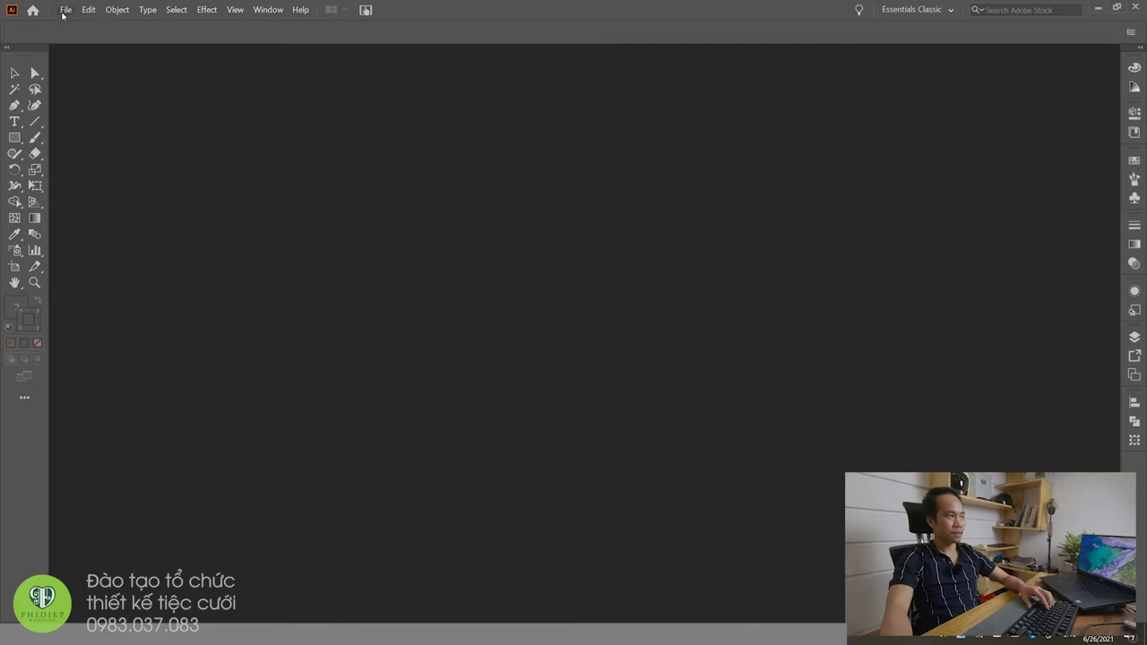
Step: Create a new Postcard-preset document named 'tai lieu'
{"action": "left_click", "coordinate": [65, 9]}
{"action": "left_click", "coordinate": [76, 22]}
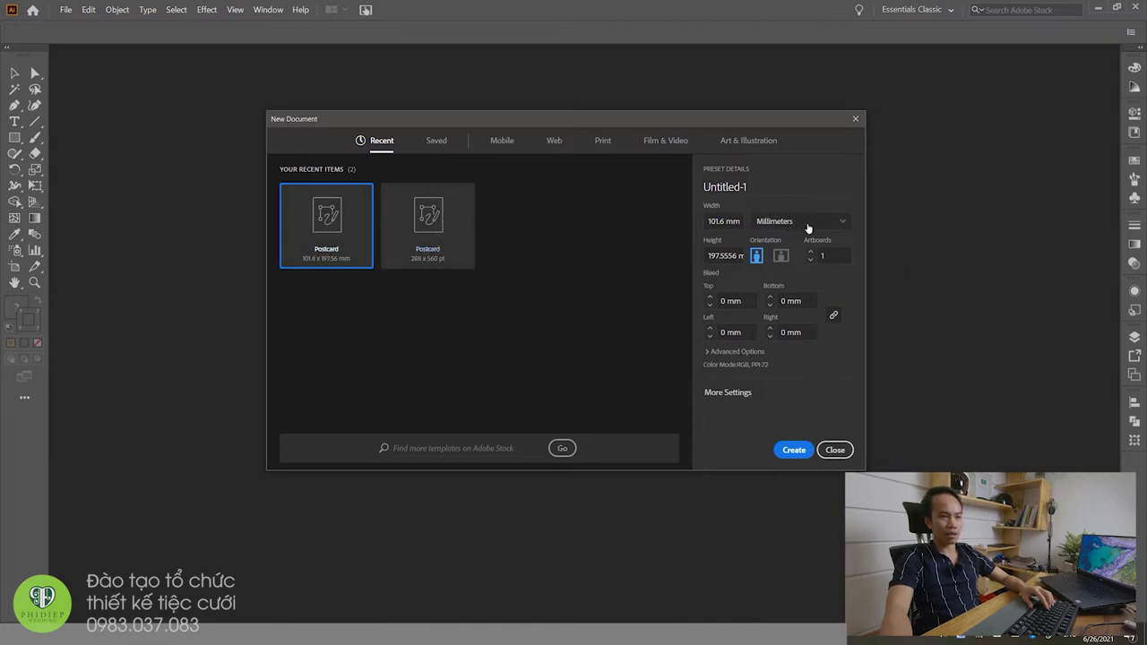
{"action": "left_click", "coordinate": [754, 187]}
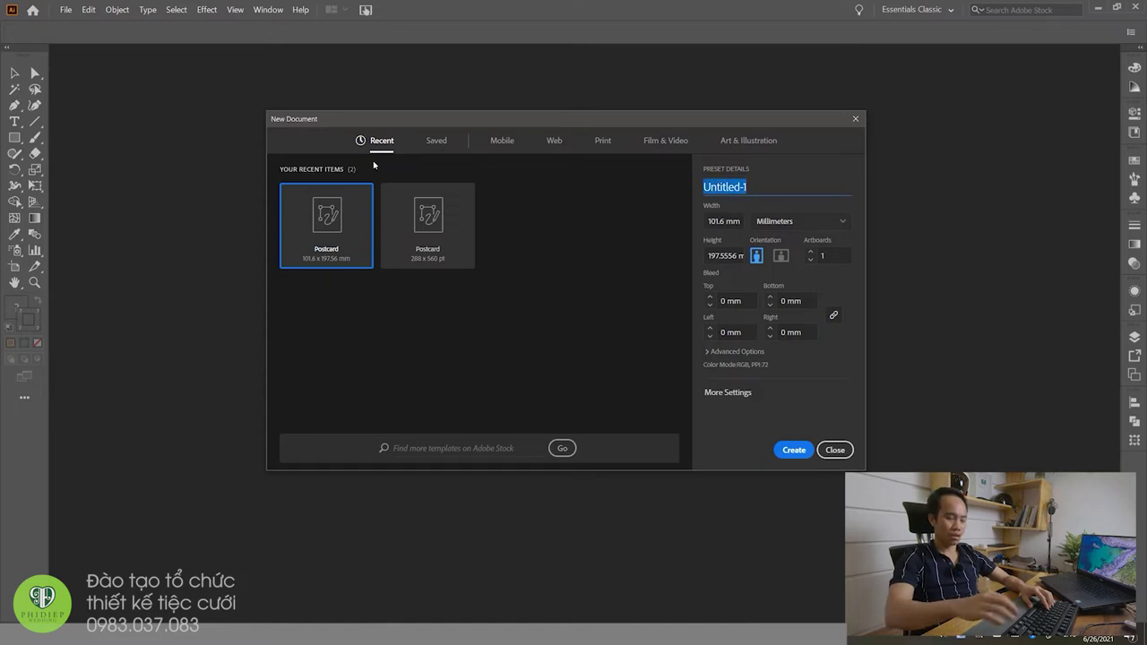
{"action": "type", "text": "tai lieu"}
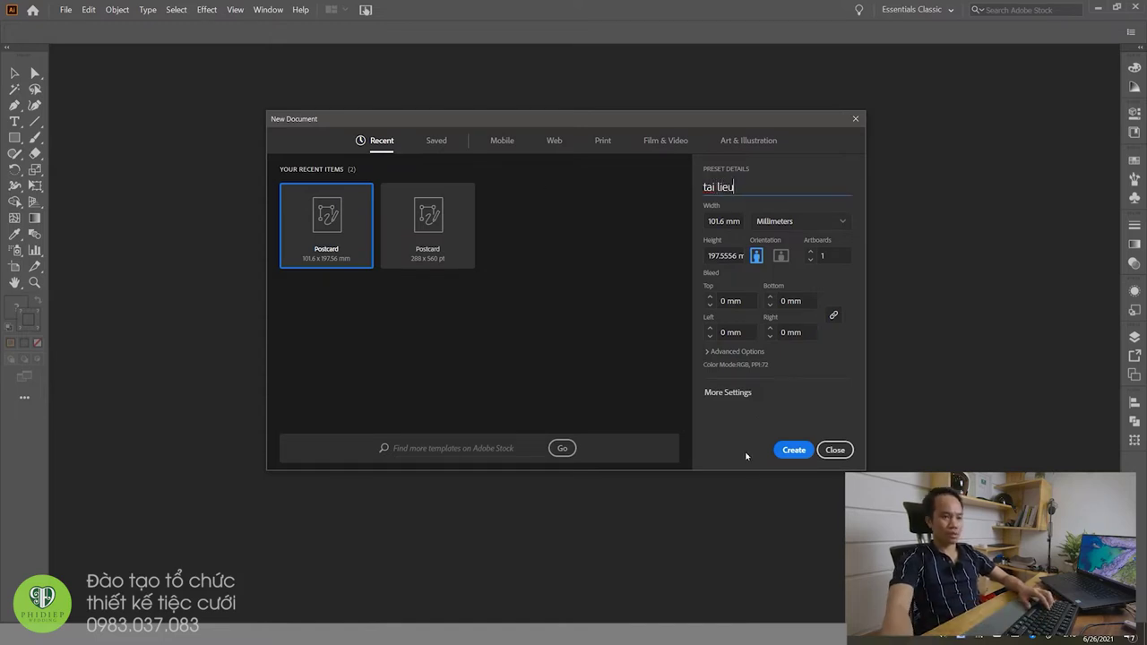
{"action": "left_click", "coordinate": [795, 451]}
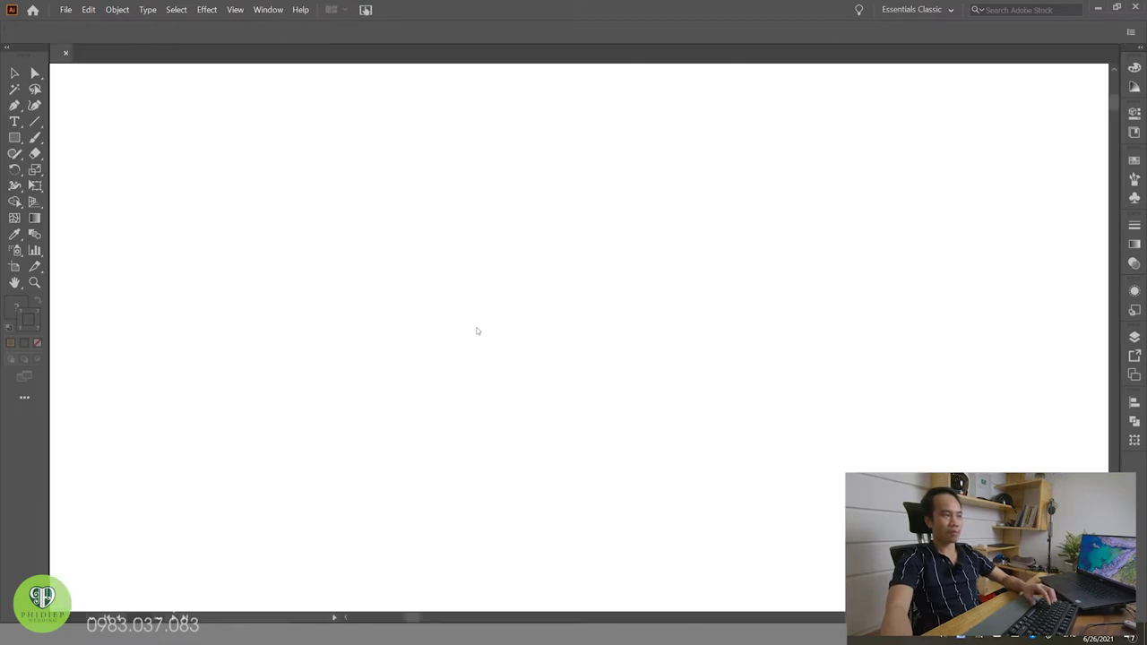
Step: Zoom out with the Zoom tool so the whole artboard is visible
{"action": "scroll", "coordinate": [567, 316], "scroll_direction": "up", "scroll_amount": 2}
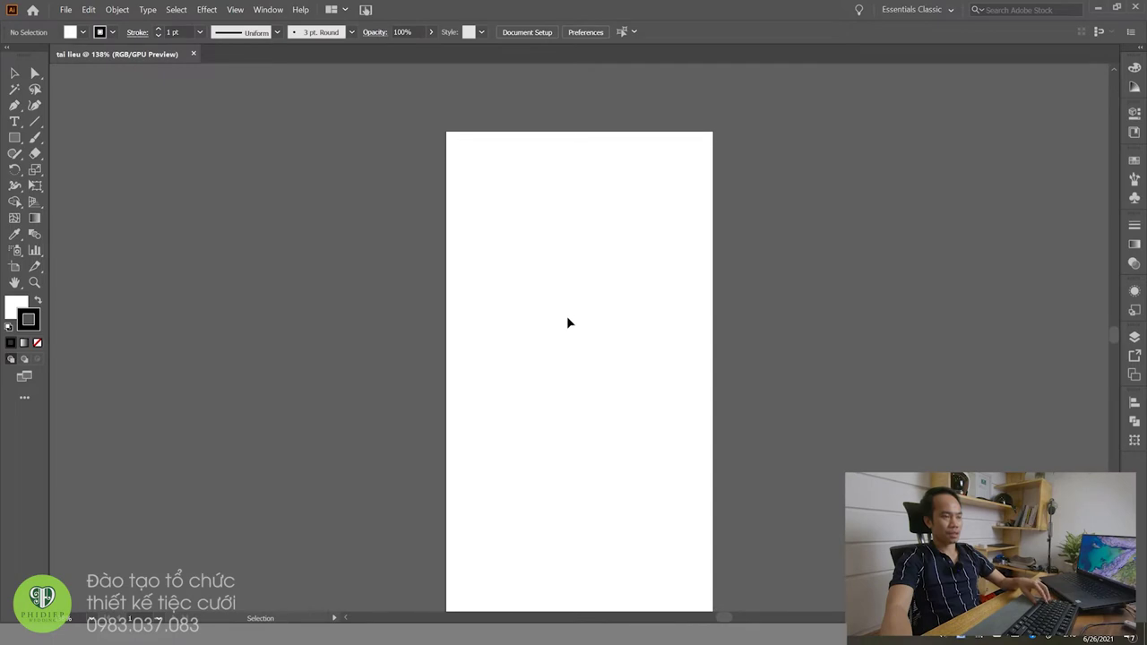
{"action": "key", "text": "z"}
{"action": "mouse_move", "coordinate": [599, 332]}
{"action": "left_mouse_down"}
{"action": "mouse_move", "coordinate": [530, 256]}
{"action": "mouse_move", "coordinate": [430, 260]}
{"action": "left_mouse_up"}
{"action": "key", "text": "v"}
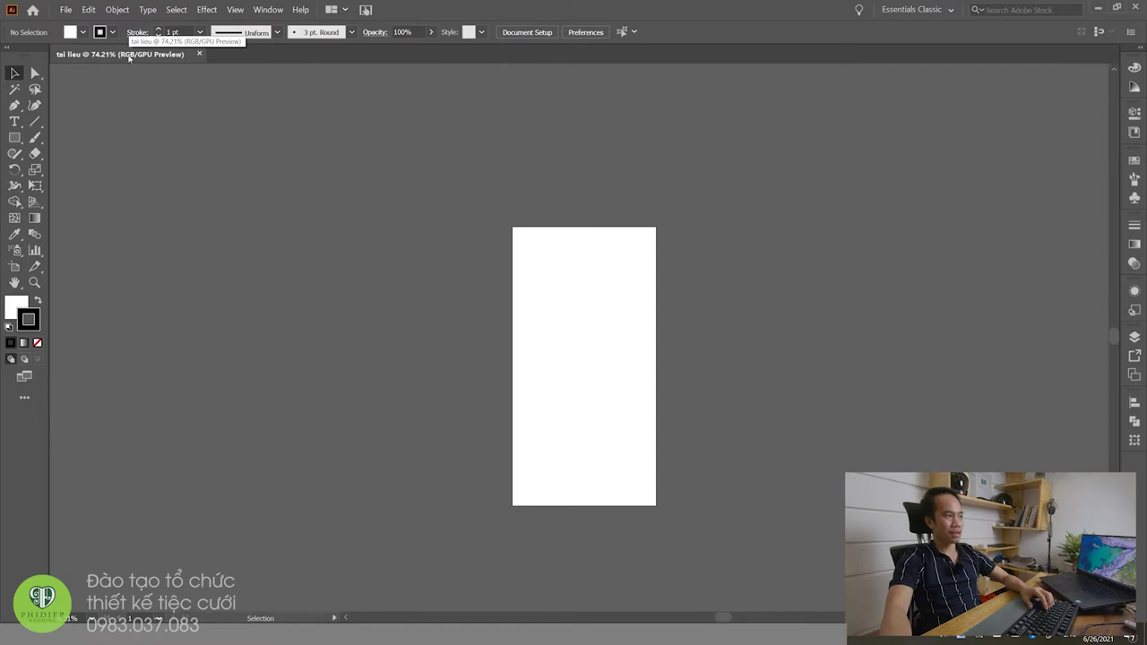
Step: Switch the document colour mode to CMYK Color, then back to RGB Color
{"action": "left_click", "coordinate": [66, 9]}
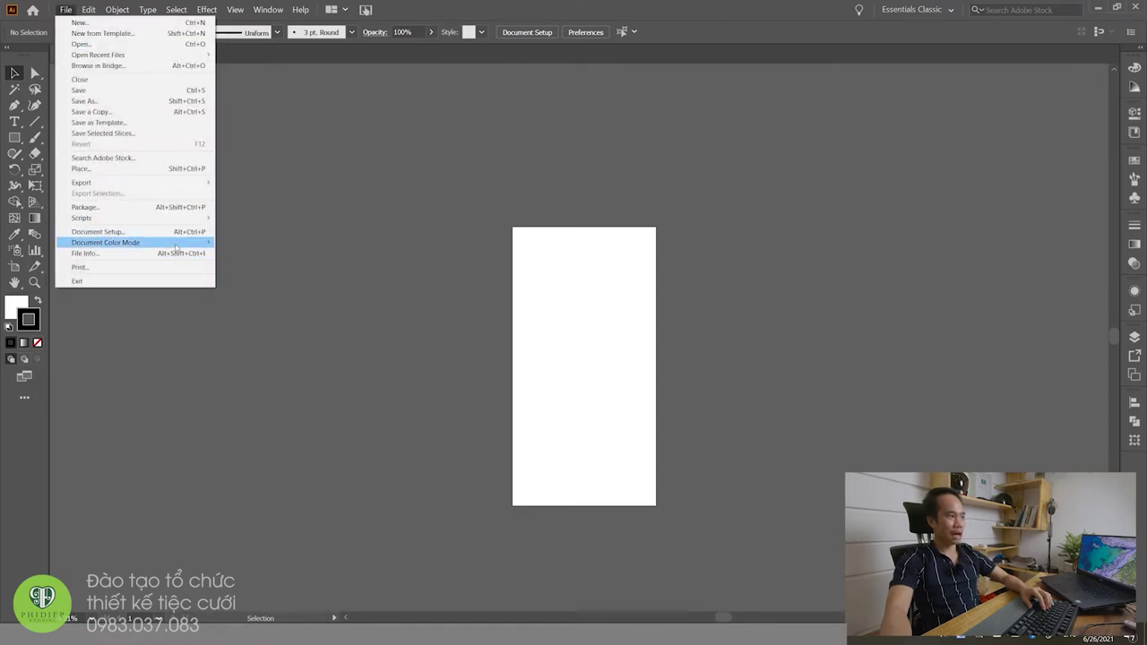
{"action": "left_click", "coordinate": [244, 240]}
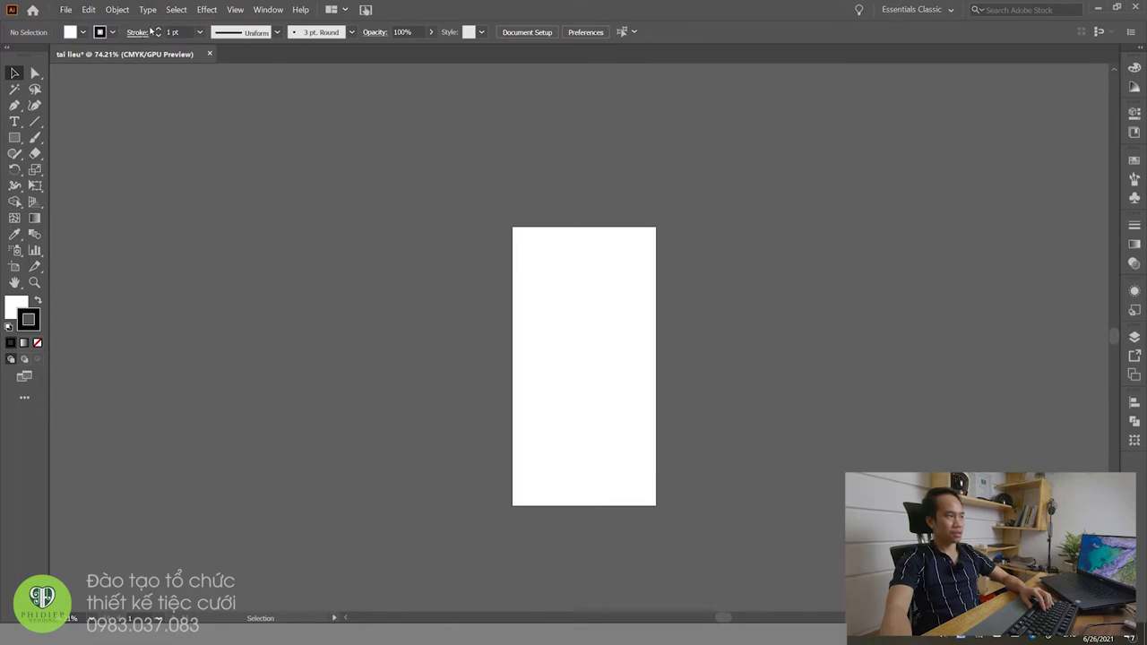
{"action": "left_click", "coordinate": [67, 9]}
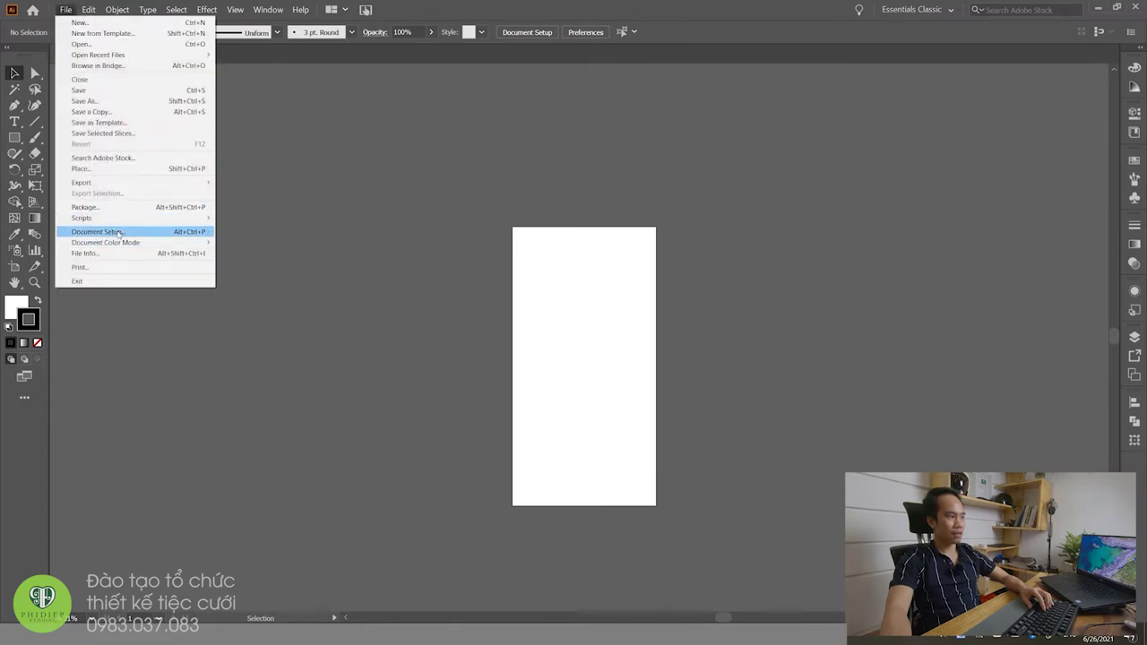
{"action": "left_click", "coordinate": [246, 252]}
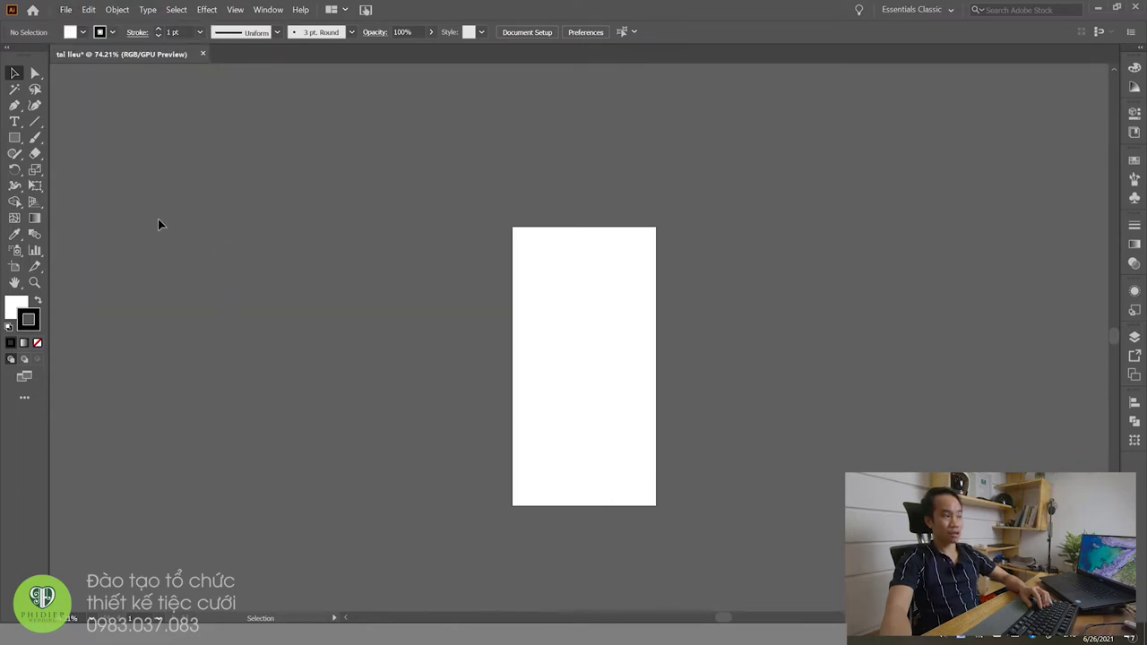
{"action": "left_click", "coordinate": [14, 137]}
Step: Draw a rectangle over the artboard's left edge and swap fill and stroke to make it black
{"action": "left_click_drag", "start_coordinate": [455, 312], "coordinate": [593, 464]}
{"action": "key", "text": "v"}
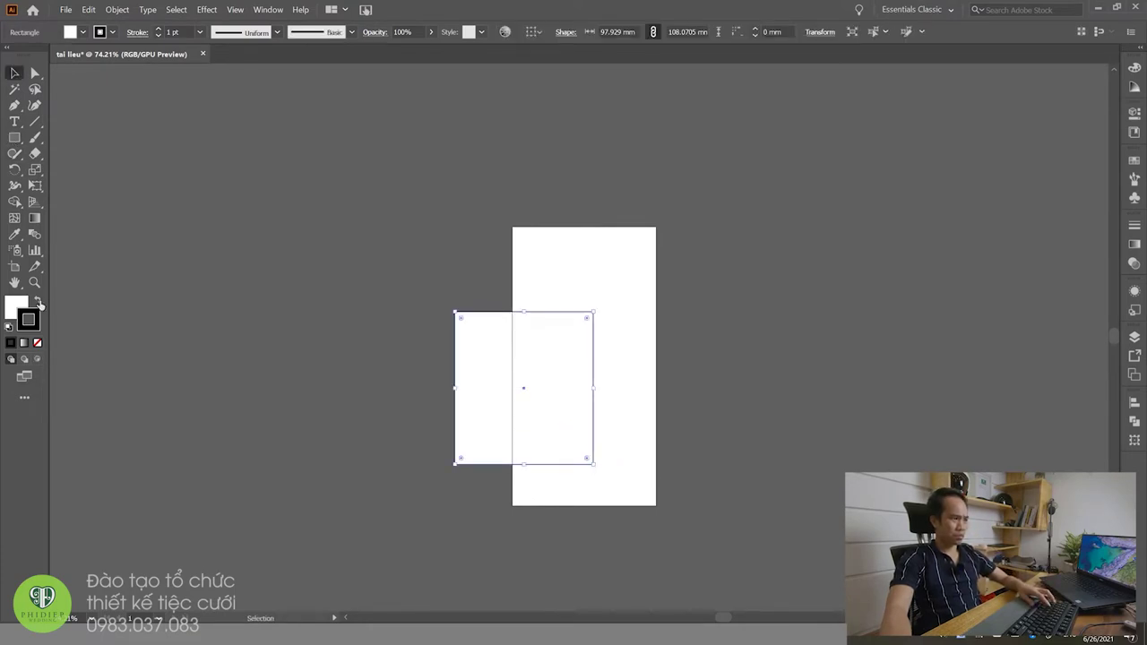
{"action": "left_click", "coordinate": [38, 304]}
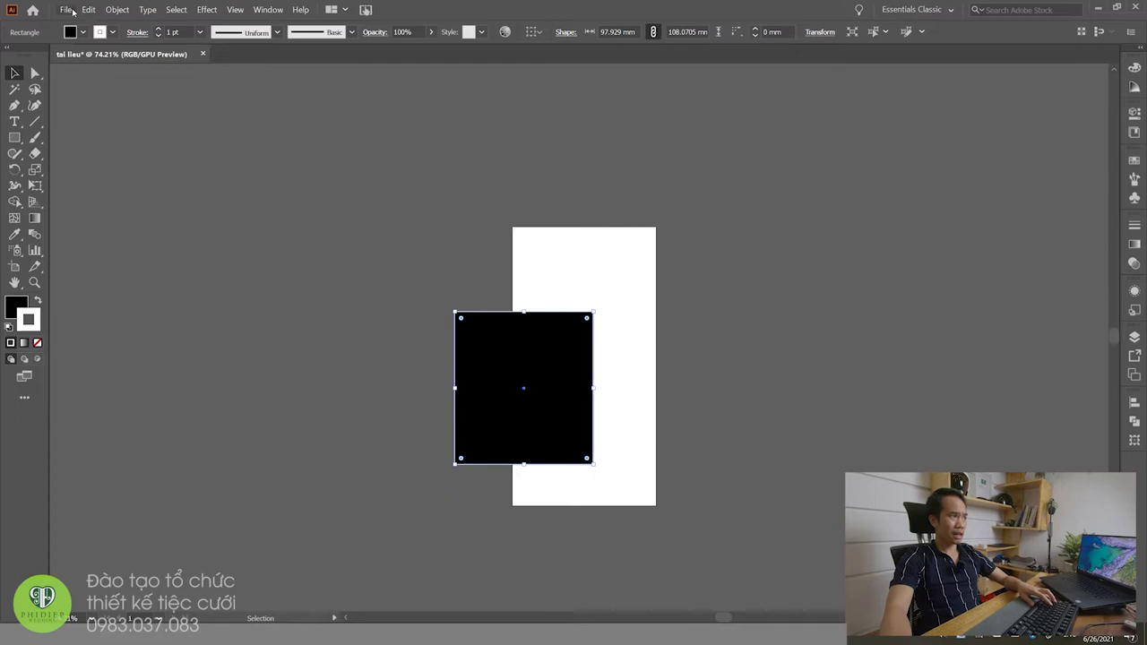
{"action": "left_click", "coordinate": [72, 11]}
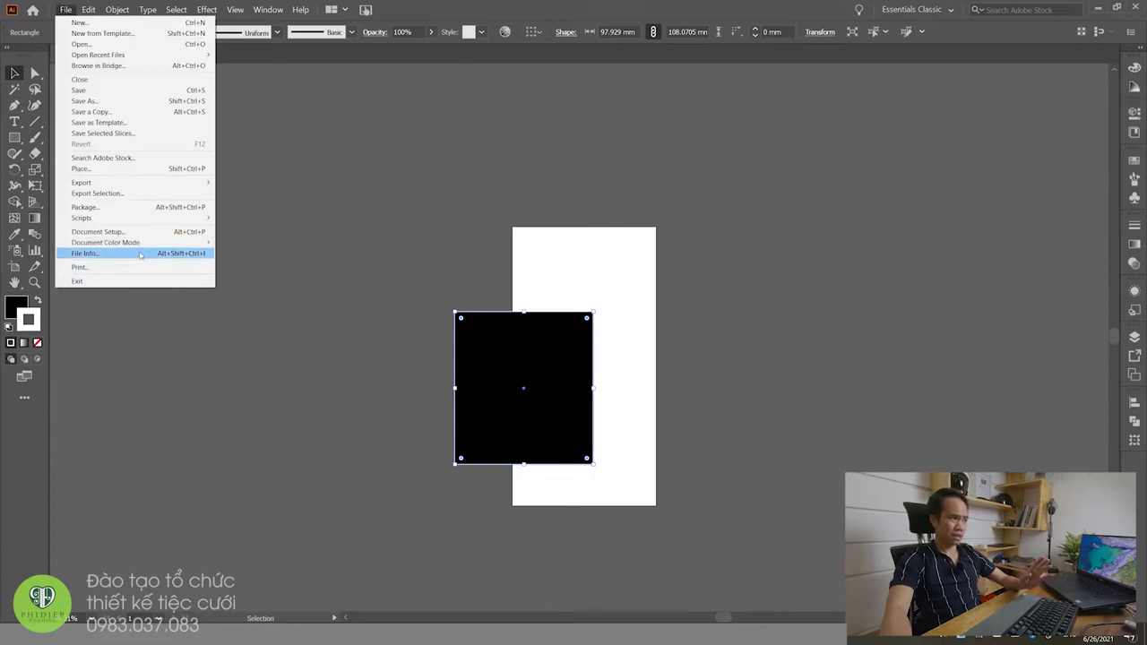
{"action": "mouse_move", "coordinate": [105, 242]}
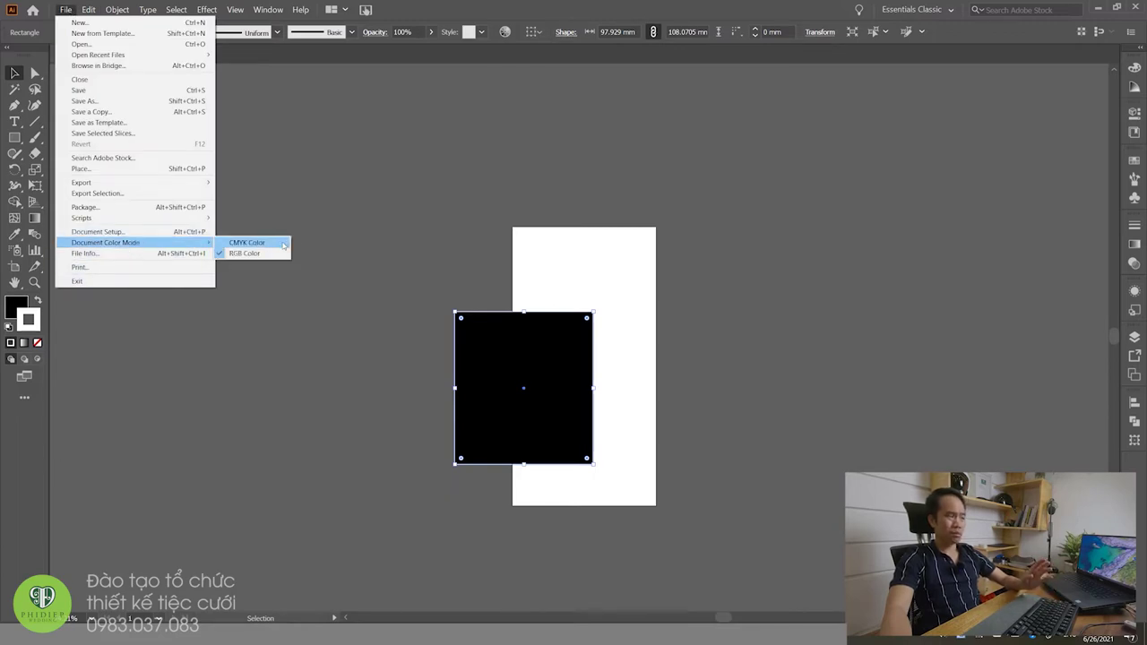
{"action": "left_click", "coordinate": [435, 338]}
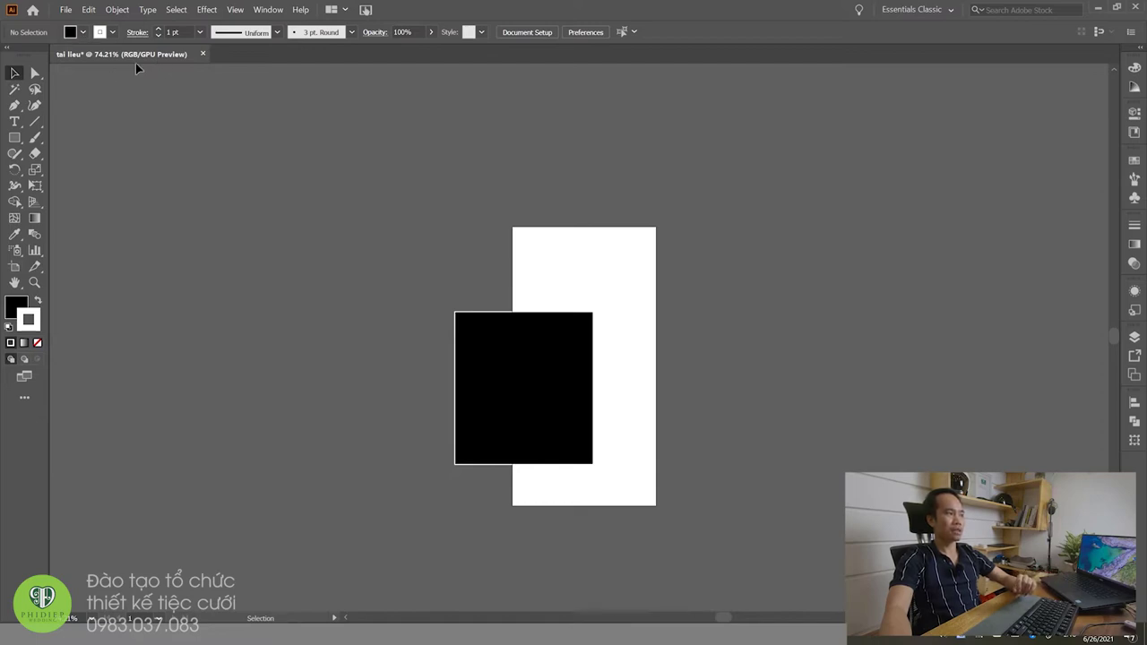
Step: Move the black rectangle off the artboard to its left
{"action": "left_click", "coordinate": [523, 394]}
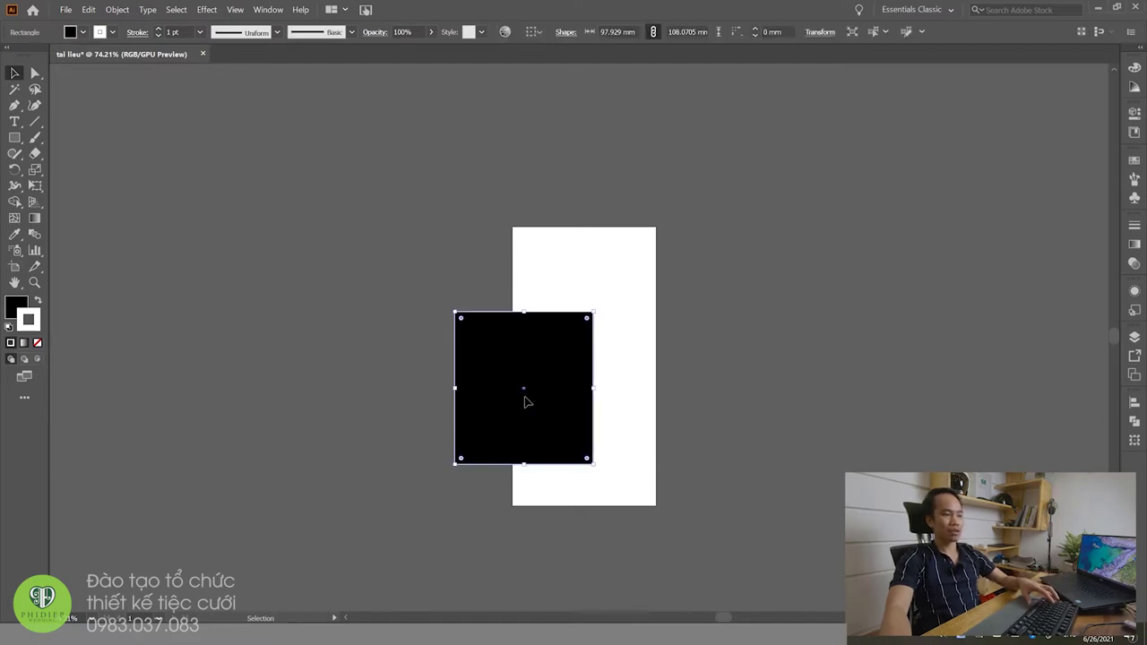
{"action": "left_click_drag", "start_coordinate": [527, 401], "coordinate": [375, 336]}
{"action": "left_click_drag", "start_coordinate": [397, 376], "coordinate": [517, 399]}
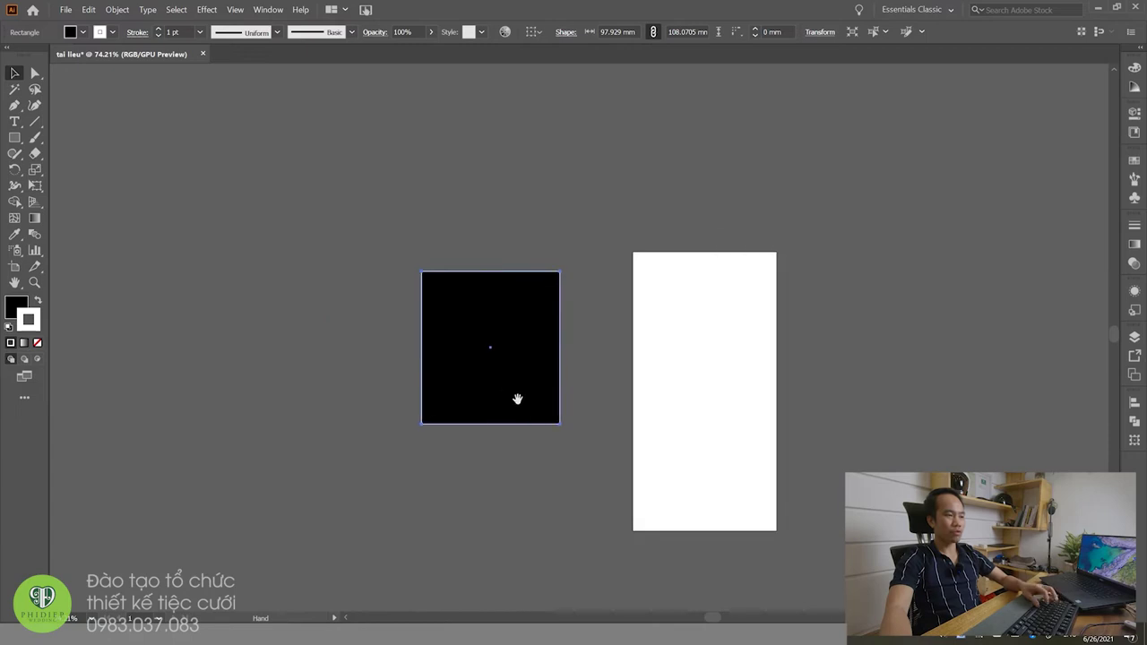
{"action": "left_click_drag", "start_coordinate": [466, 357], "coordinate": [458, 355]}
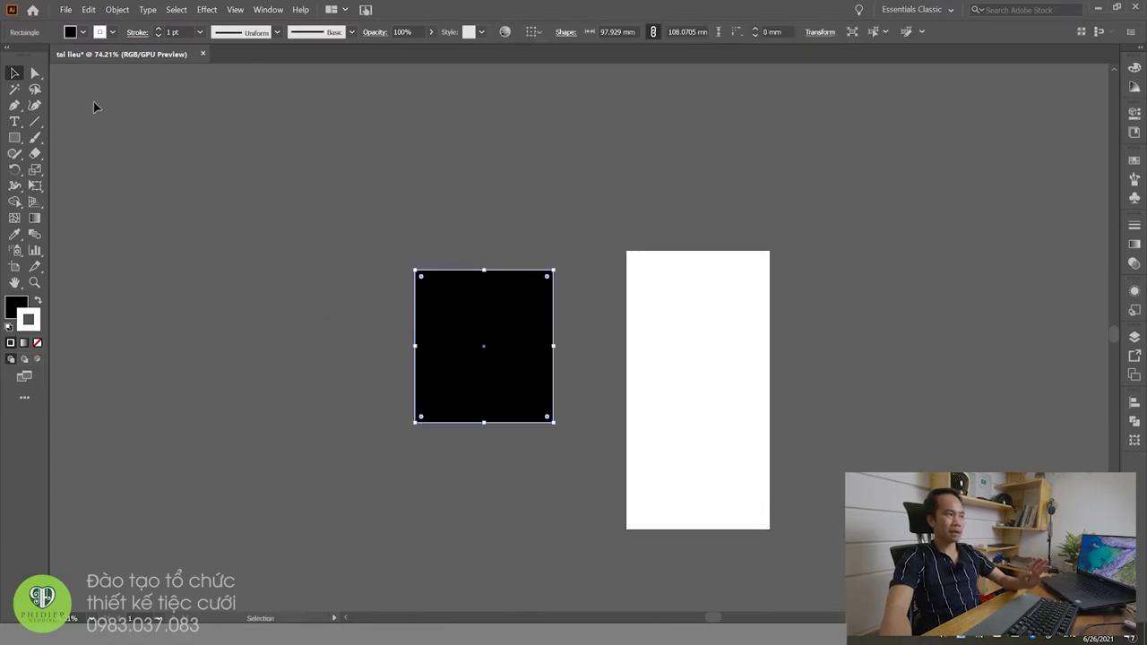
{"action": "left_click", "coordinate": [324, 265]}
{"action": "left_click", "coordinate": [482, 316]}
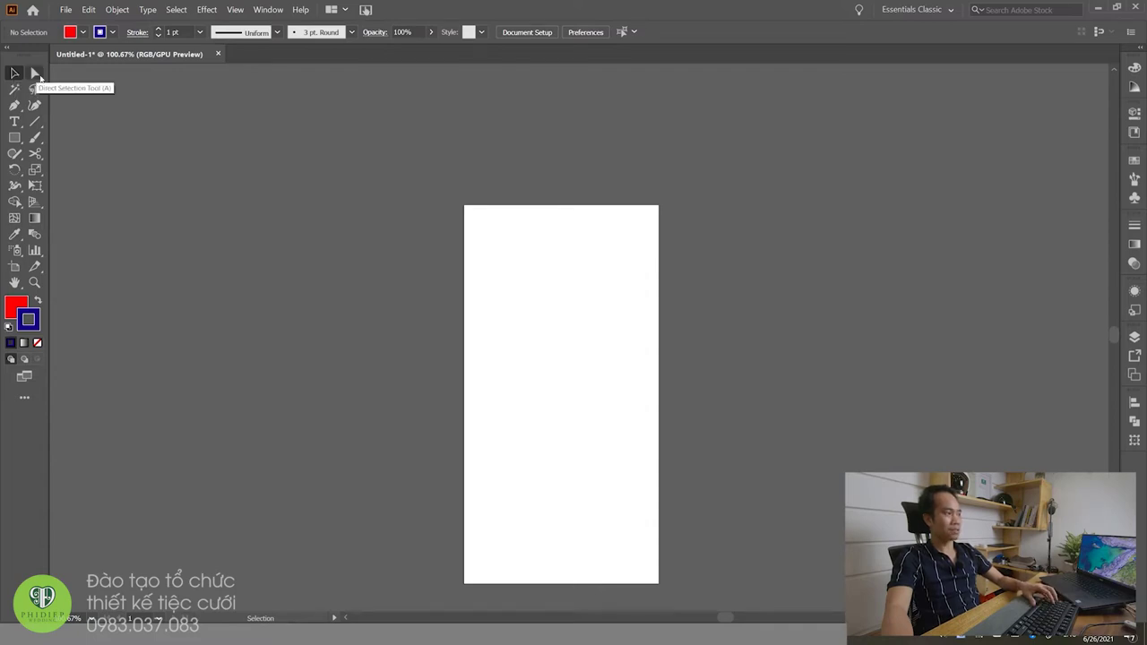
Step: Draw a large red rectangle over the artboard and shift it slightly upward
{"action": "left_click", "coordinate": [15, 138]}
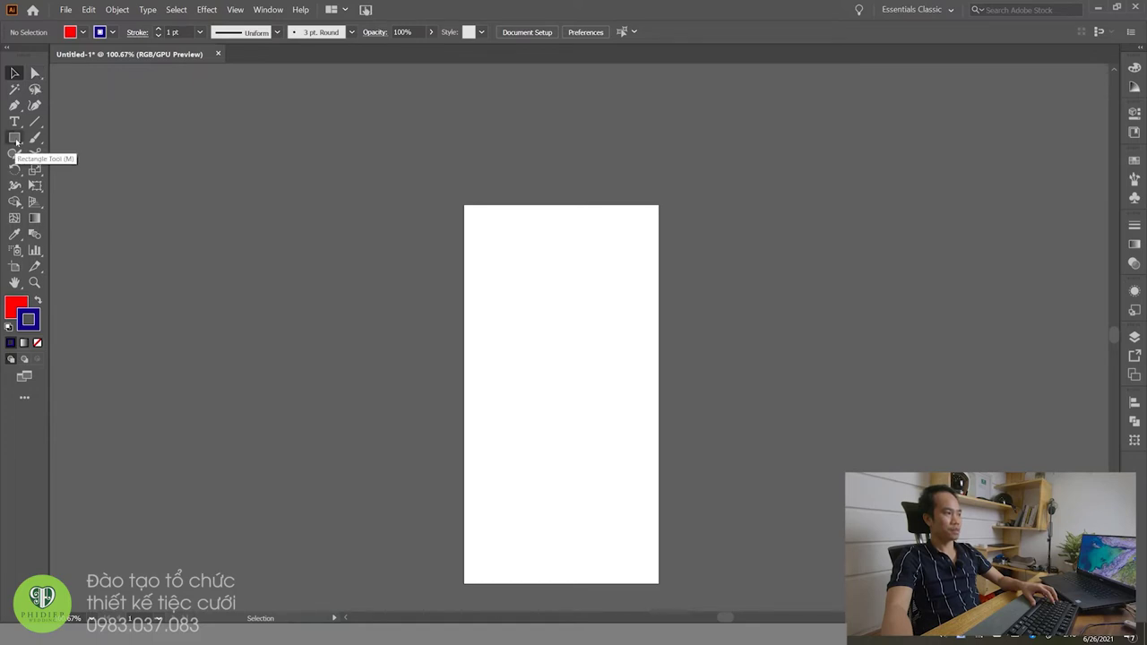
{"action": "mouse_move", "coordinate": [352, 188]}
{"action": "left_mouse_down"}
{"action": "mouse_move", "coordinate": [690, 439]}
{"action": "mouse_move", "coordinate": [726, 490]}
{"action": "left_mouse_up"}
{"action": "key", "text": "v"}
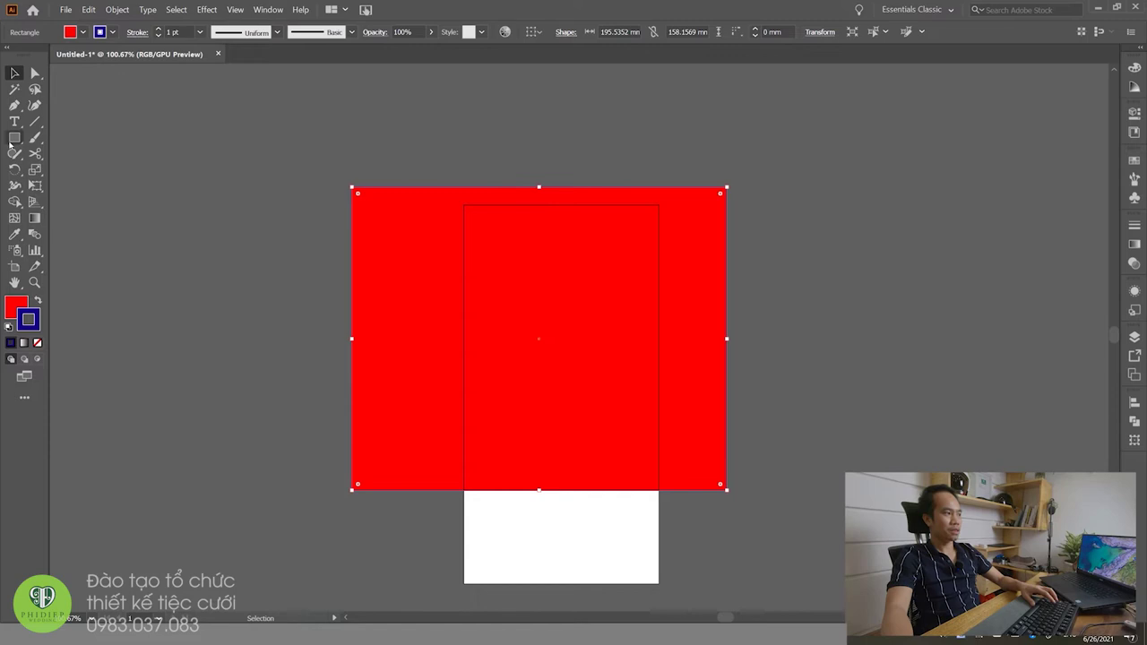
{"action": "mouse_move", "coordinate": [578, 336]}
{"action": "left_mouse_down"}
{"action": "mouse_move", "coordinate": [578, 314]}
{"action": "mouse_move", "coordinate": [734, 306]}
{"action": "mouse_move", "coordinate": [541, 307]}
{"action": "mouse_move", "coordinate": [508, 377]}
{"action": "mouse_move", "coordinate": [563, 334]}
{"action": "mouse_move", "coordinate": [504, 373]}
{"action": "mouse_move", "coordinate": [604, 371]}
{"action": "mouse_move", "coordinate": [541, 275]}
{"action": "mouse_move", "coordinate": [516, 360]}
{"action": "mouse_move", "coordinate": [594, 363]}
{"action": "mouse_move", "coordinate": [517, 269]}
{"action": "mouse_move", "coordinate": [556, 341]}
{"action": "mouse_move", "coordinate": [639, 392]}
{"action": "left_mouse_up"}
{"action": "left_click", "coordinate": [883, 393]}
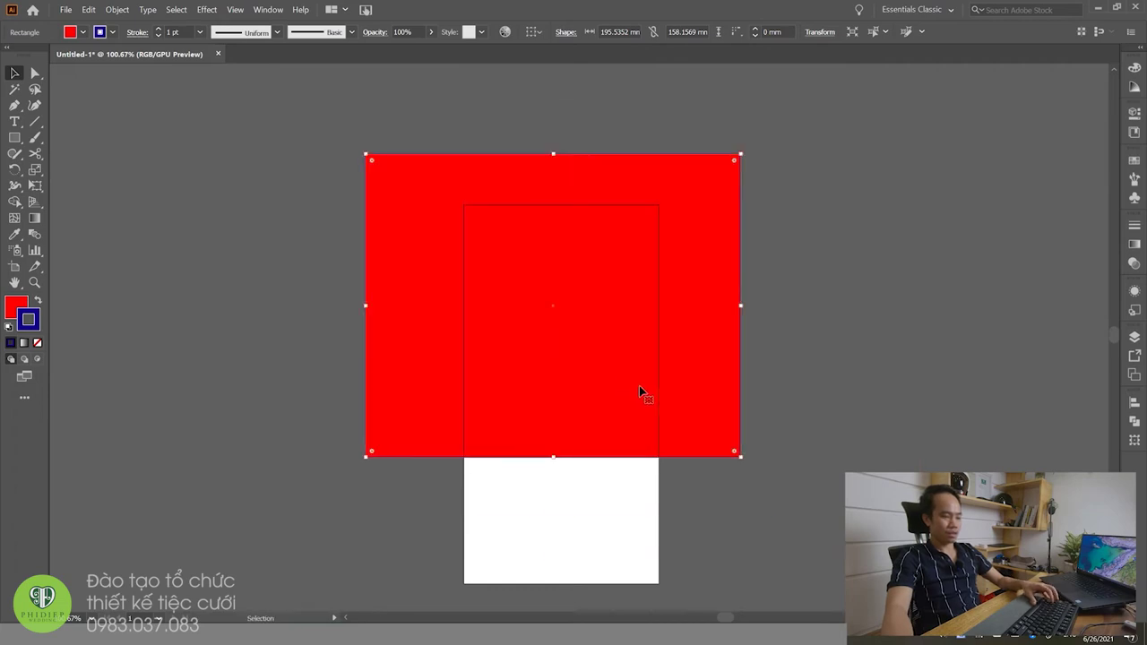
{"action": "key", "text": "a"}
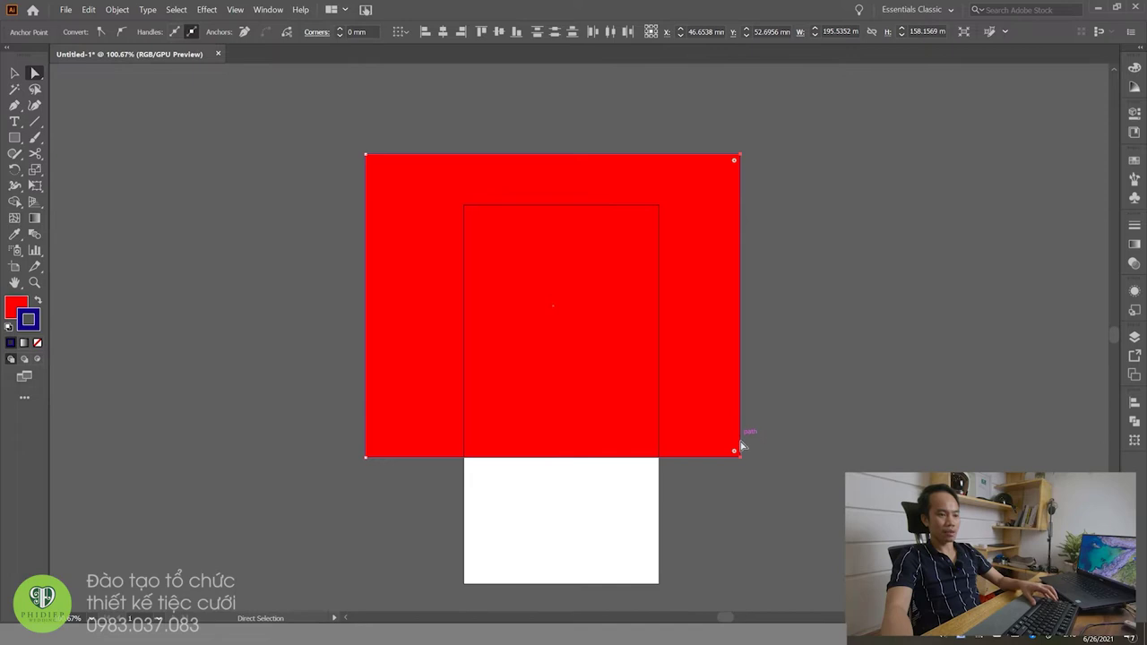
{"action": "mouse_move", "coordinate": [741, 457]}
{"action": "left_mouse_down"}
{"action": "mouse_move", "coordinate": [763, 457]}
{"action": "mouse_move", "coordinate": [842, 383]}
{"action": "mouse_move", "coordinate": [843, 415]}
{"action": "left_mouse_up"}
{"action": "key", "text": "ctrl+z"}
{"action": "left_click_drag", "start_coordinate": [725, 415], "coordinate": [784, 508]}
{"action": "key", "text": "ctrl+z"}
{"action": "left_click_drag", "start_coordinate": [740, 457], "coordinate": [731, 560]}
{"action": "key", "text": "ctrl+z"}
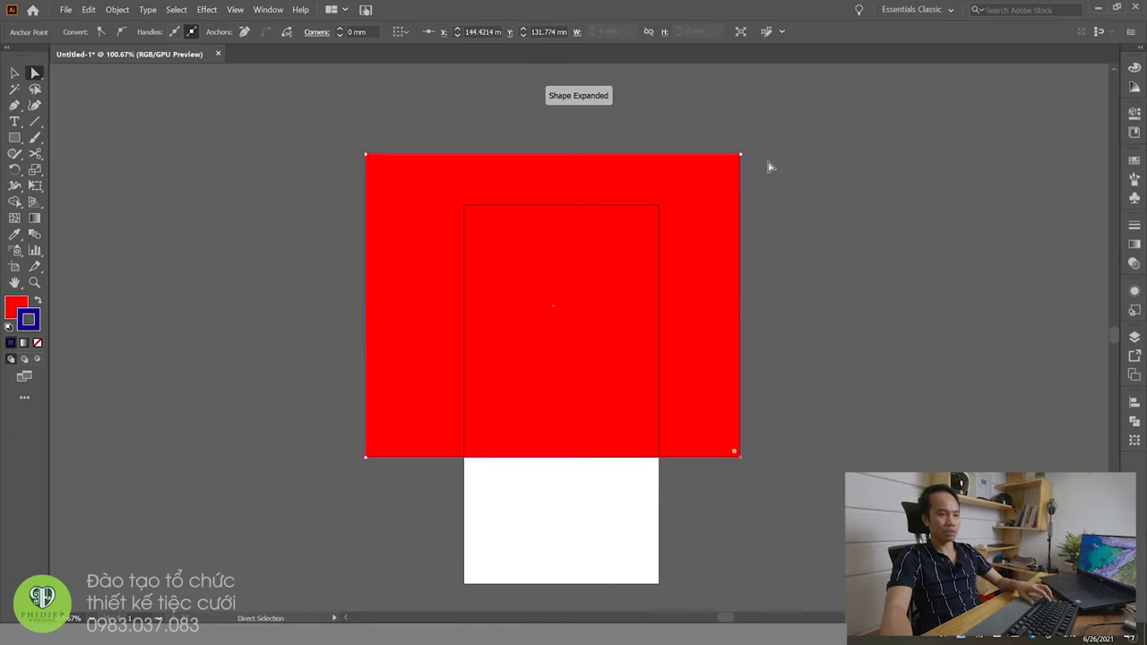
{"action": "left_click", "coordinate": [741, 155]}
{"action": "left_click", "coordinate": [715, 128]}
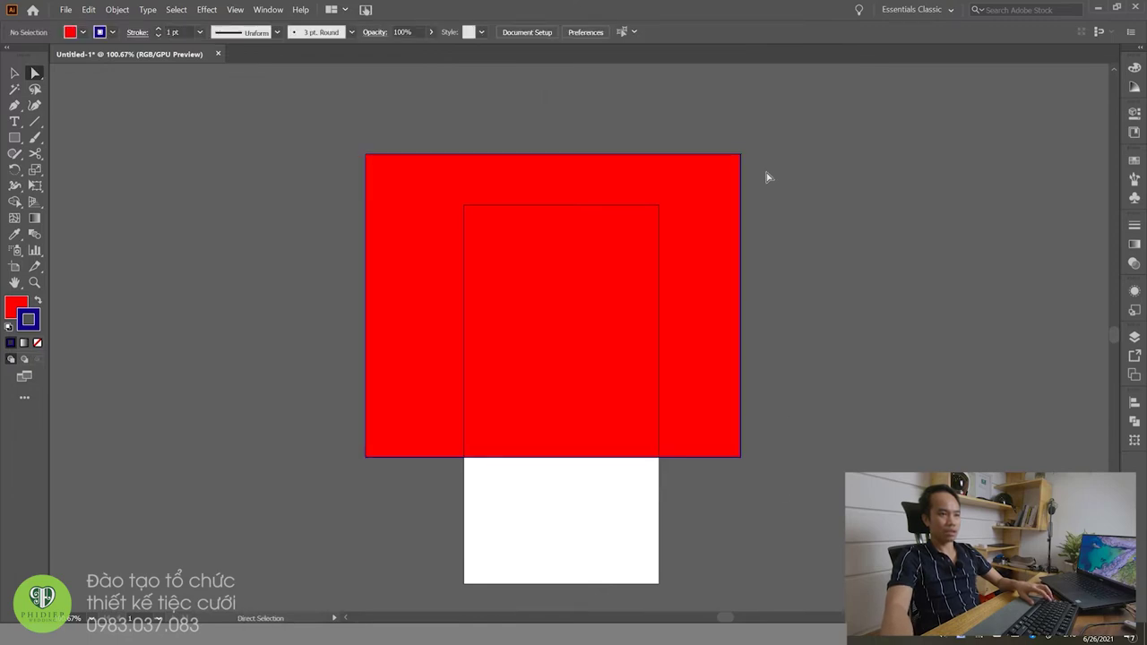
{"action": "left_click_drag", "start_coordinate": [740, 154], "coordinate": [794, 101]}
{"action": "key", "text": "ctrl+z"}
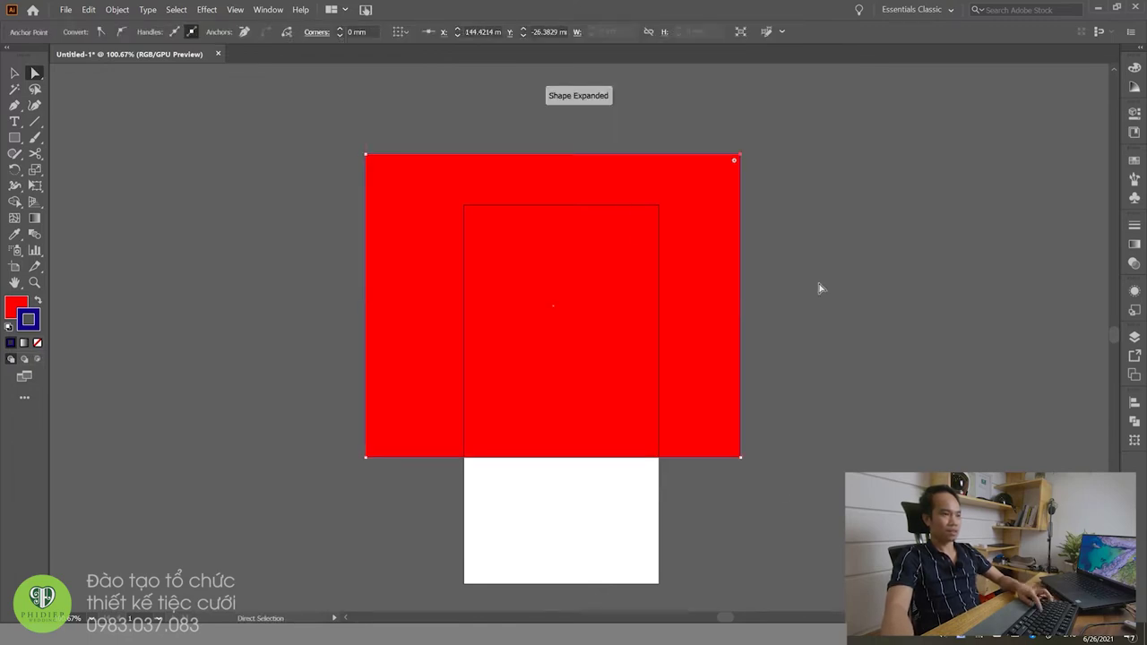
{"action": "left_click", "coordinate": [14, 73]}
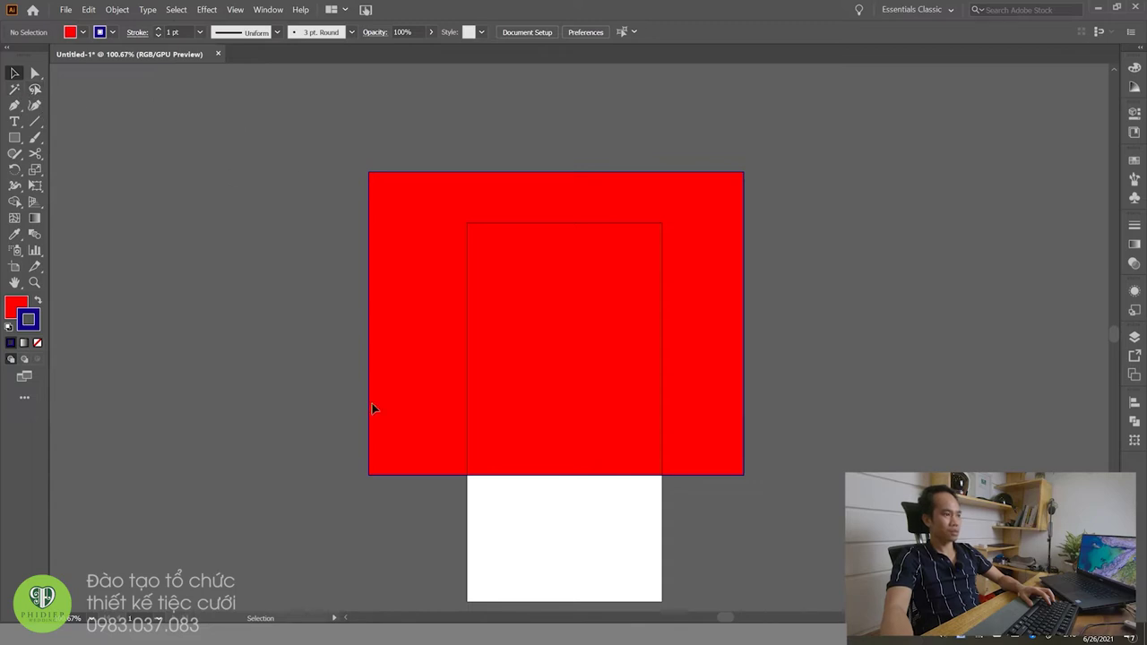
{"action": "left_click", "coordinate": [522, 259]}
{"action": "left_click", "coordinate": [878, 365]}
{"action": "scroll", "coordinate": [589, 320], "scroll_direction": "right", "scroll_amount": 3}
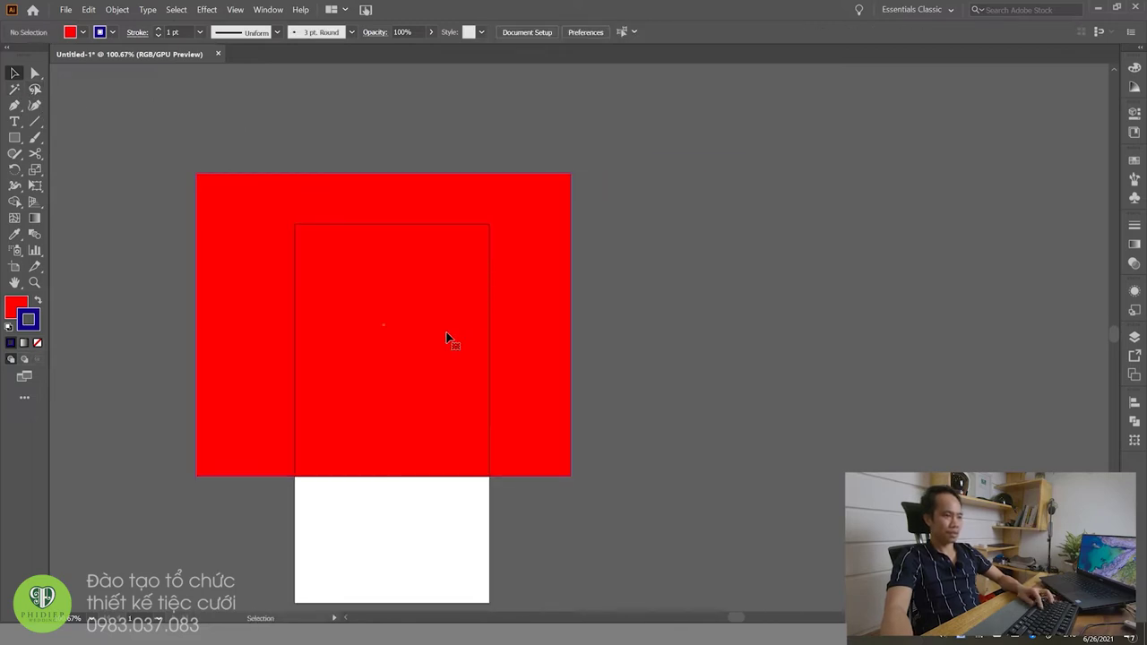
{"action": "left_click_drag", "start_coordinate": [448, 341], "coordinate": [498, 326]}
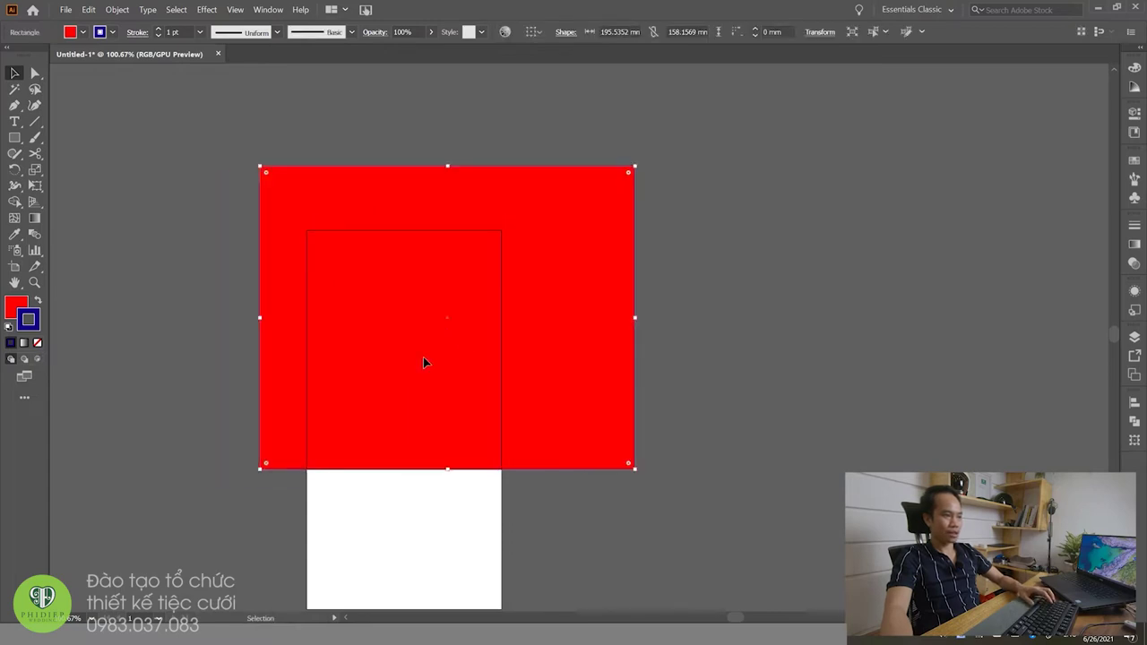
{"action": "left_click_drag", "start_coordinate": [424, 362], "coordinate": [378, 401]}
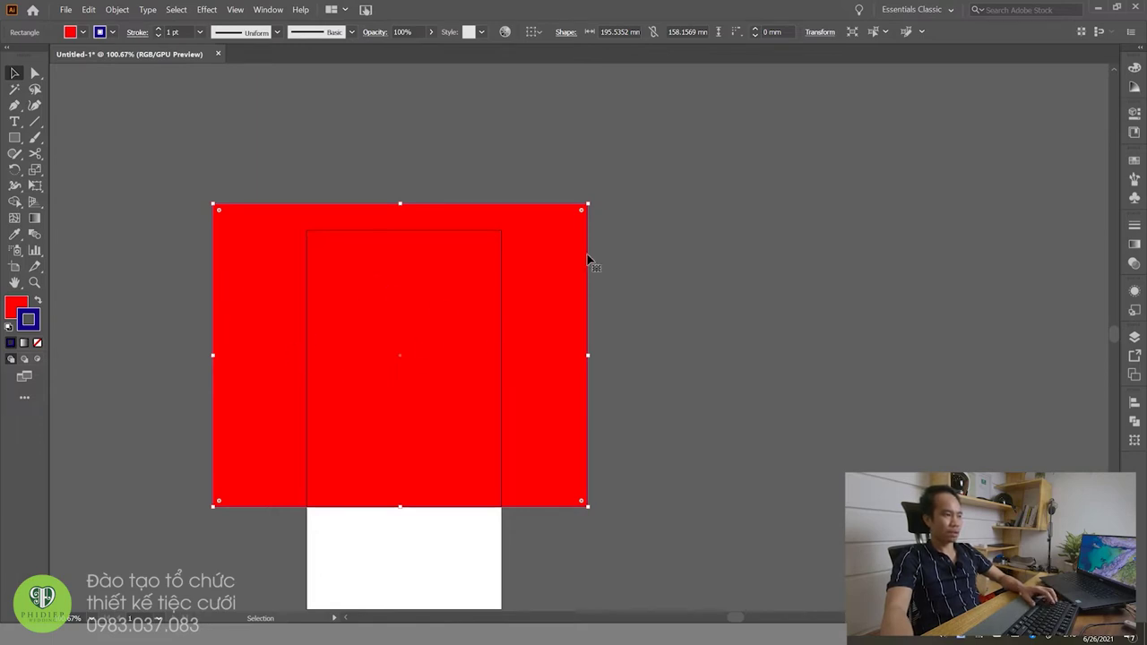
{"action": "left_click_drag", "start_coordinate": [406, 361], "coordinate": [412, 335]}
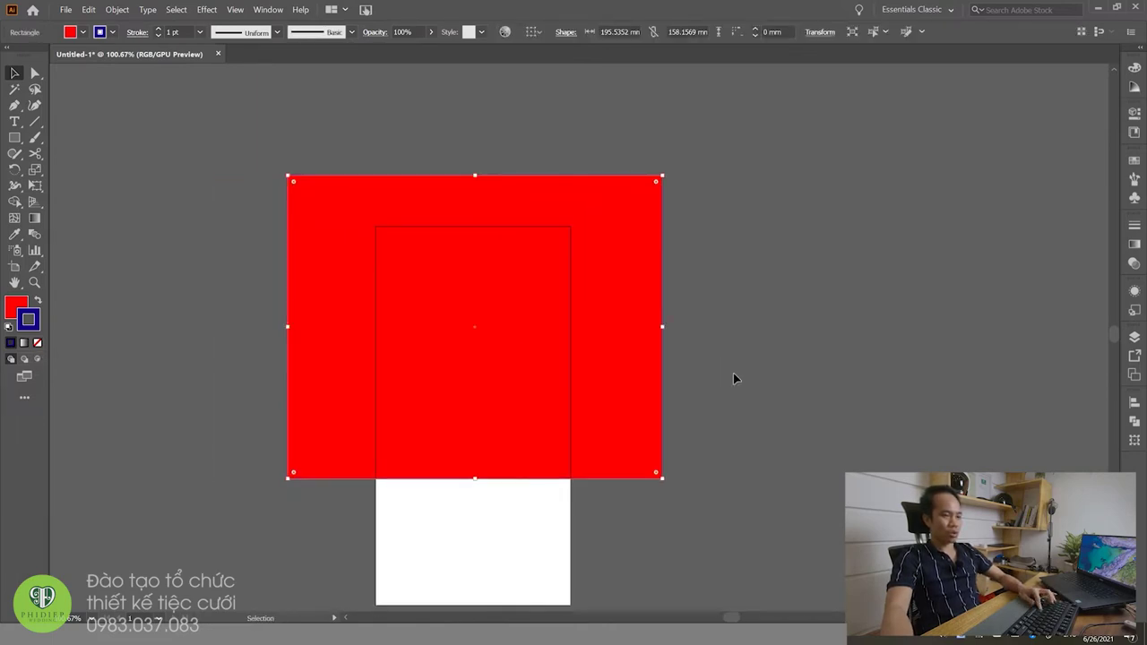
{"action": "left_click", "coordinate": [788, 349]}
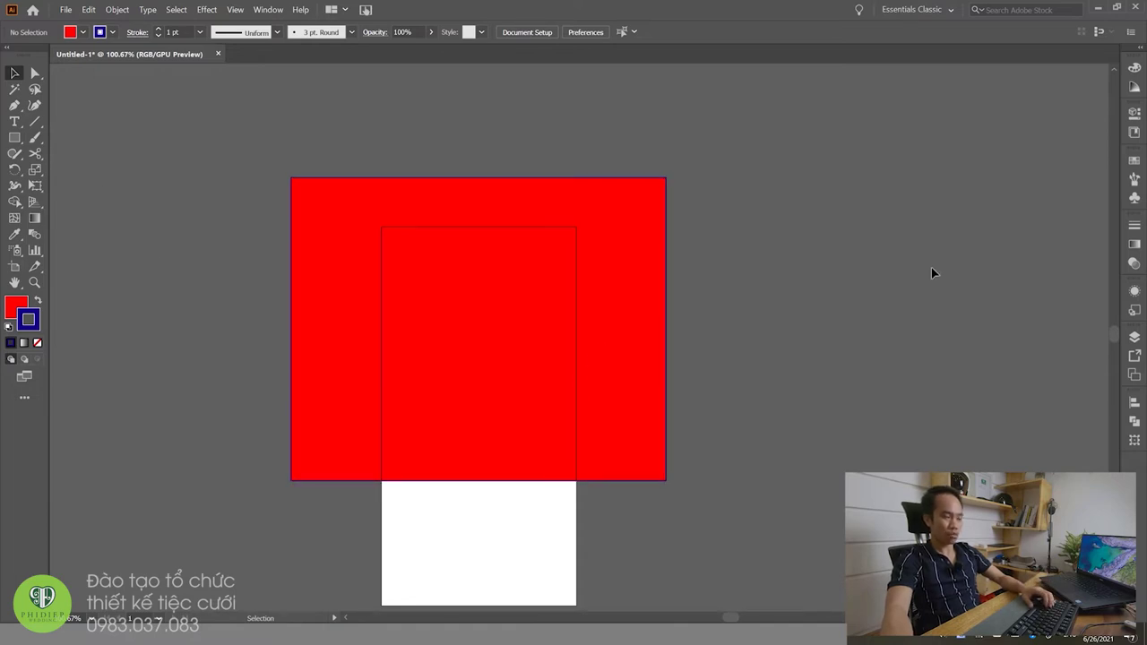
{"action": "left_click", "coordinate": [466, 295]}
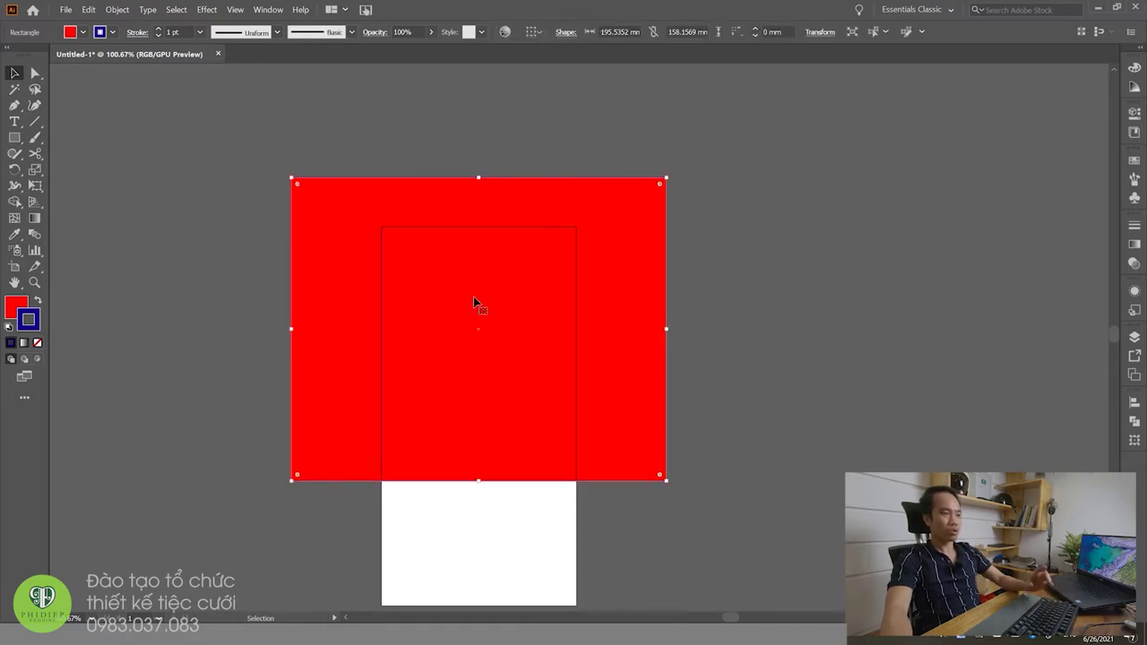
{"action": "mouse_move", "coordinate": [484, 308]}
{"action": "left_mouse_down"}
{"action": "mouse_move", "coordinate": [511, 321]}
{"action": "mouse_move", "coordinate": [423, 353]}
{"action": "left_mouse_up"}
{"action": "left_click", "coordinate": [767, 436]}
{"action": "mouse_move", "coordinate": [442, 325]}
{"action": "left_mouse_down"}
{"action": "mouse_move", "coordinate": [520, 340]}
{"action": "mouse_move", "coordinate": [495, 308]}
{"action": "left_mouse_up"}
{"action": "key", "text": "a"}
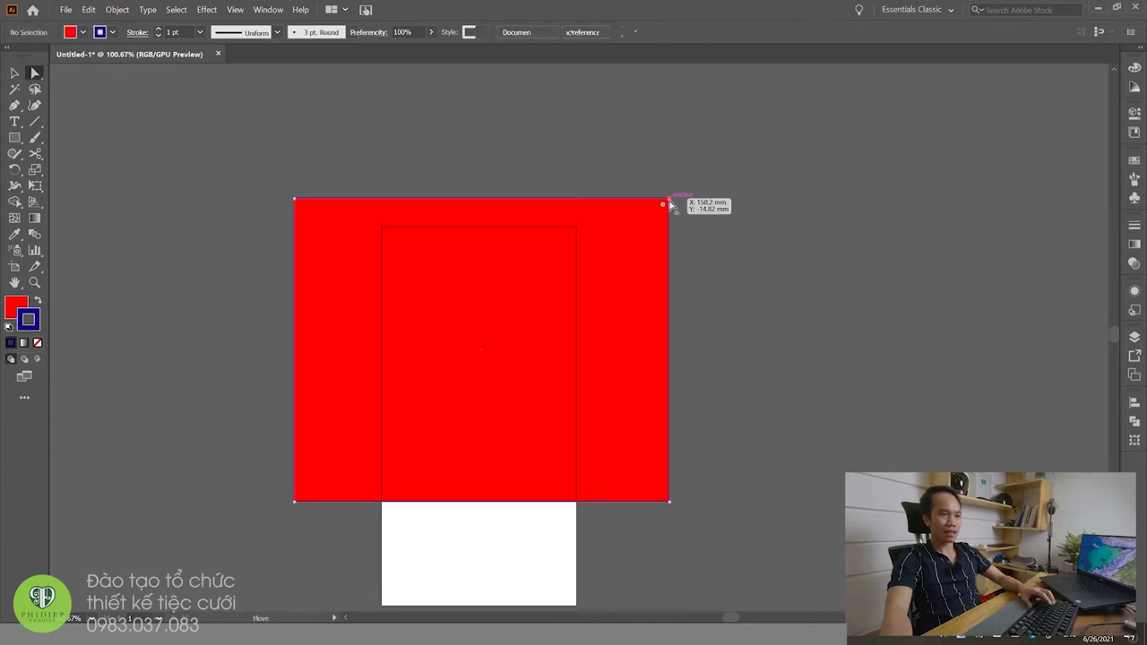
{"action": "left_click_drag", "start_coordinate": [670, 199], "coordinate": [647, 143]}
{"action": "key", "text": "ctrl+z"}
{"action": "key", "text": "v"}
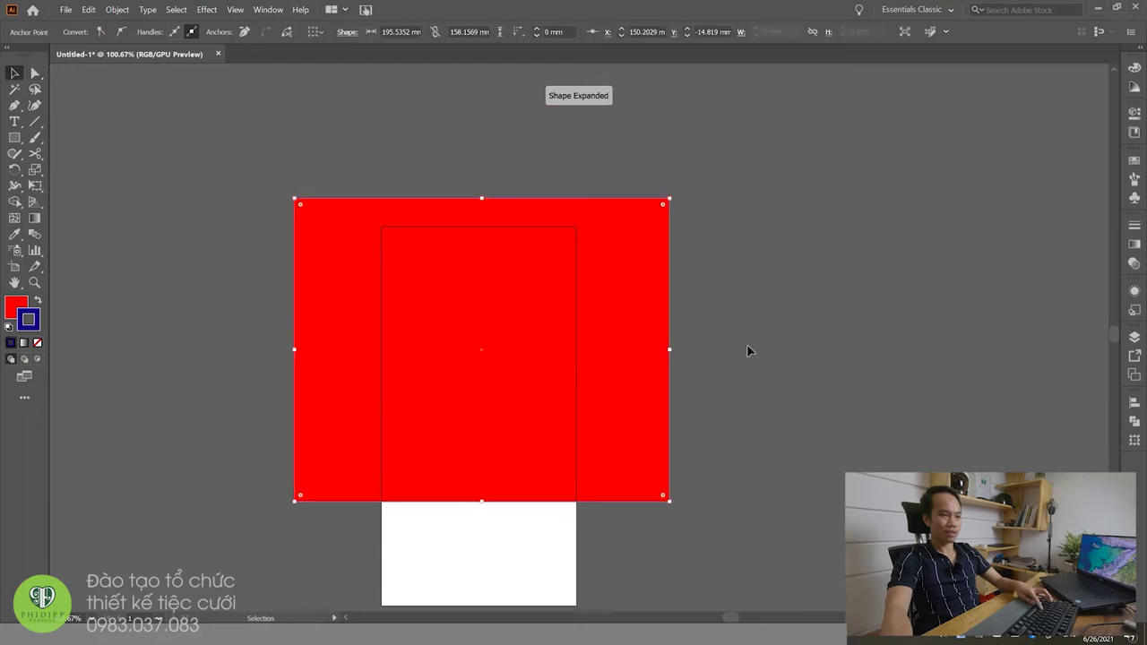
{"action": "left_click", "coordinate": [747, 350]}
{"action": "scroll", "coordinate": [709, 320], "scroll_direction": "left", "scroll_amount": 2}
{"action": "left_click_drag", "start_coordinate": [758, 355], "coordinate": [717, 336]}
{"action": "key", "text": "ctrl+z"}
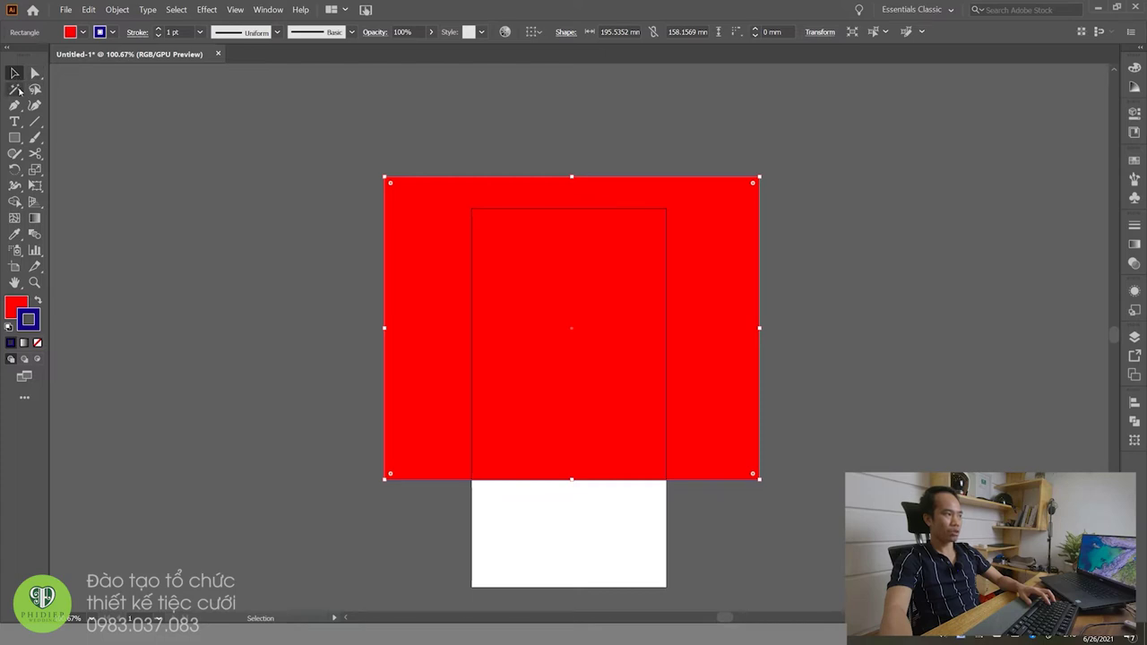
Step: Nudge the red rectangle slightly upward over the artboard
{"action": "left_click", "coordinate": [164, 169]}
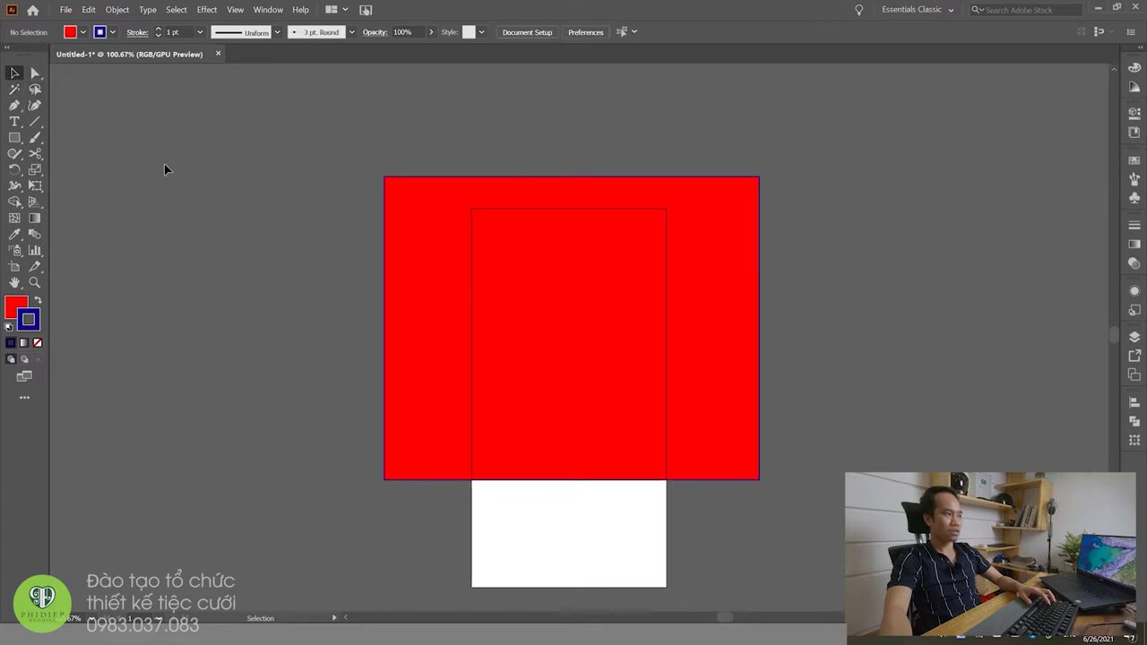
{"action": "left_click", "coordinate": [733, 312]}
{"action": "left_click", "coordinate": [879, 309]}
{"action": "left_click", "coordinate": [660, 266]}
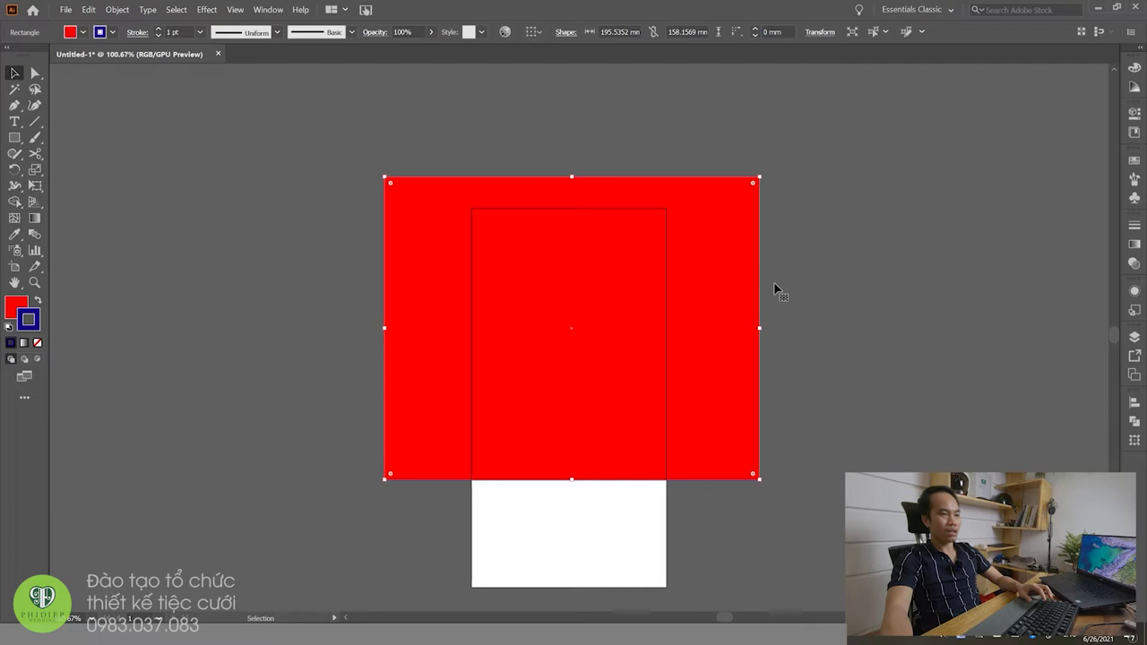
{"action": "left_click", "coordinate": [876, 292]}
{"action": "left_click", "coordinate": [617, 271]}
{"action": "left_click", "coordinate": [866, 292]}
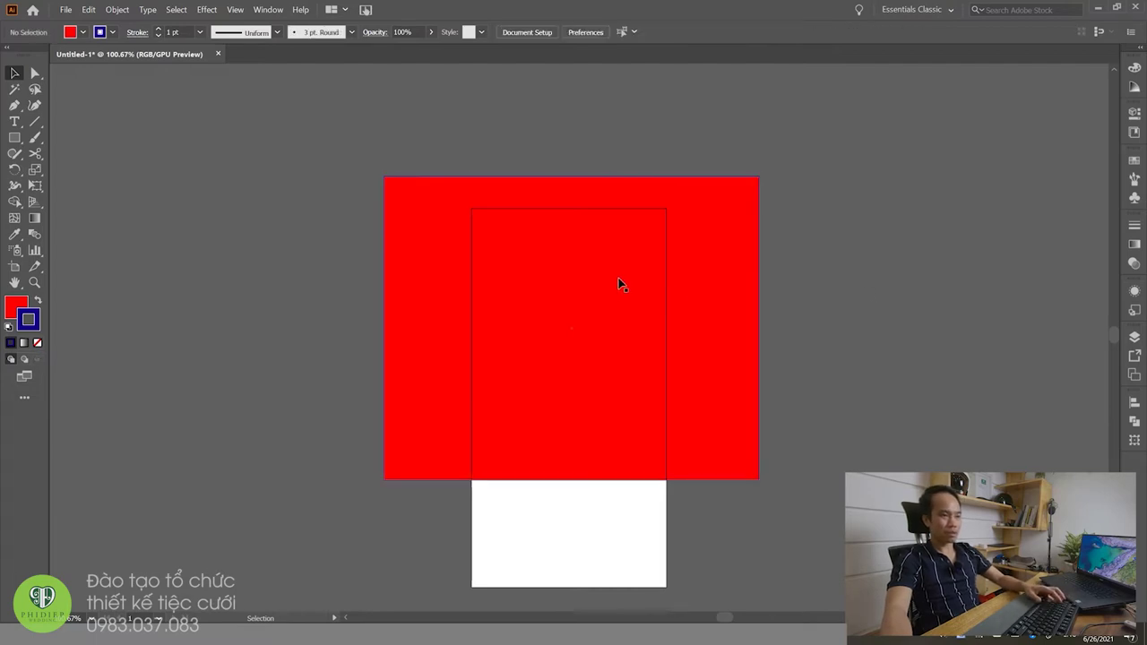
{"action": "left_click_drag", "start_coordinate": [614, 263], "coordinate": [611, 249]}
{"action": "left_click", "coordinate": [785, 279]}
{"action": "left_click", "coordinate": [545, 278]}
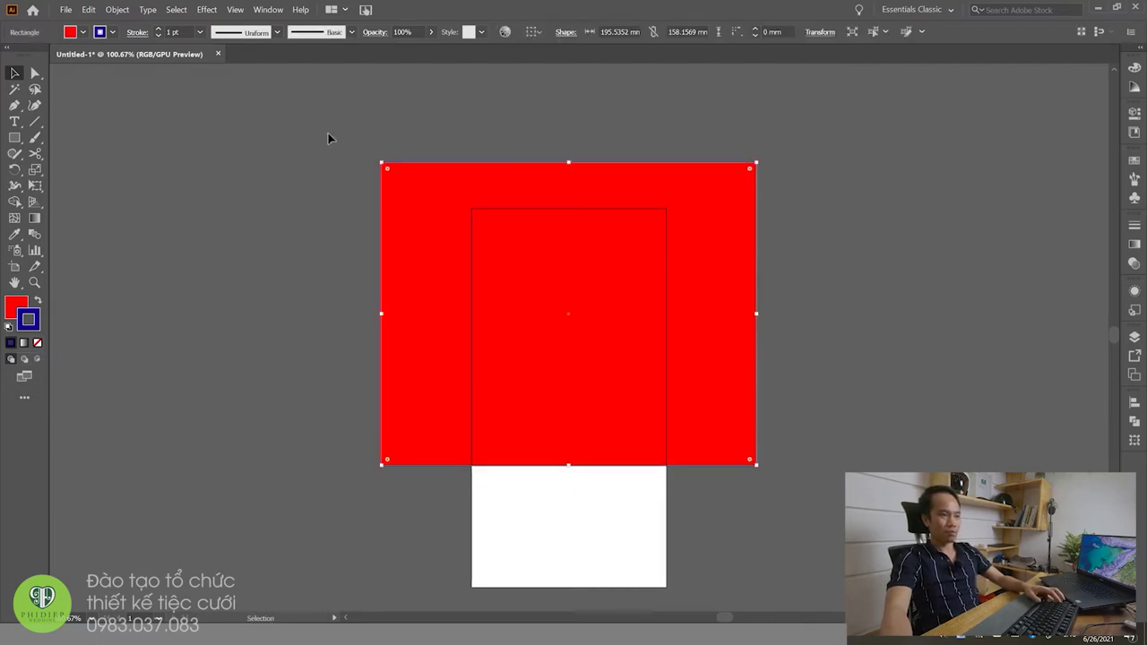
Step: Check the stroke weight stays 1 pt and shift the red rectangle slightly left
{"action": "left_click", "coordinate": [418, 135]}
{"action": "left_click", "coordinate": [392, 172]}
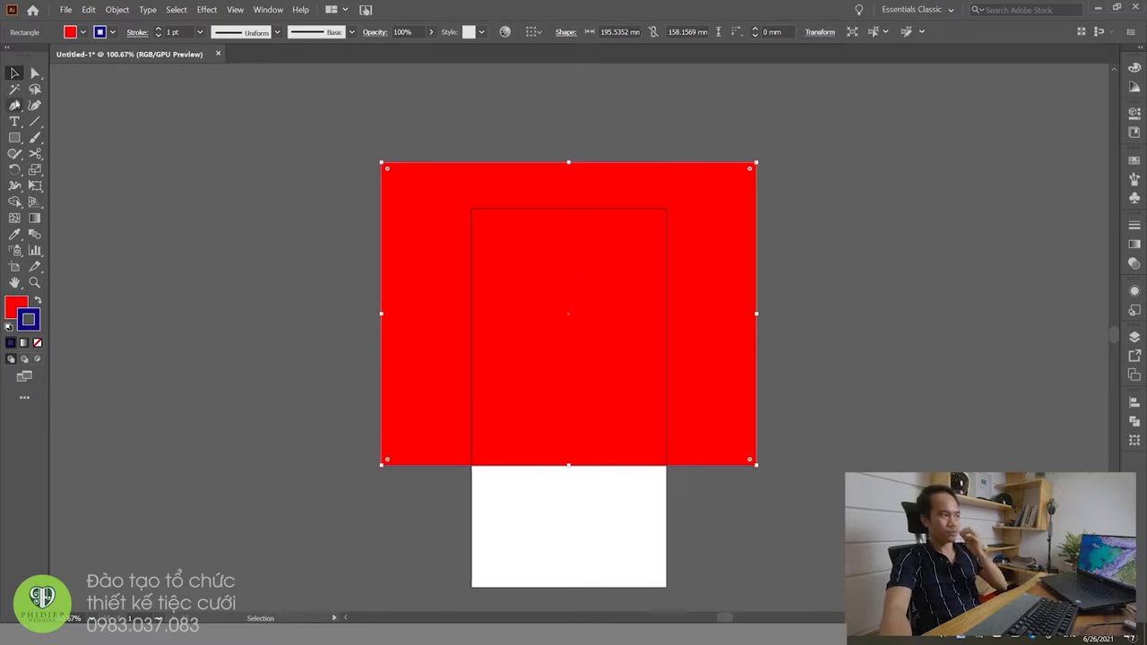
{"action": "left_click", "coordinate": [261, 150]}
{"action": "left_click", "coordinate": [663, 355]}
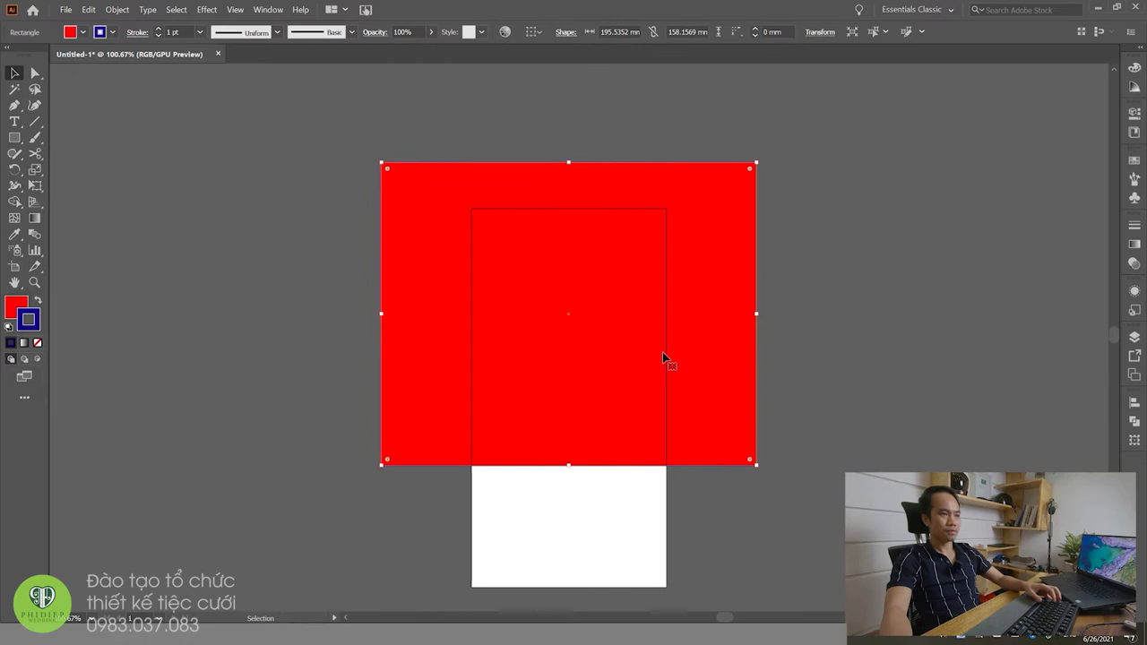
{"action": "key", "text": "ctrl+shift+a"}
{"action": "left_click", "coordinate": [610, 293]}
{"action": "left_click", "coordinate": [35, 327]}
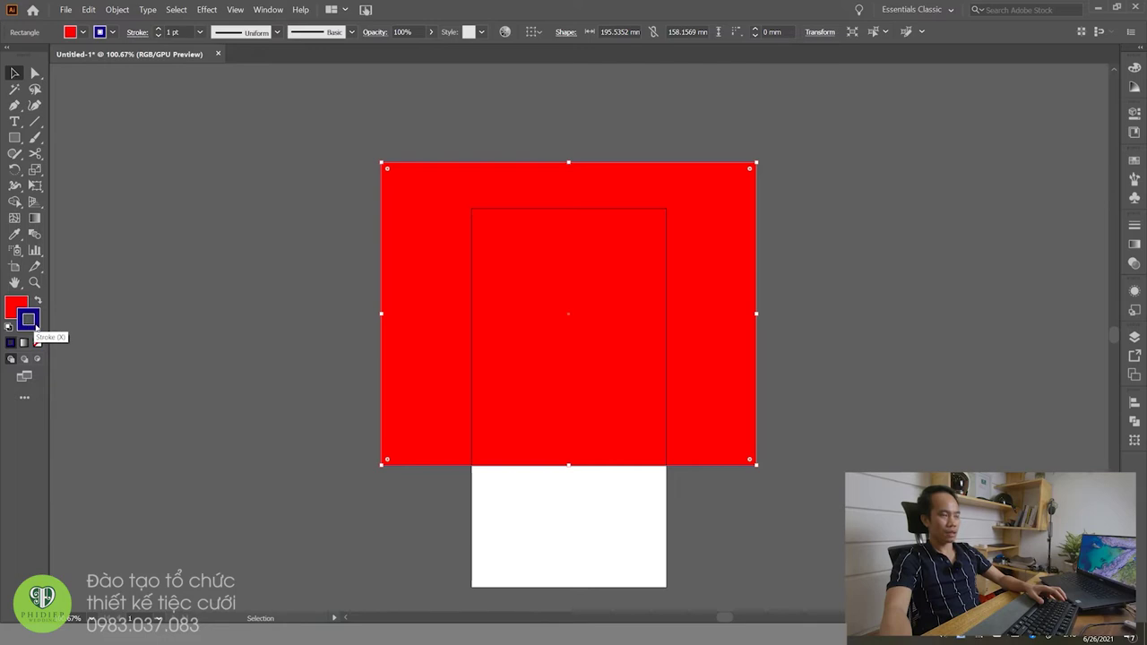
{"action": "left_click", "coordinate": [201, 32]}
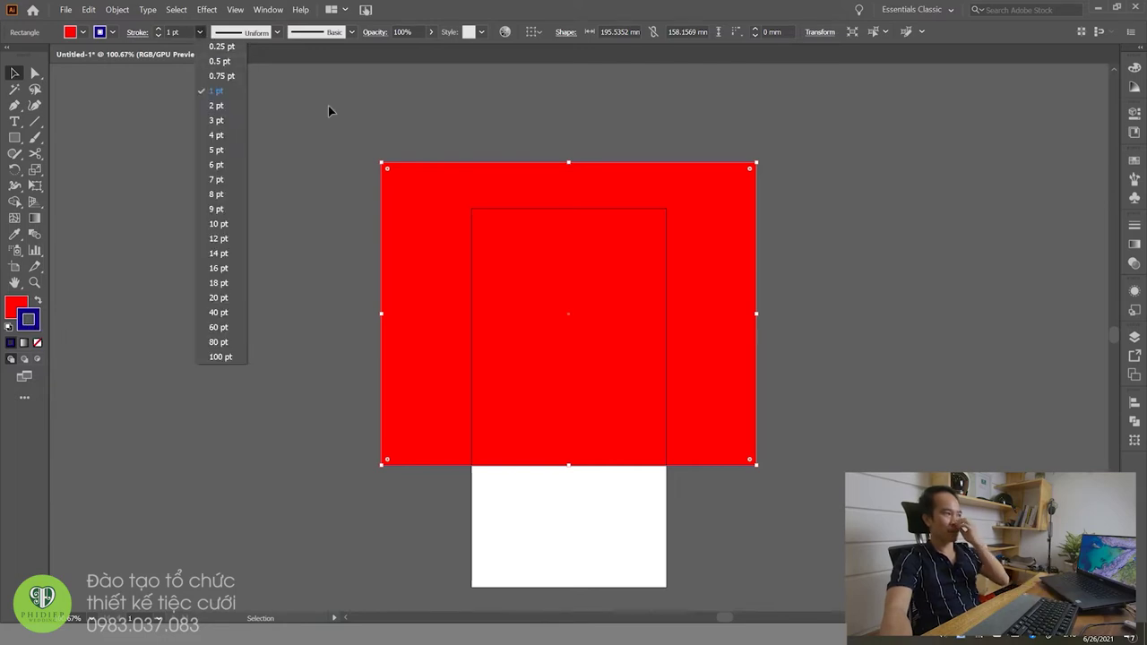
{"action": "left_click", "coordinate": [117, 43]}
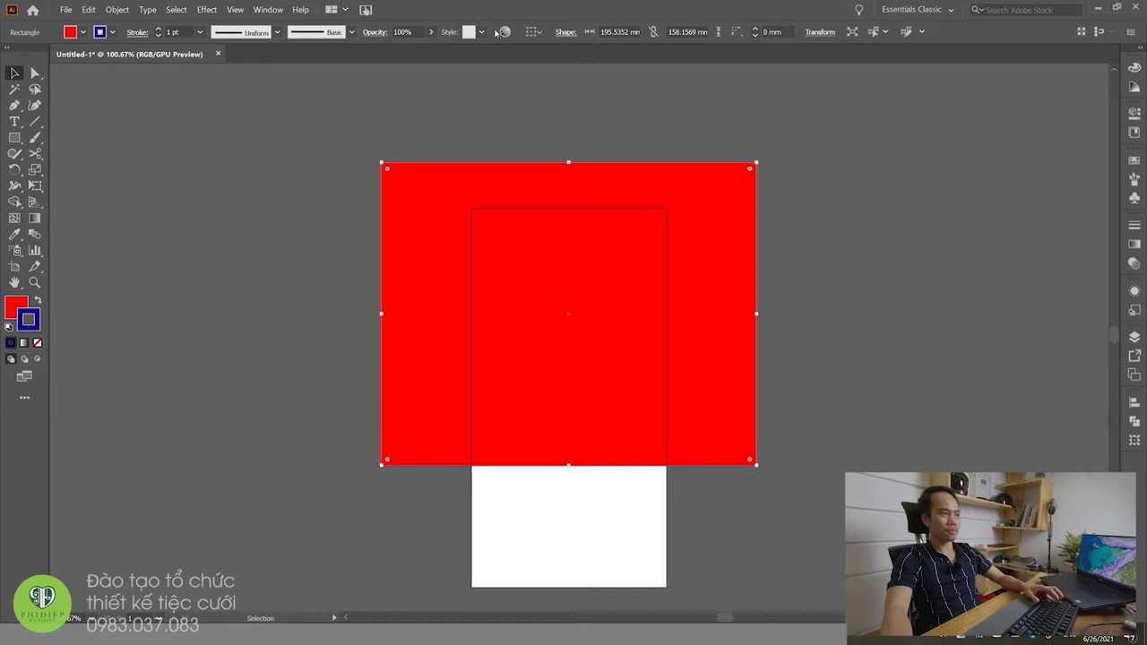
{"action": "left_click_drag", "start_coordinate": [563, 338], "coordinate": [557, 342]}
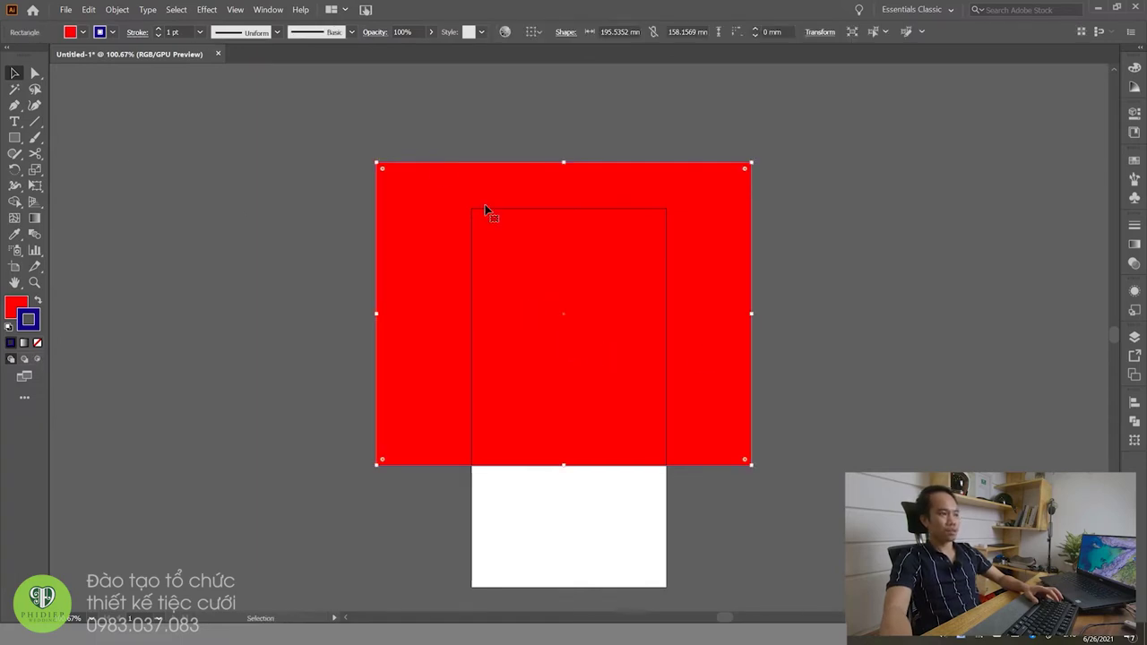
{"action": "left_click", "coordinate": [188, 101]}
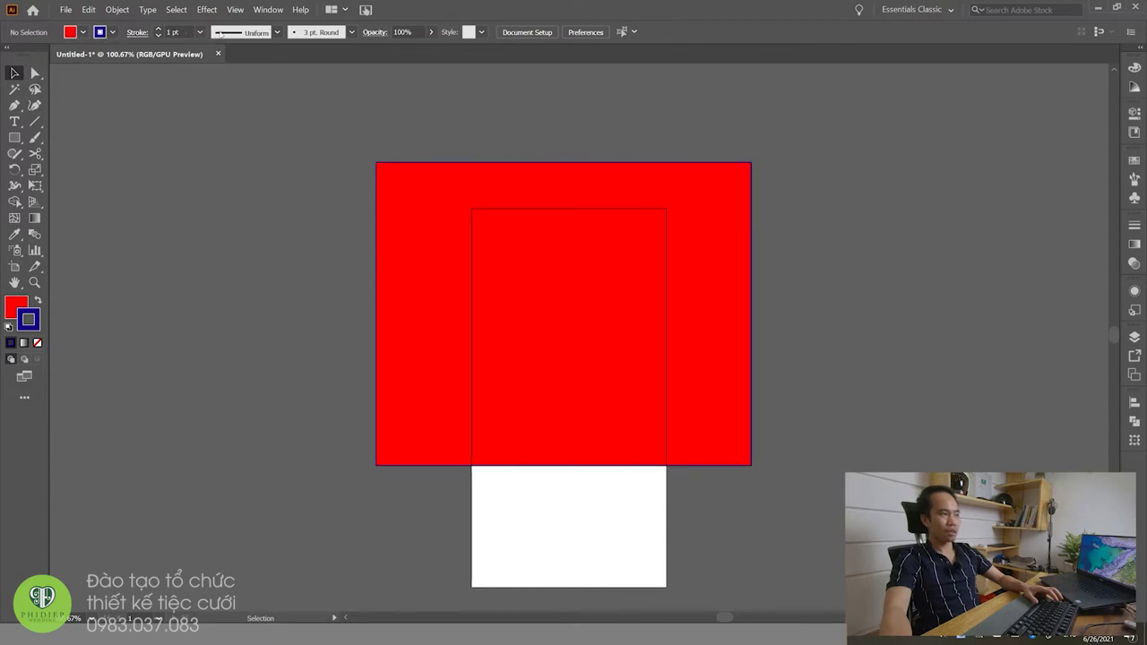
{"action": "left_click", "coordinate": [656, 288]}
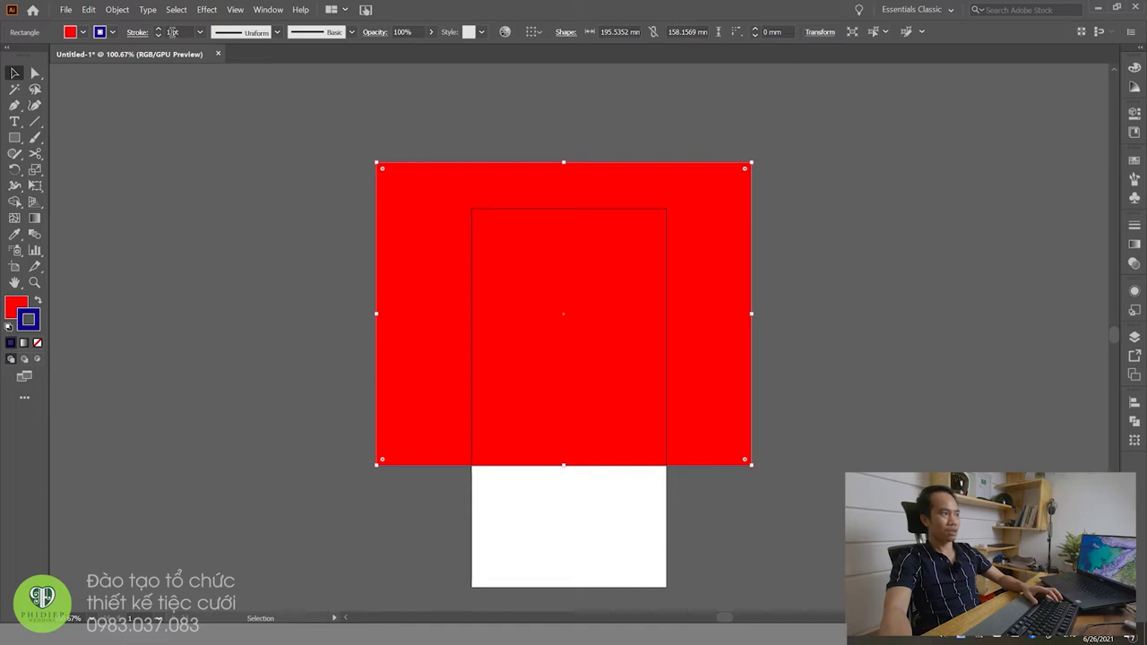
Step: Change the rectangle's fill to bright green
{"action": "left_click", "coordinate": [538, 235]}
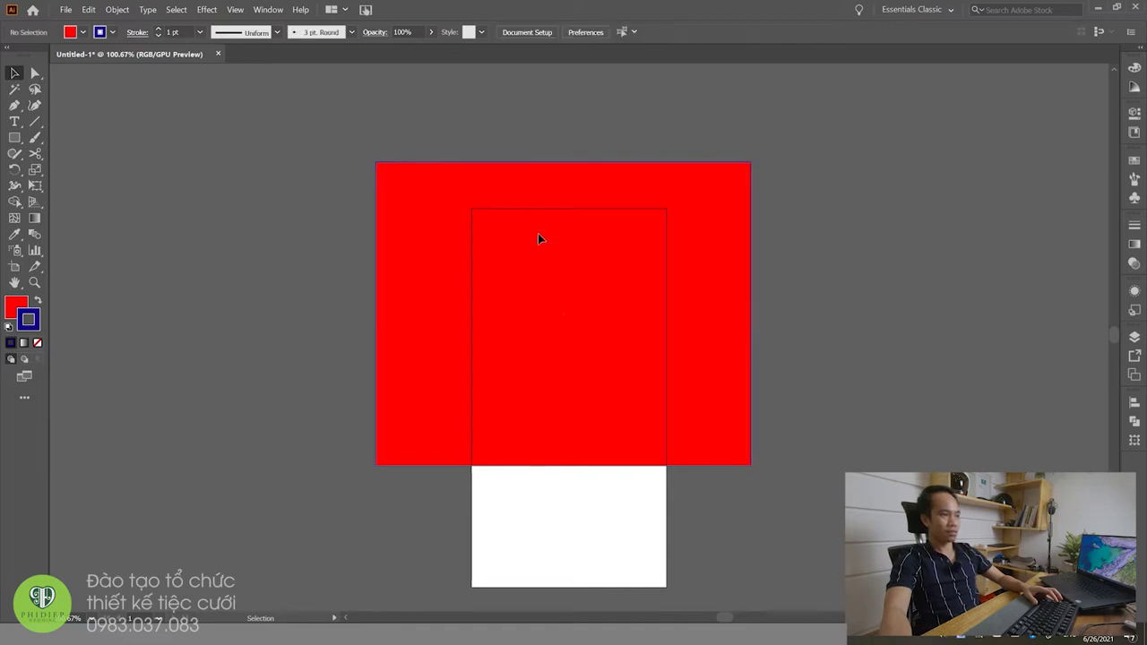
{"action": "left_click", "coordinate": [69, 33]}
{"action": "left_click", "coordinate": [56, 54]}
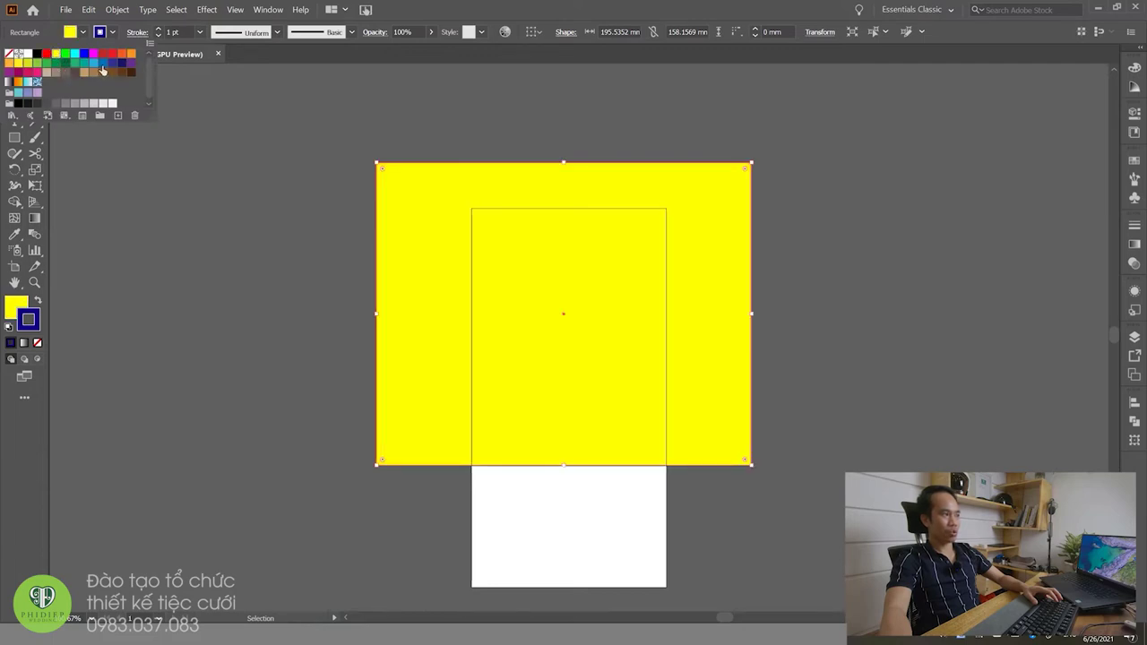
{"action": "left_click", "coordinate": [66, 55]}
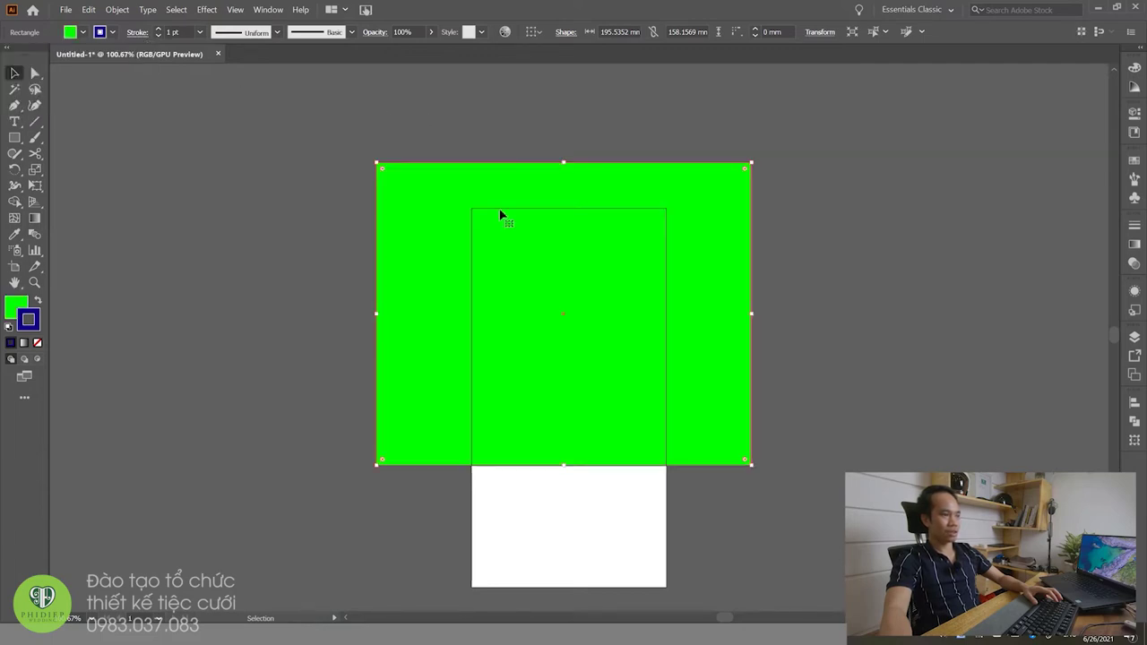
{"action": "key", "text": "ctrl+shift+a"}
{"action": "left_click", "coordinate": [709, 303]}
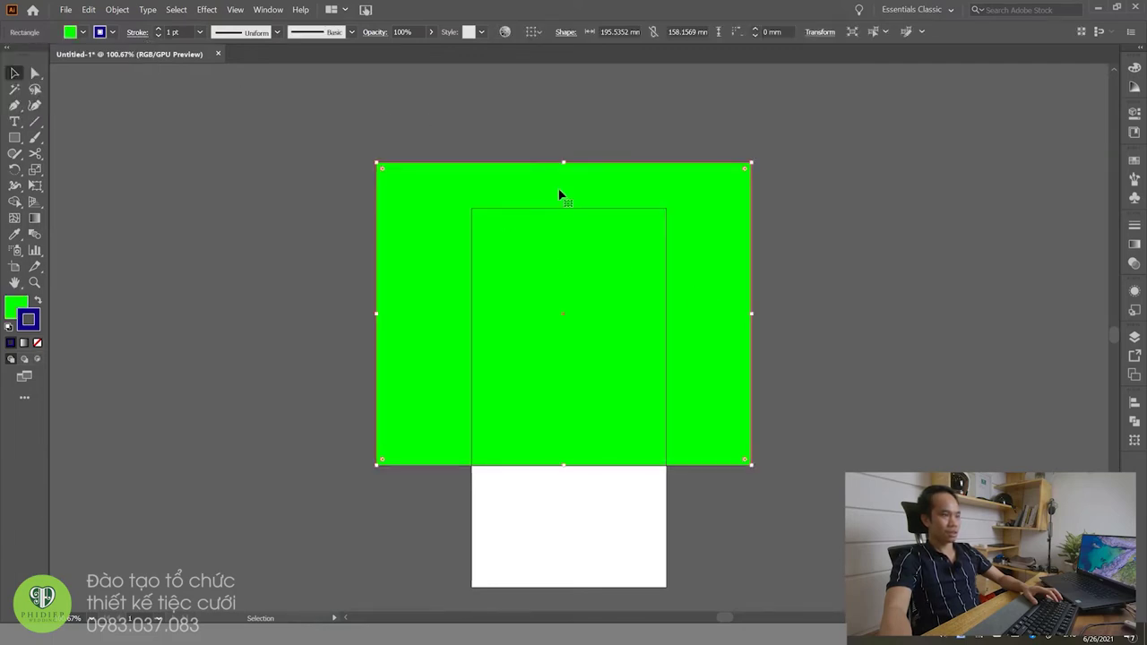
Step: Give the rectangle's outline a 5 pt stroke weight
{"action": "left_click", "coordinate": [113, 32]}
{"action": "left_click", "coordinate": [91, 56]}
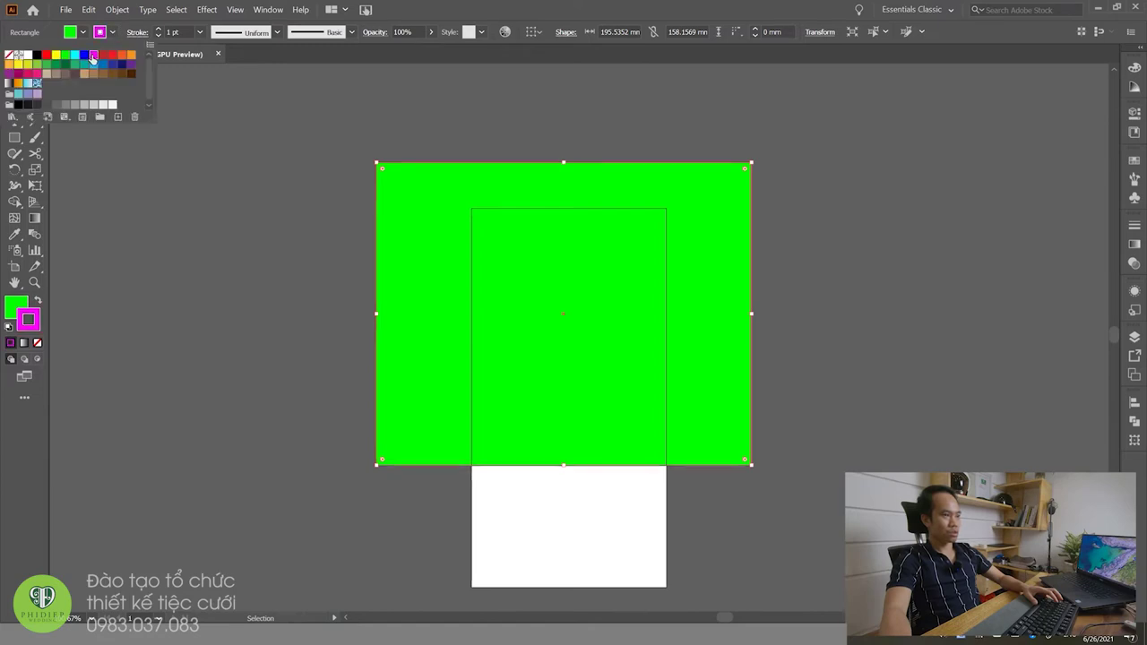
{"action": "left_click", "coordinate": [969, 307]}
{"action": "left_click", "coordinate": [636, 231]}
{"action": "left_click", "coordinate": [199, 33]}
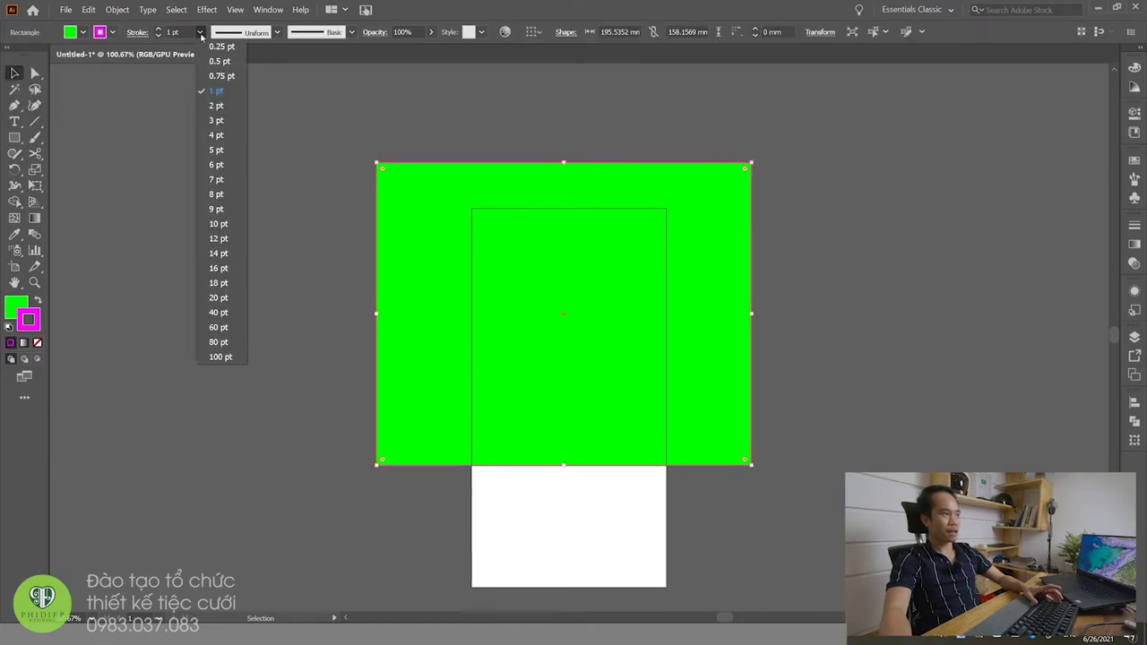
{"action": "left_click", "coordinate": [219, 150]}
{"action": "left_click", "coordinate": [907, 270]}
{"action": "left_click", "coordinate": [630, 247]}
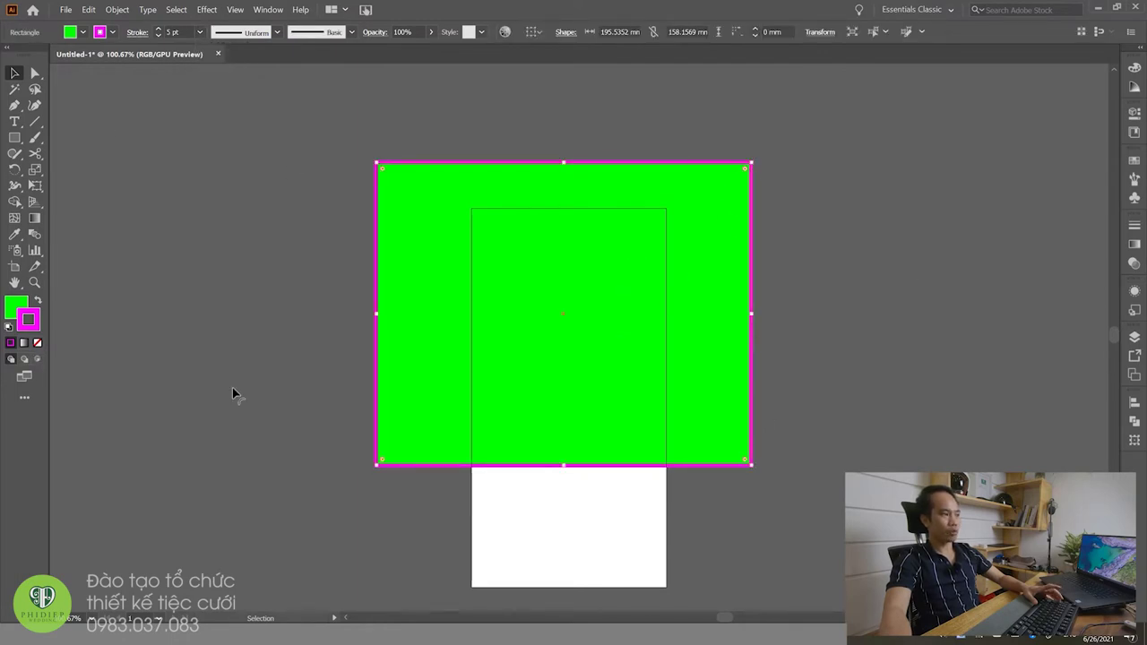
Step: Change the outline colour to orange
{"action": "left_click", "coordinate": [112, 34]}
{"action": "left_click", "coordinate": [107, 56]}
{"action": "left_click", "coordinate": [123, 56]}
{"action": "left_click", "coordinate": [440, 351]}
{"action": "left_click", "coordinate": [865, 364]}
{"action": "left_click", "coordinate": [609, 313]}
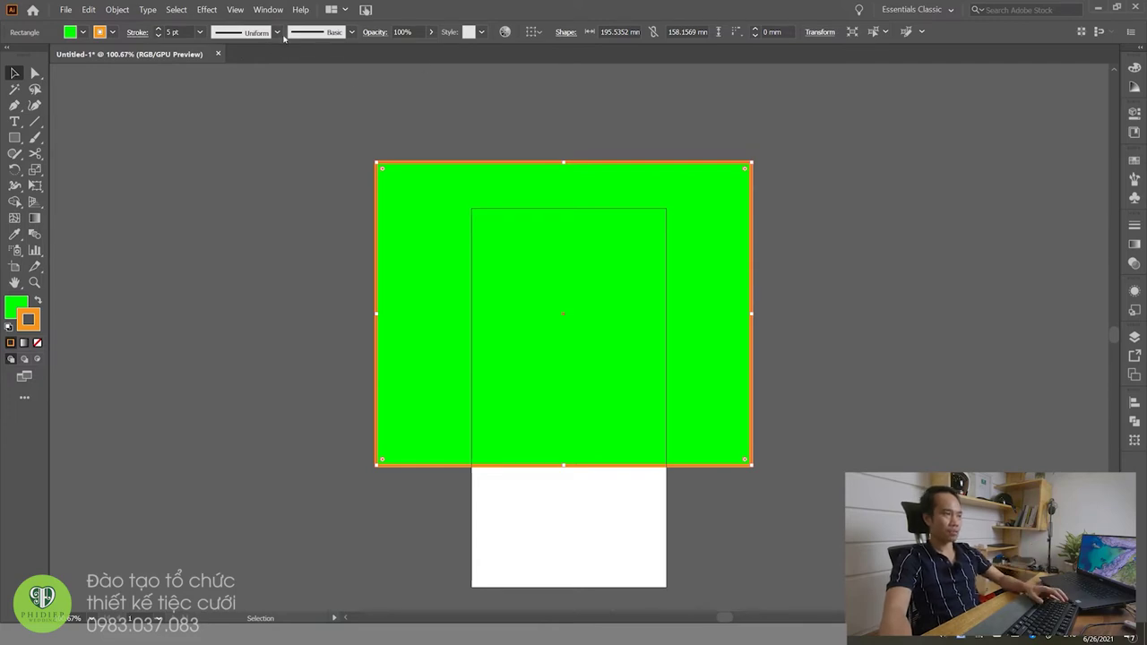
Step: Try a lens-shaped width profile on the outline, then restore the Uniform profile
{"action": "left_click", "coordinate": [277, 33]}
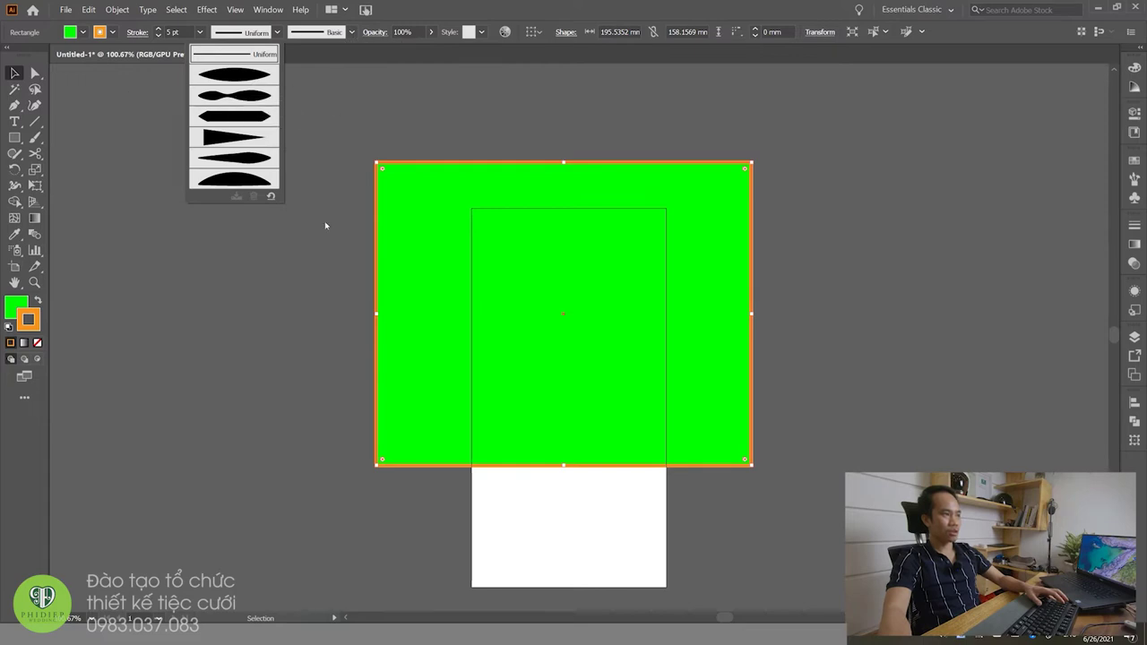
{"action": "left_click", "coordinate": [255, 76]}
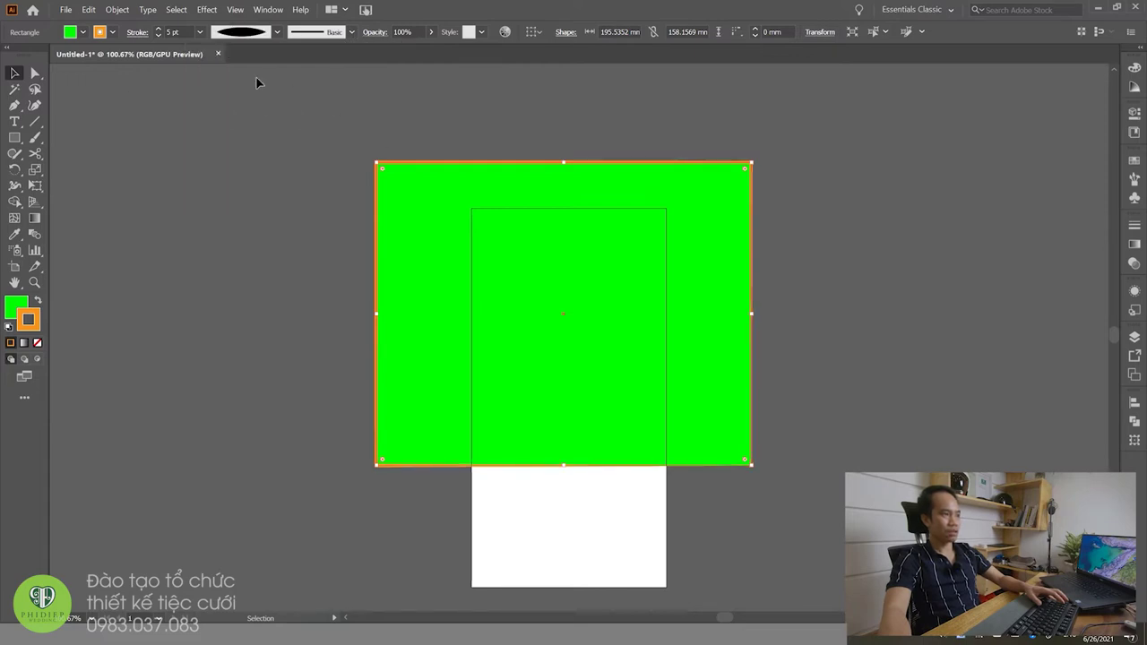
{"action": "left_click", "coordinate": [278, 32]}
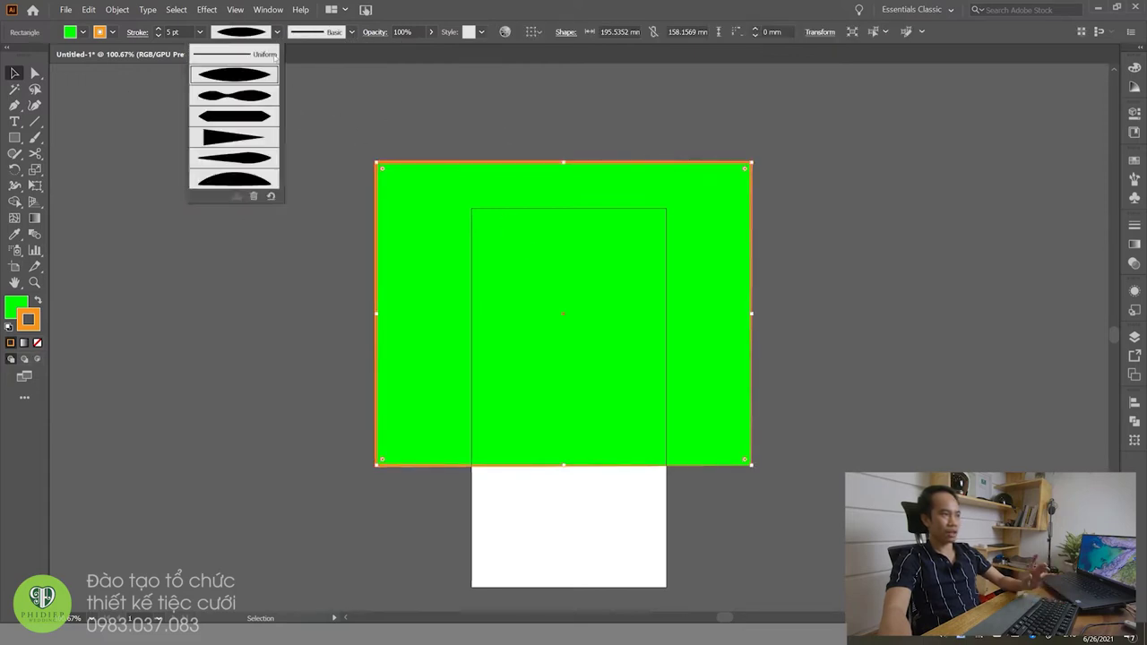
{"action": "left_click", "coordinate": [262, 63]}
Step: Test charcoal and 3.00 brushes, revert to the Basic brush, and try lowering opacity
{"action": "left_click", "coordinate": [353, 32]}
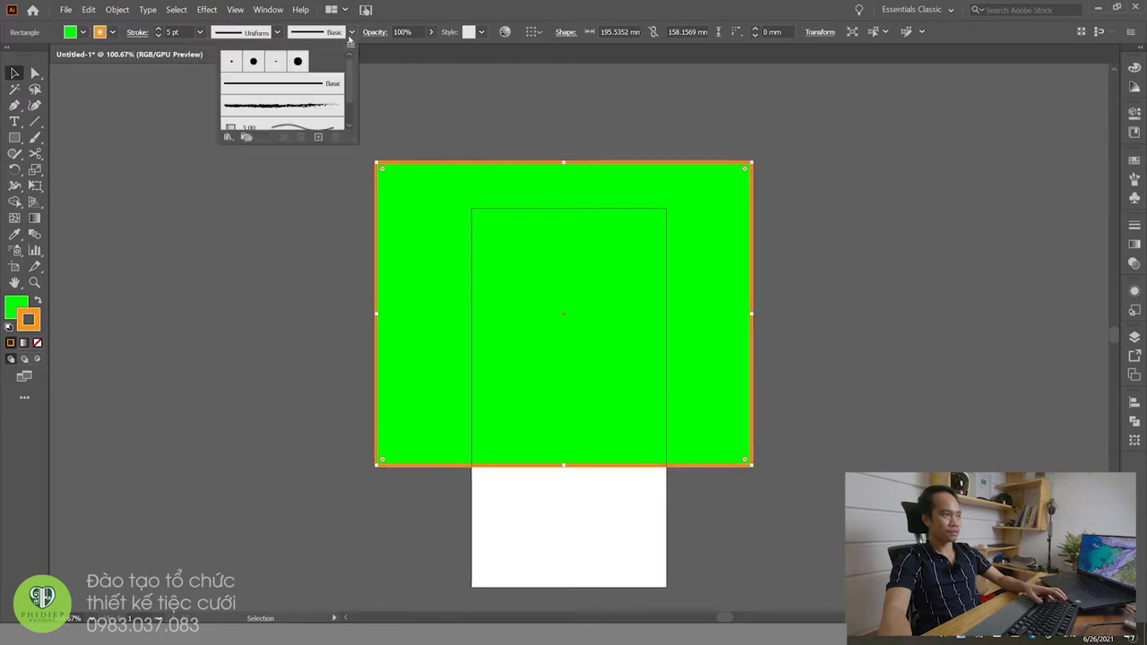
{"action": "left_click", "coordinate": [307, 111]}
{"action": "left_click", "coordinate": [856, 386]}
{"action": "left_click", "coordinate": [535, 274]}
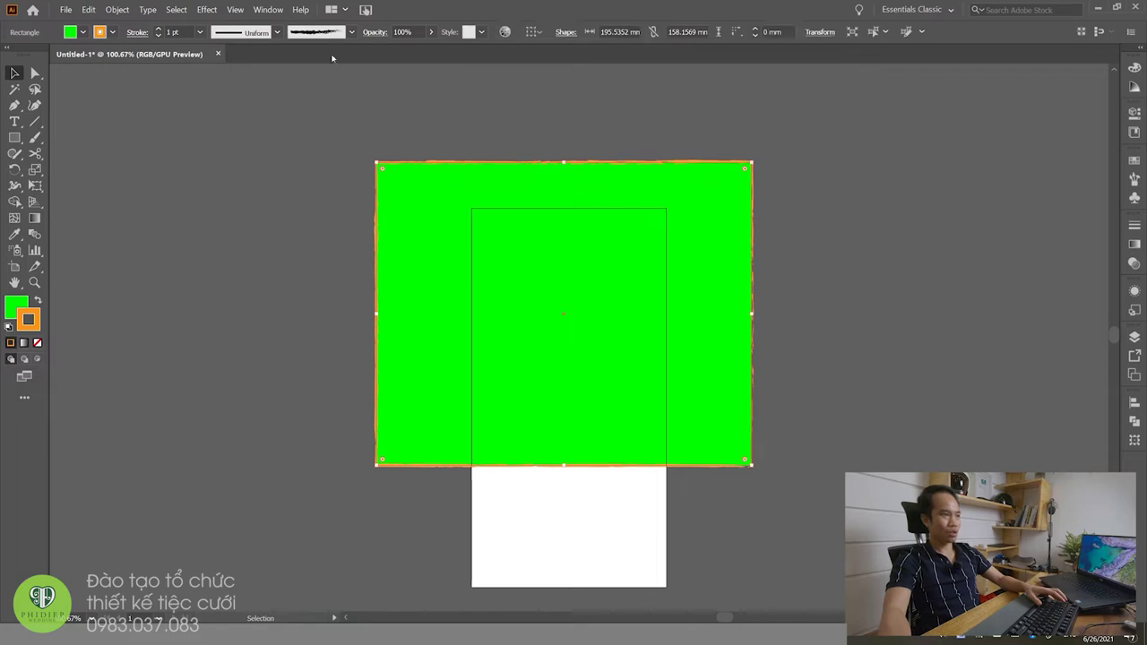
{"action": "left_click", "coordinate": [354, 34]}
{"action": "left_click", "coordinate": [305, 125]}
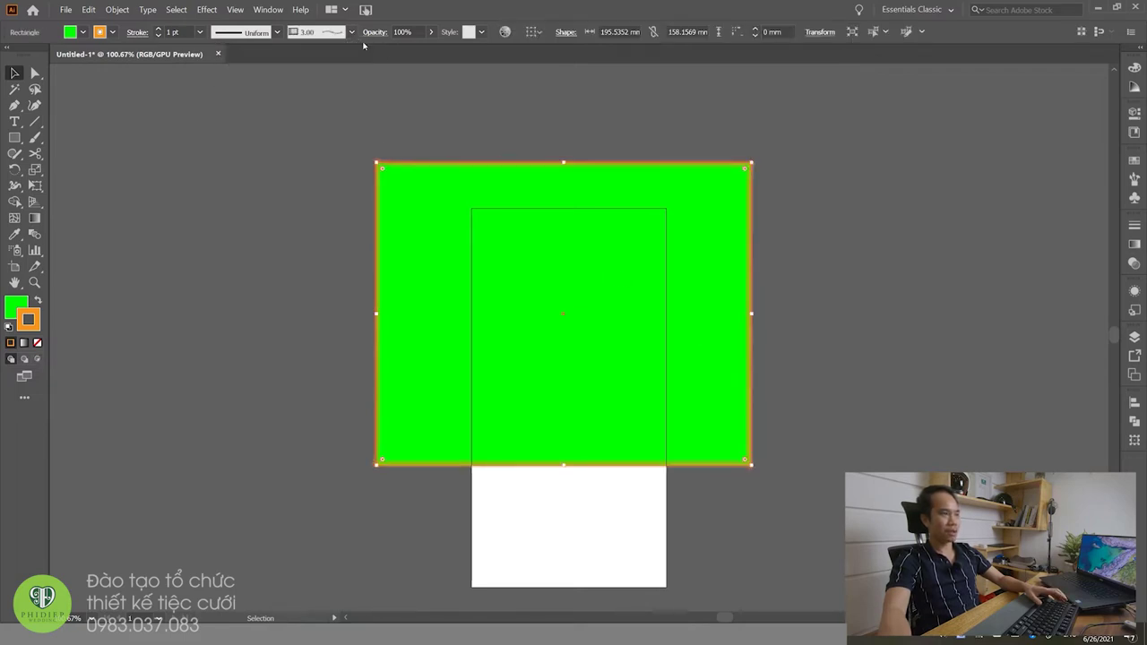
{"action": "left_click", "coordinate": [353, 33]}
{"action": "left_click", "coordinate": [302, 87]}
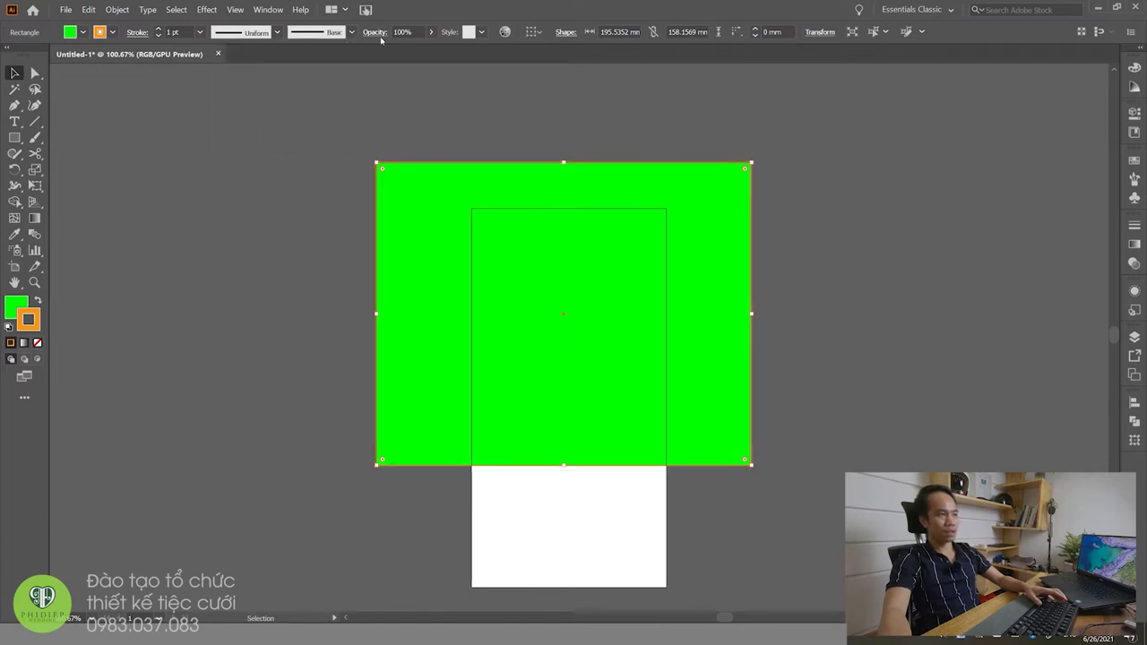
{"action": "left_click", "coordinate": [432, 32]}
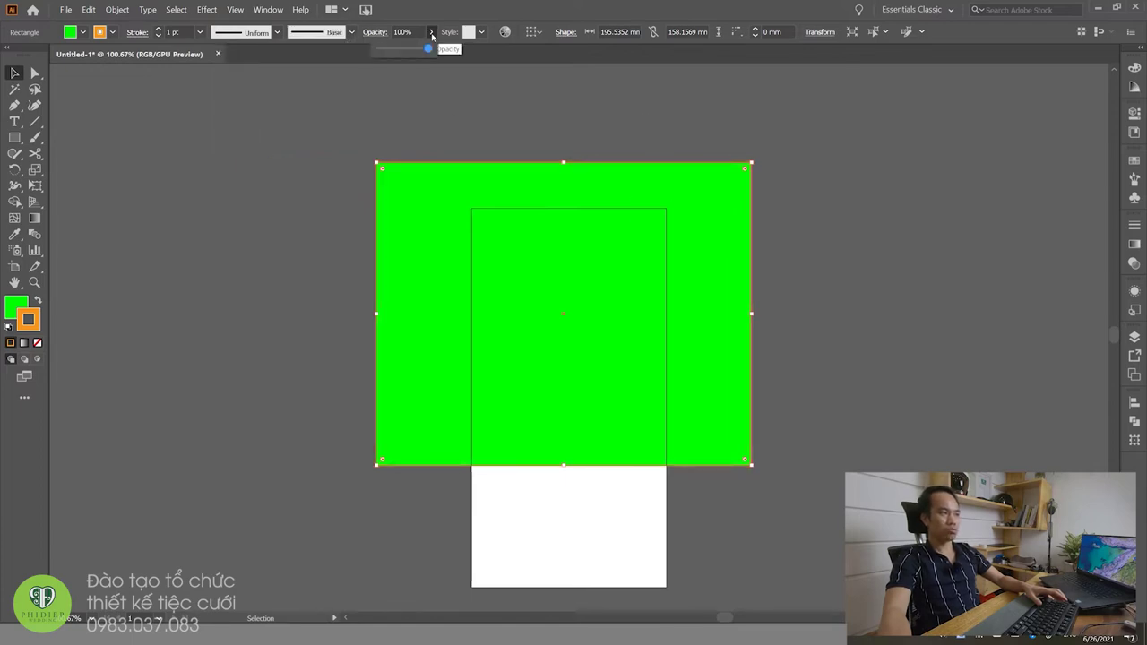
{"action": "mouse_move", "coordinate": [430, 50]}
{"action": "left_mouse_down"}
{"action": "mouse_move", "coordinate": [383, 50]}
{"action": "mouse_move", "coordinate": [427, 51]}
{"action": "left_mouse_up"}
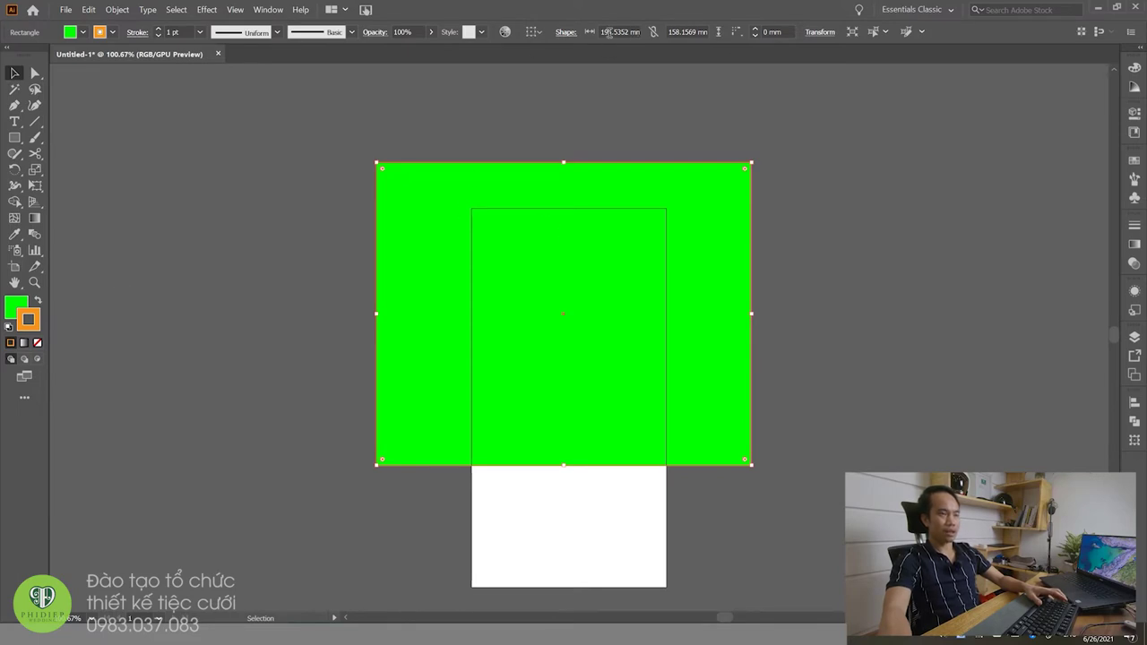
Step: Drag the rectangle's edges to shorten its height and make it about 200 mm wide
{"action": "left_click_drag", "start_coordinate": [565, 163], "coordinate": [578, 218]}
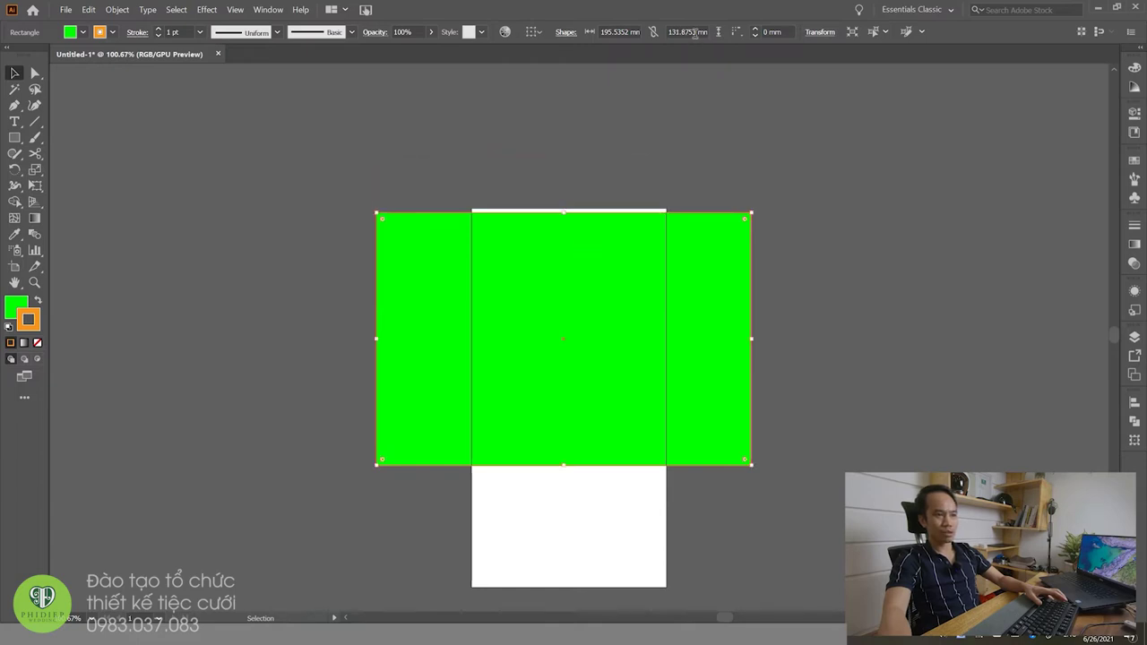
{"action": "mouse_move", "coordinate": [563, 215]}
{"action": "left_mouse_down"}
{"action": "mouse_move", "coordinate": [560, 259]}
{"action": "mouse_move", "coordinate": [577, 183]}
{"action": "left_mouse_up"}
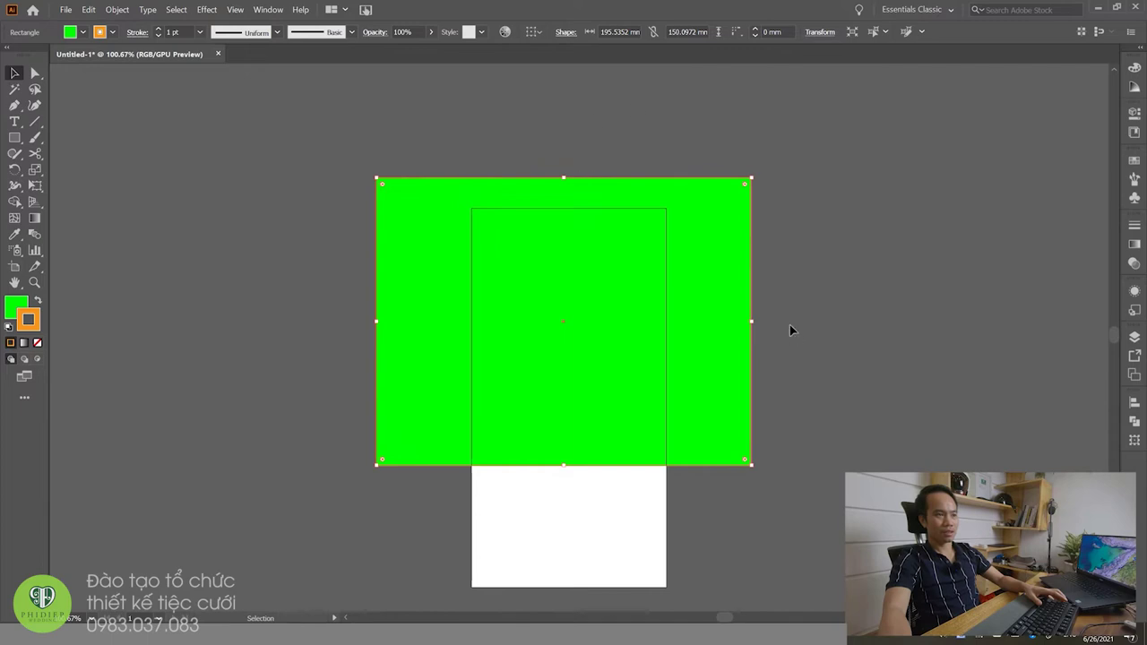
{"action": "left_click_drag", "start_coordinate": [754, 322], "coordinate": [640, 335]}
{"action": "mouse_move", "coordinate": [641, 320]}
{"action": "left_mouse_down"}
{"action": "mouse_move", "coordinate": [513, 323]}
{"action": "mouse_move", "coordinate": [760, 320]}
{"action": "left_mouse_up"}
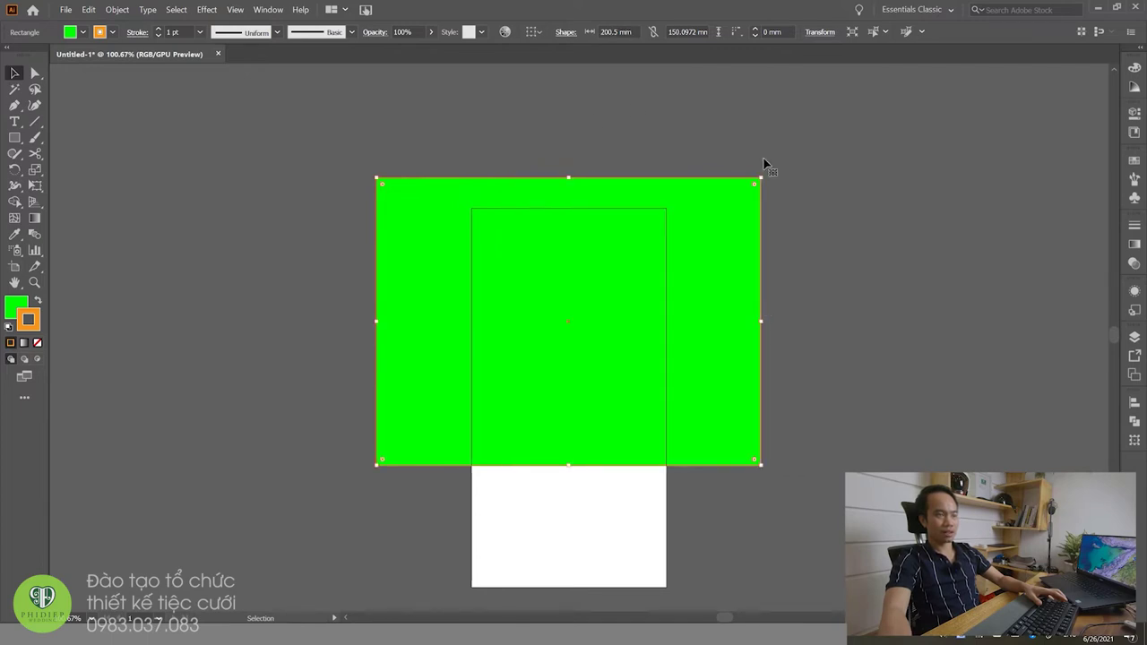
Step: Link proportions and set the width to 100 mm, undoing an accidental enlargement
{"action": "left_click", "coordinate": [653, 32]}
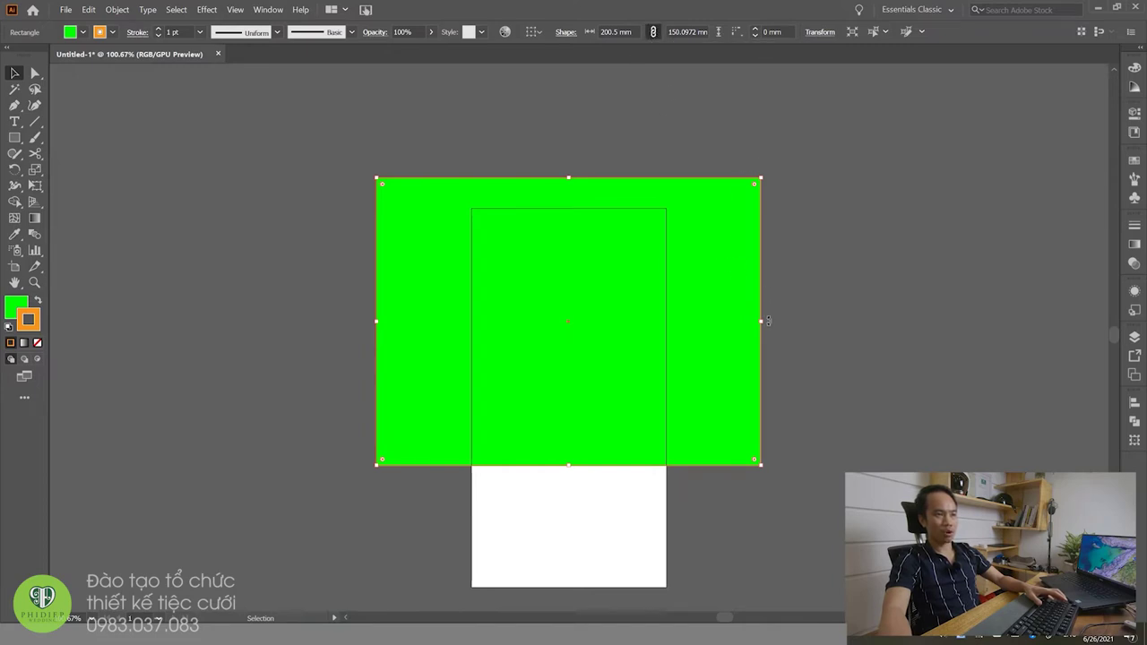
{"action": "double_click", "coordinate": [615, 31]}
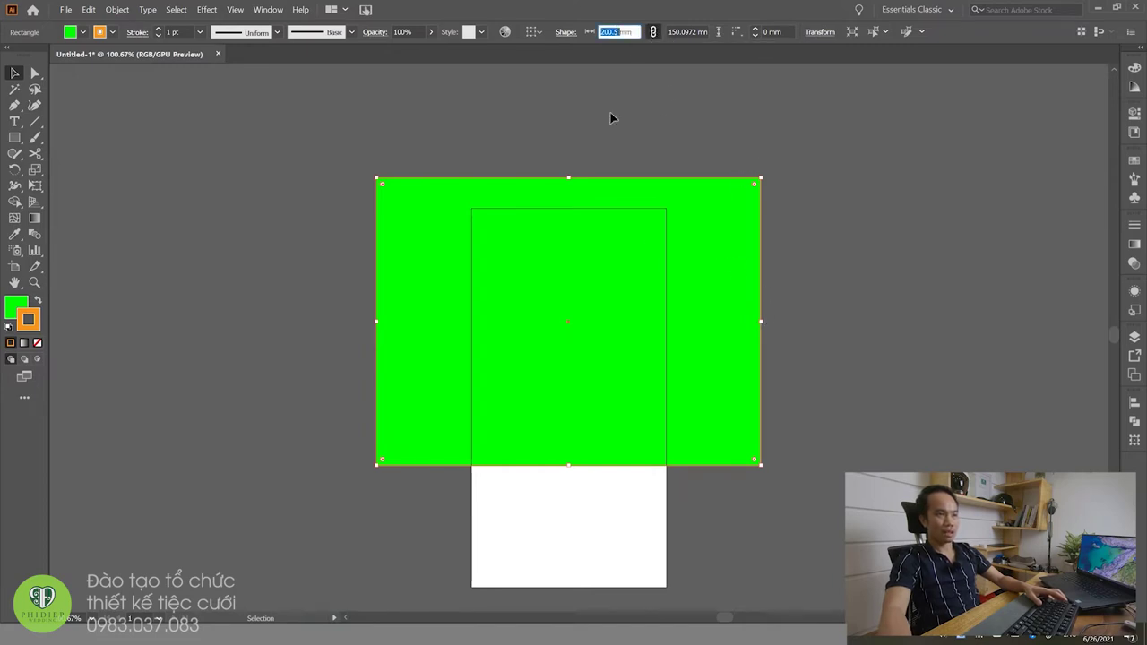
{"action": "type", "text": "100"}
{"action": "key", "text": "Return"}
{"action": "mouse_move", "coordinate": [663, 256]}
{"action": "left_mouse_down"}
{"action": "mouse_move", "coordinate": [772, 153]}
{"action": "mouse_move", "coordinate": [748, 173]}
{"action": "left_mouse_up"}
{"action": "key", "text": "ctrl+z"}
{"action": "left_click", "coordinate": [820, 209]}
{"action": "left_click", "coordinate": [578, 304]}
Step: Unlink proportions and set the height to 50 mm and width to 200 mm
{"action": "left_click", "coordinate": [613, 31]}
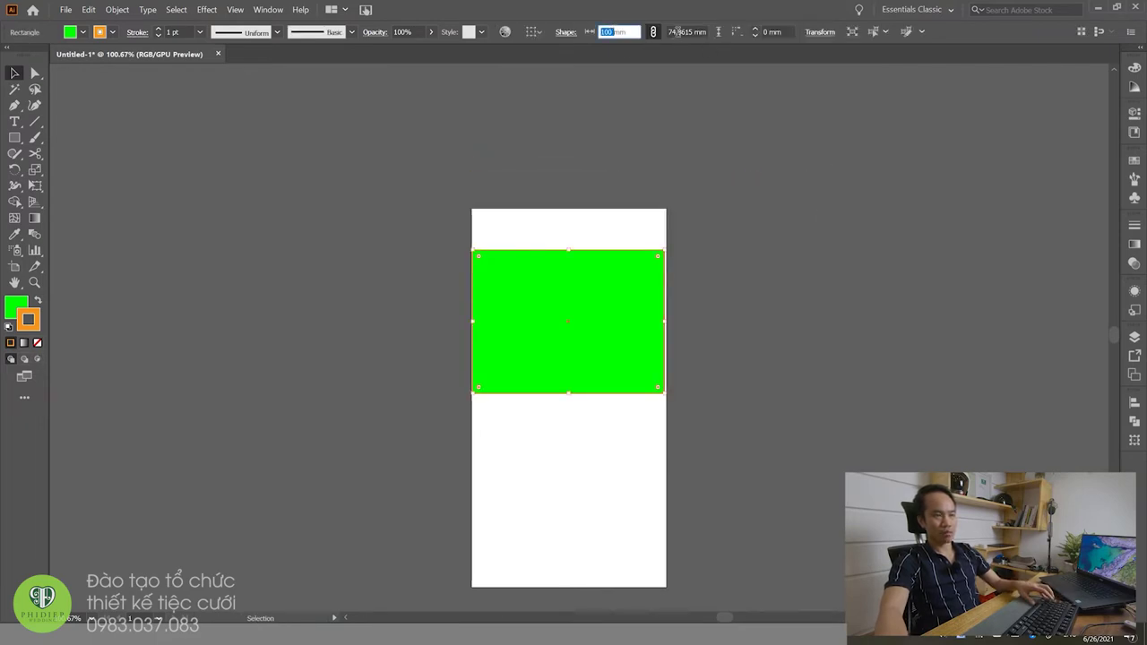
{"action": "left_click", "coordinate": [654, 31]}
{"action": "left_click", "coordinate": [679, 32]}
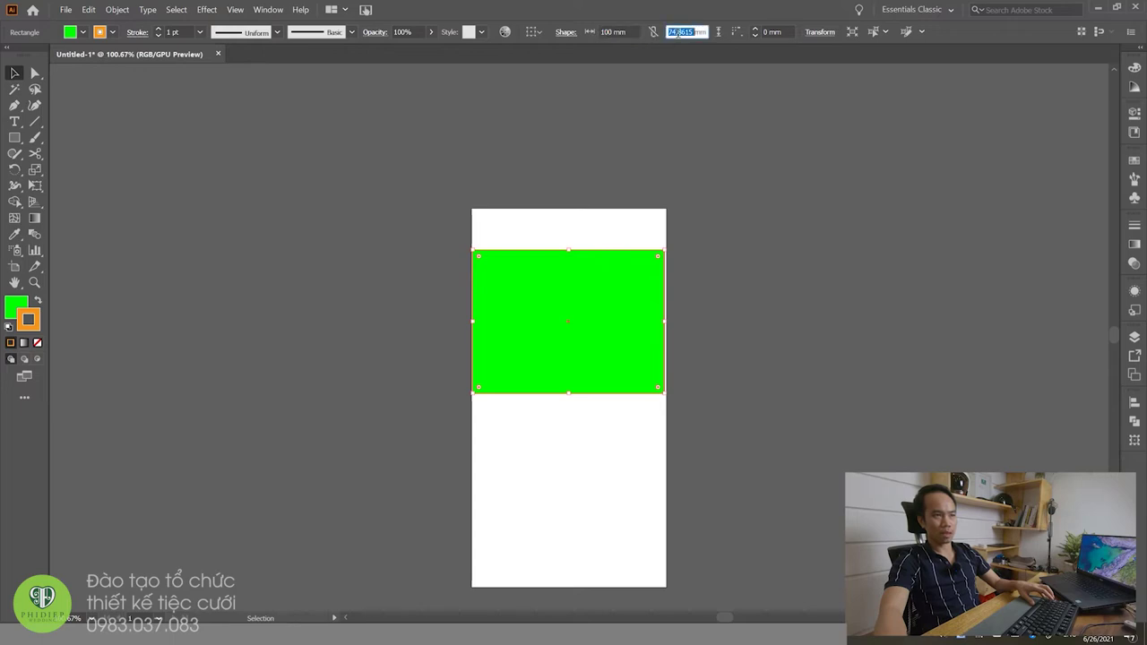
{"action": "type", "text": "50"}
{"action": "key", "text": "Return"}
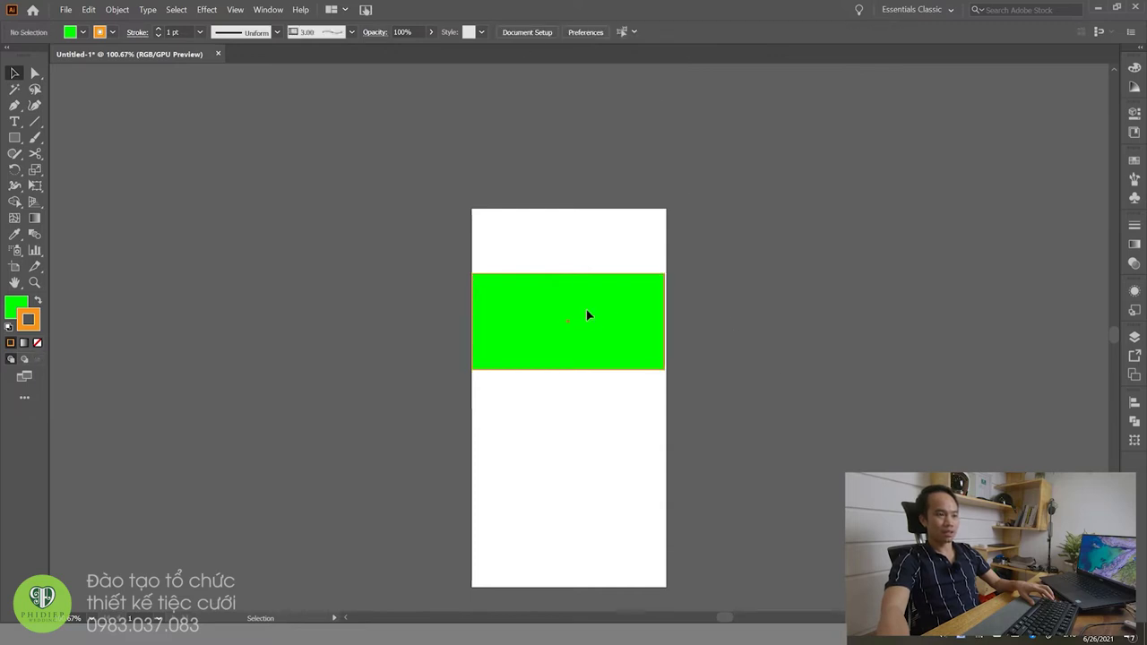
{"action": "left_click", "coordinate": [618, 32]}
{"action": "double_click", "coordinate": [613, 33]}
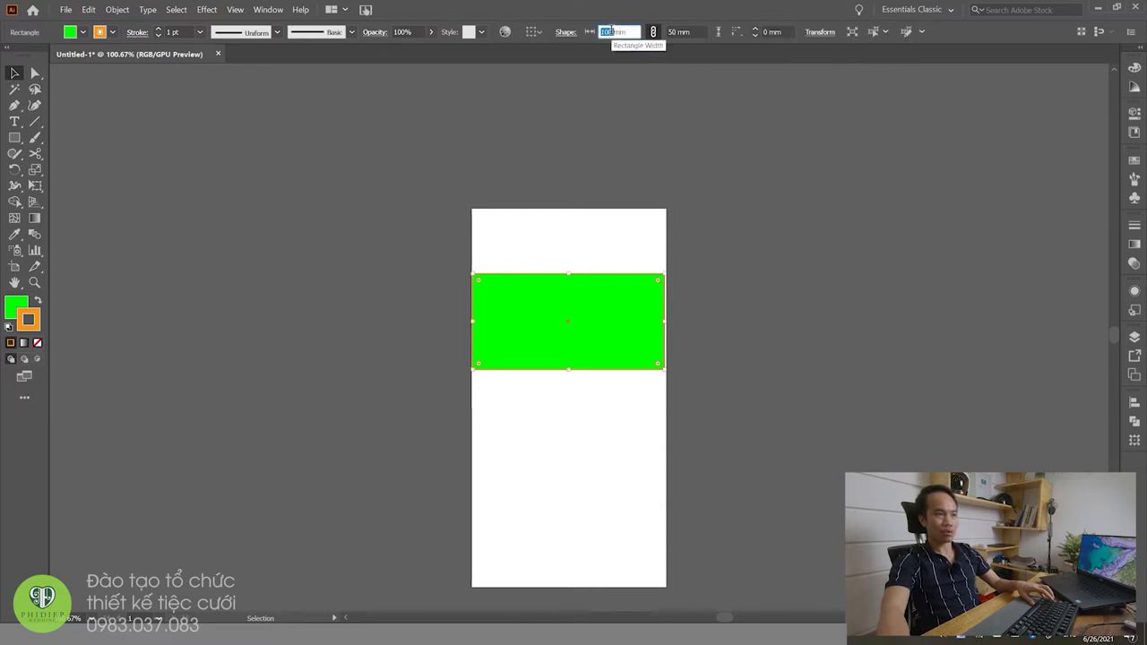
{"action": "type", "text": "200"}
{"action": "key", "text": "Return"}
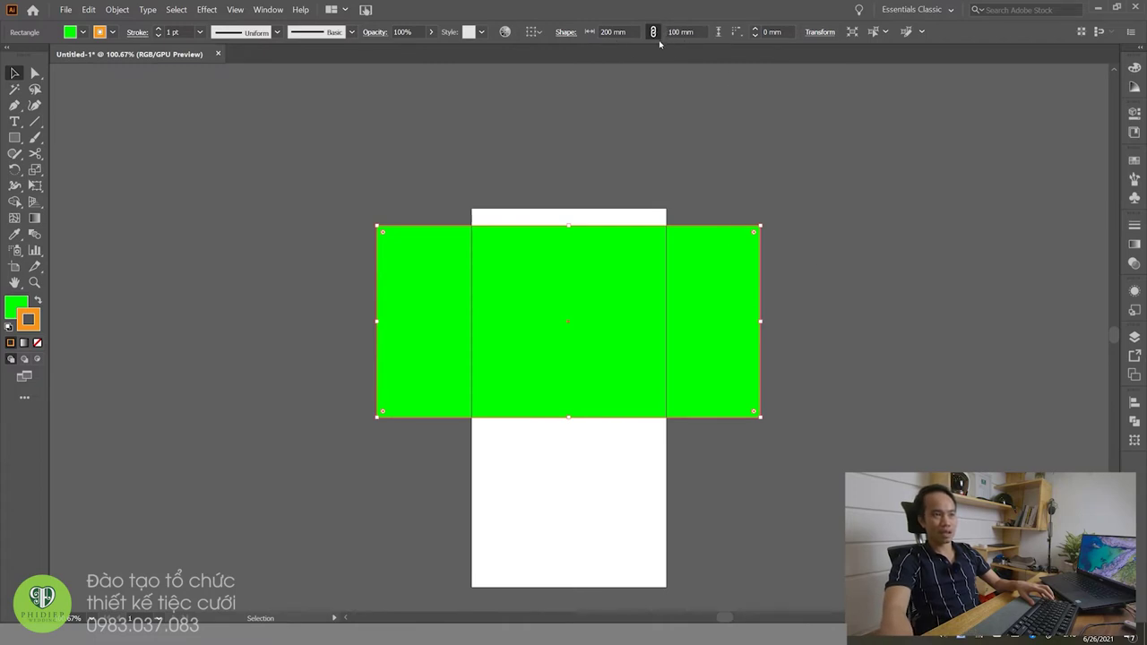
Step: Toggle the proportion link and set the width to 100 mm
{"action": "left_click", "coordinate": [654, 32]}
{"action": "left_click", "coordinate": [824, 214]}
{"action": "left_click", "coordinate": [659, 309]}
{"action": "left_click", "coordinate": [606, 32]}
{"action": "type", "text": "100"}
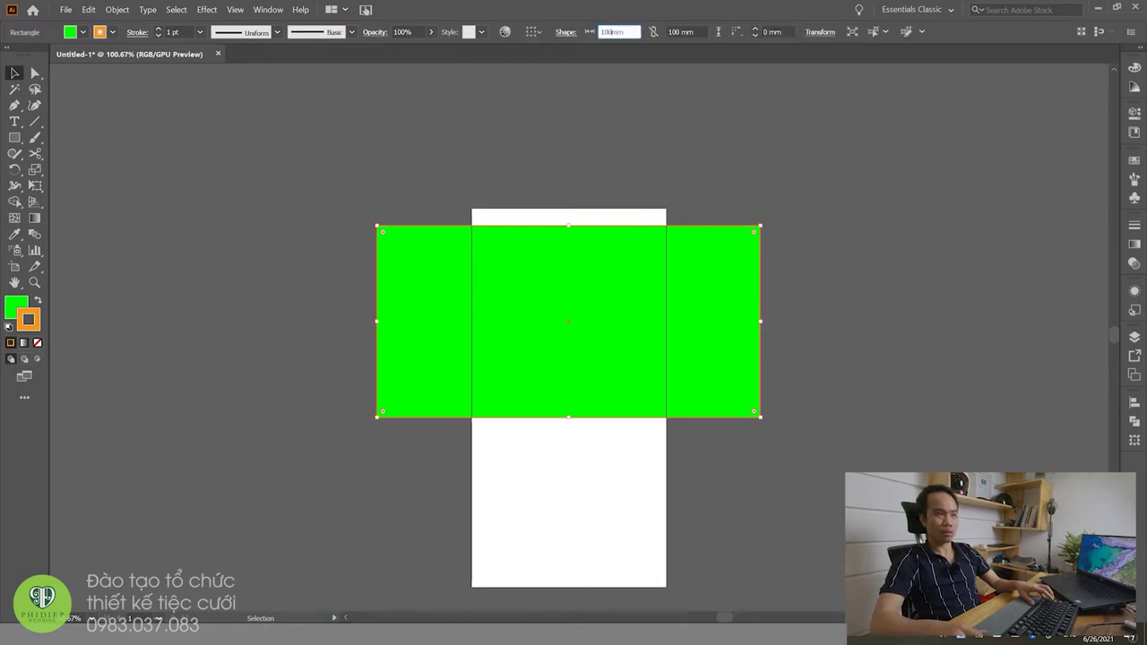
{"action": "key", "text": "Return"}
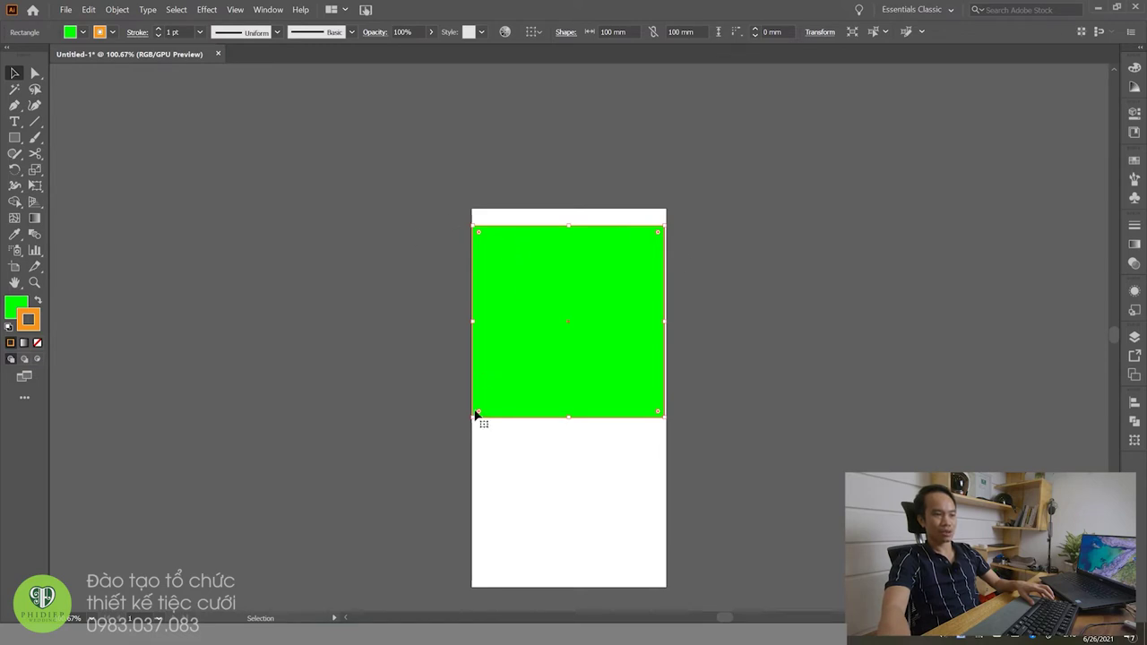
Step: Link proportions and test stretching the rectangle's edges, undoing the unwanted changes
{"action": "left_click", "coordinate": [654, 33]}
{"action": "left_click", "coordinate": [654, 34]}
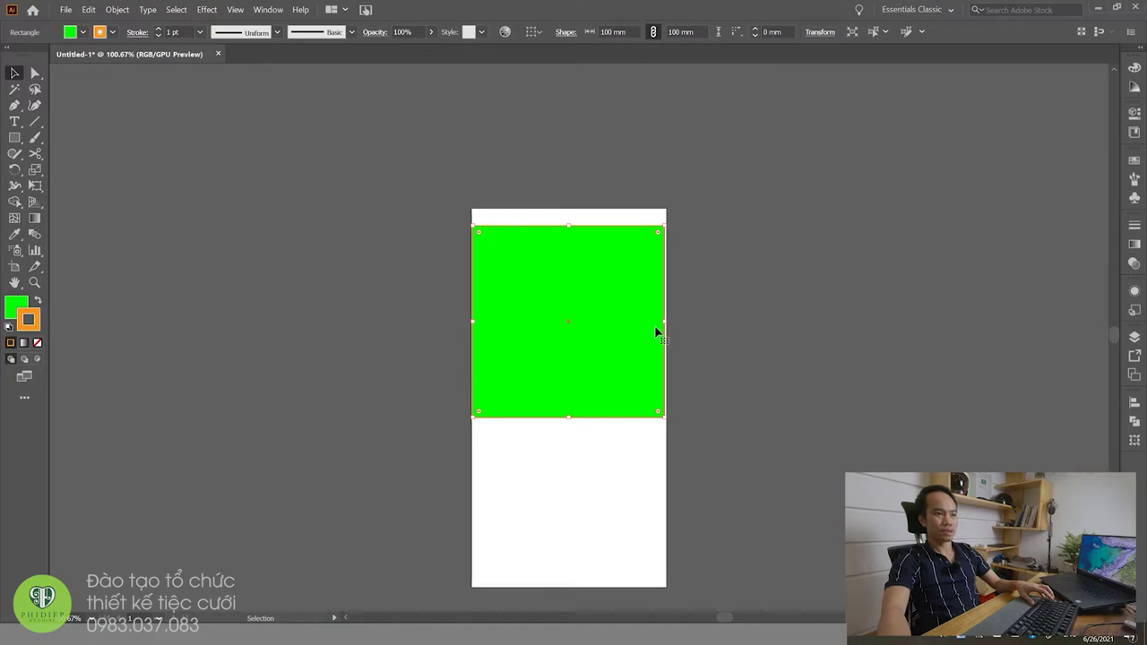
{"action": "left_click_drag", "start_coordinate": [665, 322], "coordinate": [768, 324]}
{"action": "key", "text": "ctrl+z"}
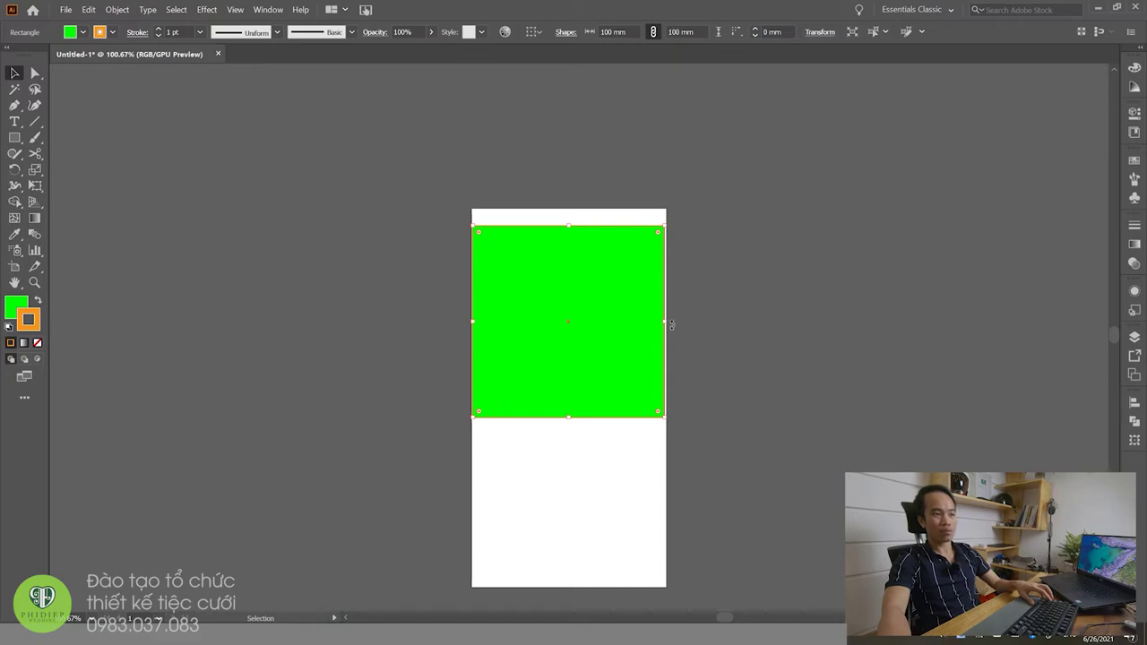
{"action": "left_click_drag", "start_coordinate": [668, 325], "coordinate": [805, 325]}
{"action": "left_click_drag", "start_coordinate": [638, 224], "coordinate": [638, 151]}
{"action": "key", "text": "ctrl+z"}
{"action": "left_click_drag", "start_coordinate": [444, 324], "coordinate": [328, 324]}
{"action": "key", "text": "ctrl+z"}
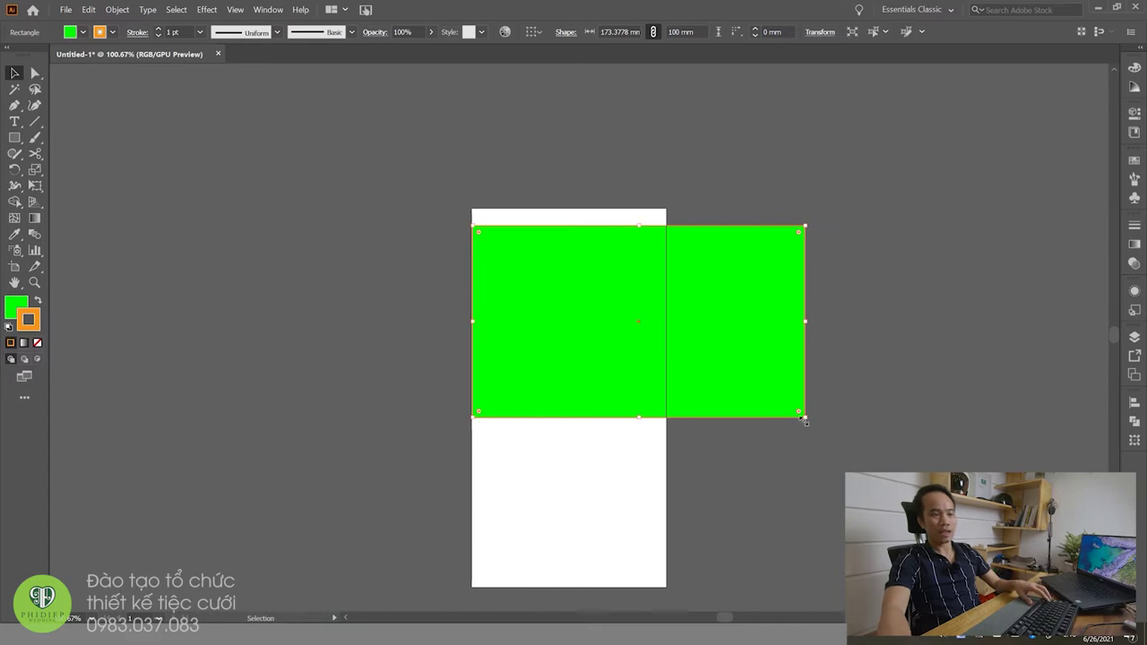
Step: Scale the rectangle by its corner handles to about 182.7 × 105.4 mm
{"action": "left_click_drag", "start_coordinate": [804, 418], "coordinate": [892, 467]}
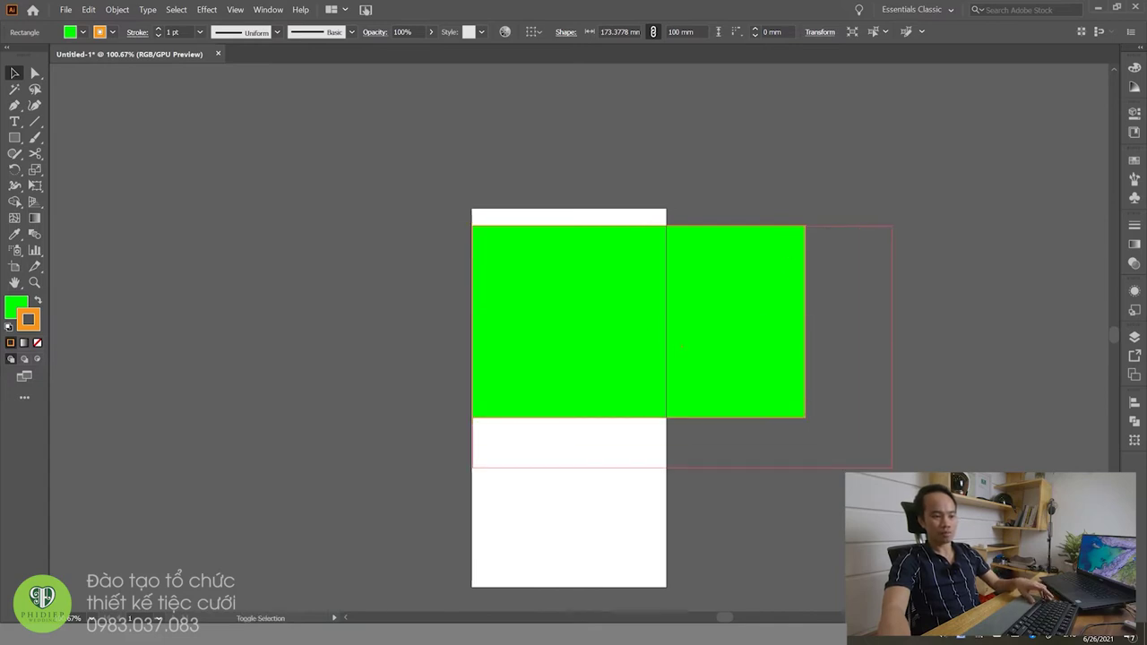
{"action": "left_click_drag", "start_coordinate": [480, 472], "coordinate": [442, 508]}
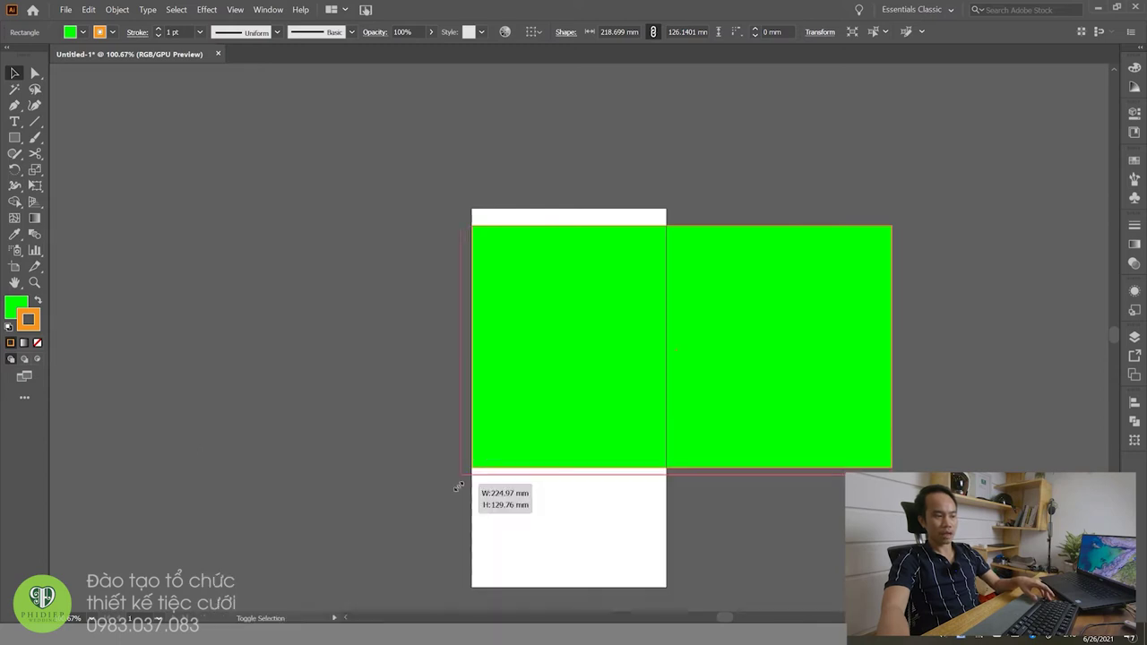
{"action": "left_click_drag", "start_coordinate": [441, 509], "coordinate": [401, 507]}
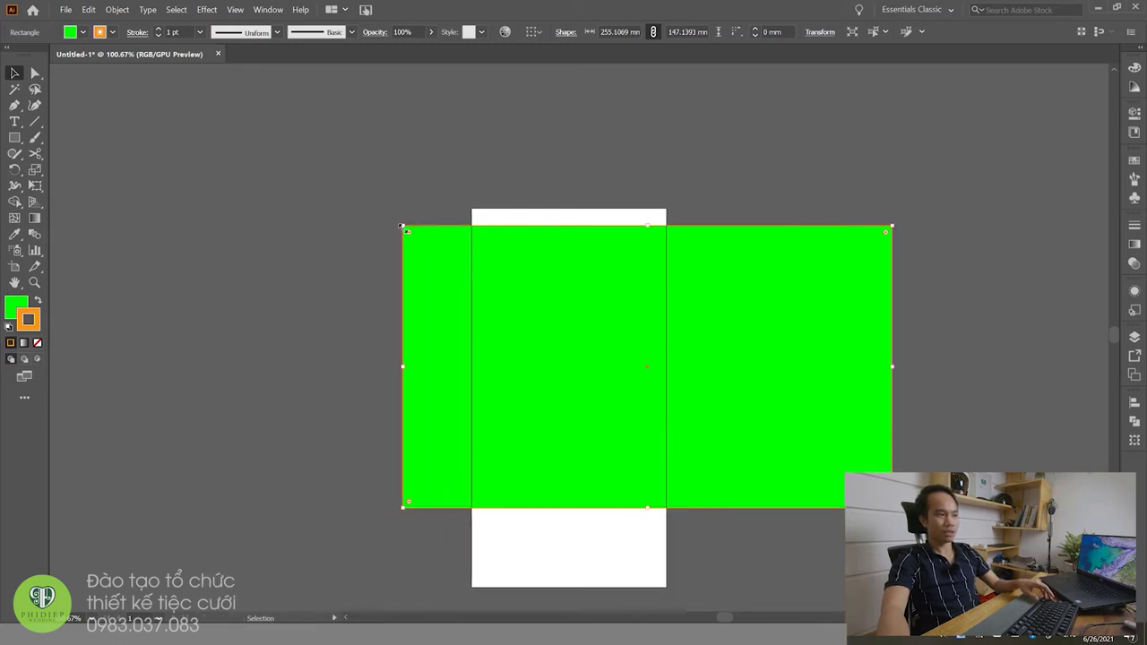
{"action": "left_click_drag", "start_coordinate": [402, 227], "coordinate": [320, 121]}
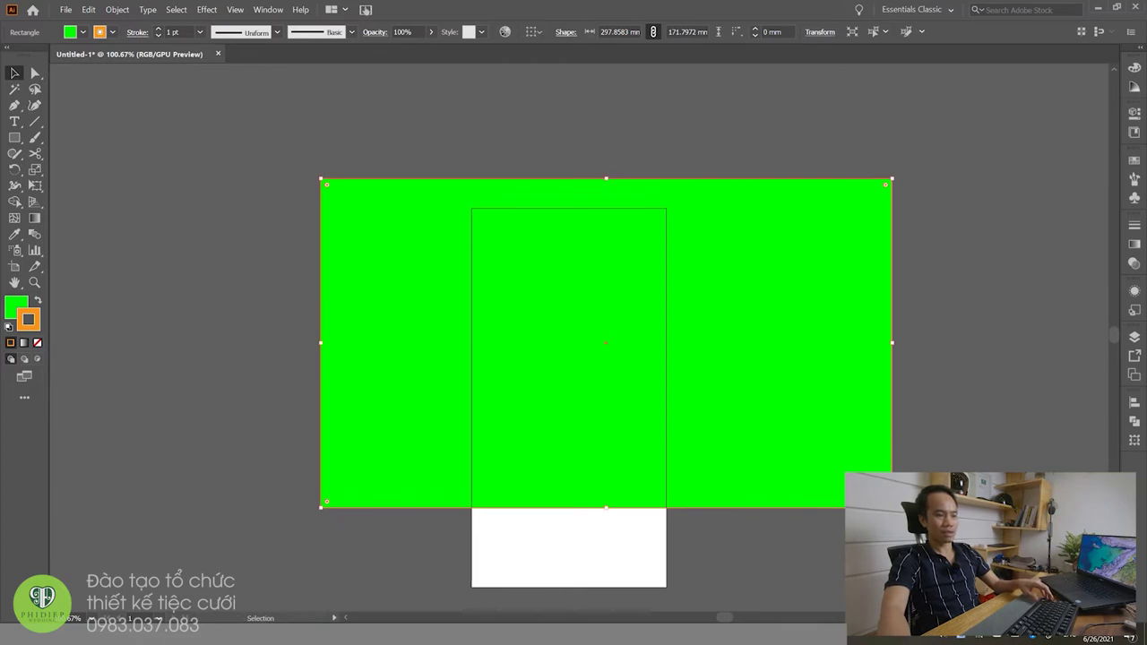
{"action": "left_click_drag", "start_coordinate": [891, 507], "coordinate": [671, 380]}
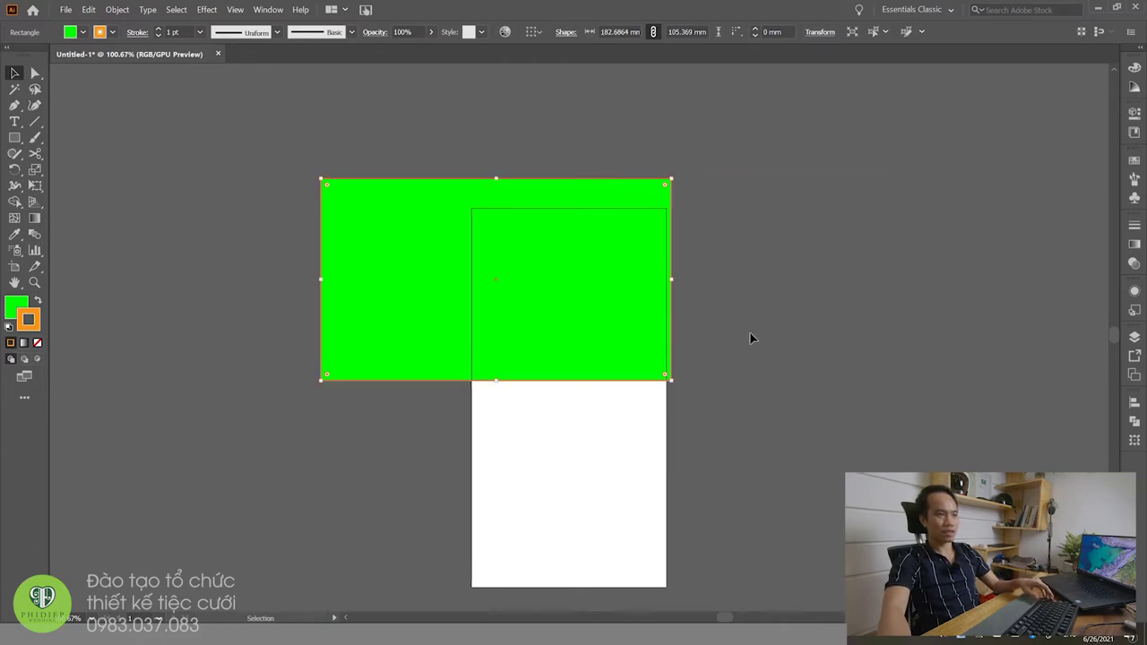
Step: Move the green rectangle slightly right and down over the artboard
{"action": "left_click", "coordinate": [805, 308]}
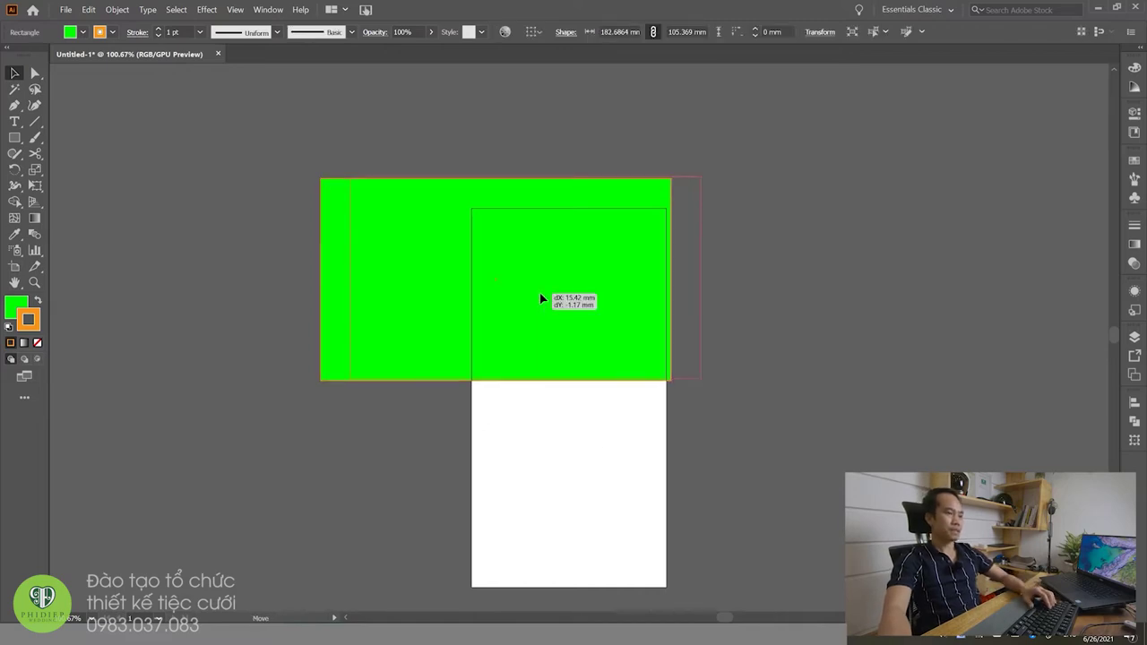
{"action": "left_click_drag", "start_coordinate": [561, 308], "coordinate": [597, 305]}
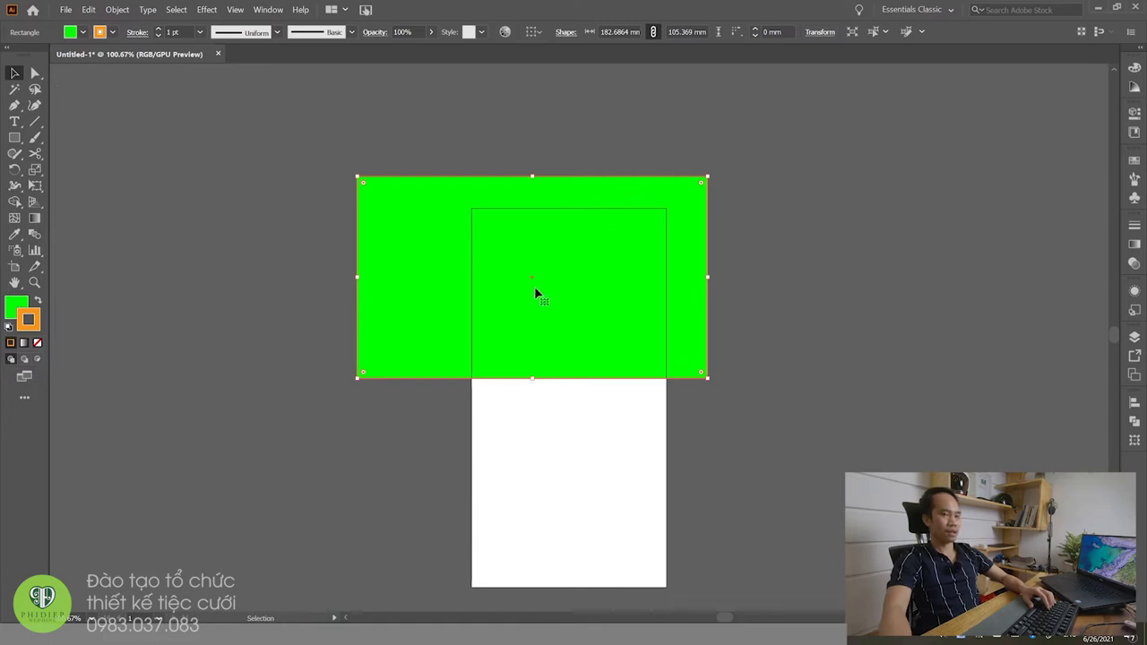
{"action": "left_click", "coordinate": [771, 278]}
{"action": "left_click", "coordinate": [587, 266]}
{"action": "left_click", "coordinate": [778, 315]}
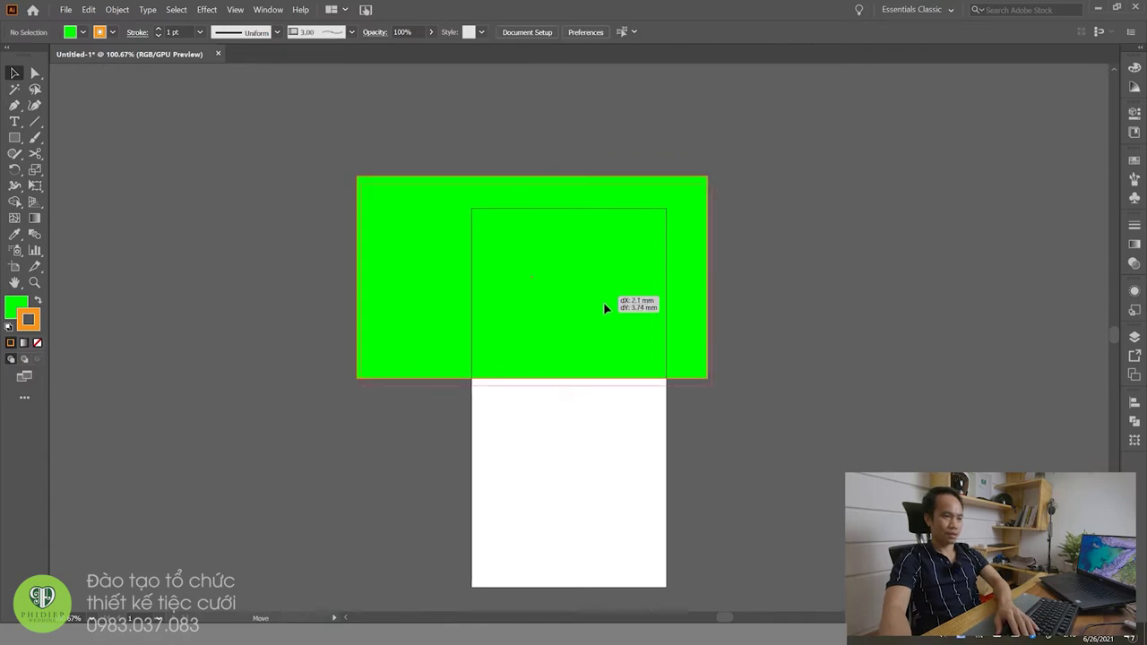
{"action": "left_click_drag", "start_coordinate": [601, 302], "coordinate": [612, 321]}
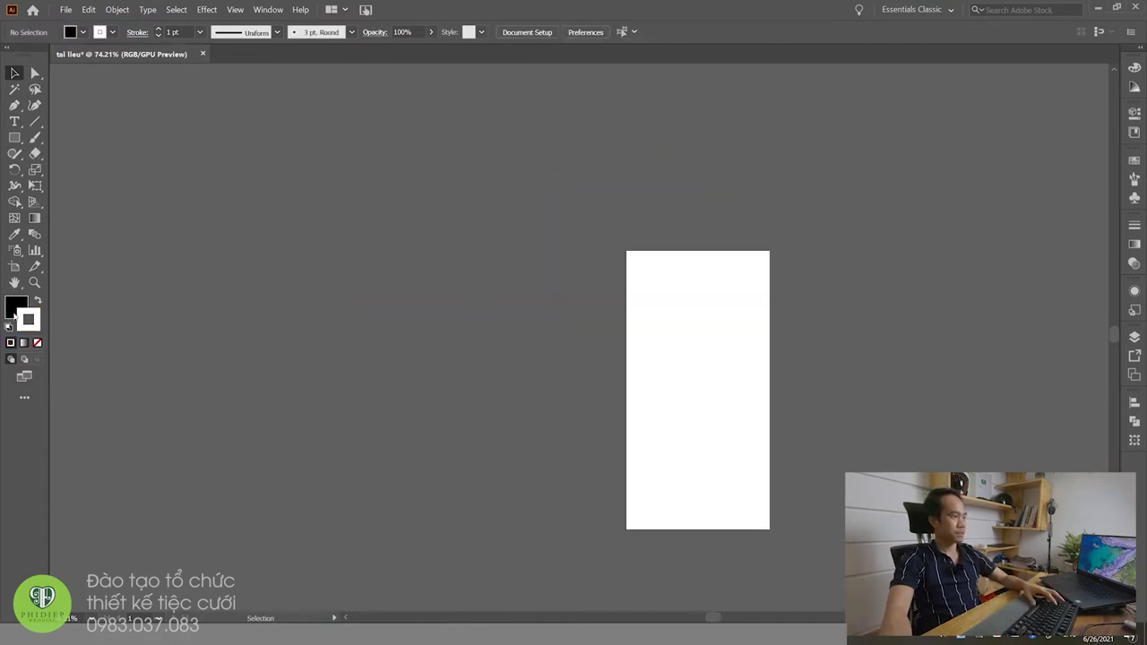
Step: Draw a black rectangle left of the artboard, trying a red fill and undoing it
{"action": "left_click", "coordinate": [14, 137]}
{"action": "left_click_drag", "start_coordinate": [415, 270], "coordinate": [553, 423]}
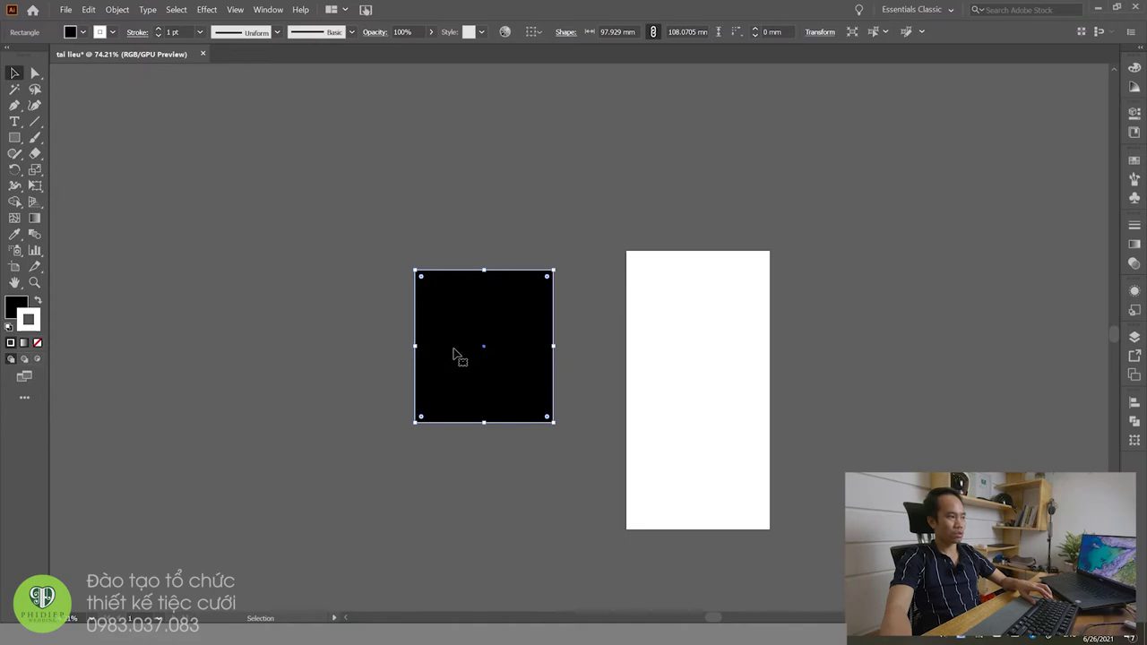
{"action": "left_click", "coordinate": [16, 307]}
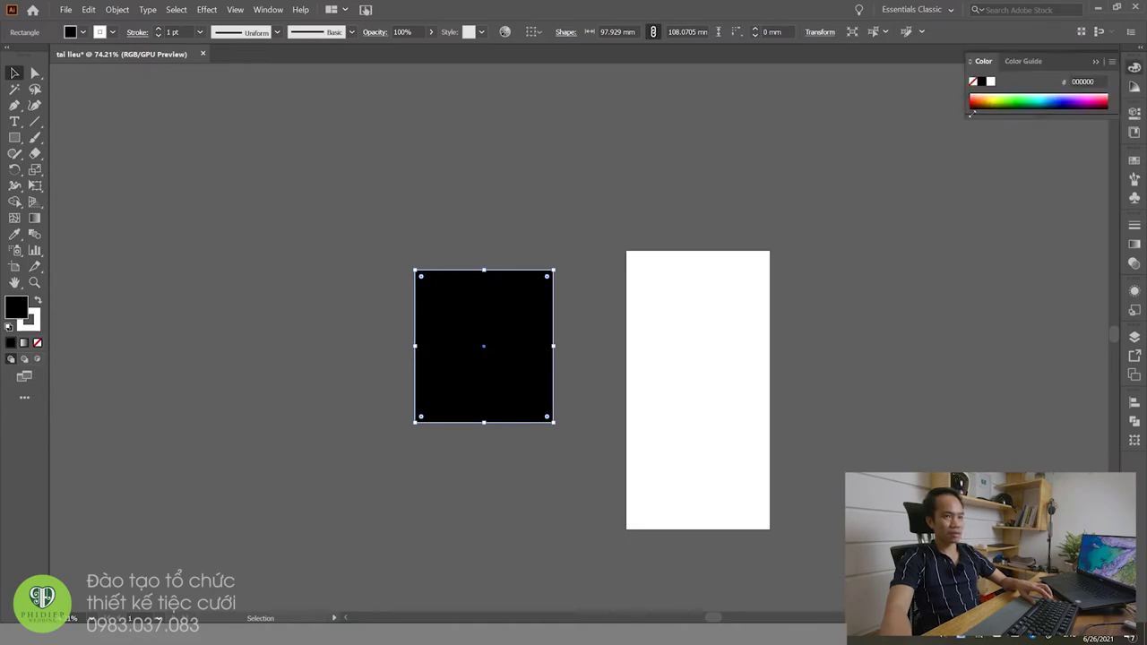
{"action": "left_click_drag", "start_coordinate": [986, 97], "coordinate": [974, 103]}
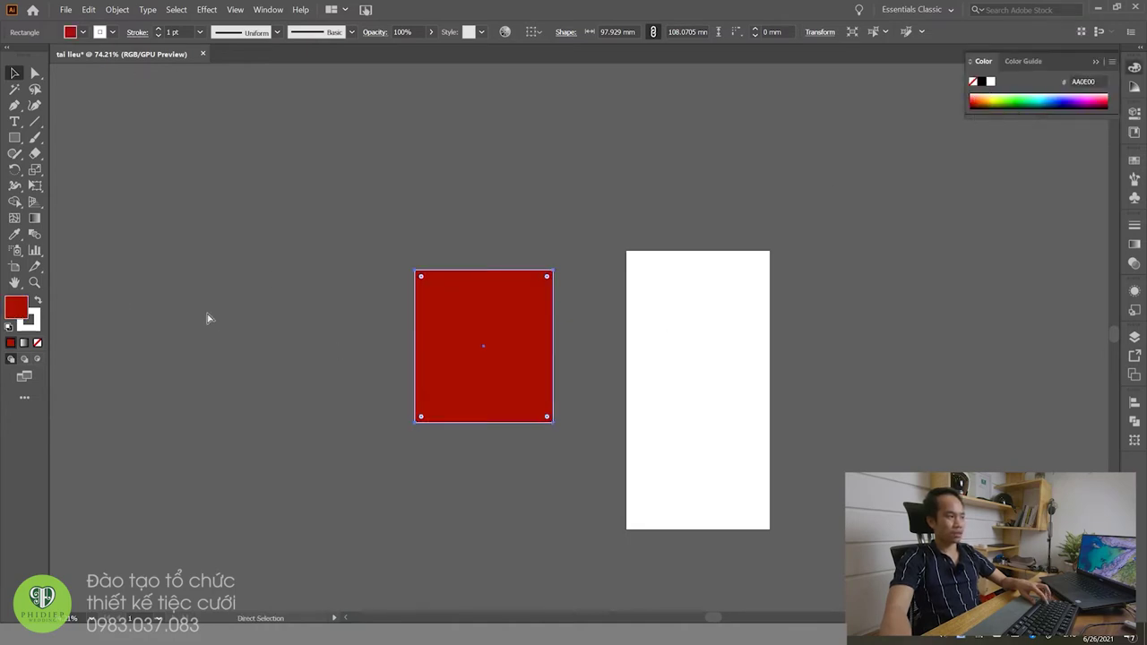
{"action": "key", "text": "ctrl+z"}
Step: Reselect the rectangle and open the full Color Picker for its stroke
{"action": "left_click", "coordinate": [351, 346]}
{"action": "left_click", "coordinate": [517, 353]}
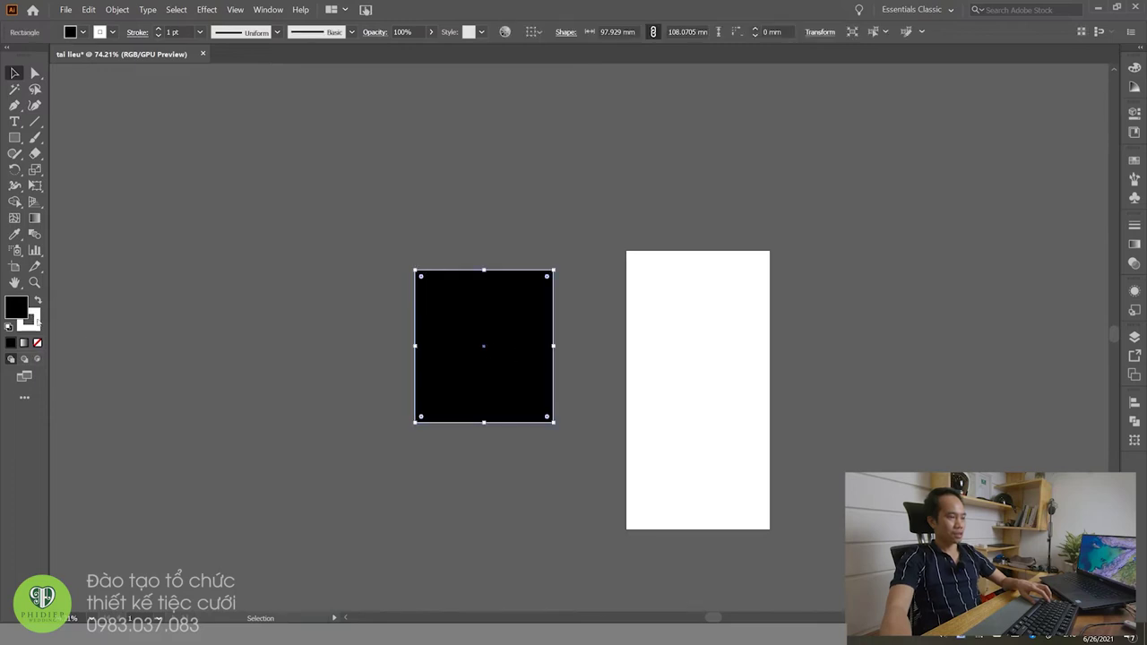
{"action": "scroll", "coordinate": [126, 272], "scroll_direction": "up", "scroll_amount": 1}
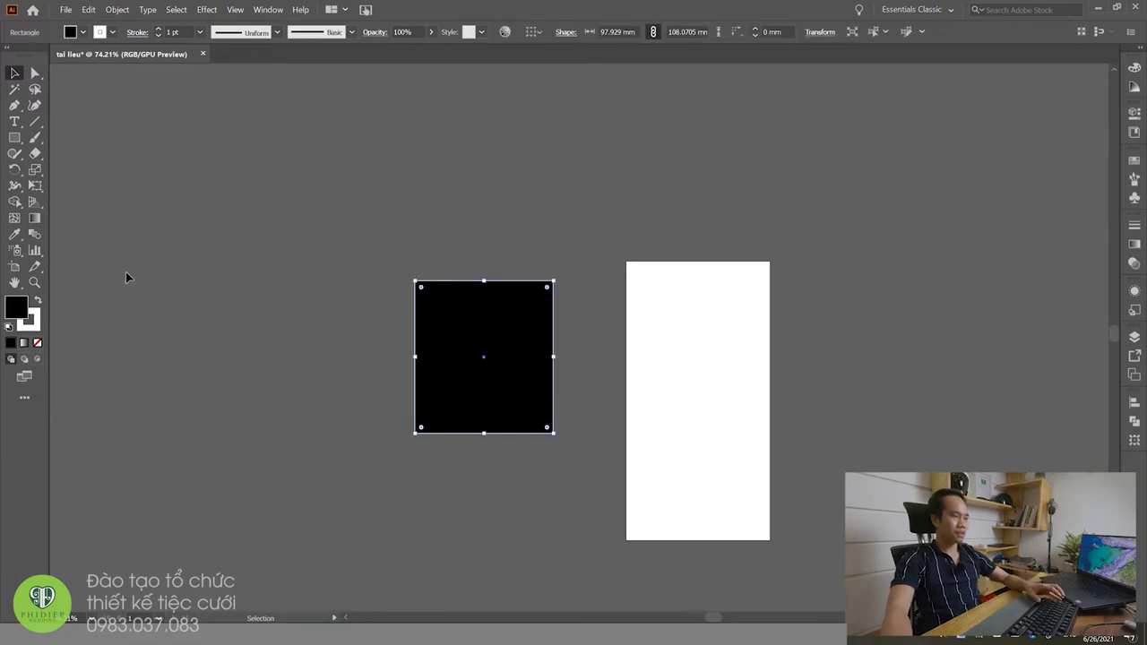
{"action": "left_click", "coordinate": [27, 319]}
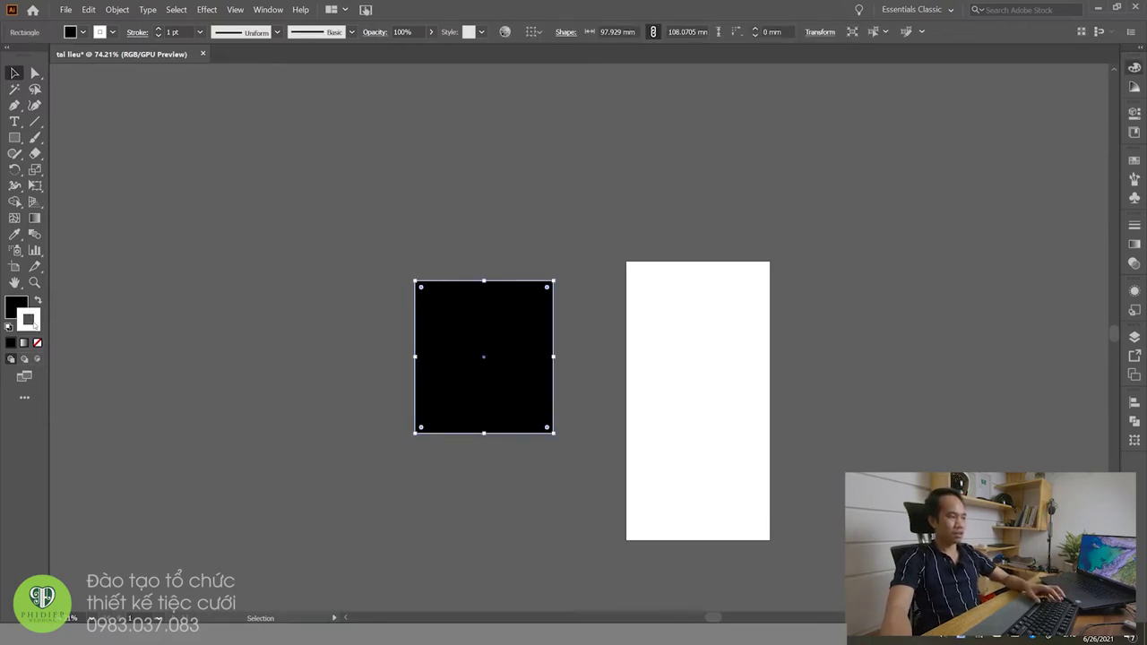
{"action": "left_click", "coordinate": [18, 307]}
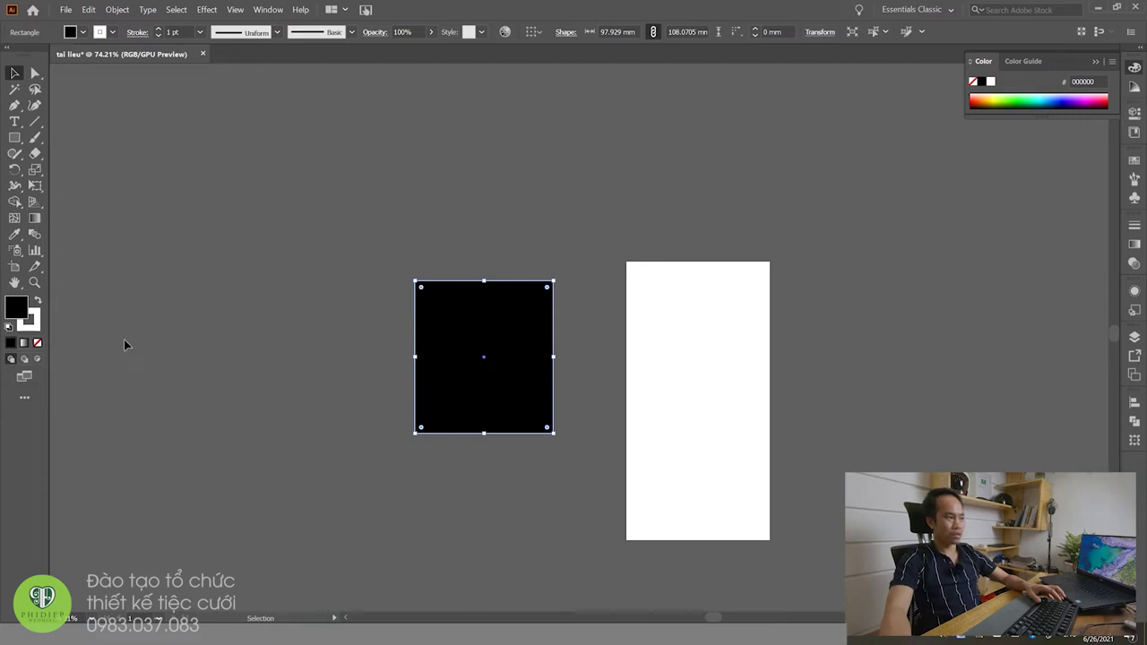
{"action": "left_click", "coordinate": [32, 324]}
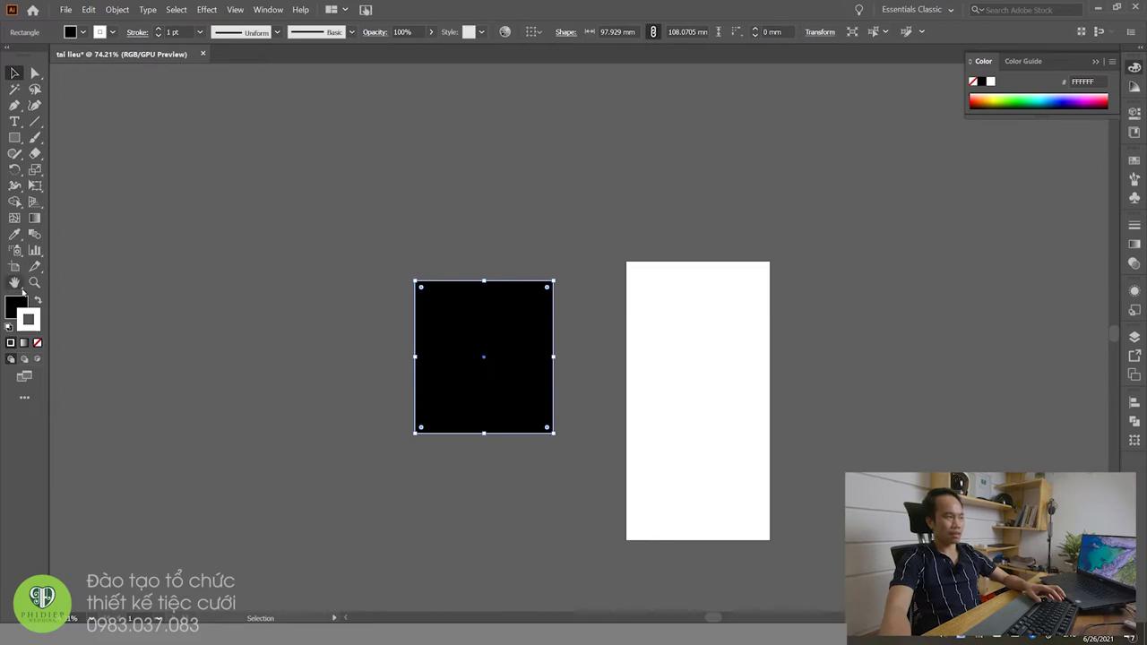
{"action": "left_click", "coordinate": [40, 326]}
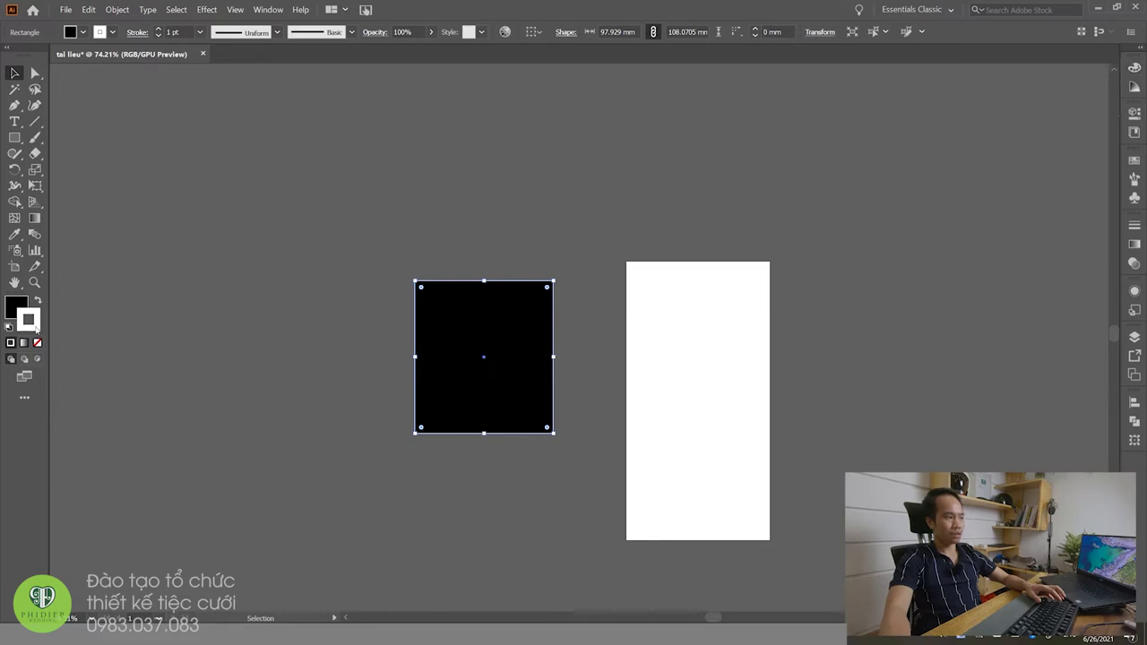
{"action": "double_click", "coordinate": [35, 328]}
Step: Set the rectangle's stroke colour to red FF0000 and reselect the rectangle
{"action": "type", "text": "ff0000"}
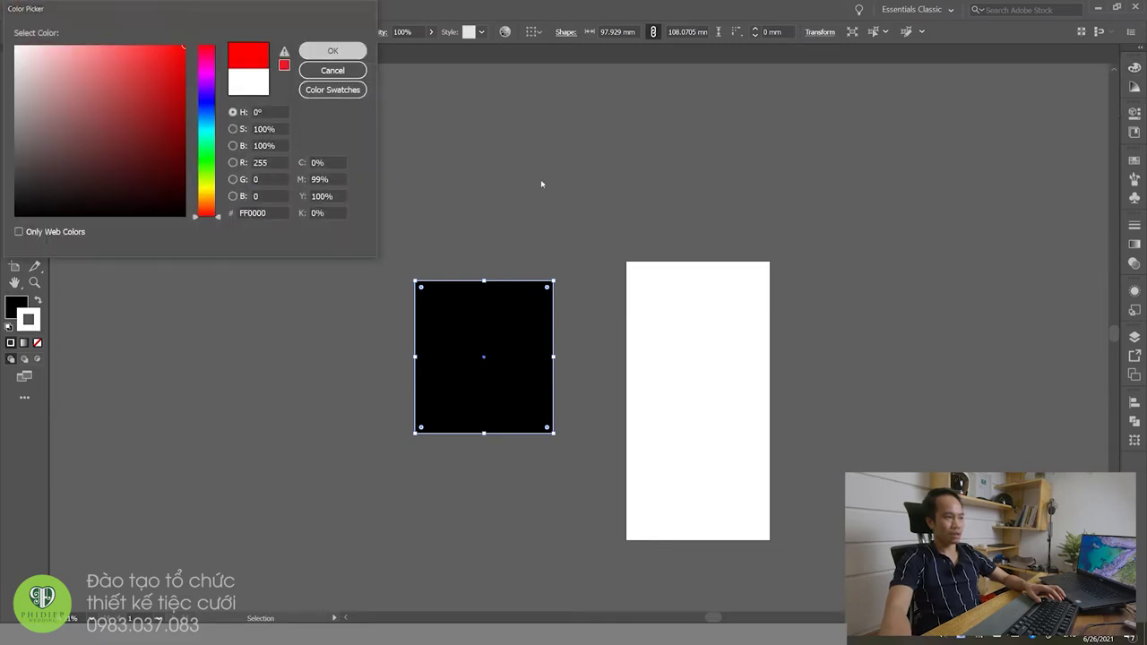
{"action": "left_click", "coordinate": [332, 51]}
{"action": "left_click", "coordinate": [548, 459]}
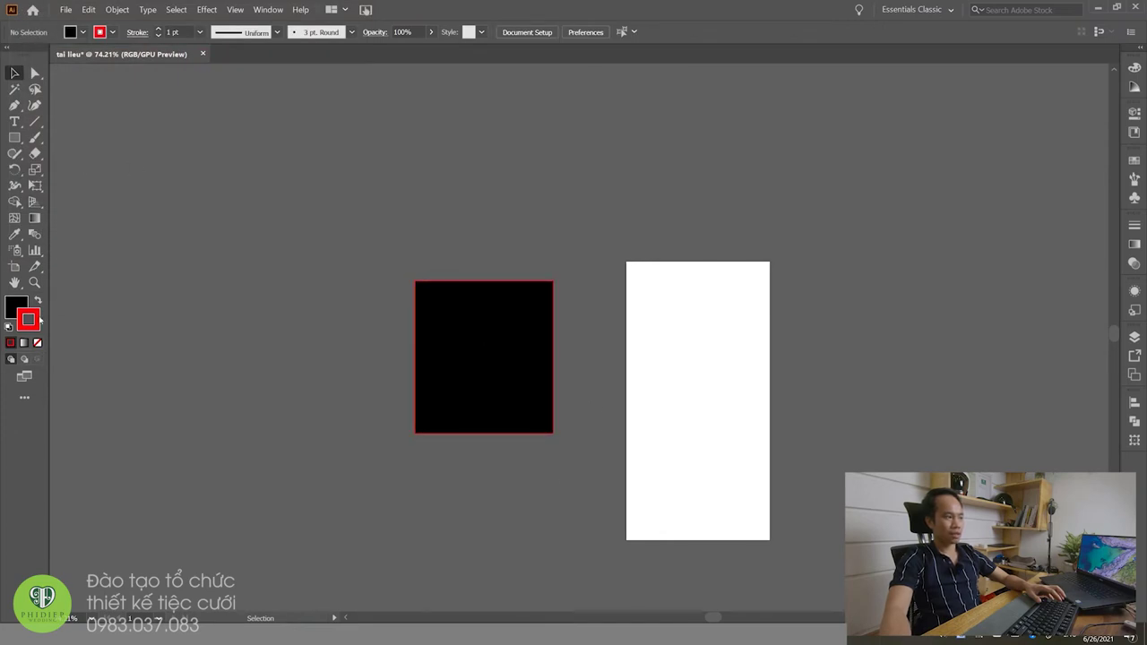
{"action": "left_click", "coordinate": [484, 317]}
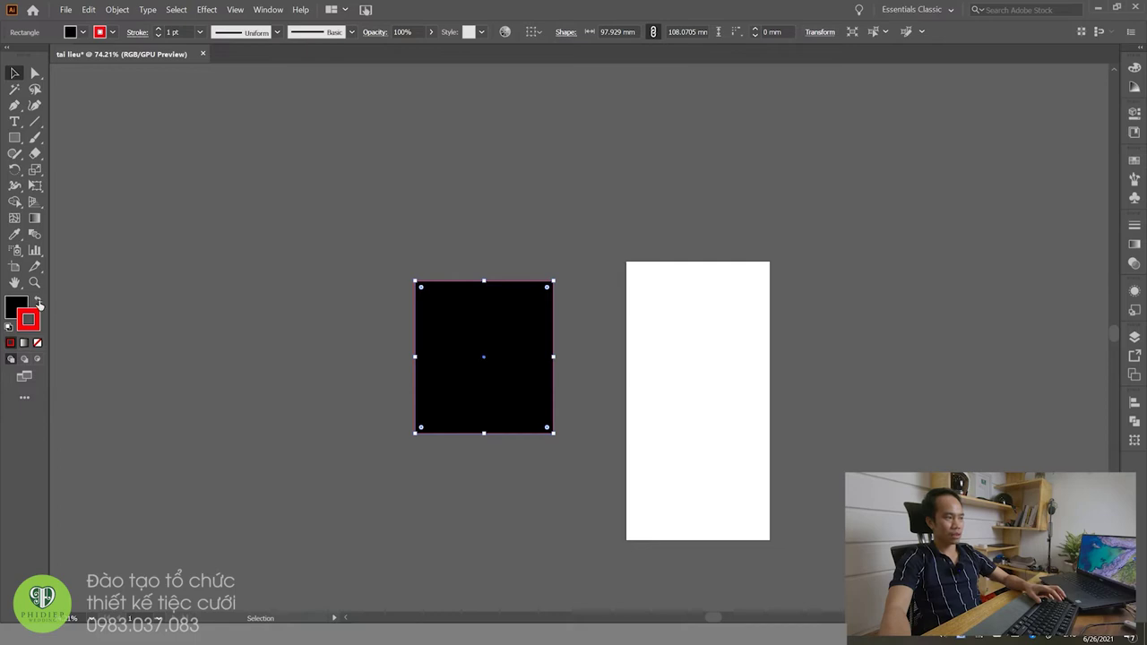
Step: Swap fill and stroke repeatedly, ending with black fill and red stroke
{"action": "left_click", "coordinate": [38, 303]}
{"action": "left_click", "coordinate": [37, 303]}
{"action": "left_click", "coordinate": [38, 303]}
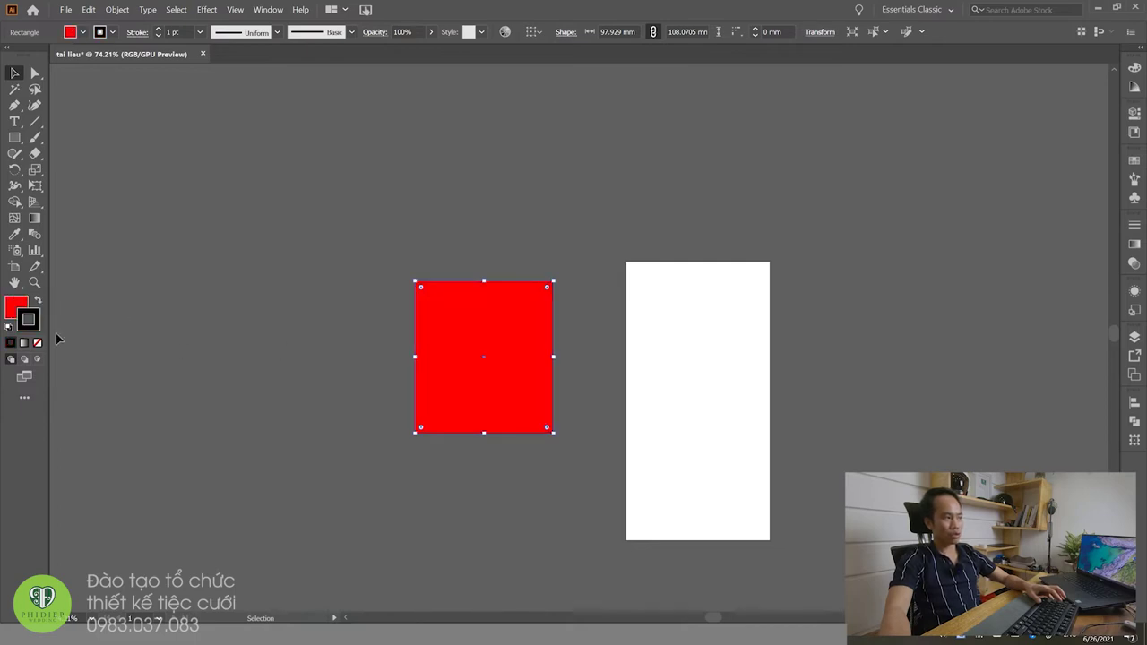
{"action": "left_click", "coordinate": [39, 304]}
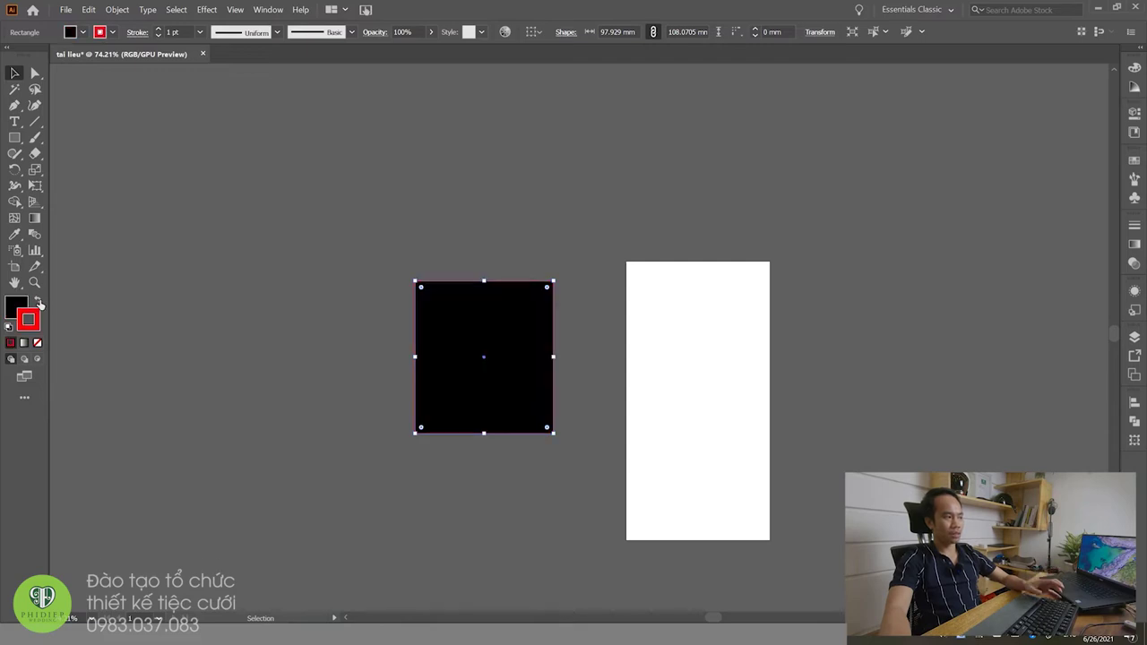
{"action": "left_click", "coordinate": [39, 304]}
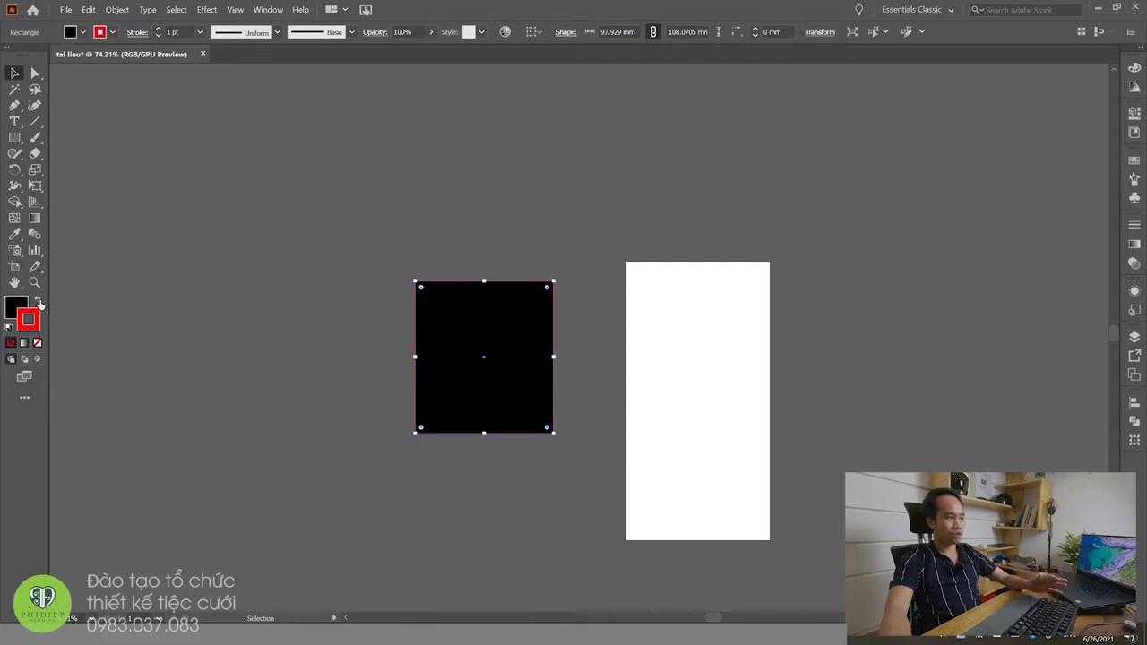
{"action": "left_click", "coordinate": [323, 363]}
{"action": "left_click", "coordinate": [532, 364]}
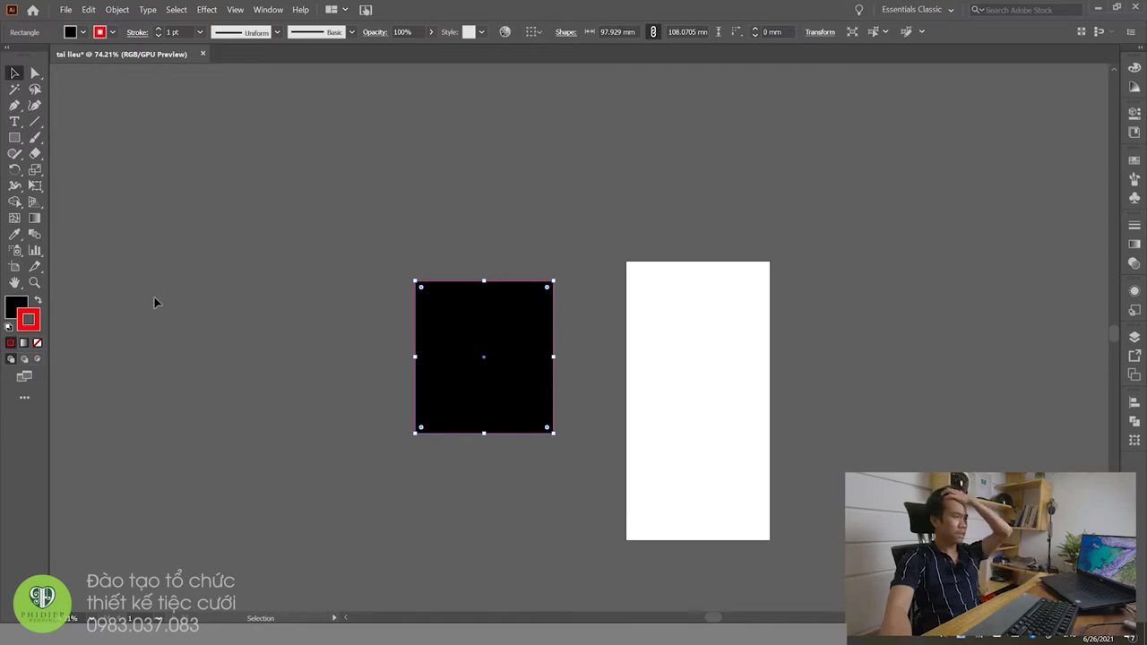
{"action": "left_click", "coordinate": [557, 354]}
{"action": "left_click", "coordinate": [511, 384]}
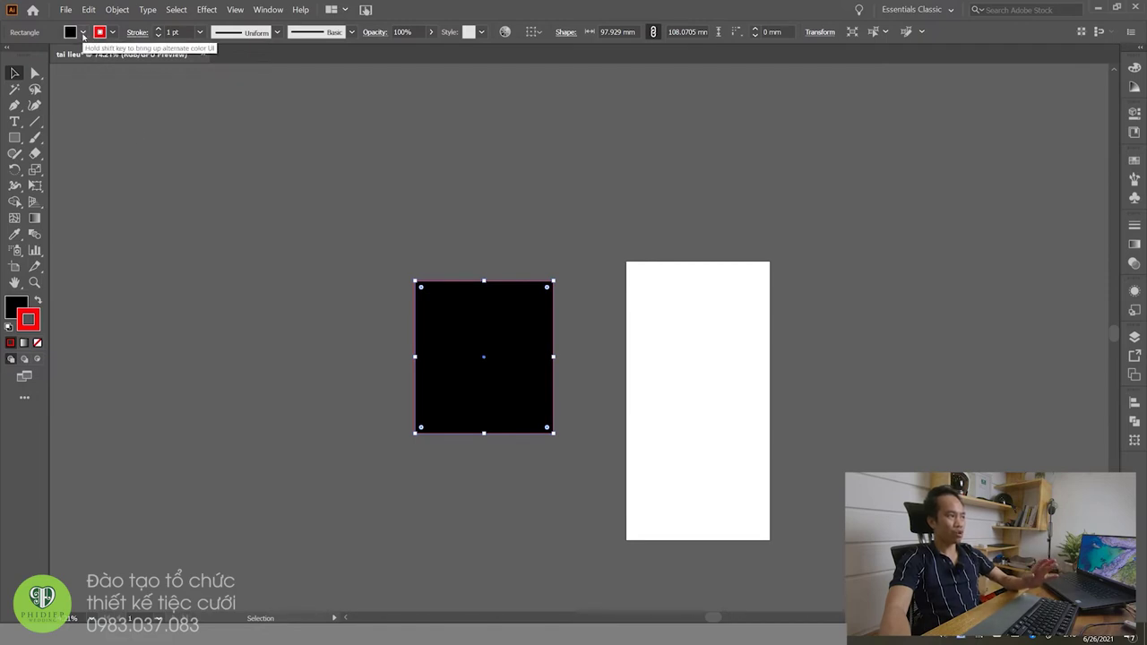
Step: Set the rectangle's fill to None, then back to black
{"action": "left_click", "coordinate": [83, 34]}
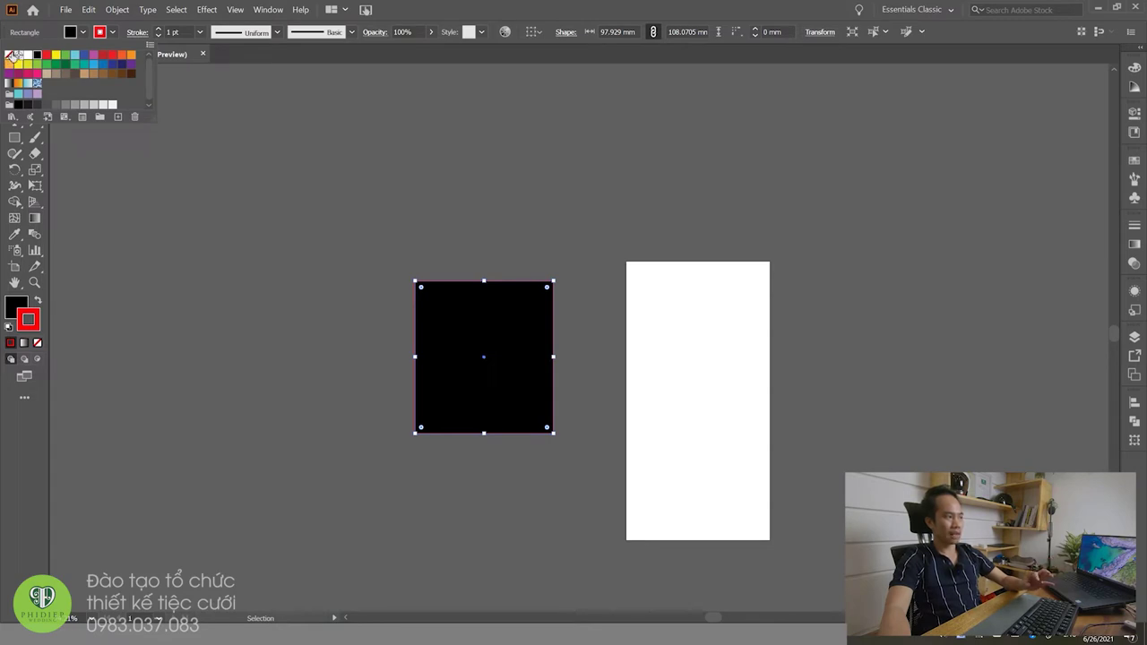
{"action": "left_click", "coordinate": [10, 57]}
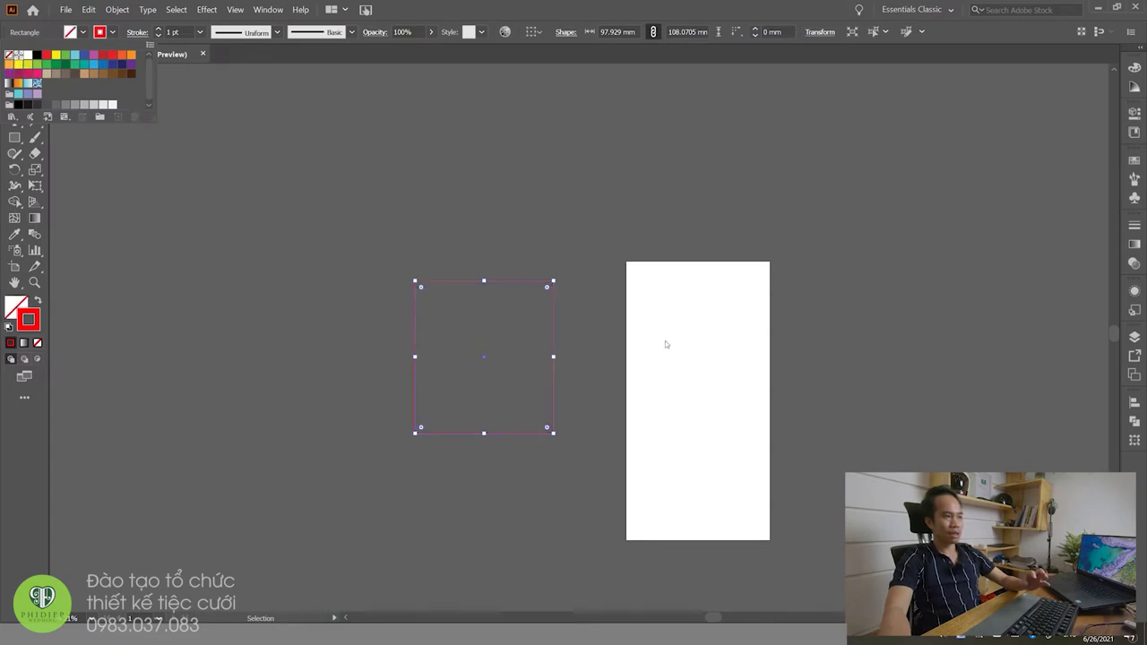
{"action": "left_click", "coordinate": [534, 365]}
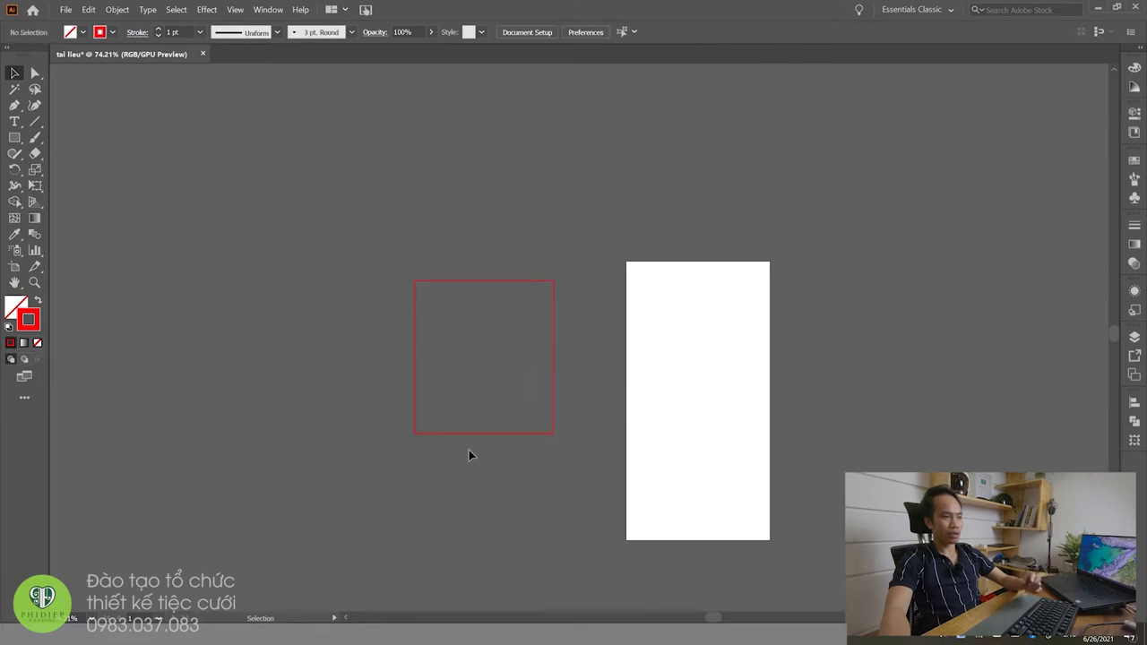
{"action": "left_click_drag", "start_coordinate": [468, 455], "coordinate": [252, 268]}
{"action": "left_click", "coordinate": [82, 33]}
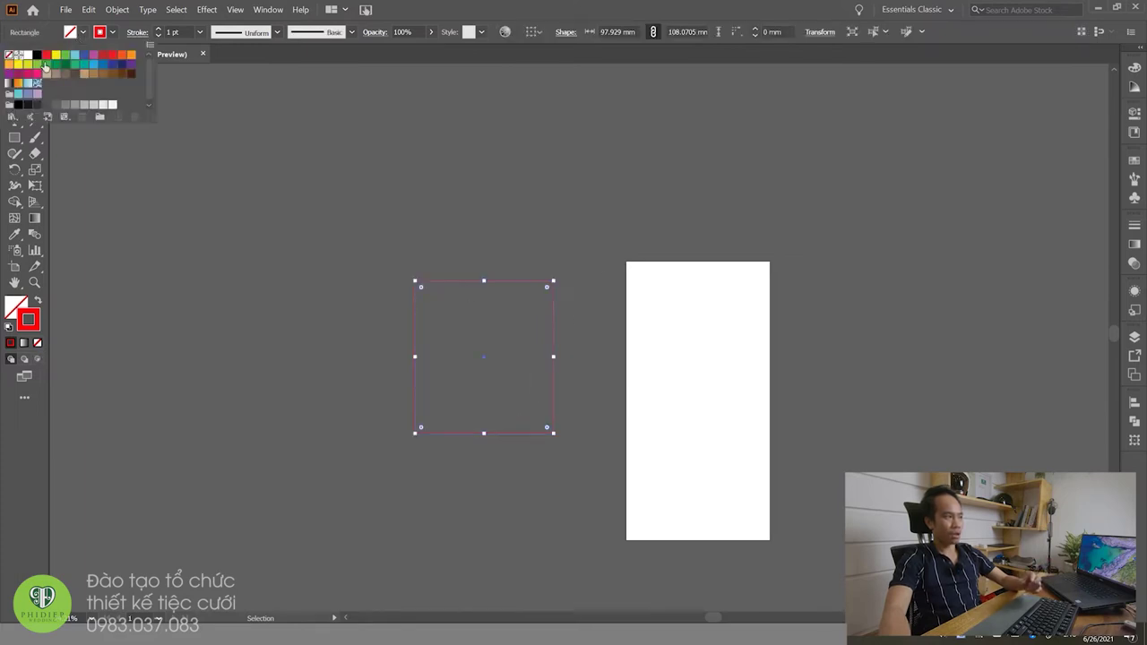
{"action": "left_click", "coordinate": [37, 56]}
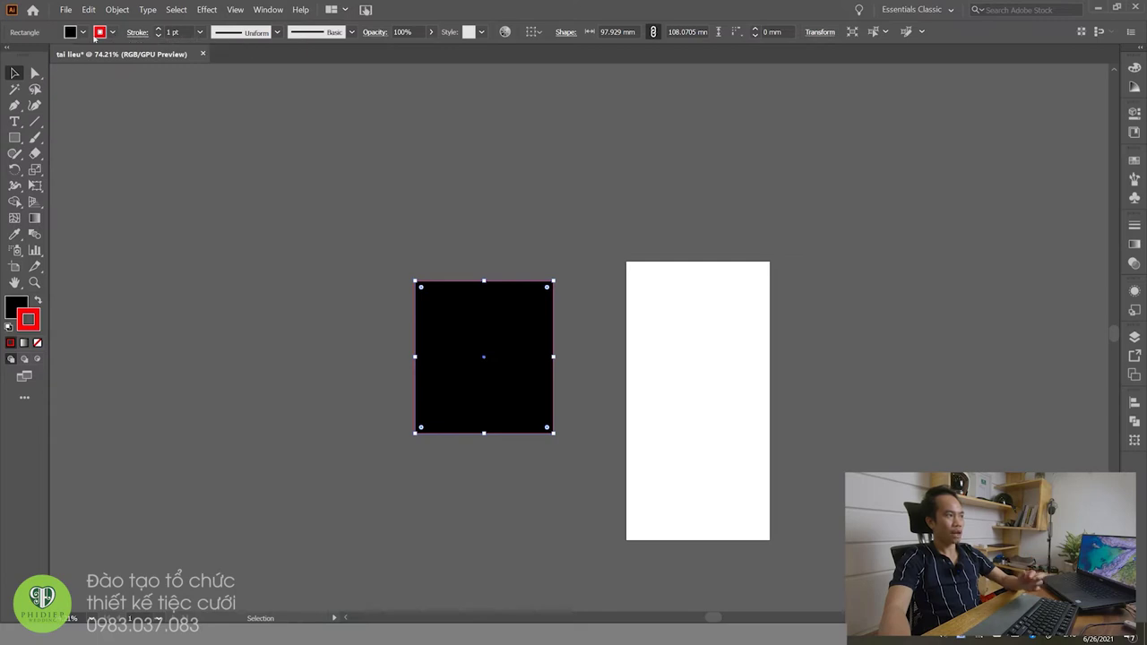
Step: Remove the rectangle's red stroke by setting it to None, then deselect
{"action": "left_click", "coordinate": [112, 33]}
{"action": "left_click", "coordinate": [7, 59]}
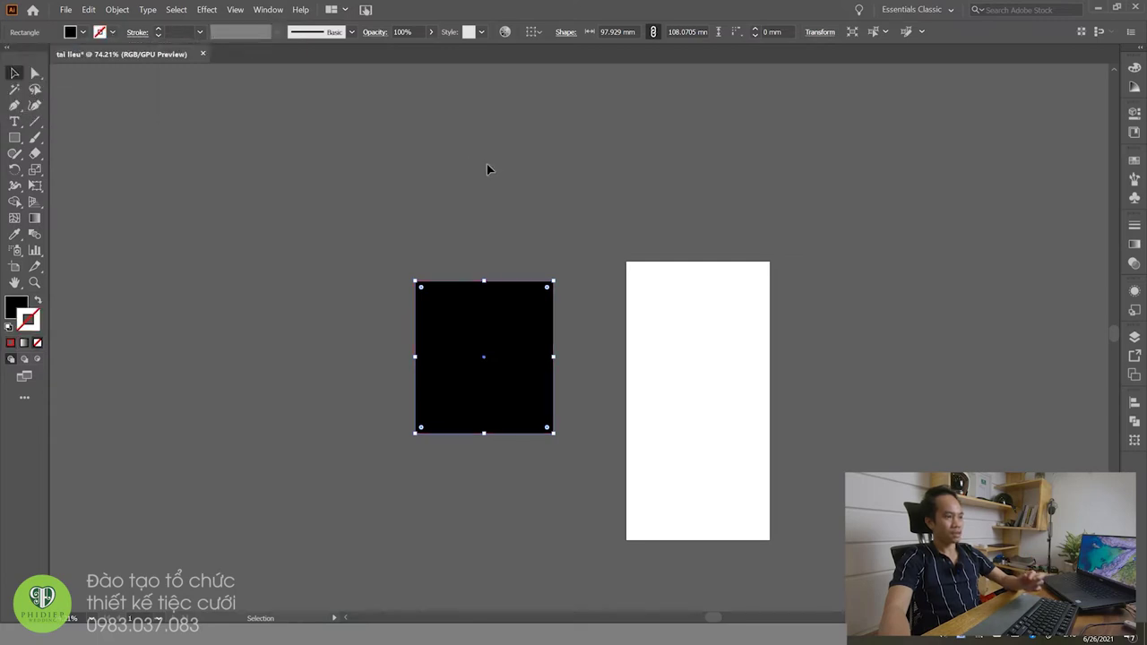
{"action": "left_click", "coordinate": [517, 472]}
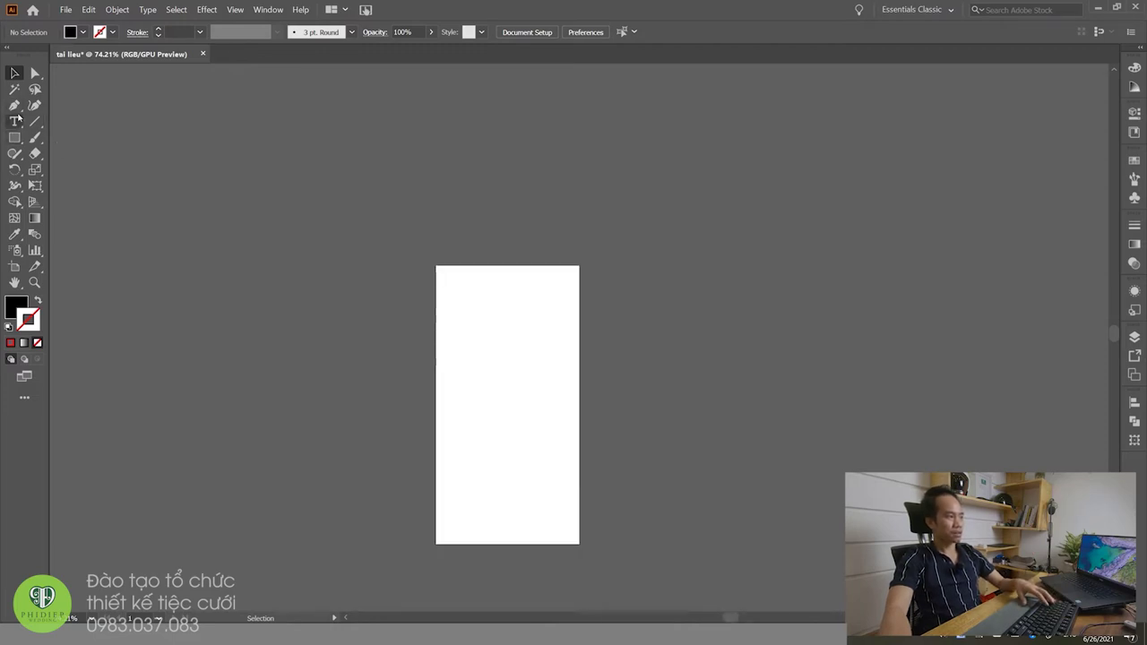
Step: Choose the Pen Tool (P), viewing its anchor-point flyout, and keep Pen active
{"action": "left_click", "coordinate": [15, 107]}
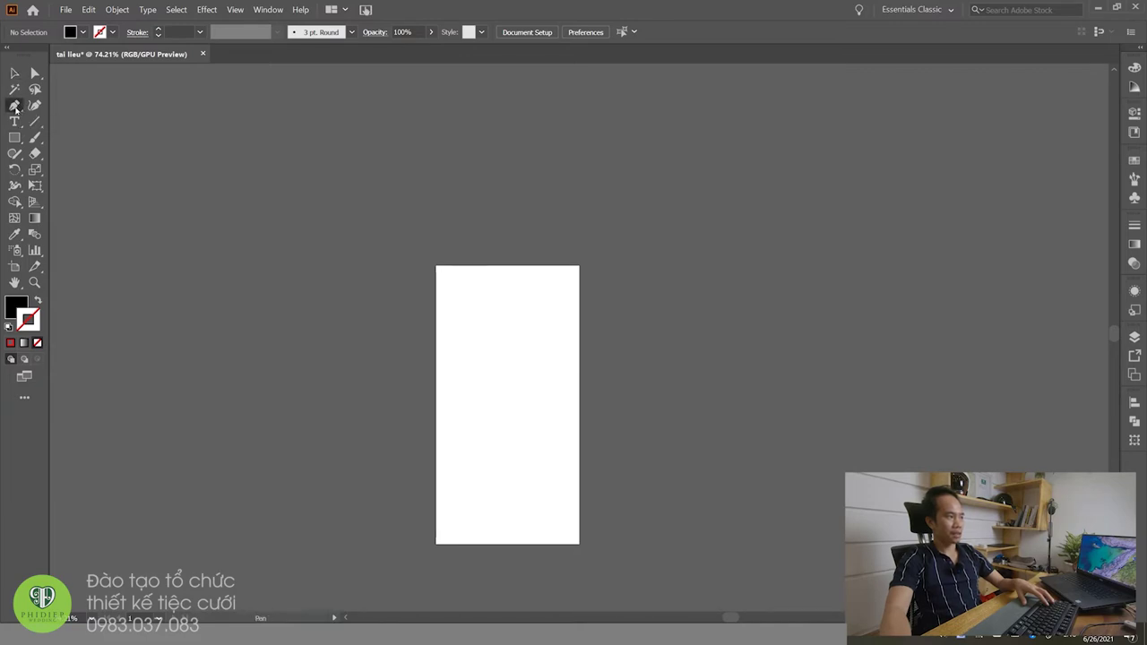
{"action": "left_click_drag", "start_coordinate": [15, 106], "coordinate": [80, 106]}
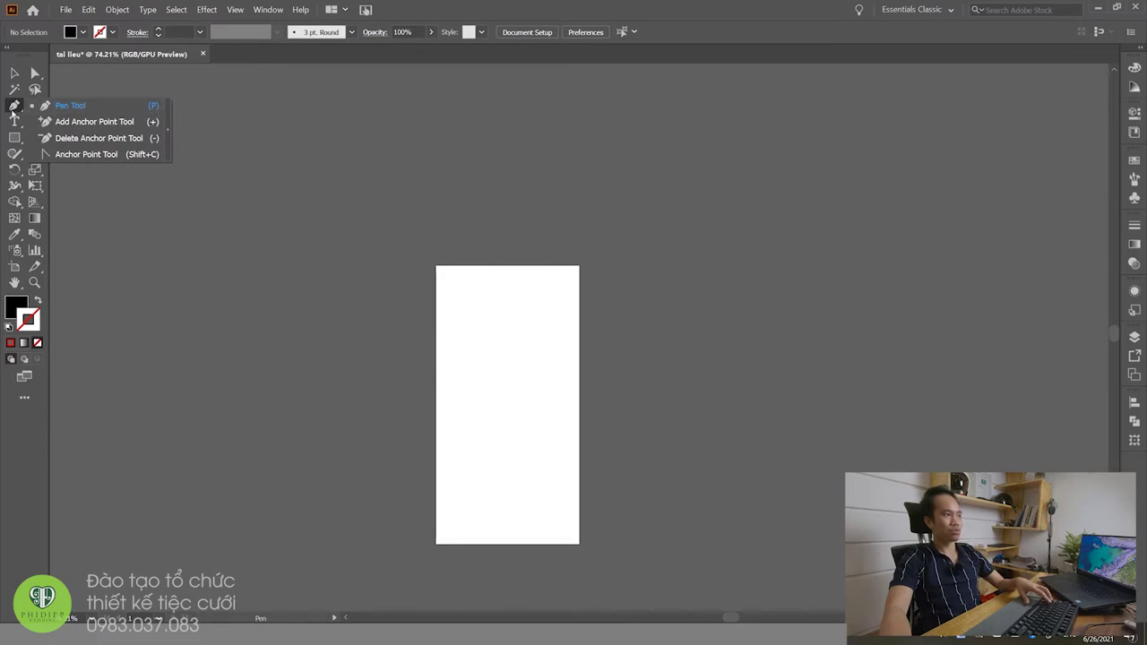
{"action": "left_click", "coordinate": [70, 105]}
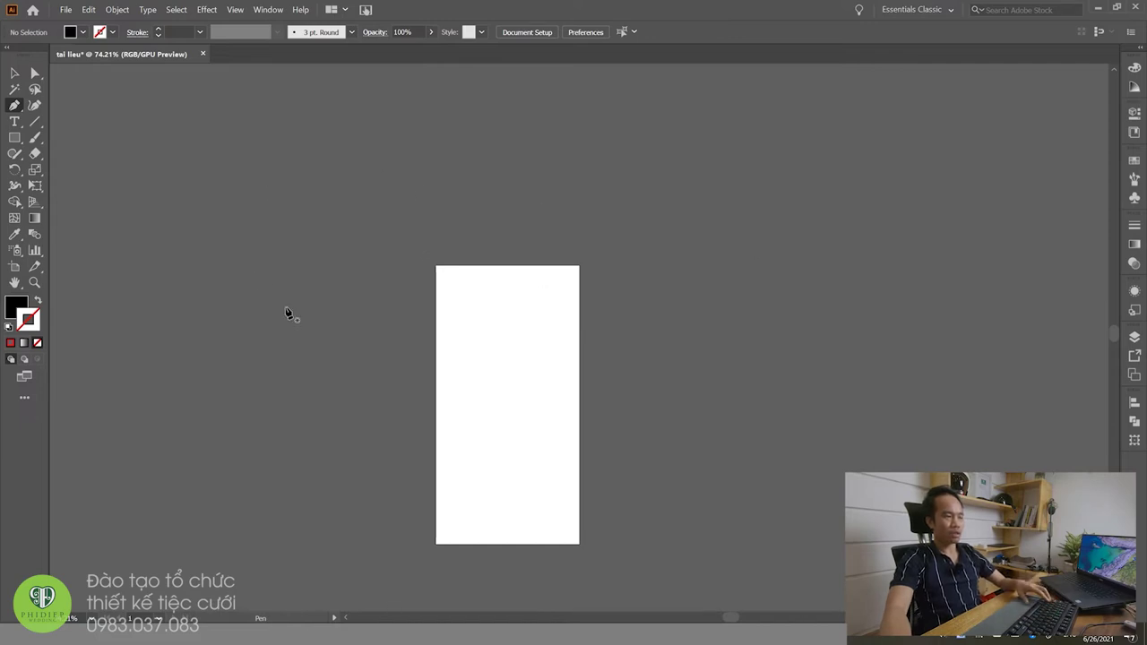
Step: Draw a black-filled wavy Pen path about 175.9 × 29.5 mm above the artboard's top-left
{"action": "left_click", "coordinate": [233, 279]}
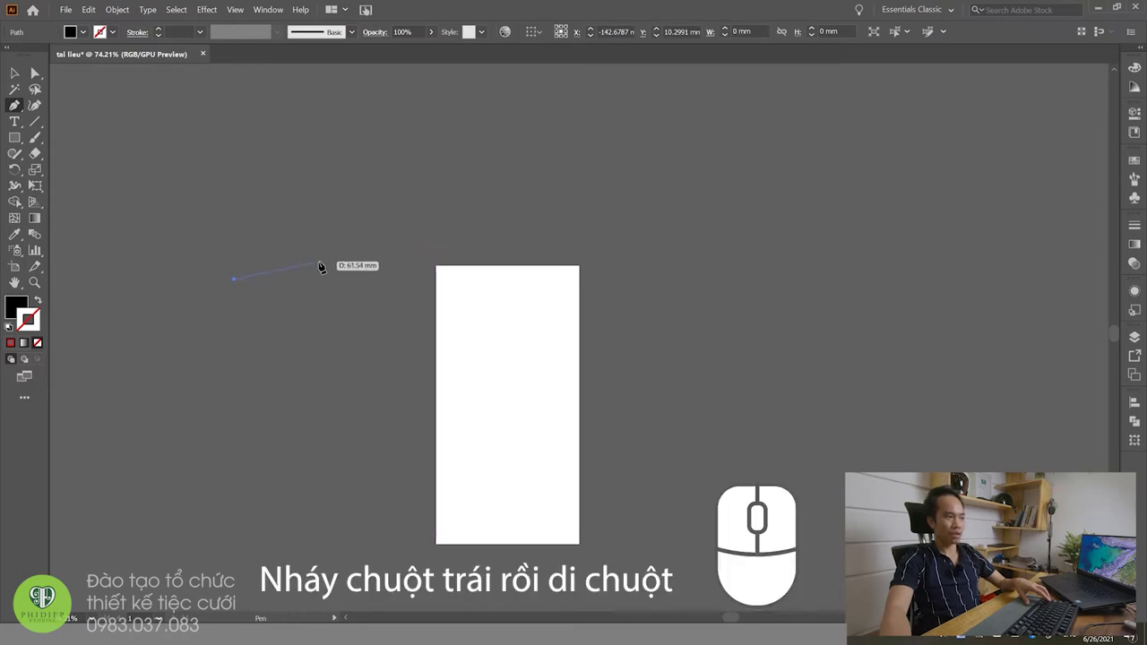
{"action": "left_click_drag", "start_coordinate": [354, 257], "coordinate": [399, 233]}
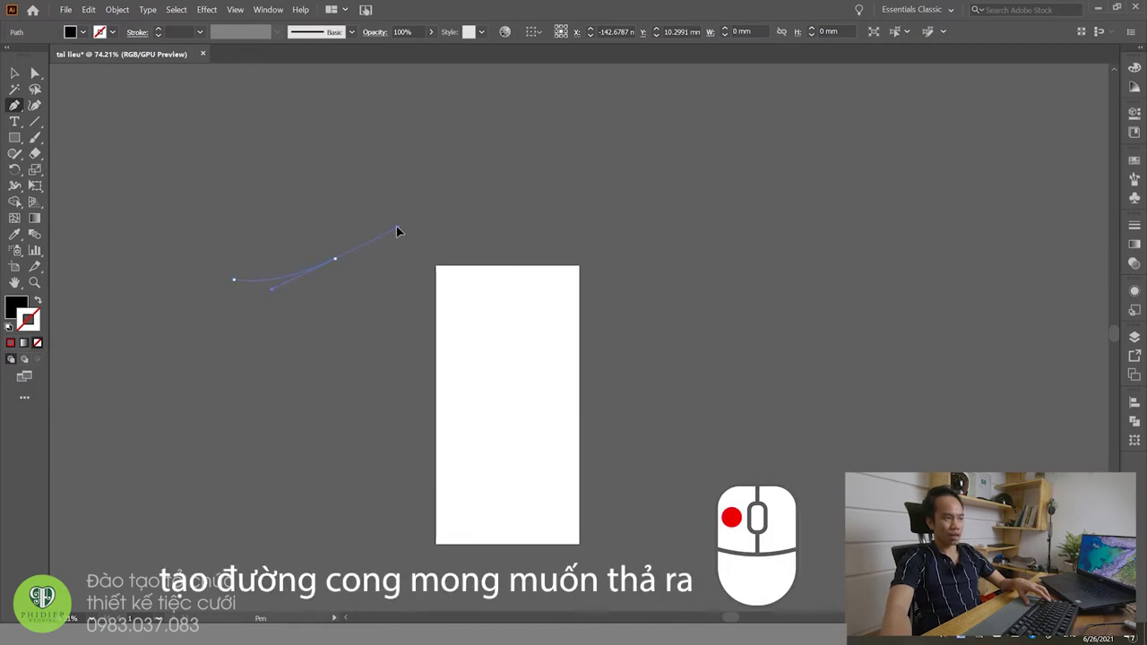
{"action": "left_click_drag", "start_coordinate": [396, 228], "coordinate": [397, 226]}
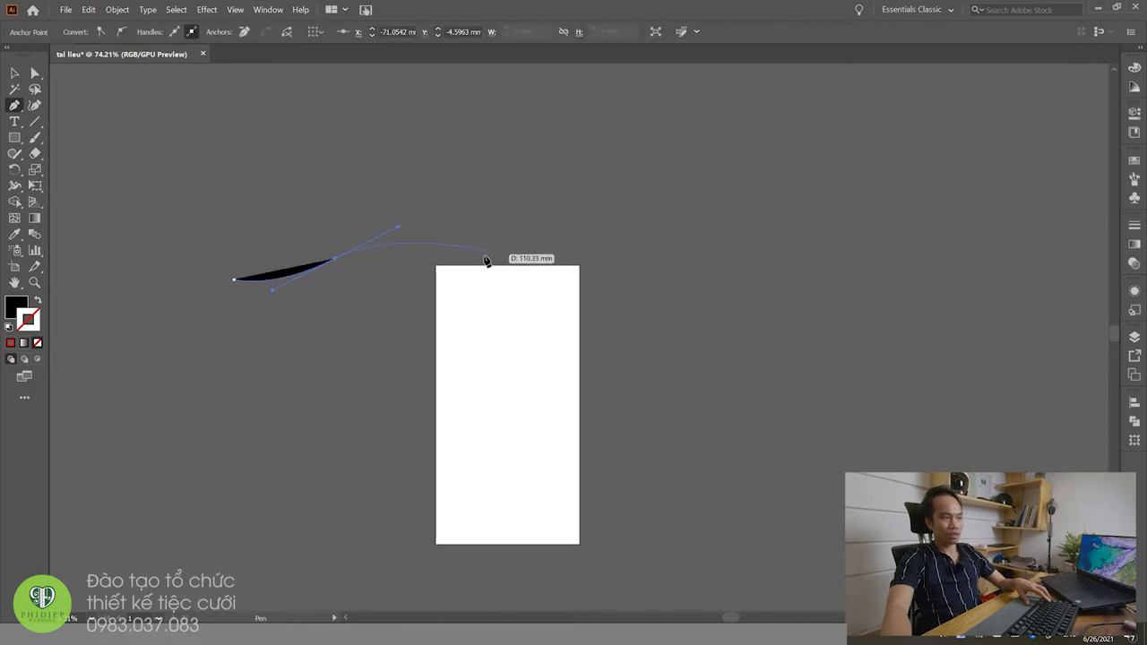
{"action": "left_click_drag", "start_coordinate": [482, 254], "coordinate": [504, 269]}
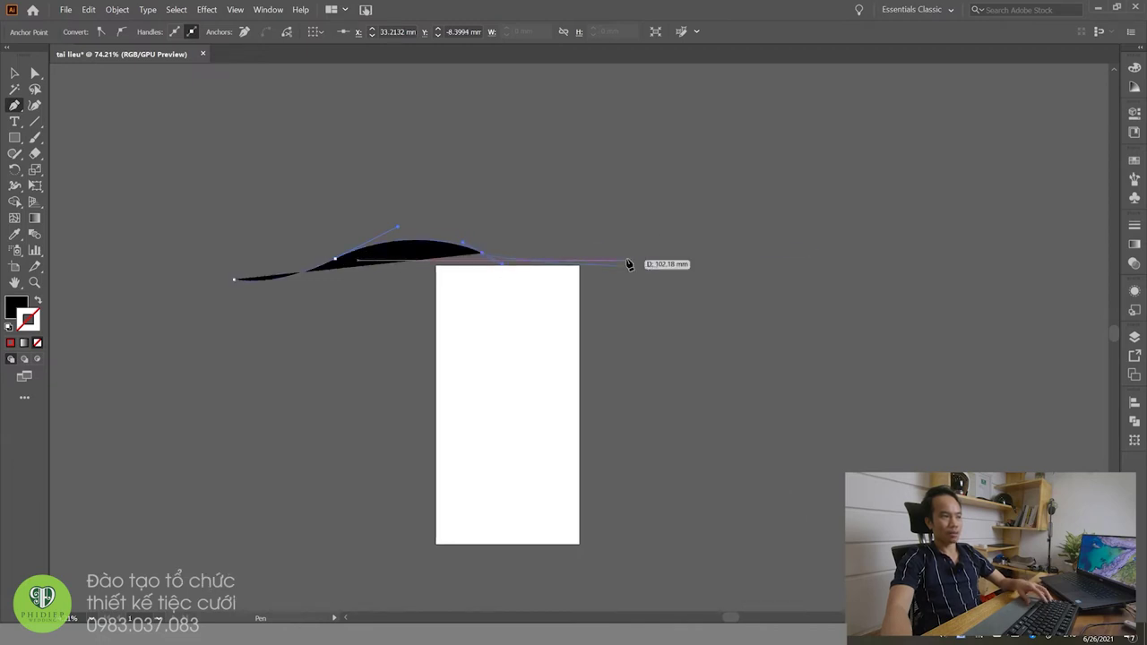
{"action": "key", "text": "v"}
{"action": "left_click", "coordinate": [613, 311]}
{"action": "left_click", "coordinate": [394, 253]}
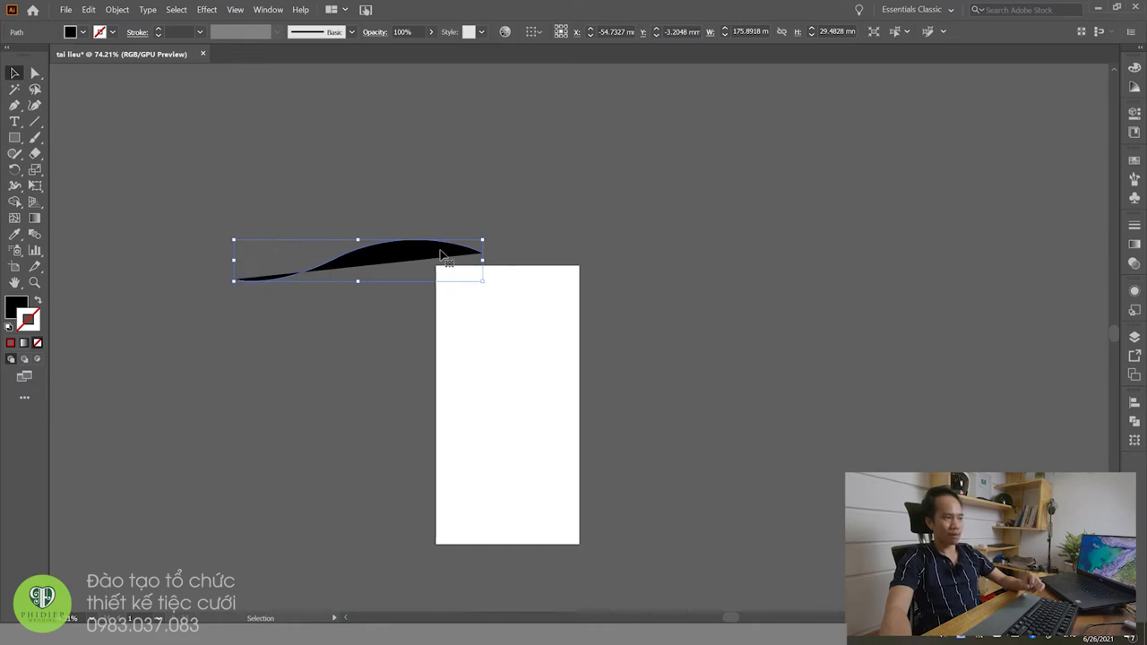
{"action": "left_click", "coordinate": [19, 306]}
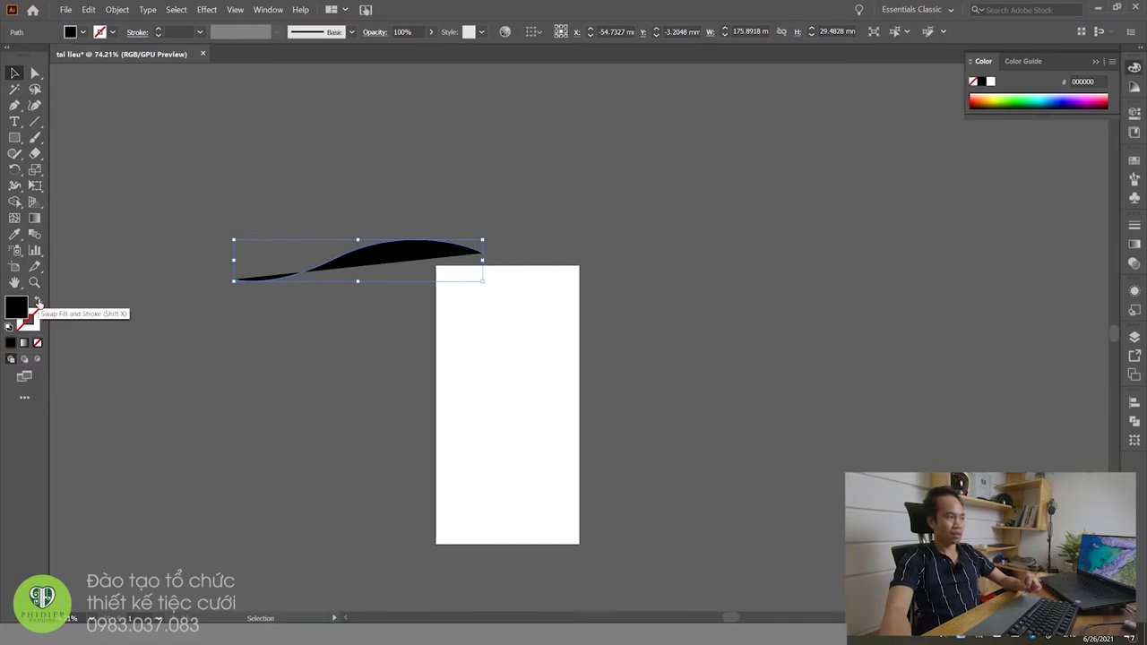
Step: Swap the wavy path's fill and stroke so it shows as an unfilled thin black line
{"action": "left_click", "coordinate": [36, 302]}
{"action": "left_click", "coordinate": [328, 323]}
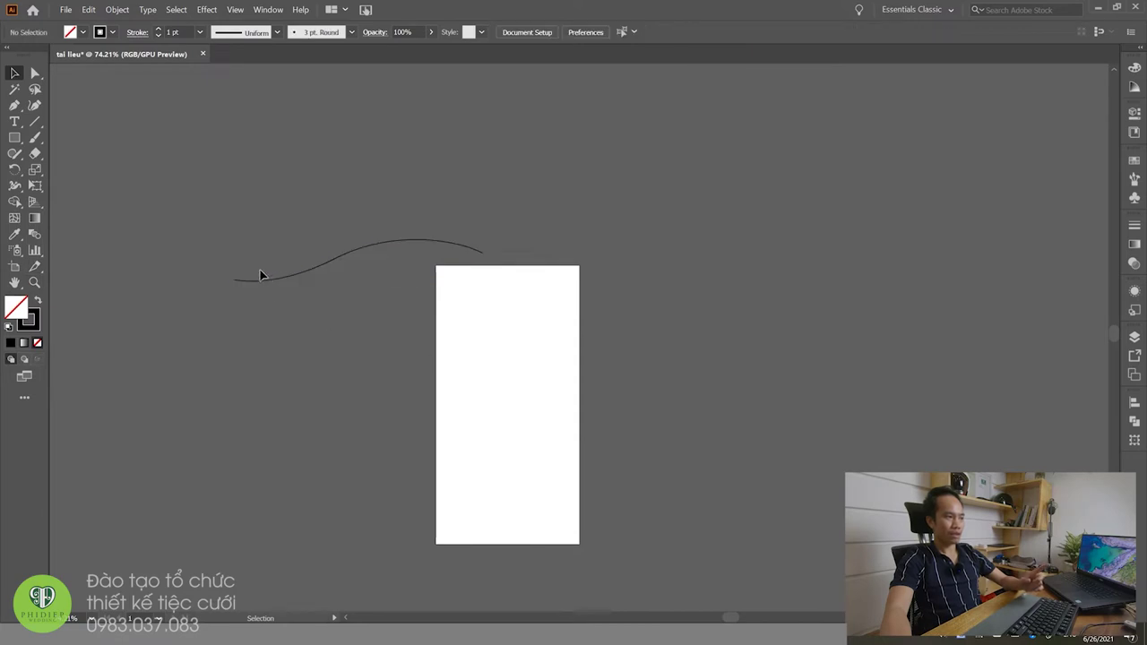
{"action": "left_click_drag", "start_coordinate": [292, 185], "coordinate": [438, 335]}
{"action": "left_click", "coordinate": [294, 239]}
{"action": "mouse_move", "coordinate": [369, 344]}
{"action": "left_mouse_down"}
{"action": "mouse_move", "coordinate": [395, 171]}
{"action": "mouse_move", "coordinate": [369, 355]}
{"action": "left_mouse_up"}
{"action": "left_click", "coordinate": [340, 363]}
{"action": "left_click", "coordinate": [374, 263]}
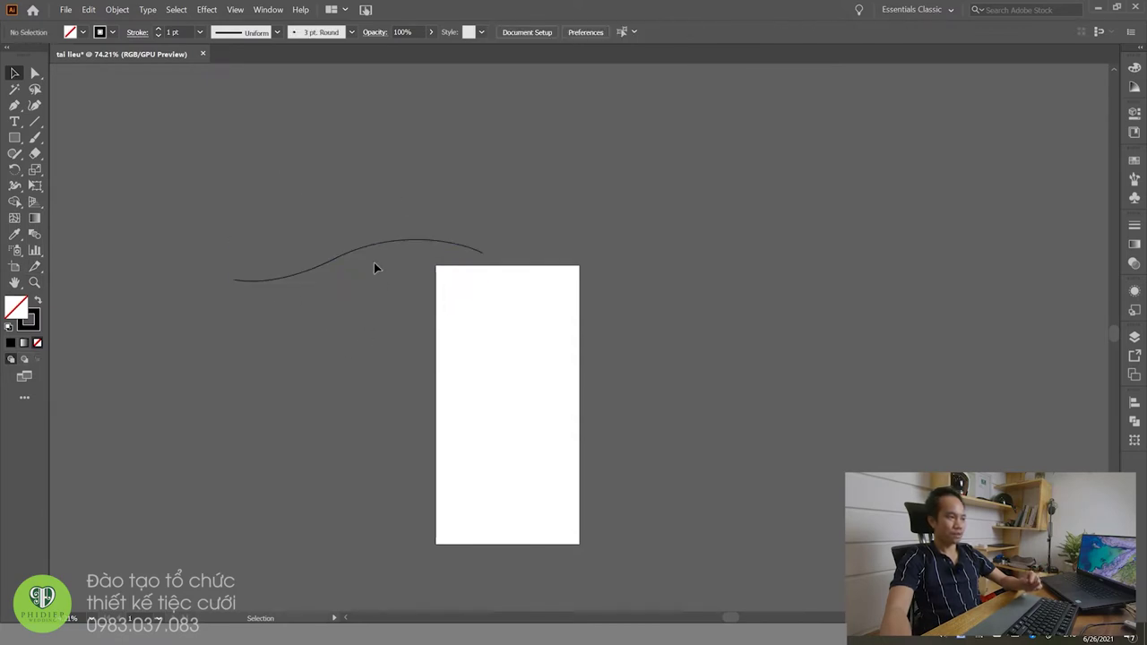
{"action": "key", "text": "p"}
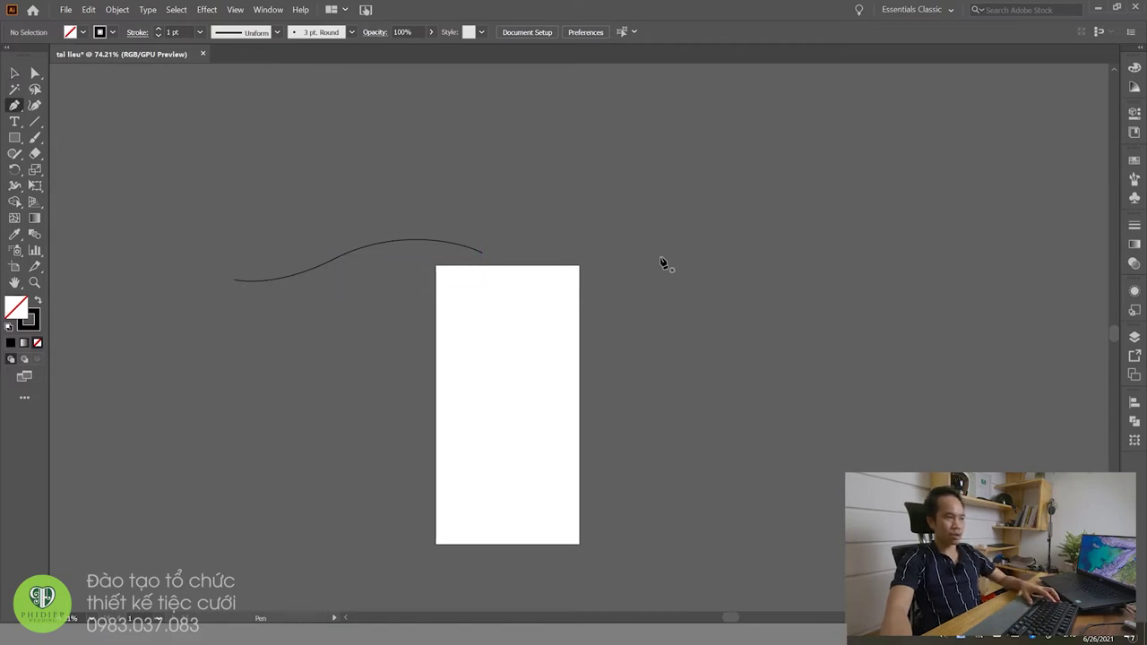
Step: Draw a straight line from left of the artboard toward its lower-left corner
{"action": "left_click", "coordinate": [190, 351]}
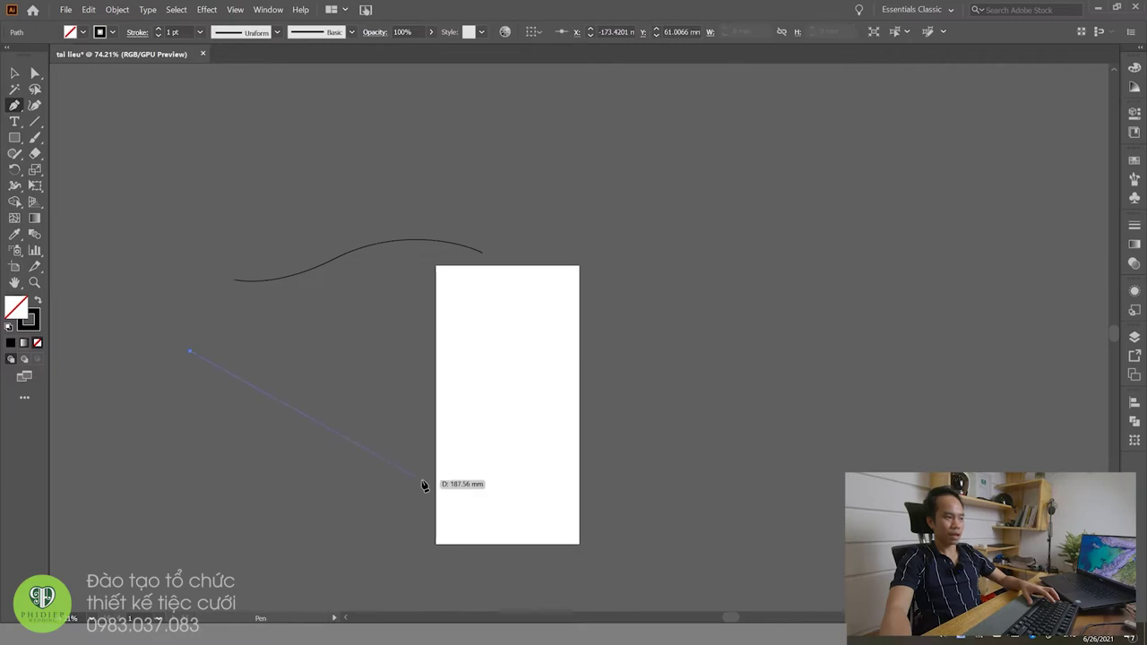
{"action": "left_click", "coordinate": [422, 481]}
{"action": "key", "text": "v"}
{"action": "left_click", "coordinate": [601, 560]}
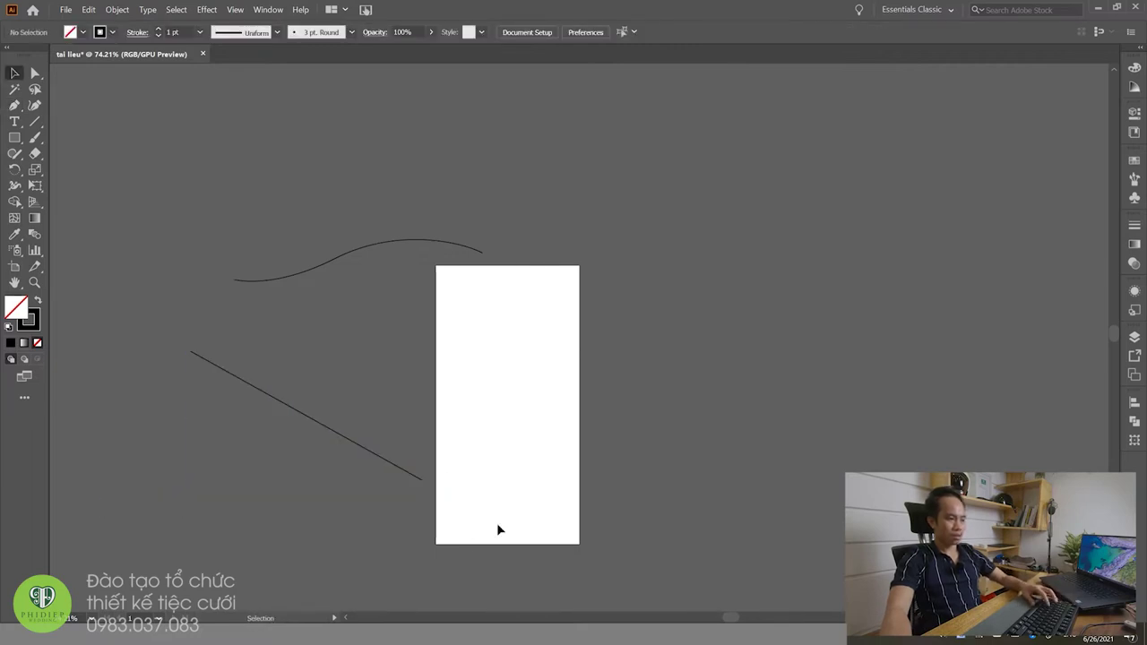
{"action": "left_click", "coordinate": [359, 445]}
{"action": "left_click", "coordinate": [415, 402]}
{"action": "key", "text": "ctrl+z"}
{"action": "left_click", "coordinate": [434, 391]}
{"action": "key", "text": "p"}
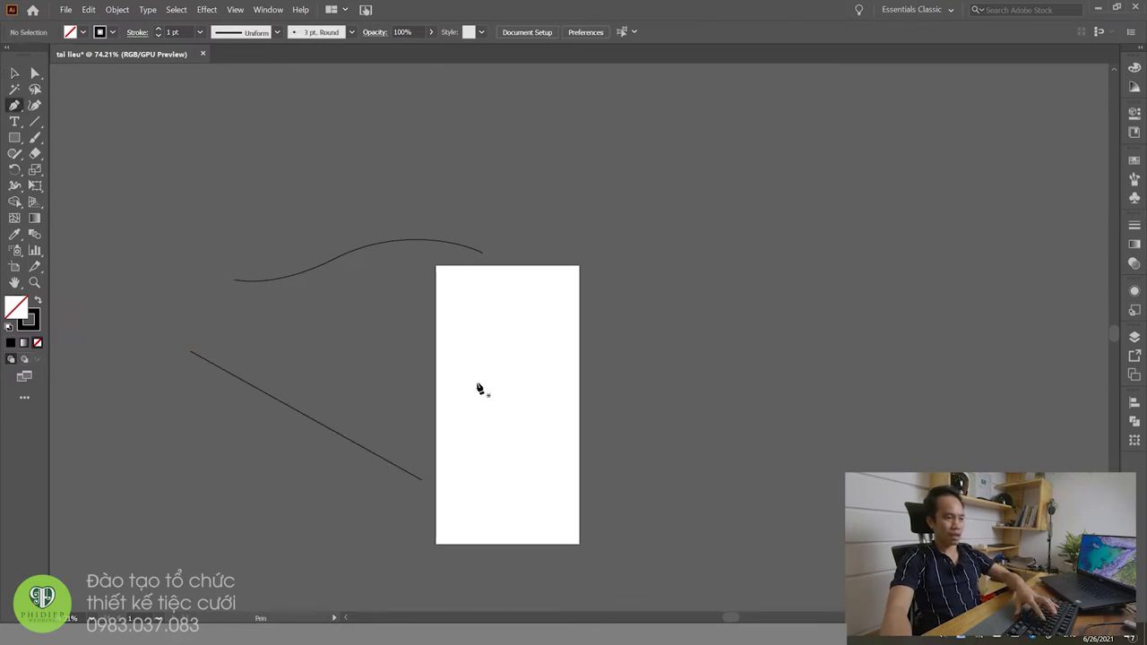
Step: Draw a diagonal straight line right of the artboard, running down-right
{"action": "left_click", "coordinate": [654, 275]}
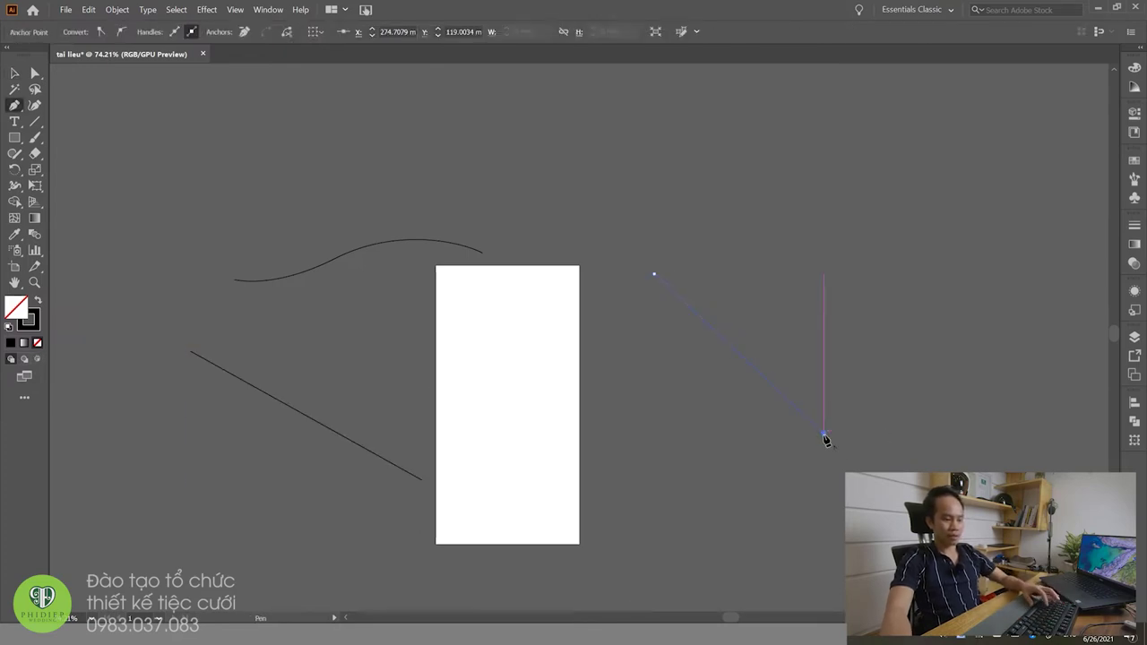
{"action": "left_click", "coordinate": [825, 434]}
{"action": "key", "text": "v"}
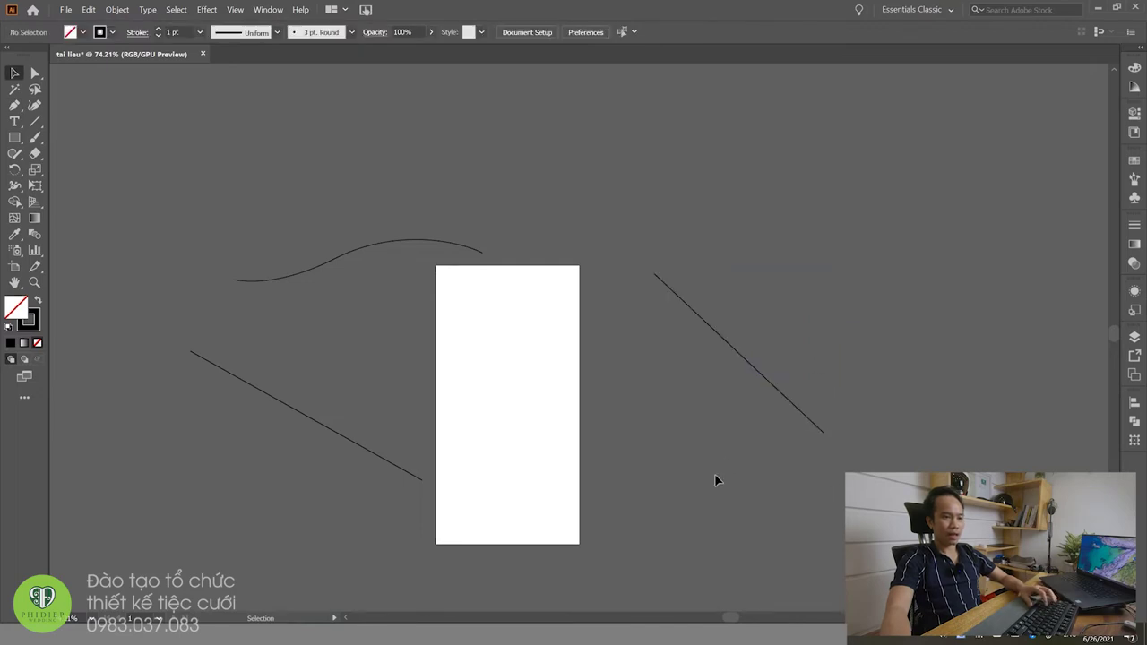
{"action": "left_click", "coordinate": [727, 490]}
{"action": "left_click", "coordinate": [785, 396]}
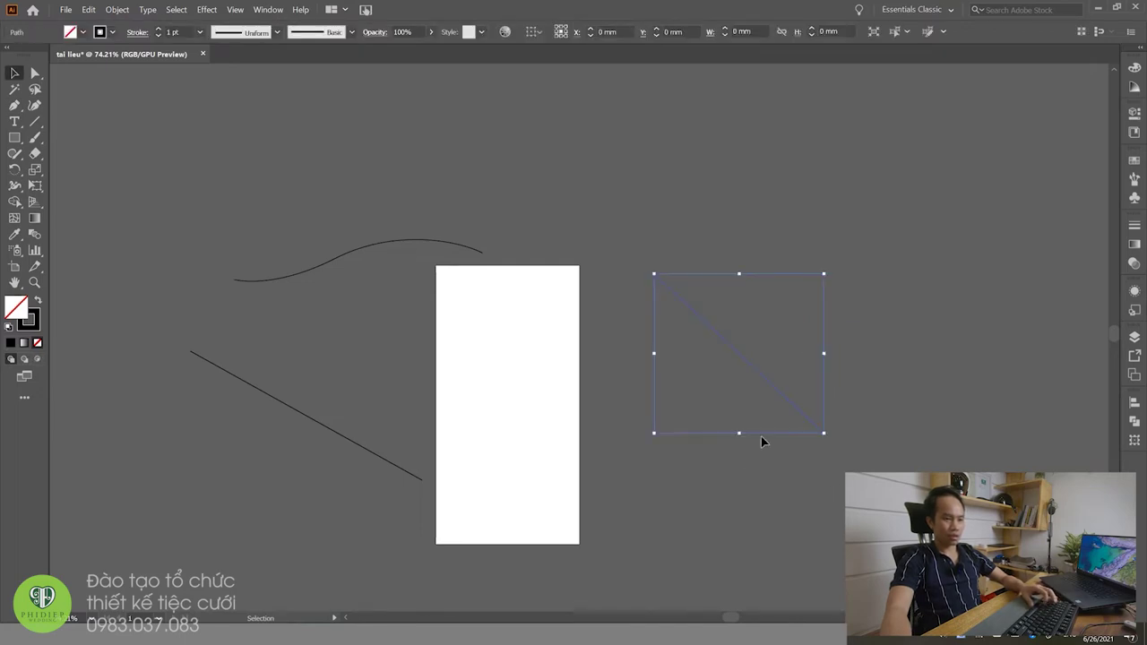
{"action": "left_click", "coordinate": [764, 466]}
{"action": "left_click", "coordinate": [777, 390]}
{"action": "left_click", "coordinate": [708, 525]}
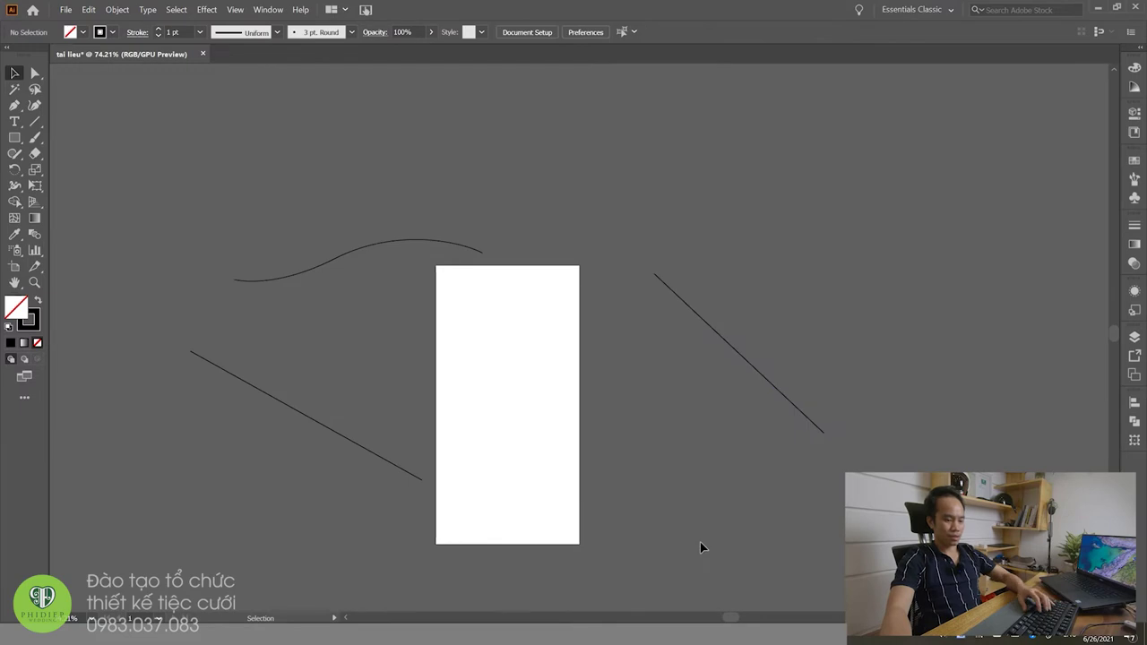
{"action": "key", "text": "p"}
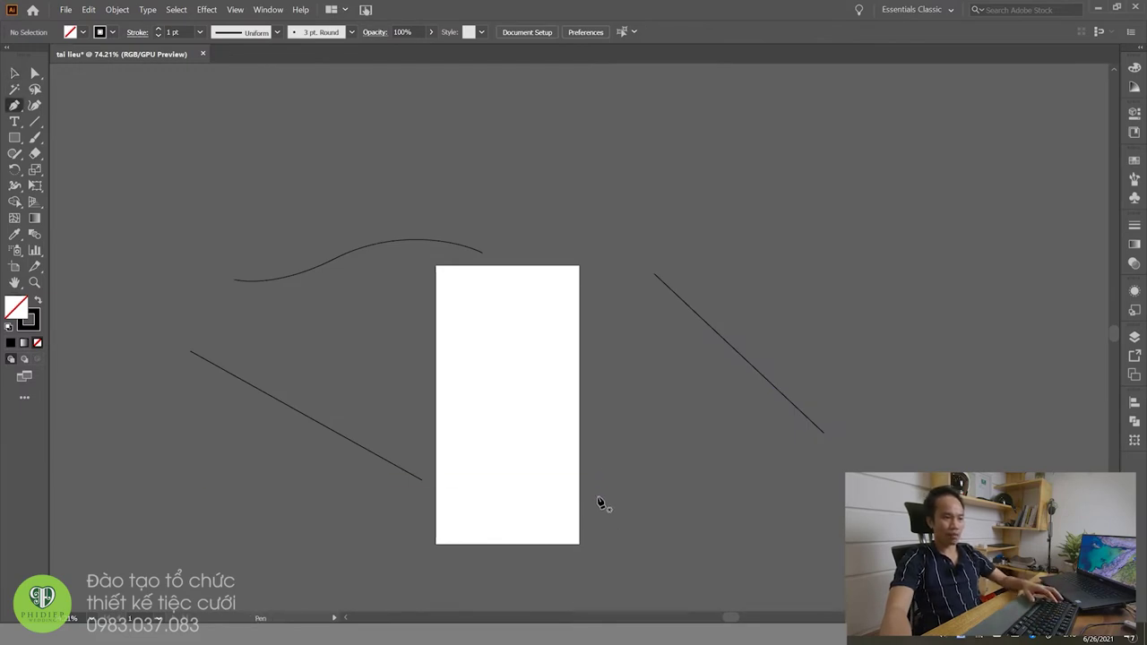
Step: Add a crossing line on the right, then delete all the straight diagonal lines
{"action": "left_click", "coordinate": [598, 497]}
{"action": "left_click", "coordinate": [869, 343]}
{"action": "key", "text": "v"}
{"action": "left_click", "coordinate": [834, 535]}
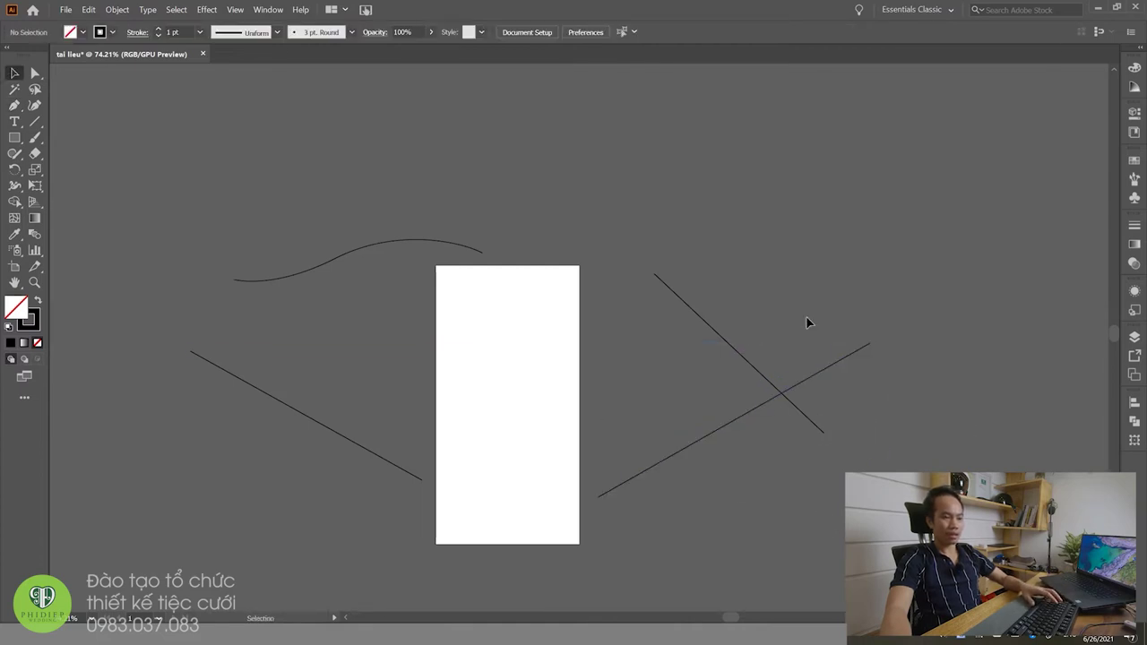
{"action": "left_click_drag", "start_coordinate": [693, 510], "coordinate": [789, 377]}
{"action": "key", "text": "Delete"}
{"action": "left_click_drag", "start_coordinate": [423, 466], "coordinate": [255, 536]}
{"action": "key", "text": "Delete"}
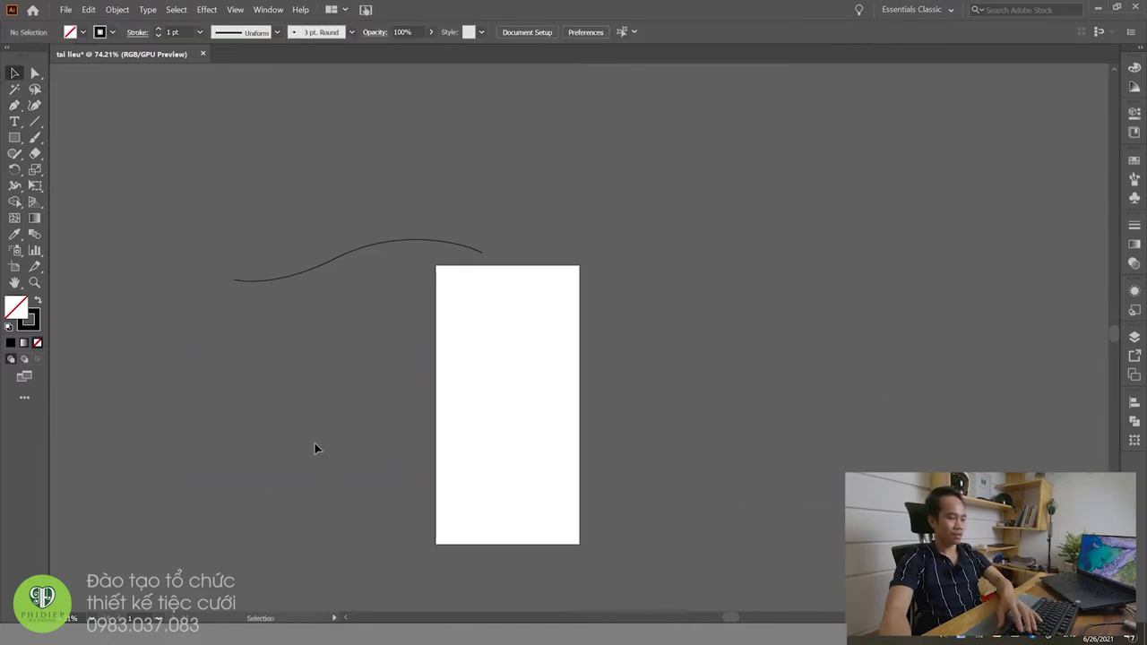
Step: Start a new Pen curve right of the artboard, dragging out a low second anchor
{"action": "key", "text": "p"}
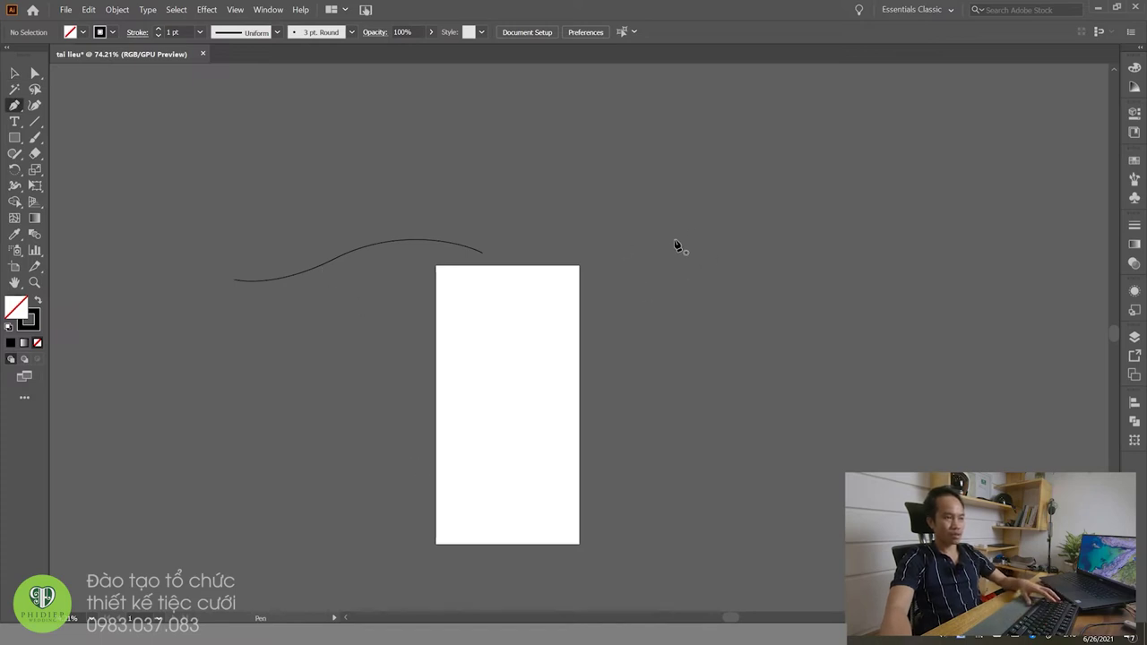
{"action": "left_click", "coordinate": [680, 208]}
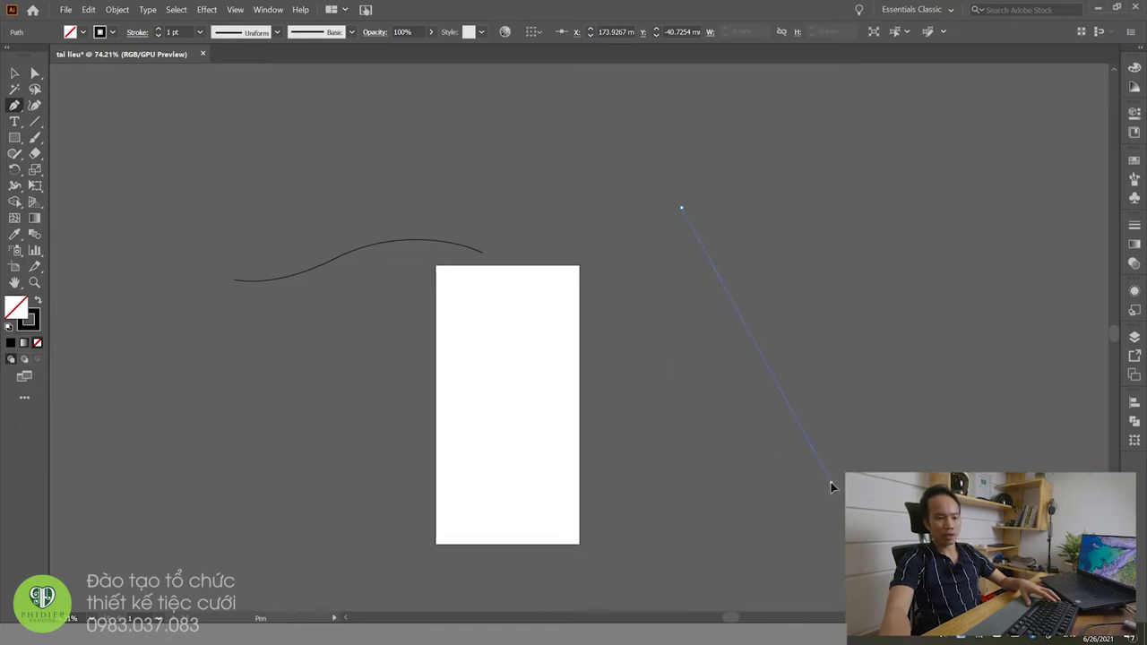
{"action": "mouse_move", "coordinate": [639, 594]}
{"action": "left_mouse_down"}
{"action": "mouse_move", "coordinate": [804, 606]}
{"action": "mouse_move", "coordinate": [763, 590]}
{"action": "left_mouse_up"}
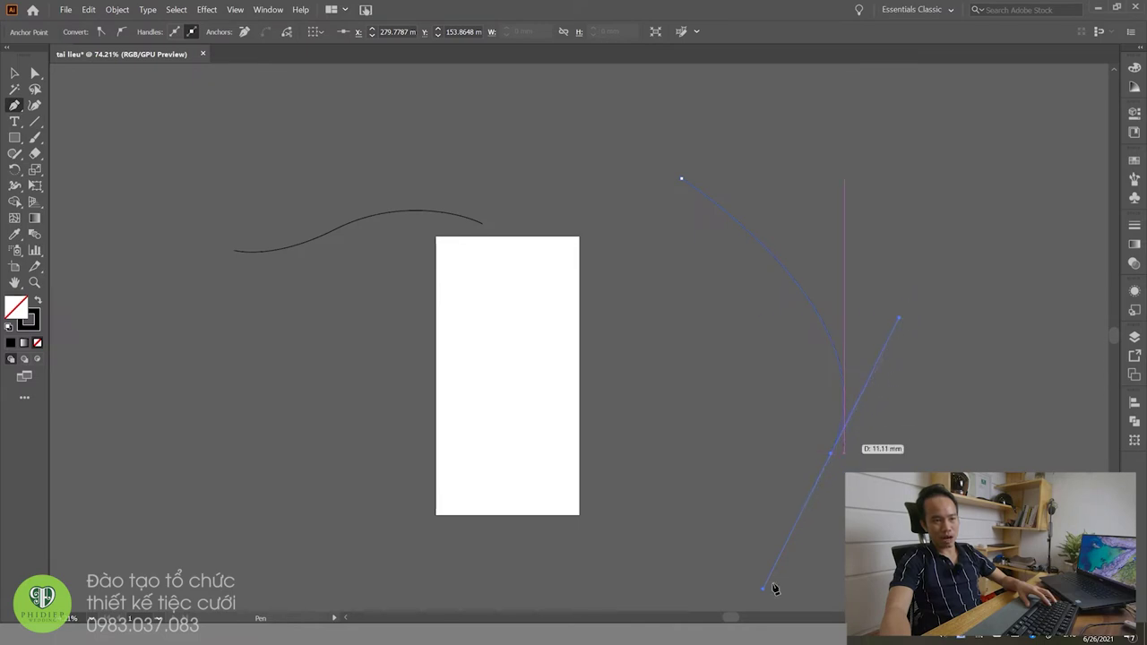
Step: Drag the handles to round the right-hand path into a smooth arc
{"action": "left_click_drag", "start_coordinate": [902, 329], "coordinate": [905, 361]}
{"action": "left_click_drag", "start_coordinate": [840, 296], "coordinate": [891, 225]}
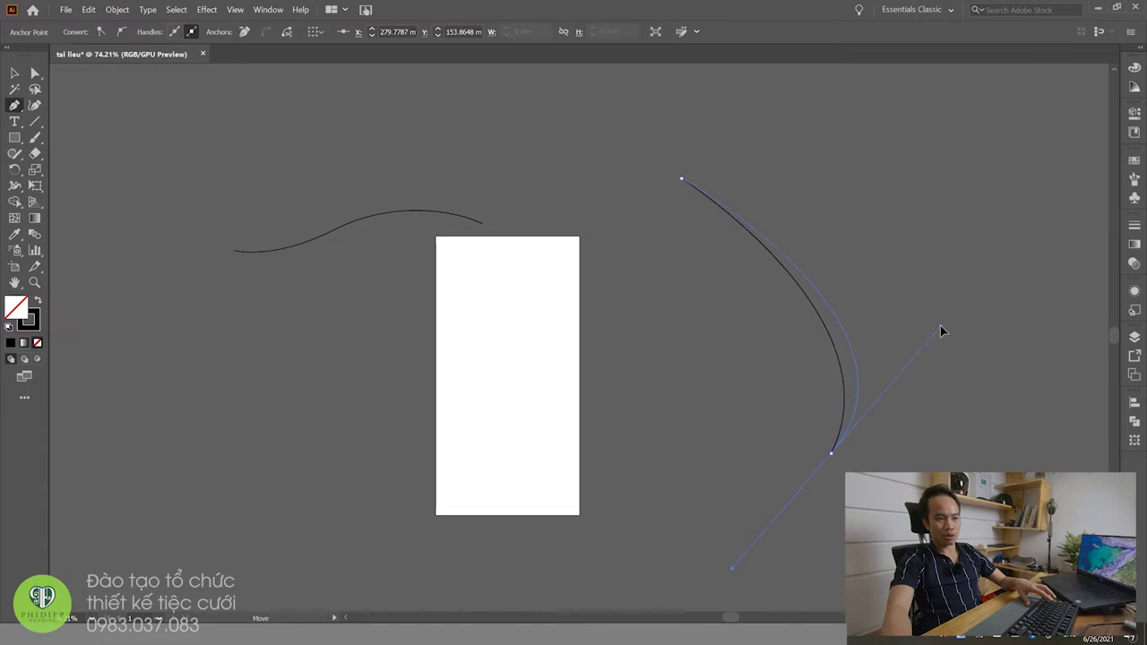
{"action": "left_click", "coordinate": [876, 225], "text": "ctrl"}
{"action": "key", "text": "v"}
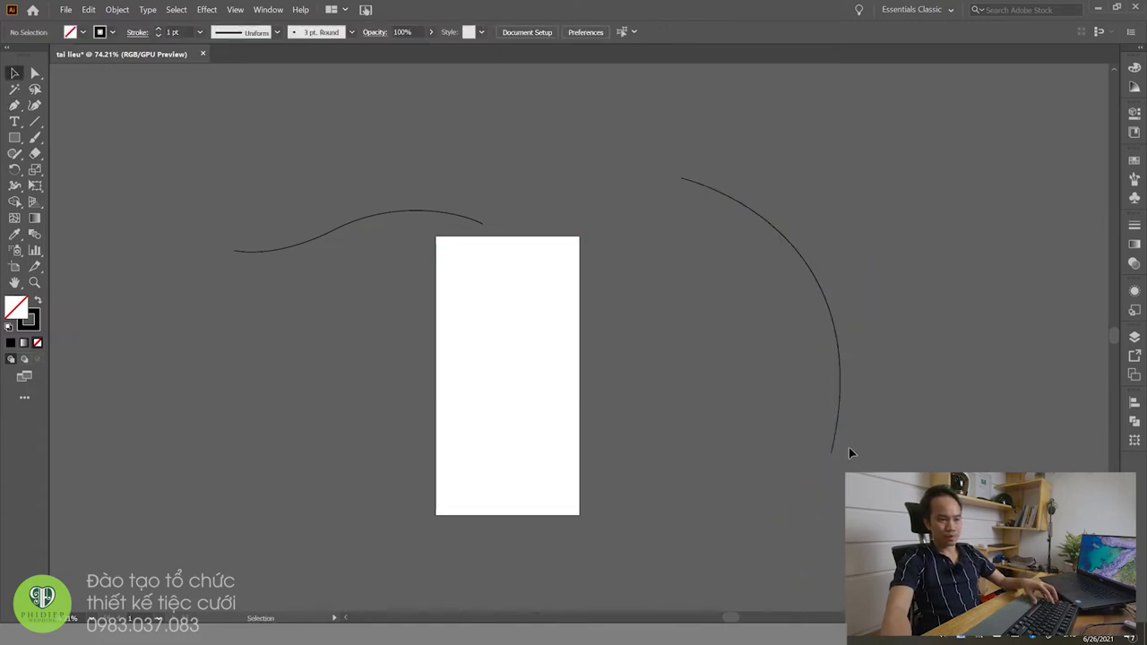
{"action": "key", "text": "a"}
{"action": "scroll", "coordinate": [735, 392], "scroll_direction": "down", "scroll_amount": 1}
Step: Reshape the arc by dragging its bottom anchor's handles with Direct Selection
{"action": "left_click", "coordinate": [832, 426]}
{"action": "left_click", "coordinate": [831, 445]}
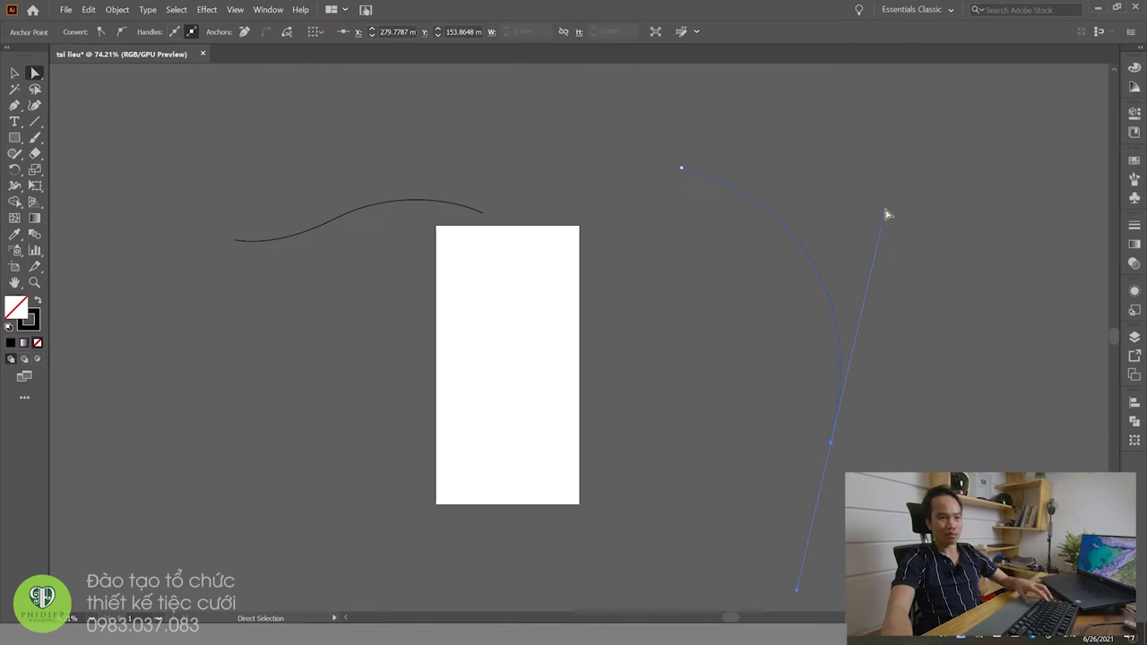
{"action": "key", "text": "ctrl+z"}
{"action": "left_click", "coordinate": [860, 434]}
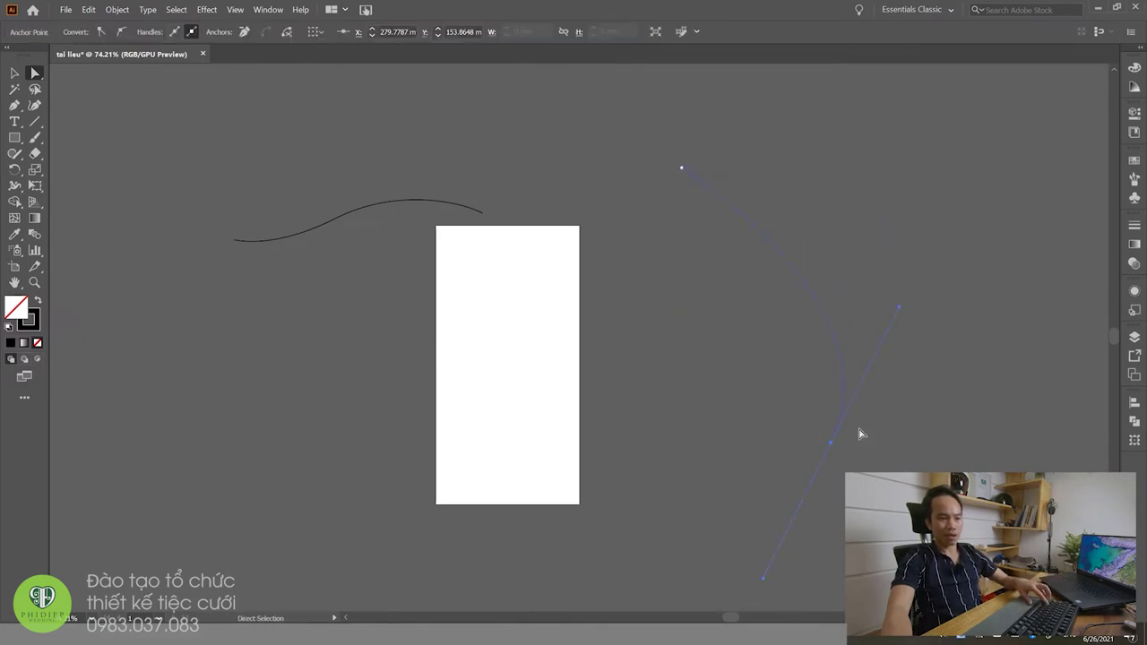
{"action": "left_click_drag", "start_coordinate": [901, 309], "coordinate": [856, 191]}
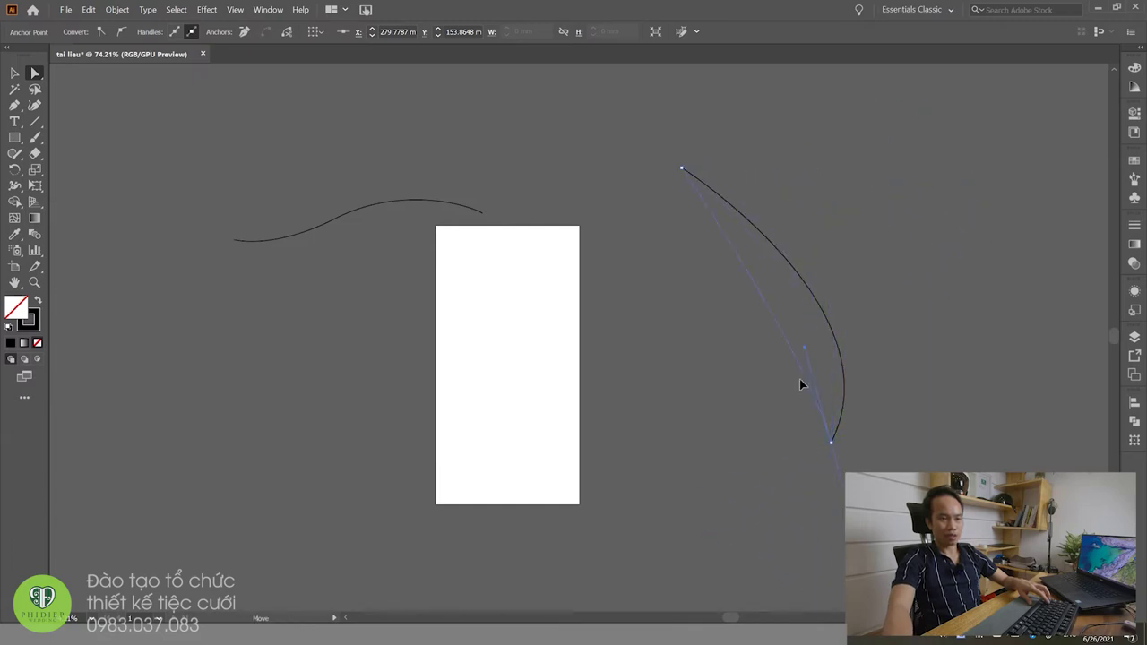
{"action": "left_click_drag", "start_coordinate": [884, 148], "coordinate": [956, 276]}
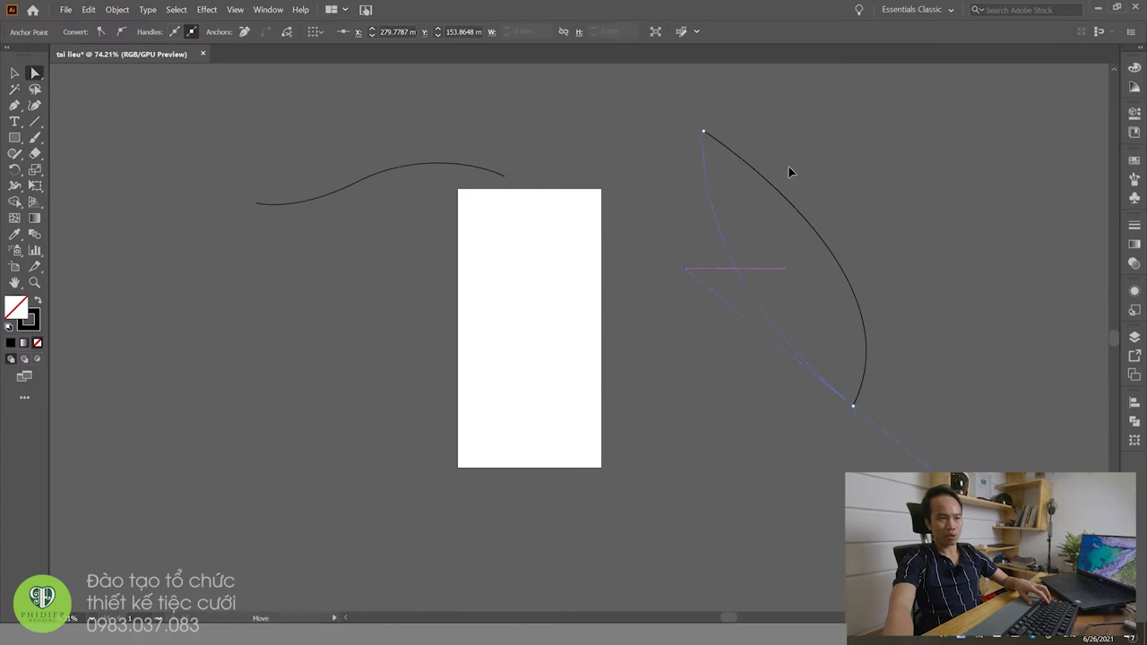
{"action": "mouse_move", "coordinate": [845, 117]}
{"action": "left_mouse_down"}
{"action": "mouse_move", "coordinate": [675, 574]}
{"action": "mouse_move", "coordinate": [586, 574]}
{"action": "left_mouse_up"}
{"action": "left_click", "coordinate": [710, 531]}
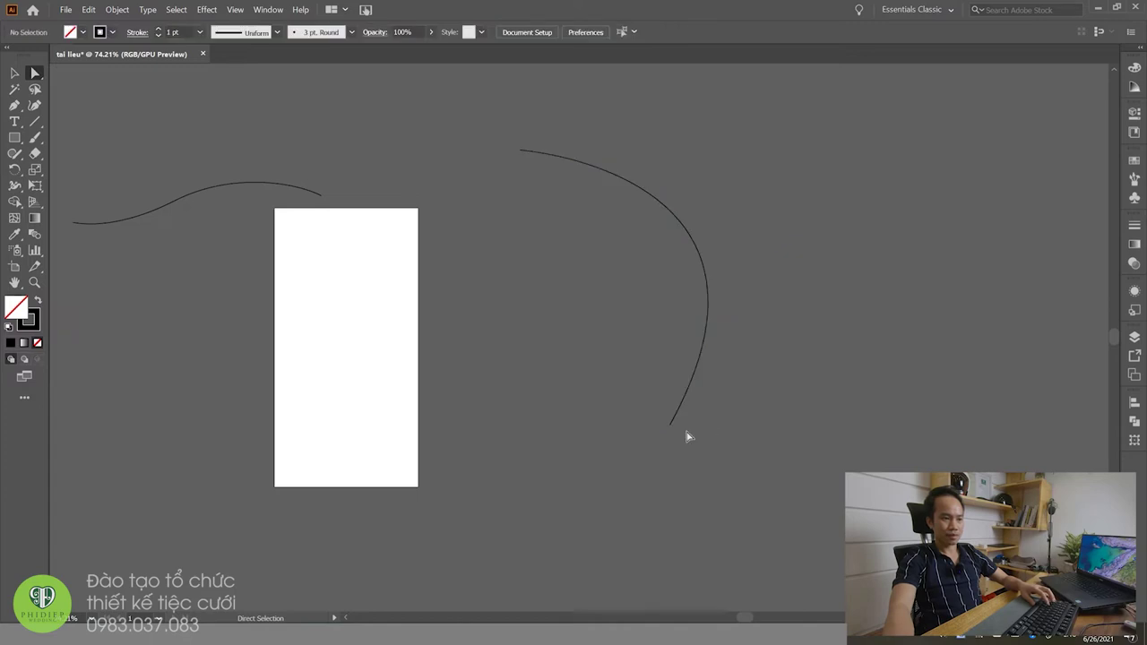
{"action": "left_click", "coordinate": [688, 401]}
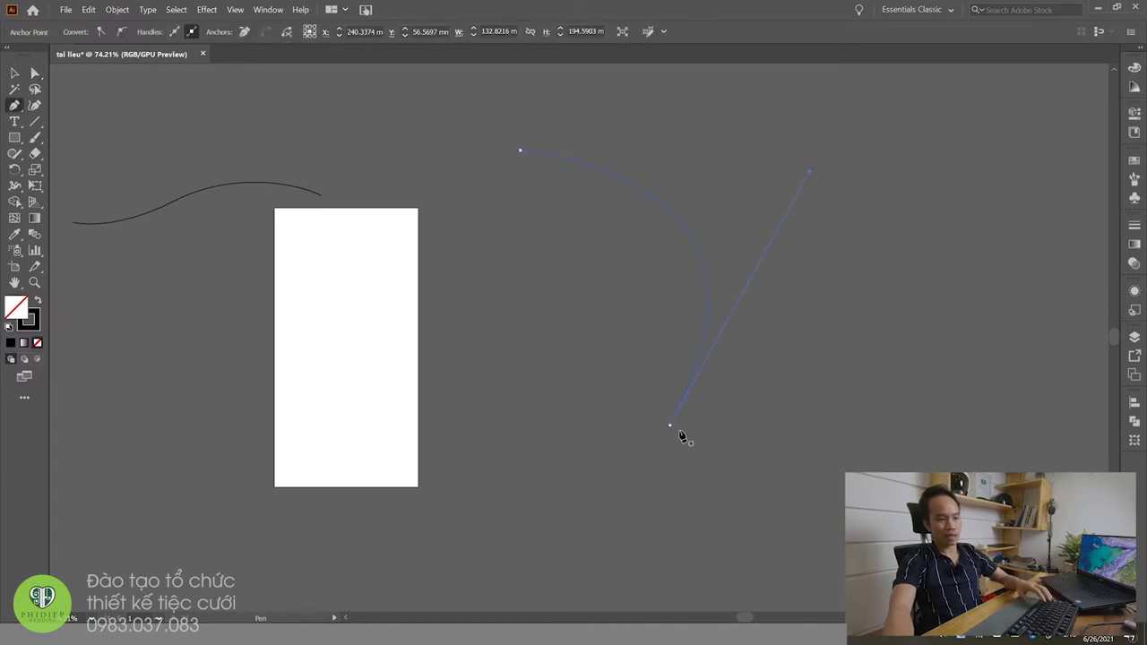
Step: Extend the arc from a broken corner at its lower end into a U-dip and rising hump
{"action": "key", "text": "p"}
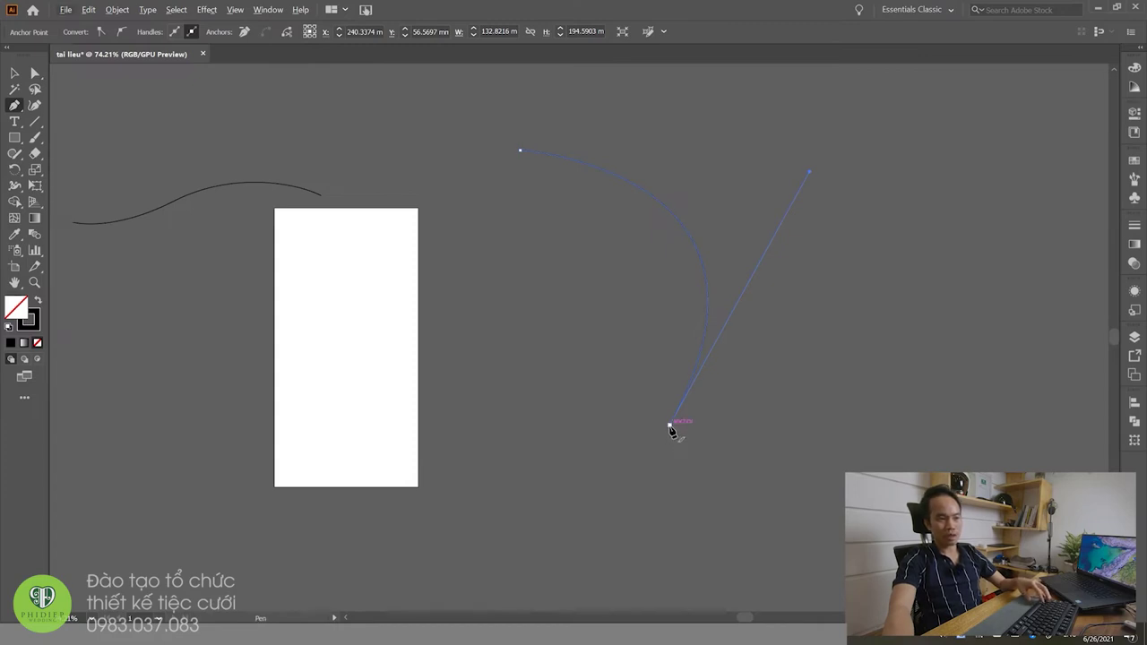
{"action": "left_click_drag", "start_coordinate": [670, 428], "coordinate": [769, 562]}
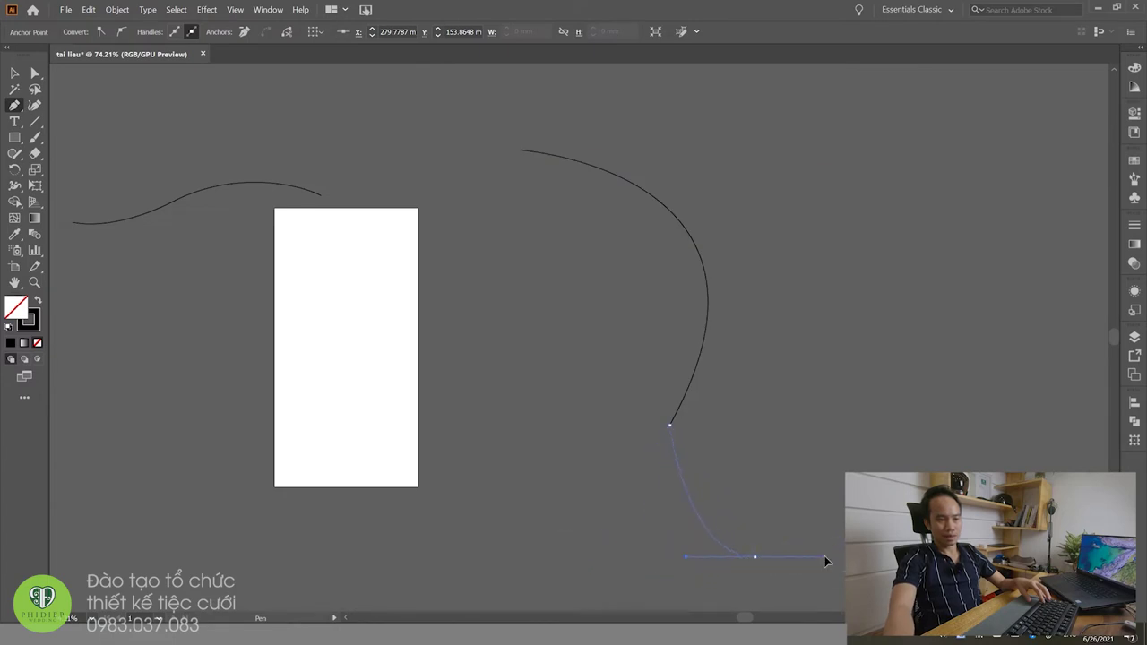
{"action": "left_click", "coordinate": [807, 466]}
{"action": "left_click_drag", "start_coordinate": [950, 413], "coordinate": [1014, 531]}
{"action": "key", "text": "v"}
{"action": "left_click", "coordinate": [737, 482]}
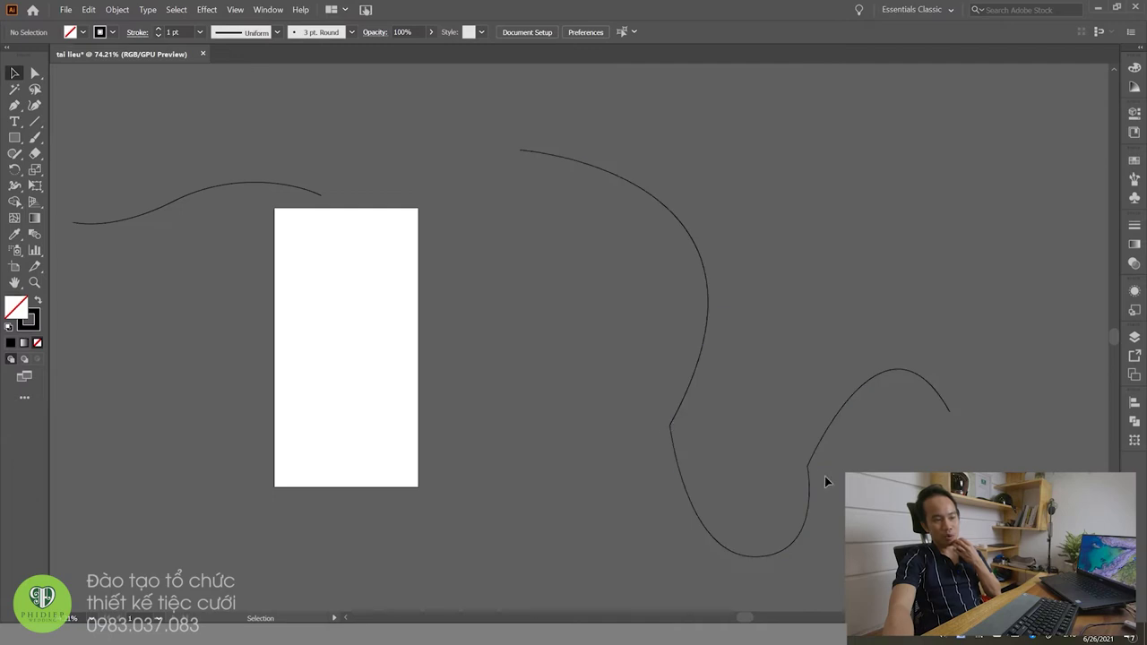
{"action": "left_click", "coordinate": [210, 198]}
Step: Inspect the paths' anchors with Direct Selection, checking the corner and dip points
{"action": "left_click", "coordinate": [223, 292]}
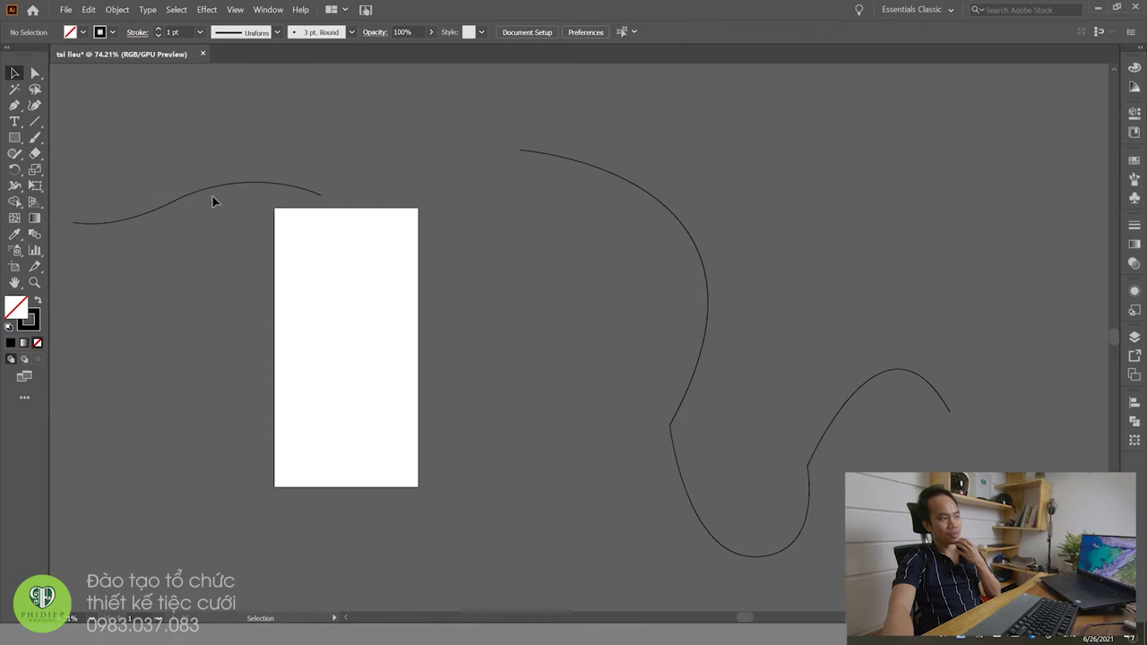
{"action": "left_click", "coordinate": [214, 190]}
{"action": "key", "text": "a"}
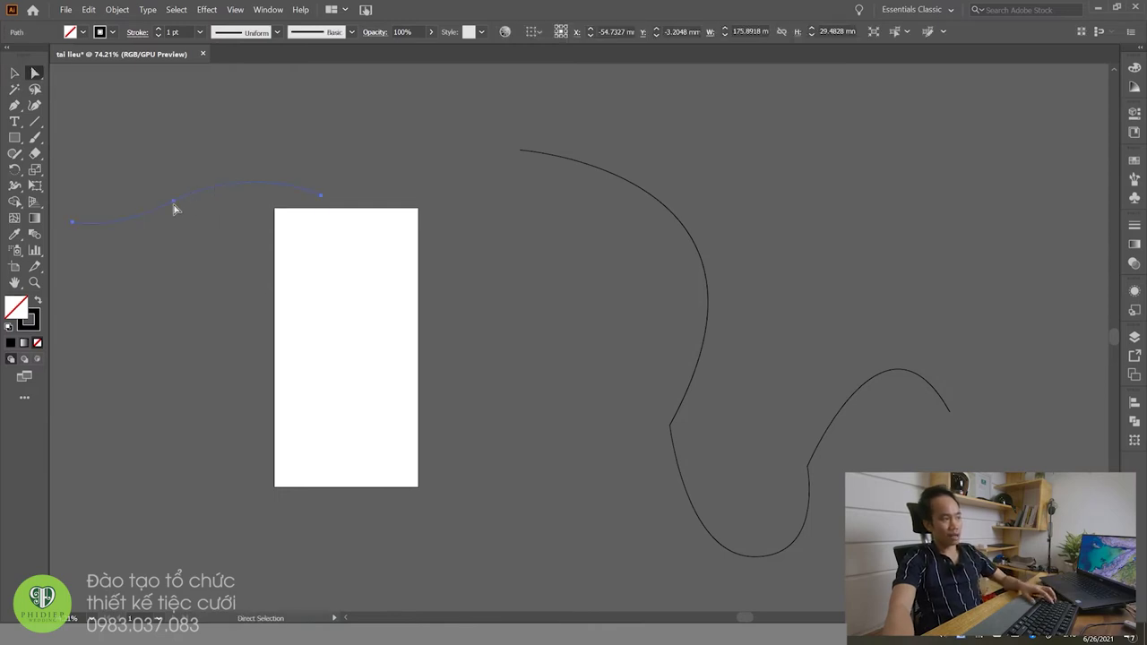
{"action": "left_click", "coordinate": [176, 205]}
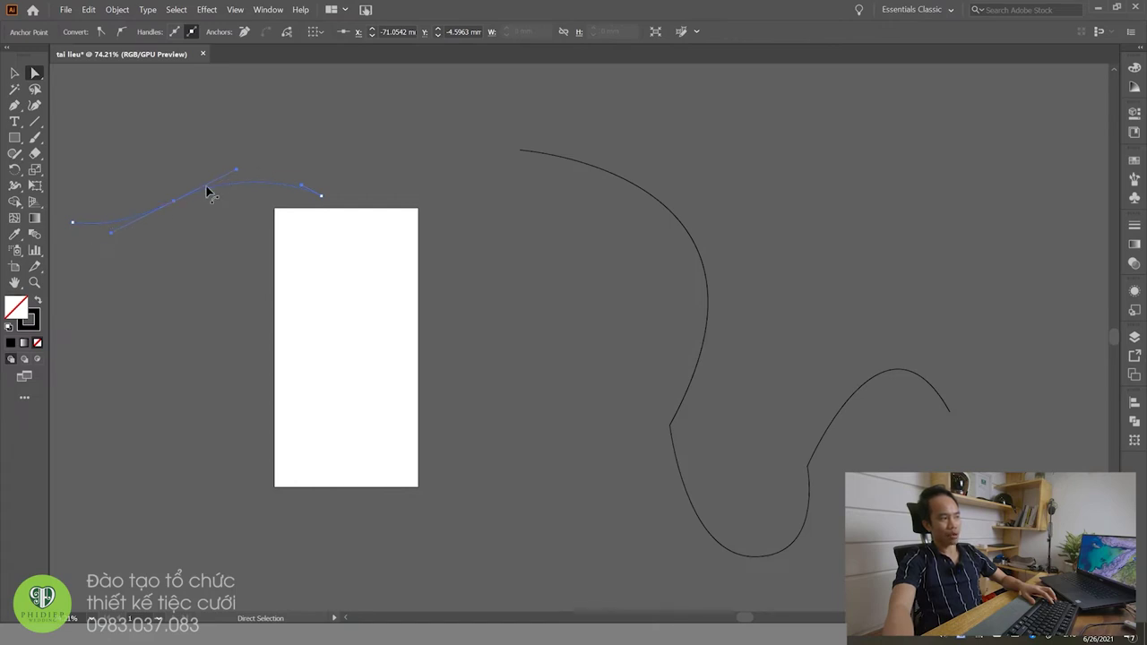
{"action": "left_click", "coordinate": [677, 429]}
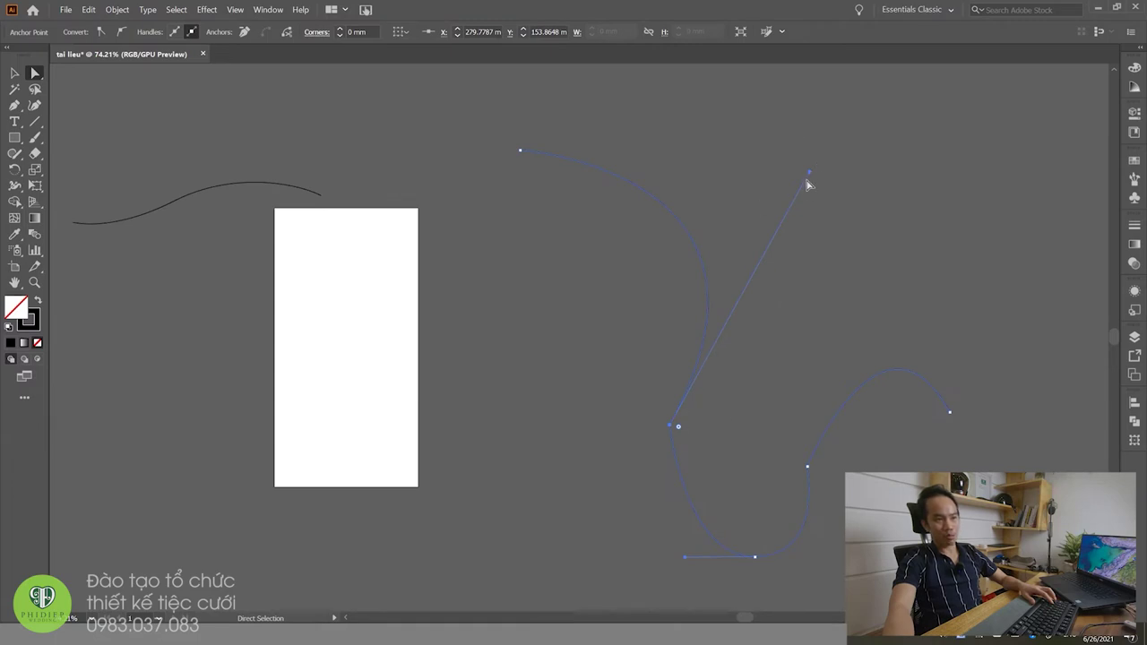
{"action": "left_click", "coordinate": [758, 558]}
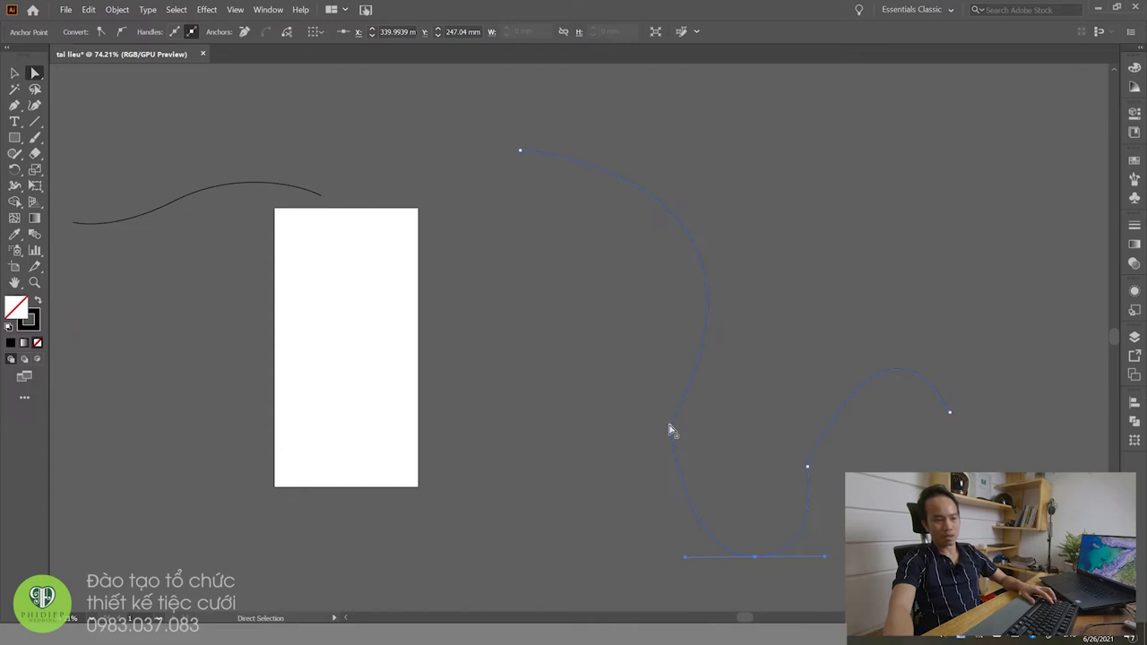
{"action": "left_click", "coordinate": [669, 426]}
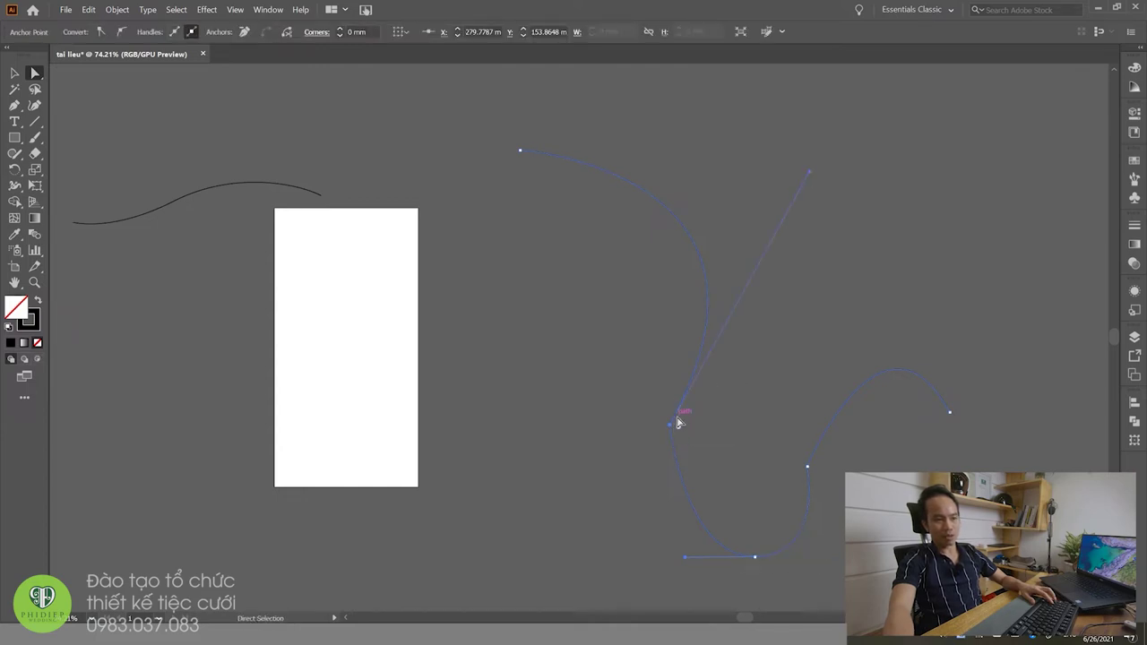
{"action": "left_click", "coordinate": [807, 467]}
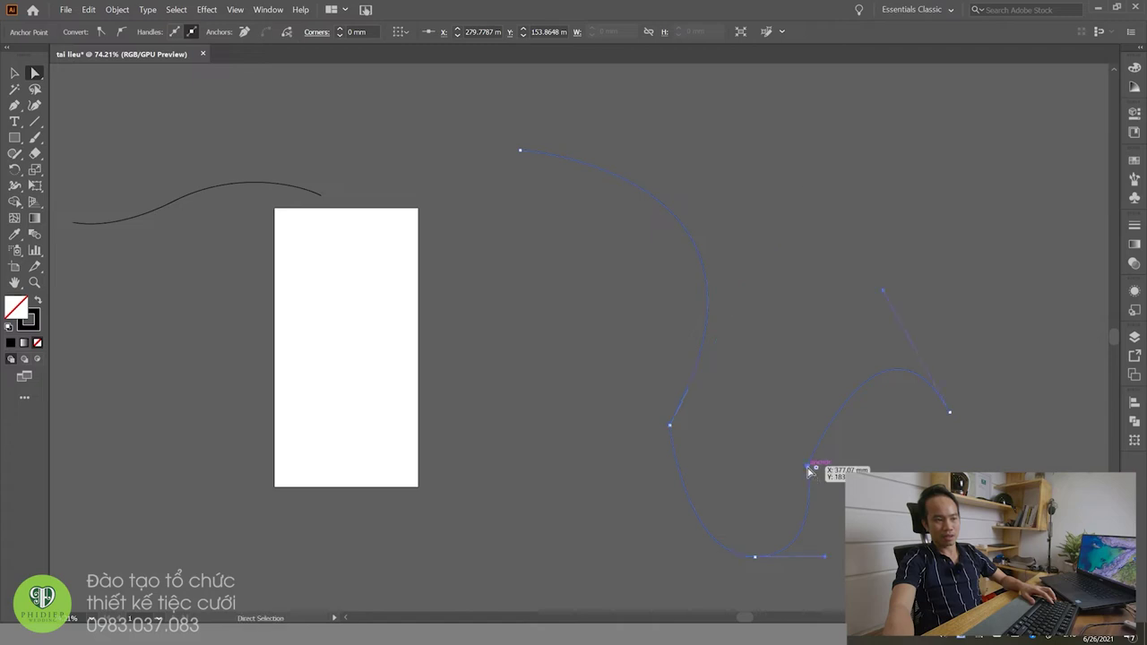
{"action": "left_click", "coordinate": [812, 471]}
{"action": "left_click", "coordinate": [811, 471]}
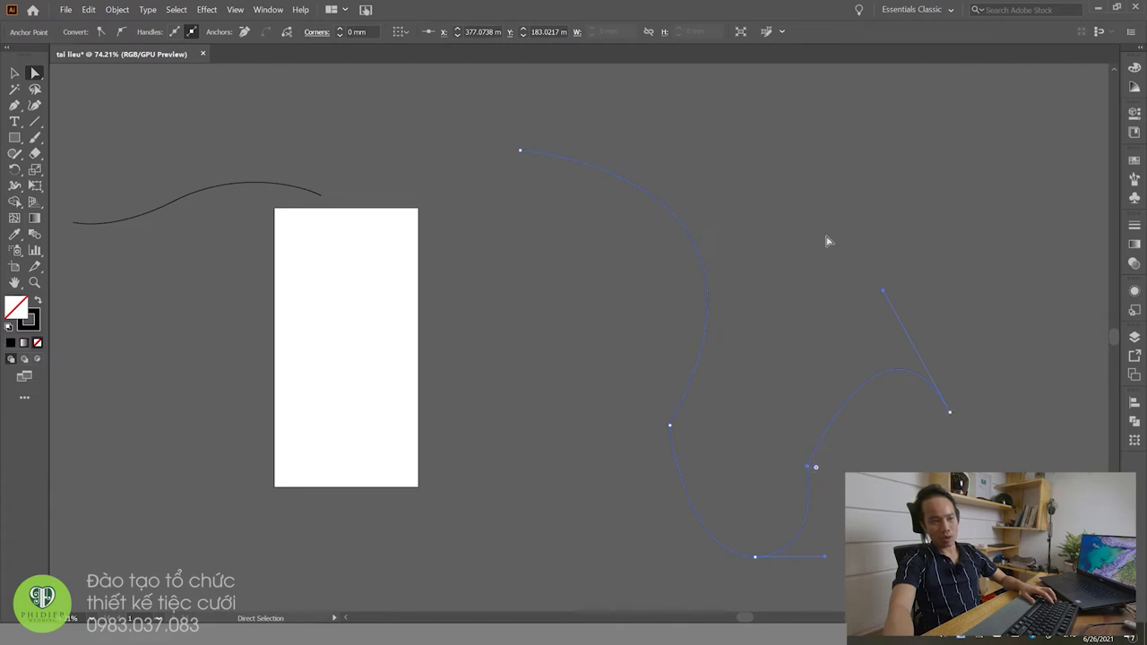
Step: Pull a long upward handle from the corner anchor and tighten the bottom point's curve
{"action": "left_click", "coordinate": [520, 150]}
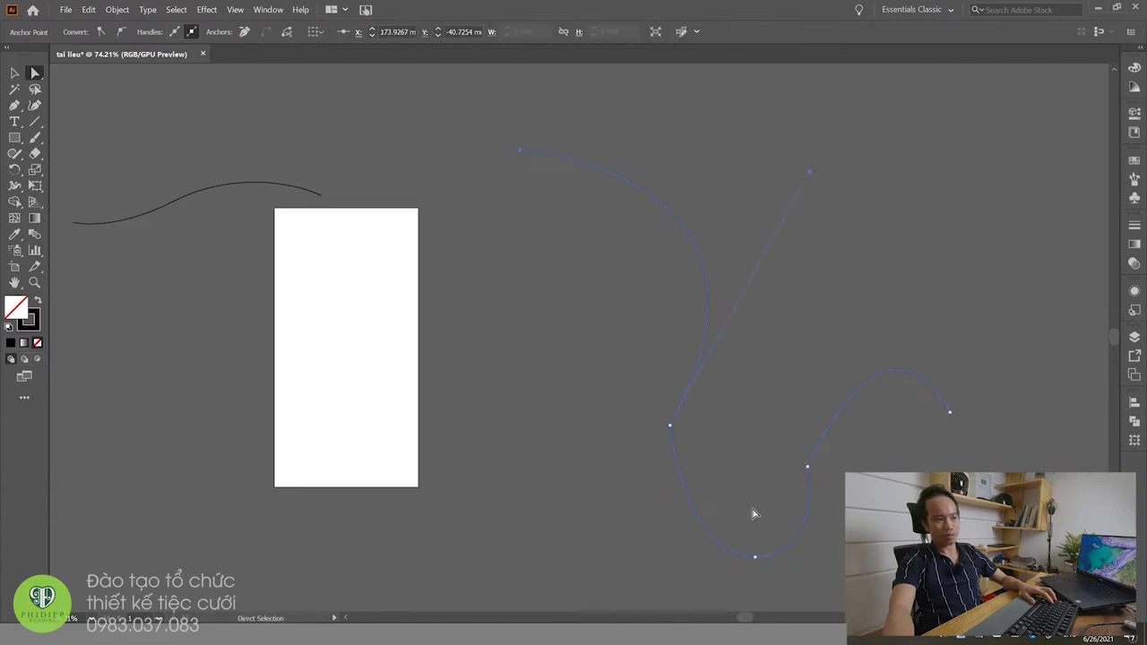
{"action": "left_click", "coordinate": [810, 468]}
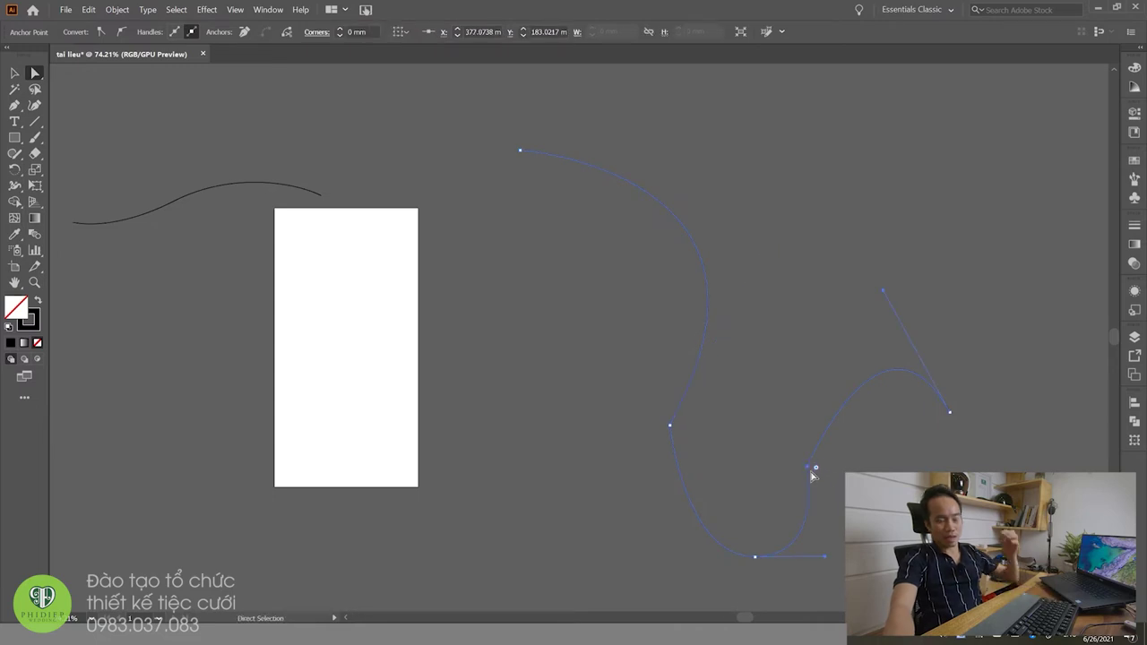
{"action": "left_click", "coordinate": [672, 426]}
{"action": "mouse_move", "coordinate": [678, 423]}
{"action": "left_mouse_down"}
{"action": "mouse_move", "coordinate": [804, 190]}
{"action": "mouse_move", "coordinate": [730, 133]}
{"action": "left_mouse_up"}
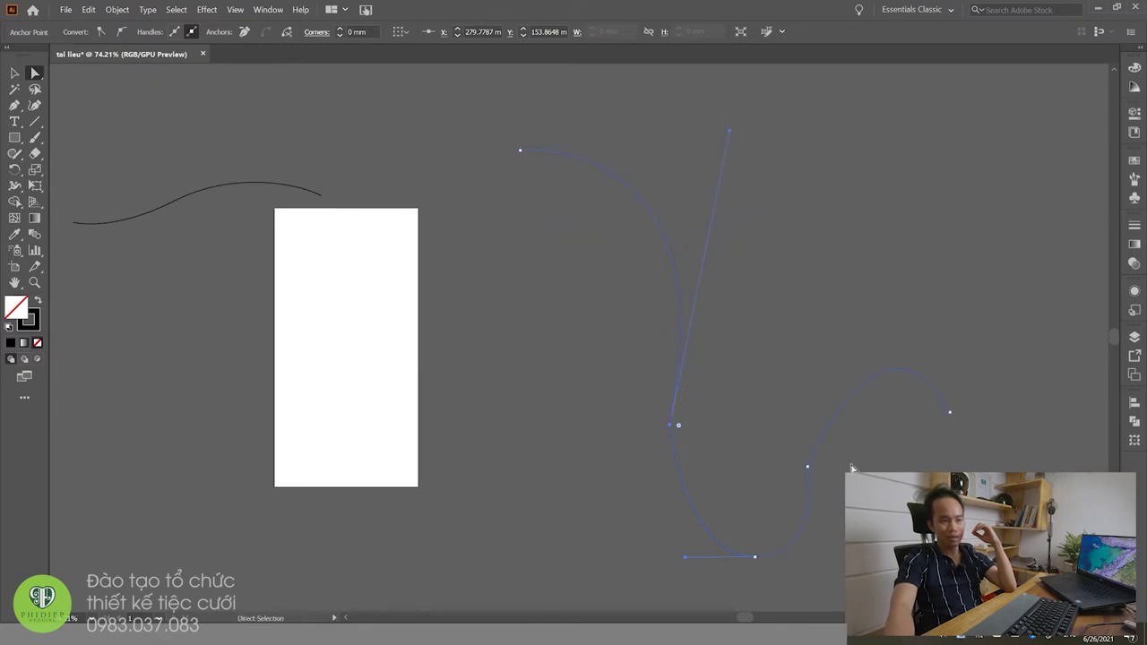
{"action": "left_click", "coordinate": [806, 467]}
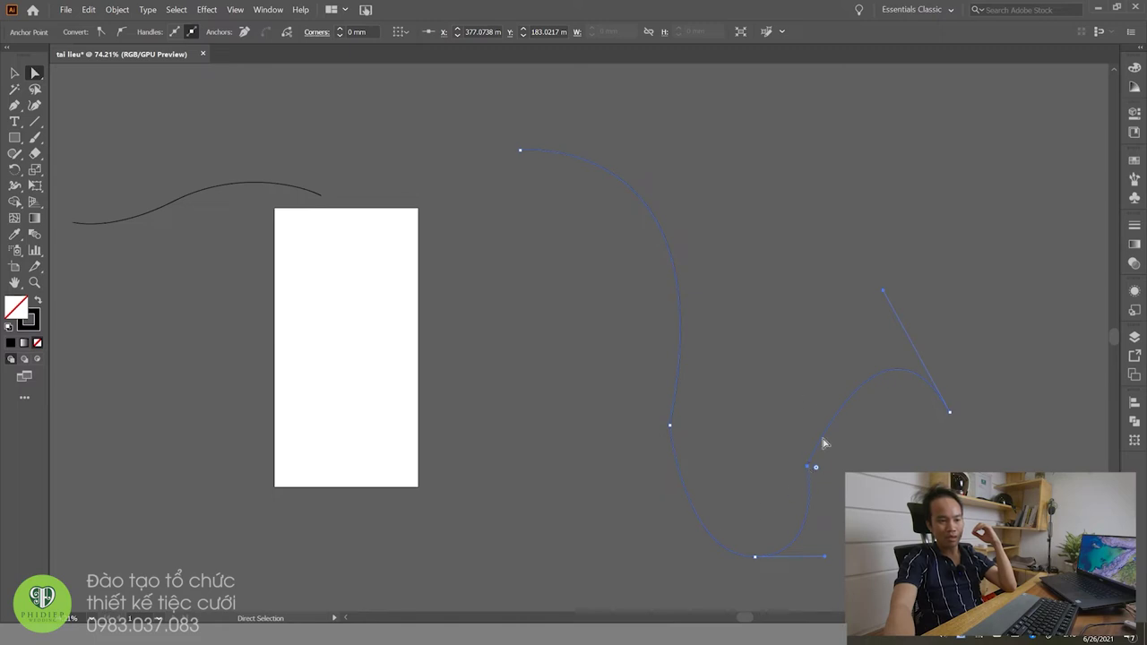
{"action": "mouse_move", "coordinate": [826, 562]}
{"action": "left_mouse_down"}
{"action": "mouse_move", "coordinate": [806, 536]}
{"action": "mouse_move", "coordinate": [823, 553]}
{"action": "left_mouse_up"}
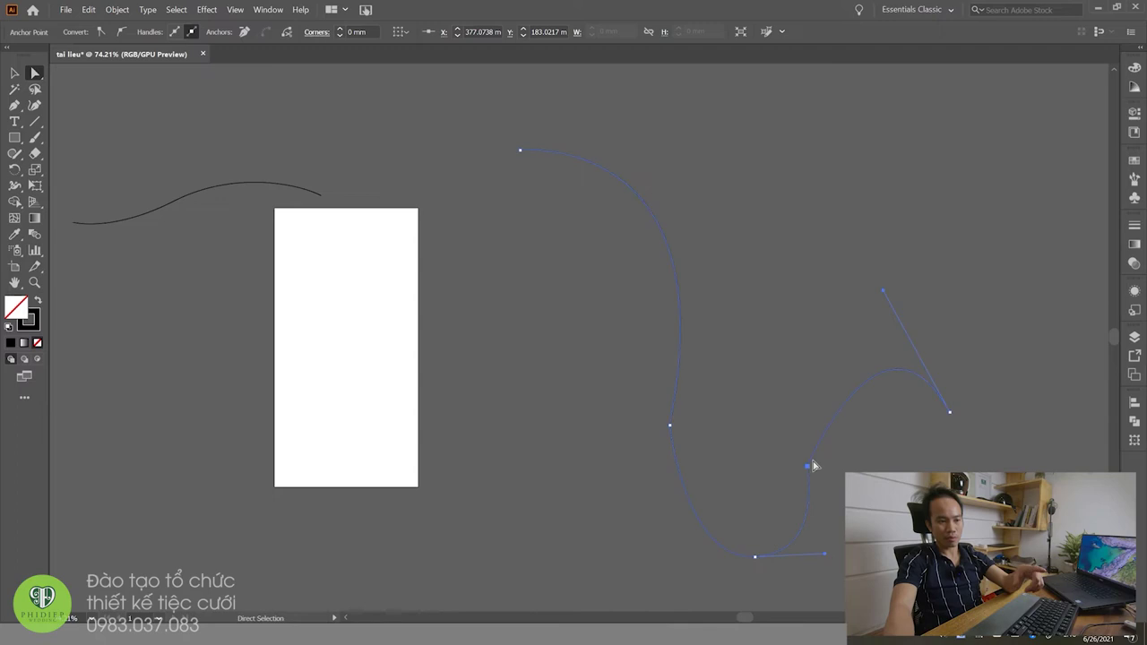
{"action": "left_click", "coordinate": [873, 320]}
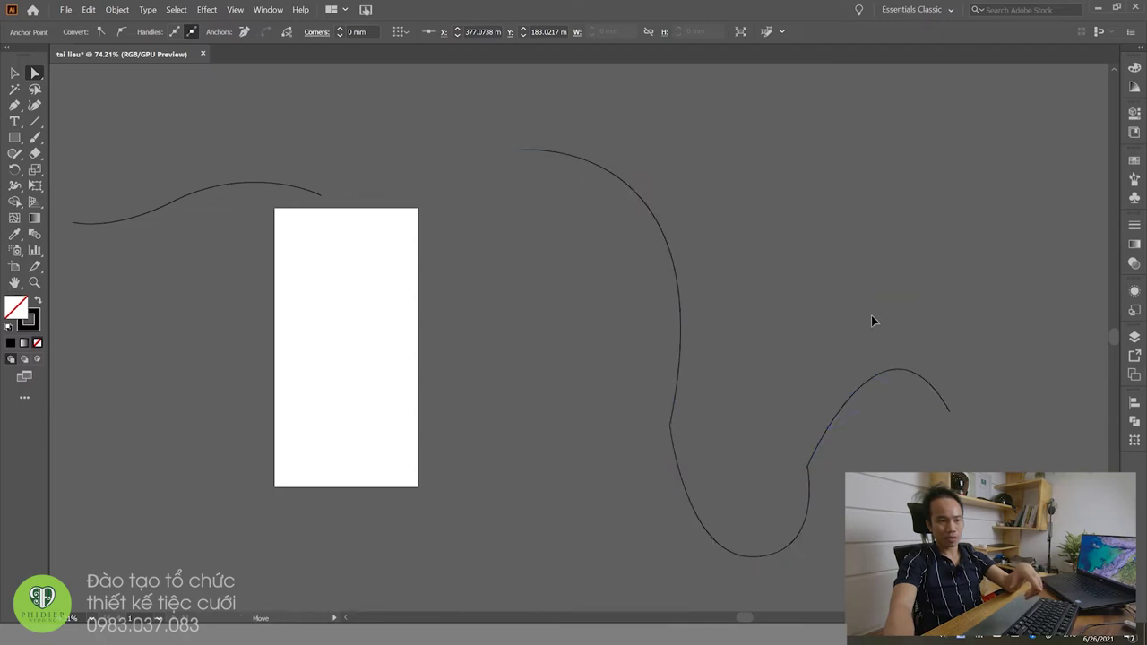
{"action": "left_click", "coordinate": [860, 281]}
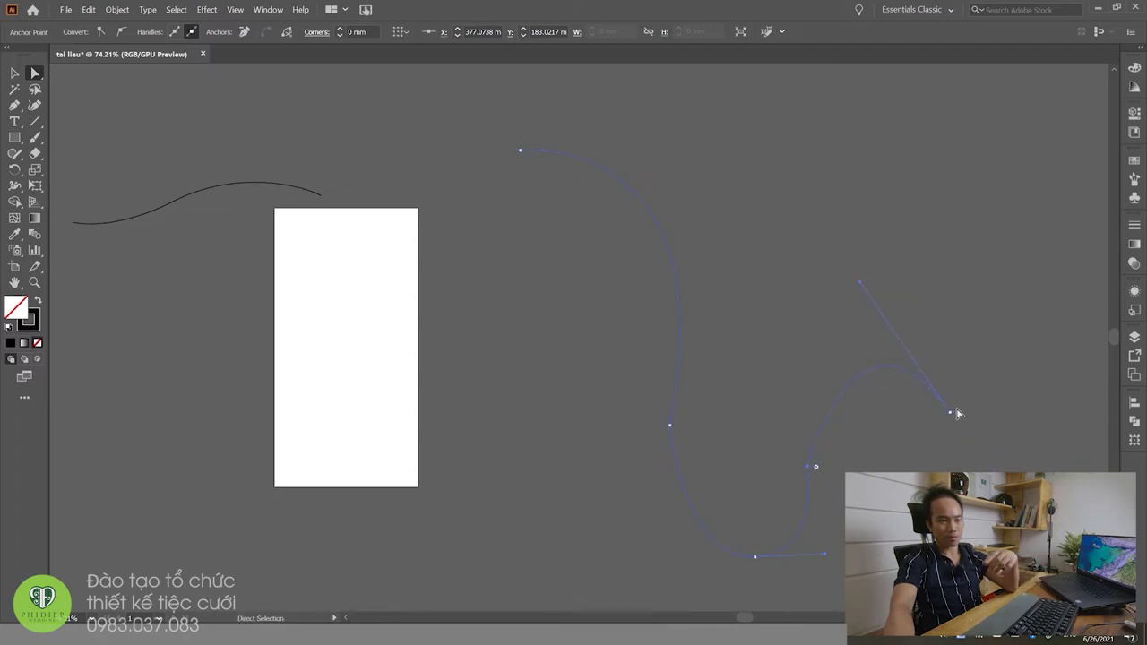
{"action": "left_click_drag", "start_coordinate": [952, 417], "coordinate": [950, 412]}
{"action": "left_click", "coordinate": [671, 428]}
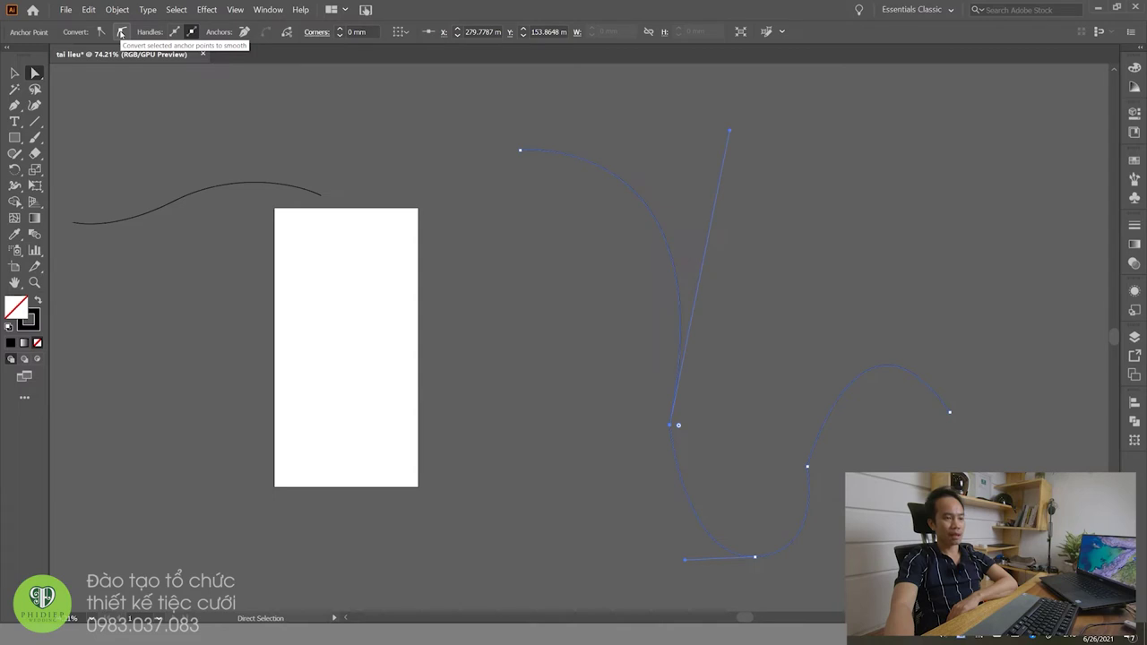
Step: Make the left and lower-right bends smooth and drag their handles to round the curves
{"action": "left_click", "coordinate": [121, 33]}
{"action": "left_click_drag", "start_coordinate": [668, 465], "coordinate": [635, 505]}
{"action": "left_click_drag", "start_coordinate": [664, 466], "coordinate": [625, 507]}
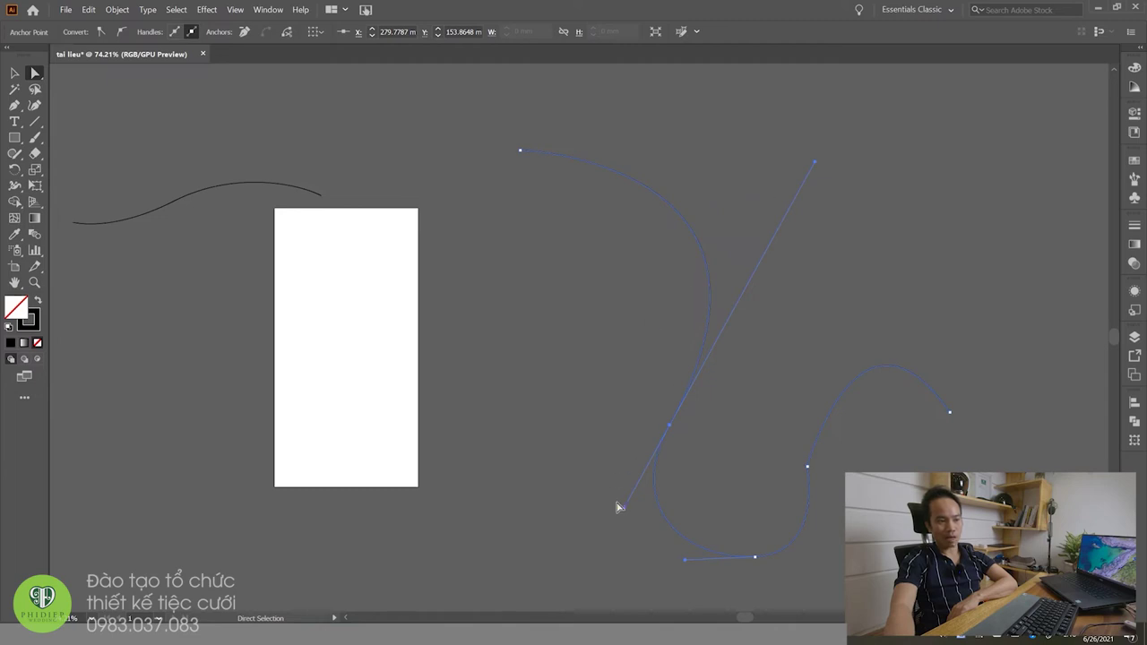
{"action": "left_click", "coordinate": [811, 473]}
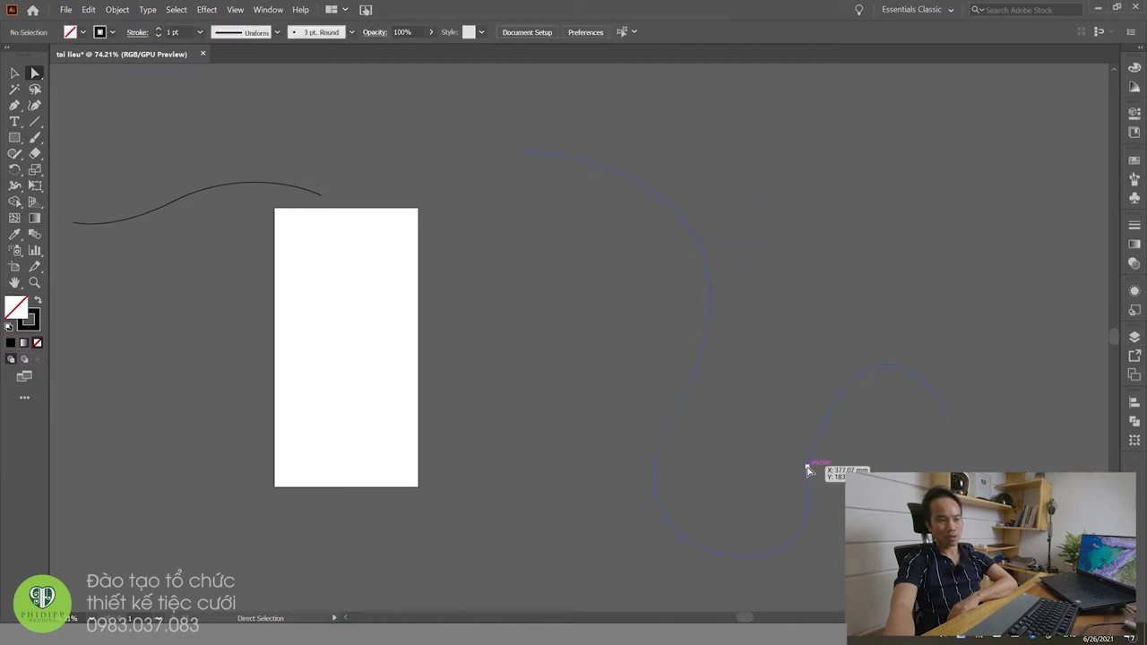
{"action": "left_click", "coordinate": [127, 33]}
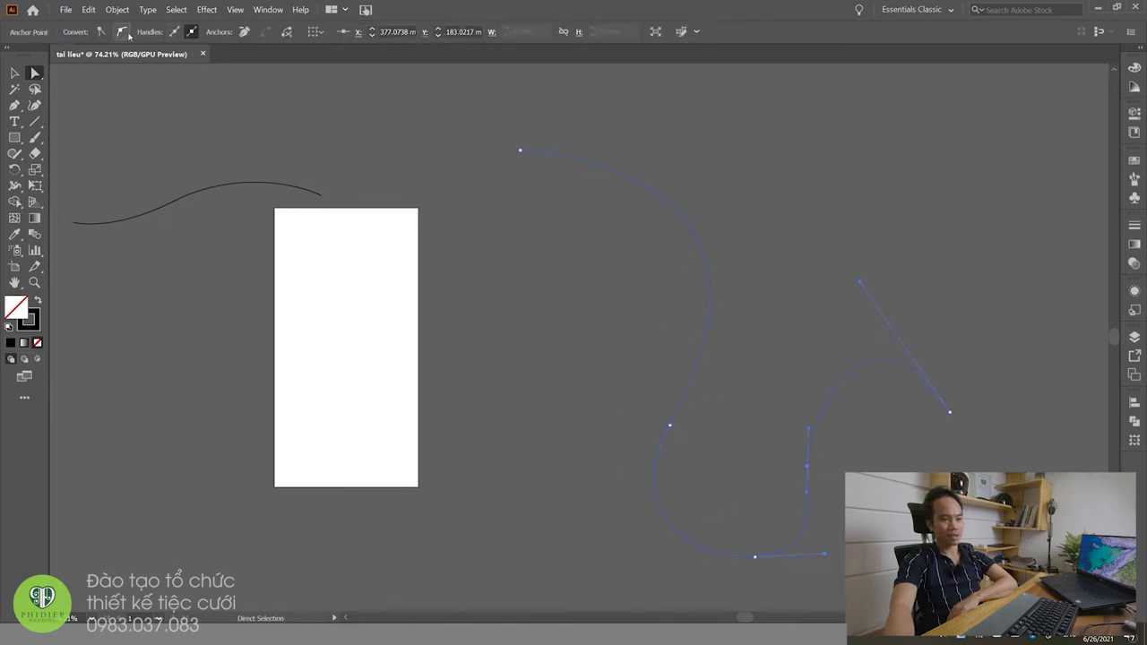
{"action": "left_click_drag", "start_coordinate": [807, 493], "coordinate": [812, 515]}
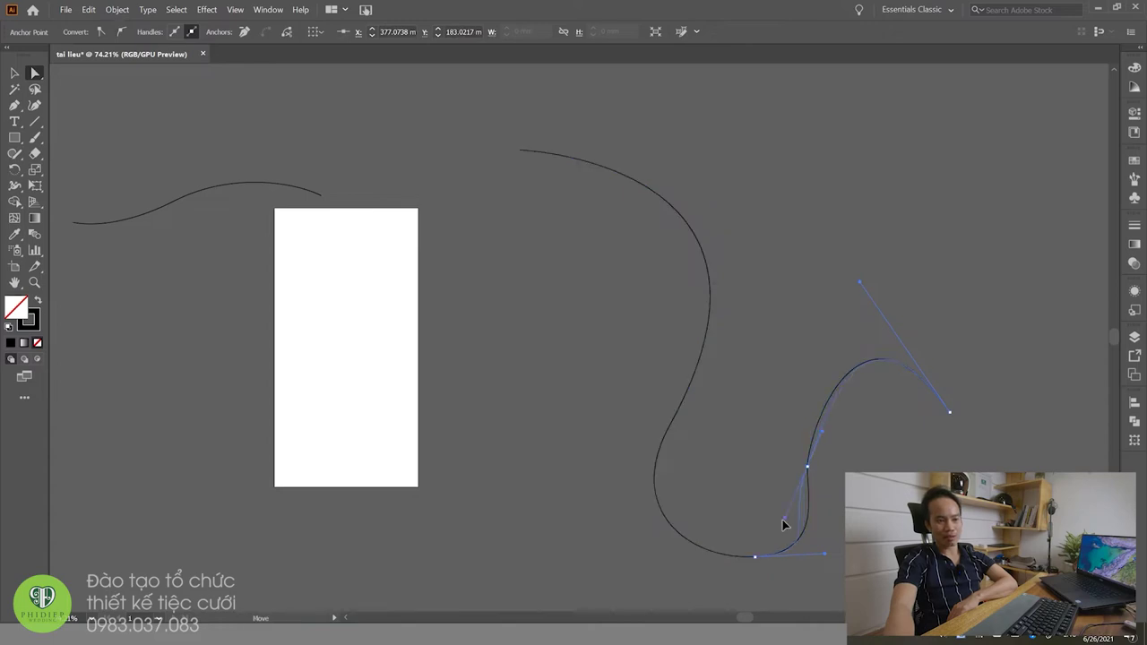
{"action": "left_click_drag", "start_coordinate": [804, 433], "coordinate": [781, 408]}
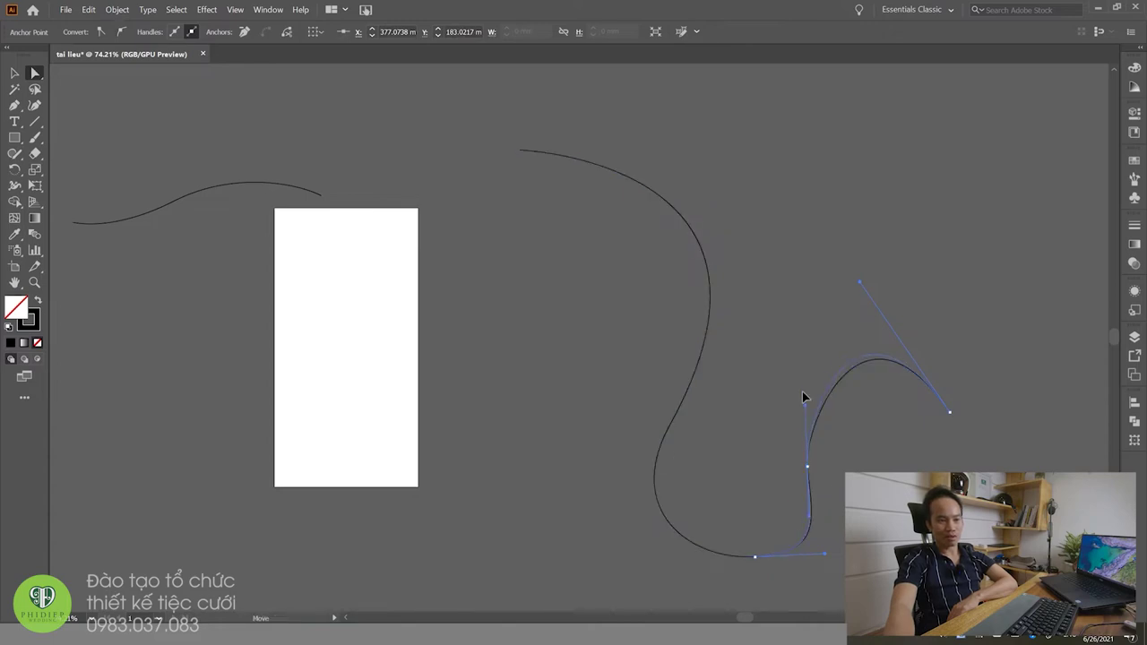
{"action": "left_click_drag", "start_coordinate": [827, 516], "coordinate": [830, 532]}
{"action": "left_click_drag", "start_coordinate": [784, 406], "coordinate": [780, 370]}
Step: Move the bottom point down-left and turn the left bend back into a sharp corner
{"action": "left_click", "coordinate": [770, 558]}
{"action": "left_click_drag", "start_coordinate": [758, 558], "coordinate": [730, 573]}
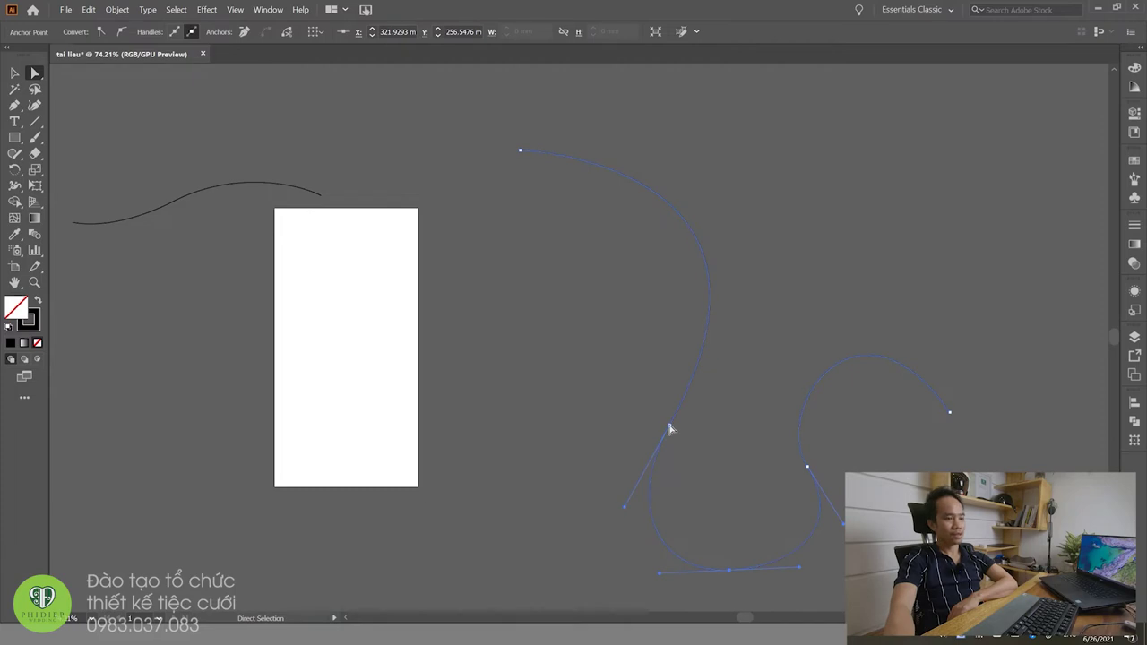
{"action": "left_click", "coordinate": [670, 428]}
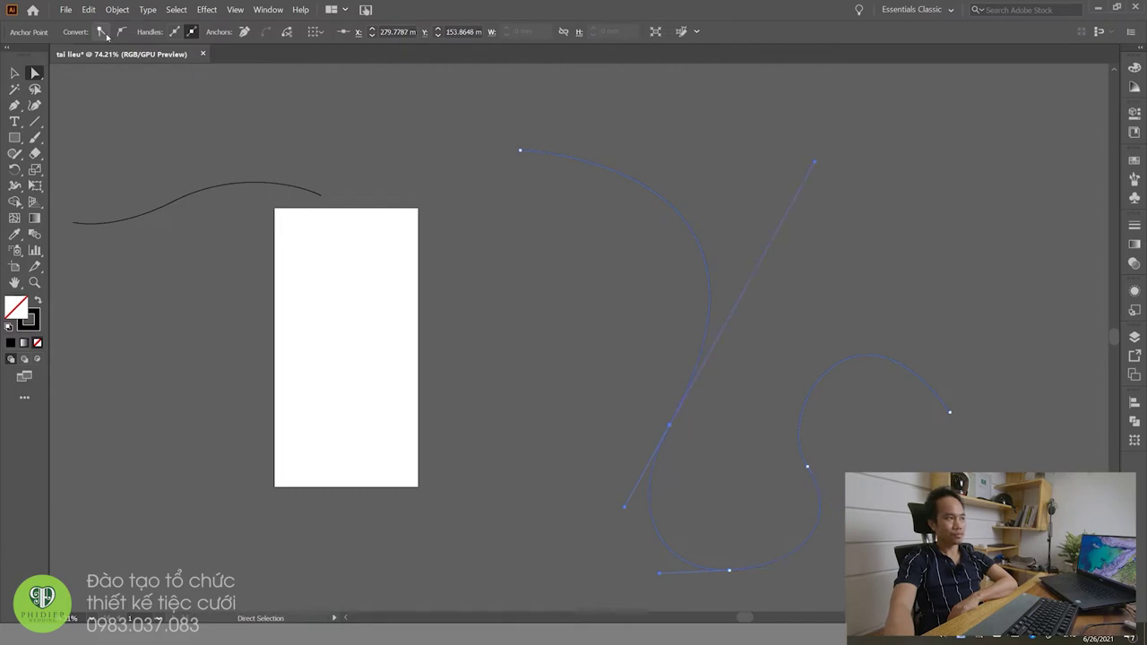
{"action": "left_click", "coordinate": [672, 428]}
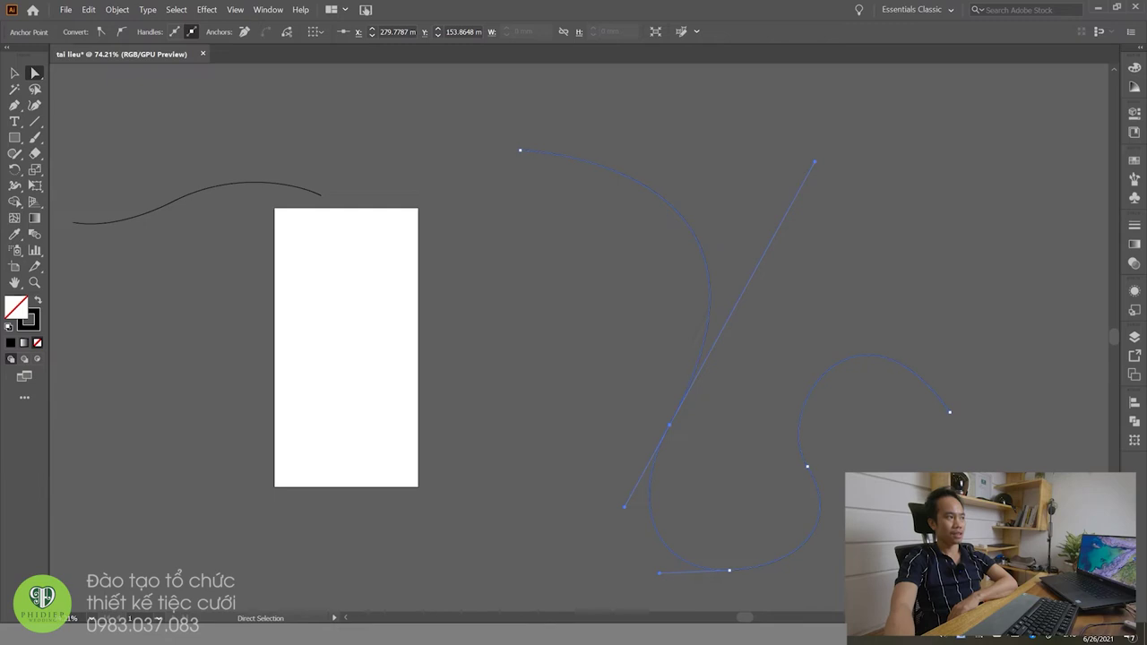
{"action": "left_click", "coordinate": [102, 31]}
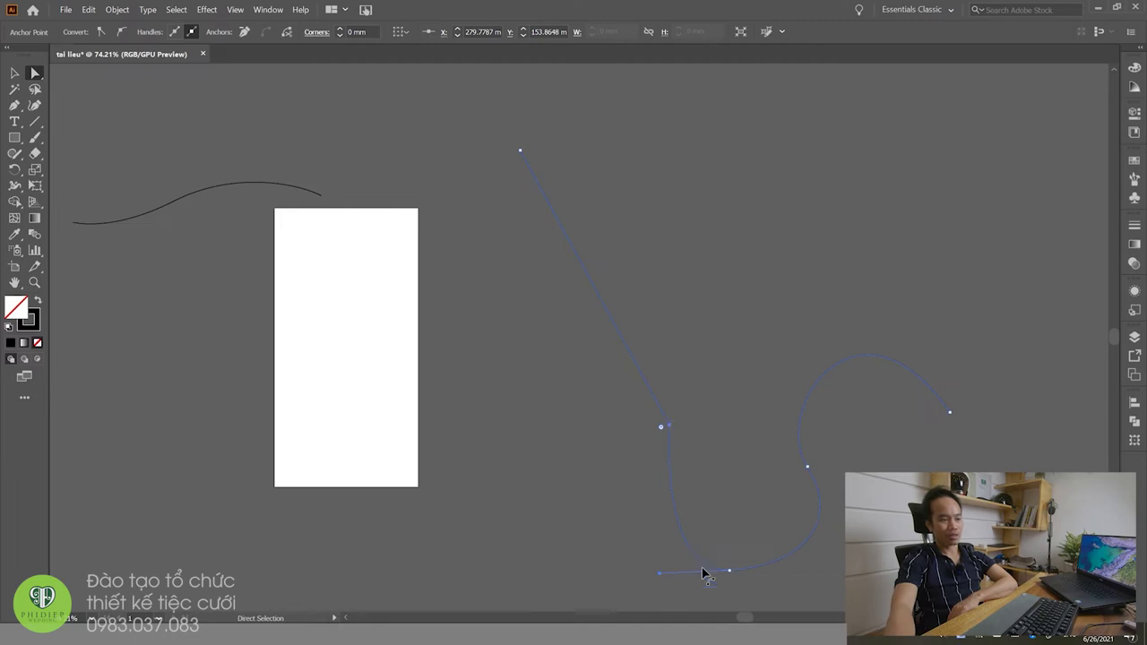
Step: Convert the bottom point to a sharp corner, nudge the lower-right bend, leaving a straight-edged zigzag
{"action": "left_click_drag", "start_coordinate": [730, 573], "coordinate": [733, 564]}
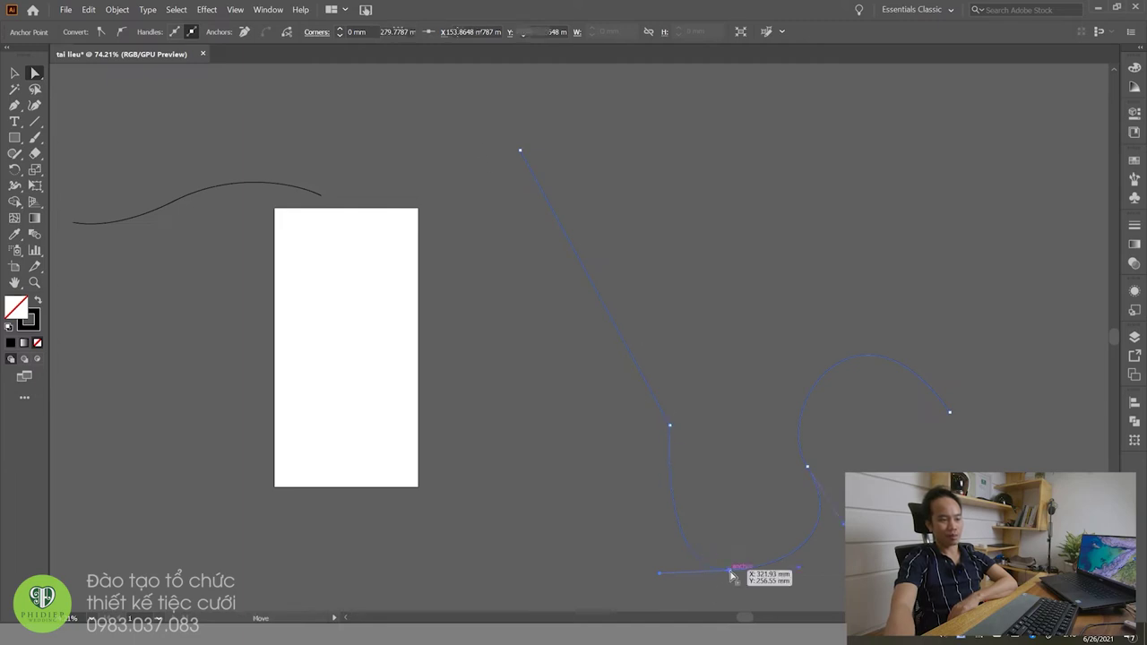
{"action": "left_click", "coordinate": [101, 34]}
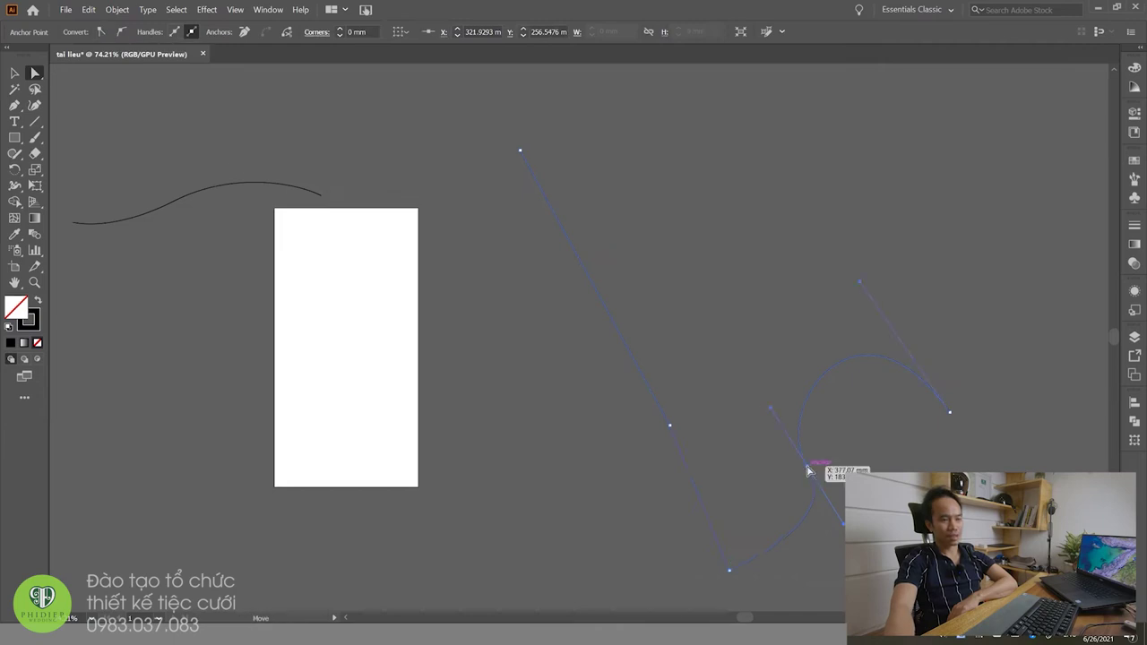
{"action": "left_click_drag", "start_coordinate": [812, 468], "coordinate": [800, 464]}
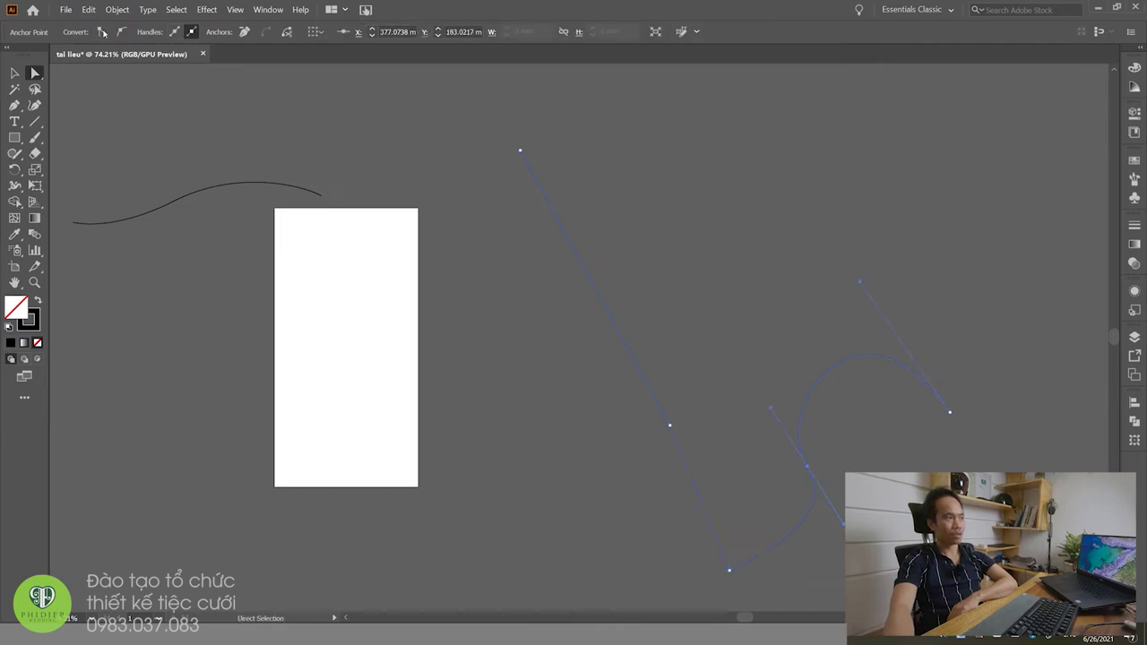
{"action": "left_click", "coordinate": [955, 419]}
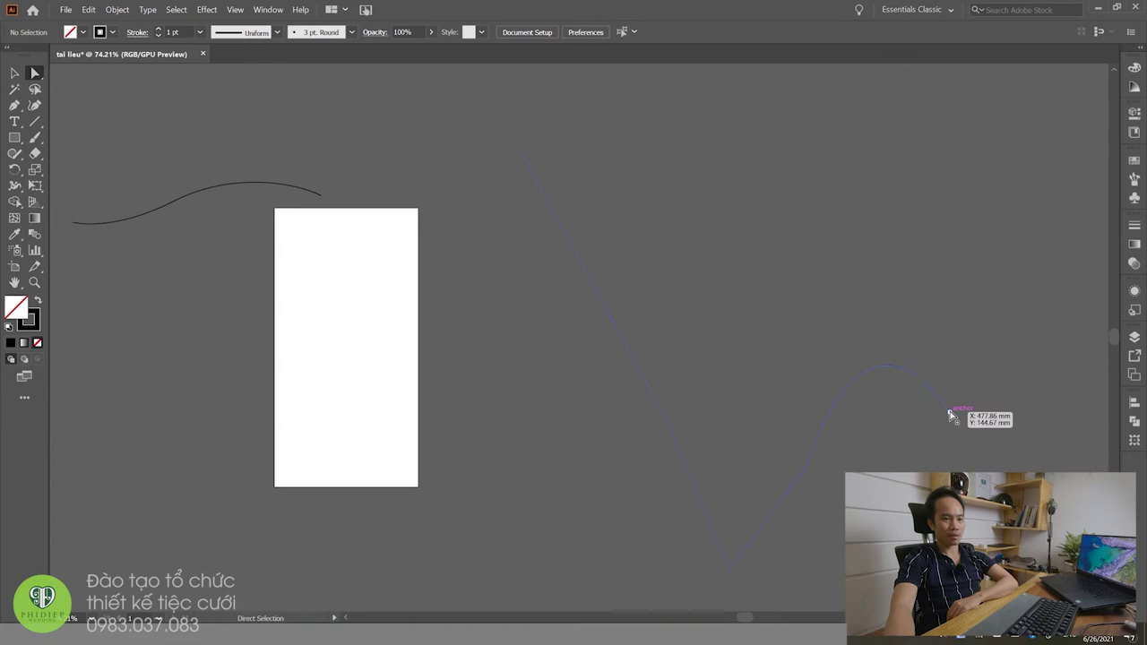
{"action": "left_click", "coordinate": [952, 416]}
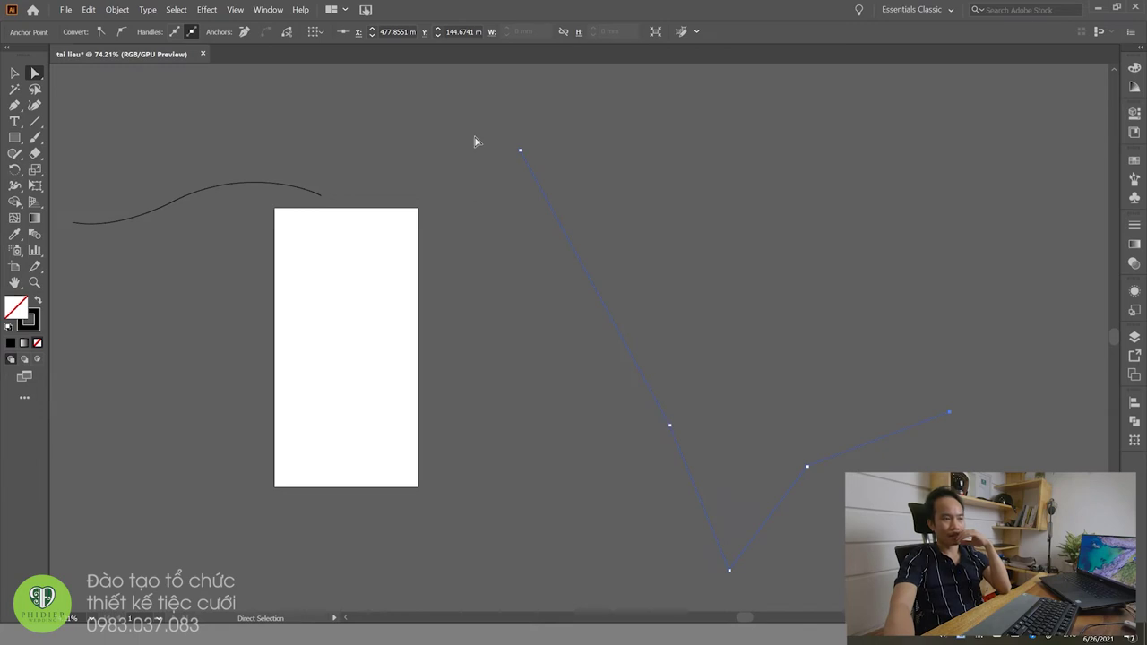
{"action": "scroll", "coordinate": [583, 341], "scroll_direction": "down", "scroll_amount": 1}
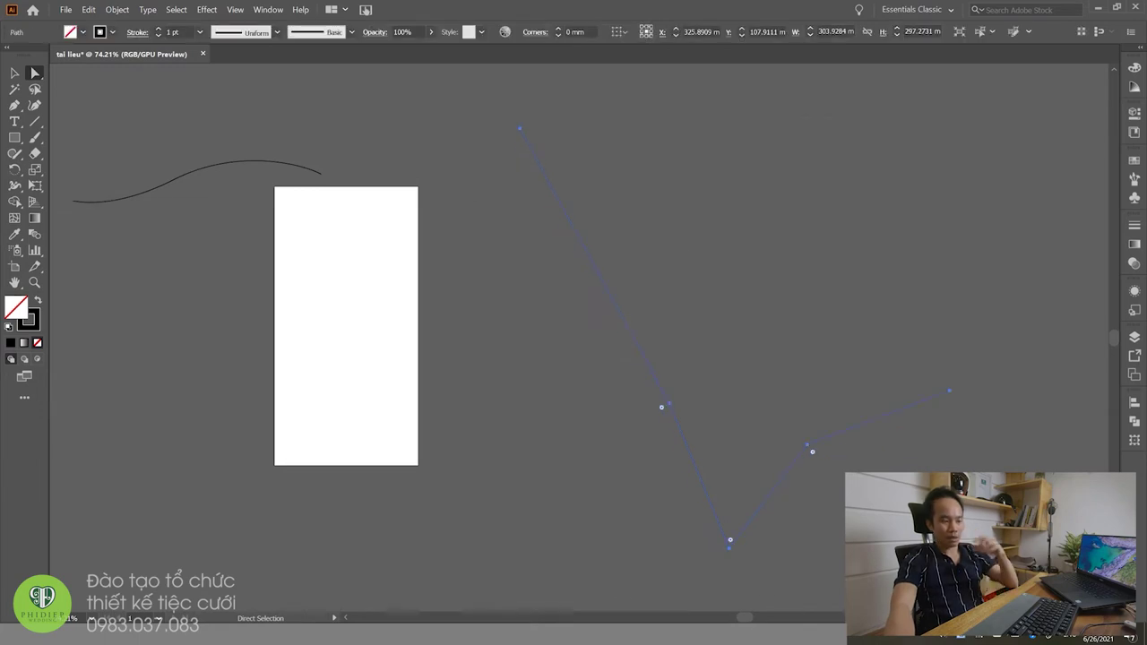
{"action": "left_click", "coordinate": [500, 108]}
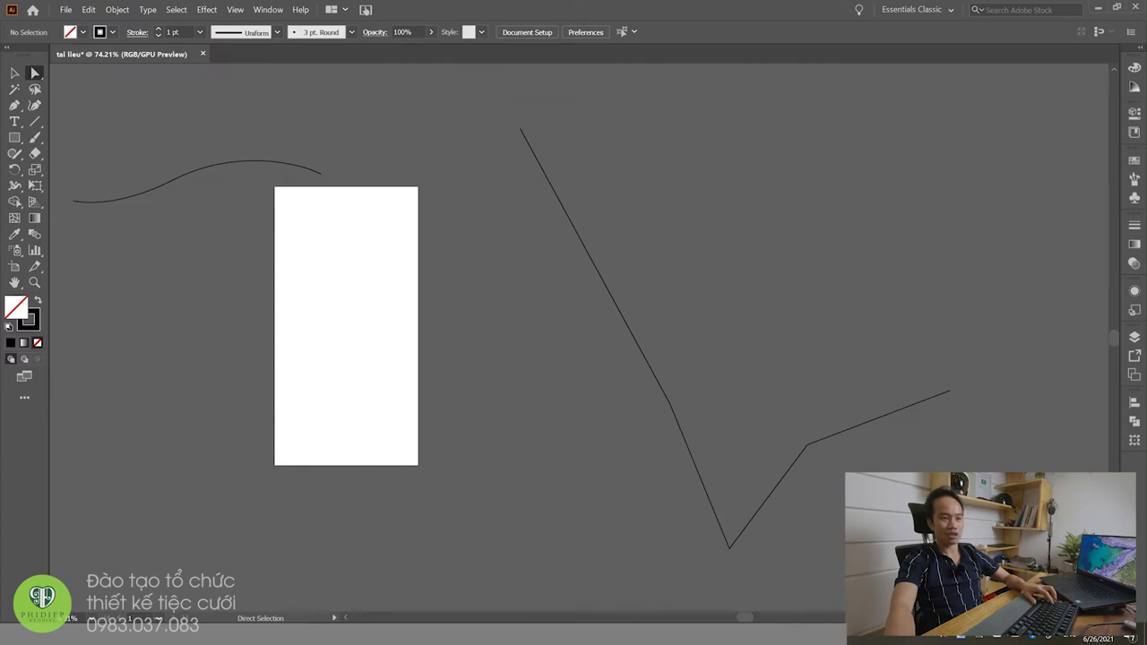
{"action": "left_click", "coordinate": [520, 128]}
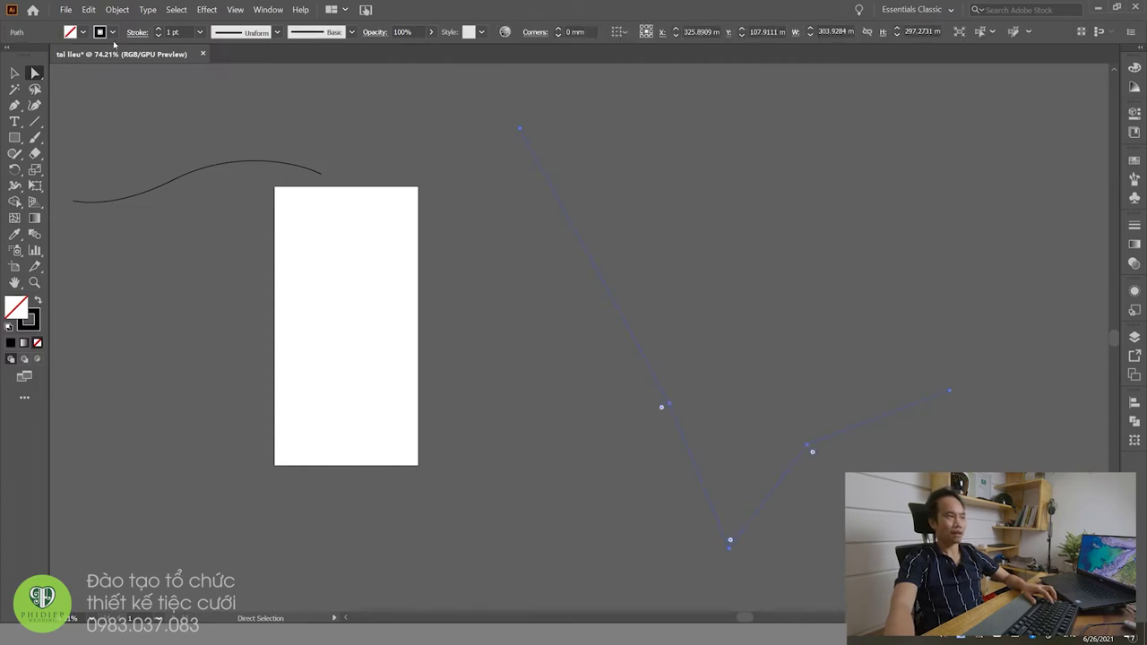
{"action": "left_click", "coordinate": [627, 241]}
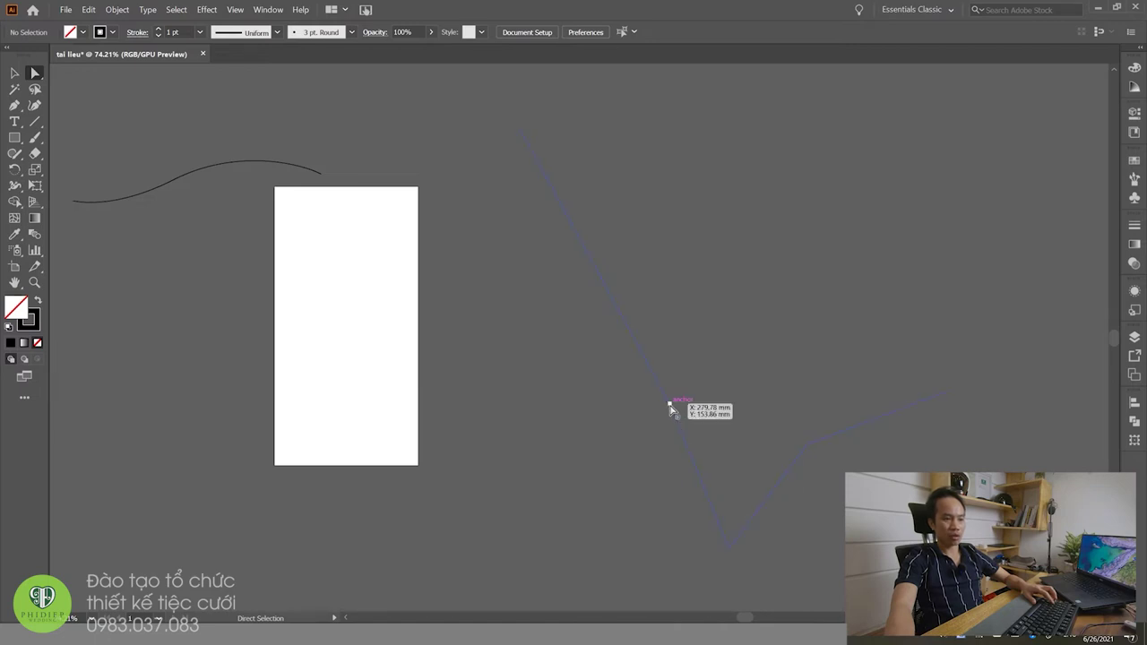
Step: Convert the zigzag's left bend, bottom, lower-right bend and right end anchors to smooth points
{"action": "left_click", "coordinate": [670, 408]}
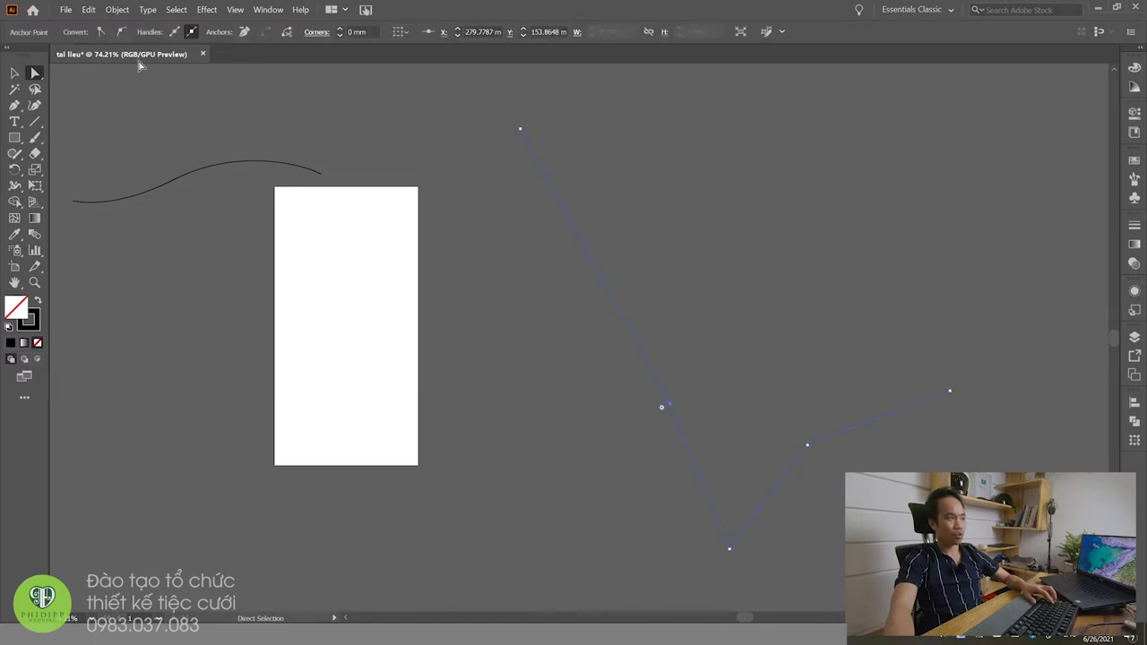
{"action": "left_click", "coordinate": [121, 32]}
{"action": "left_click", "coordinate": [728, 548]}
{"action": "left_click", "coordinate": [121, 32]}
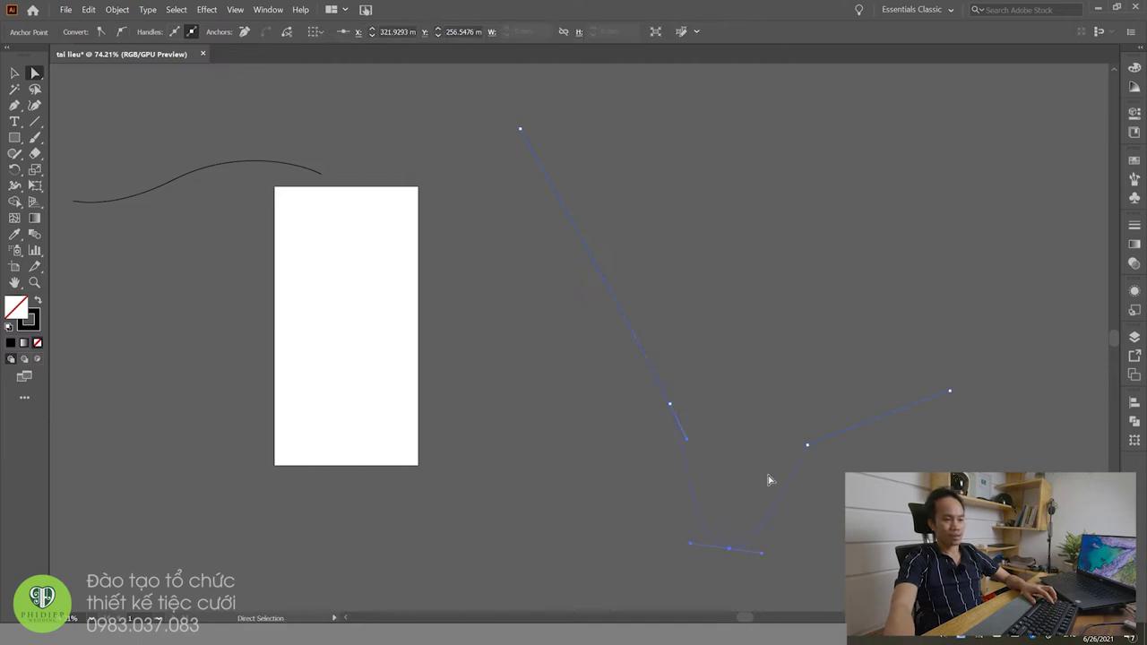
{"action": "left_click", "coordinate": [807, 446]}
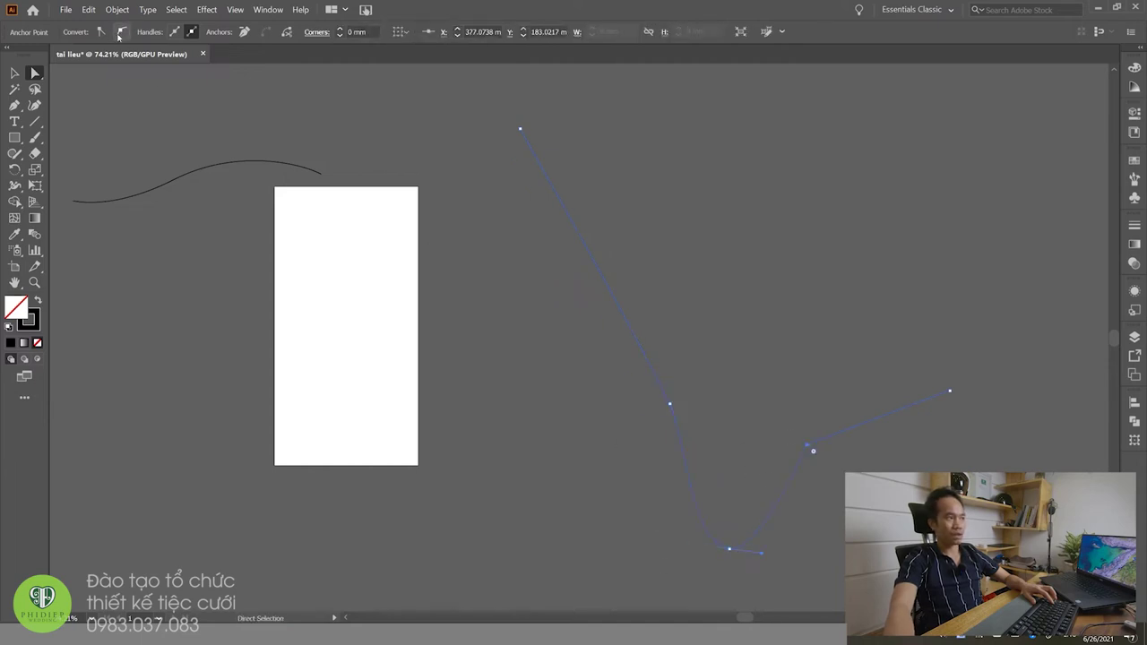
{"action": "left_click", "coordinate": [121, 31]}
{"action": "left_click", "coordinate": [951, 392]}
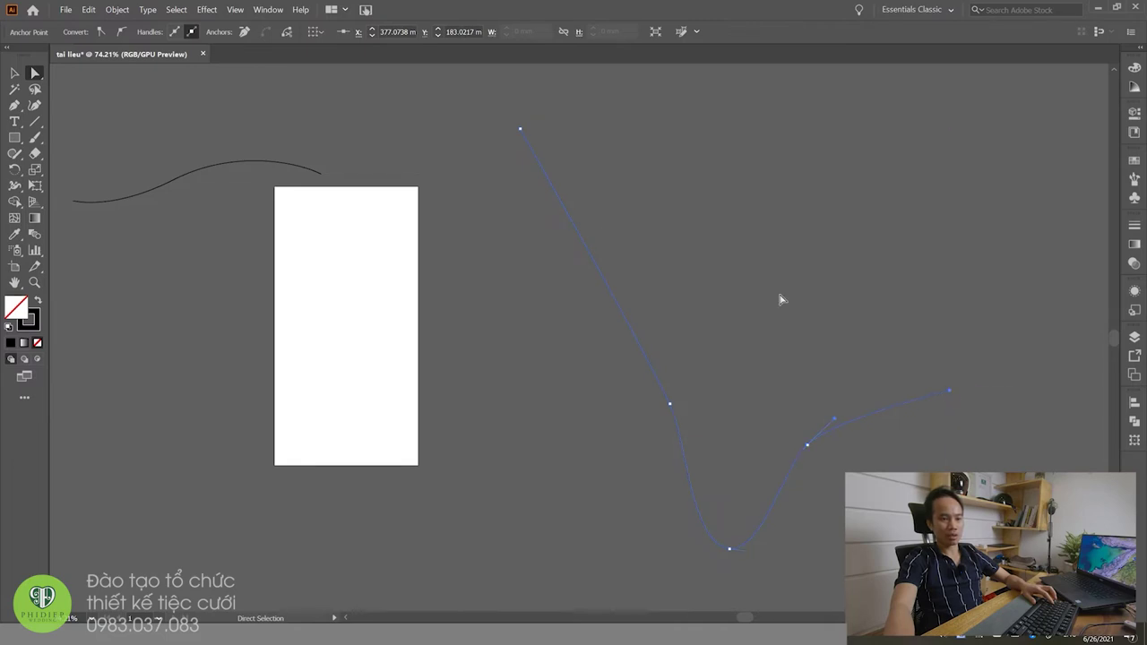
{"action": "left_click", "coordinate": [122, 31]}
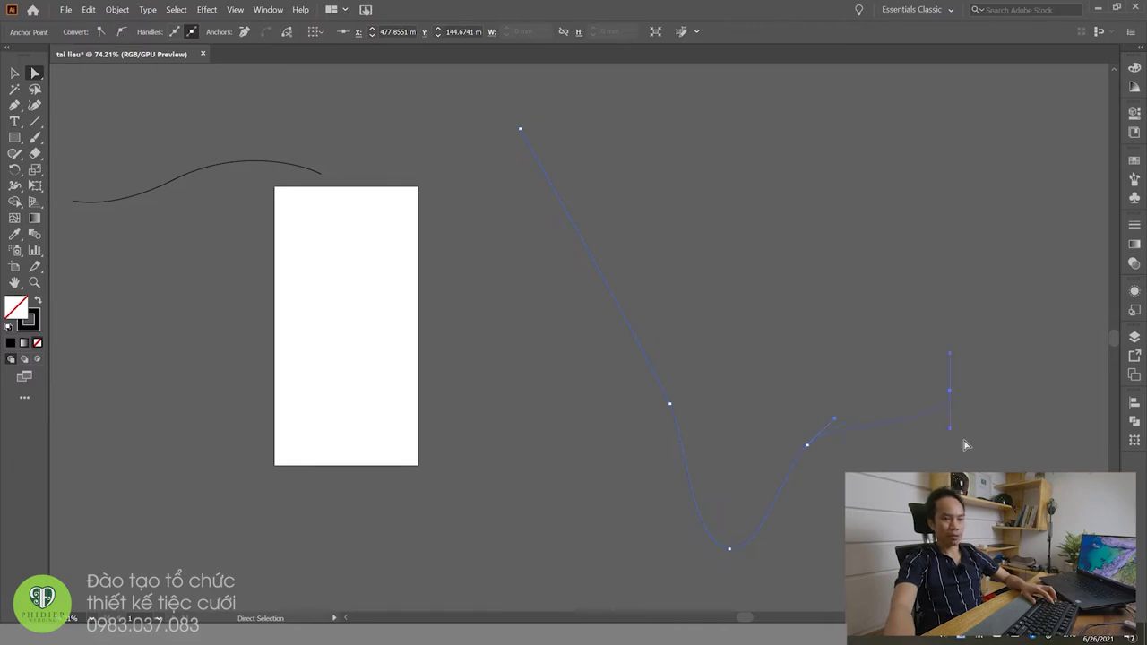
Step: Curl the path's top up-left, bow the upper segment right, and reshape around the bottom point
{"action": "left_click", "coordinate": [518, 129]}
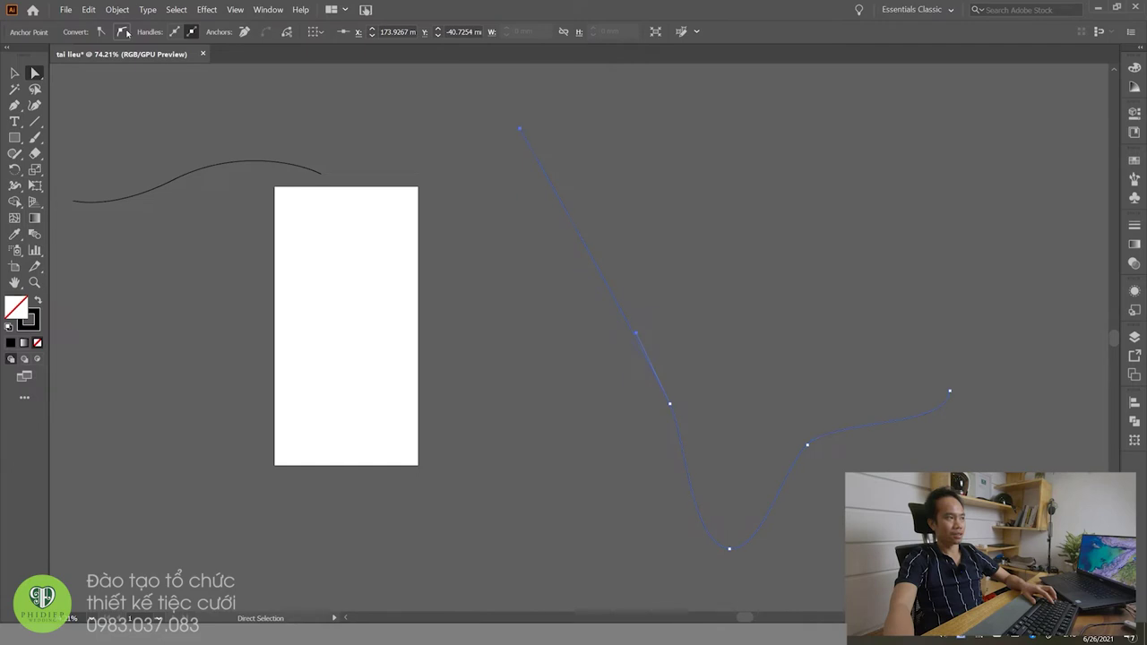
{"action": "left_click", "coordinate": [520, 207]}
{"action": "left_click_drag", "start_coordinate": [483, 216], "coordinate": [406, 187]}
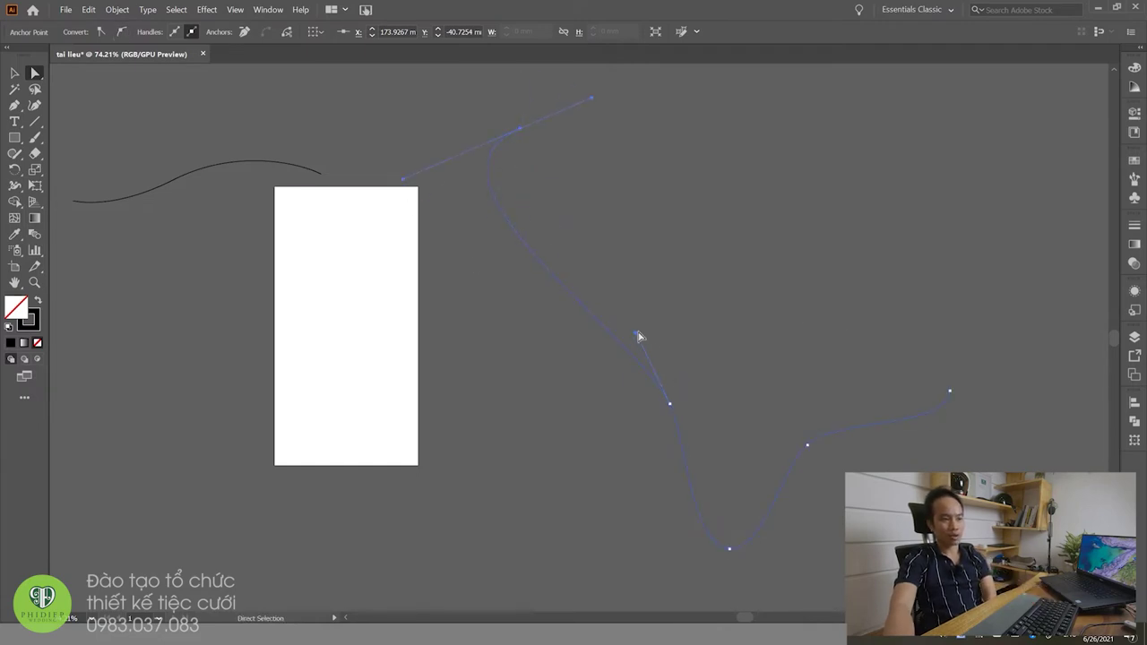
{"action": "left_click_drag", "start_coordinate": [638, 336], "coordinate": [707, 264]}
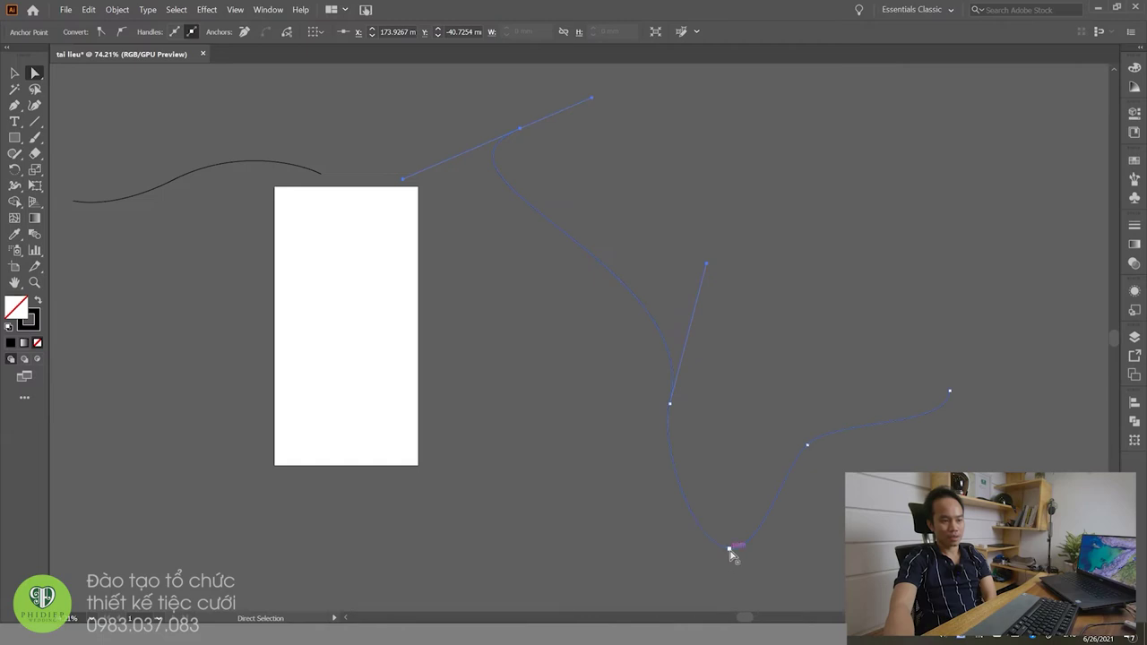
{"action": "left_click_drag", "start_coordinate": [731, 556], "coordinate": [808, 450]}
Step: Drag the lower-right bend's handles to curve the segments around it
{"action": "left_click", "coordinate": [808, 449]}
{"action": "left_click", "coordinate": [789, 469]}
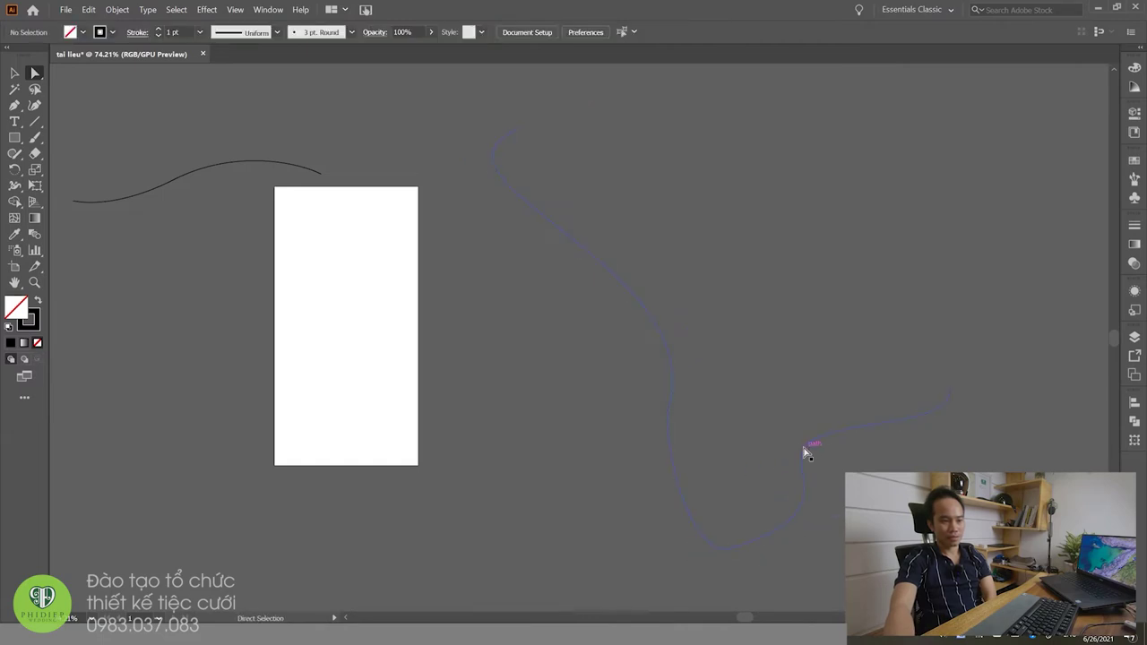
{"action": "left_click", "coordinate": [803, 457]}
{"action": "mouse_move", "coordinate": [782, 468]}
{"action": "left_mouse_down"}
{"action": "mouse_move", "coordinate": [724, 499]}
{"action": "mouse_move", "coordinate": [697, 451]}
{"action": "left_mouse_up"}
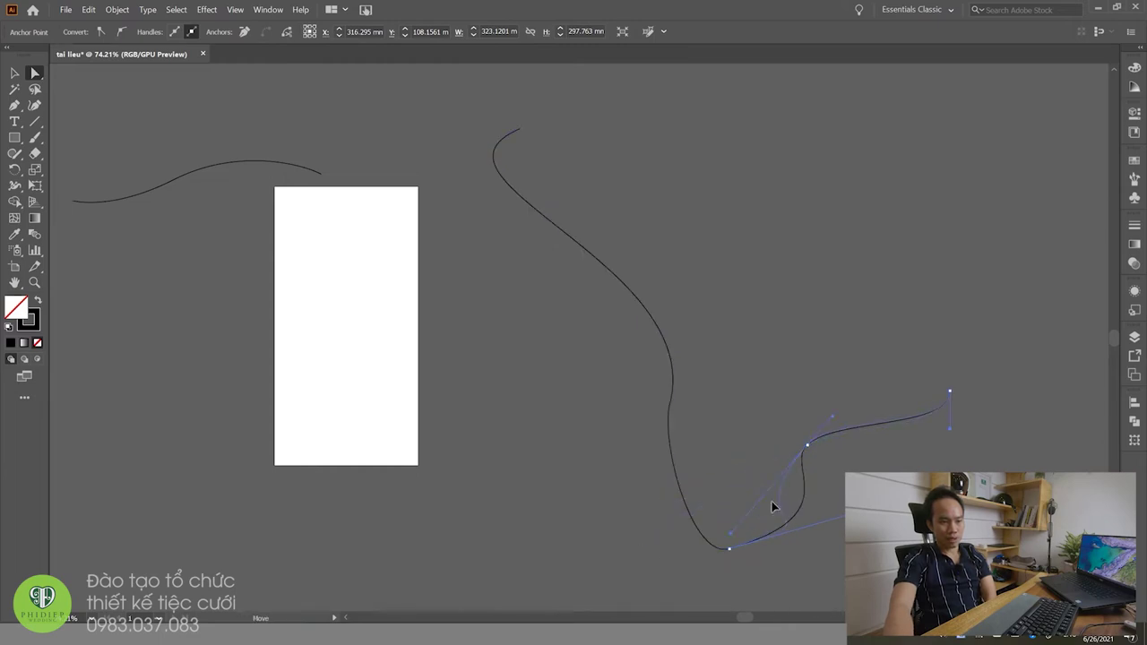
{"action": "scroll", "coordinate": [457, 400], "scroll_direction": "down", "scroll_amount": 1}
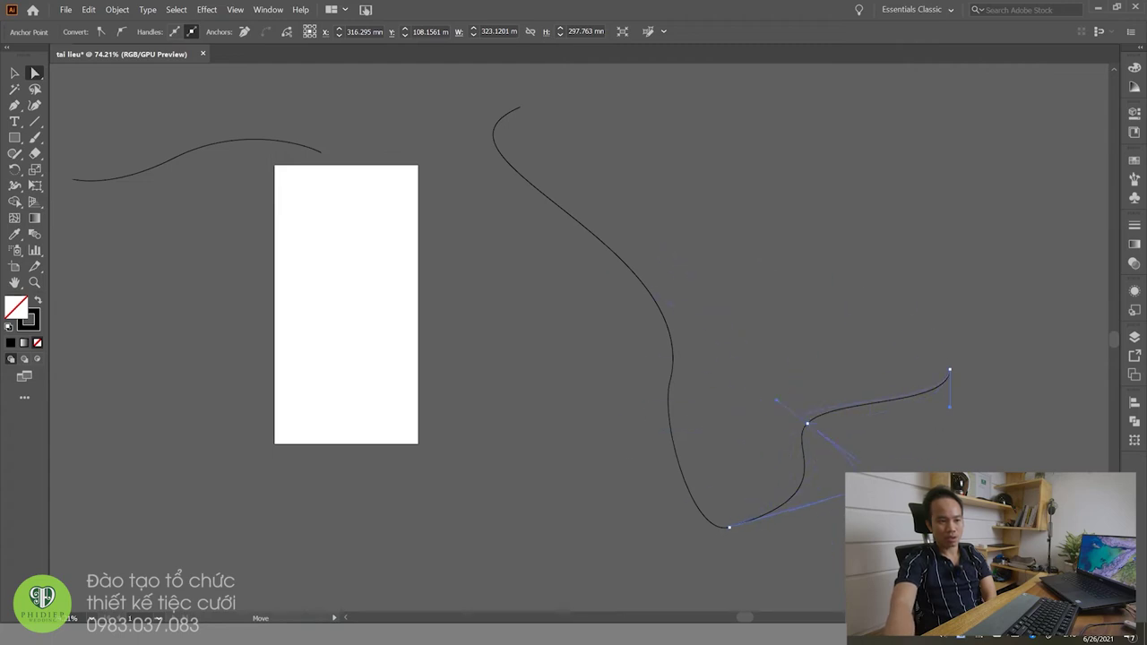
{"action": "left_click_drag", "start_coordinate": [860, 466], "coordinate": [1009, 377]}
Step: Drag the end anchor's handle to bend the curve's end into an arc, then deselect
{"action": "left_click", "coordinate": [948, 370]}
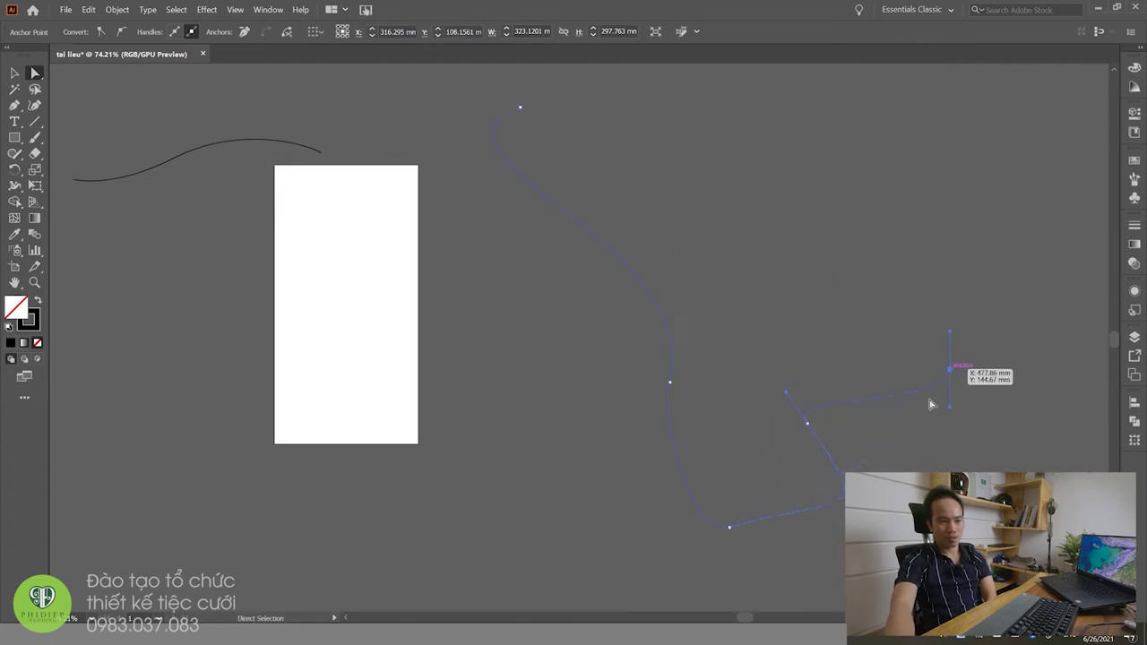
{"action": "left_click_drag", "start_coordinate": [953, 411], "coordinate": [883, 252]}
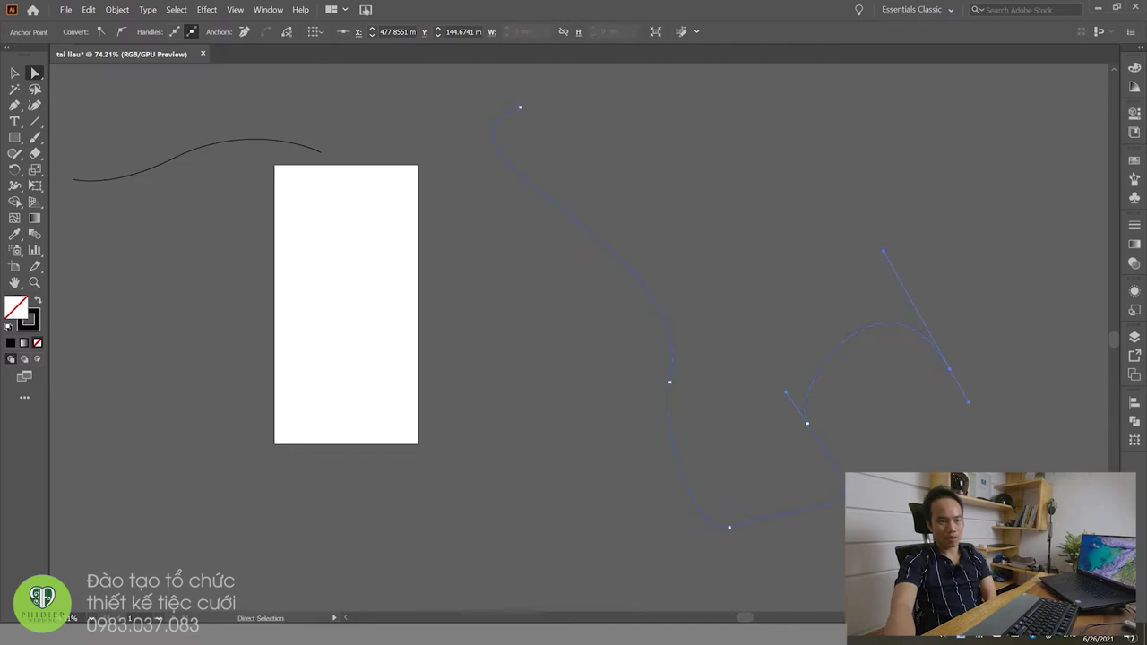
{"action": "left_click", "coordinate": [758, 299]}
{"action": "left_click_drag", "start_coordinate": [825, 431], "coordinate": [745, 463]}
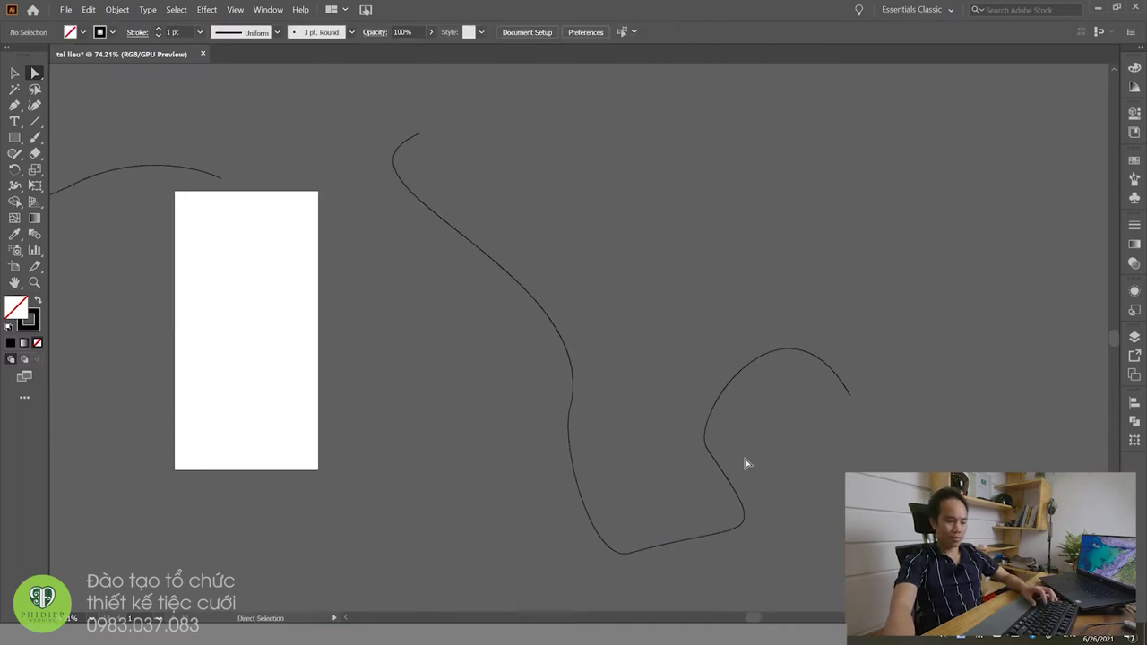
Step: Zoom out, select the small top-left curve and the large winding curve, and delete both
{"action": "left_click", "coordinate": [753, 453], "text": "alt"}
{"action": "left_click_drag", "start_coordinate": [592, 371], "coordinate": [499, 397]}
{"action": "key", "text": "v"}
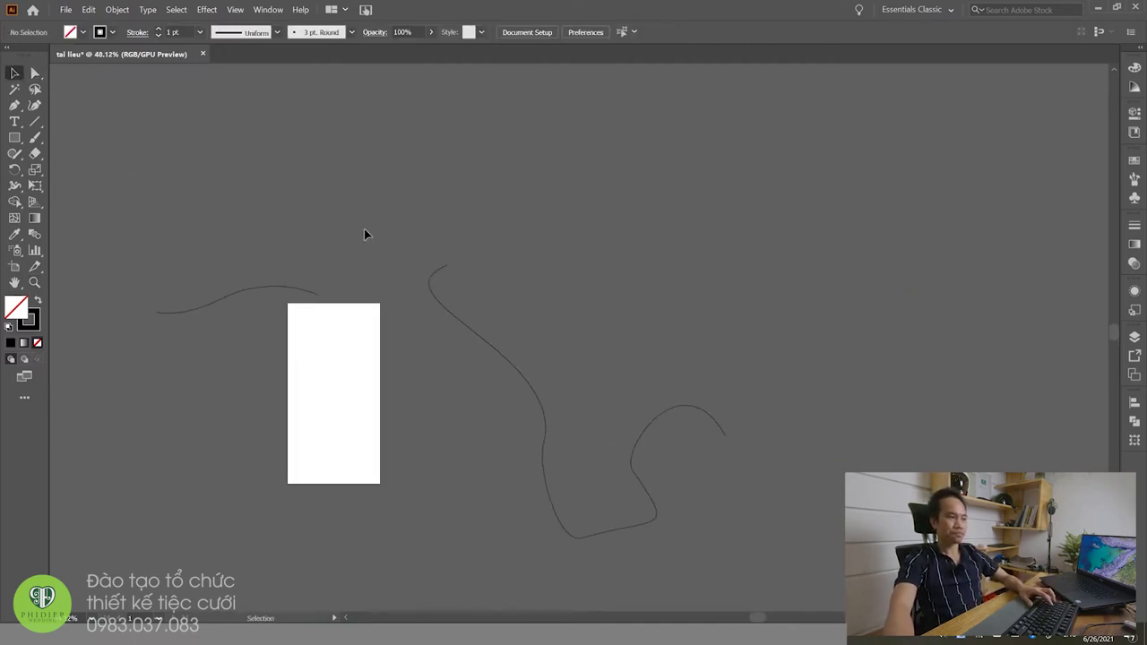
{"action": "left_click_drag", "start_coordinate": [364, 228], "coordinate": [265, 428]}
{"action": "left_click_drag", "start_coordinate": [364, 225], "coordinate": [724, 567]}
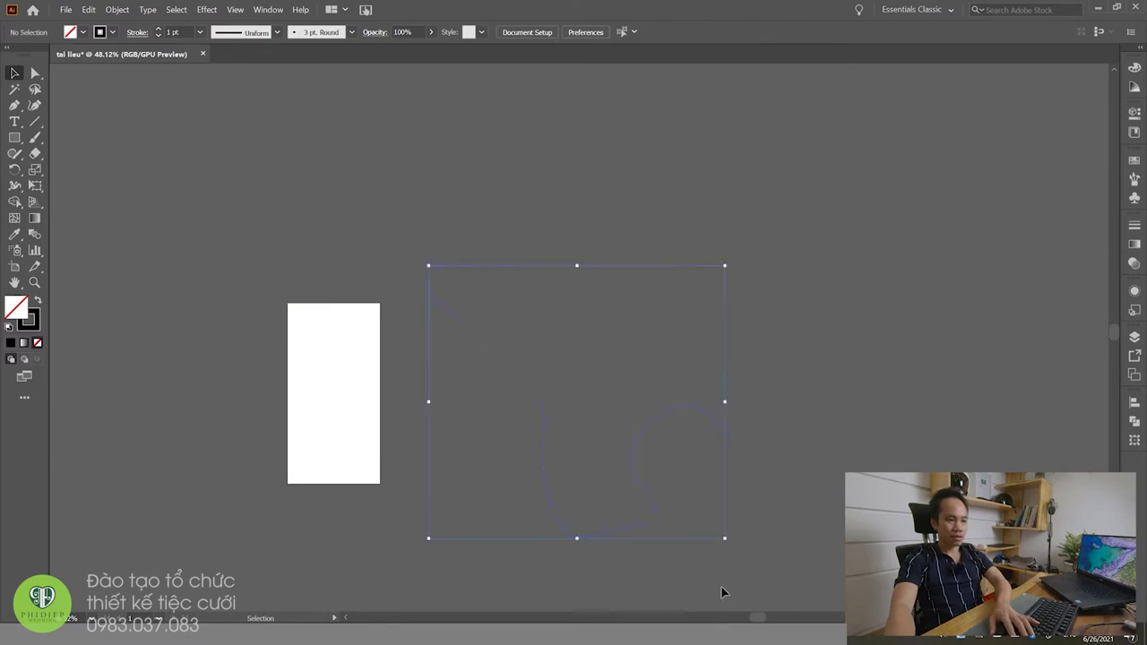
{"action": "key", "text": "Delete"}
{"action": "key", "text": "p"}
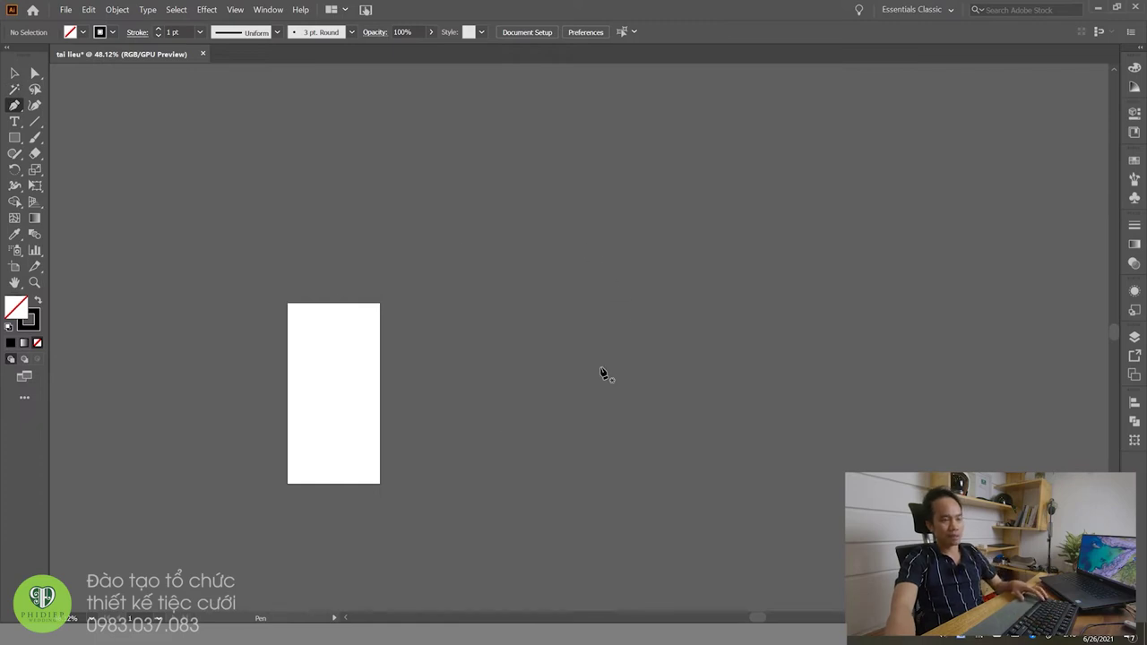
Step: Start a Pen path with smooth anchors looping up-left, then arching right and down
{"action": "left_click", "coordinate": [619, 432]}
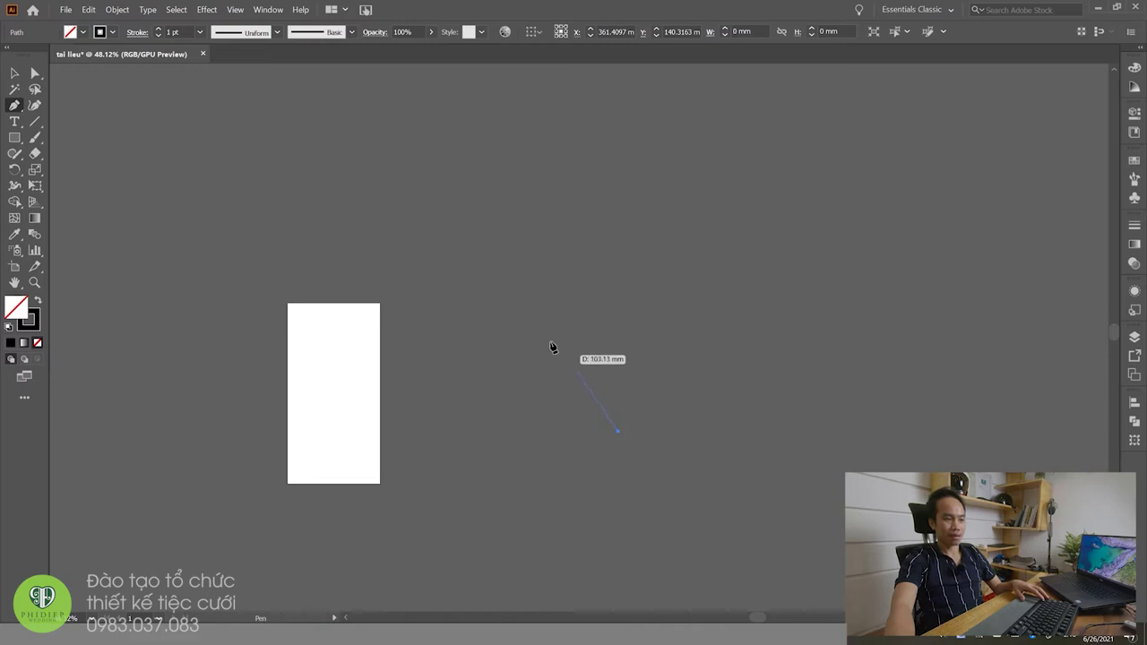
{"action": "mouse_move", "coordinate": [526, 273]}
{"action": "left_mouse_down"}
{"action": "mouse_move", "coordinate": [545, 215]}
{"action": "mouse_move", "coordinate": [514, 180]}
{"action": "left_mouse_up"}
{"action": "left_click_drag", "start_coordinate": [616, 349], "coordinate": [508, 206]}
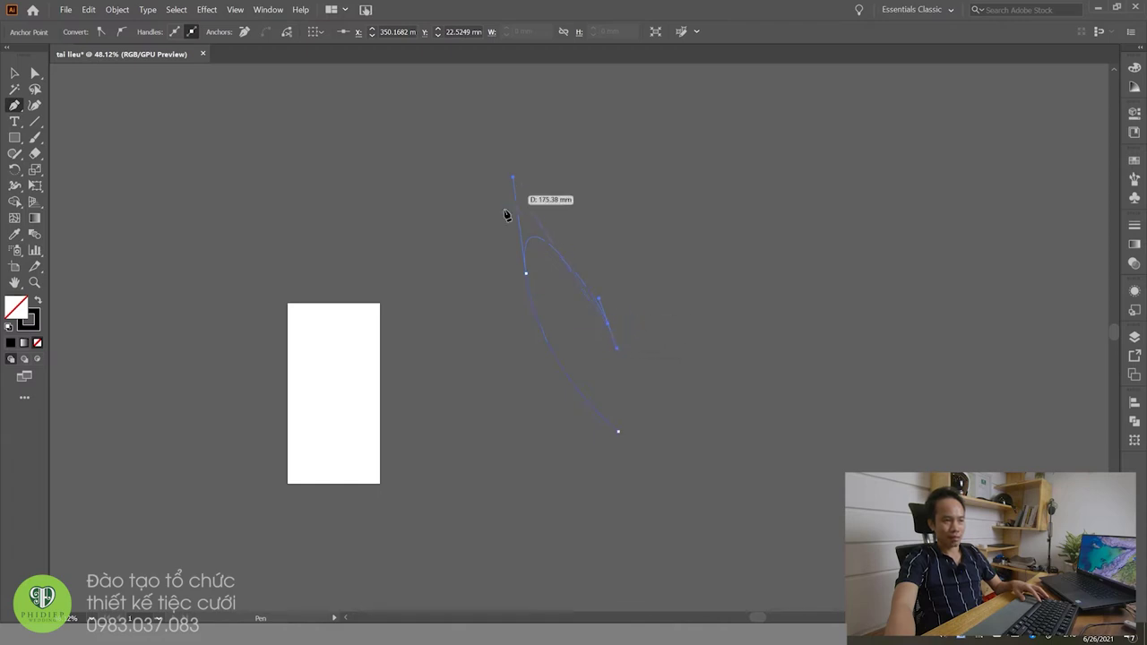
{"action": "mouse_move", "coordinate": [508, 206]}
{"action": "left_mouse_down"}
{"action": "mouse_move", "coordinate": [551, 332]}
{"action": "mouse_move", "coordinate": [654, 235]}
{"action": "mouse_move", "coordinate": [630, 150]}
{"action": "left_mouse_up"}
{"action": "left_click_drag", "start_coordinate": [797, 178], "coordinate": [799, 230]}
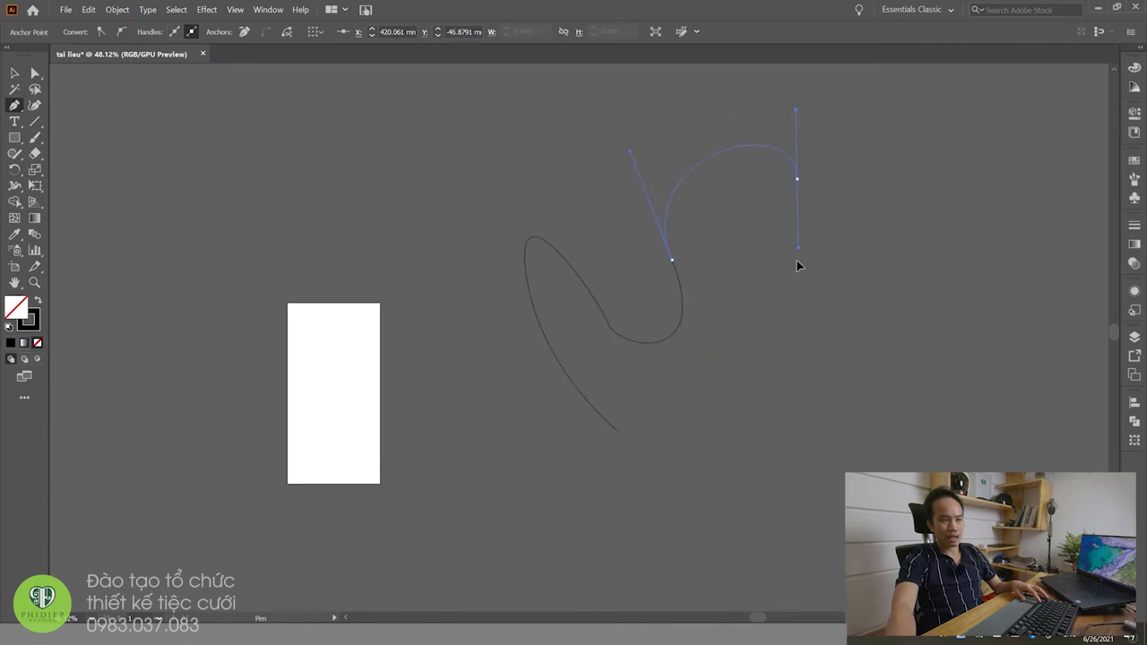
{"action": "left_click_drag", "start_coordinate": [942, 400], "coordinate": [996, 257]}
{"action": "left_click_drag", "start_coordinate": [1064, 282], "coordinate": [1092, 316]}
{"action": "mouse_move", "coordinate": [1075, 448]}
{"action": "left_mouse_down"}
{"action": "mouse_move", "coordinate": [984, 468]}
{"action": "mouse_move", "coordinate": [794, 387]}
{"action": "left_mouse_up"}
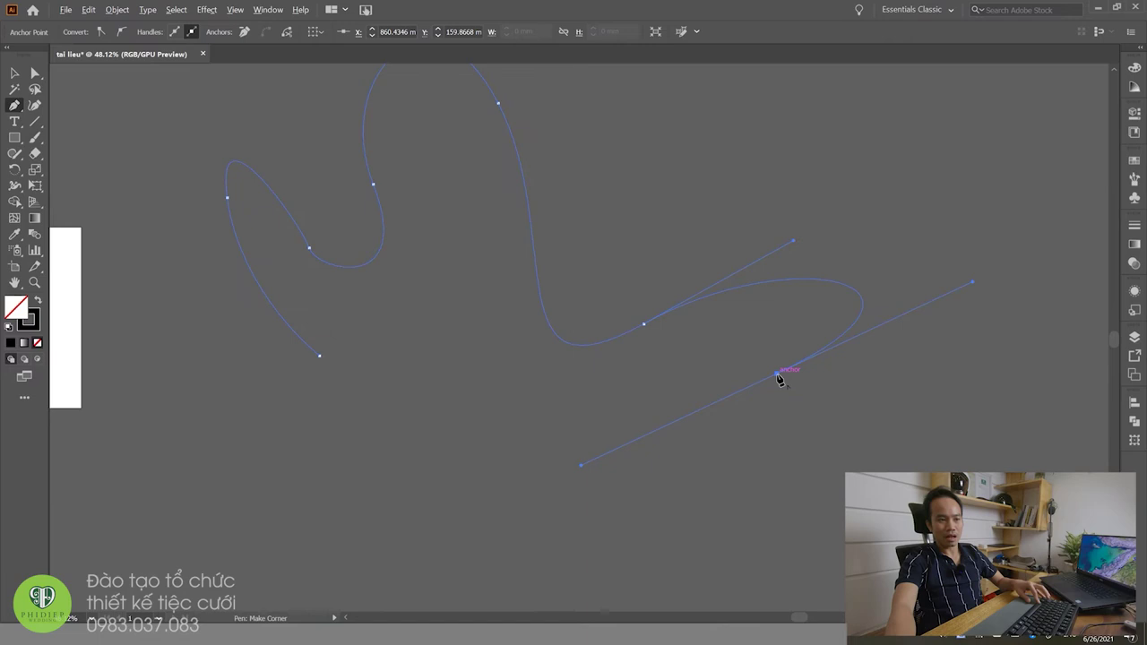
Step: Make the last anchor a corner, add sharp corners along the bottom, and a lower-left curve
{"action": "left_click", "coordinate": [778, 377], "text": "alt"}
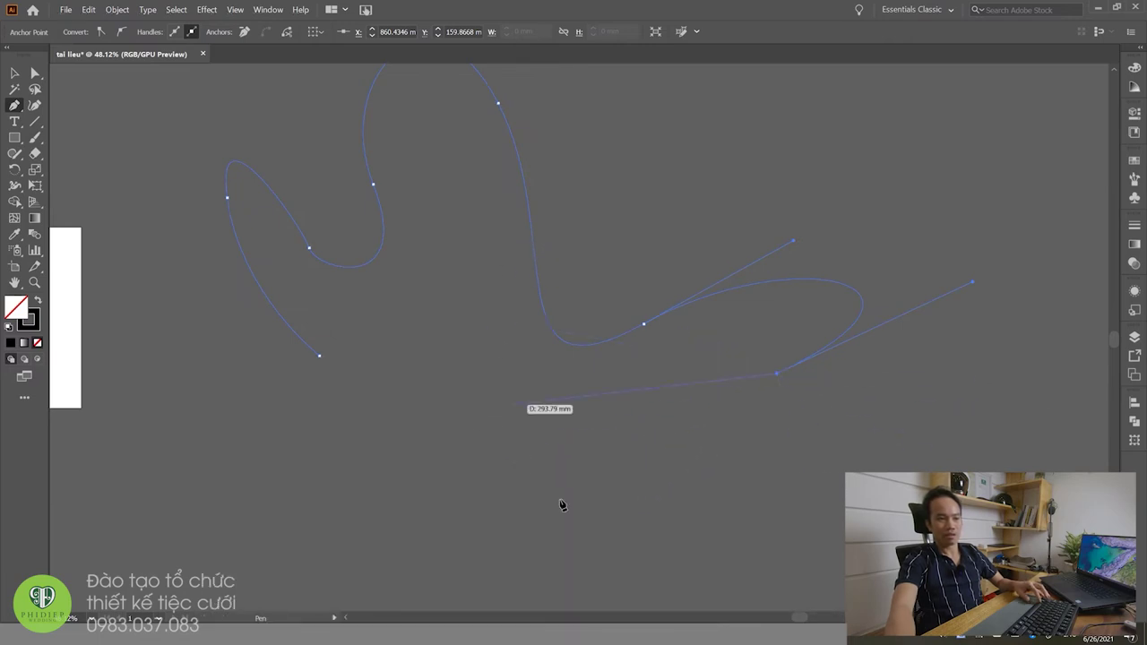
{"action": "left_click", "coordinate": [749, 527]}
{"action": "left_click", "coordinate": [381, 488]}
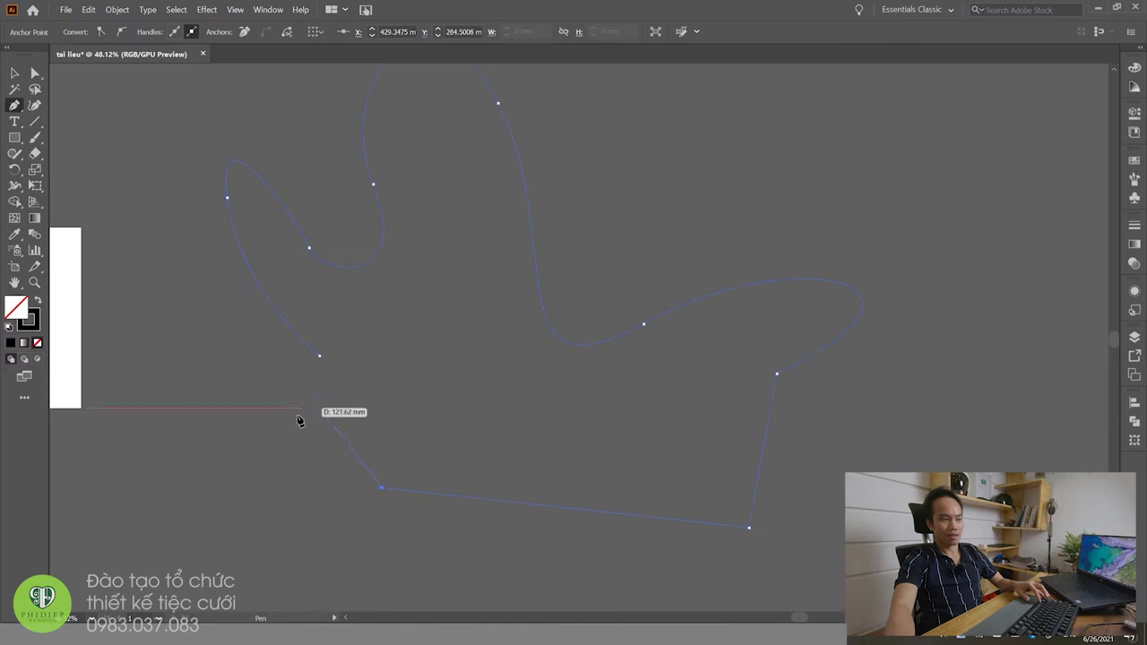
{"action": "left_click_drag", "start_coordinate": [298, 521], "coordinate": [236, 457]}
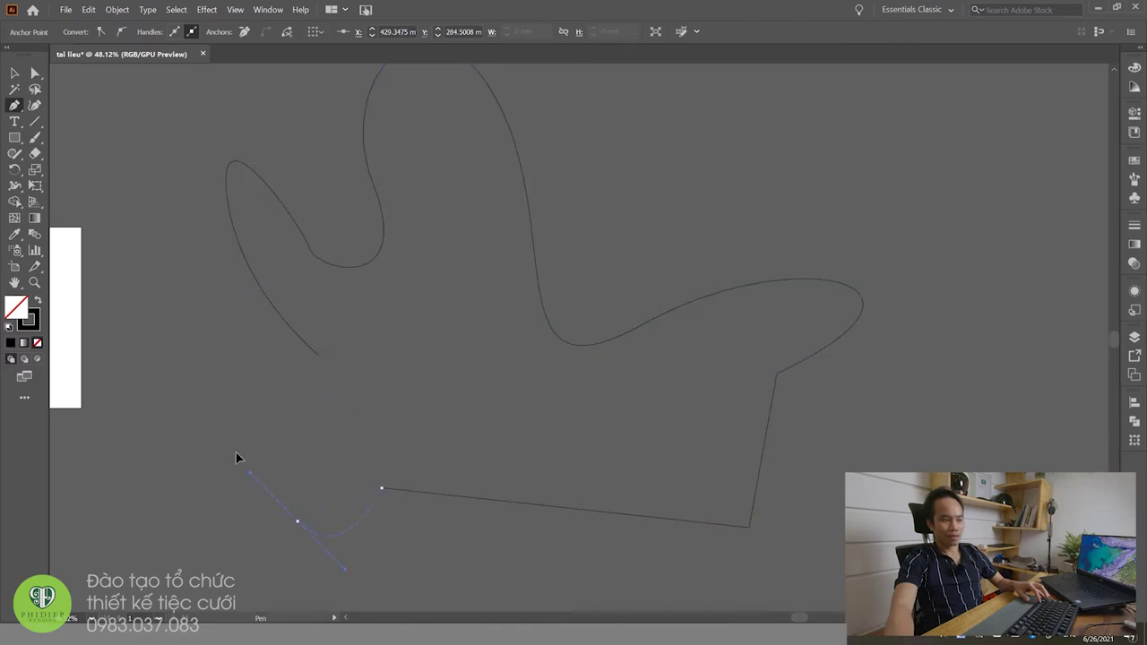
Step: Undo the misplaced anchor and add wavy smooth anchors across the lower left
{"action": "key", "text": "ctrl+z"}
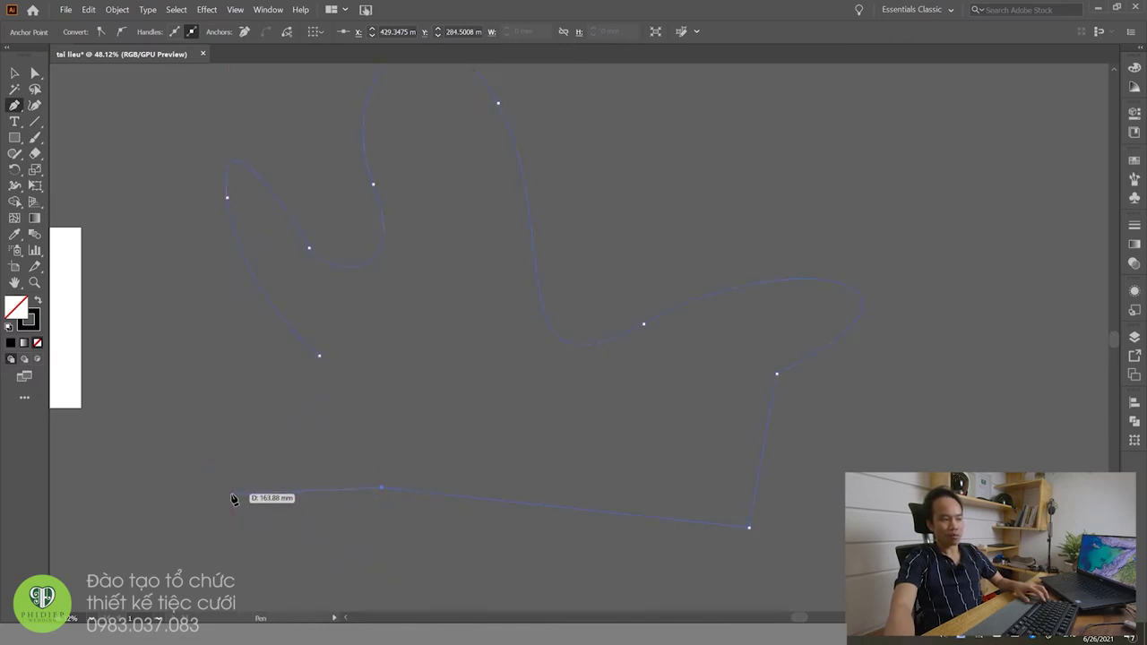
{"action": "left_click_drag", "start_coordinate": [207, 462], "coordinate": [199, 417]}
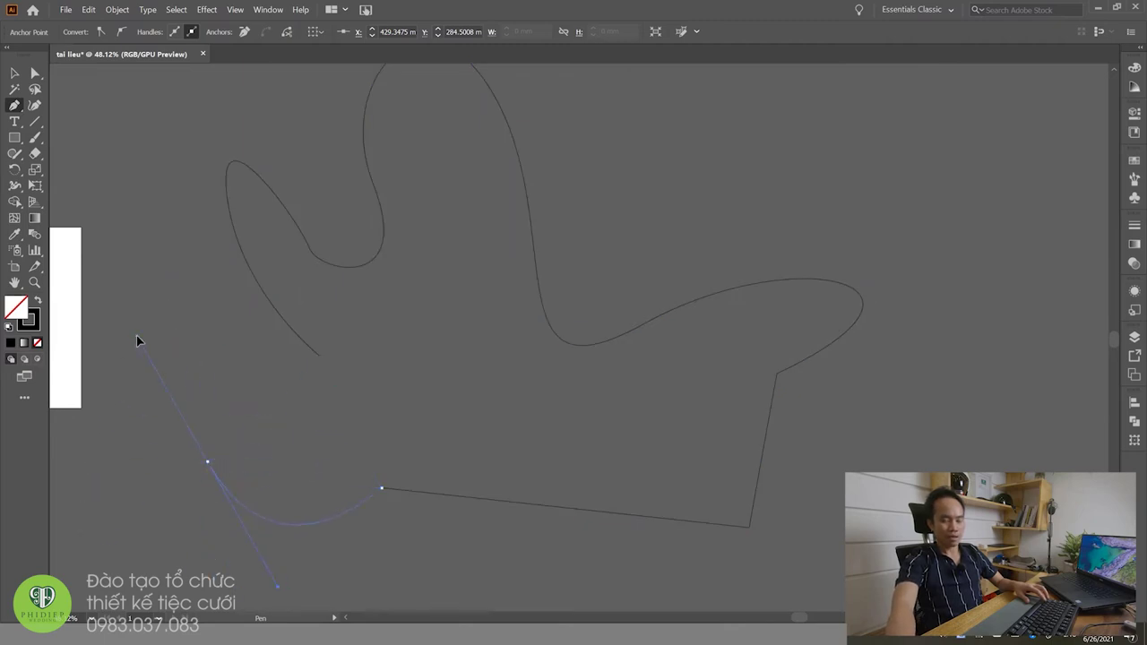
{"action": "left_click_drag", "start_coordinate": [136, 341], "coordinate": [143, 452]}
{"action": "left_click_drag", "start_coordinate": [369, 449], "coordinate": [383, 429]}
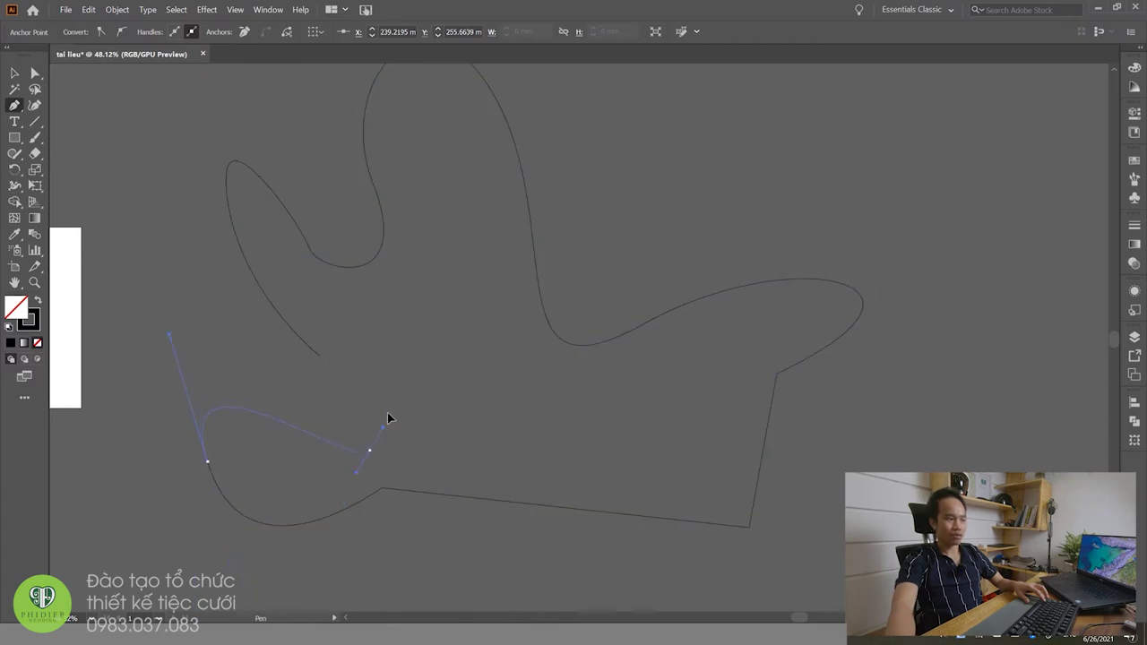
{"action": "mouse_move", "coordinate": [549, 450]}
{"action": "left_mouse_down"}
{"action": "mouse_move", "coordinate": [614, 408]}
{"action": "mouse_move", "coordinate": [418, 349]}
{"action": "left_mouse_up"}
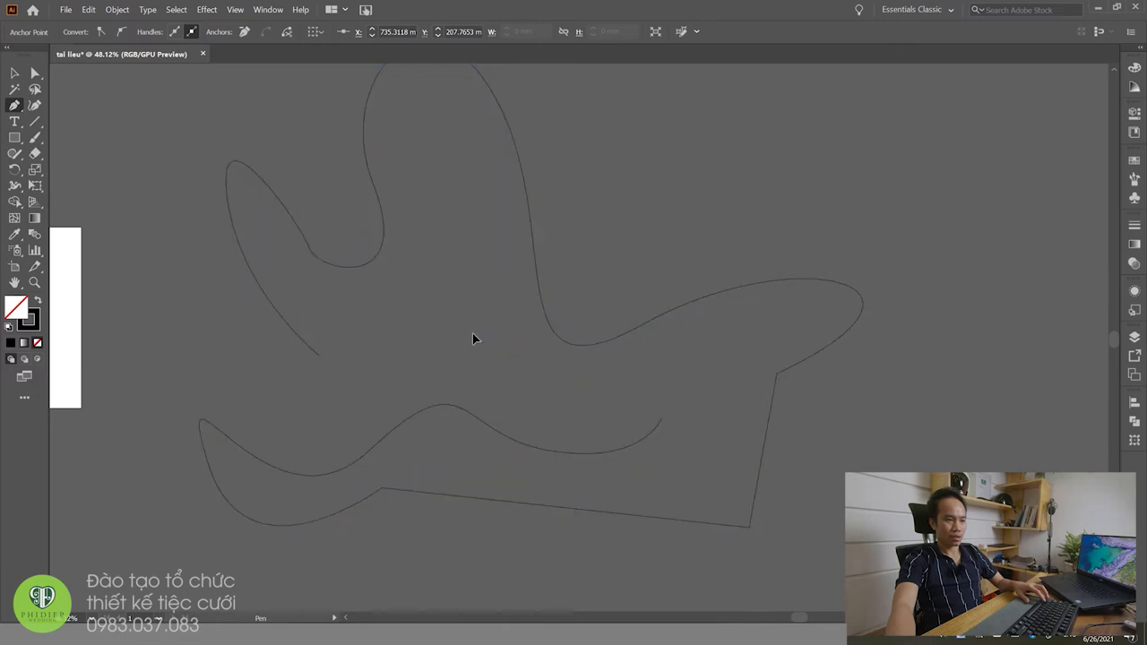
{"action": "mouse_move", "coordinate": [345, 415]}
{"action": "left_mouse_down"}
{"action": "mouse_move", "coordinate": [211, 318]}
{"action": "mouse_move", "coordinate": [368, 425]}
{"action": "mouse_move", "coordinate": [321, 436]}
{"action": "left_mouse_up"}
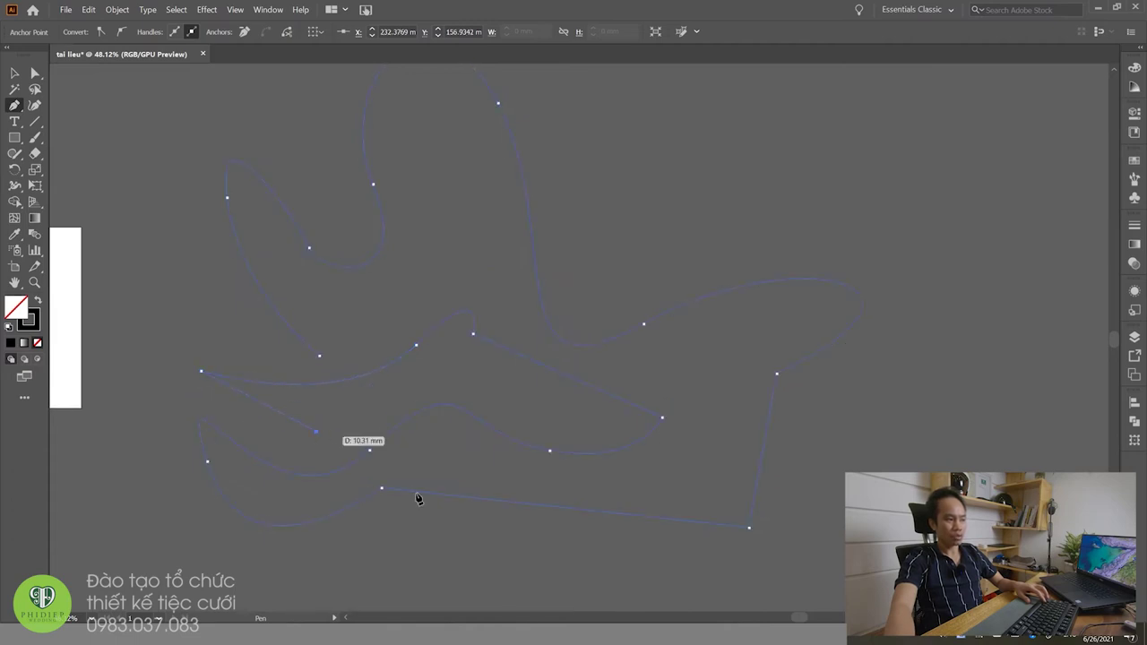
Step: Add far-left and top-left anchors, sharp corners through the middle, and a rising curve on the right
{"action": "left_click", "coordinate": [199, 293]}
{"action": "left_click_drag", "start_coordinate": [296, 133], "coordinate": [438, 292]}
{"action": "left_click", "coordinate": [468, 392]}
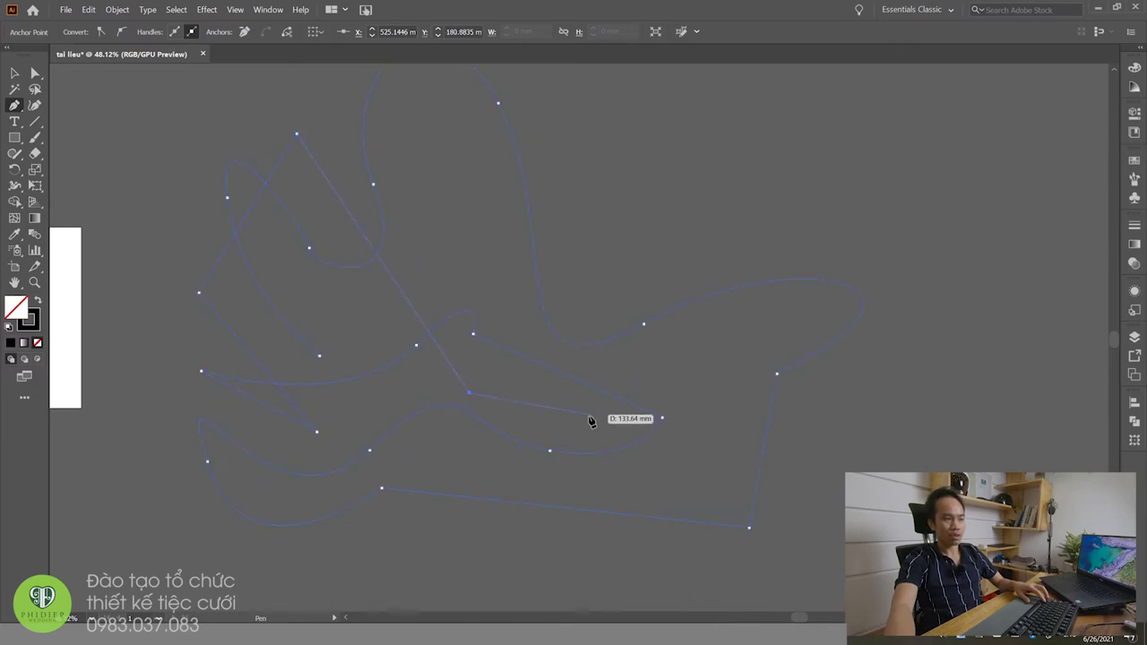
{"action": "left_click", "coordinate": [731, 475]}
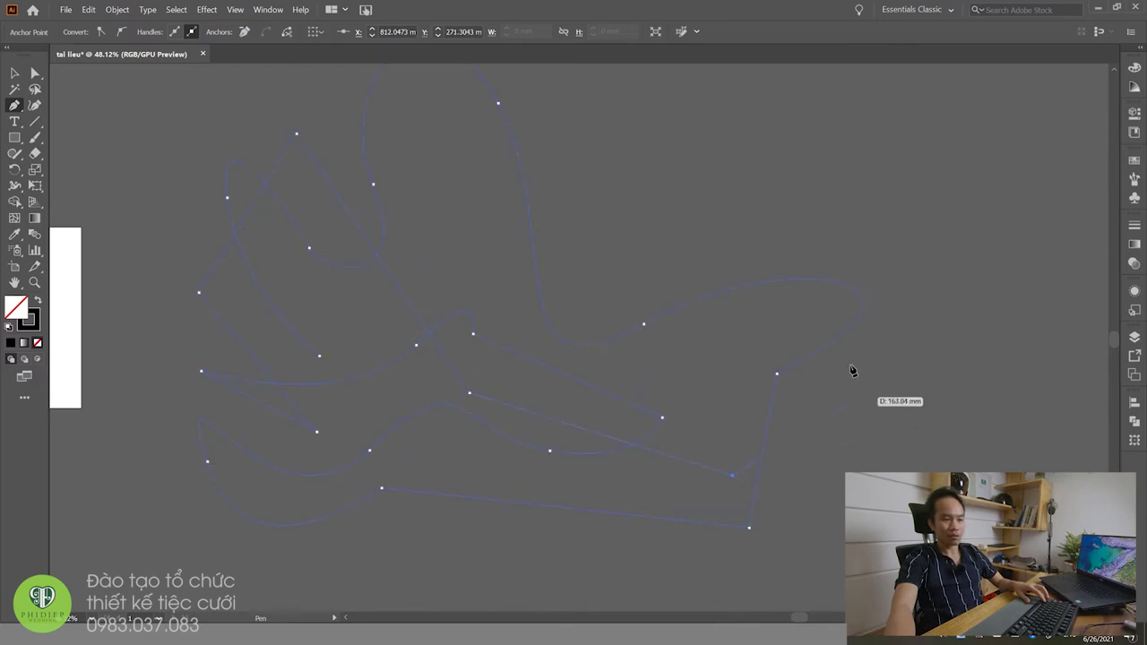
{"action": "left_click_drag", "start_coordinate": [875, 418], "coordinate": [935, 291]}
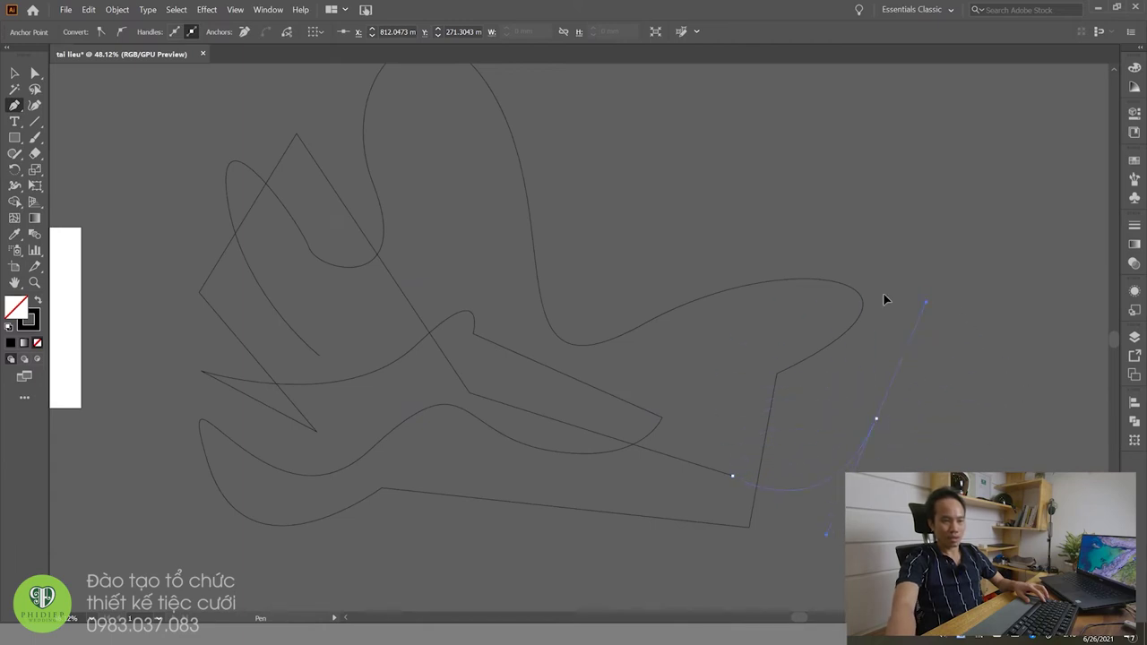
{"action": "left_click", "coordinate": [877, 341]}
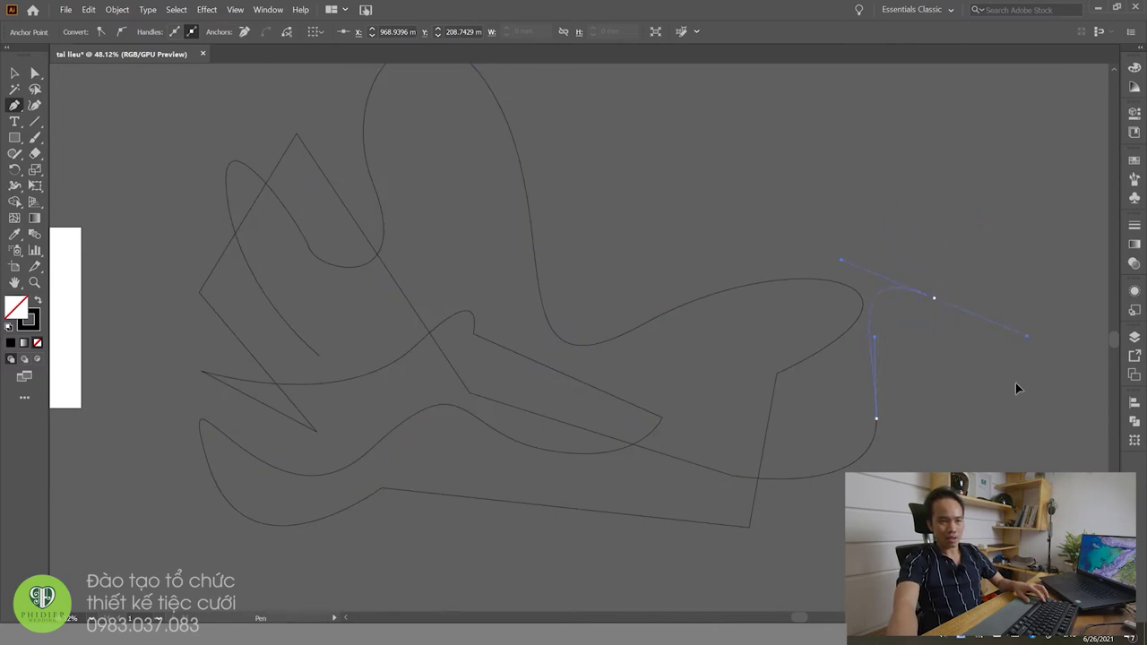
{"action": "left_click_drag", "start_coordinate": [1054, 346], "coordinate": [1055, 343]}
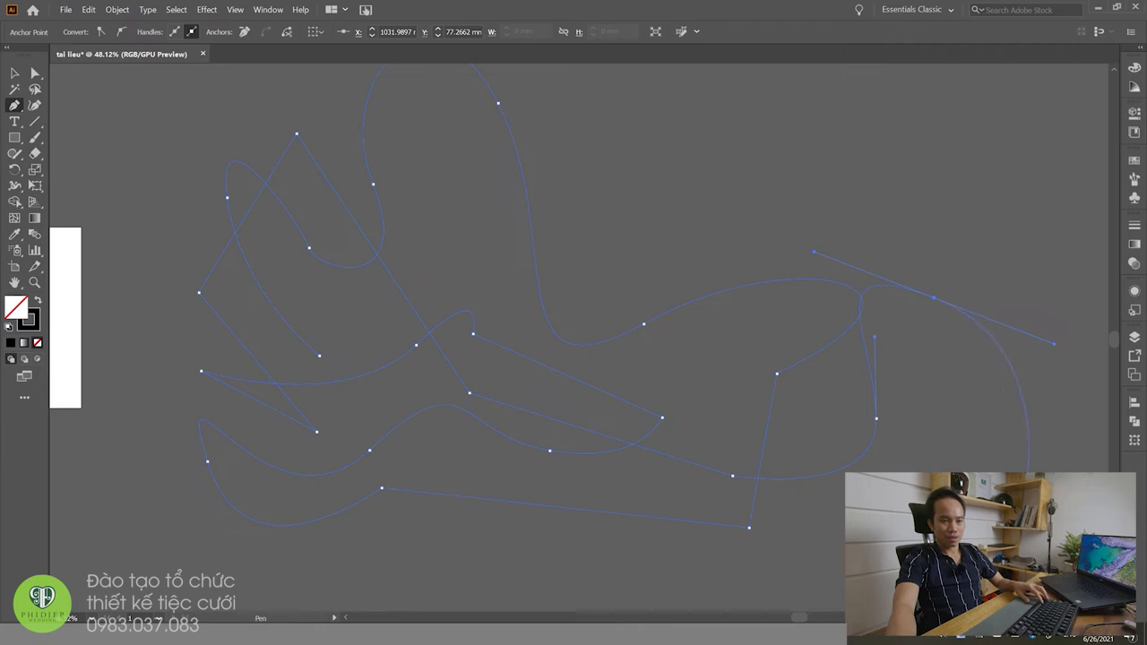
Step: End the open path, then resume drawing from its right end anchor
{"action": "left_click", "coordinate": [995, 437], "text": "ctrl"}
{"action": "key", "text": "ctrl+a"}
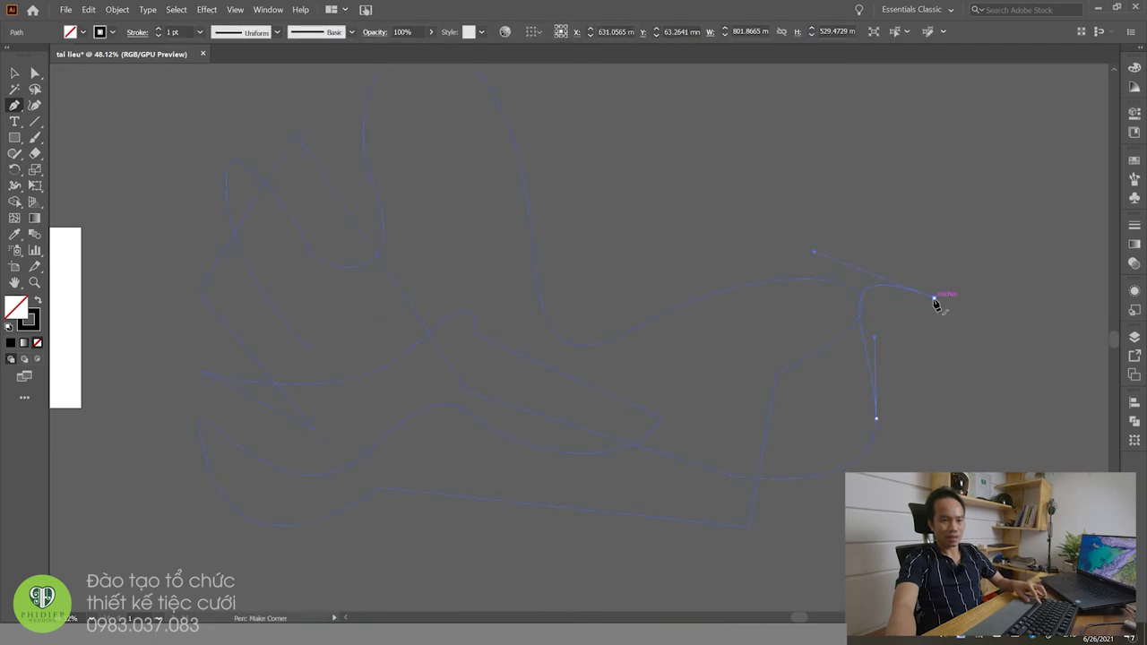
{"action": "left_click", "coordinate": [935, 298], "text": "ctrl"}
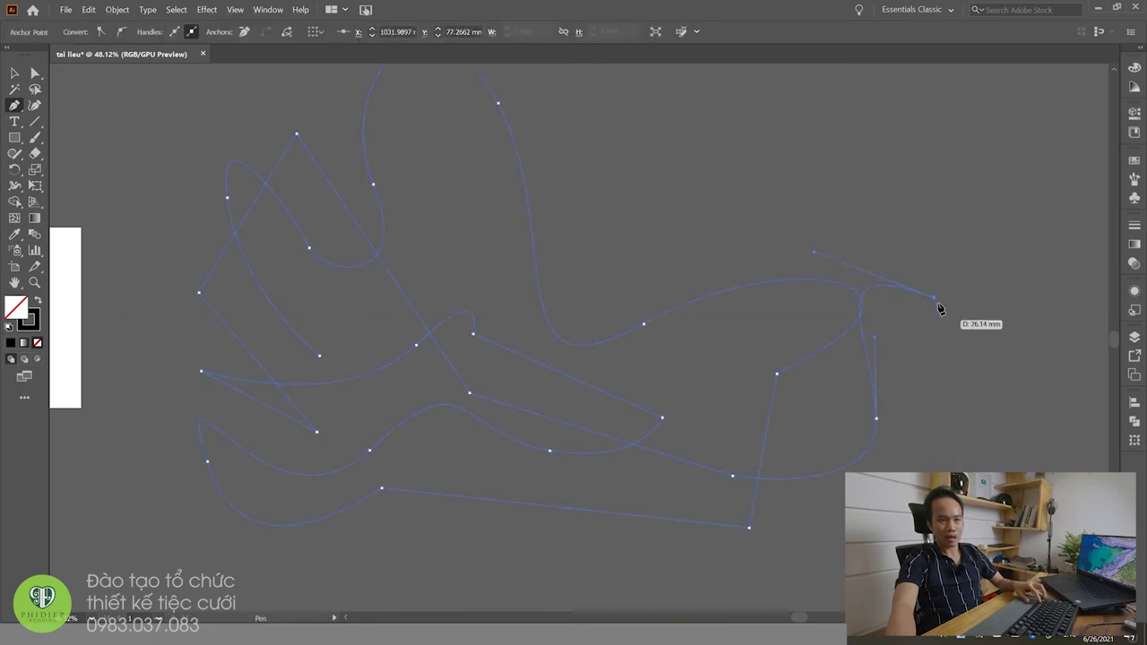
{"action": "left_click", "coordinate": [957, 503], "text": "ctrl"}
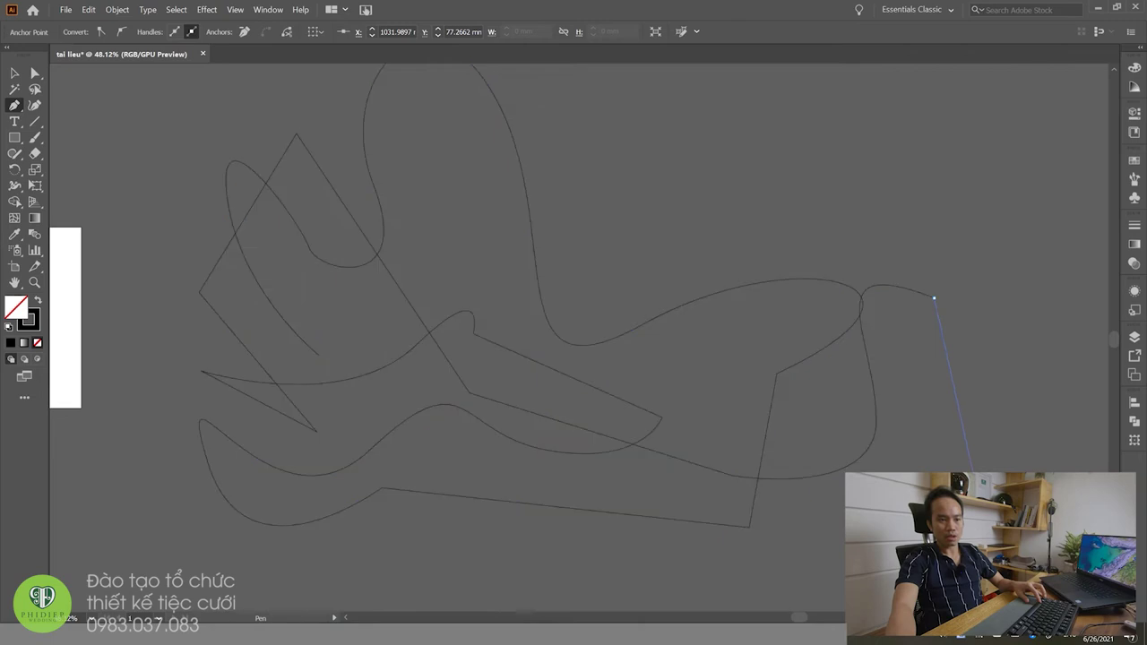
Step: Add a straight drop, an arching curve to a pointed peak, and long crossing straight lines
{"action": "left_click", "coordinate": [802, 539]}
{"action": "left_click", "coordinate": [747, 236]}
{"action": "left_click_drag", "start_coordinate": [885, 192], "coordinate": [945, 301]}
{"action": "left_click", "coordinate": [968, 185]}
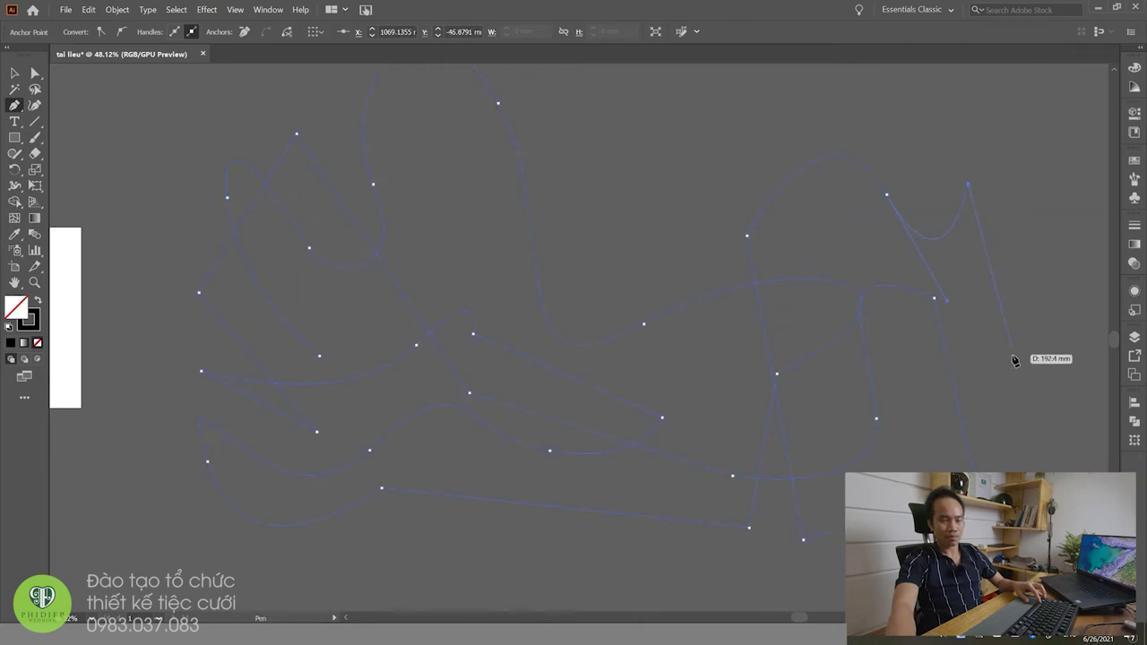
{"action": "left_click", "coordinate": [1006, 408]}
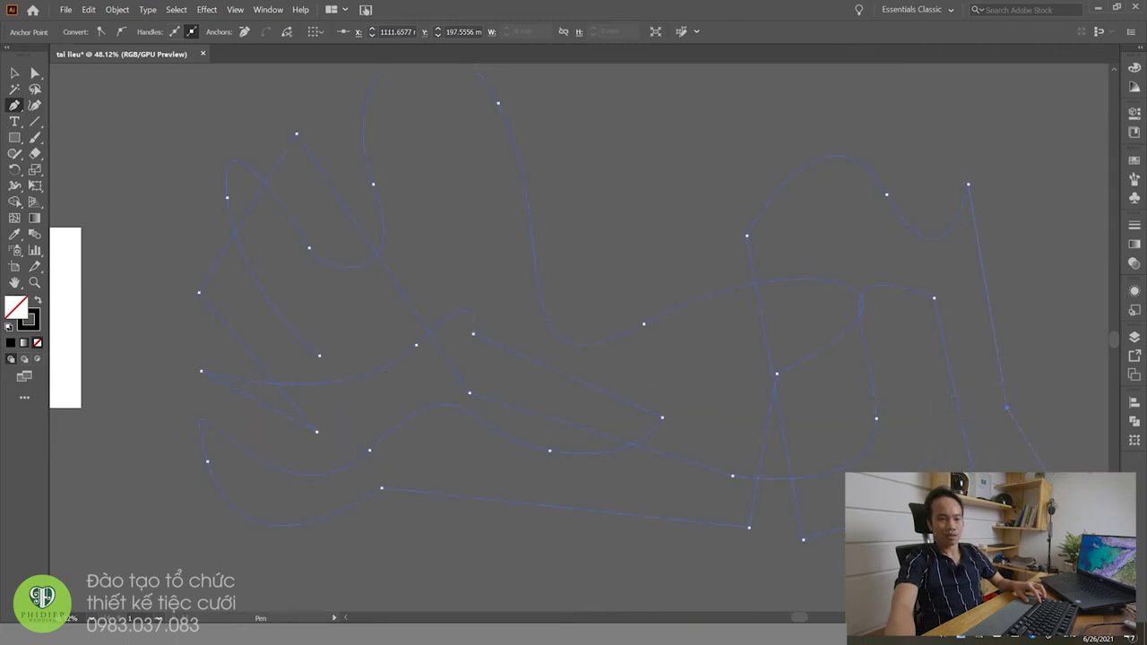
{"action": "left_click", "coordinate": [799, 475]}
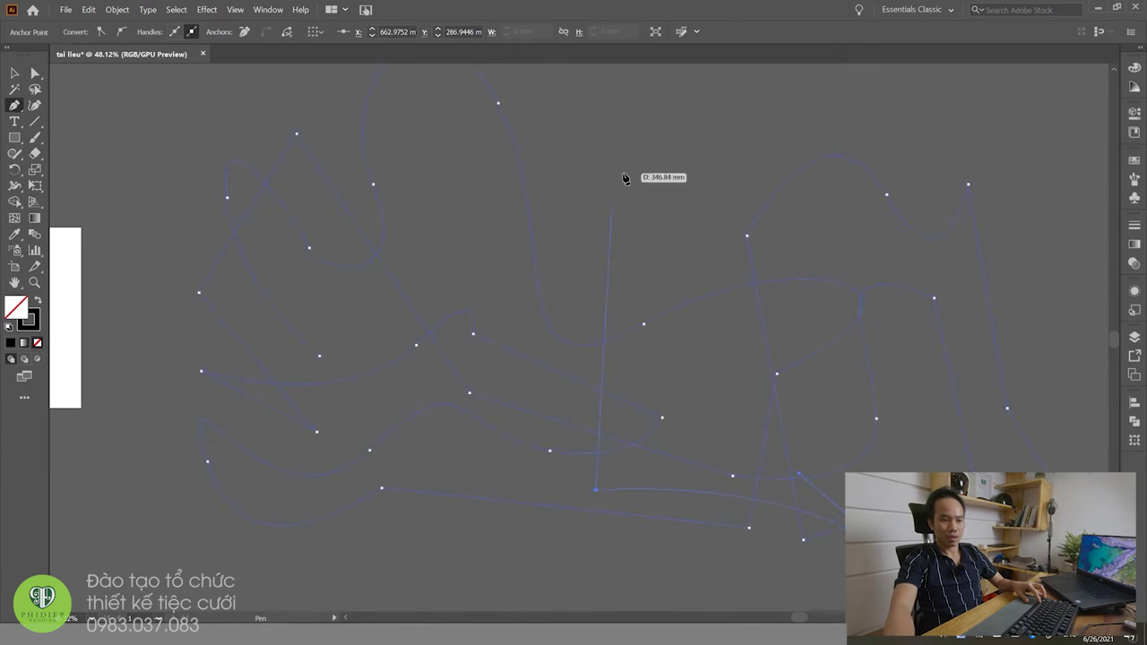
{"action": "left_click", "coordinate": [616, 211]}
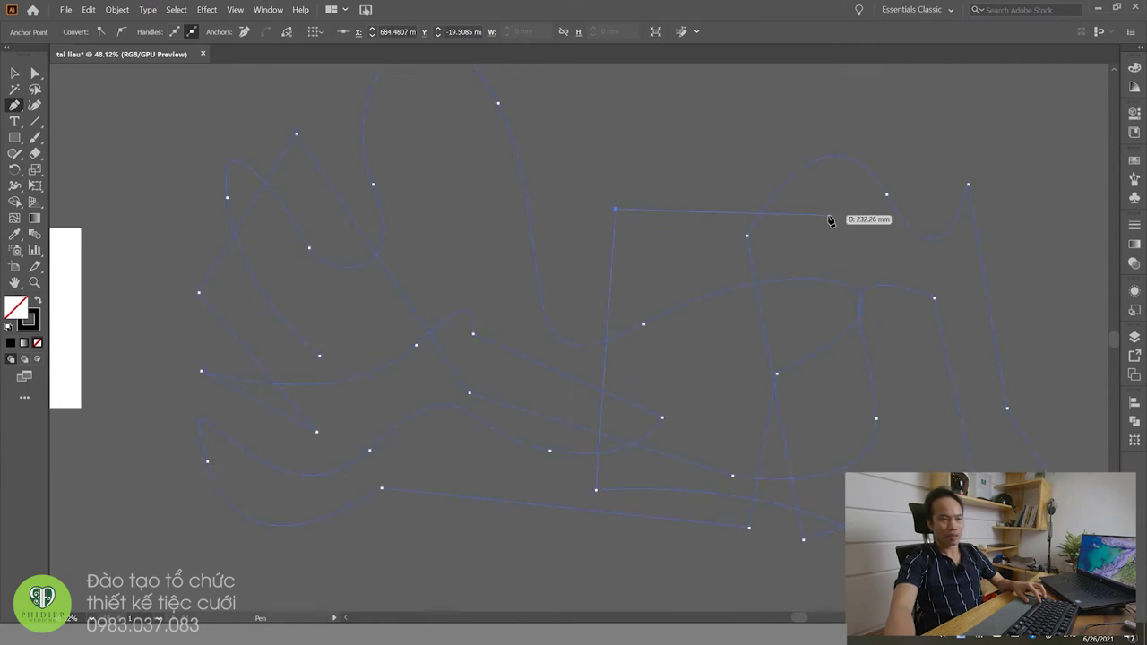
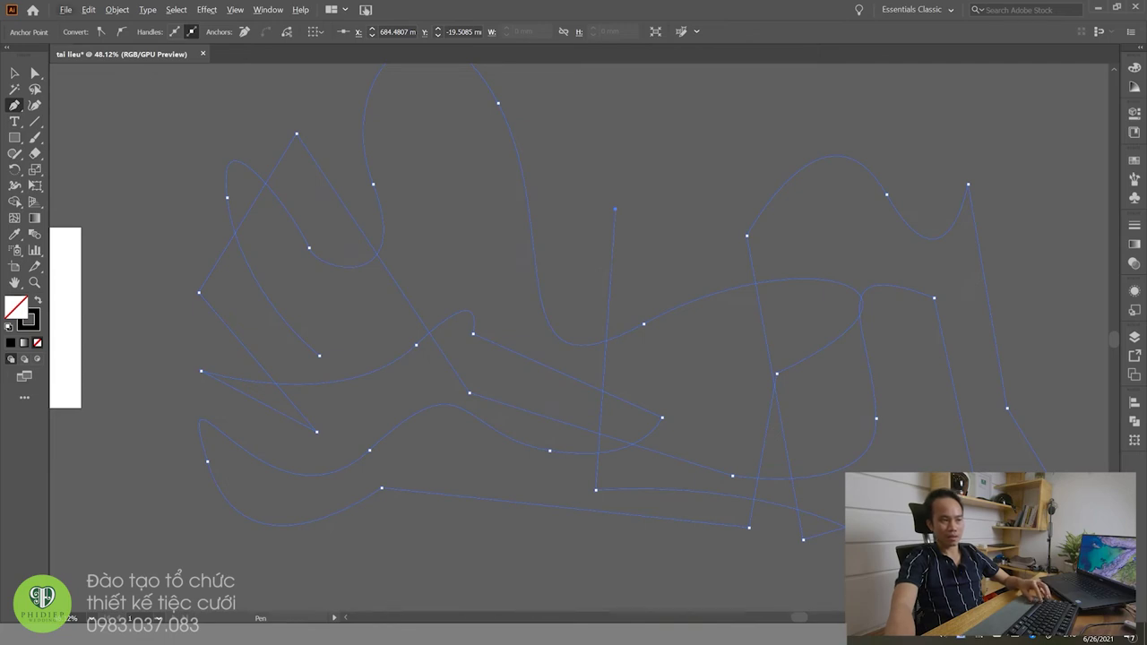
Step: Extend the practice path with curved anchors and an Alt-broken sharp corner
{"action": "left_click", "coordinate": [732, 145]}
{"action": "left_click_drag", "start_coordinate": [823, 208], "coordinate": [777, 265]}
{"action": "key", "text": "alt"}
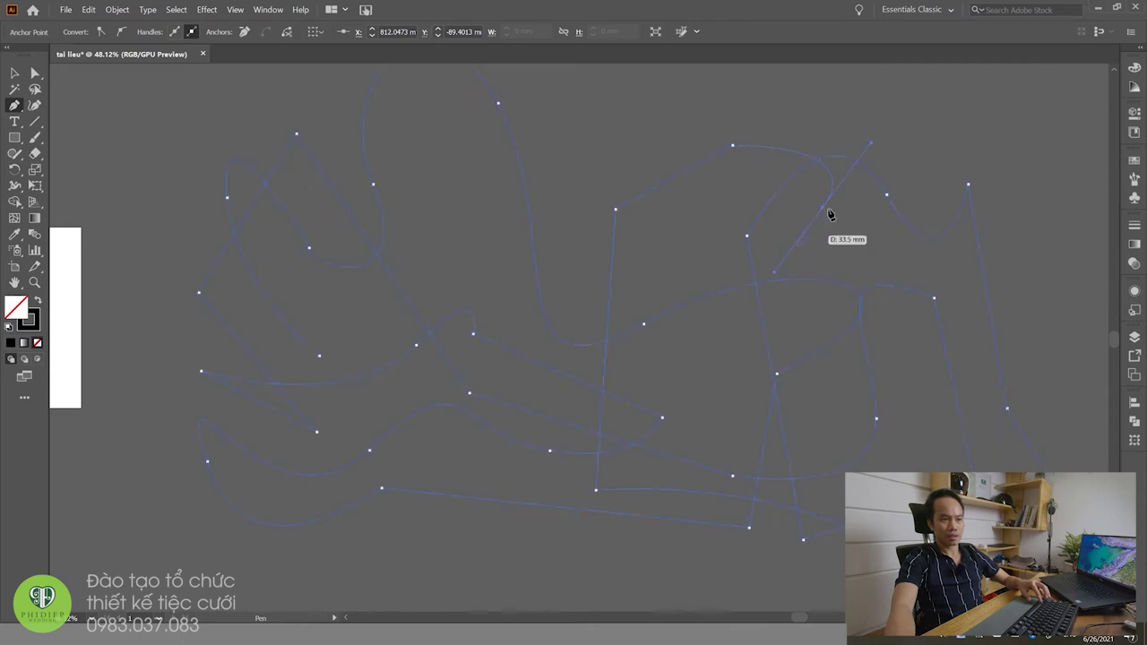
{"action": "left_click", "coordinate": [822, 215], "text": "alt"}
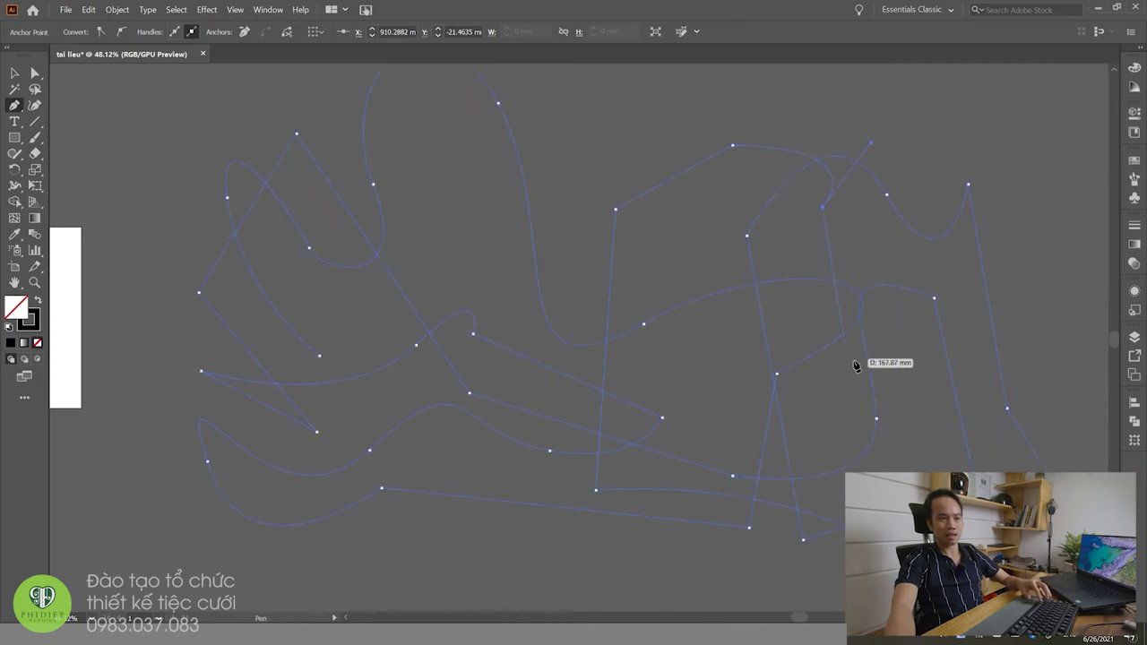
{"action": "left_click", "coordinate": [817, 317]}
{"action": "left_click_drag", "start_coordinate": [926, 347], "coordinate": [975, 287]}
{"action": "key", "text": "alt"}
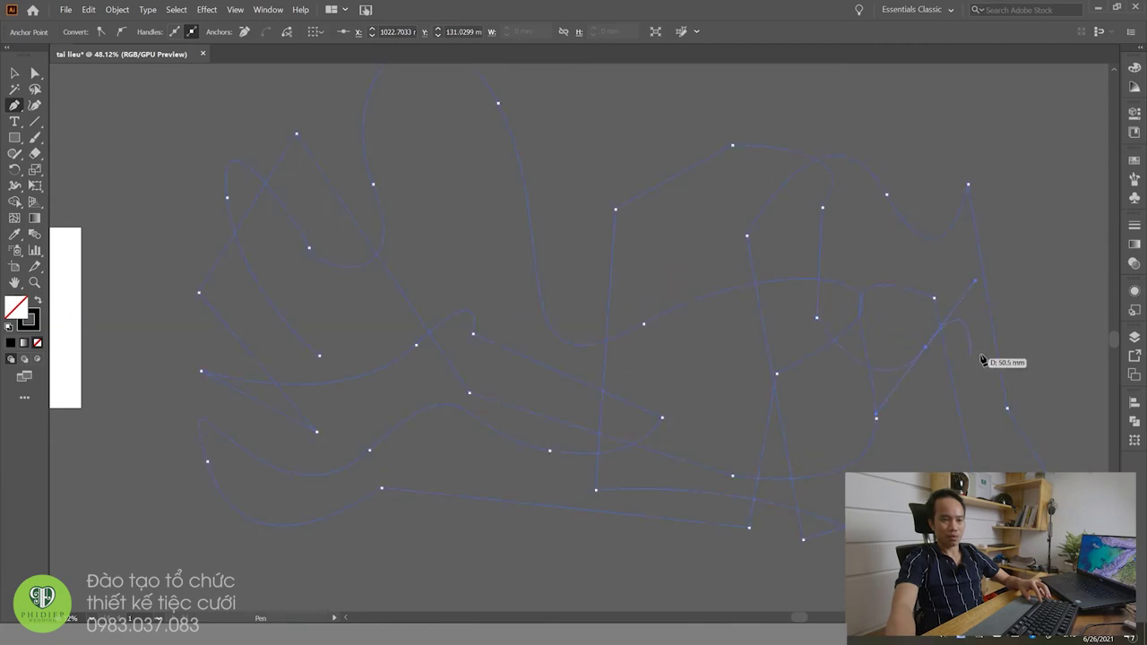
Step: Undo a stray anchor, place a final corner, clear the practice scribbles and begin a fresh path
{"action": "key", "text": "alt"}
{"action": "left_click_drag", "start_coordinate": [1010, 318], "coordinate": [1024, 339]}
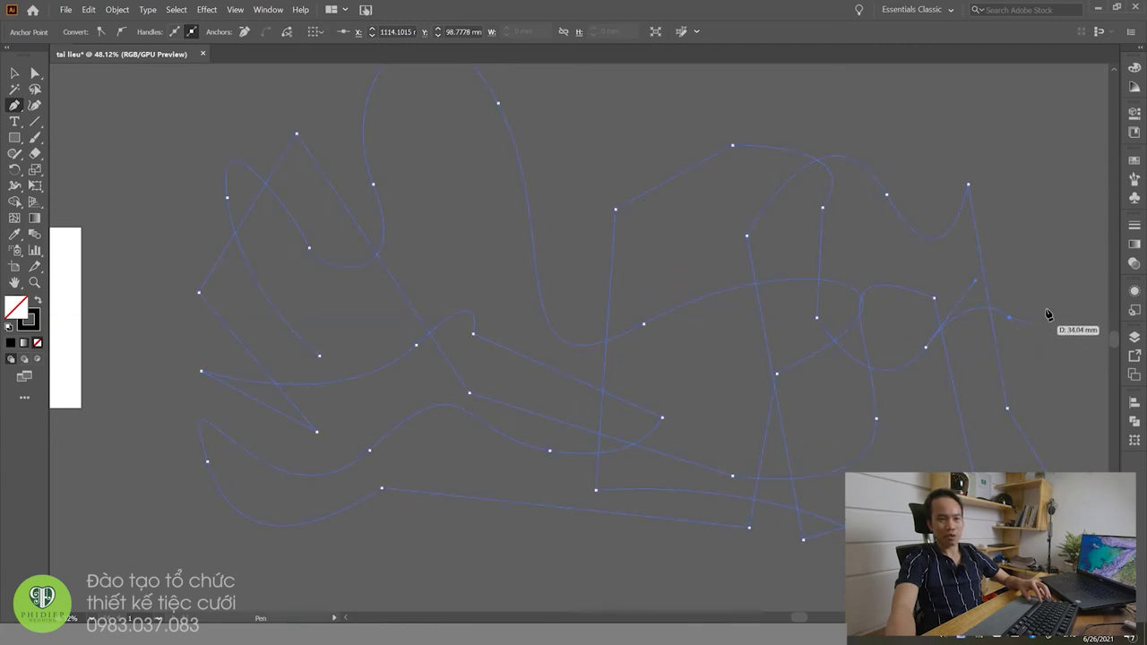
{"action": "key", "text": "ctrl+z"}
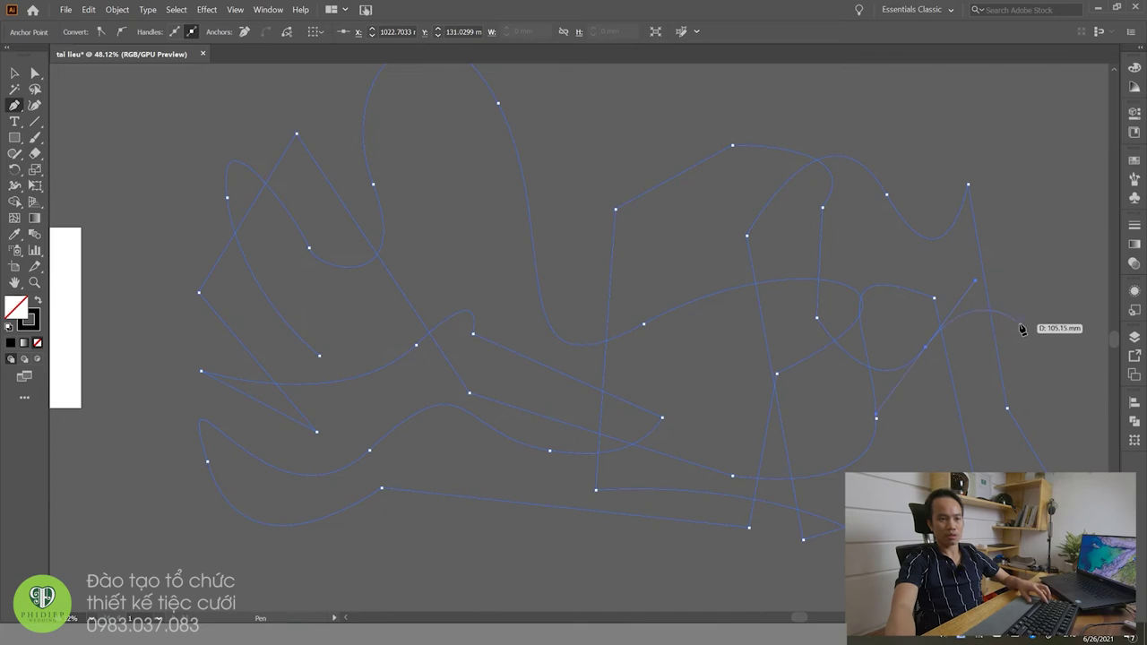
{"action": "left_click", "coordinate": [1032, 279]}
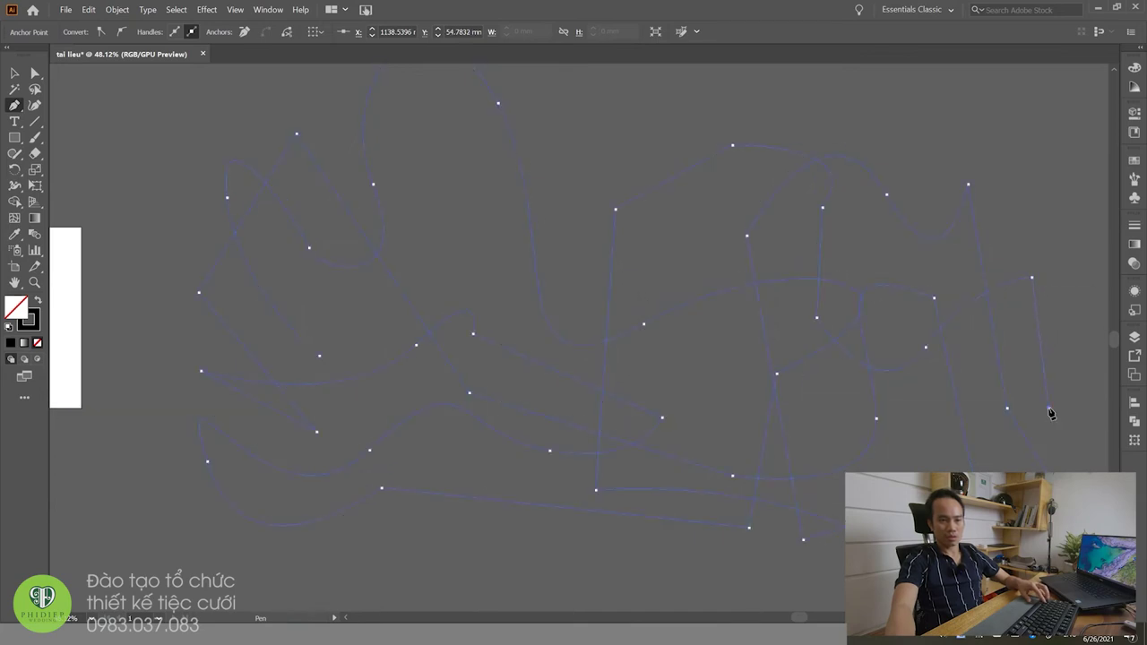
{"action": "key", "text": "Escape"}
{"action": "left_click", "coordinate": [419, 418]}
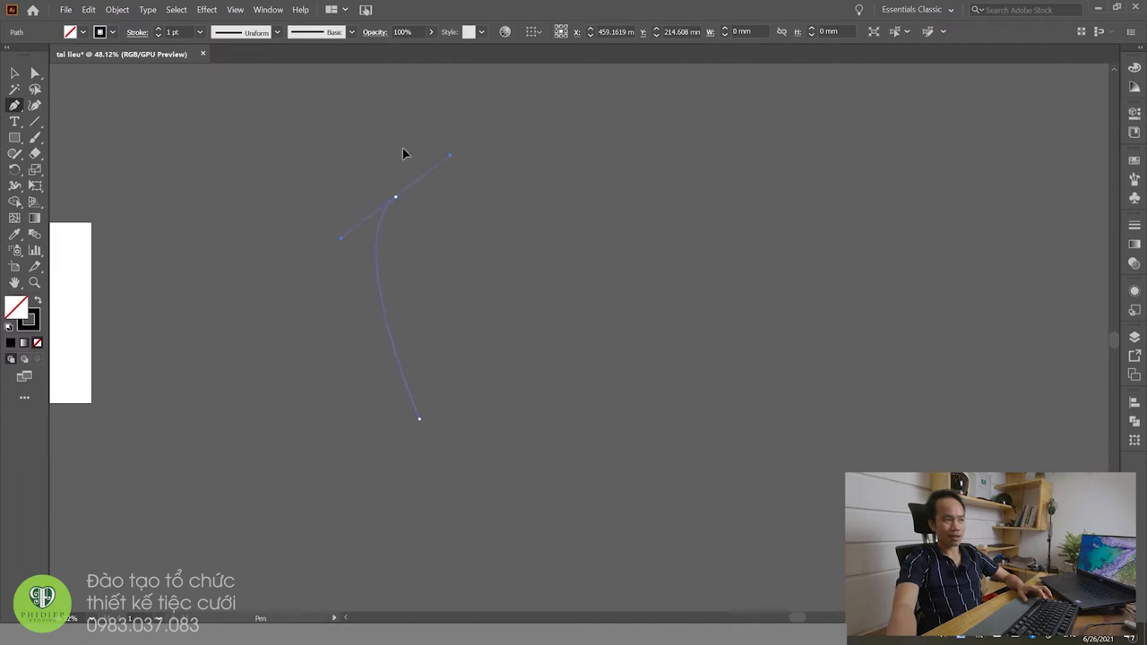
Step: Draw the four rounded fingertips of the hand with sharp notches between them
{"action": "left_click_drag", "start_coordinate": [432, 192], "coordinate": [432, 189]}
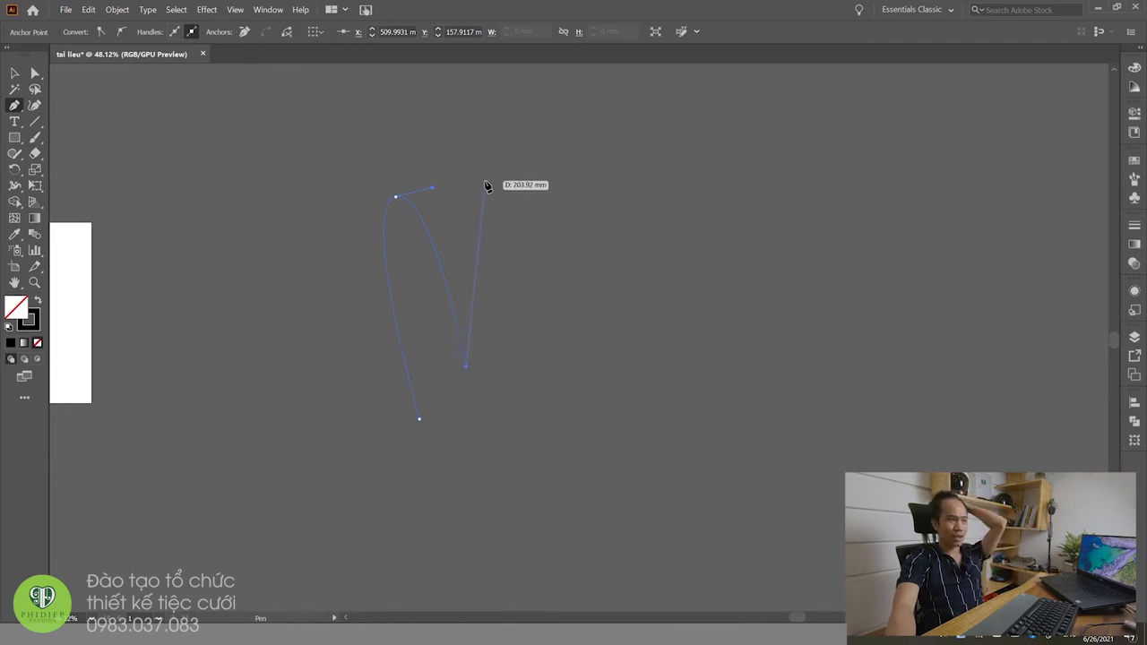
{"action": "left_click_drag", "start_coordinate": [529, 186], "coordinate": [529, 181]}
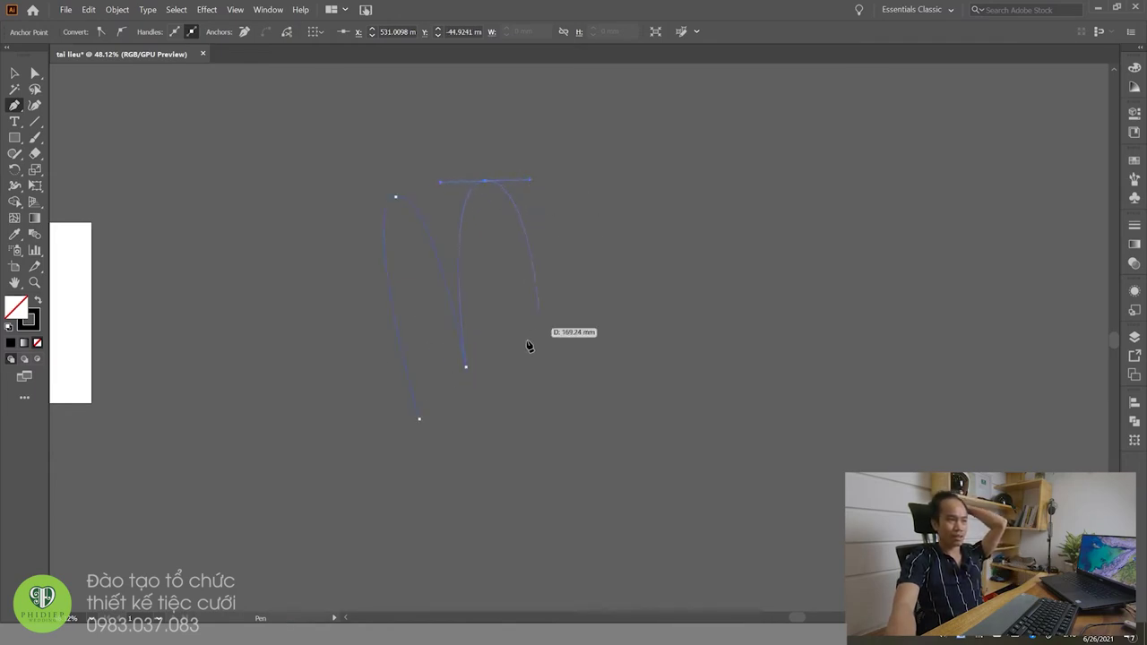
{"action": "left_click", "coordinate": [510, 368]}
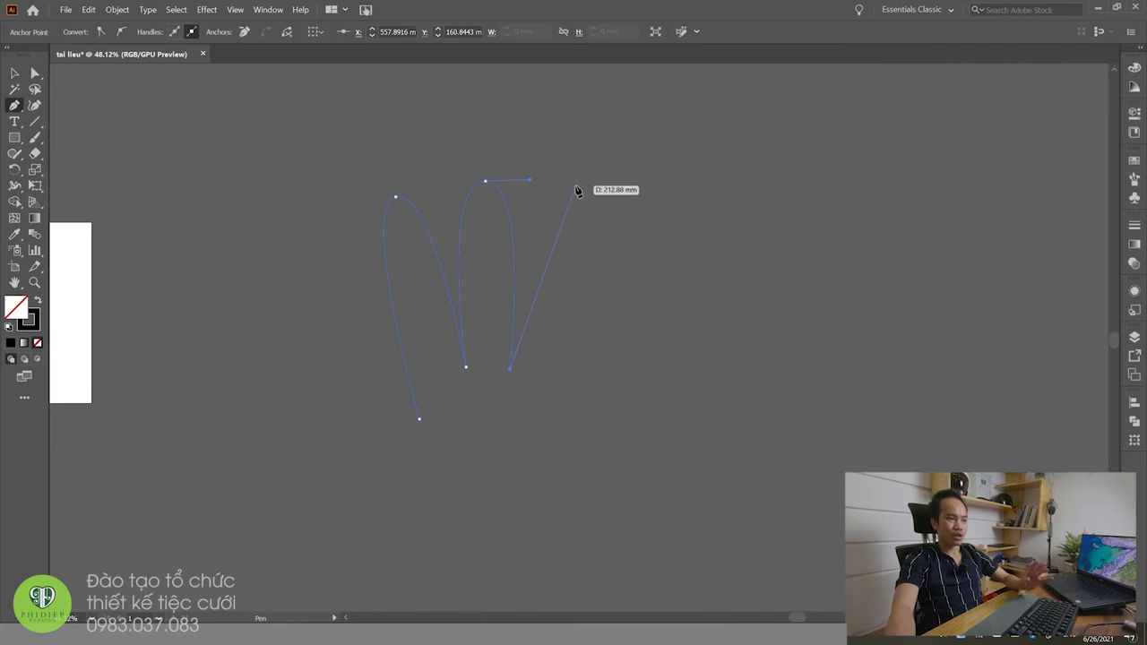
{"action": "mouse_move", "coordinate": [564, 181]}
{"action": "left_mouse_down"}
{"action": "mouse_move", "coordinate": [612, 189]}
{"action": "mouse_move", "coordinate": [604, 176]}
{"action": "left_mouse_up"}
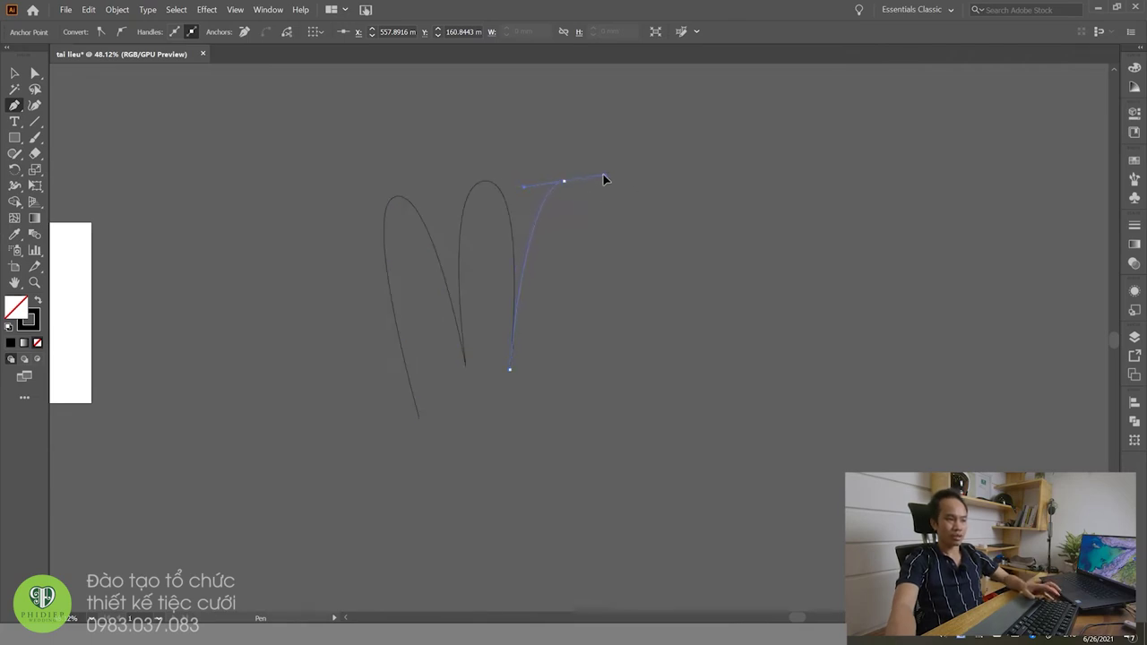
{"action": "left_click", "coordinate": [580, 376]}
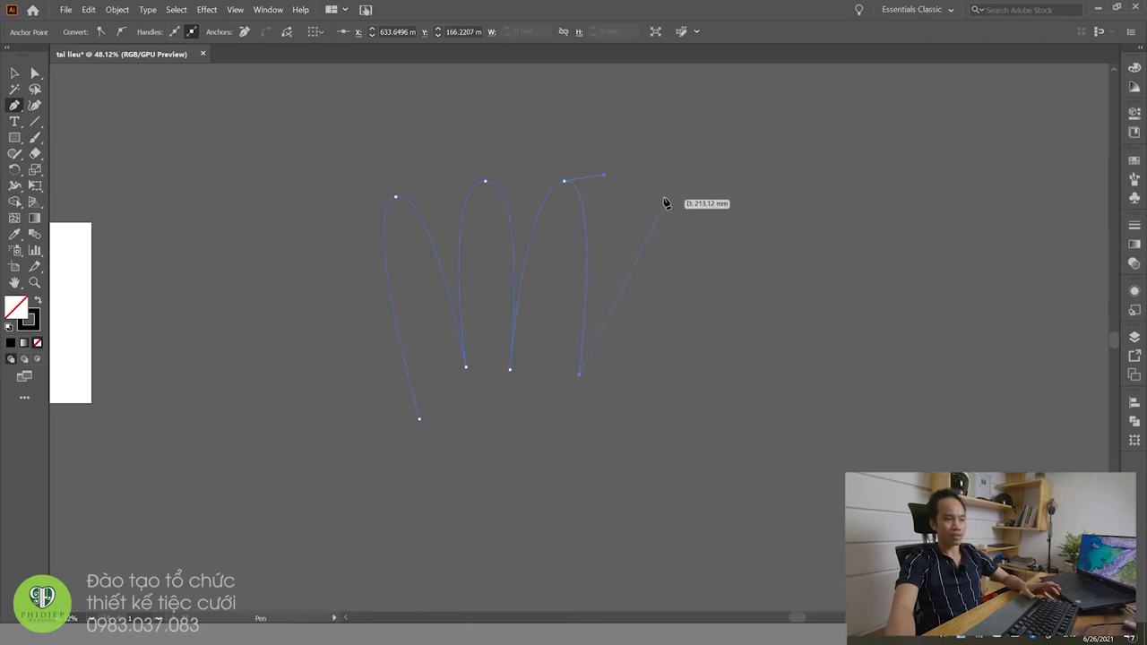
{"action": "left_click_drag", "start_coordinate": [645, 184], "coordinate": [693, 189]}
{"action": "left_click", "coordinate": [641, 423]}
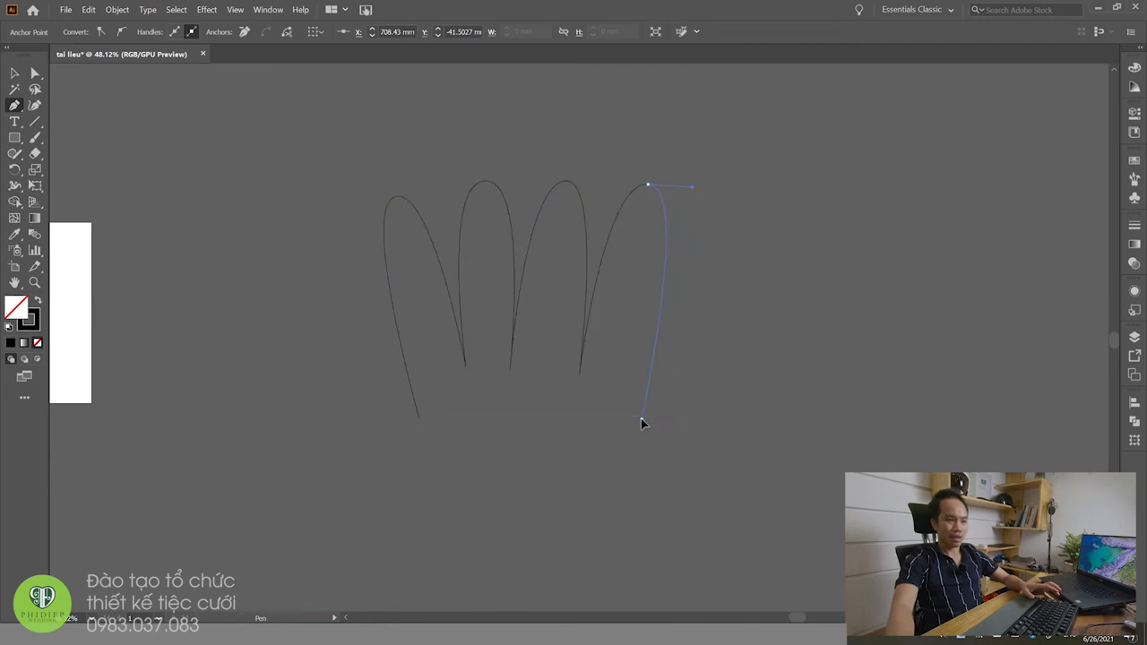
Step: Outline the thumb's rounded top and lower point, undoing misplaced palm and thumb anchors
{"action": "left_click_drag", "start_coordinate": [722, 342], "coordinate": [763, 361]}
{"action": "left_click", "coordinate": [681, 523]}
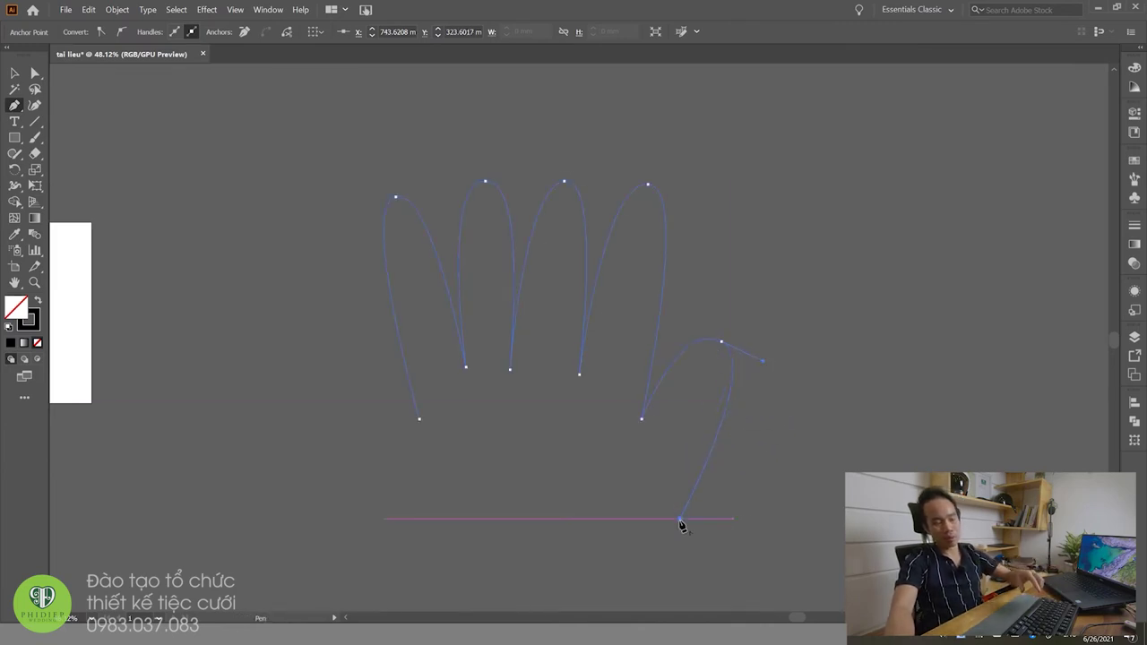
{"action": "left_click_drag", "start_coordinate": [681, 526], "coordinate": [686, 529]}
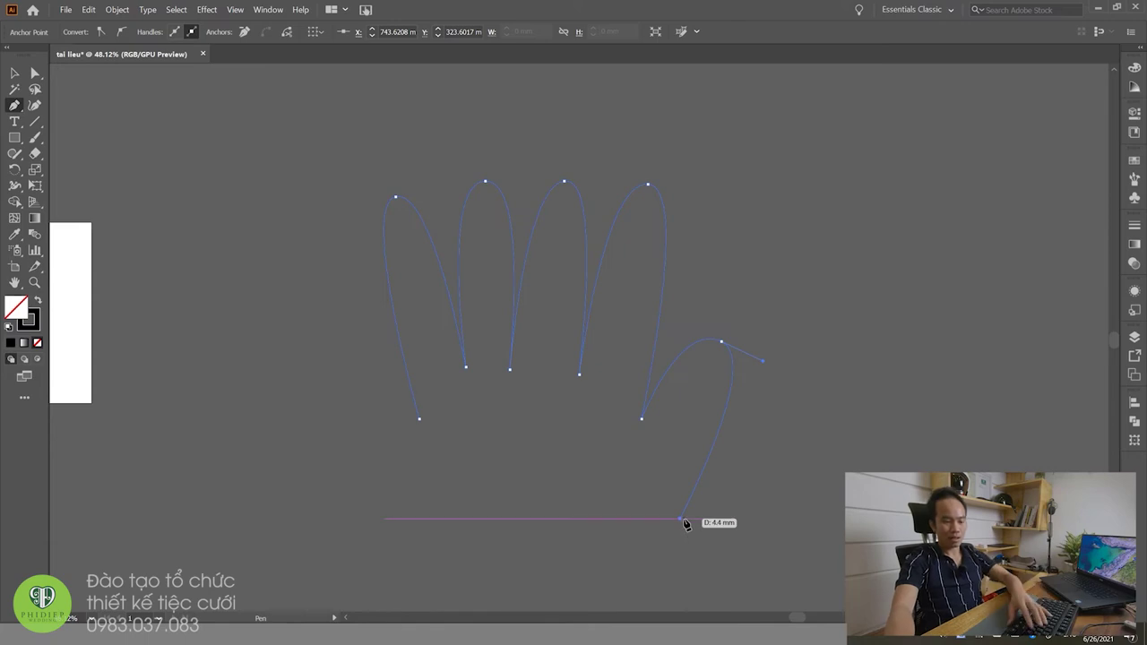
{"action": "key", "text": "ctrl+z"}
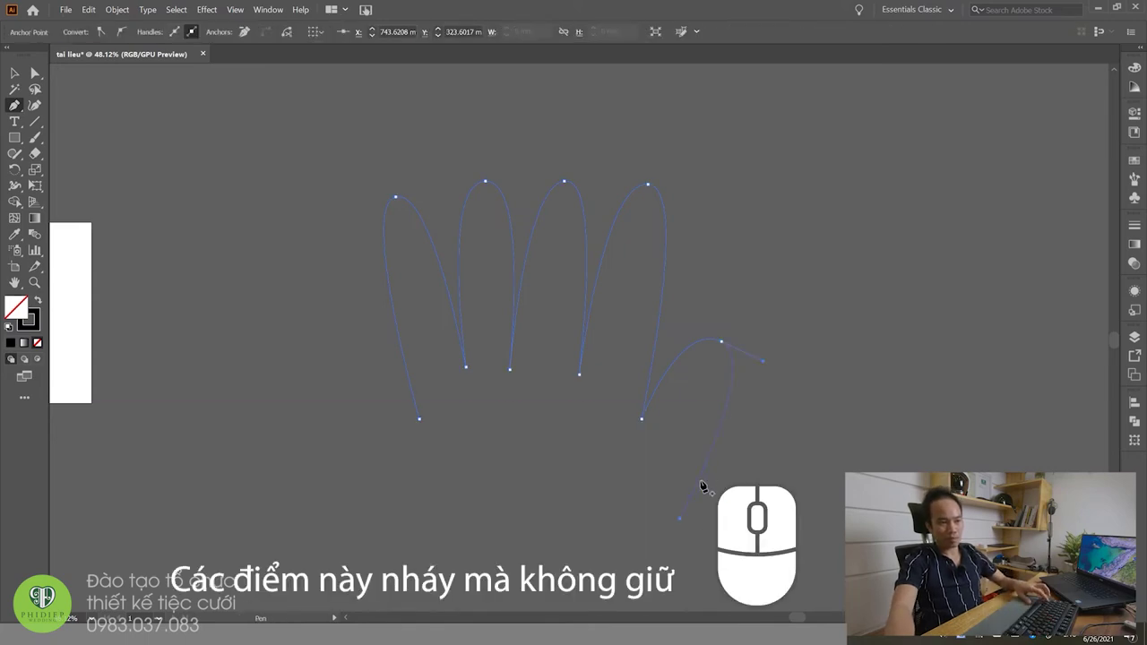
{"action": "left_click", "coordinate": [686, 518]}
{"action": "left_click_drag", "start_coordinate": [688, 530], "coordinate": [698, 516]}
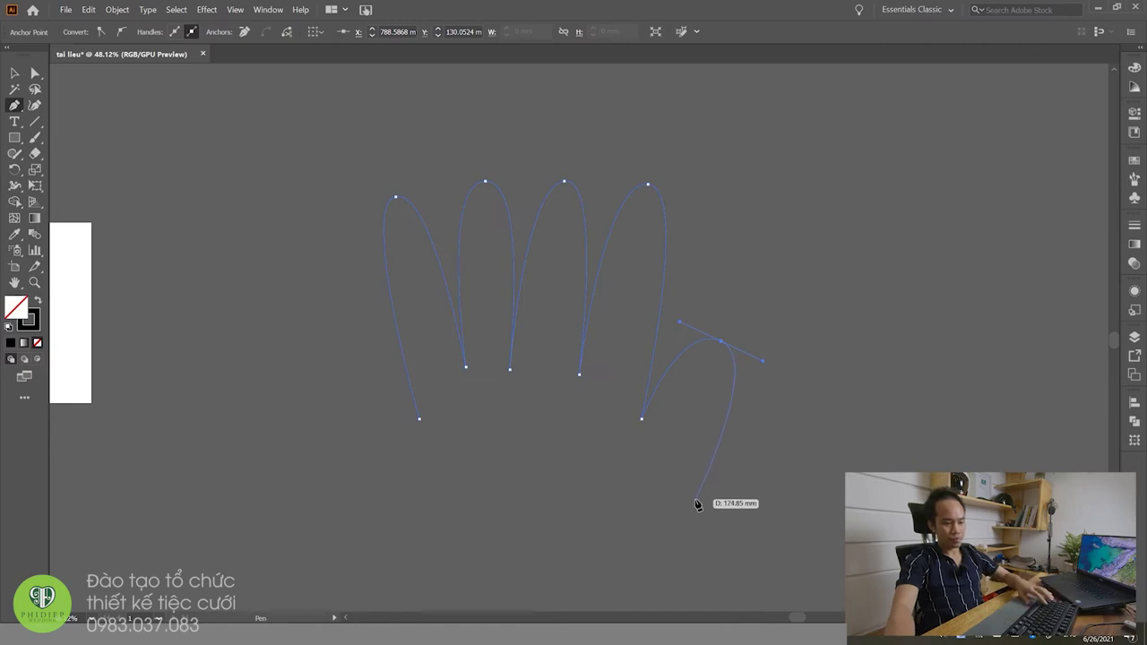
{"action": "left_click_drag", "start_coordinate": [699, 517], "coordinate": [709, 502]}
{"action": "key", "text": "ctrl+z"}
{"action": "key", "text": "ctrl+z"}
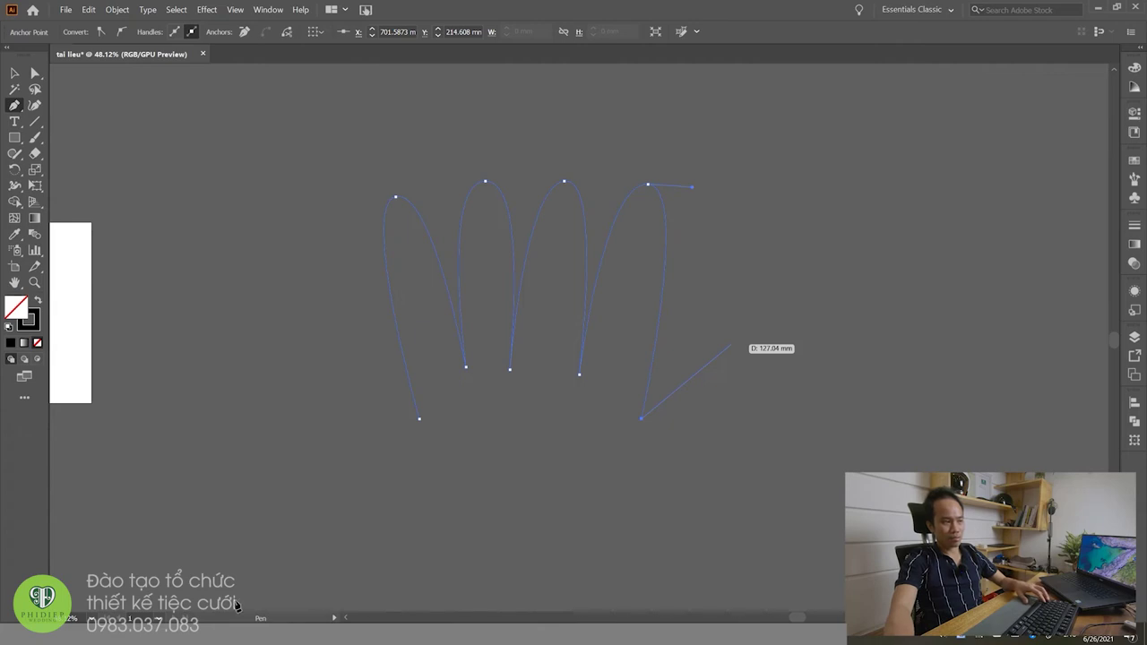
Step: Round the thumb top, sweep the broad palm curve and close the hand outline
{"action": "left_click_drag", "start_coordinate": [737, 328], "coordinate": [803, 346]}
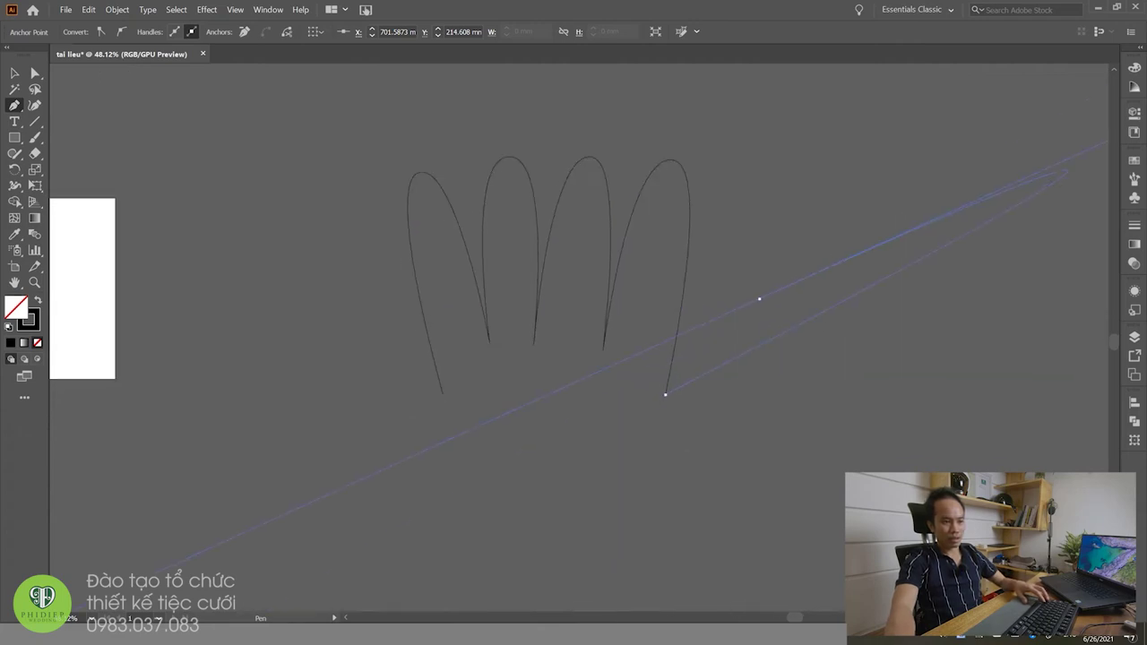
{"action": "mouse_move", "coordinate": [777, 286]}
{"action": "left_mouse_down"}
{"action": "mouse_move", "coordinate": [809, 324]}
{"action": "mouse_move", "coordinate": [831, 311]}
{"action": "left_mouse_up"}
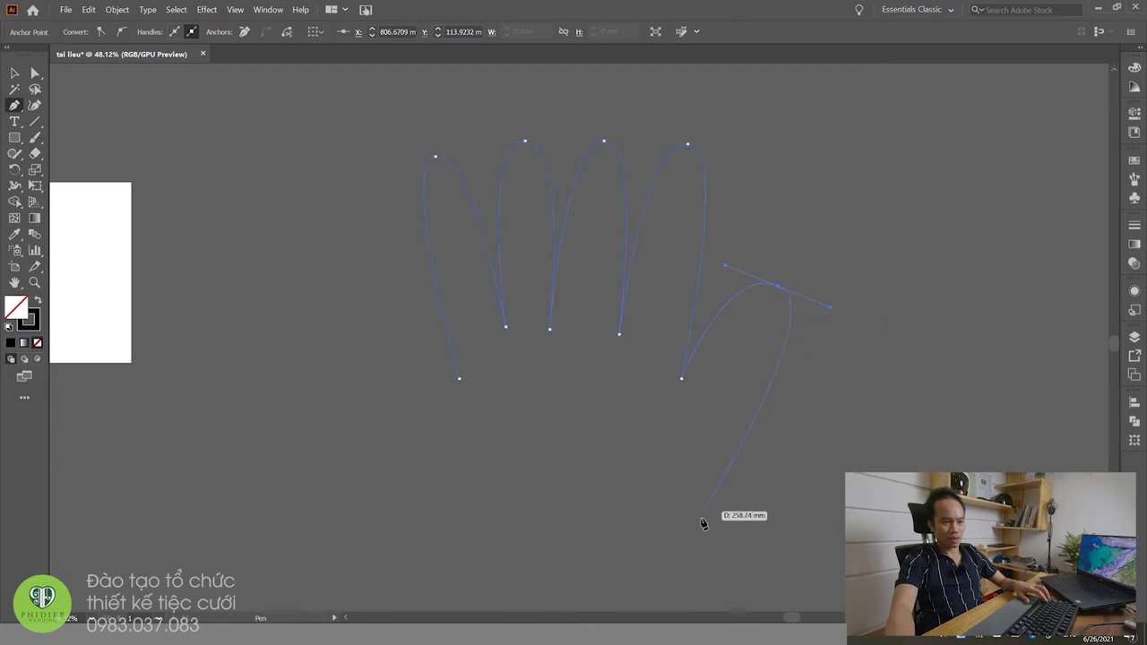
{"action": "left_click_drag", "start_coordinate": [593, 557], "coordinate": [523, 543]}
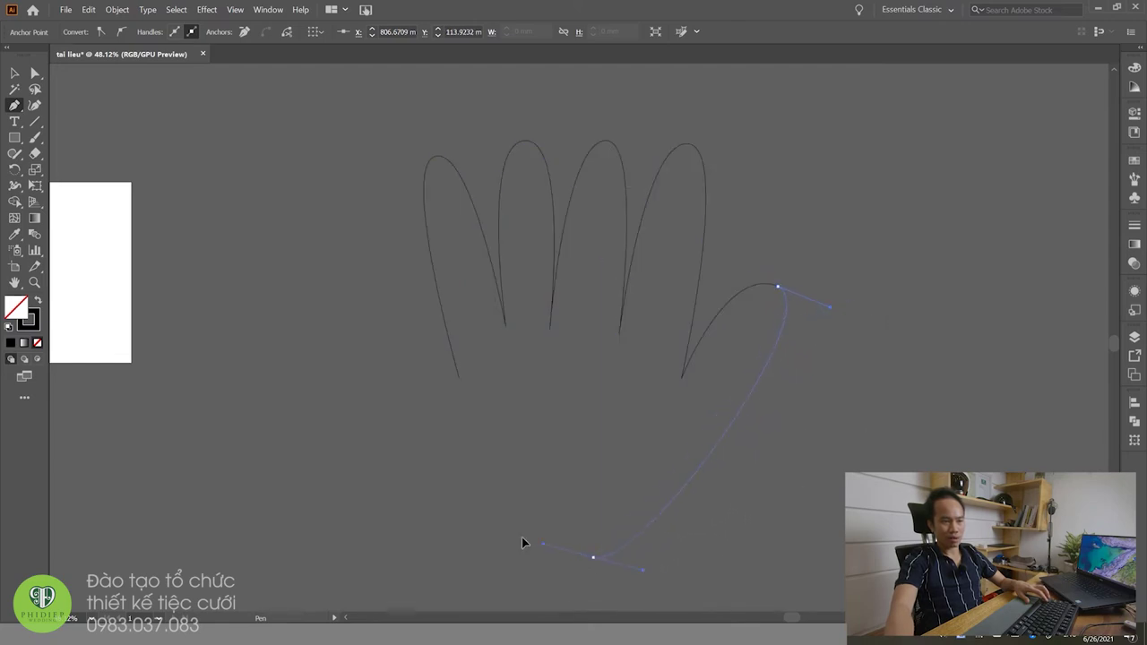
{"action": "left_click_drag", "start_coordinate": [394, 545], "coordinate": [387, 541]}
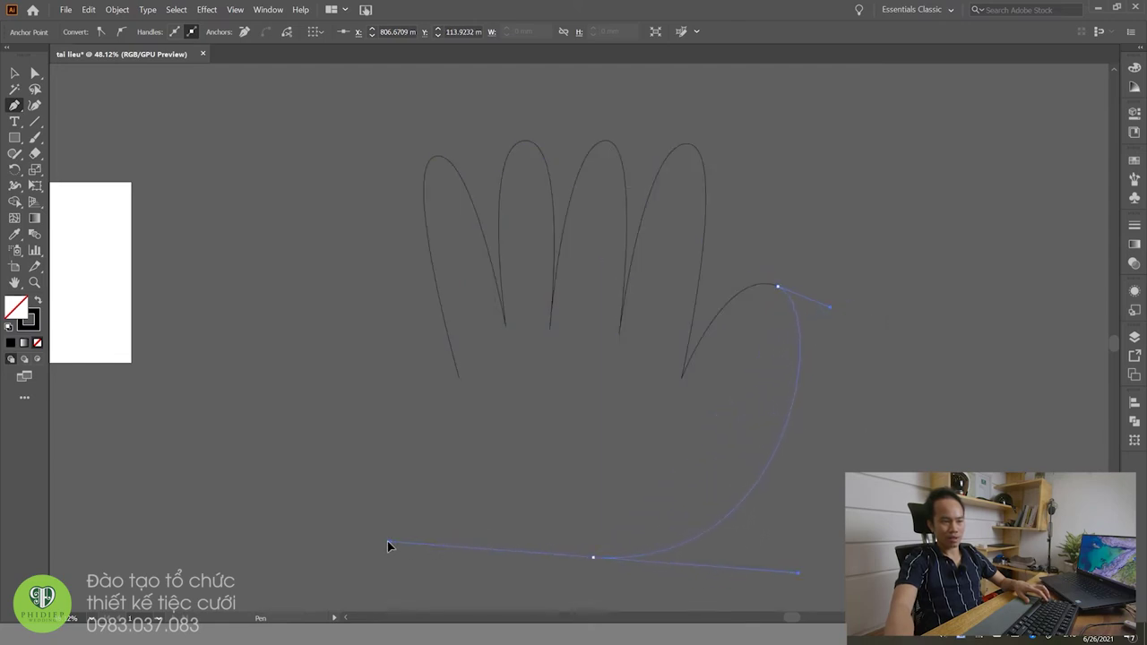
{"action": "left_click", "coordinate": [458, 382]}
Step: Select the hand outline and give it a temporary deep red fill
{"action": "key", "text": "v"}
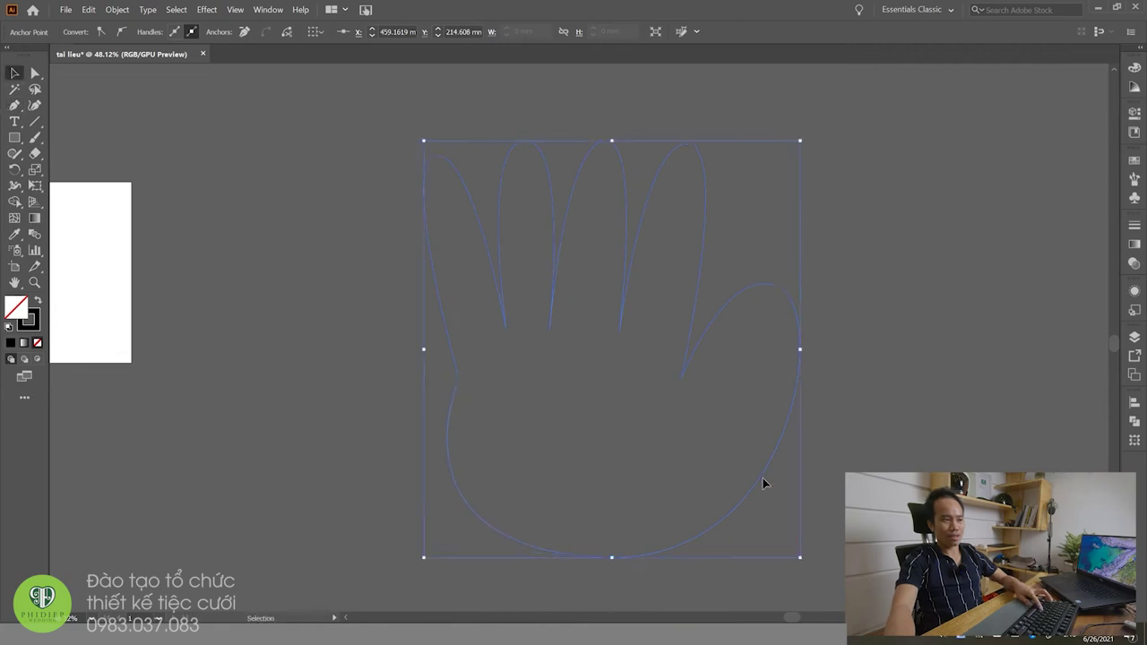
{"action": "left_click", "coordinate": [412, 373]}
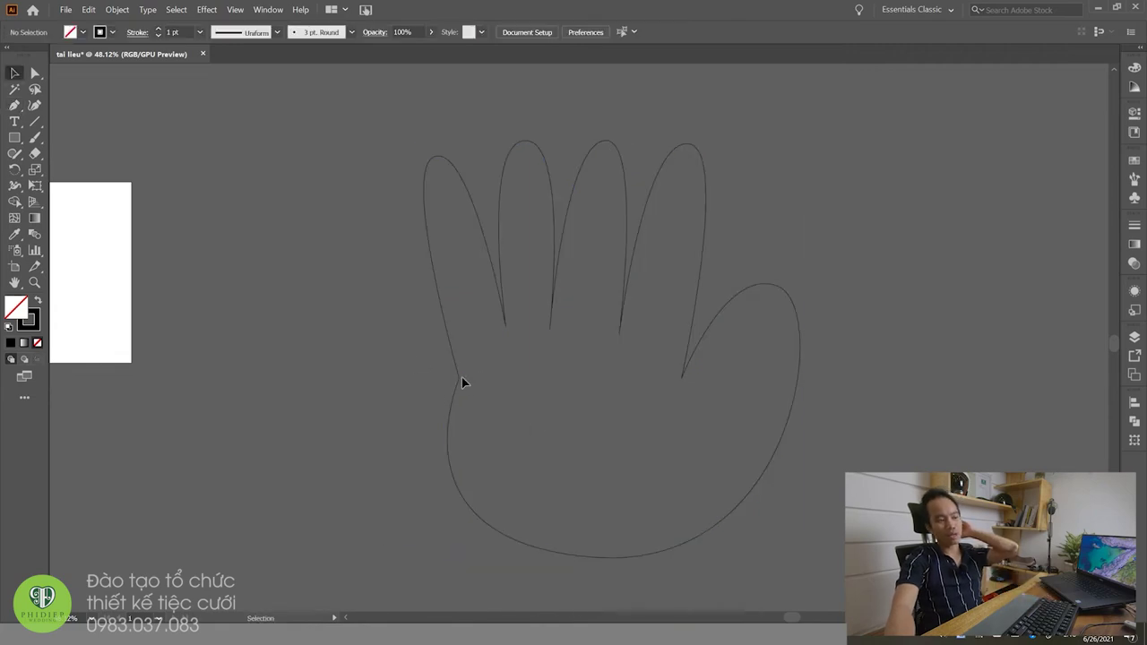
{"action": "left_click_drag", "start_coordinate": [345, 409], "coordinate": [753, 459]}
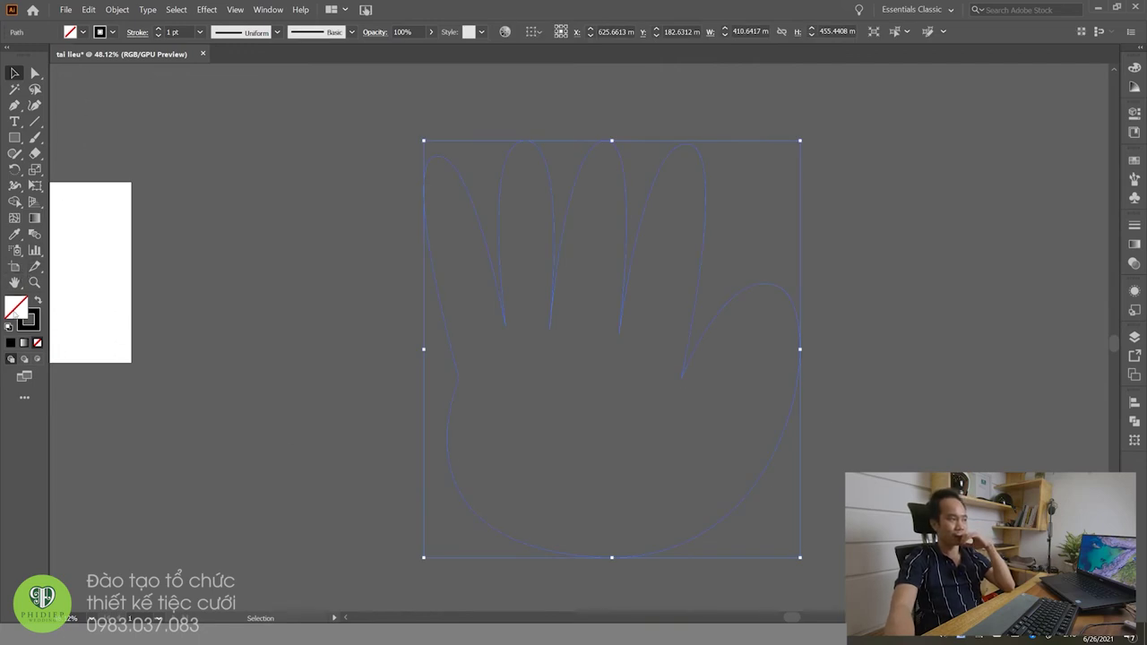
{"action": "double_click", "coordinate": [15, 308]}
{"action": "mouse_move", "coordinate": [159, 77]}
{"action": "left_mouse_down"}
{"action": "mouse_move", "coordinate": [126, 89]}
{"action": "mouse_move", "coordinate": [168, 106]}
{"action": "left_mouse_up"}
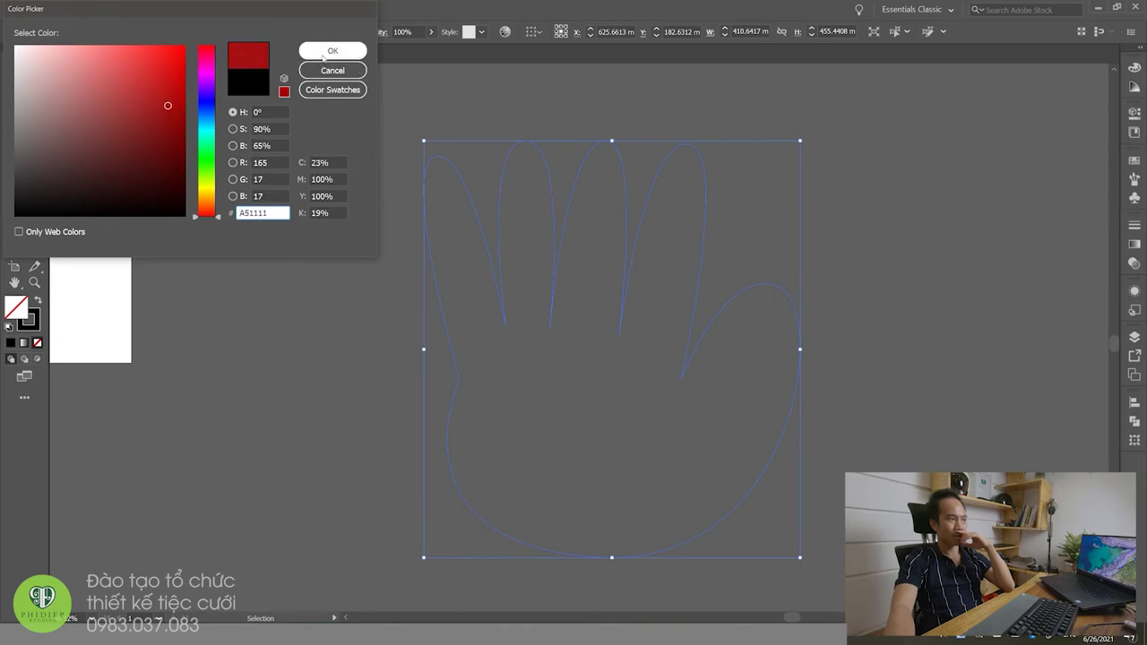
{"action": "left_click", "coordinate": [331, 51]}
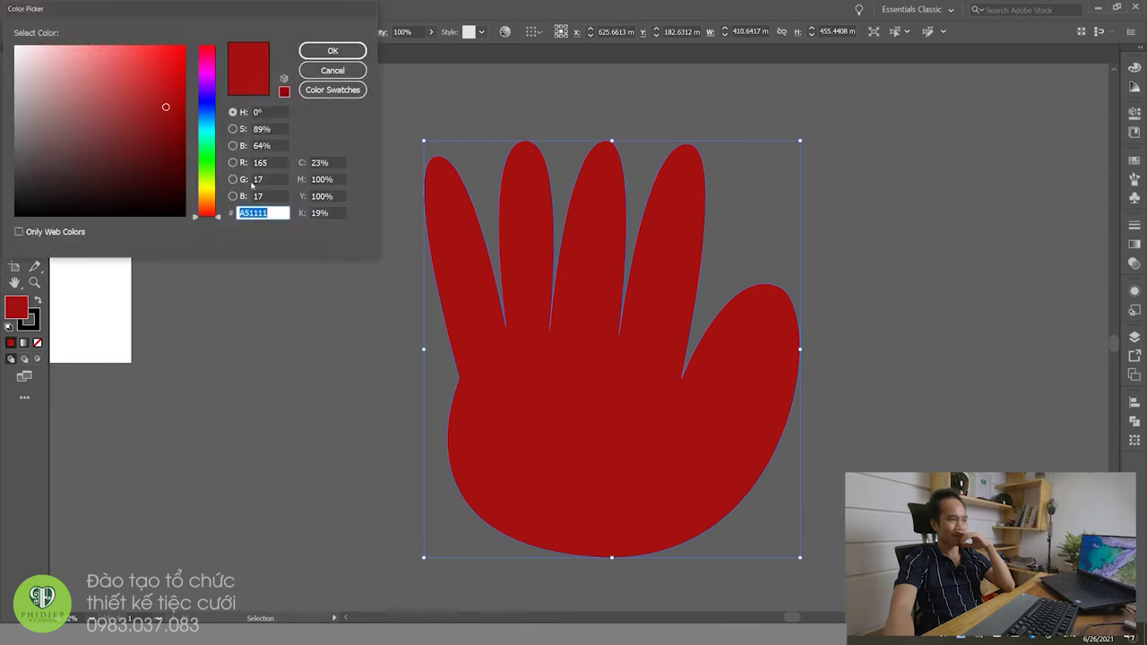
Step: Change the hand's fill to light peach FFD8A9 and deselect it
{"action": "left_click_drag", "start_coordinate": [219, 215], "coordinate": [215, 193]}
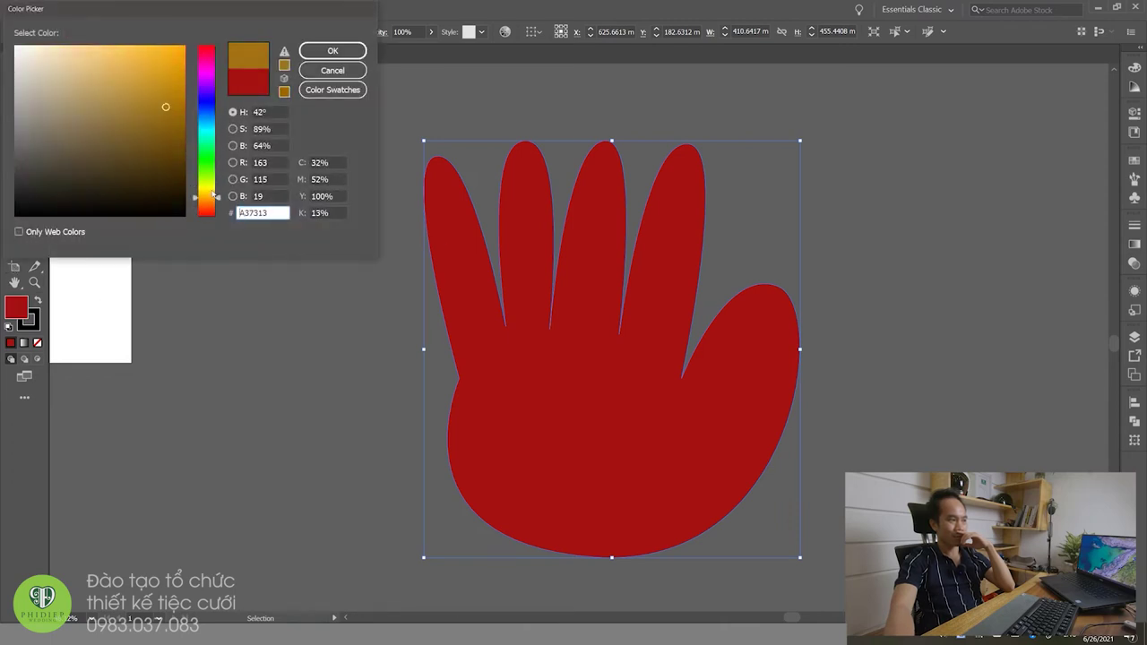
{"action": "left_click_drag", "start_coordinate": [215, 192], "coordinate": [213, 202]}
{"action": "left_click", "coordinate": [86, 59]}
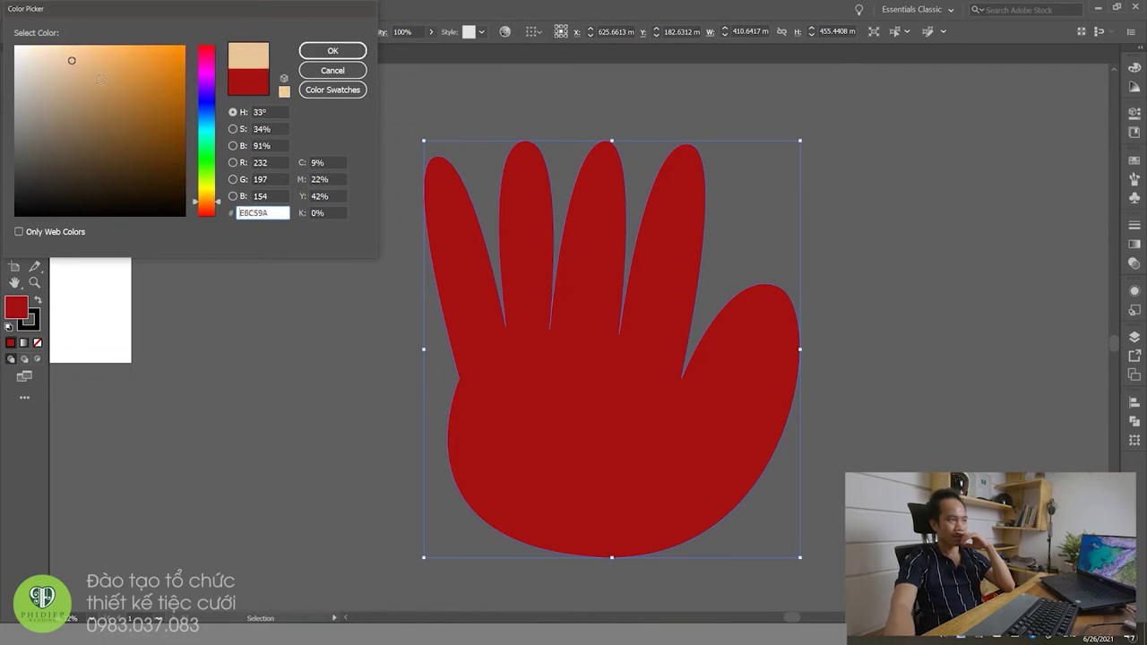
{"action": "left_click_drag", "start_coordinate": [82, 58], "coordinate": [73, 42]}
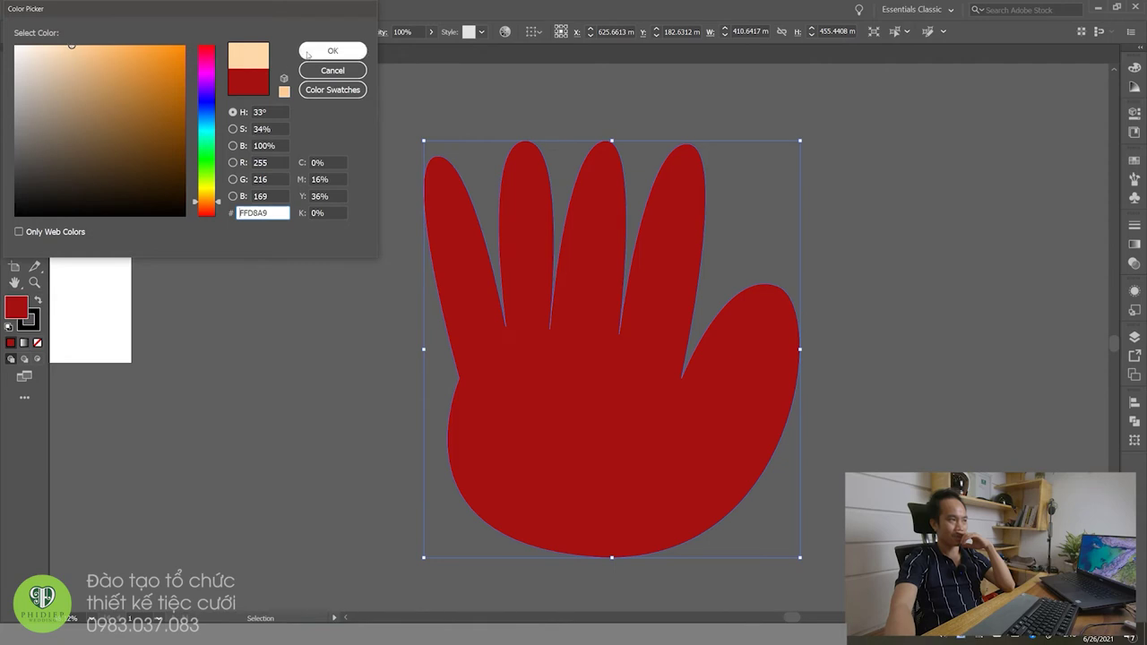
{"action": "left_click", "coordinate": [333, 50]}
{"action": "left_click", "coordinate": [797, 446]}
{"action": "left_click", "coordinate": [686, 446]}
{"action": "left_click", "coordinate": [938, 448]}
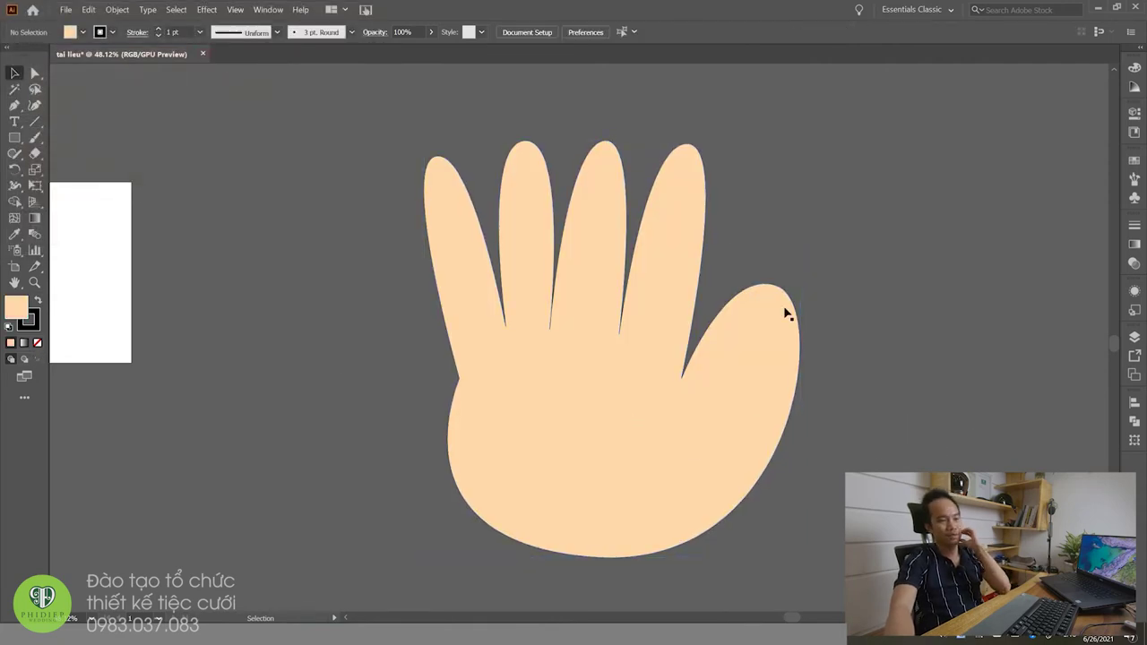
{"action": "scroll", "coordinate": [741, 407], "scroll_direction": "down", "scroll_amount": 3}
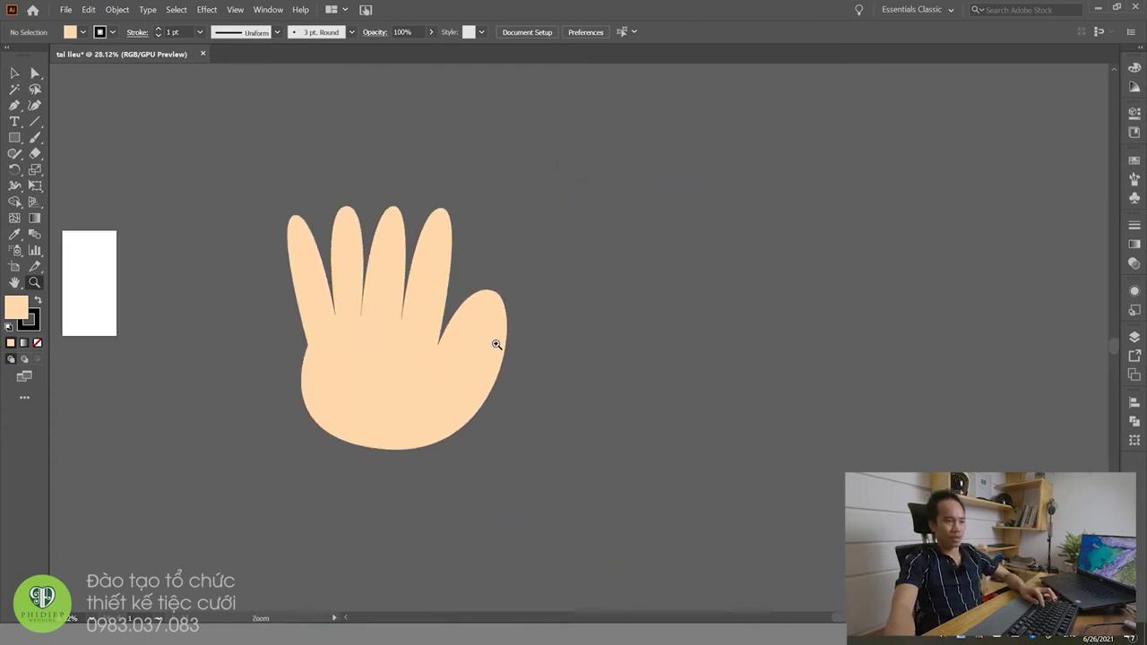
{"action": "left_click", "coordinate": [434, 358]}
{"action": "left_click", "coordinate": [562, 185]}
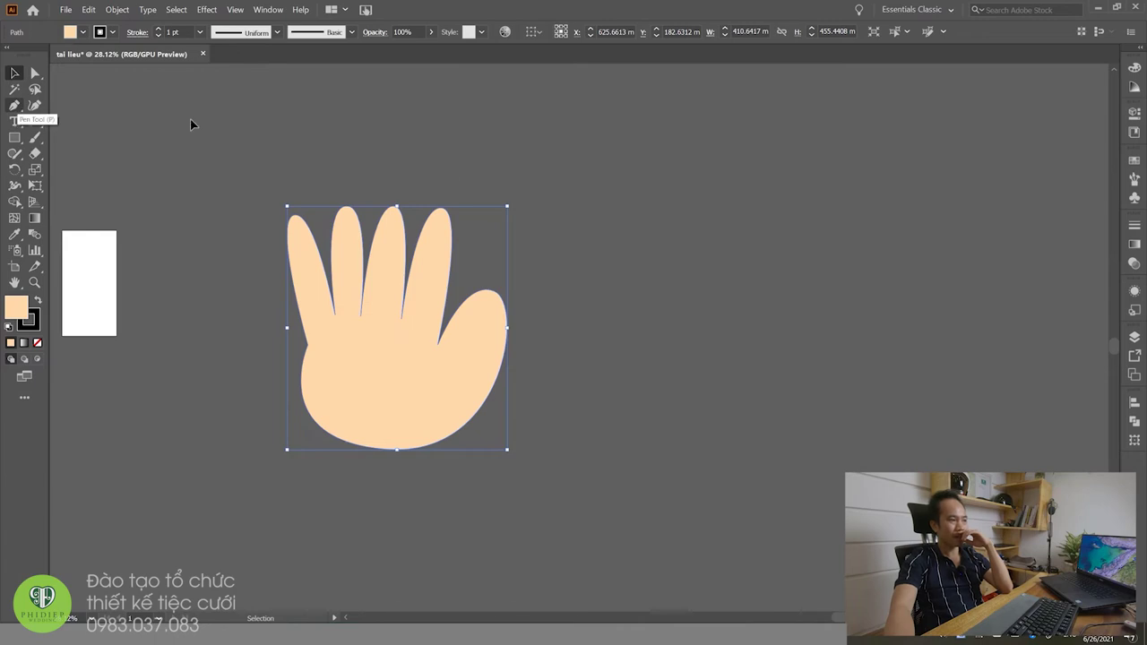
{"action": "left_click", "coordinate": [641, 341]}
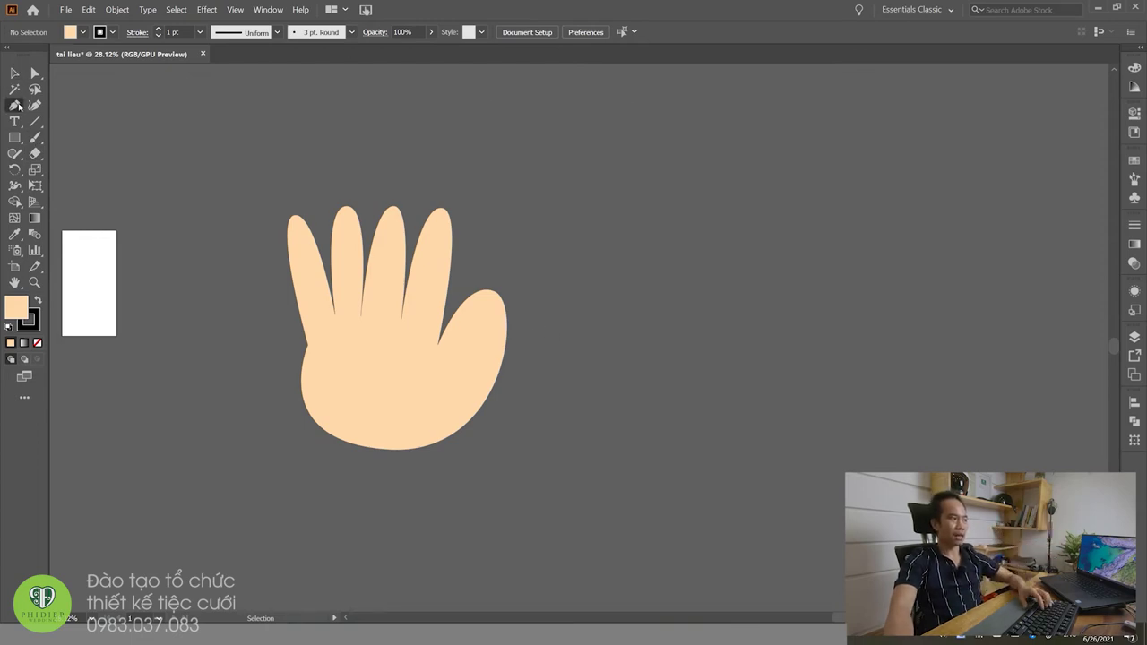
{"action": "left_click", "coordinate": [604, 246]}
{"action": "left_click_drag", "start_coordinate": [719, 415], "coordinate": [804, 265]}
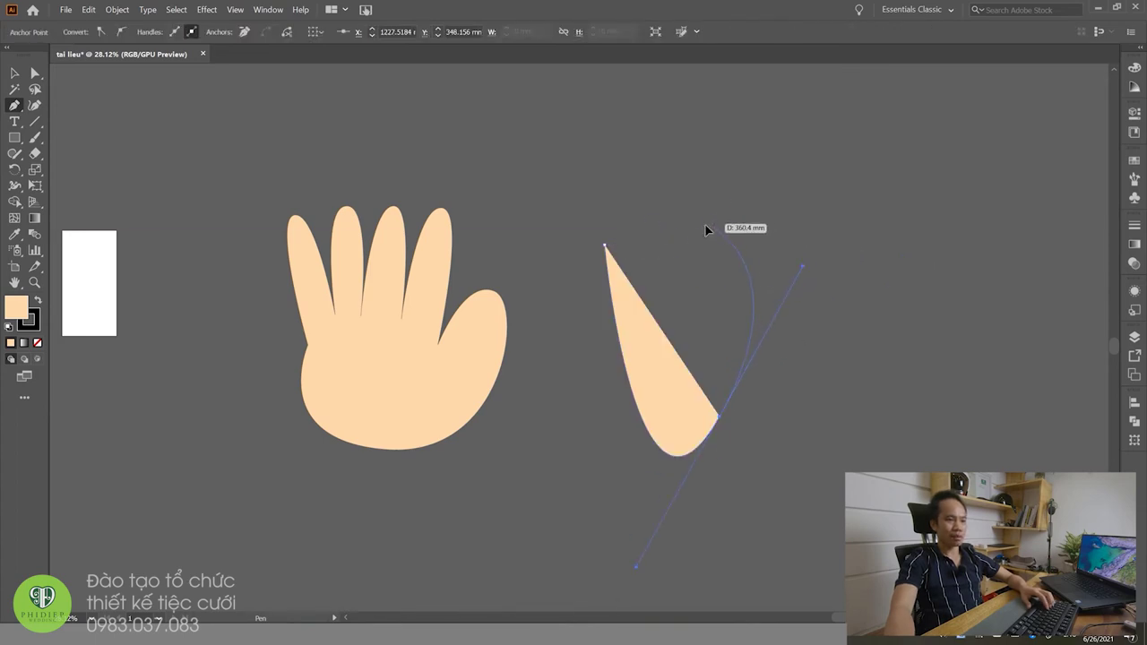
{"action": "left_click_drag", "start_coordinate": [668, 267], "coordinate": [702, 230]}
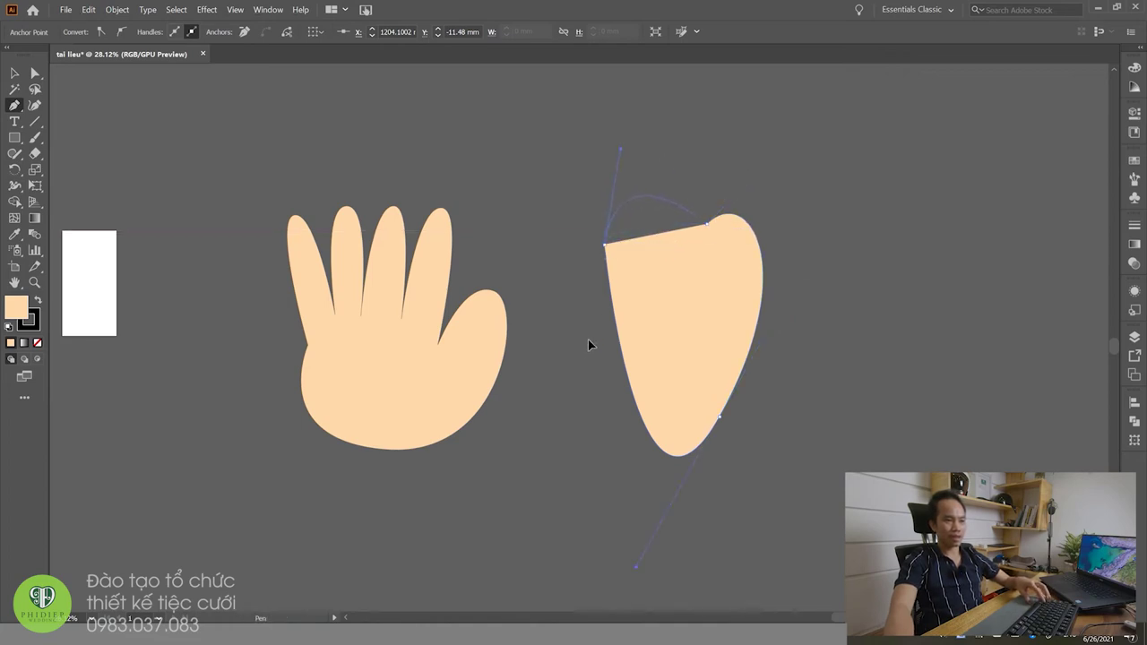
{"action": "key", "text": "v"}
{"action": "left_click", "coordinate": [684, 326]}
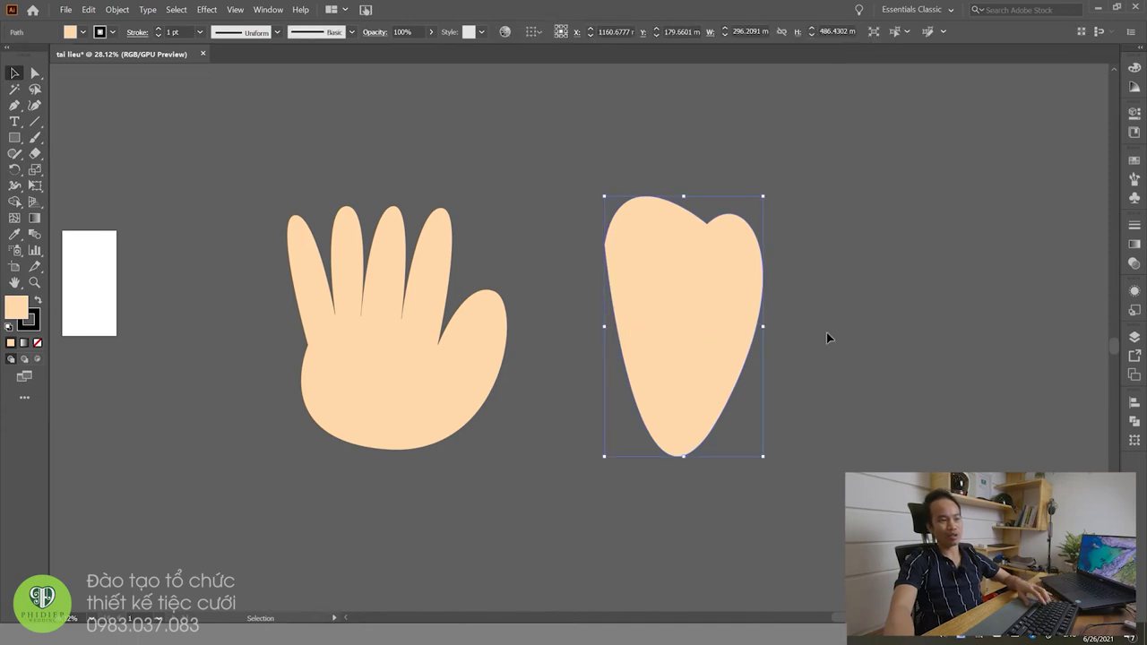
{"action": "key", "text": "Delete"}
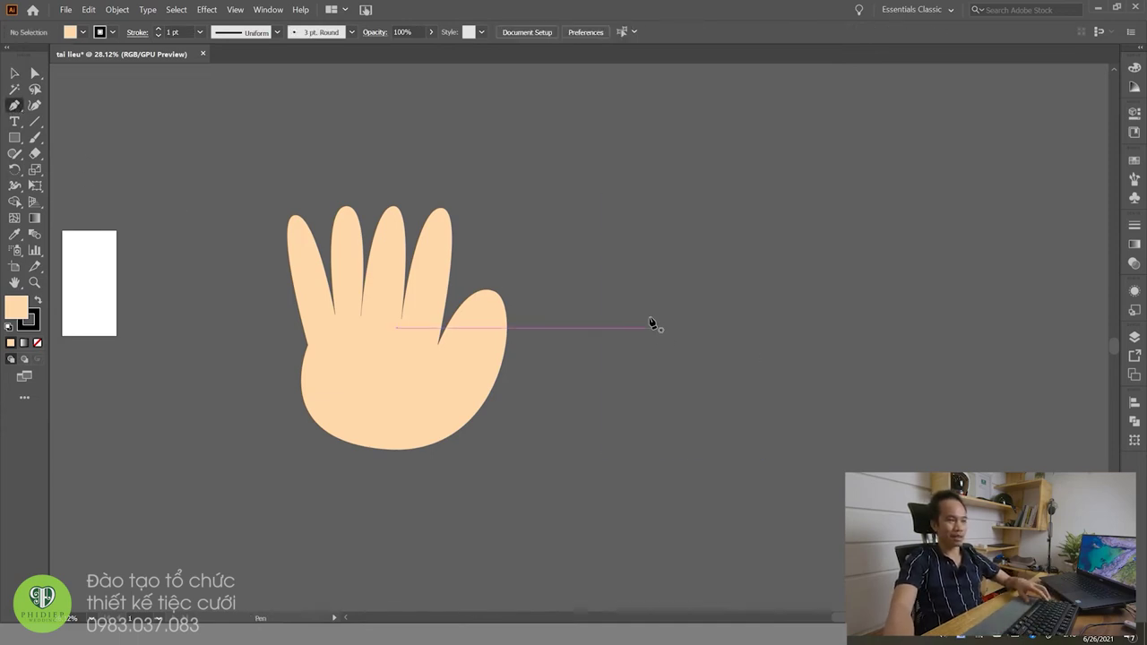
Step: Draw the heart's left lobe, top-centre dip and rounded right lobe
{"action": "left_click", "coordinate": [638, 301]}
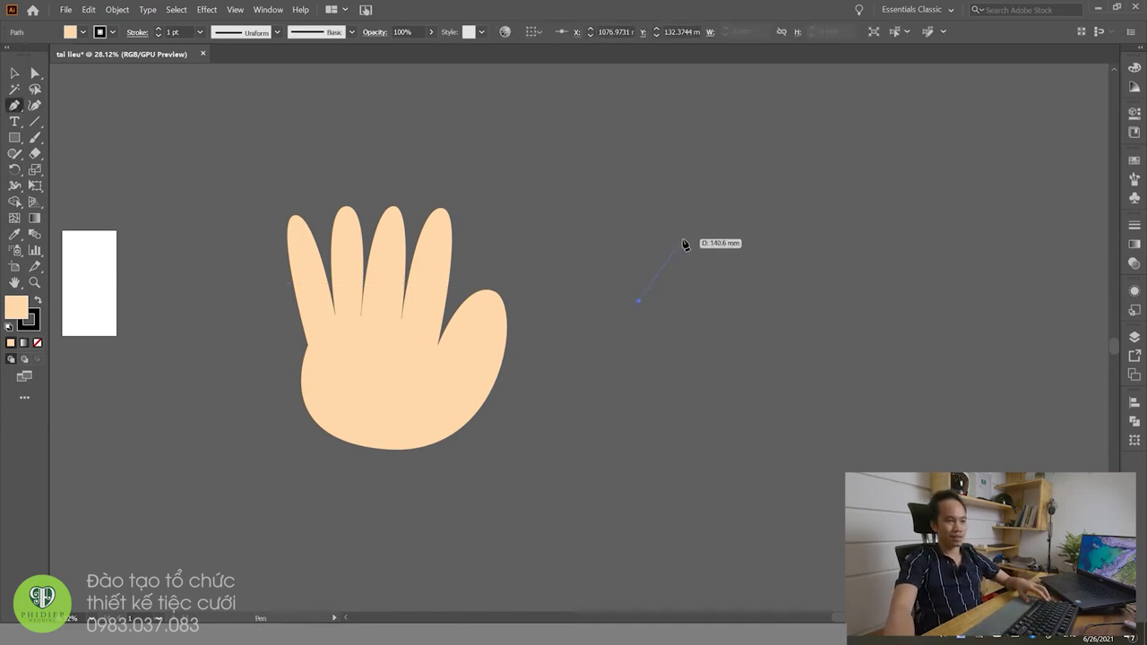
{"action": "left_click_drag", "start_coordinate": [730, 238], "coordinate": [731, 236]}
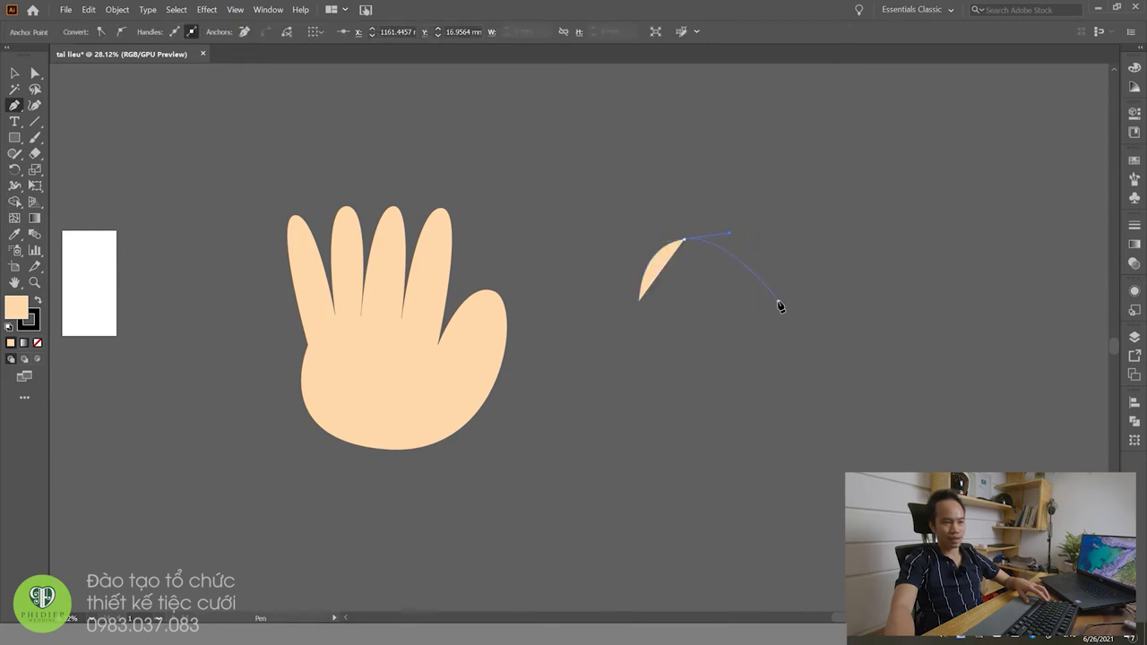
{"action": "left_click", "coordinate": [777, 302]}
{"action": "left_click_drag", "start_coordinate": [778, 301], "coordinate": [862, 242]}
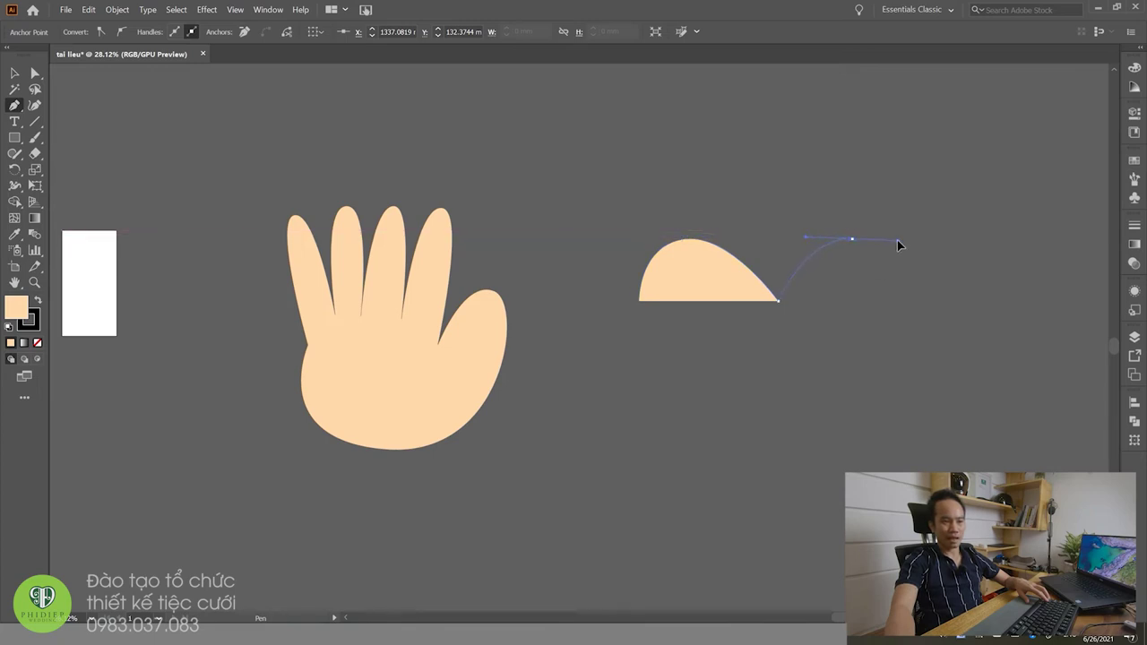
{"action": "left_click_drag", "start_coordinate": [907, 243], "coordinate": [902, 240]}
{"action": "left_click", "coordinate": [911, 307]}
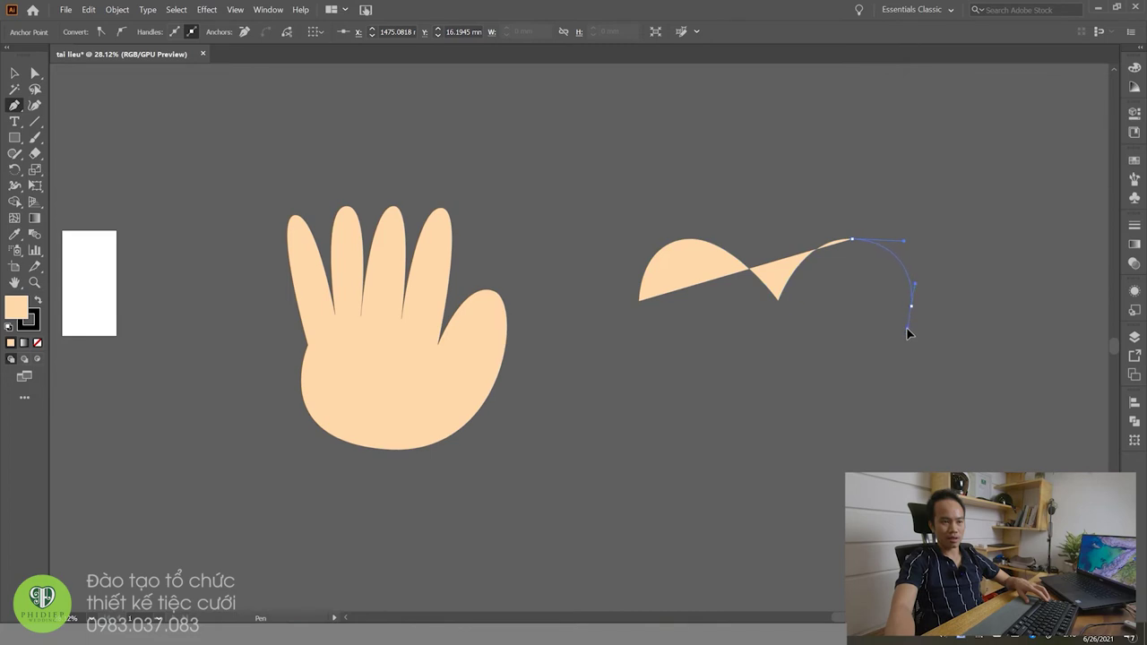
{"action": "left_click_drag", "start_coordinate": [903, 342], "coordinate": [906, 327]}
Step: Add the heart's sharp bottom tip and close the path at its left point
{"action": "left_click_drag", "start_coordinate": [780, 463], "coordinate": [769, 467]}
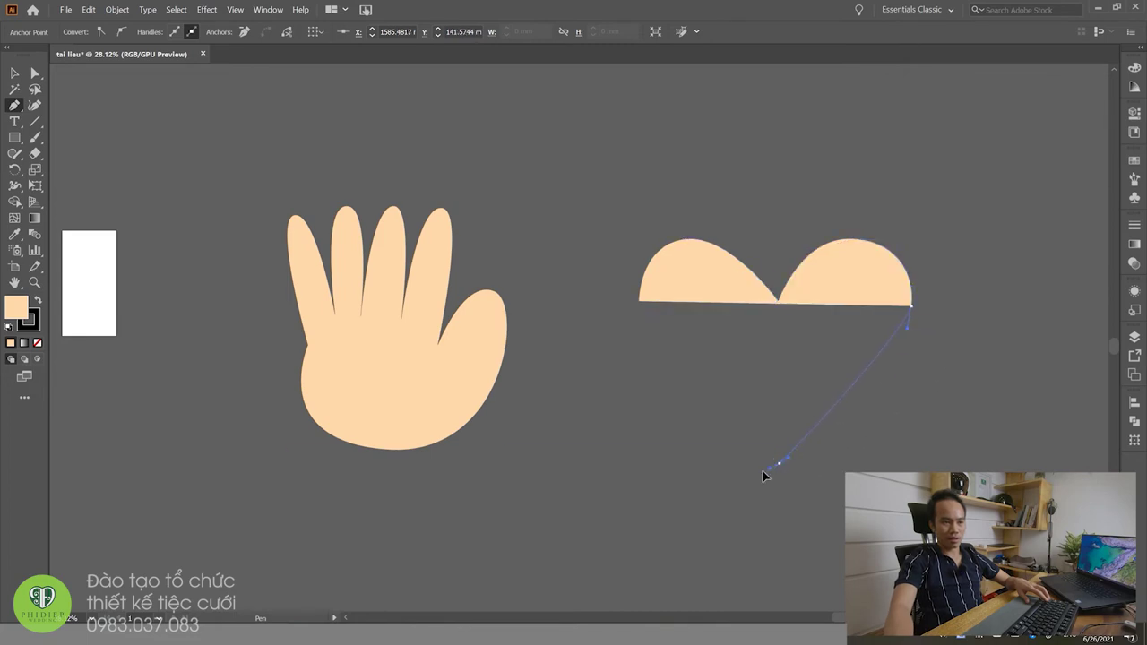
{"action": "mouse_move", "coordinate": [708, 502]}
{"action": "left_mouse_down"}
{"action": "mouse_move", "coordinate": [766, 485]}
{"action": "mouse_move", "coordinate": [731, 489]}
{"action": "left_mouse_up"}
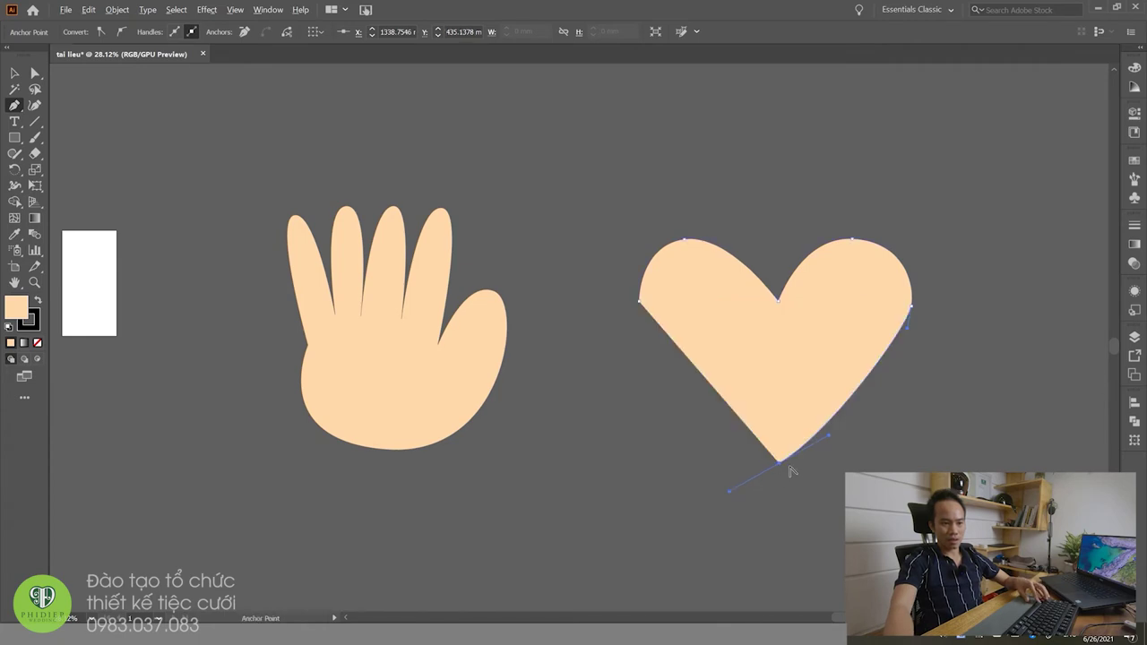
{"action": "left_click", "coordinate": [779, 463]}
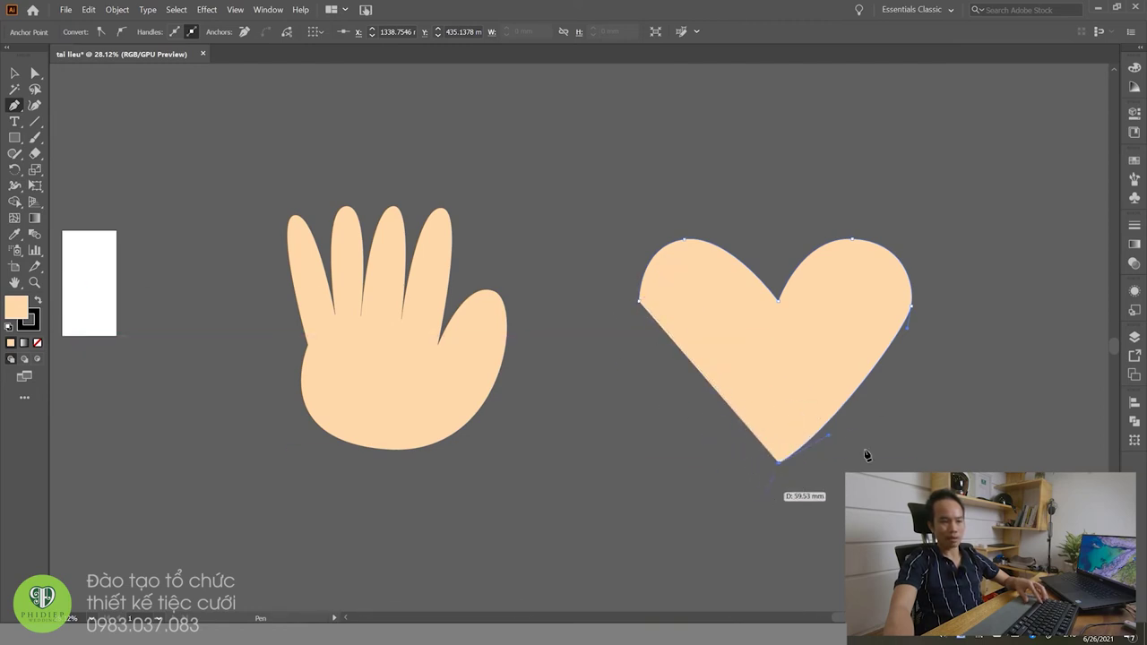
{"action": "left_click_drag", "start_coordinate": [640, 303], "coordinate": [625, 245]}
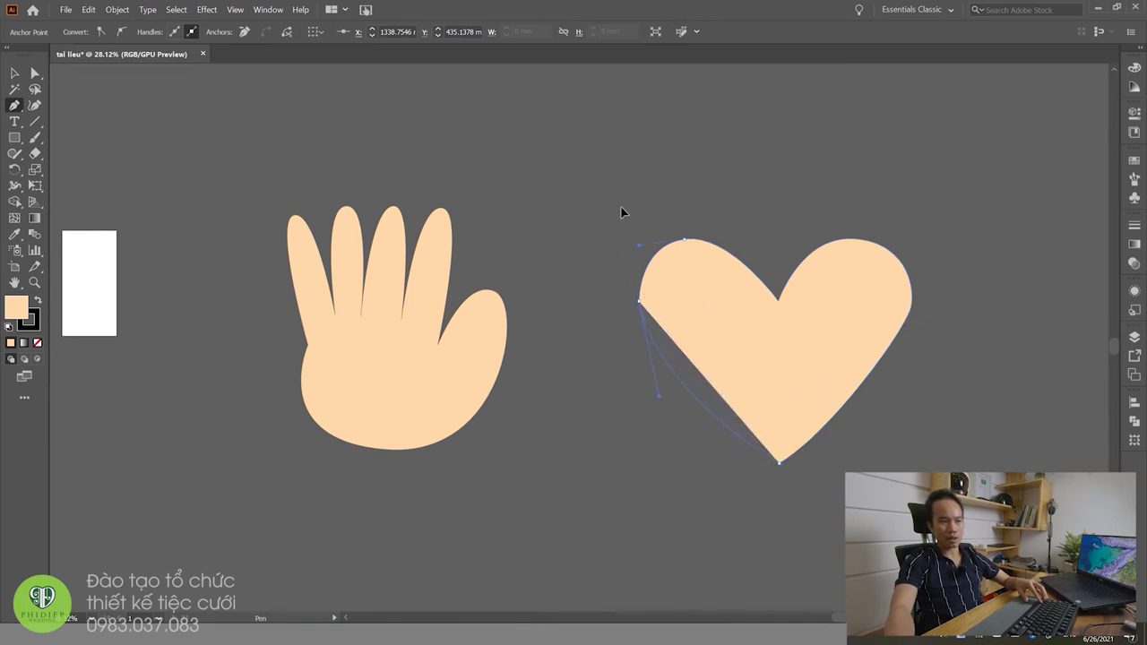
{"action": "left_click_drag", "start_coordinate": [620, 211], "coordinate": [642, 212]}
{"action": "key", "text": "v"}
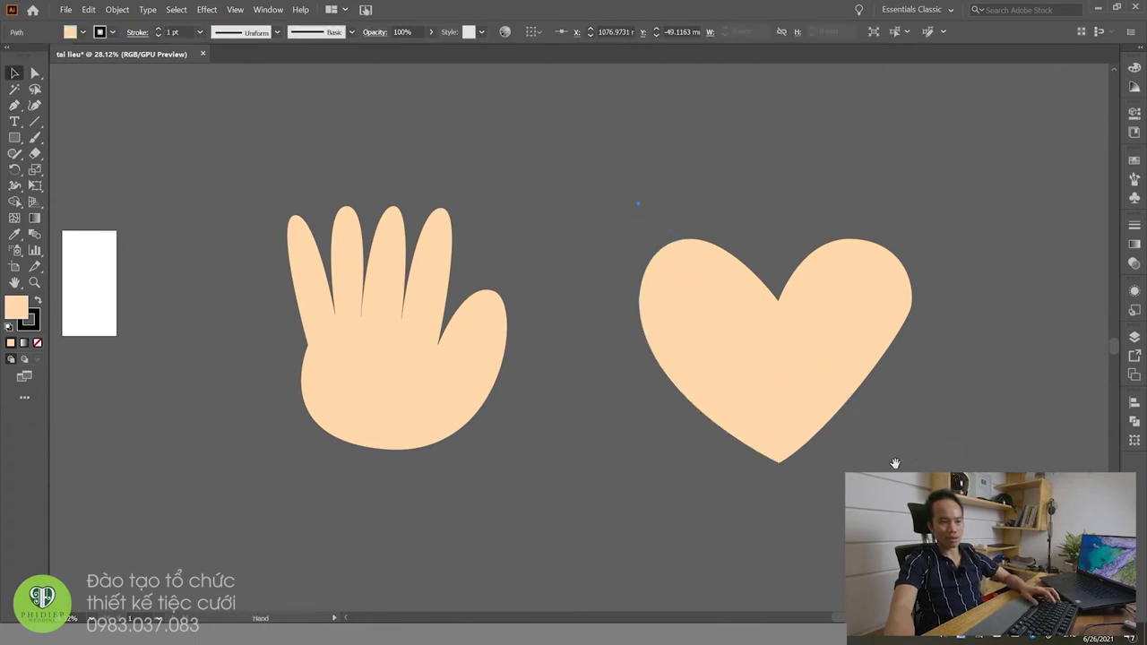
{"action": "left_click_drag", "start_coordinate": [903, 465], "coordinate": [825, 456]}
{"action": "left_click", "coordinate": [611, 165]}
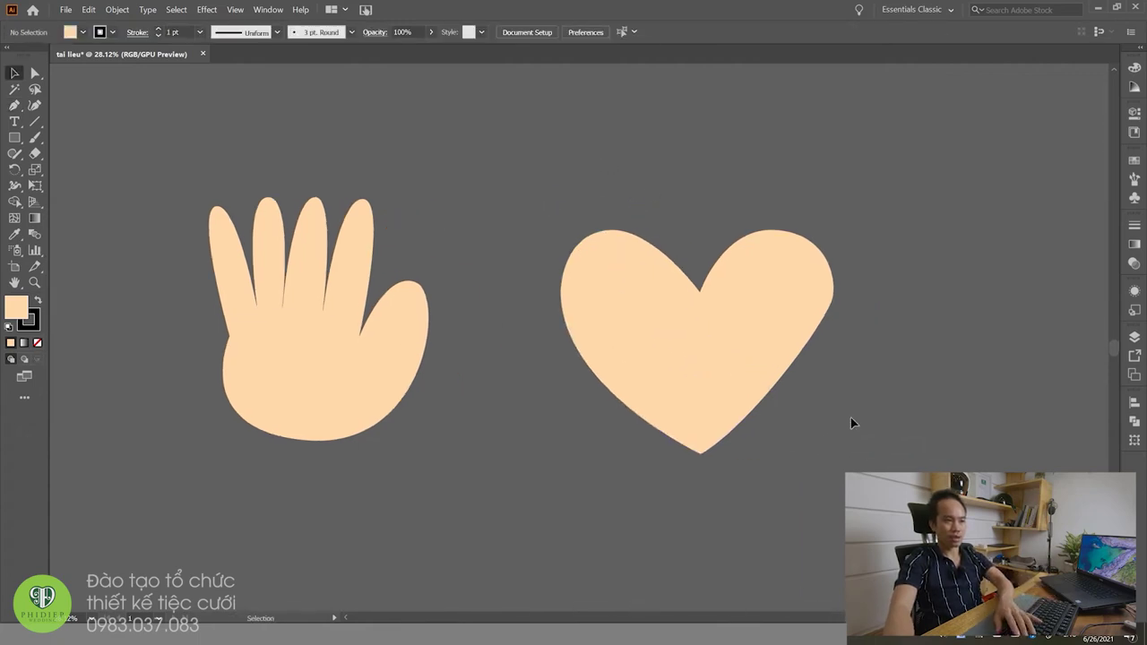
Step: Use Direct Selection to pick the heart's bottom and right-side anchor points
{"action": "left_click", "coordinate": [715, 368]}
{"action": "key", "text": "a"}
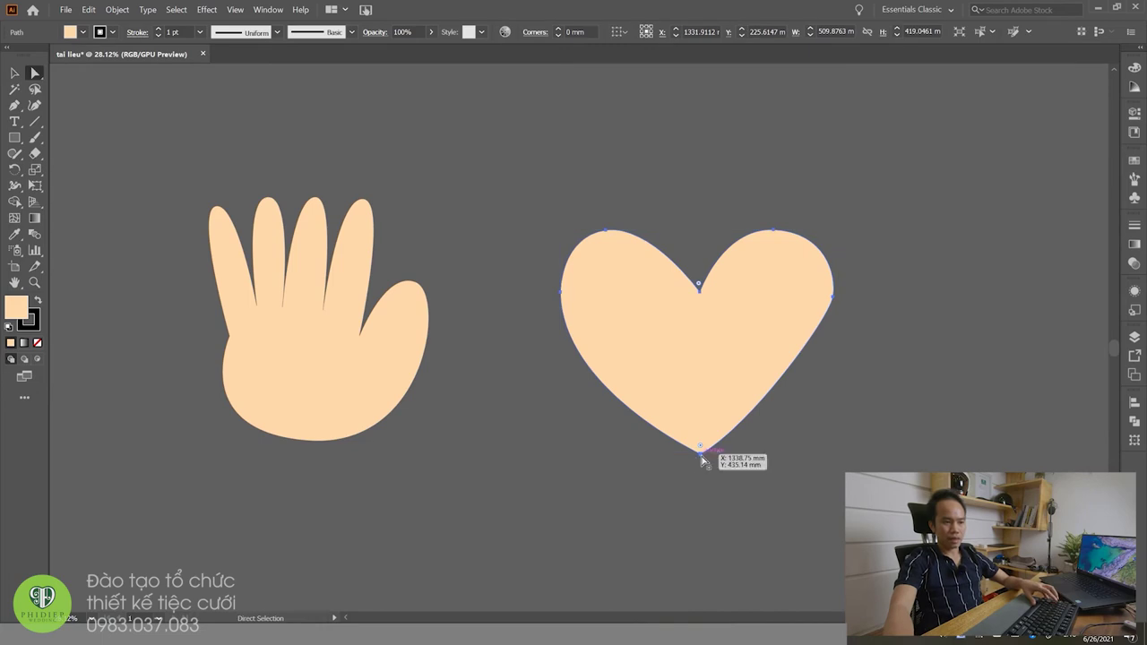
{"action": "left_click", "coordinate": [702, 454]}
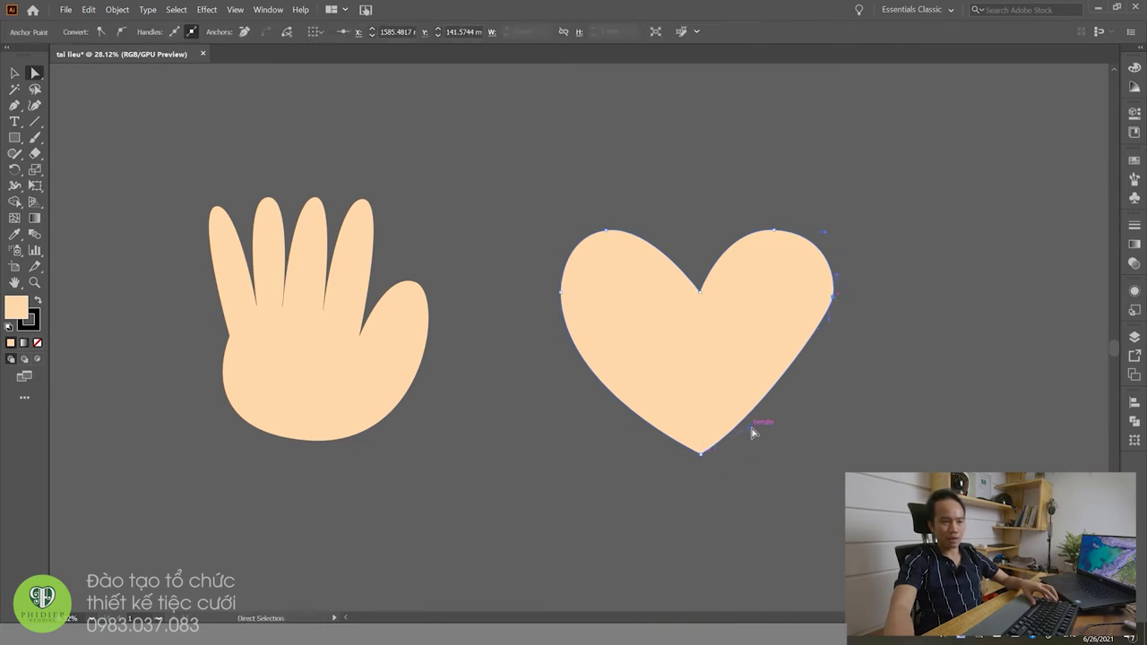
{"action": "left_click_drag", "start_coordinate": [804, 415], "coordinate": [812, 398]}
{"action": "left_click", "coordinate": [834, 298]}
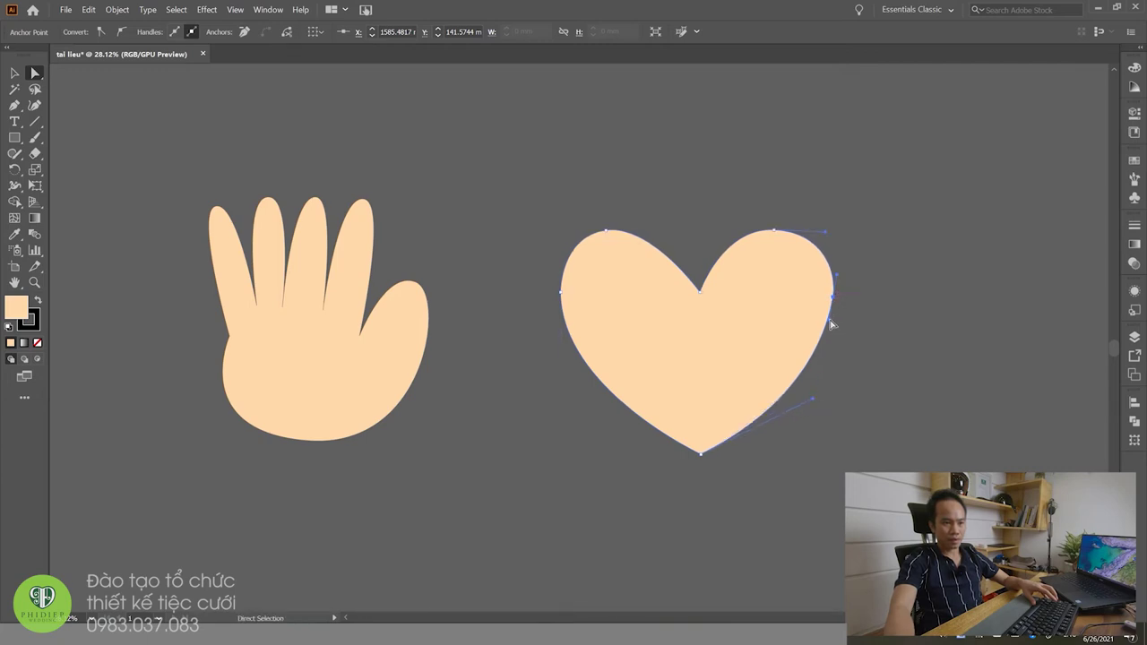
{"action": "left_click", "coordinate": [868, 347]}
{"action": "left_click", "coordinate": [836, 298]}
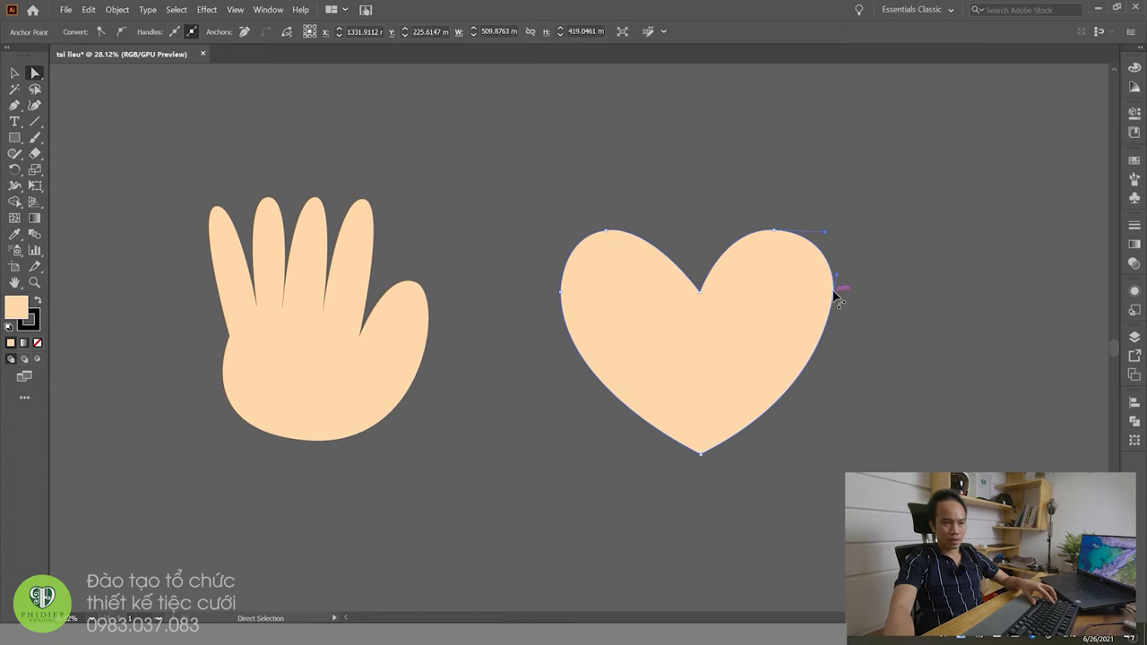
{"action": "left_click", "coordinate": [834, 303]}
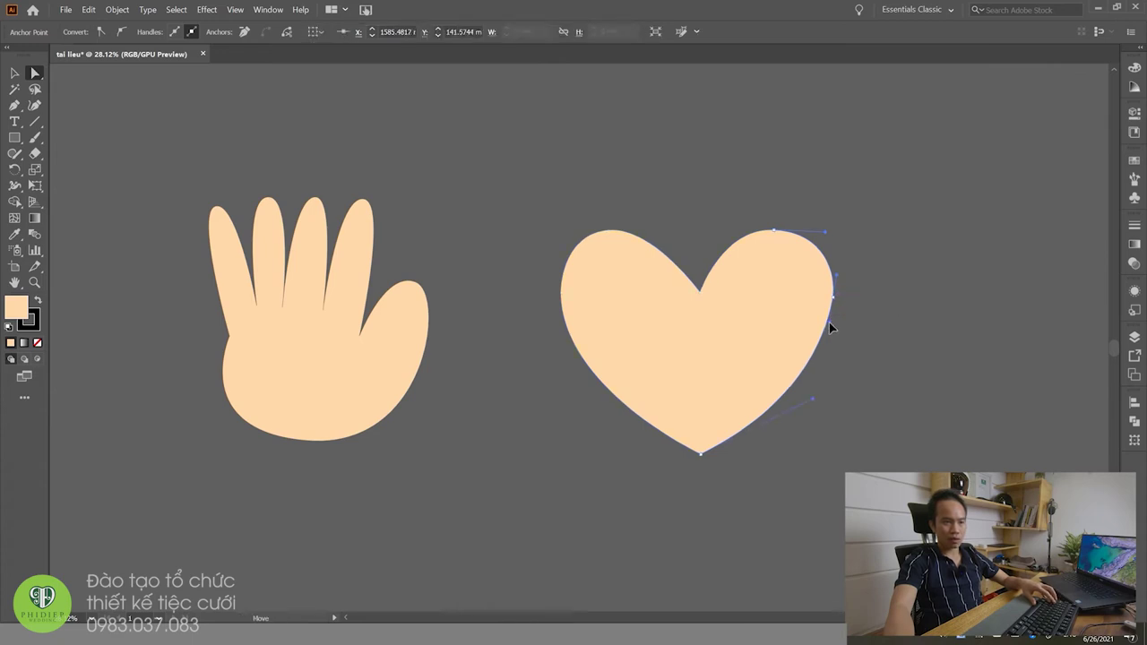
{"action": "left_click", "coordinate": [726, 448]}
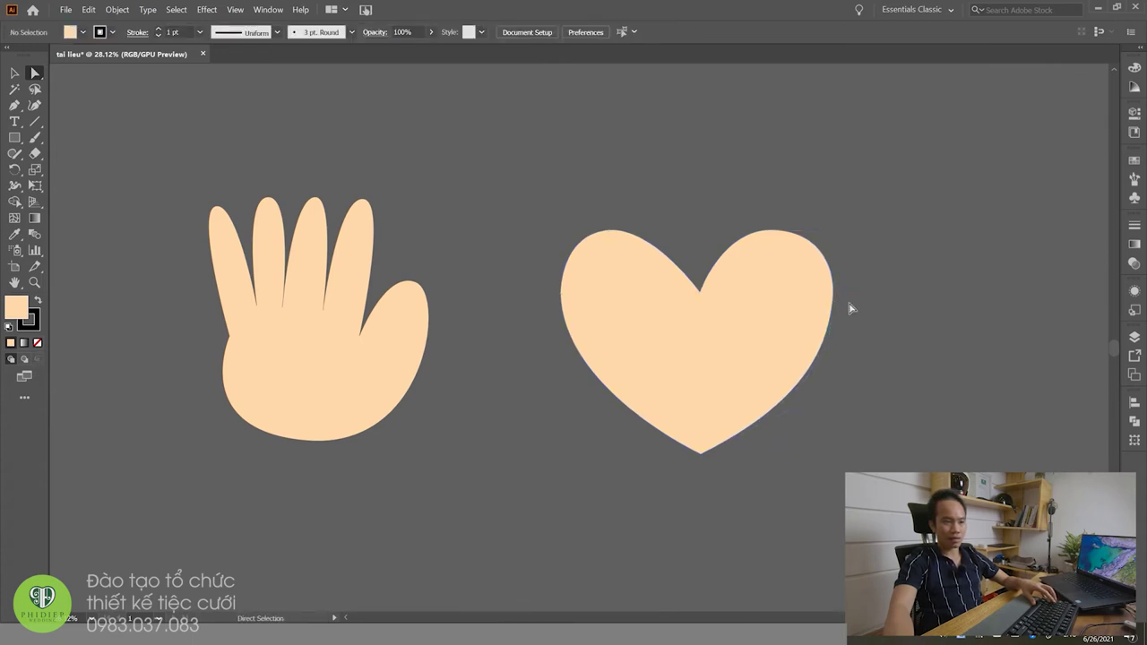
{"action": "left_click", "coordinate": [834, 299]}
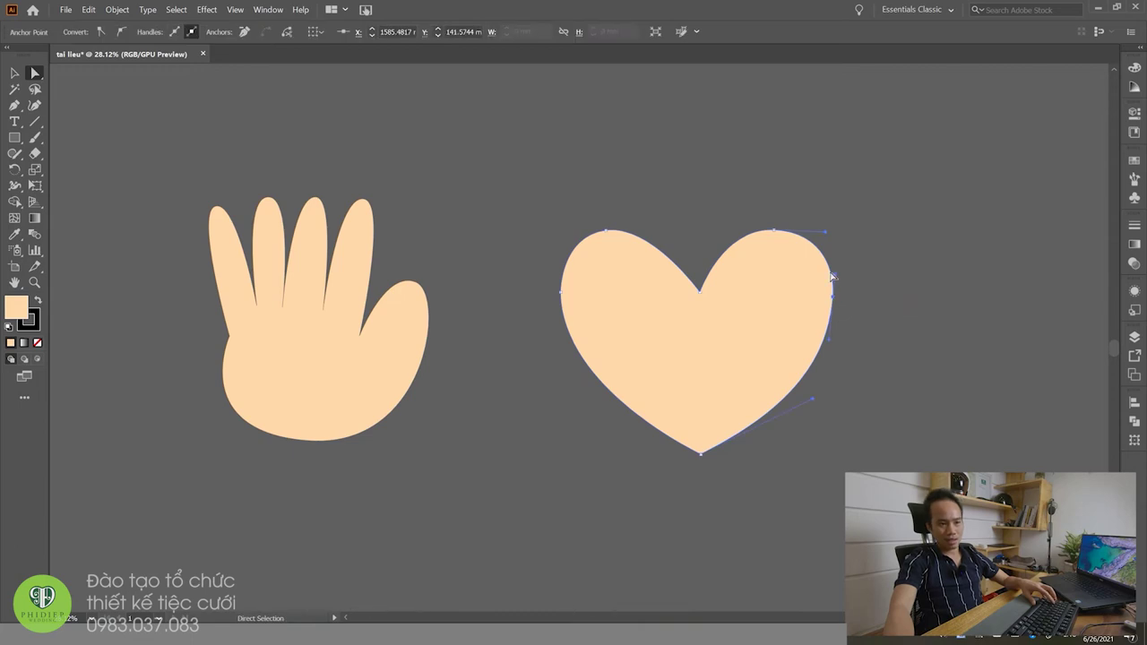
Step: Try reshaping the heart's right and lower-right curves, undoing back to the symmetric outline
{"action": "left_click_drag", "start_coordinate": [866, 342], "coordinate": [841, 355]}
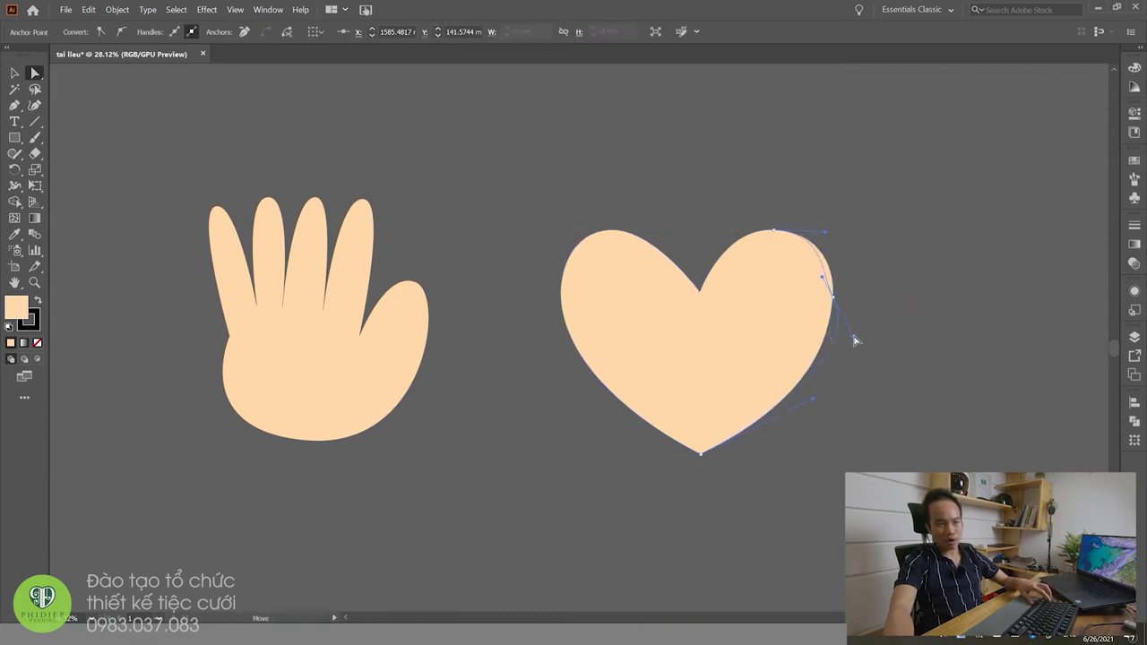
{"action": "mouse_move", "coordinate": [856, 340]}
{"action": "left_mouse_down"}
{"action": "mouse_move", "coordinate": [833, 357]}
{"action": "mouse_move", "coordinate": [858, 335]}
{"action": "mouse_move", "coordinate": [881, 335]}
{"action": "mouse_move", "coordinate": [868, 339]}
{"action": "mouse_move", "coordinate": [879, 325]}
{"action": "mouse_move", "coordinate": [863, 346]}
{"action": "mouse_move", "coordinate": [750, 345]}
{"action": "mouse_move", "coordinate": [814, 367]}
{"action": "mouse_move", "coordinate": [777, 323]}
{"action": "left_mouse_up"}
{"action": "key", "text": "ctrl+z"}
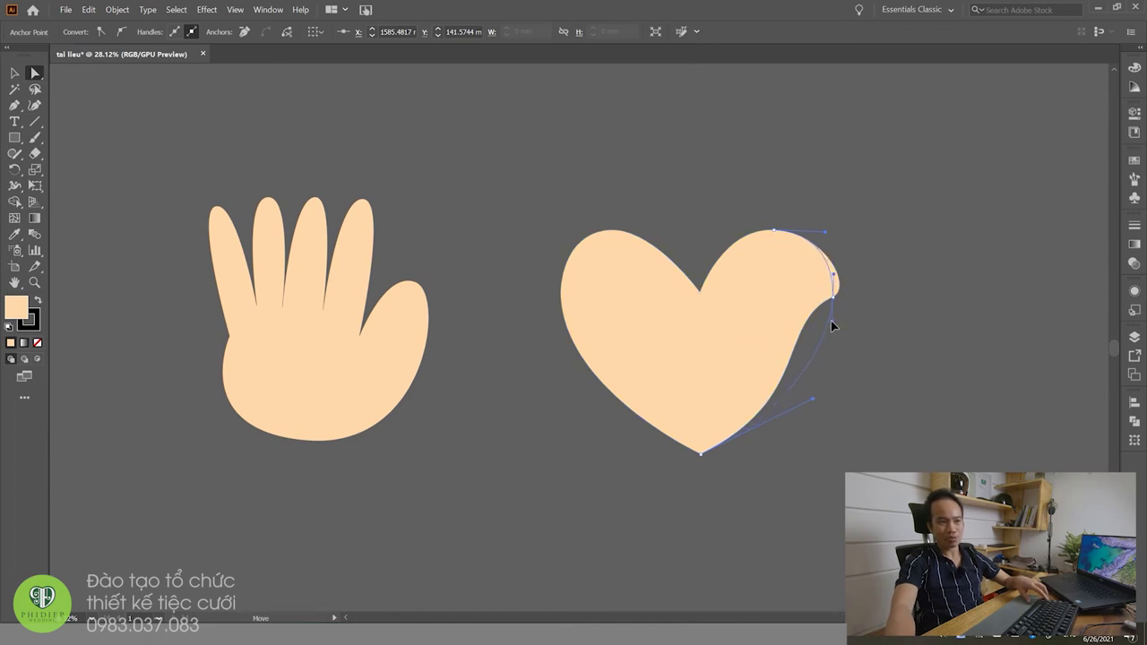
{"action": "left_click_drag", "start_coordinate": [831, 326], "coordinate": [841, 345]}
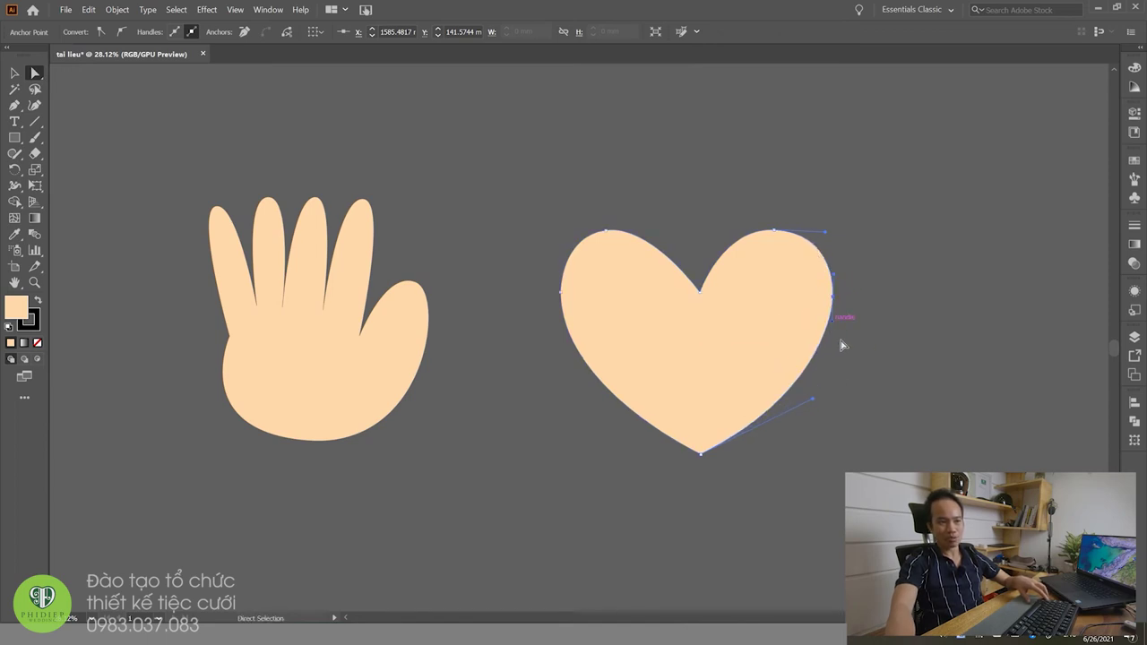
{"action": "left_click", "coordinate": [702, 454]}
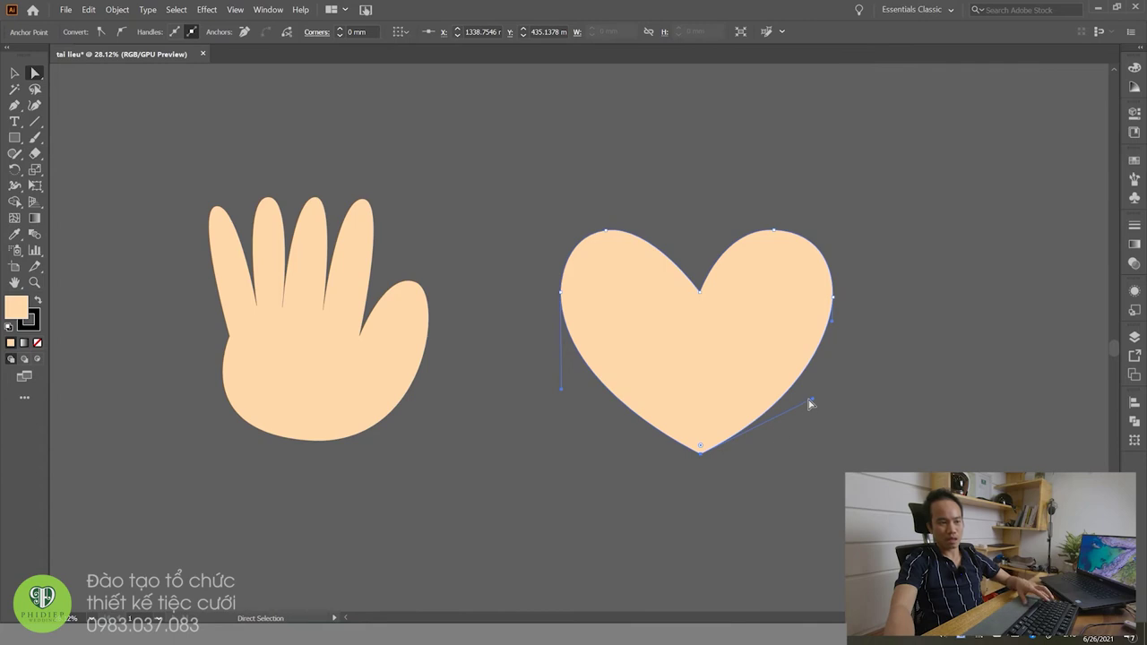
{"action": "left_click_drag", "start_coordinate": [816, 448], "coordinate": [794, 473]}
{"action": "key", "text": "ctrl+z"}
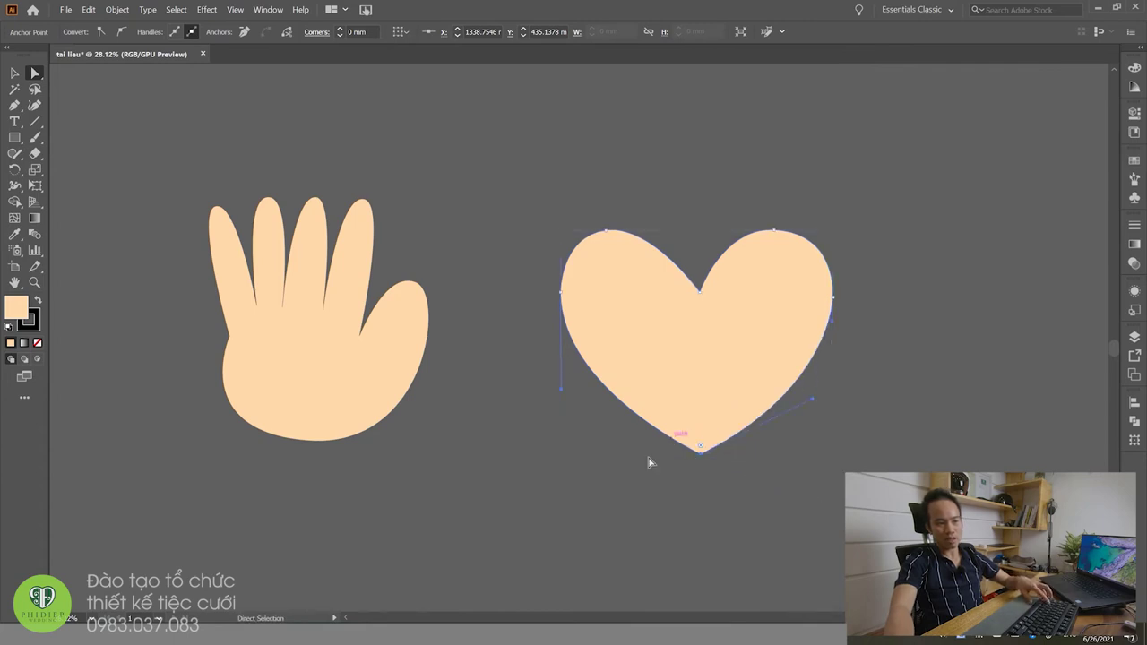
{"action": "left_click_drag", "start_coordinate": [813, 401], "coordinate": [762, 350]}
{"action": "key", "text": "ctrl+z"}
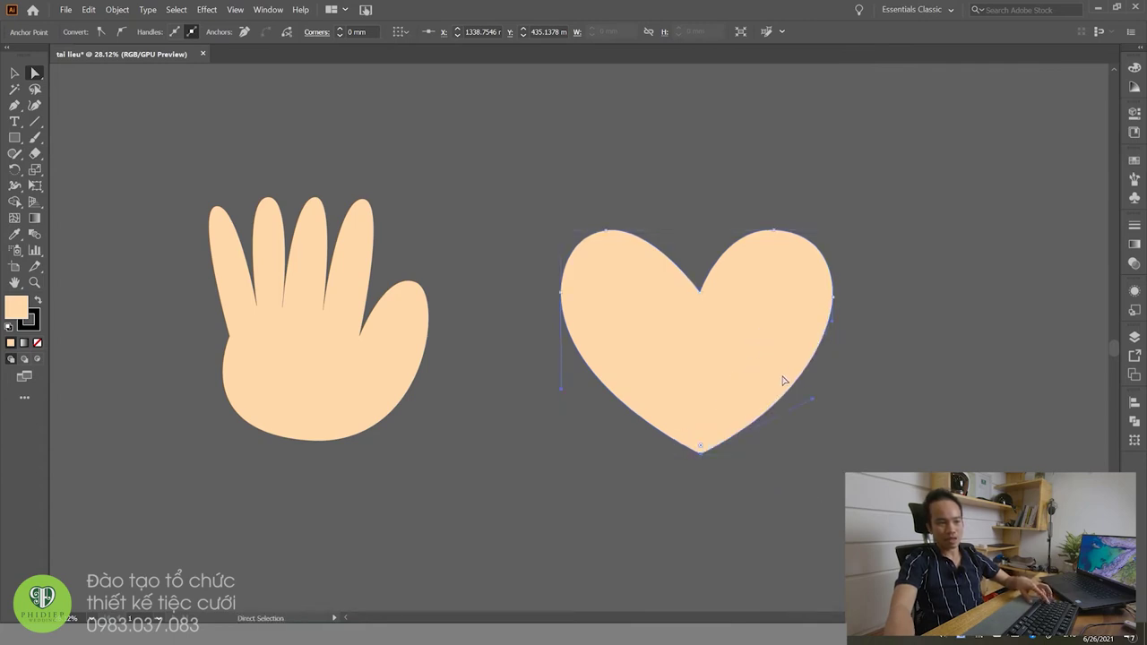
{"action": "key", "text": "ctrl+z"}
{"action": "left_click_drag", "start_coordinate": [801, 492], "coordinate": [729, 497]}
{"action": "key", "text": "v"}
{"action": "left_click", "coordinate": [730, 497]}
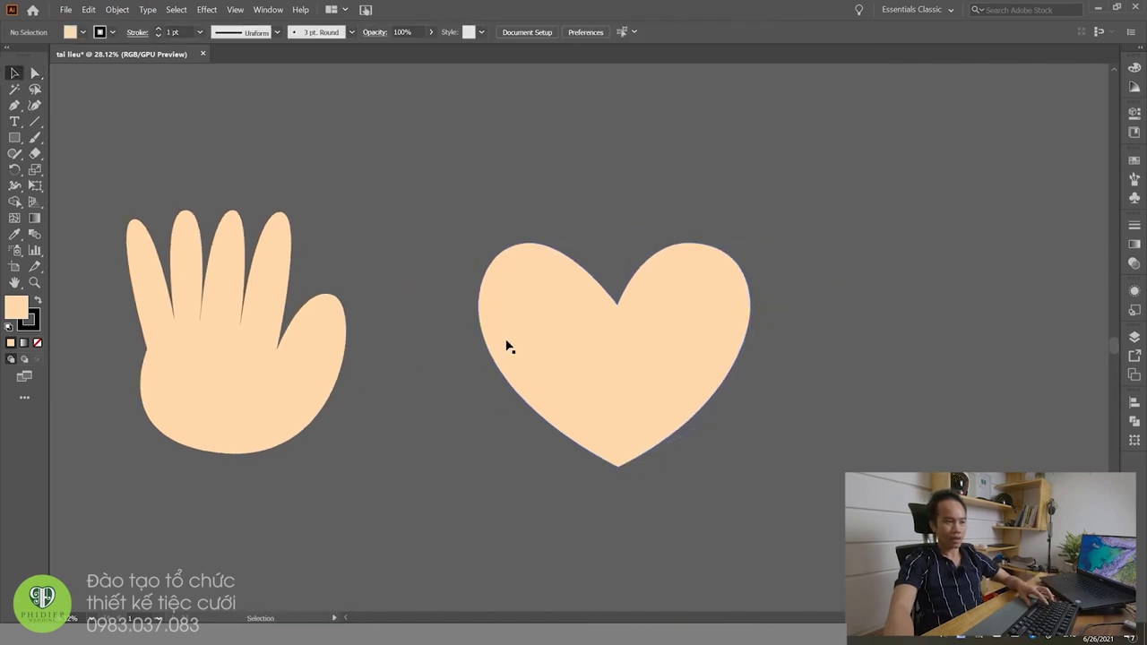
{"action": "key", "text": "a"}
{"action": "left_click", "coordinate": [479, 309]}
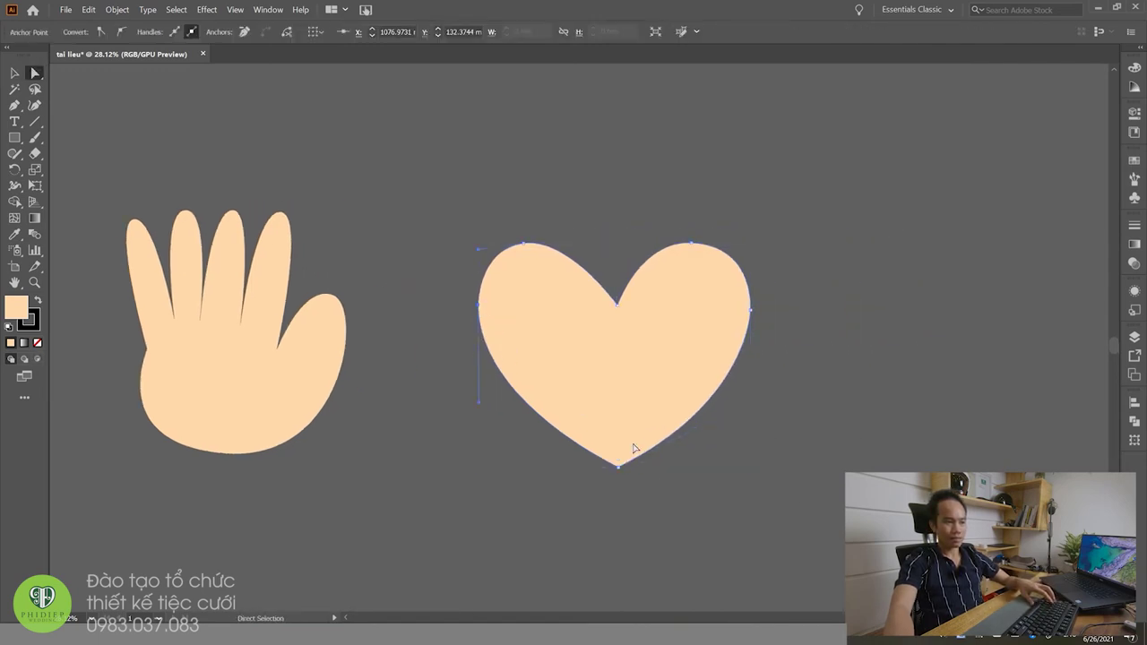
{"action": "scroll", "coordinate": [621, 469], "scroll_direction": "right", "scroll_amount": 2}
{"action": "key", "text": "v"}
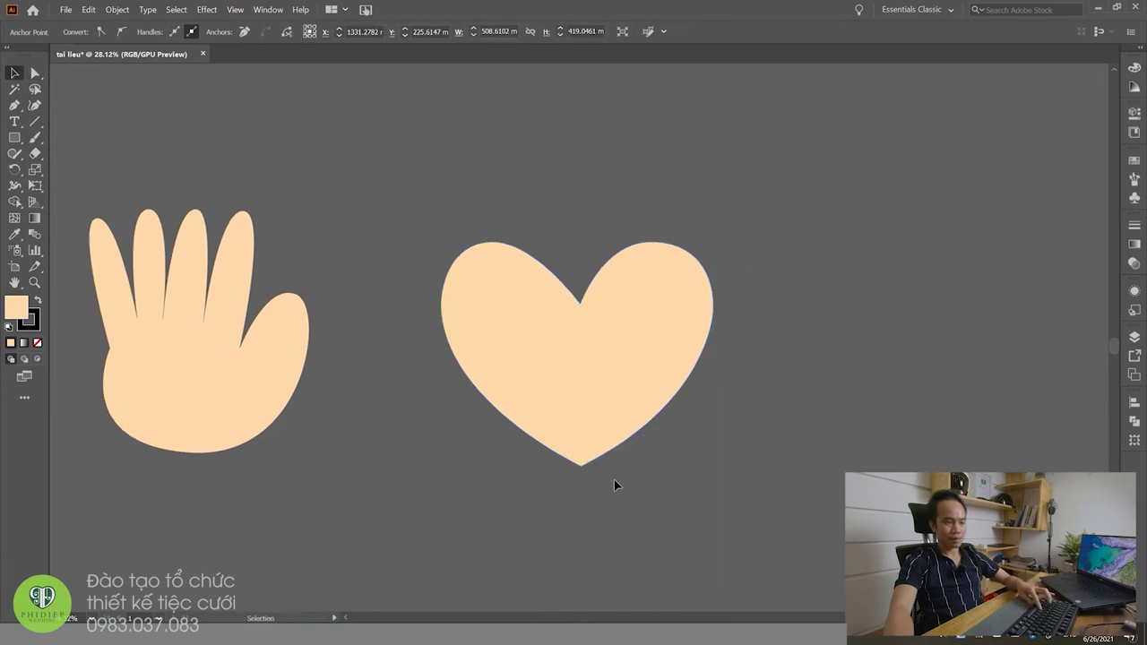
{"action": "left_click", "coordinate": [614, 482]}
{"action": "key", "text": "a"}
{"action": "left_click", "coordinate": [579, 466]}
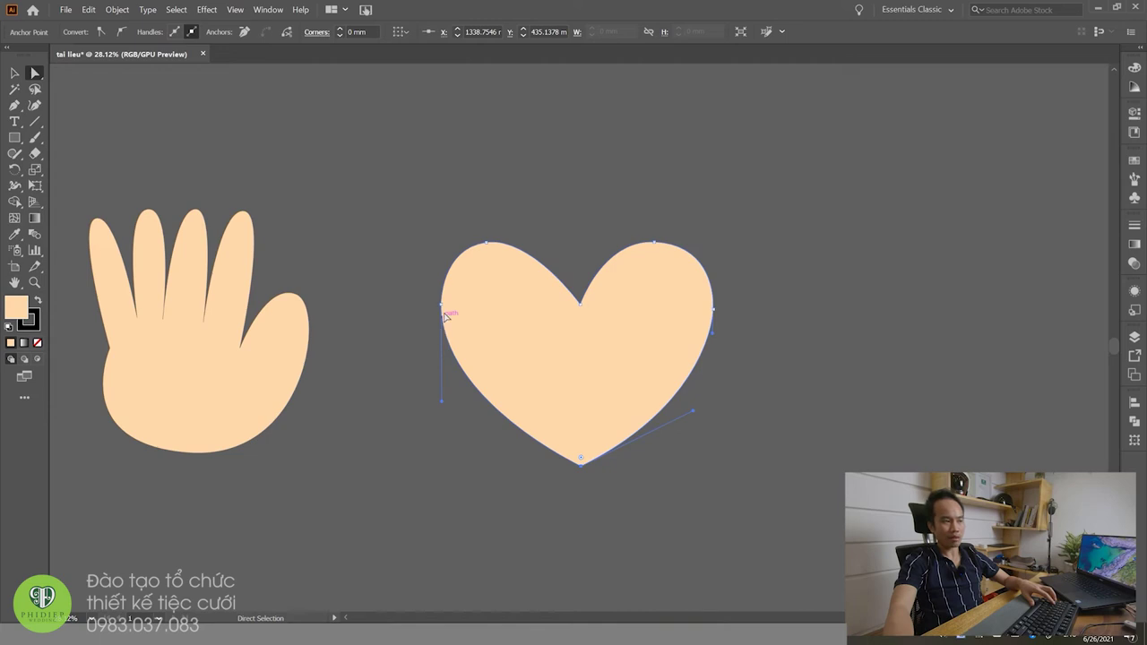
{"action": "left_click", "coordinate": [479, 263]}
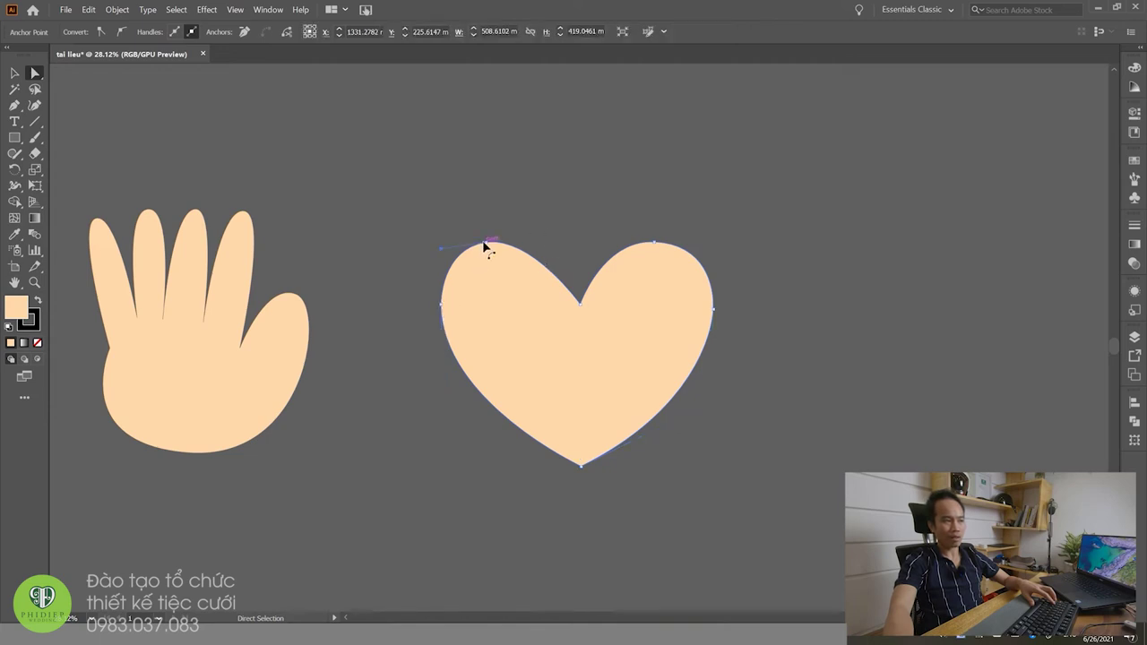
{"action": "left_click", "coordinate": [485, 243]}
{"action": "left_click", "coordinate": [579, 297]}
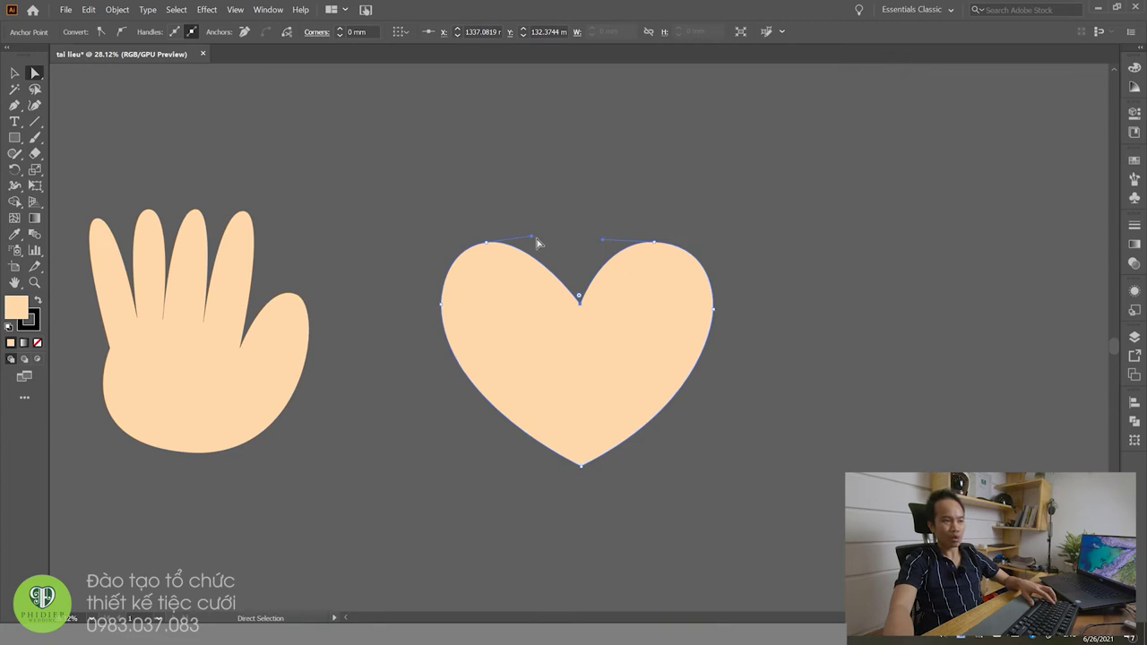
{"action": "key", "text": "v"}
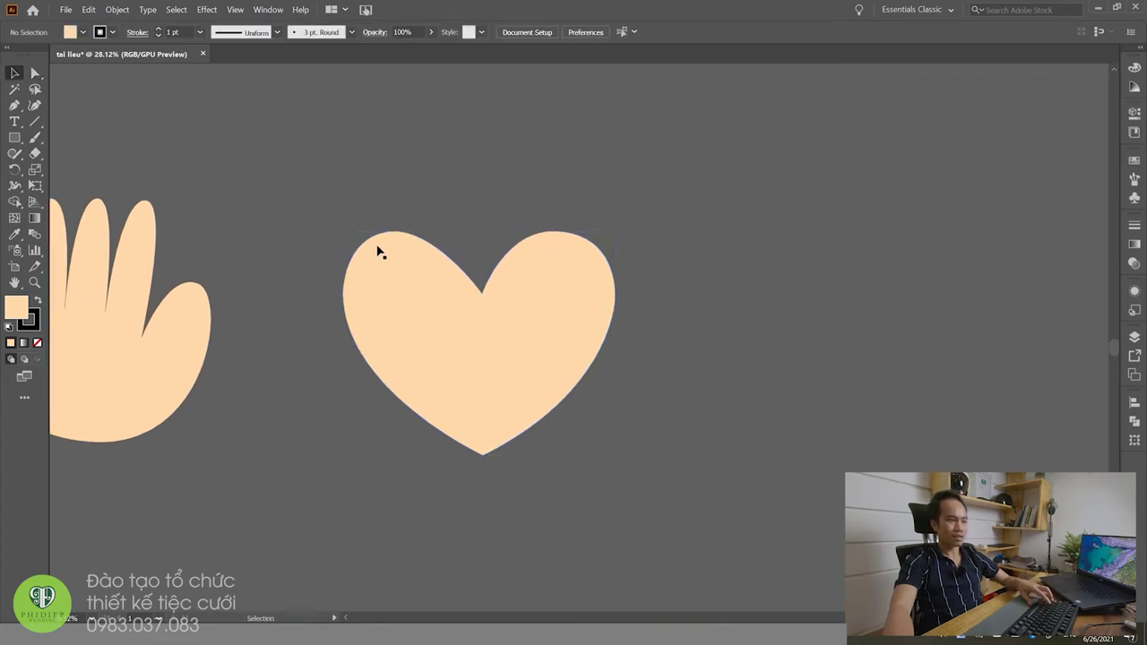
{"action": "left_click", "coordinate": [488, 353]}
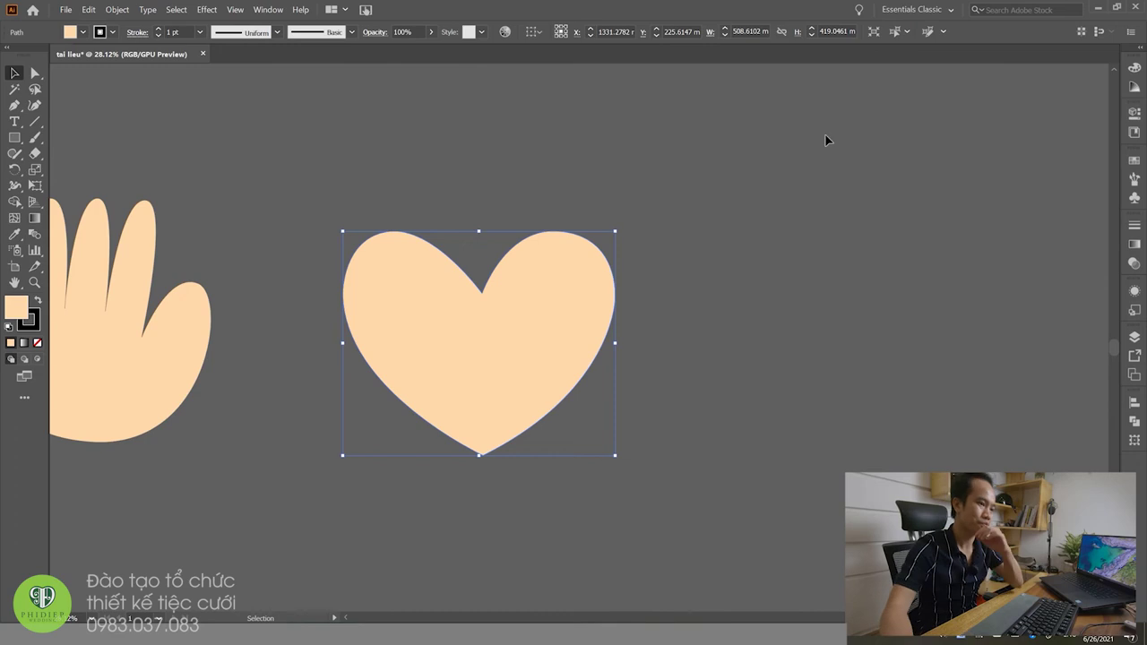
{"action": "left_click", "coordinate": [778, 362]}
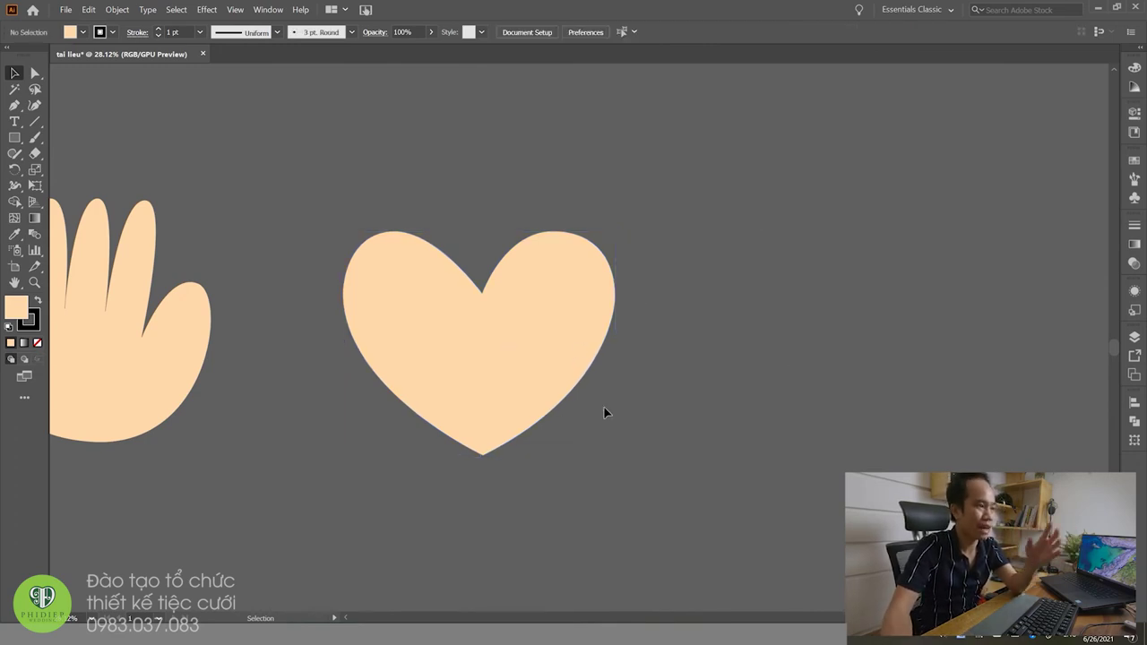
Step: Pen-draw a closed four-corner straight-sided peach rectangle to the right of the heart
{"action": "key", "text": "p"}
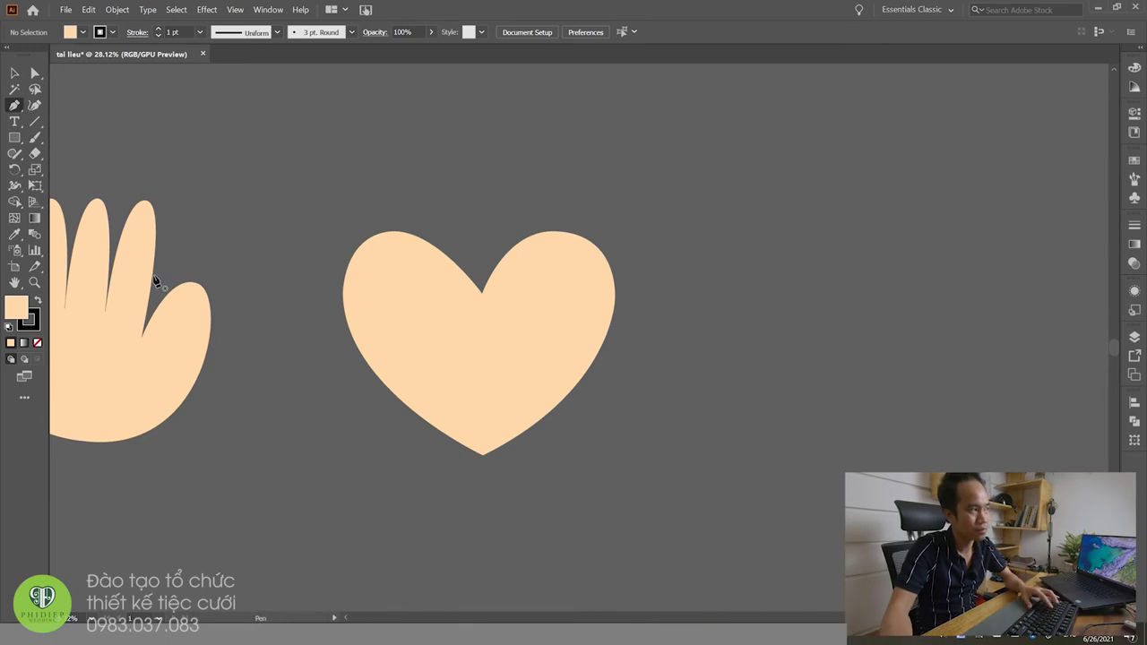
{"action": "key", "text": "v"}
{"action": "scroll", "coordinate": [610, 358], "scroll_direction": "down", "scroll_amount": 2}
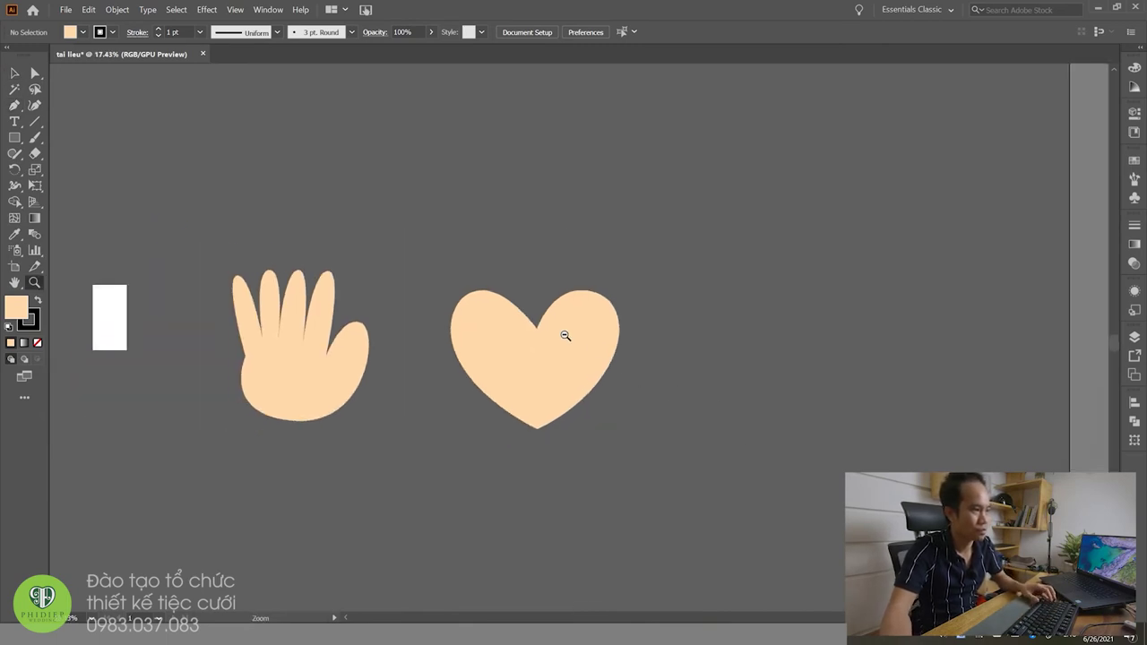
{"action": "scroll", "coordinate": [610, 362], "scroll_direction": "right", "scroll_amount": 2}
{"action": "key", "text": "p"}
{"action": "left_click", "coordinate": [618, 254]}
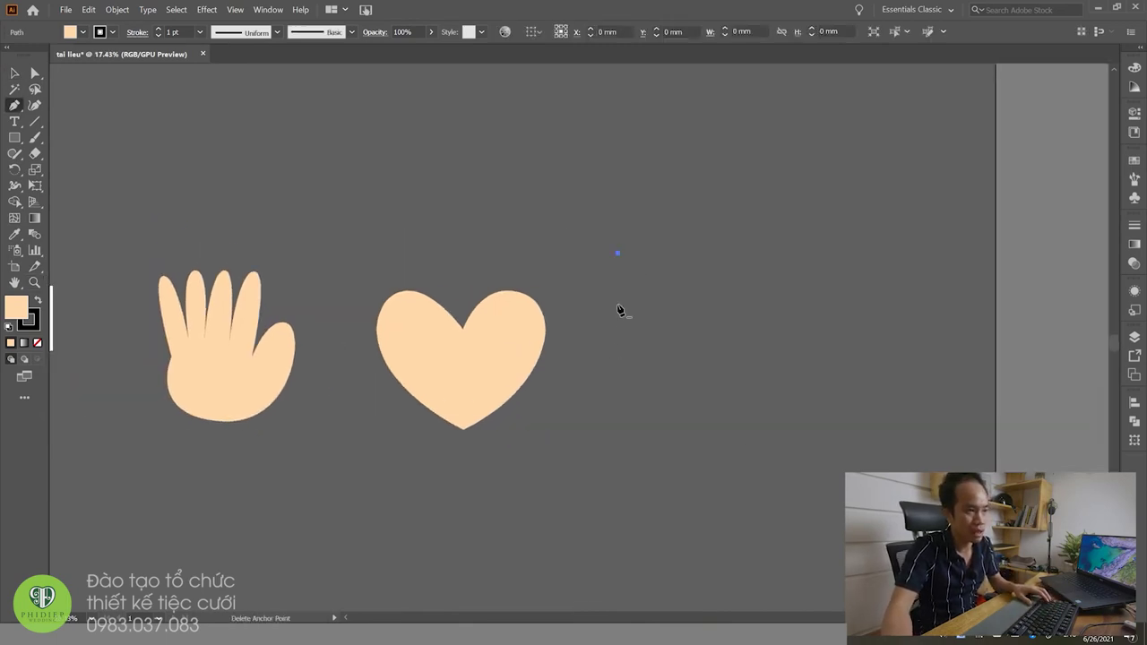
{"action": "left_click", "coordinate": [617, 437]}
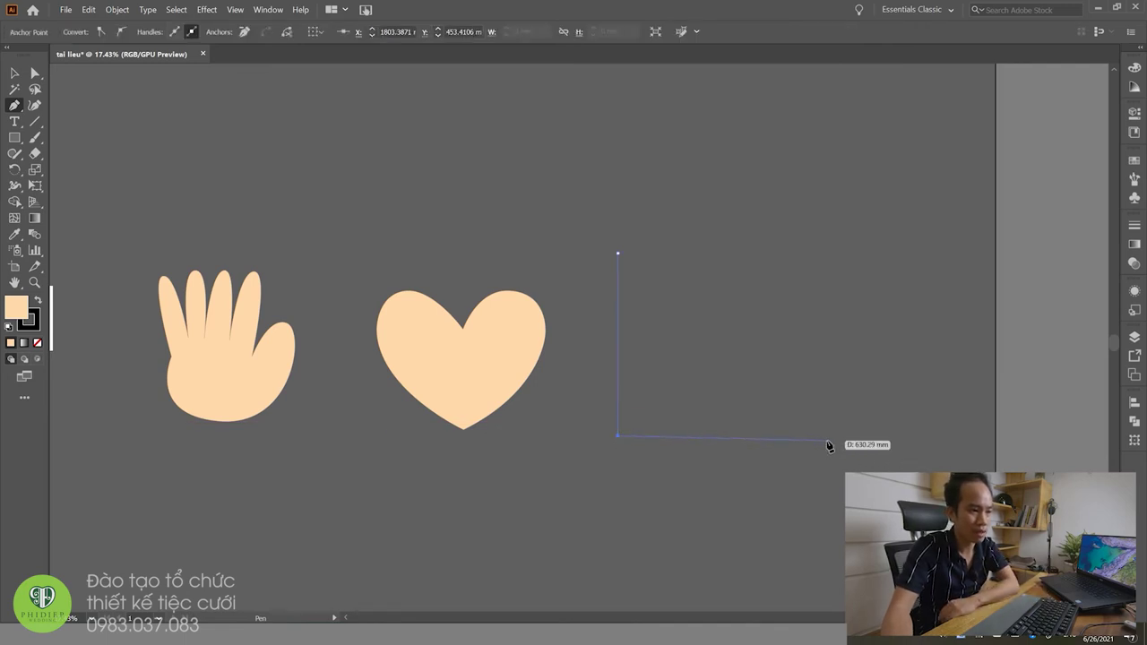
{"action": "left_click", "coordinate": [829, 437]}
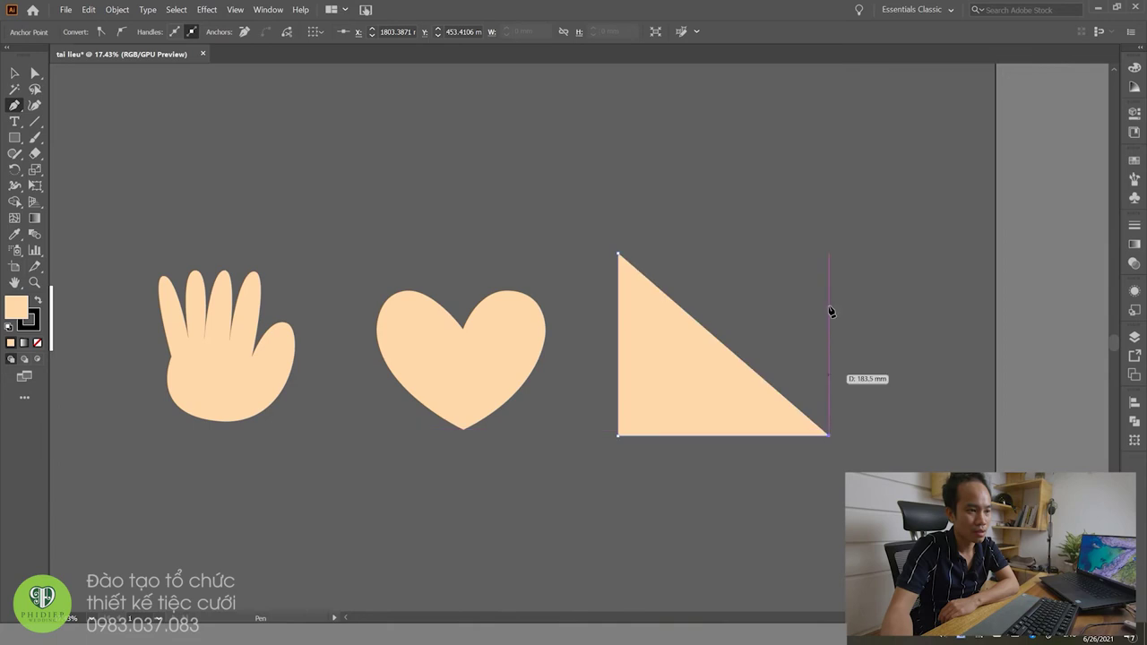
{"action": "left_click", "coordinate": [826, 256]}
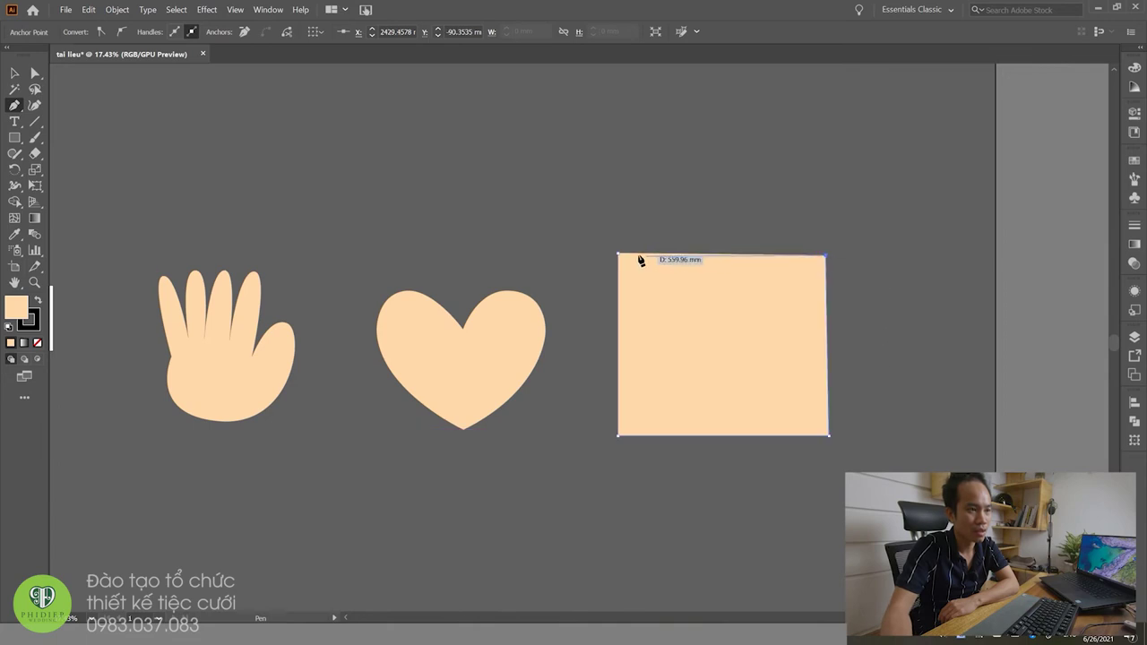
{"action": "left_click", "coordinate": [617, 254]}
{"action": "key", "text": "v"}
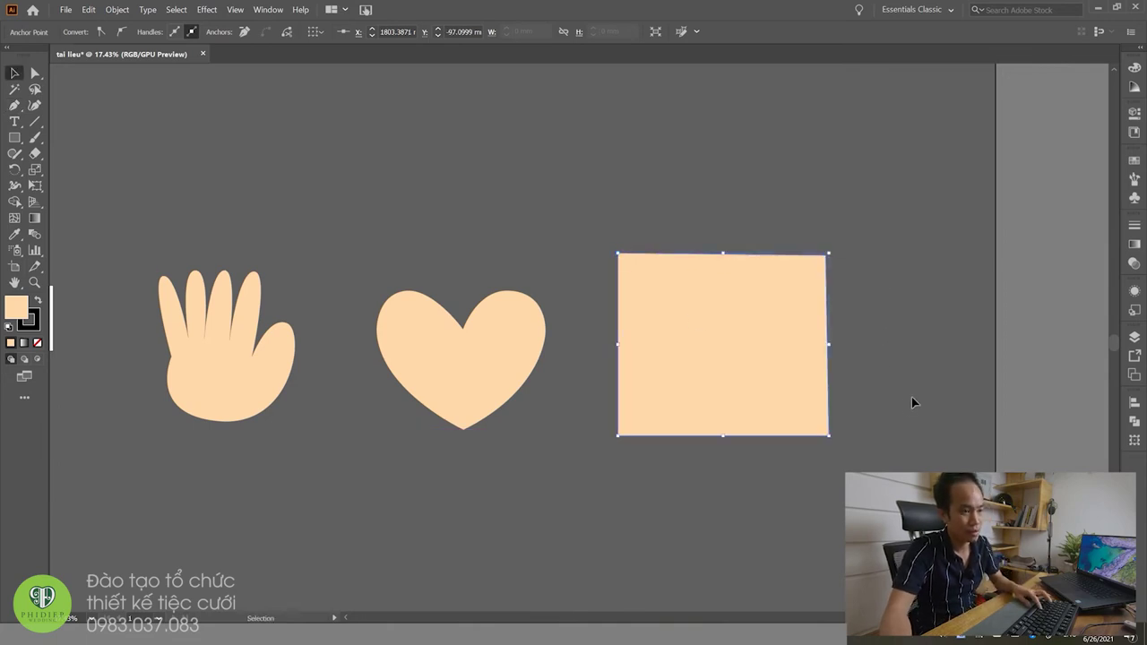
{"action": "left_click", "coordinate": [912, 397]}
Step: Draw two rectangles with the Rectangle Tool, one above and a smaller one below
{"action": "left_click", "coordinate": [750, 267]}
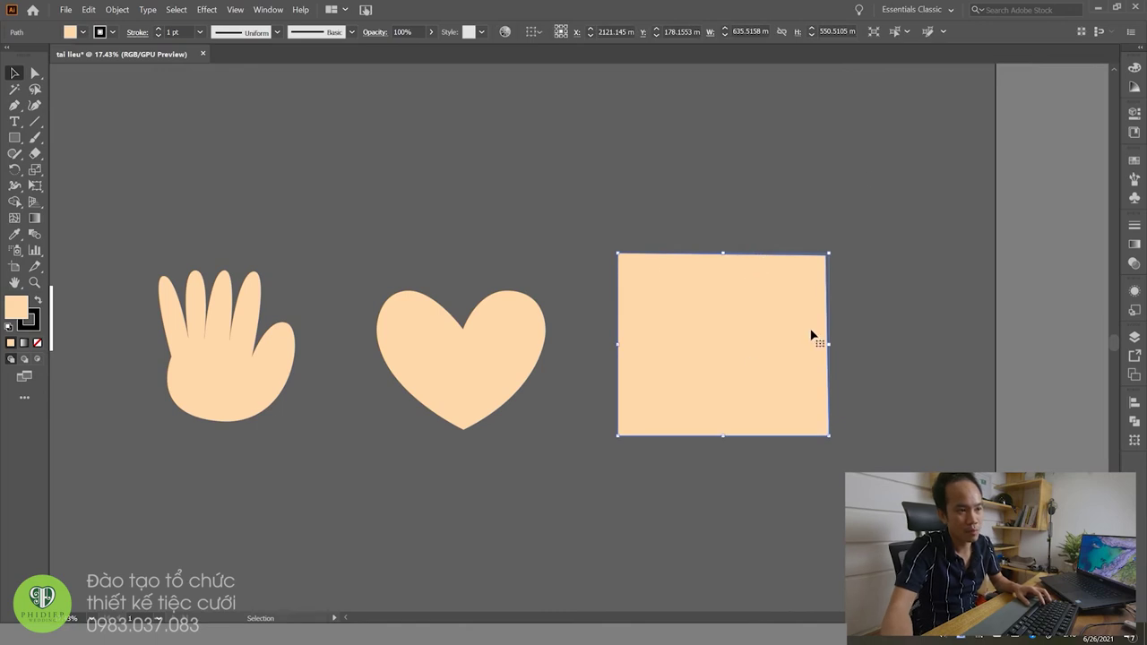
{"action": "left_click", "coordinate": [933, 361]}
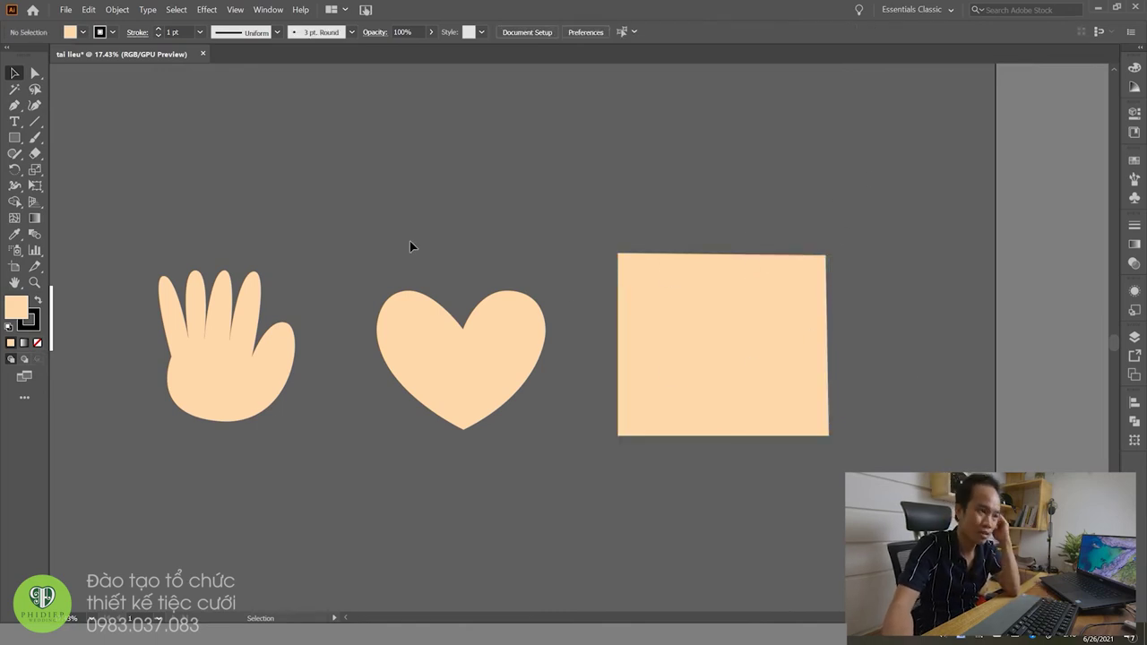
{"action": "left_click", "coordinate": [15, 139]}
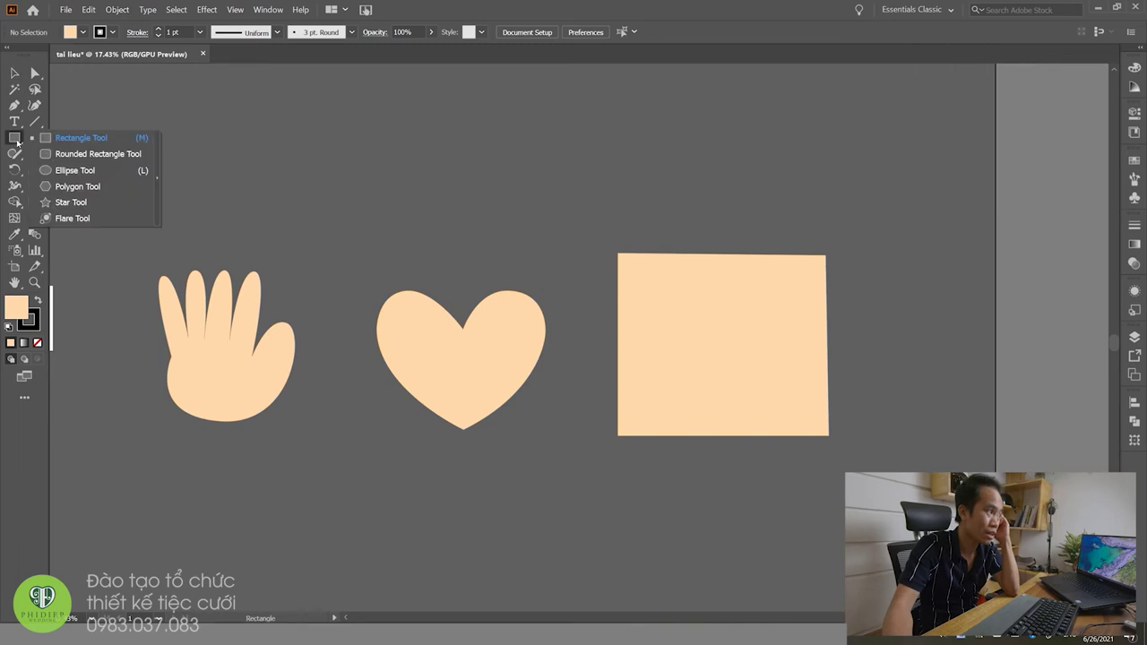
{"action": "left_click", "coordinate": [72, 140]}
{"action": "left_click_drag", "start_coordinate": [392, 109], "coordinate": [543, 232]}
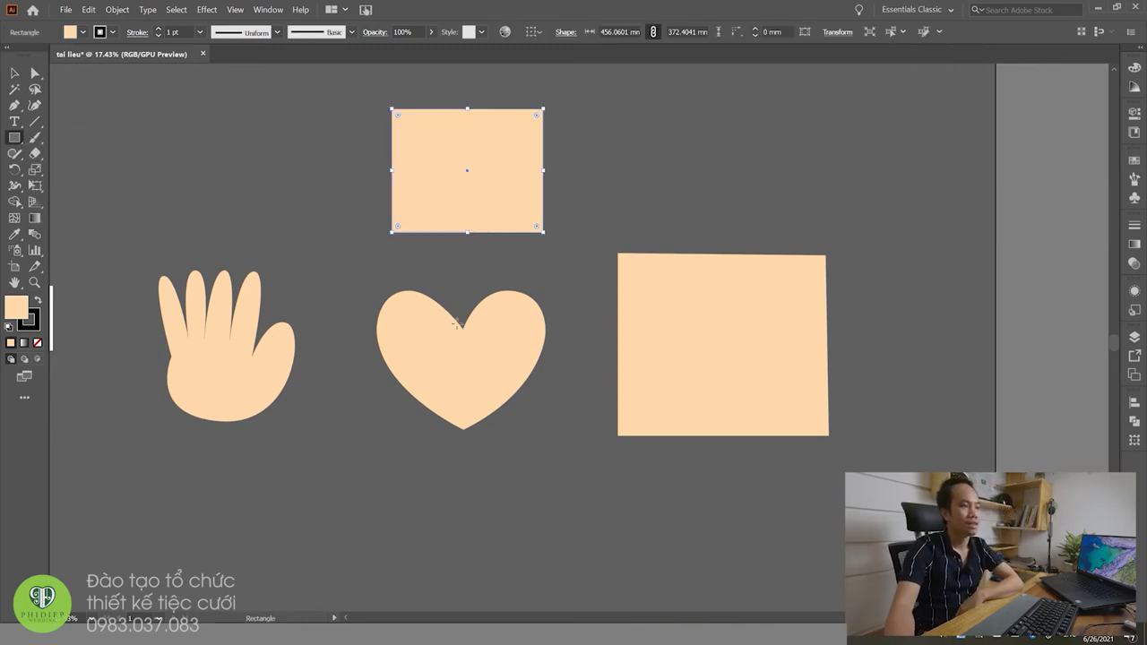
{"action": "left_click_drag", "start_coordinate": [404, 447], "coordinate": [512, 523]}
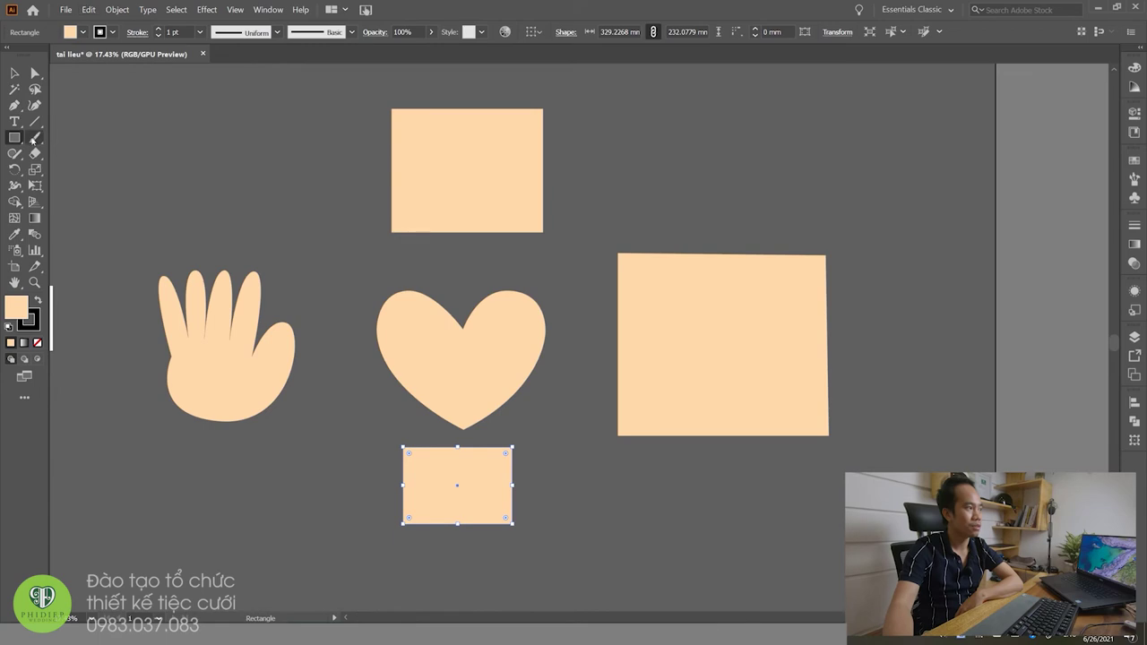
Step: Open the exact rectangle size settings, dismiss them without adding a shape
{"action": "left_click", "coordinate": [19, 141]}
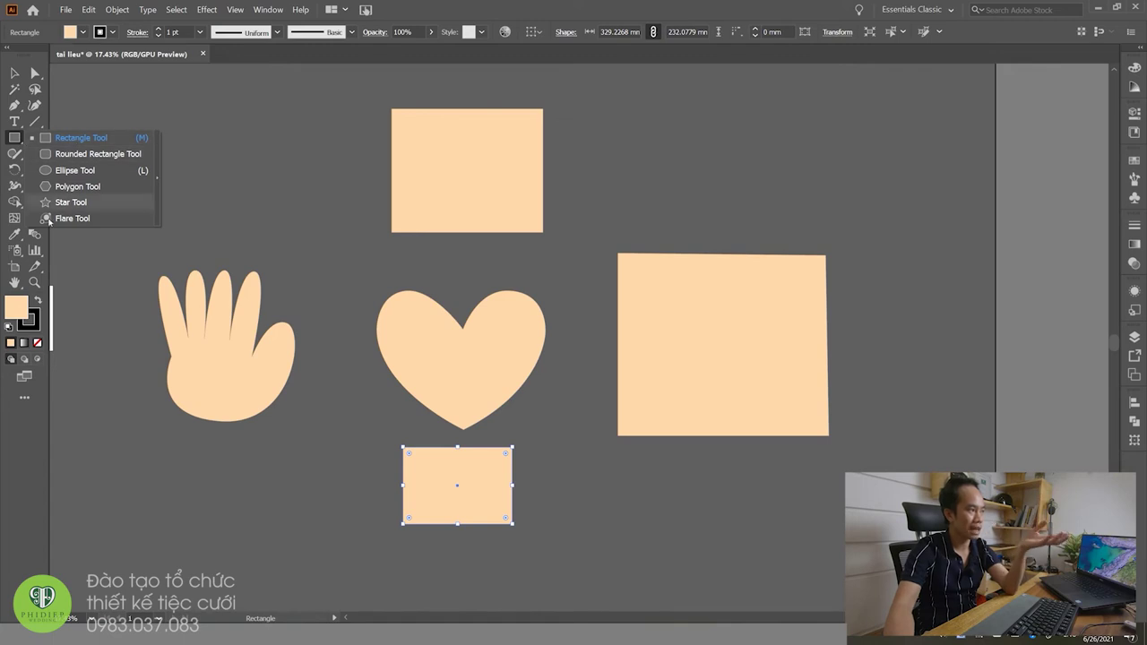
{"action": "left_click", "coordinate": [114, 115]}
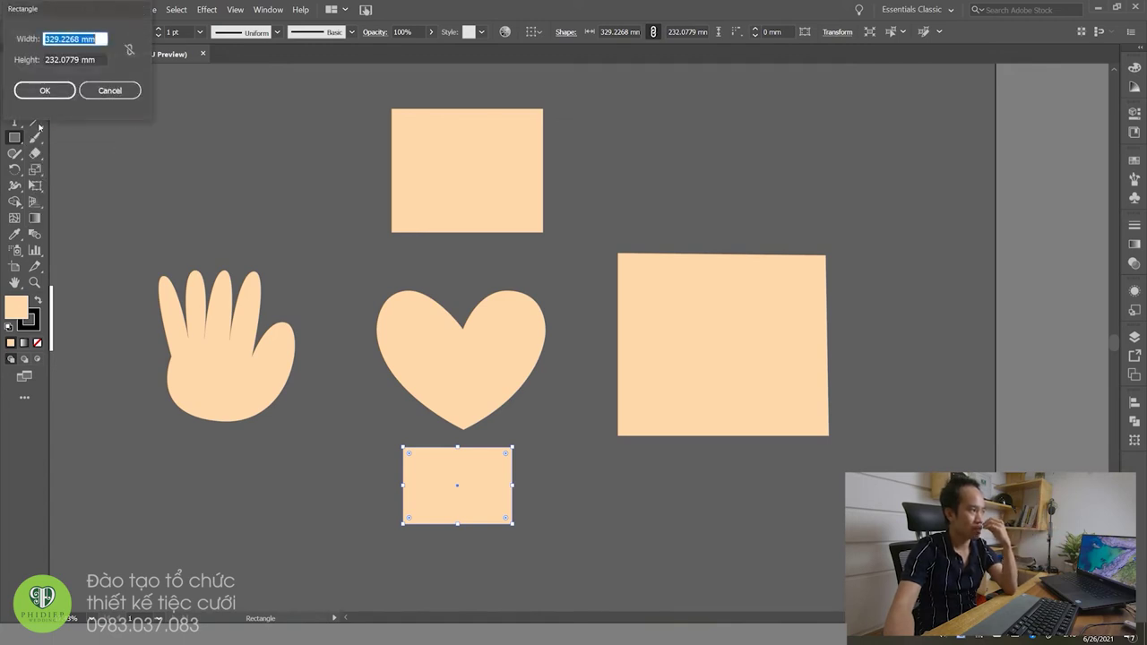
{"action": "left_click", "coordinate": [108, 87]}
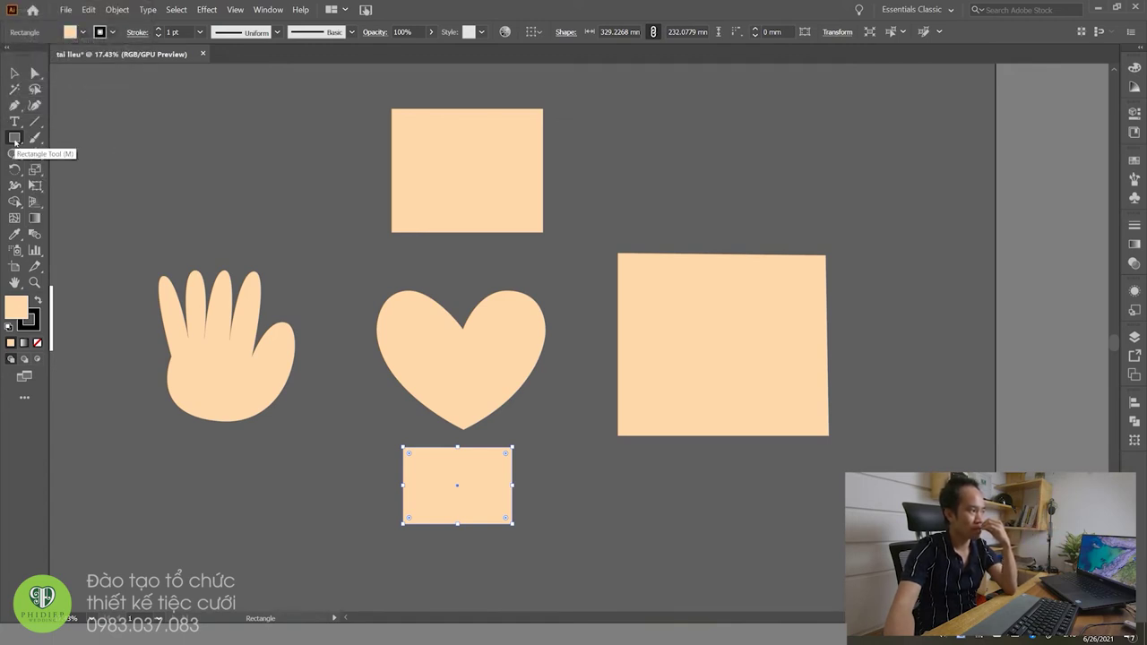
{"action": "left_click", "coordinate": [16, 139]}
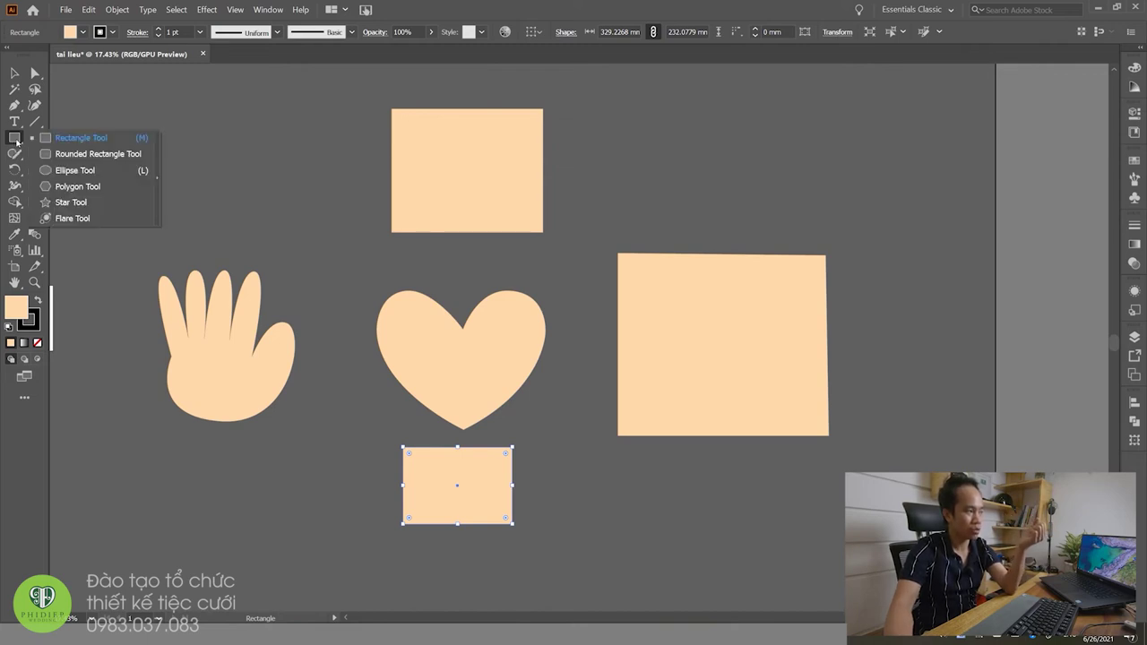
{"action": "left_click", "coordinate": [13, 70]}
{"action": "left_click", "coordinate": [238, 122]}
Step: Draw a circle and several tall and wide ellipses with the Ellipse Tool
{"action": "left_click", "coordinate": [13, 139]}
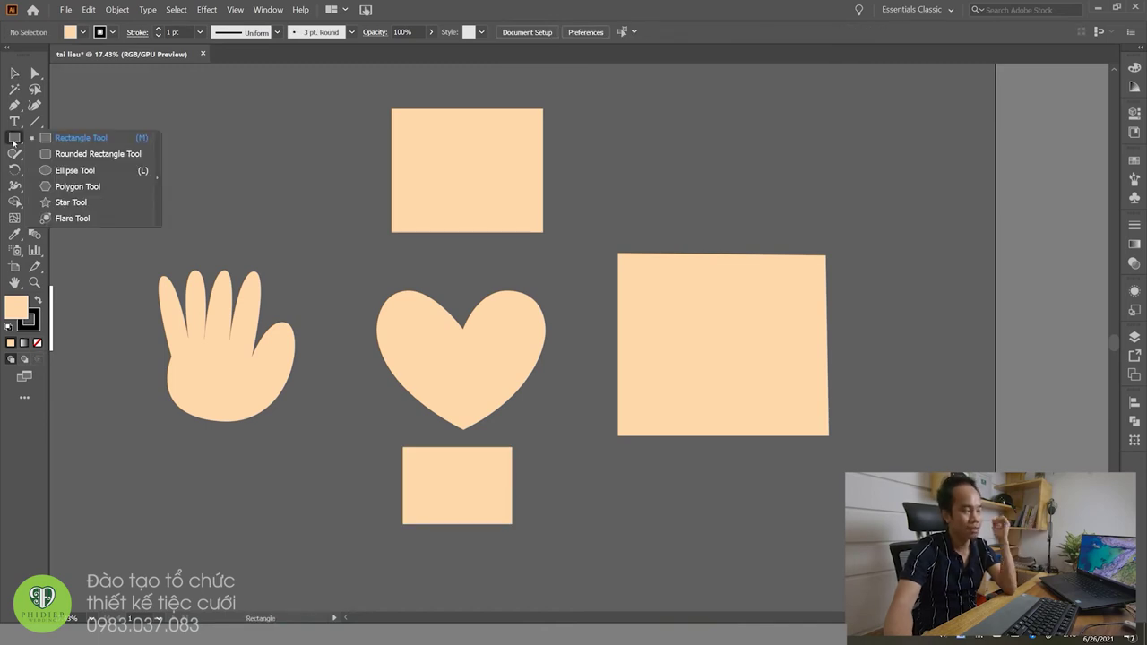
{"action": "left_click", "coordinate": [67, 171]}
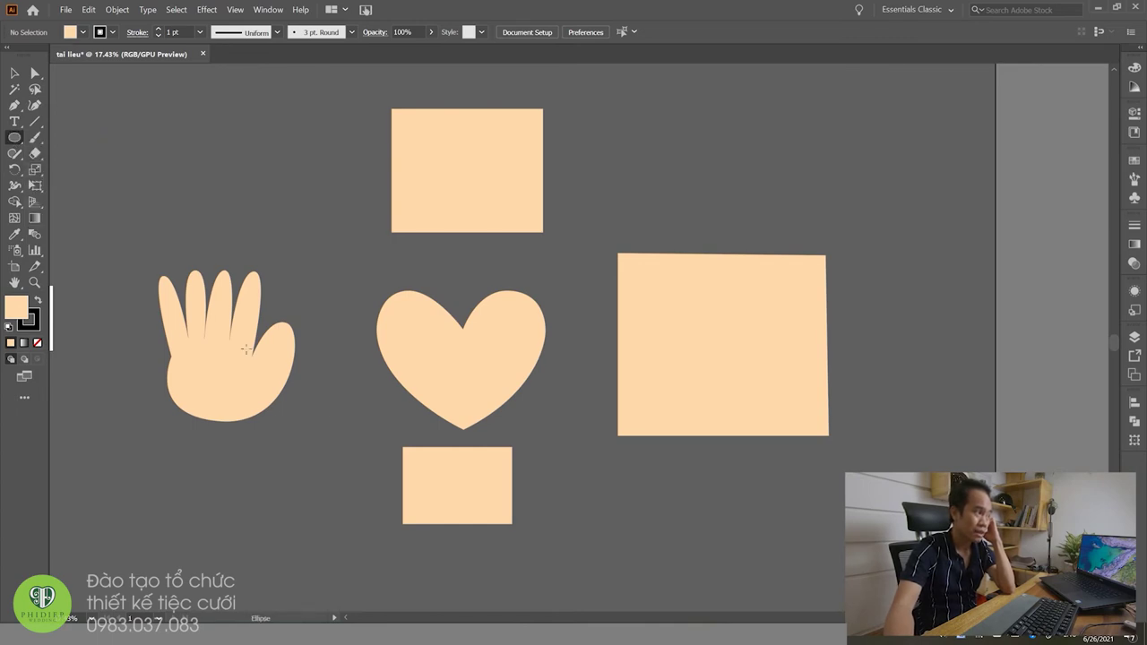
{"action": "left_click_drag", "start_coordinate": [232, 454], "coordinate": [335, 561]}
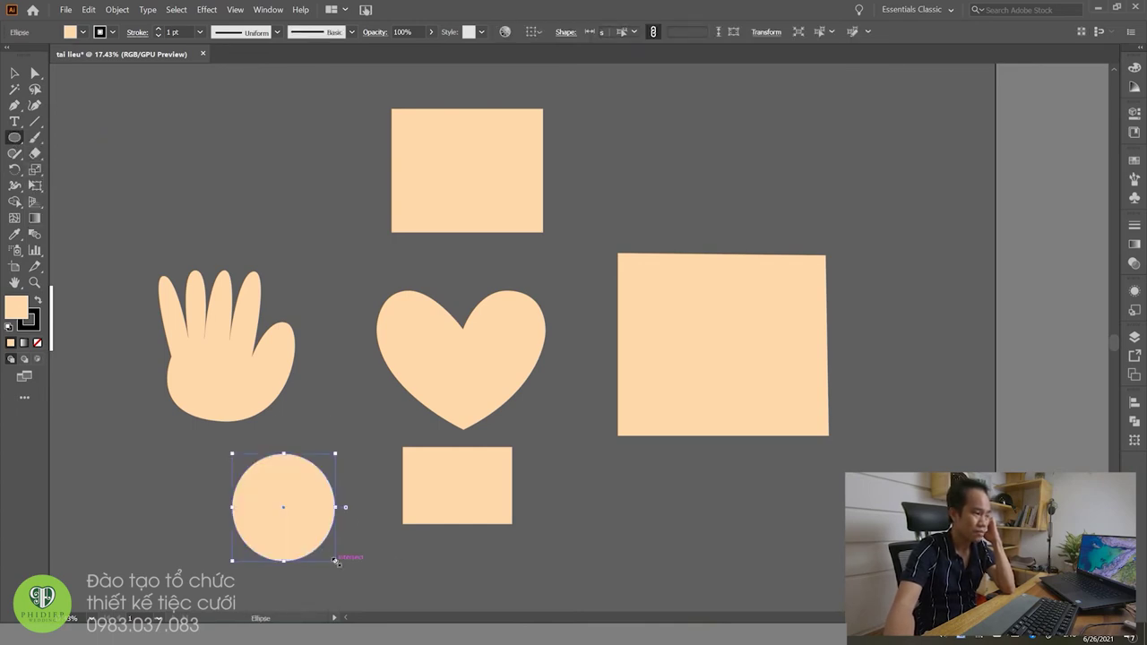
{"action": "left_click_drag", "start_coordinate": [564, 467], "coordinate": [610, 589]}
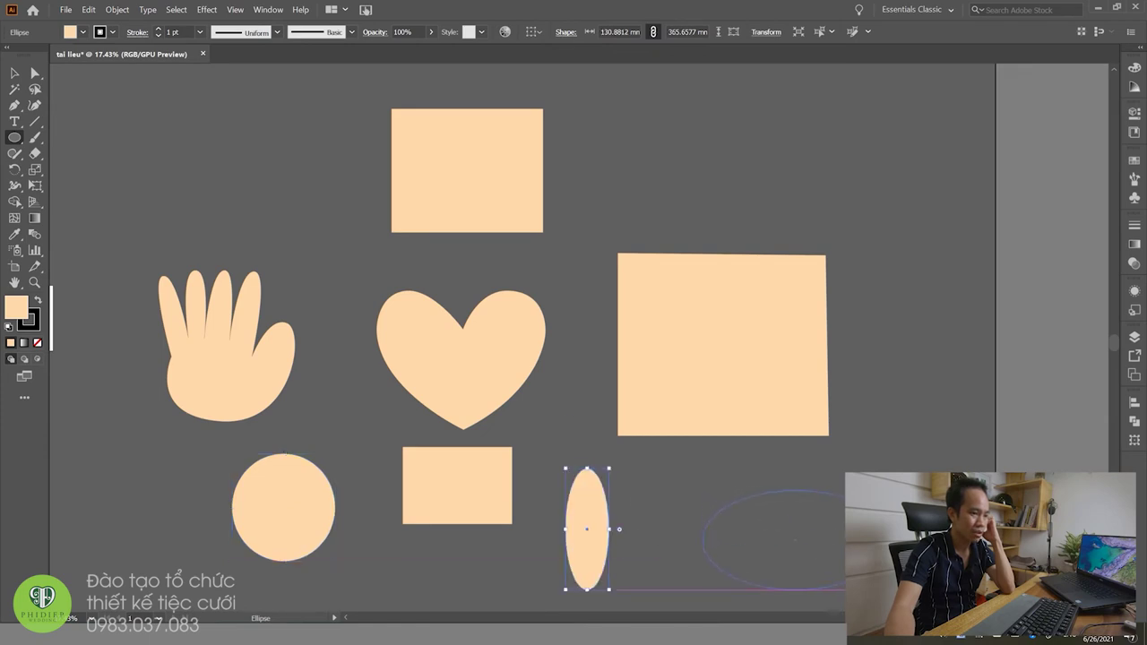
{"action": "left_click_drag", "start_coordinate": [702, 490], "coordinate": [846, 544]}
{"action": "left_click_drag", "start_coordinate": [652, 146], "coordinate": [798, 191]}
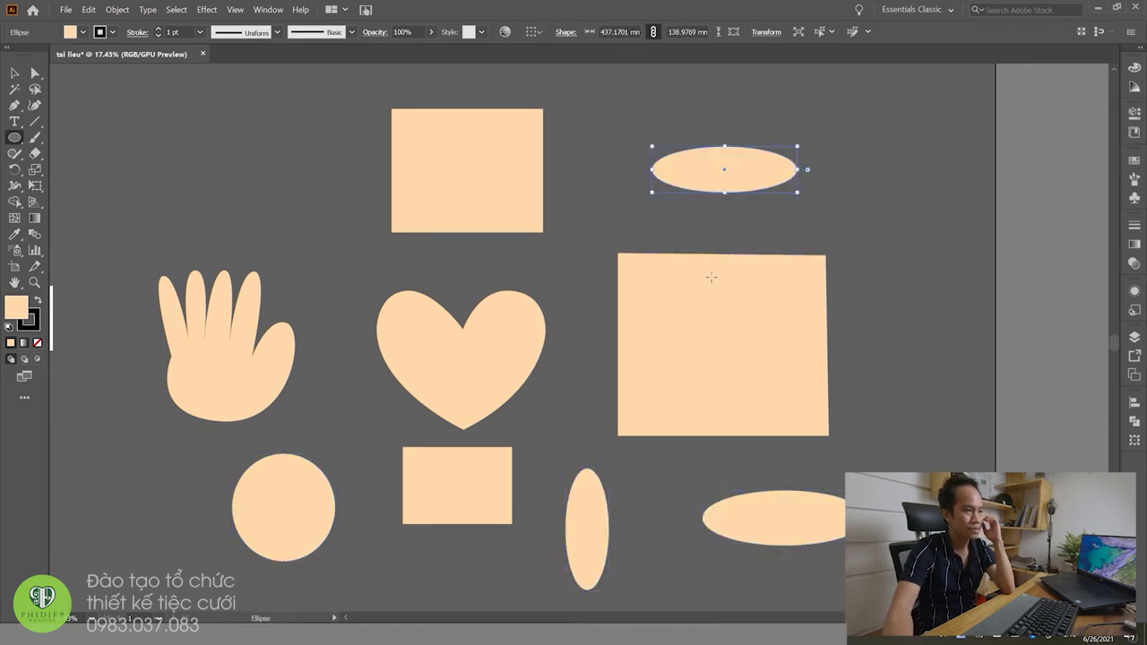
{"action": "left_click_drag", "start_coordinate": [206, 107], "coordinate": [289, 228]}
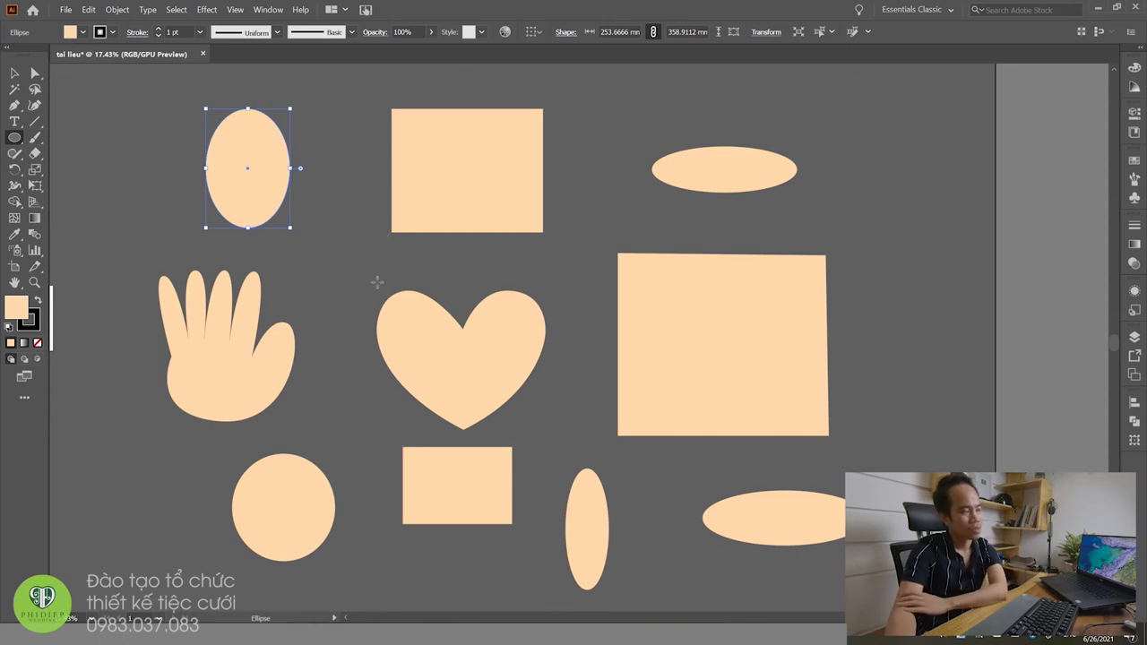
Step: Add more circles and ellipses of various sizes lower on the canvas, undoing the last one
{"action": "scroll", "coordinate": [434, 302], "scroll_direction": "down", "scroll_amount": 1}
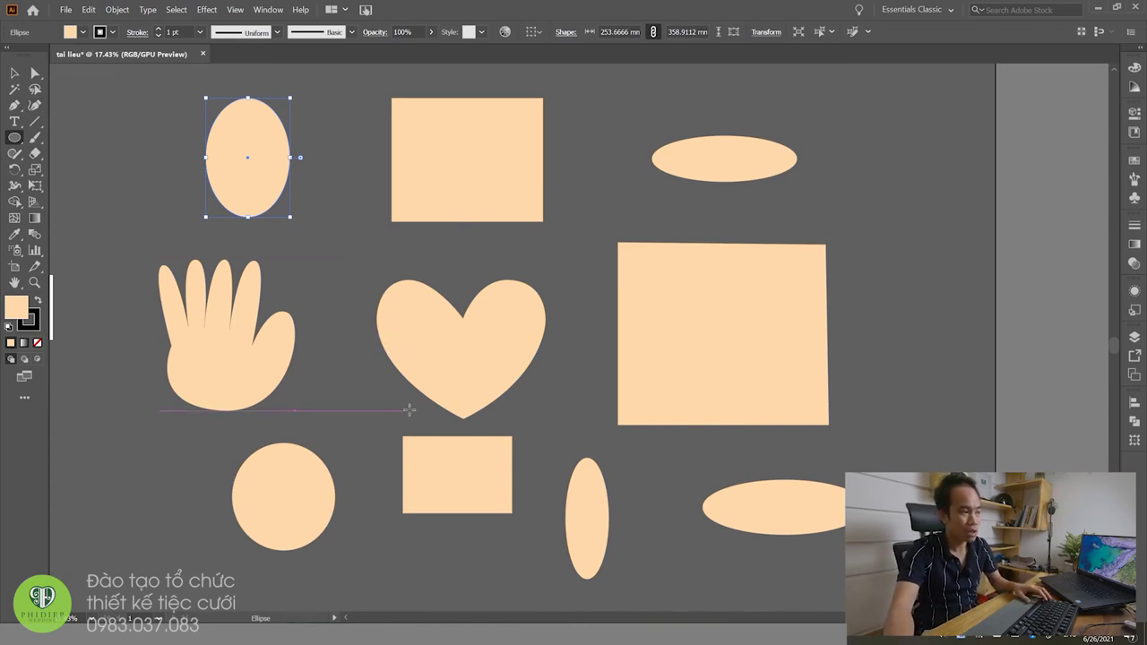
{"action": "scroll", "coordinate": [405, 410], "scroll_direction": "down", "scroll_amount": 5}
{"action": "scroll", "coordinate": [442, 435], "scroll_direction": "down", "scroll_amount": 1}
{"action": "mouse_move", "coordinate": [359, 418]}
{"action": "left_mouse_down"}
{"action": "mouse_move", "coordinate": [498, 485]}
{"action": "mouse_move", "coordinate": [448, 506]}
{"action": "left_mouse_up"}
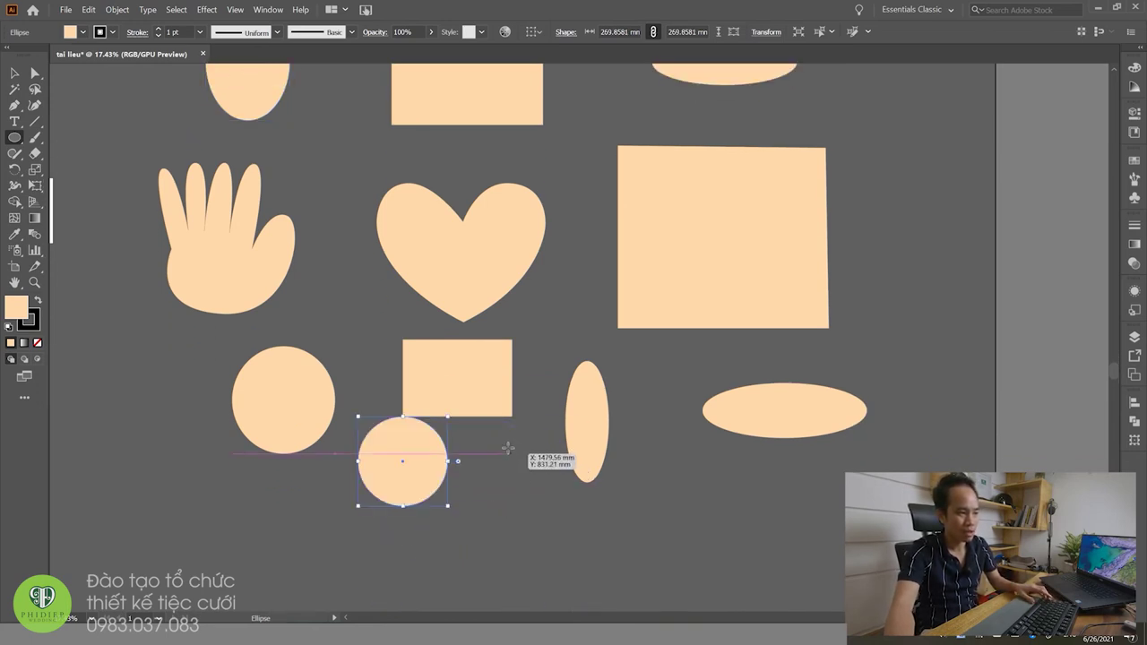
{"action": "mouse_move", "coordinate": [508, 450]}
{"action": "left_mouse_down"}
{"action": "mouse_move", "coordinate": [681, 545]}
{"action": "mouse_move", "coordinate": [655, 594]}
{"action": "left_mouse_up"}
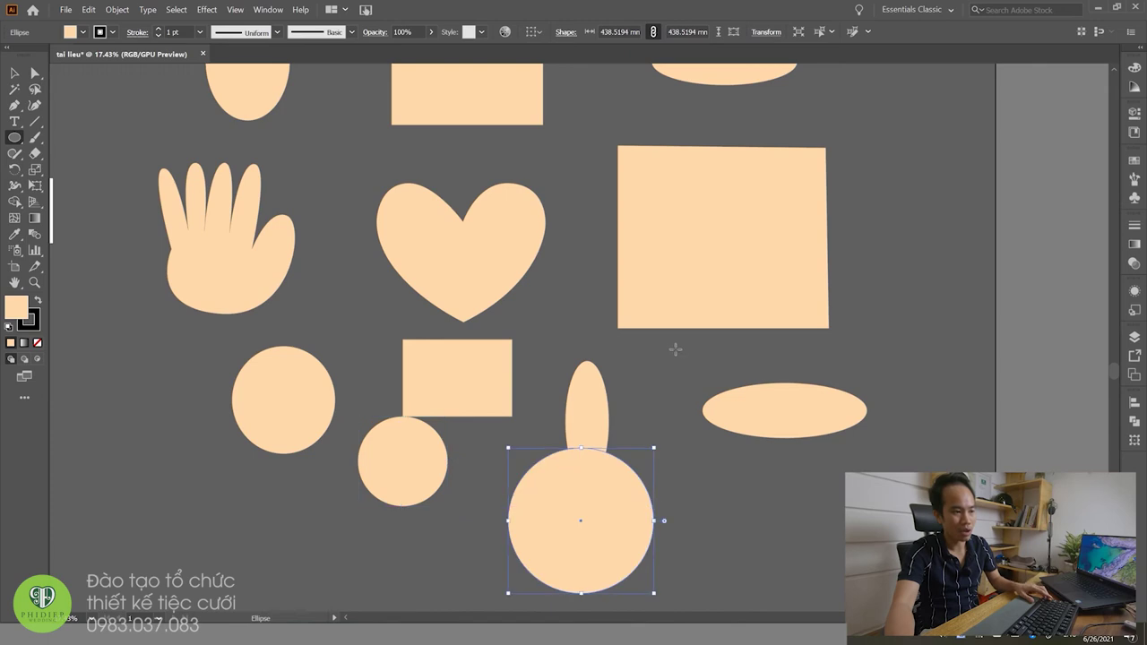
{"action": "left_click_drag", "start_coordinate": [713, 457], "coordinate": [834, 548]}
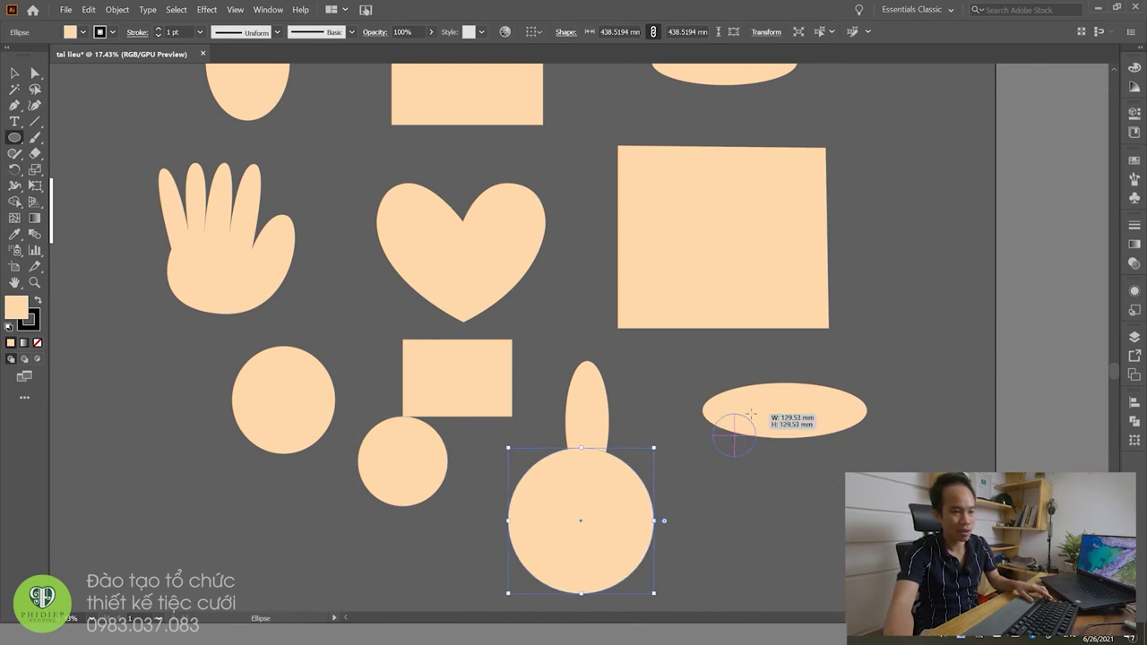
{"action": "left_click_drag", "start_coordinate": [714, 457], "coordinate": [832, 575]}
{"action": "left_click_drag", "start_coordinate": [149, 448], "coordinate": [293, 548]}
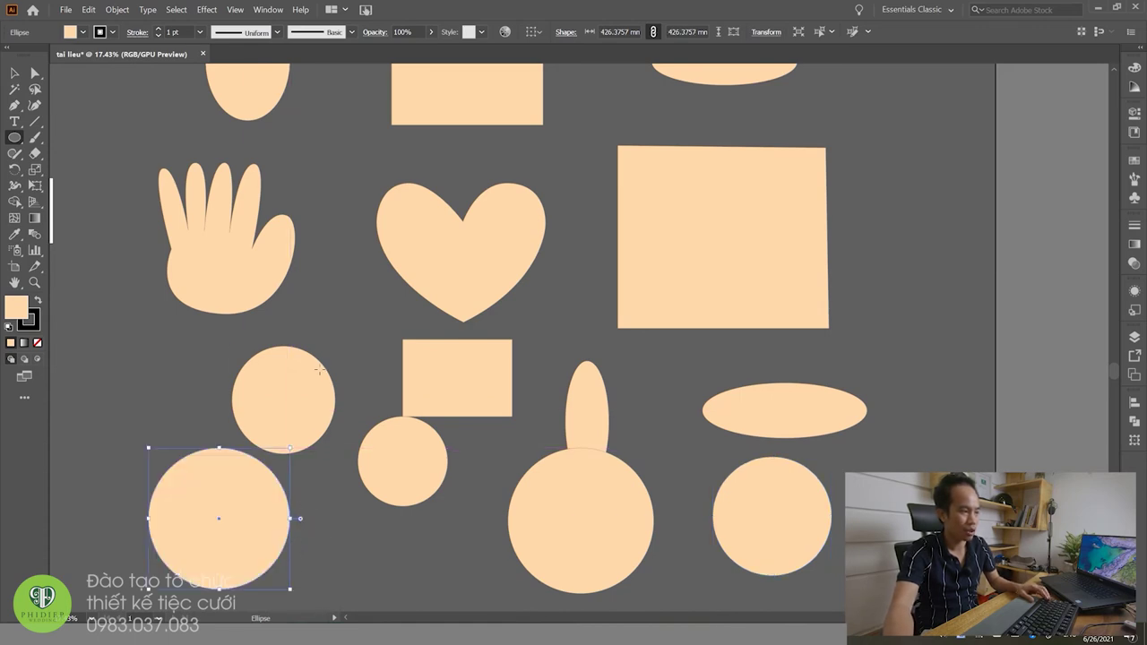
{"action": "left_click_drag", "start_coordinate": [337, 299], "coordinate": [121, 339]}
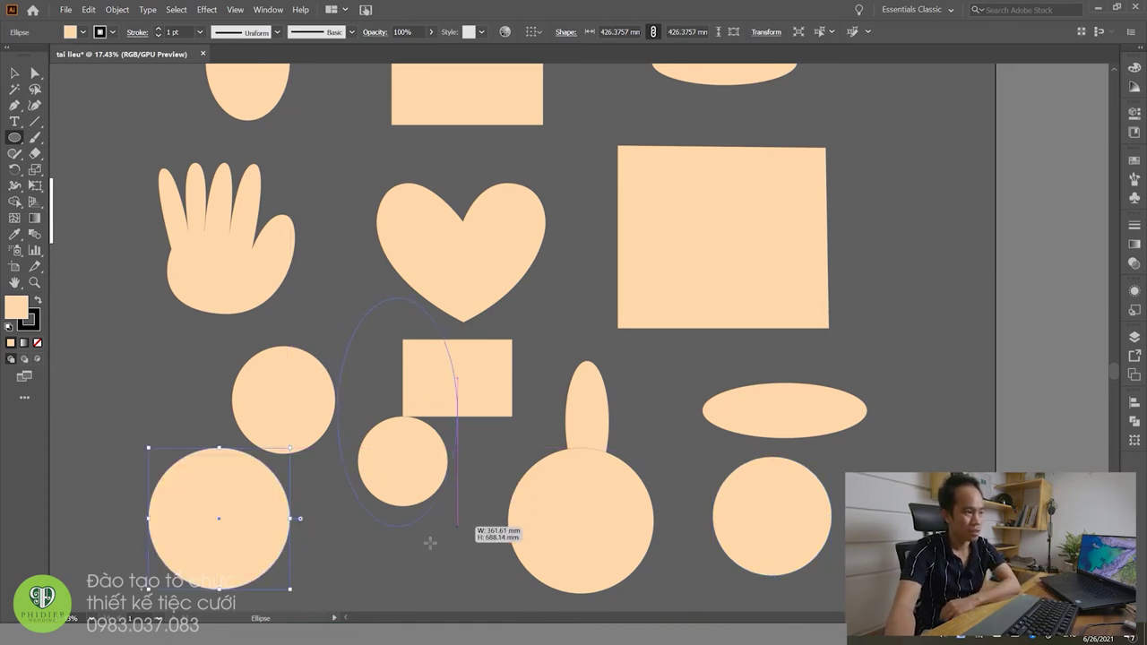
{"action": "mouse_move", "coordinate": [121, 339]}
{"action": "left_mouse_down"}
{"action": "mouse_move", "coordinate": [437, 512]}
{"action": "mouse_move", "coordinate": [419, 561]}
{"action": "left_mouse_up"}
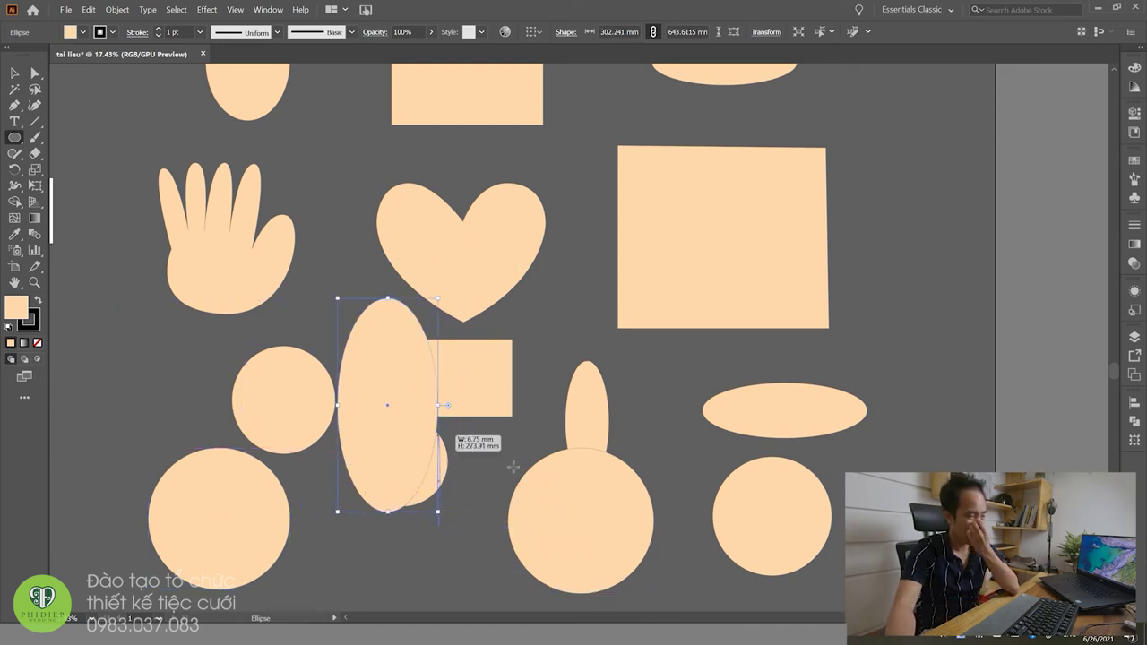
{"action": "mouse_move", "coordinate": [419, 562]}
{"action": "left_mouse_down"}
{"action": "mouse_move", "coordinate": [511, 356]}
{"action": "mouse_move", "coordinate": [620, 470]}
{"action": "left_mouse_up"}
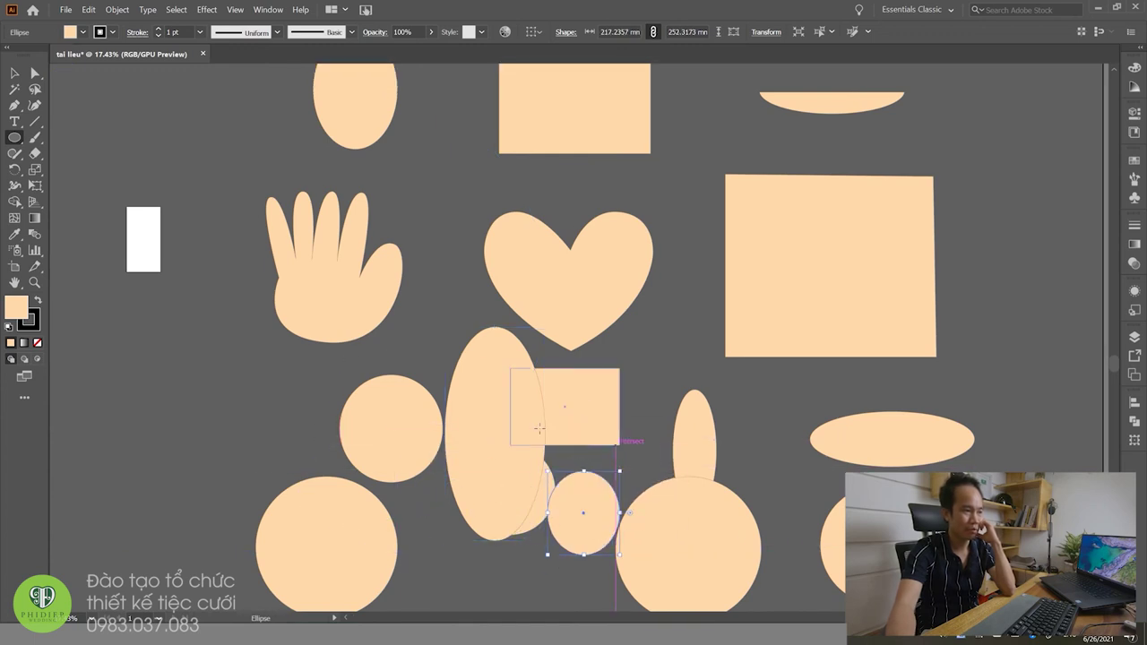
{"action": "key", "text": "ctrl+z"}
Step: Select all shapes and delete them, then delete the leftover top ellipse
{"action": "key", "text": "ctrl+z"}
{"action": "key", "text": "ctrl+z"}
{"action": "key", "text": "ctrl+z"}
{"action": "key", "text": "ctrl+z"}
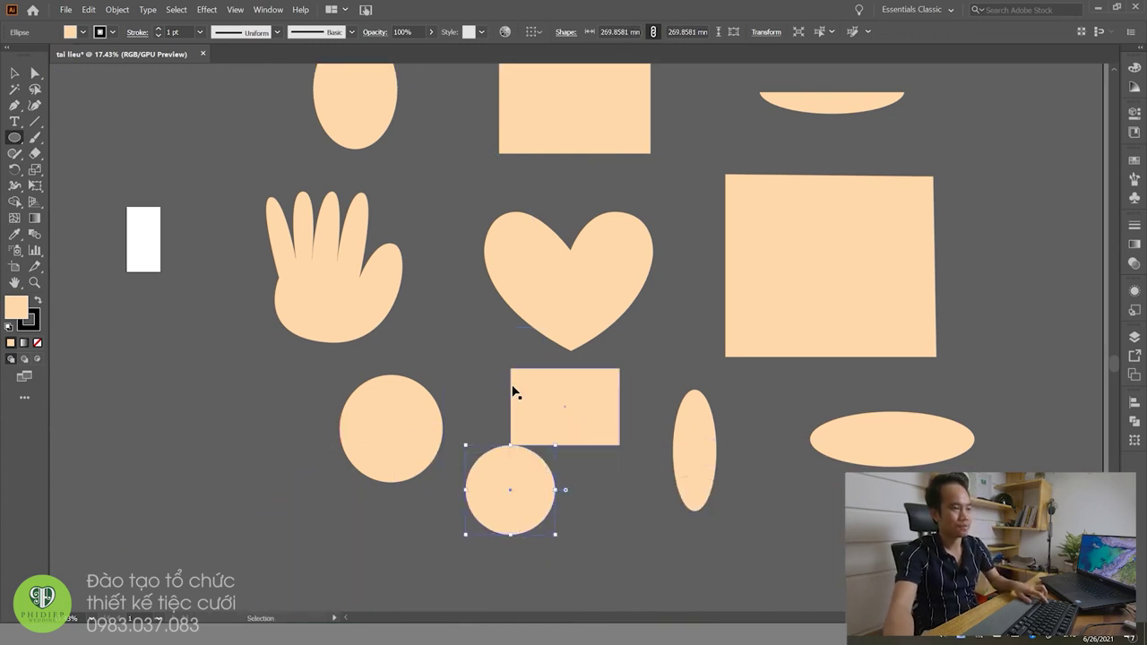
{"action": "key", "text": "ctrl+z"}
{"action": "key", "text": "ctrl+z"}
{"action": "key", "text": "v"}
{"action": "left_click", "coordinate": [297, 135]}
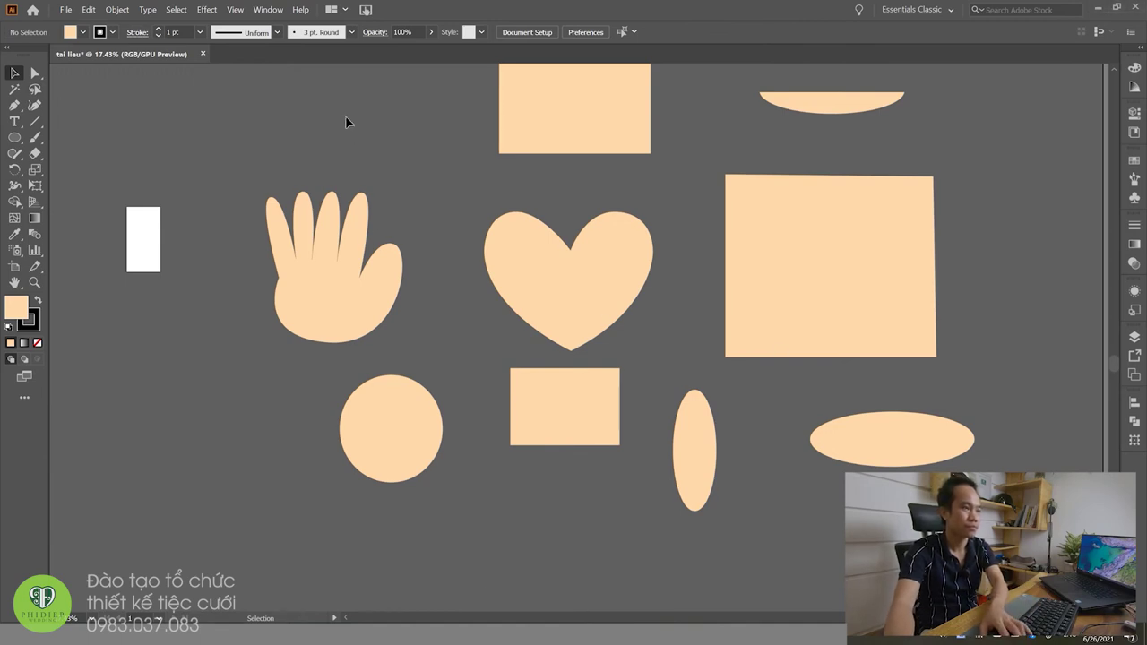
{"action": "key", "text": "ctrl+a"}
{"action": "key", "text": "Delete"}
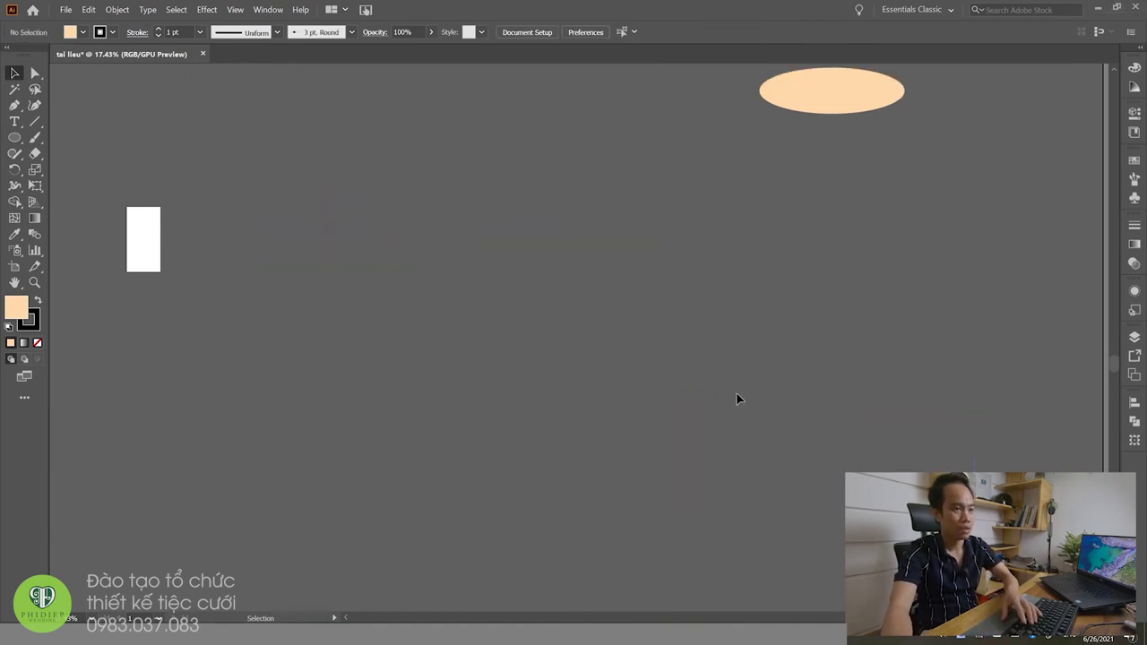
{"action": "left_click", "coordinate": [778, 107]}
{"action": "key", "text": "Delete"}
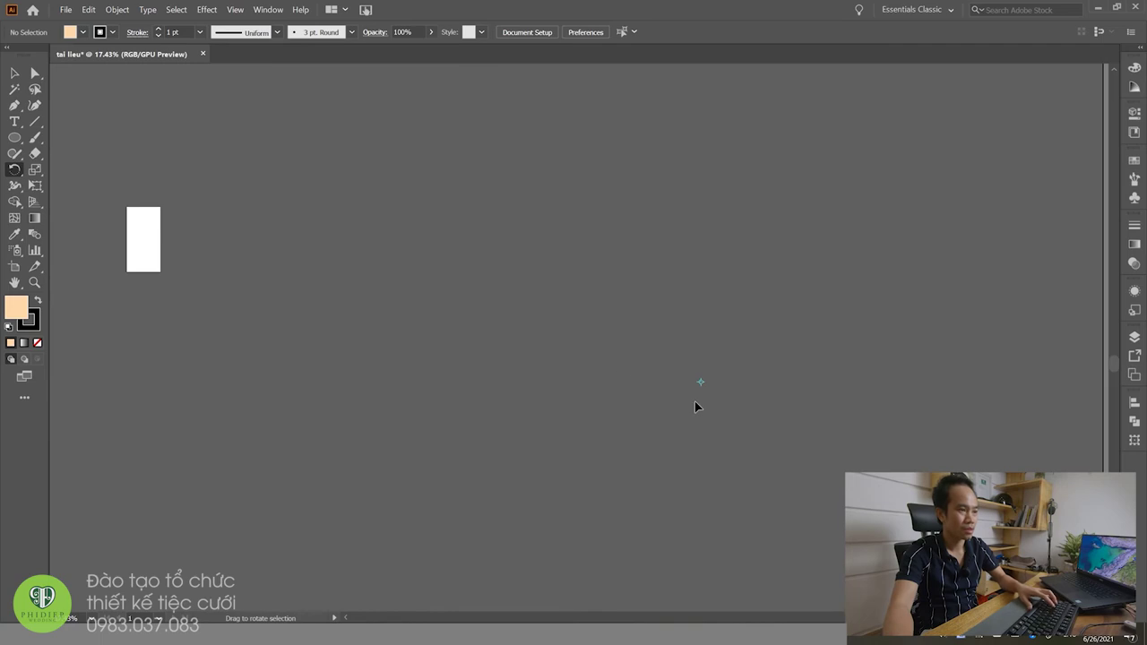
{"action": "left_click_drag", "start_coordinate": [15, 141], "coordinate": [63, 135]}
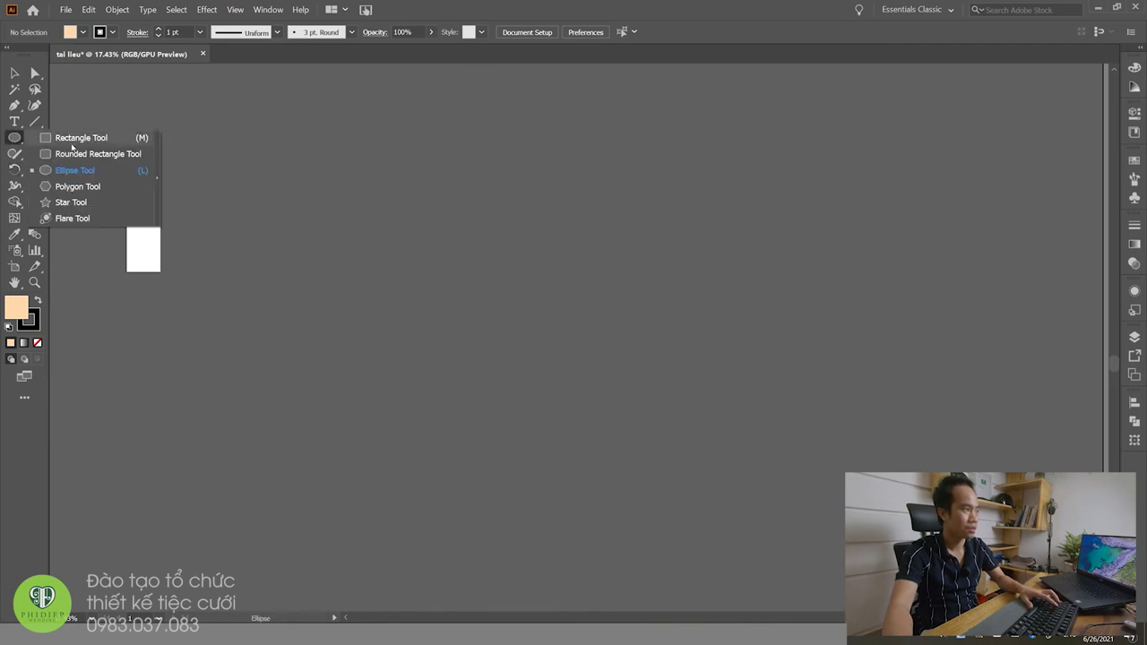
Step: Draw a peach rectangle, then resize and stretch it into a long horizontal shape
{"action": "left_click_drag", "start_coordinate": [356, 182], "coordinate": [586, 401]}
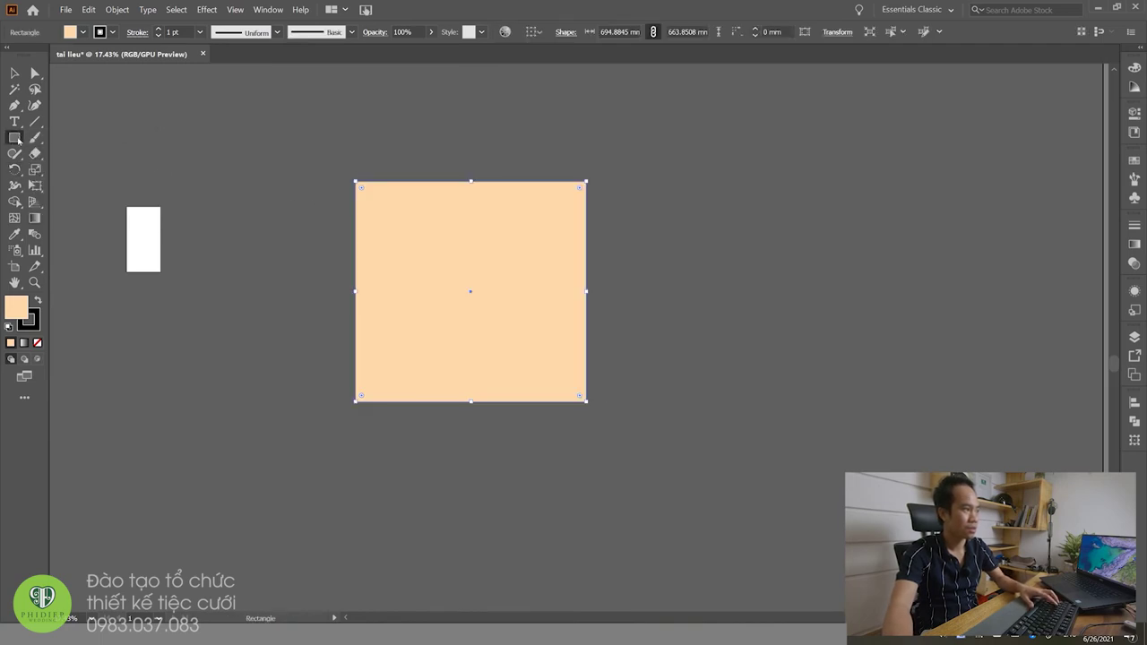
{"action": "key", "text": "v"}
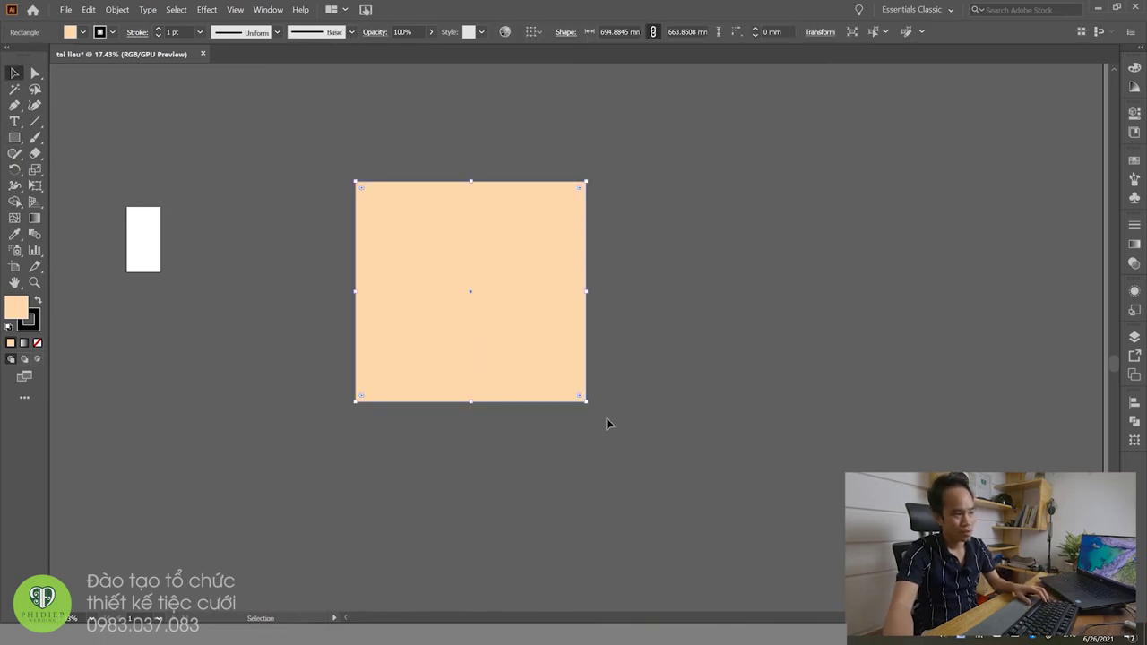
{"action": "mouse_move", "coordinate": [586, 402]}
{"action": "left_mouse_down"}
{"action": "mouse_move", "coordinate": [473, 292]}
{"action": "mouse_move", "coordinate": [645, 458]}
{"action": "mouse_move", "coordinate": [500, 319]}
{"action": "left_mouse_up"}
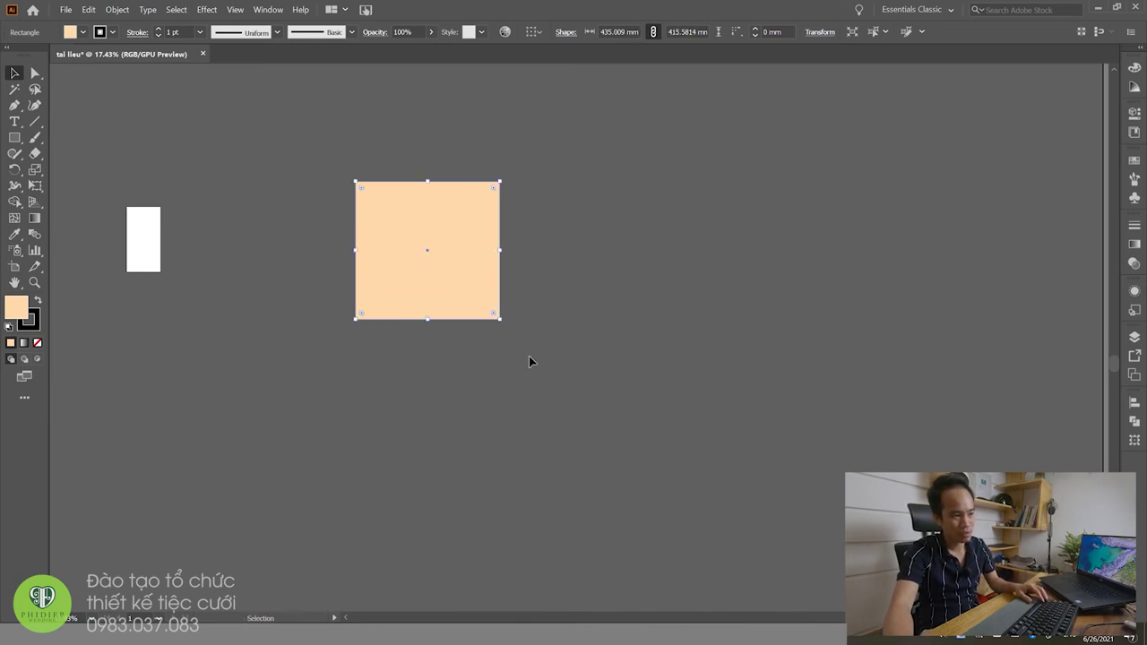
{"action": "key", "text": "m"}
{"action": "mouse_move", "coordinate": [500, 319]}
{"action": "left_mouse_down"}
{"action": "mouse_move", "coordinate": [632, 414]}
{"action": "mouse_move", "coordinate": [622, 430]}
{"action": "mouse_move", "coordinate": [473, 296]}
{"action": "mouse_move", "coordinate": [630, 370]}
{"action": "mouse_move", "coordinate": [720, 447]}
{"action": "left_mouse_up"}
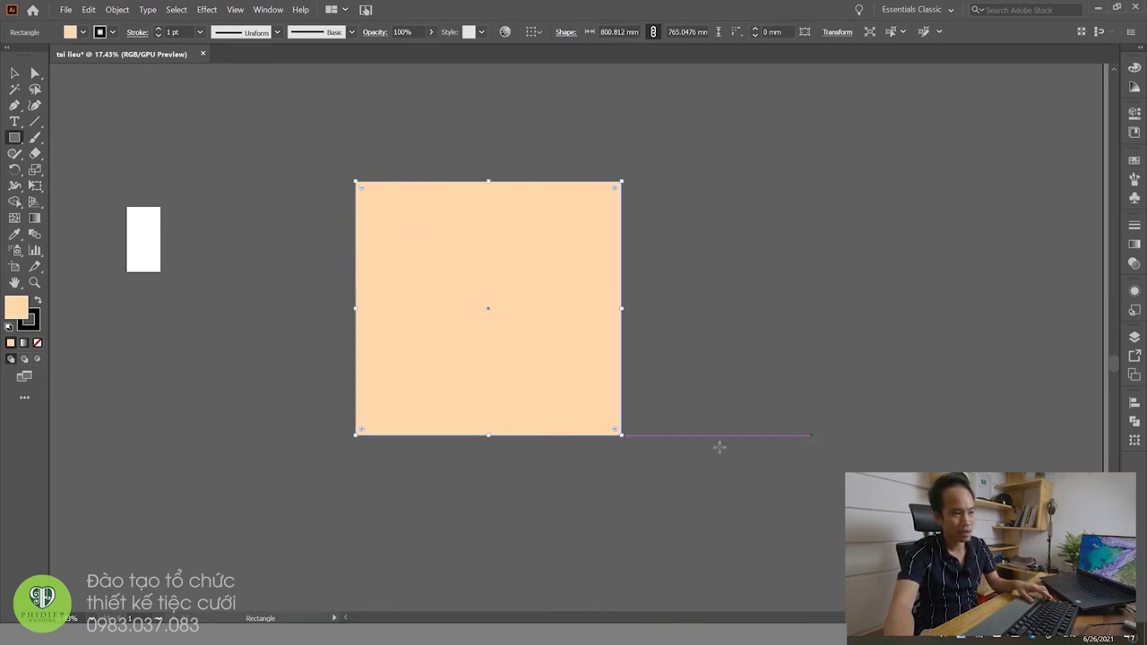
{"action": "left_click_drag", "start_coordinate": [624, 437], "coordinate": [497, 393]}
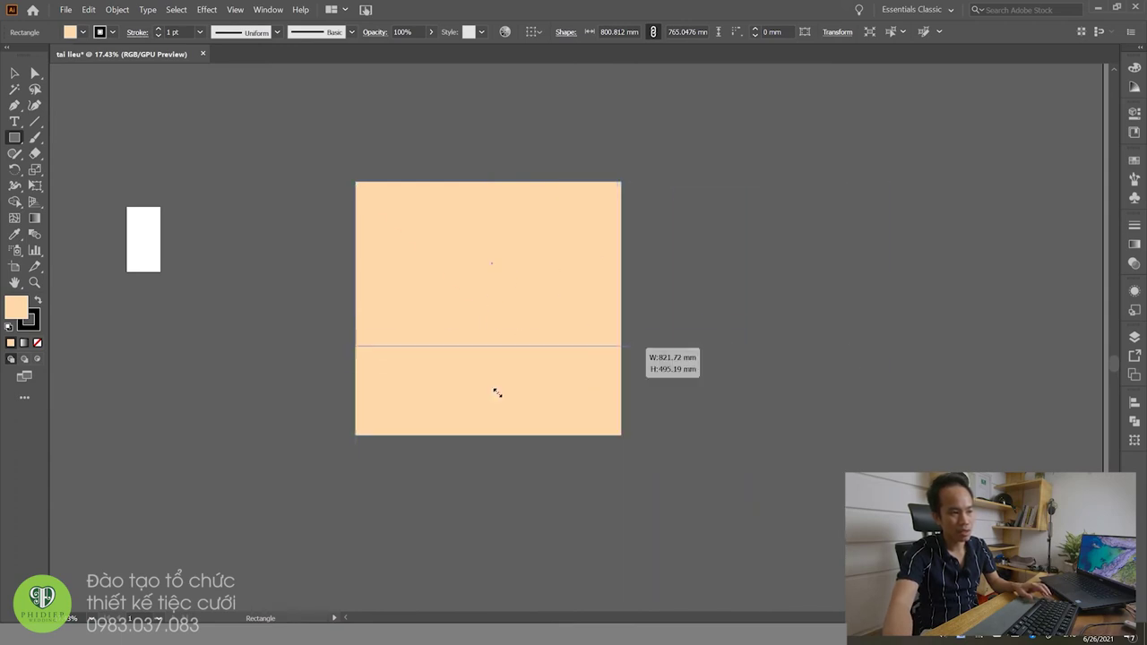
{"action": "mouse_move", "coordinate": [497, 392]}
{"action": "left_mouse_down"}
{"action": "mouse_move", "coordinate": [760, 435]}
{"action": "mouse_move", "coordinate": [840, 470]}
{"action": "mouse_move", "coordinate": [866, 414]}
{"action": "mouse_move", "coordinate": [639, 348]}
{"action": "left_mouse_up"}
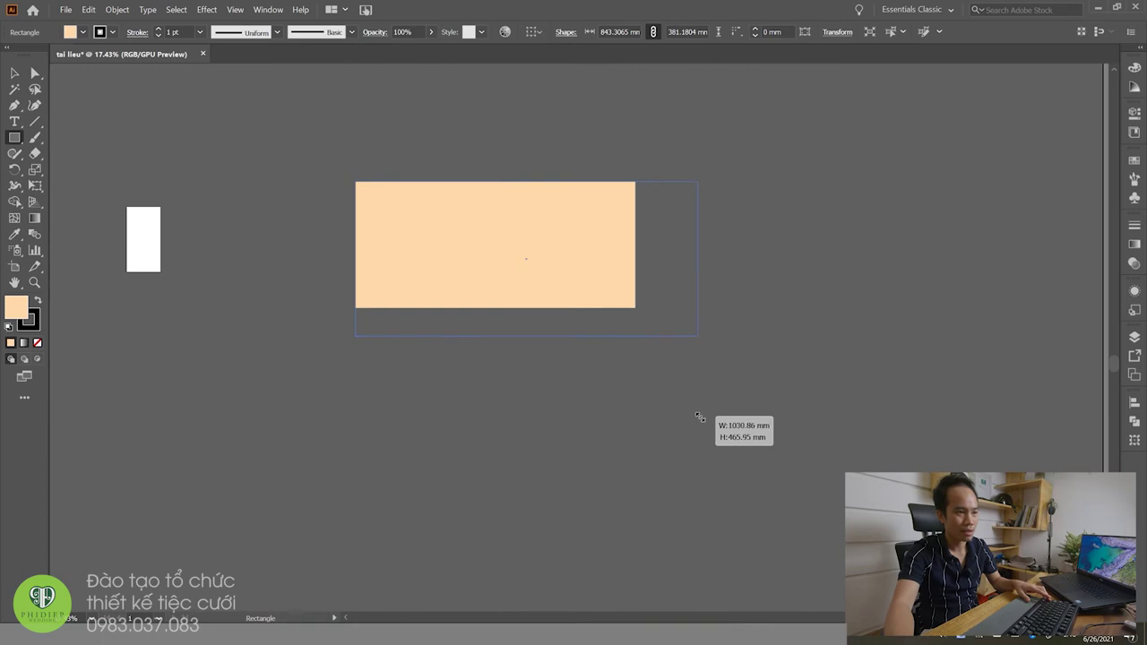
{"action": "left_click_drag", "start_coordinate": [635, 307], "coordinate": [691, 423]}
Step: Reselect the peach rectangle and delete it
{"action": "left_click", "coordinate": [684, 410], "text": "ctrl"}
{"action": "left_click", "coordinate": [529, 324]}
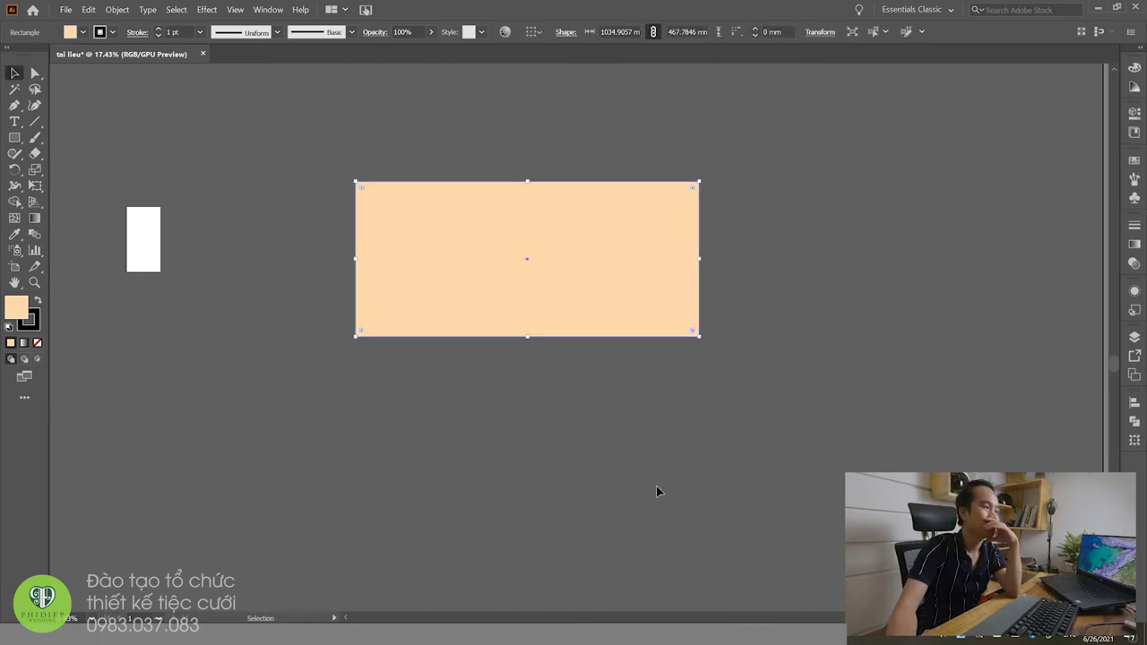
{"action": "left_click_drag", "start_coordinate": [730, 226], "coordinate": [465, 391]}
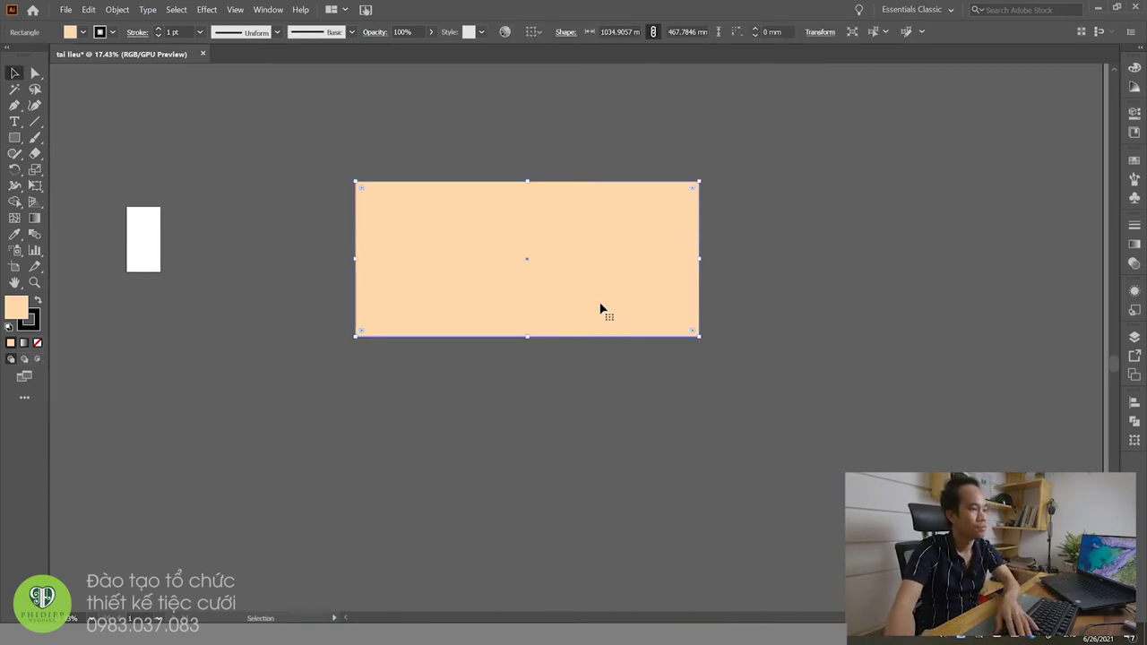
{"action": "key", "text": "Delete"}
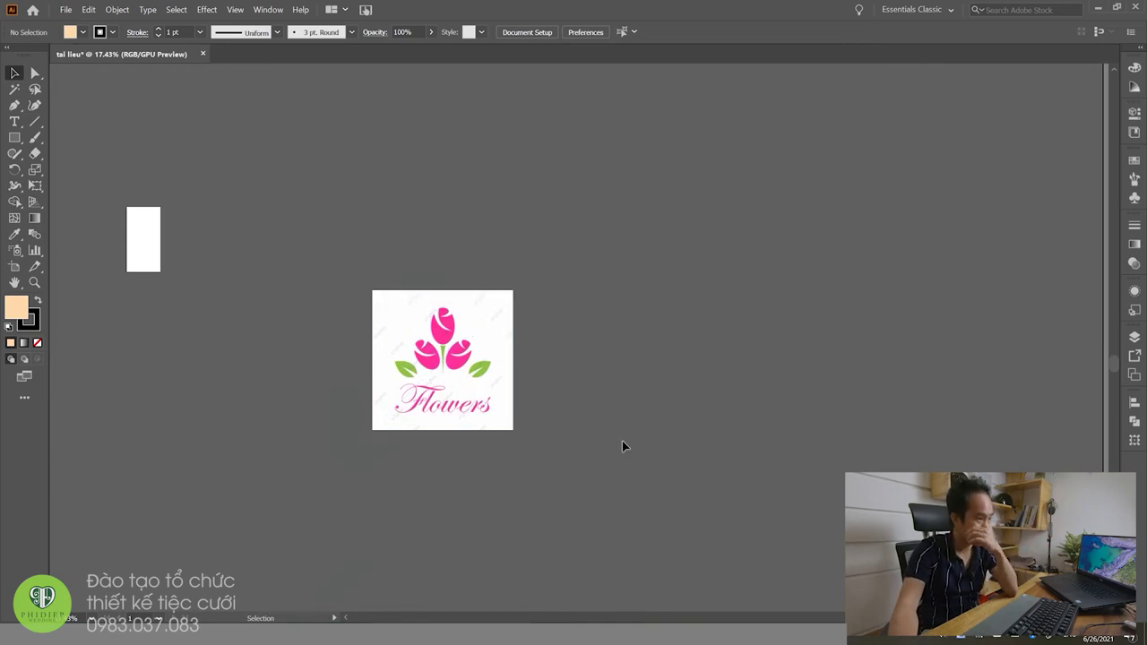
Step: Place the flower sketch image beside the Flowers logo
{"action": "left_click", "coordinate": [437, 368]}
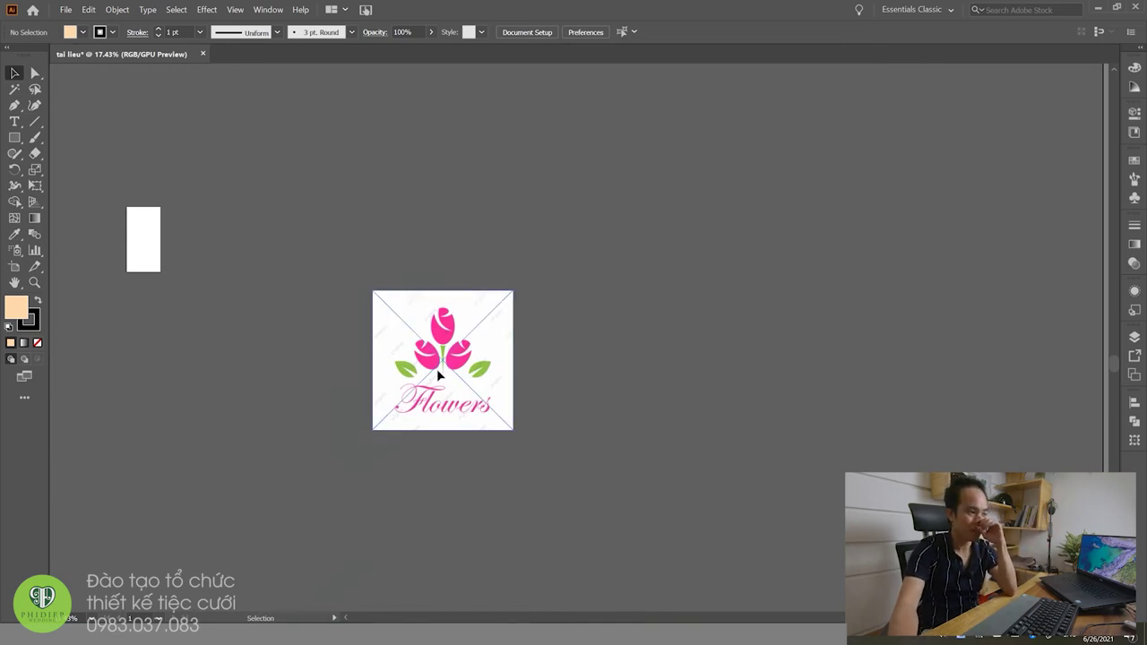
{"action": "left_click", "coordinate": [639, 375]}
{"action": "left_click", "coordinate": [484, 368]}
{"action": "left_click", "coordinate": [365, 303]}
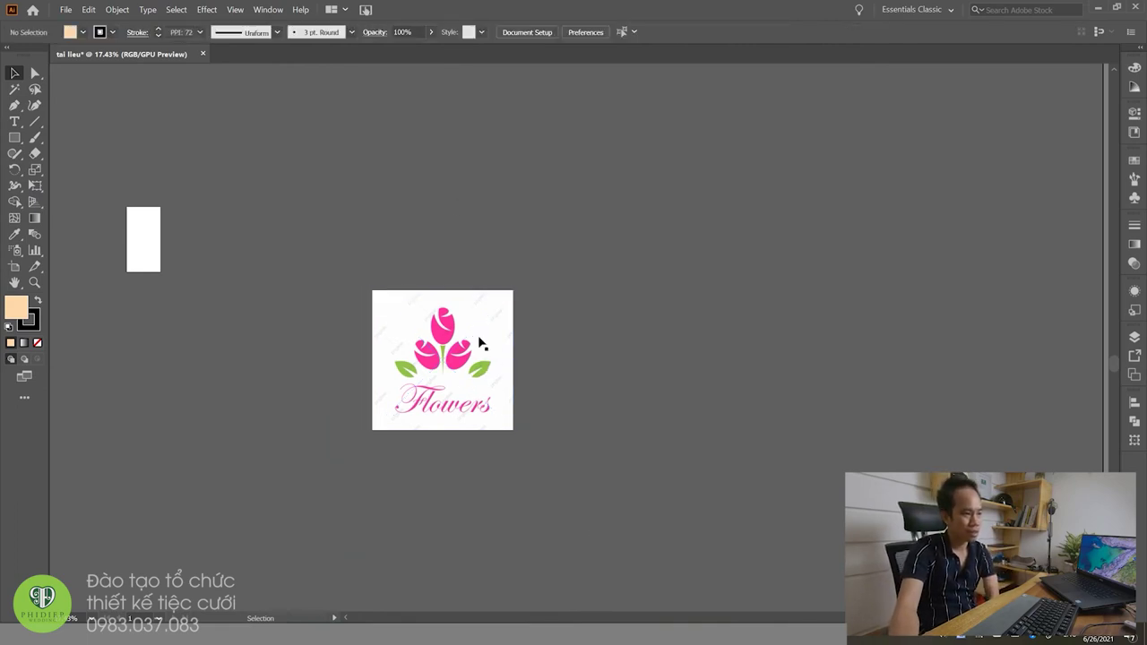
{"action": "left_click", "coordinate": [454, 348]}
{"action": "left_click_drag", "start_coordinate": [269, 618], "coordinate": [733, 395]}
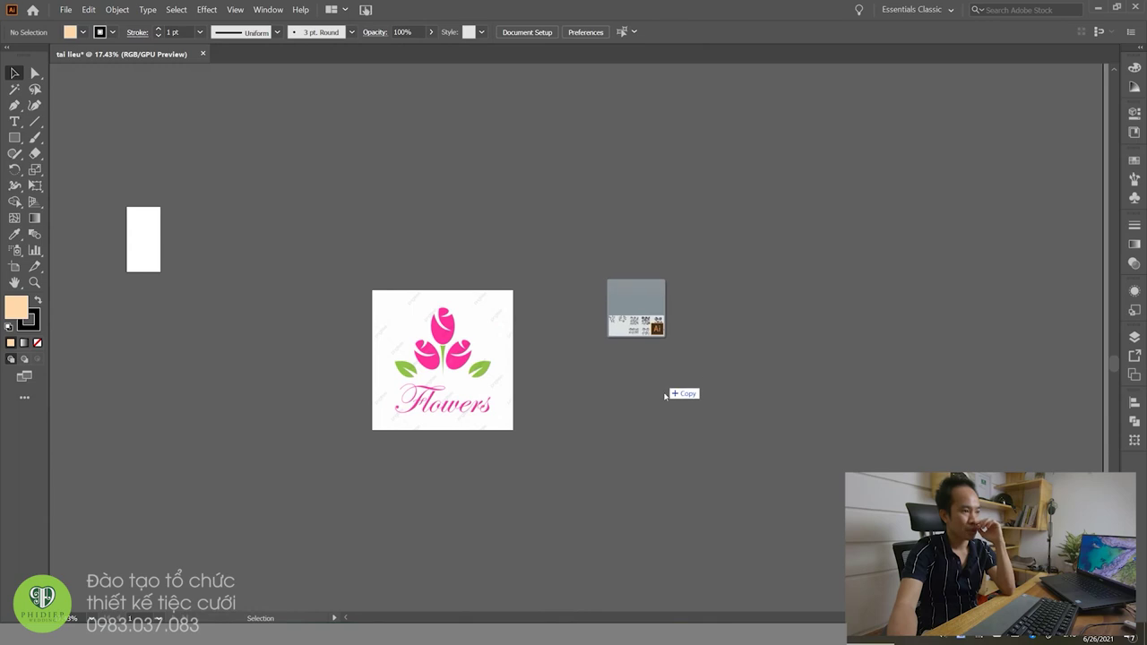
{"action": "left_click", "coordinate": [900, 435]}
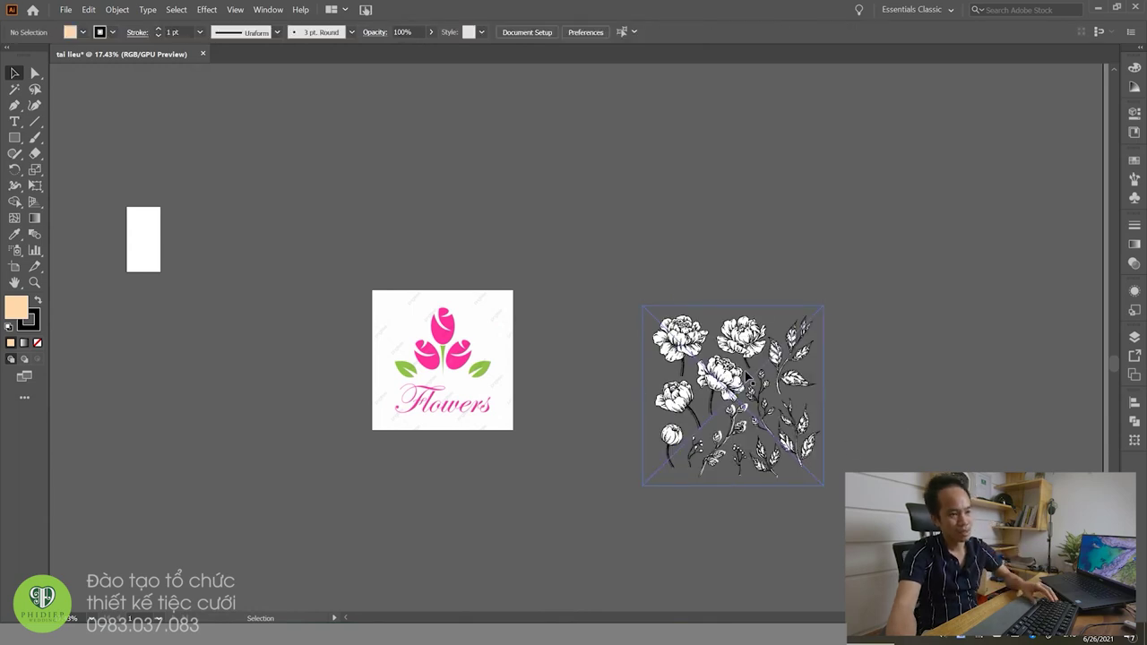
Step: Zoom in on the flower sketch, then back out to fit the canvas
{"action": "key", "text": "z"}
{"action": "left_click", "coordinate": [812, 390]}
{"action": "key", "text": "ctrl+0"}
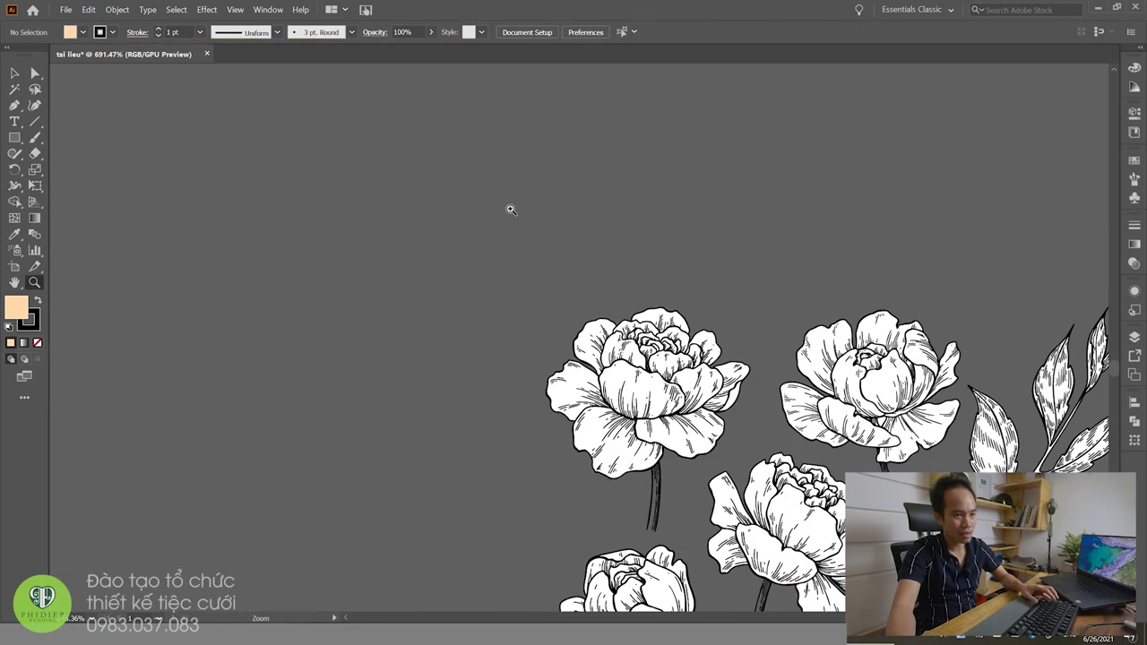
{"action": "key", "text": "v"}
Step: Try moving, stretching and squashing the flower image, undoing each change
{"action": "left_click", "coordinate": [753, 406]}
{"action": "mouse_move", "coordinate": [753, 406]}
{"action": "left_mouse_down"}
{"action": "mouse_move", "coordinate": [624, 267]}
{"action": "mouse_move", "coordinate": [780, 439]}
{"action": "left_mouse_up"}
{"action": "key", "text": "ctrl+z"}
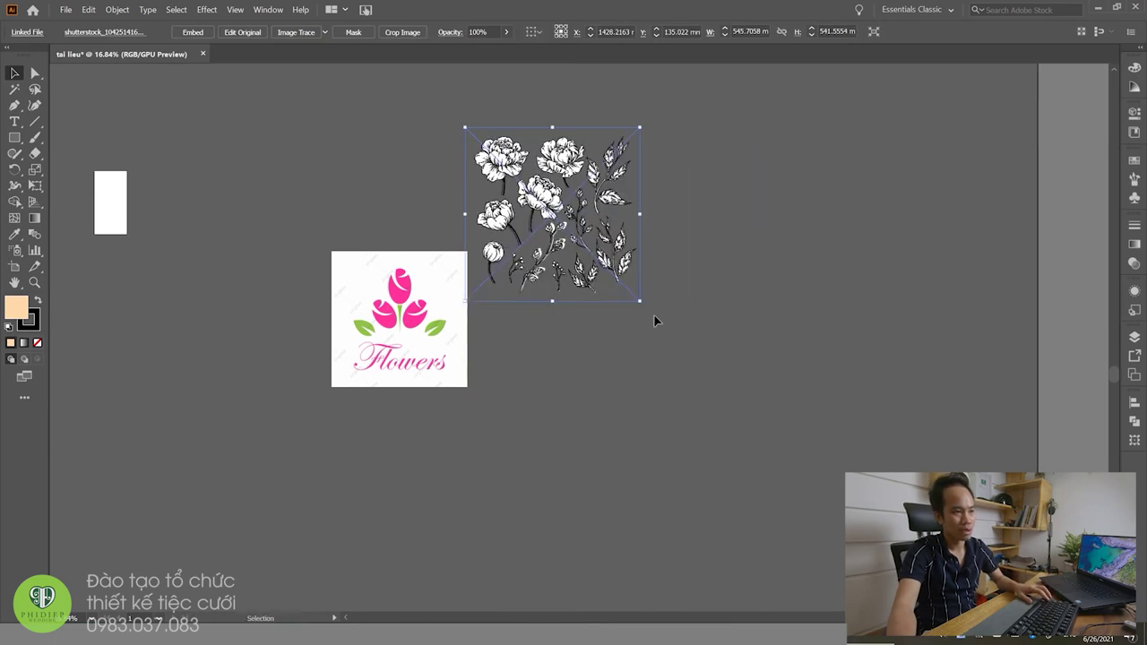
{"action": "left_click_drag", "start_coordinate": [640, 302], "coordinate": [786, 277]}
{"action": "key", "text": "ctrl+z"}
{"action": "left_click_drag", "start_coordinate": [640, 303], "coordinate": [574, 420]}
{"action": "key", "text": "ctrl+z"}
Step: Isolate and exit the flower image, then move it slightly down and right
{"action": "double_click", "coordinate": [571, 222]}
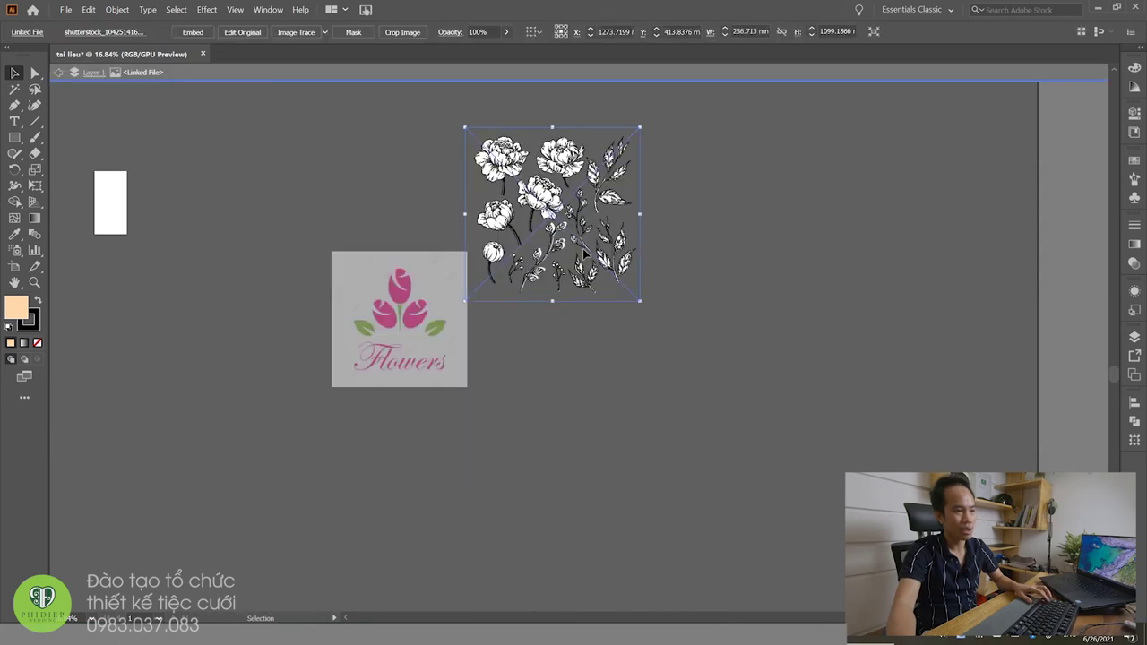
{"action": "right_click", "coordinate": [562, 219]}
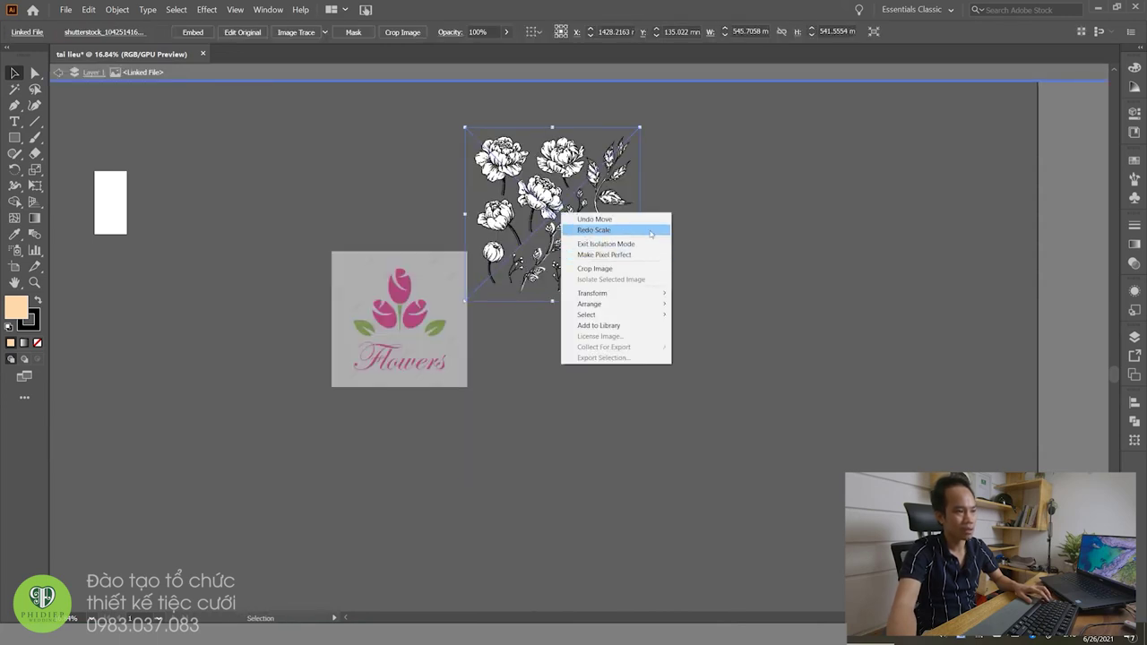
{"action": "left_click", "coordinate": [842, 275]}
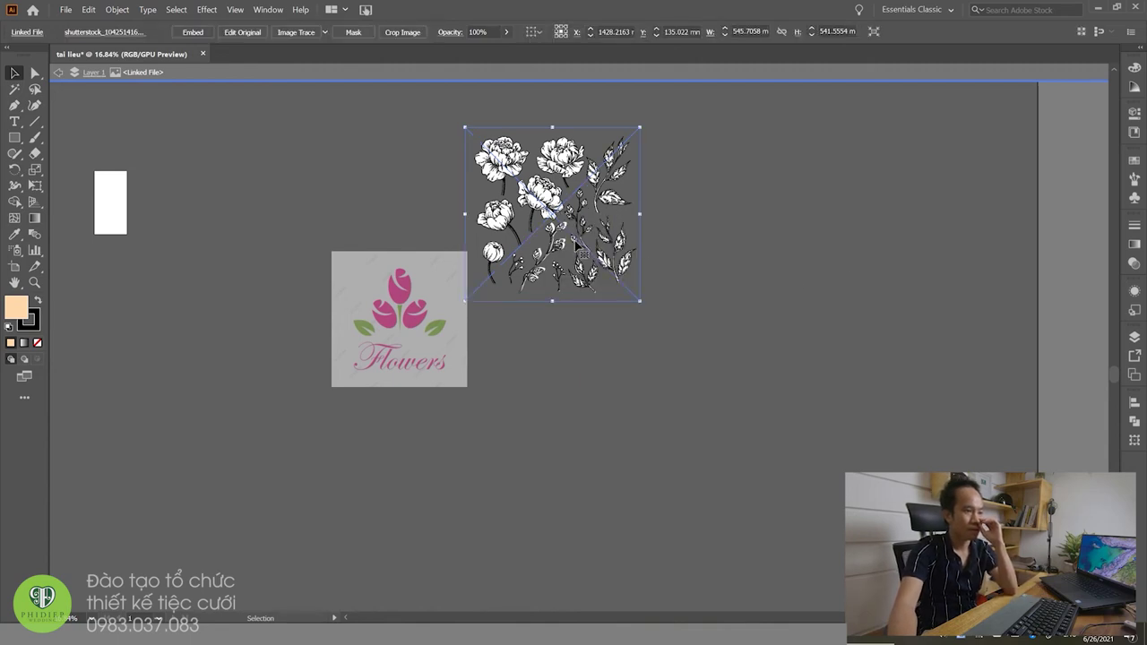
{"action": "left_click", "coordinate": [698, 240]}
{"action": "double_click", "coordinate": [851, 240]}
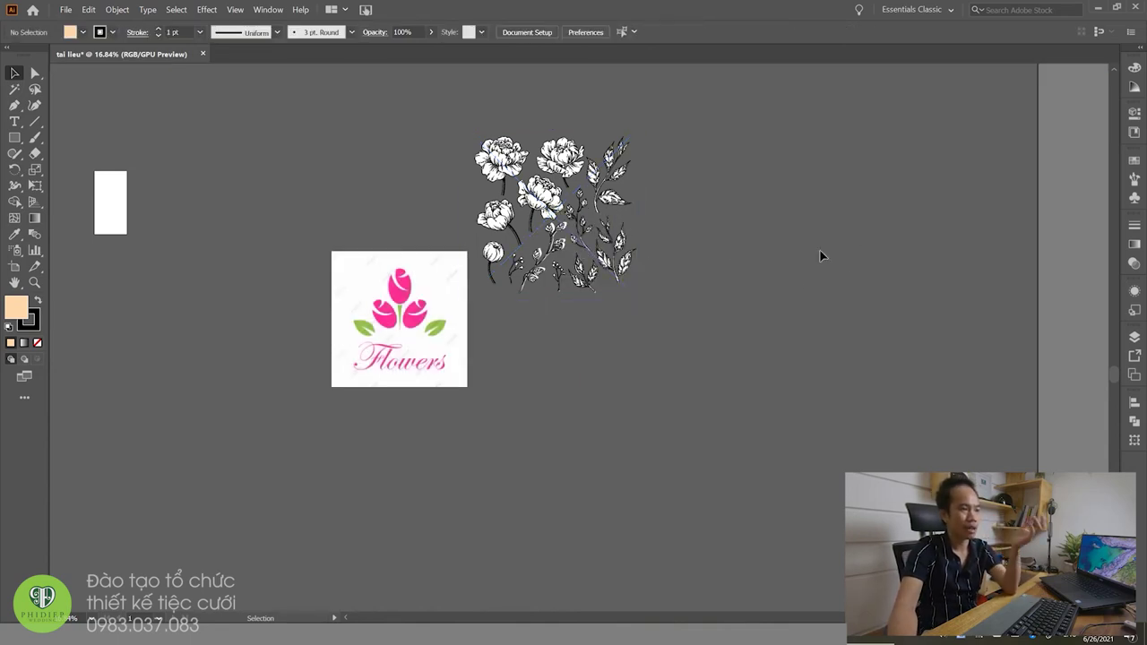
{"action": "left_click_drag", "start_coordinate": [627, 265], "coordinate": [672, 318]}
{"action": "left_click", "coordinate": [740, 384]}
Step: Drop a stock flower EPS file into Illustrator and open it as a document
{"action": "left_click_drag", "start_coordinate": [269, 631], "coordinate": [334, 61]}
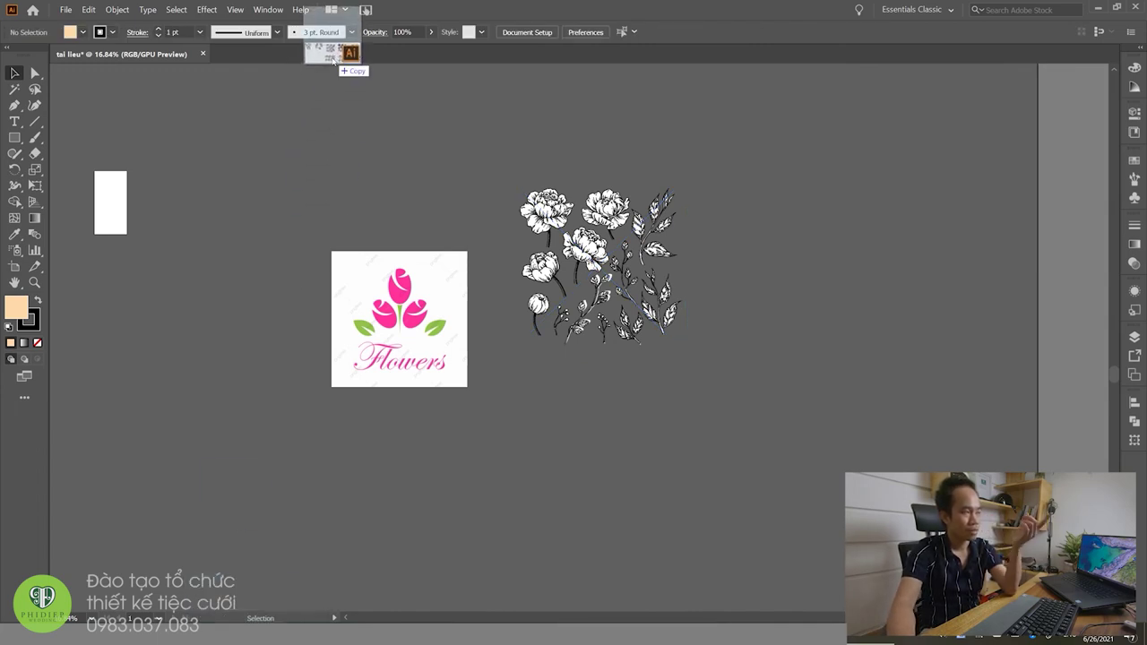
{"action": "left_click_drag", "start_coordinate": [334, 61], "coordinate": [336, 63]}
{"action": "left_click", "coordinate": [643, 340]}
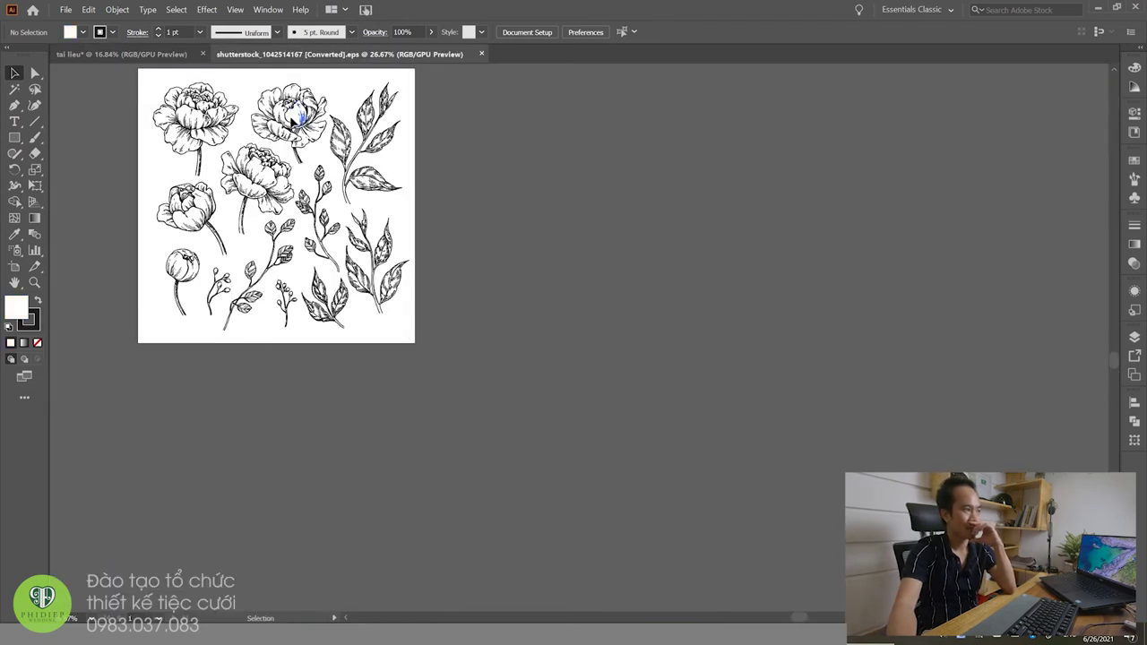
Step: Try moving two peonies and a leaf branch off the artboard, then undo
{"action": "left_click_drag", "start_coordinate": [300, 116], "coordinate": [625, 295]}
{"action": "left_click_drag", "start_coordinate": [279, 199], "coordinate": [531, 182]}
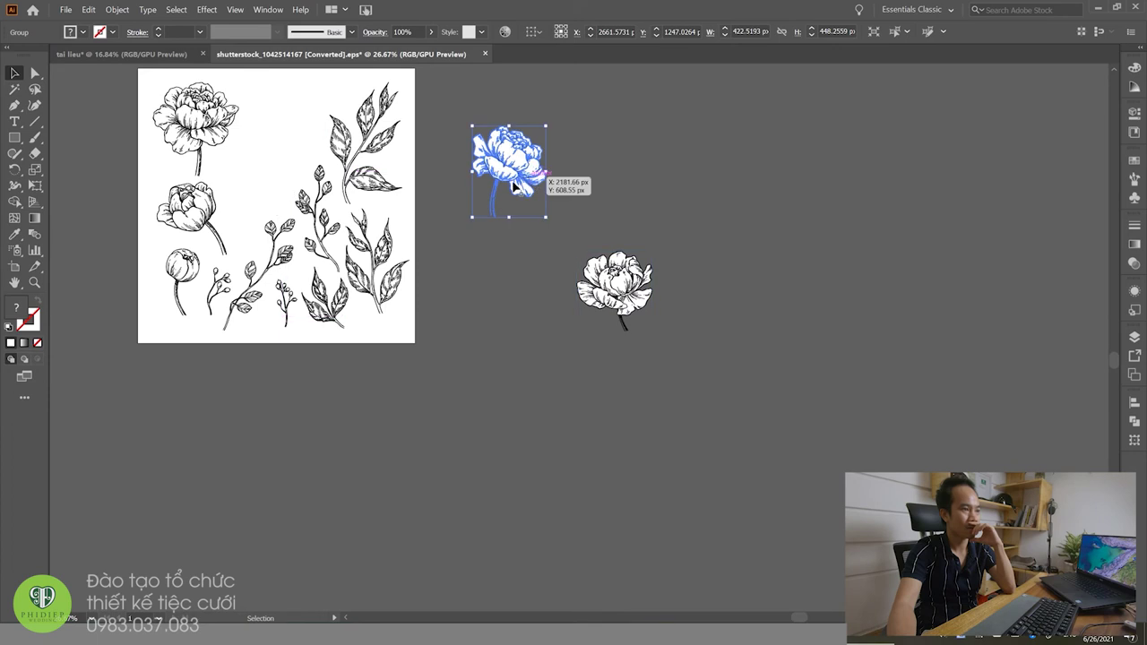
{"action": "left_click_drag", "start_coordinate": [381, 79], "coordinate": [391, 314]}
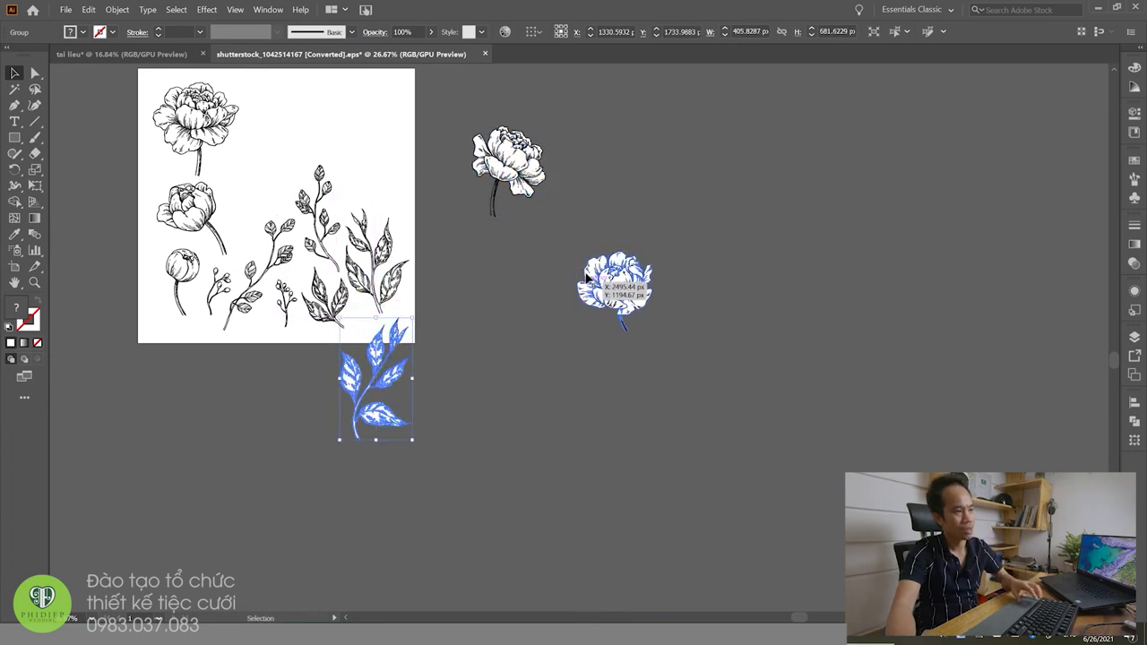
{"action": "key", "text": "ctrl+z"}
{"action": "key", "text": "ctrl+z"}
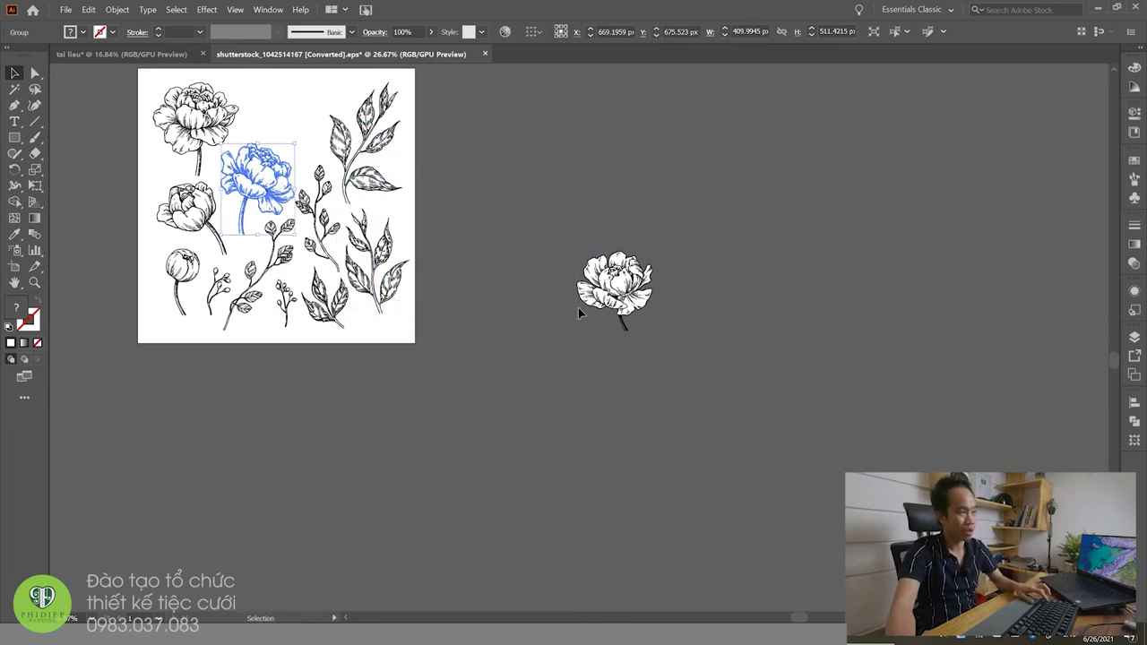
{"action": "key", "text": "ctrl+z"}
{"action": "left_click", "coordinate": [622, 227]}
Step: Switch between tai lieu and the stock files and open a second stock flower document
{"action": "left_click", "coordinate": [153, 55]}
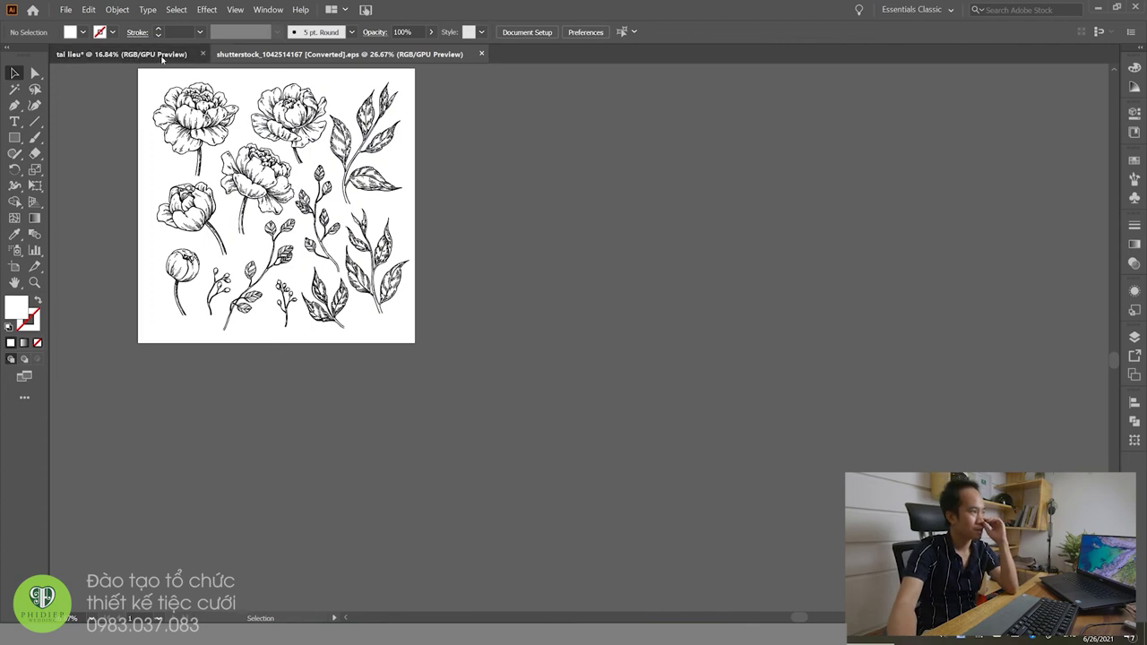
{"action": "left_click", "coordinate": [278, 53]}
{"action": "key", "text": "ctrl+Tab"}
{"action": "key", "text": "ctrl+Tab"}
{"action": "key", "text": "ctrl+Tab"}
{"action": "key", "text": "ctrl+Tab"}
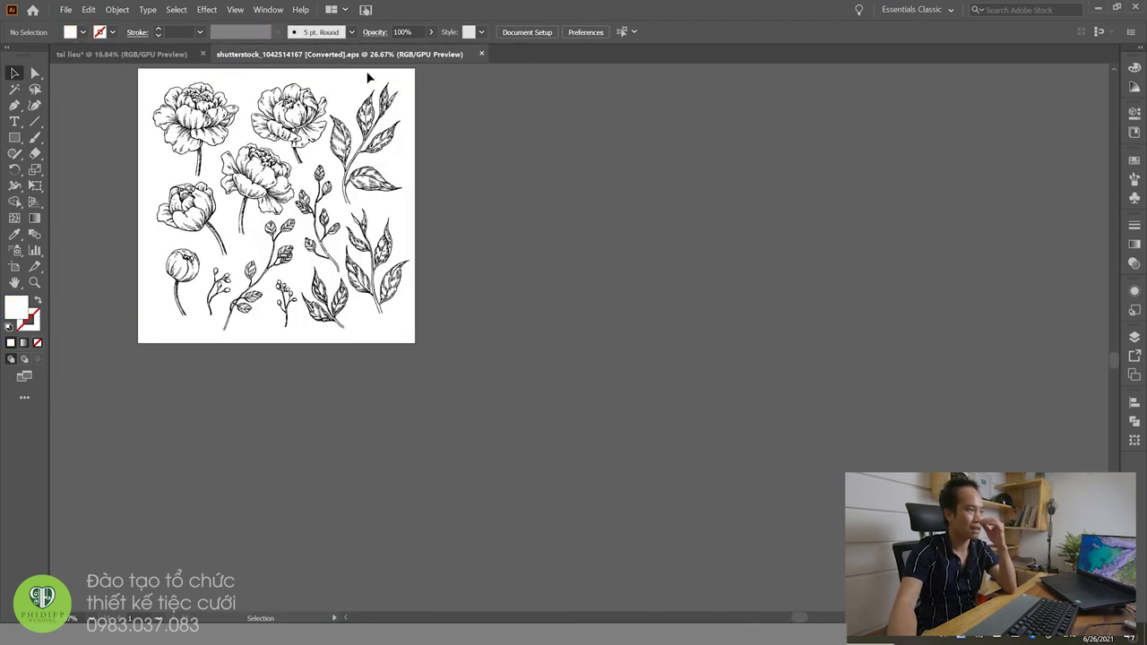
{"action": "key", "text": "ctrl+Tab"}
{"action": "key", "text": "ctrl+Tab"}
{"action": "key", "text": "ctrl+alt+n"}
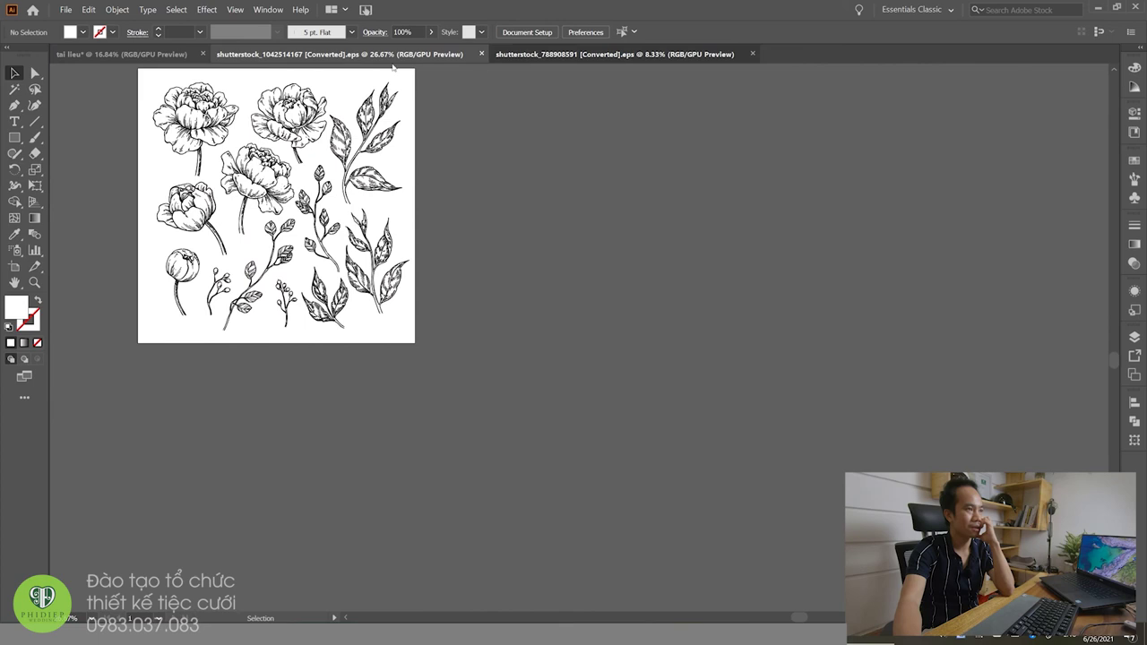
{"action": "key", "text": "ctrl+Tab"}
{"action": "key", "text": "ctrl+Tab"}
{"action": "key", "text": "ctrl+Tab"}
{"action": "key", "text": "ctrl+Tab"}
{"action": "key", "text": "ctrl+Tab"}
{"action": "key", "text": "ctrl+Tab"}
{"action": "key", "text": "ctrl+Tab"}
{"action": "key", "text": "ctrl+Tab"}
{"action": "key", "text": "ctrl+Tab"}
{"action": "key", "text": "ctrl+Tab"}
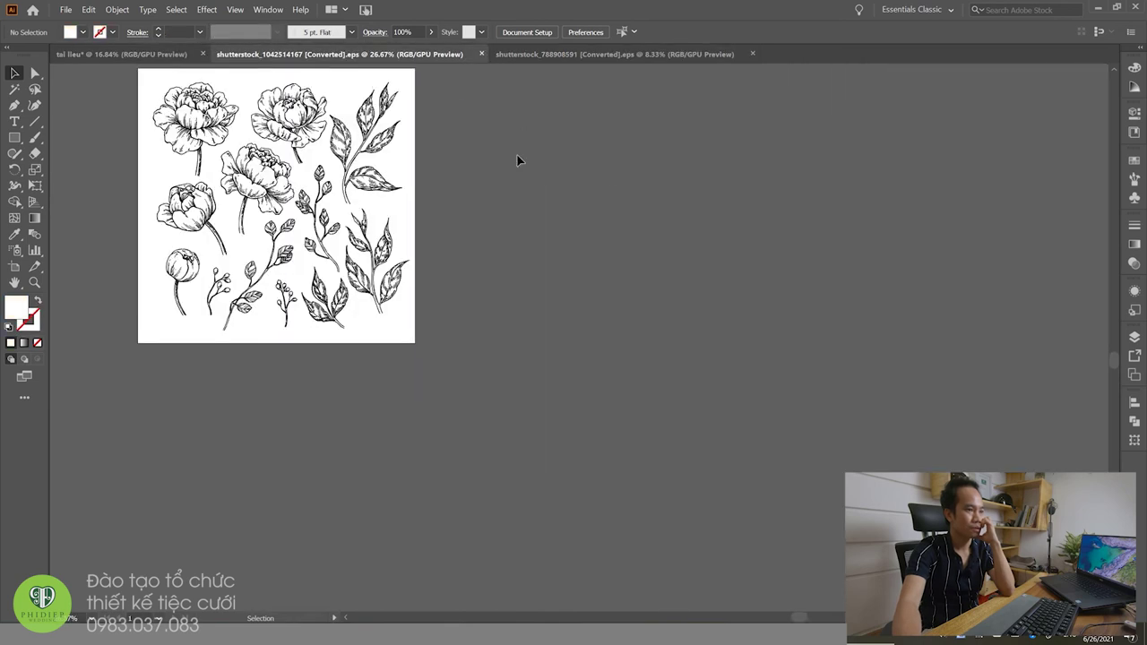
Step: Paste a peony and the gold rose into tai lieu beside the peony sheet
{"action": "left_click", "coordinate": [309, 125]}
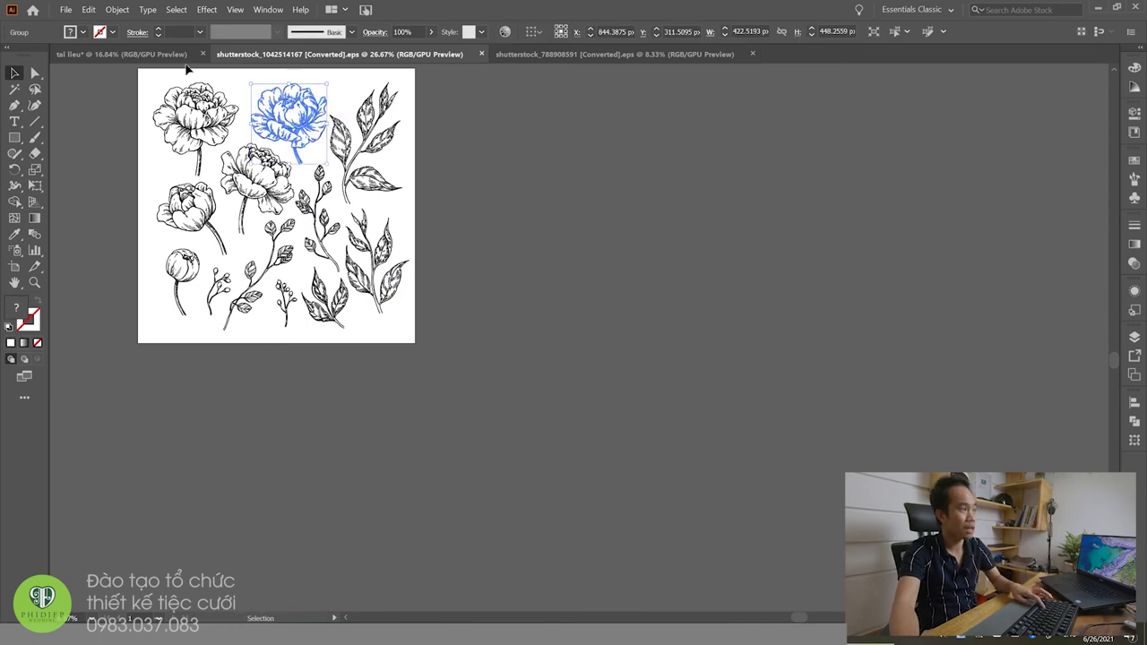
{"action": "left_click", "coordinate": [134, 54]}
{"action": "key", "text": "ctrl+v"}
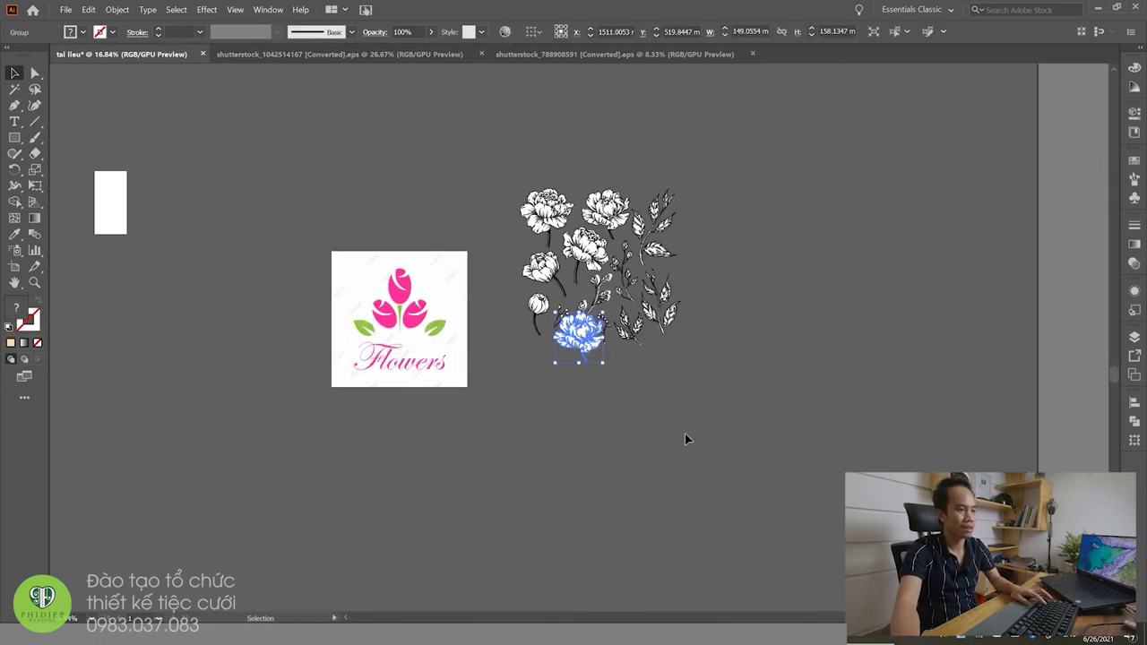
{"action": "left_click_drag", "start_coordinate": [578, 328], "coordinate": [559, 426]}
{"action": "left_click", "coordinate": [691, 55]}
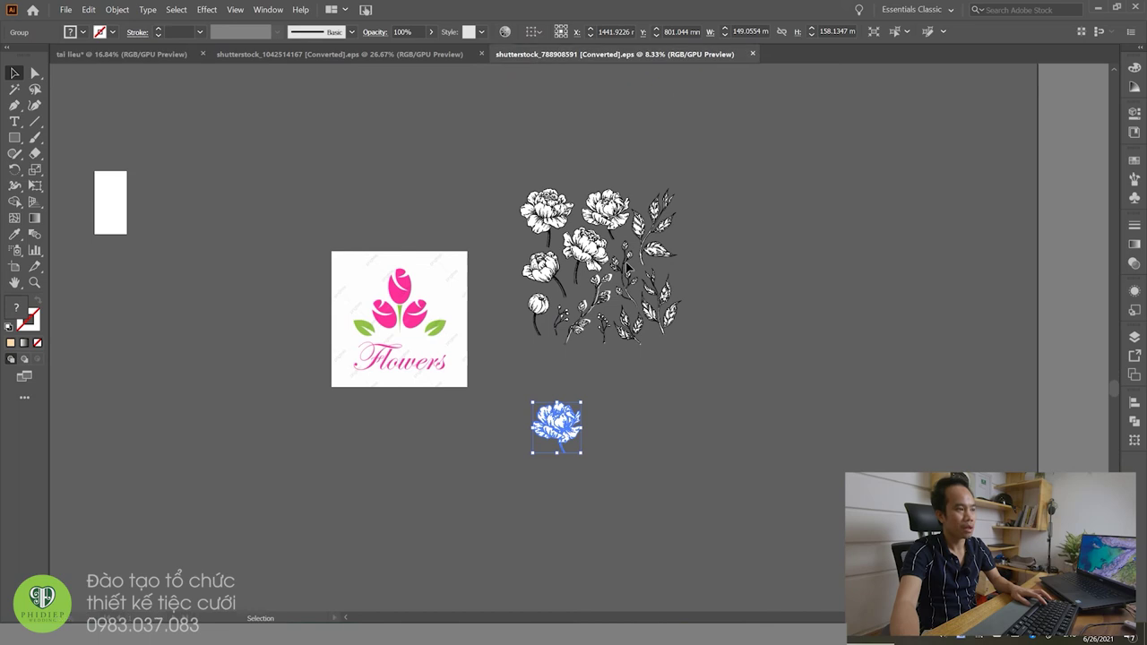
{"action": "left_click", "coordinate": [408, 302]}
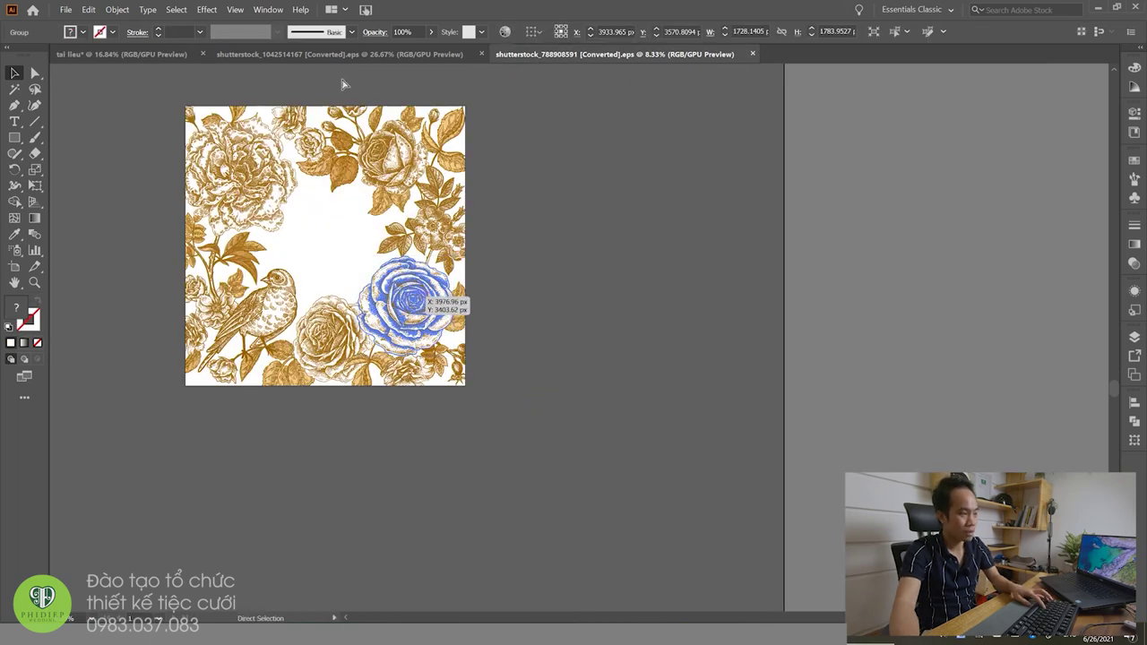
{"action": "left_click", "coordinate": [121, 54]}
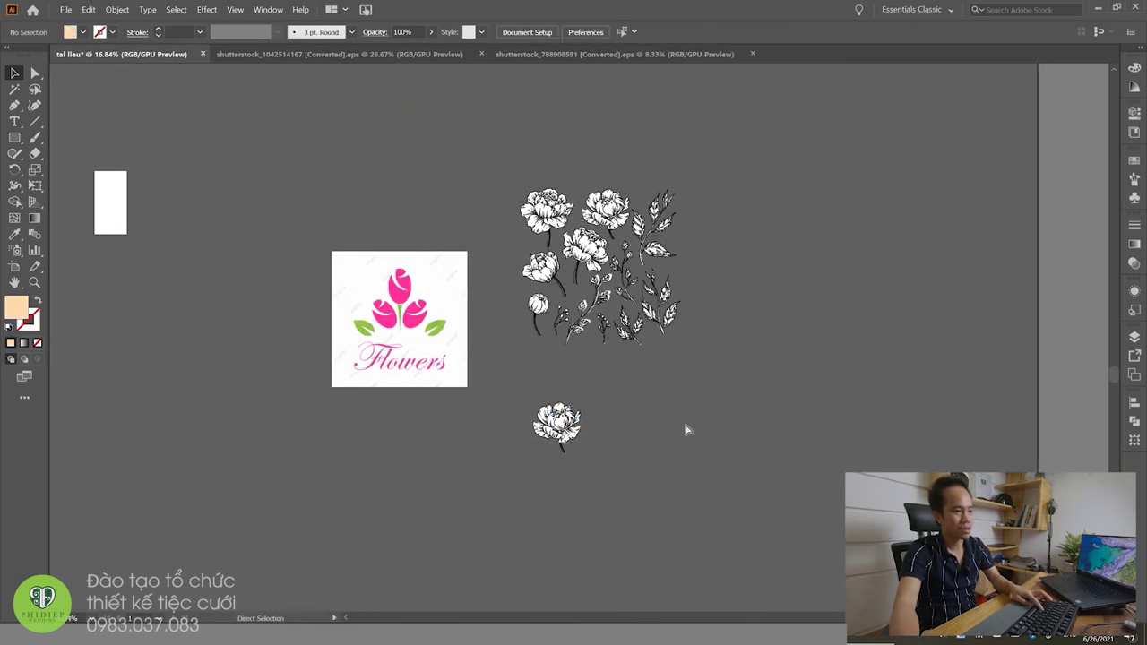
{"action": "key", "text": "ctrl+v"}
{"action": "left_click_drag", "start_coordinate": [627, 350], "coordinate": [866, 326]}
{"action": "left_click", "coordinate": [805, 468]}
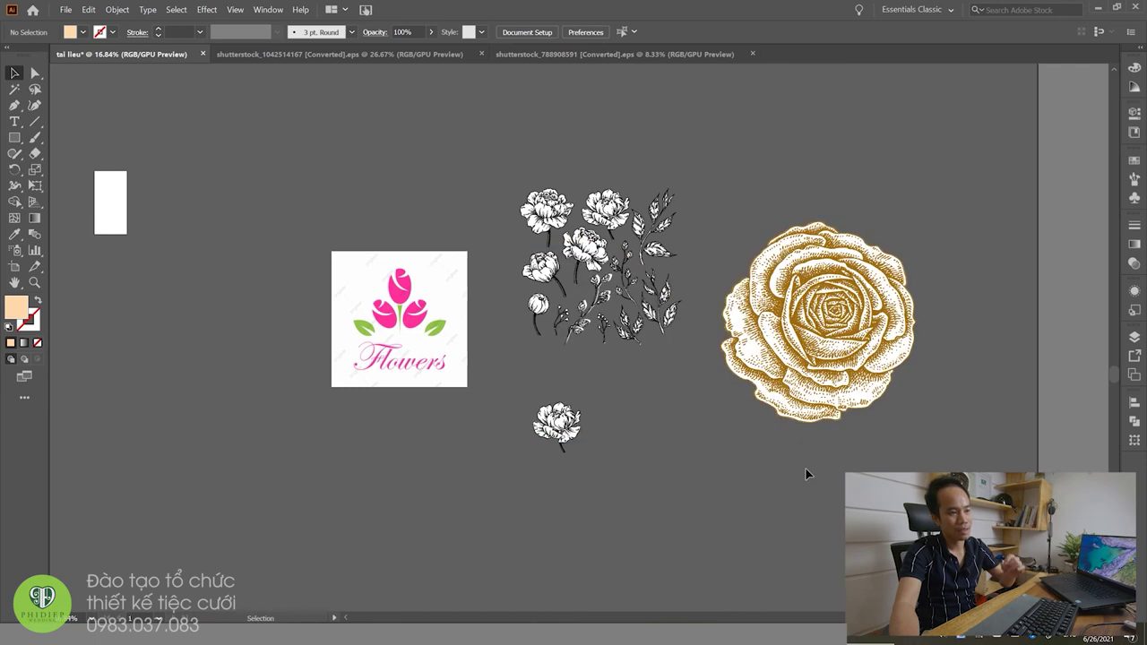
Step: Close the peony and golden floral stock documents
{"action": "left_click", "coordinate": [466, 56]}
{"action": "left_click", "coordinate": [483, 55]}
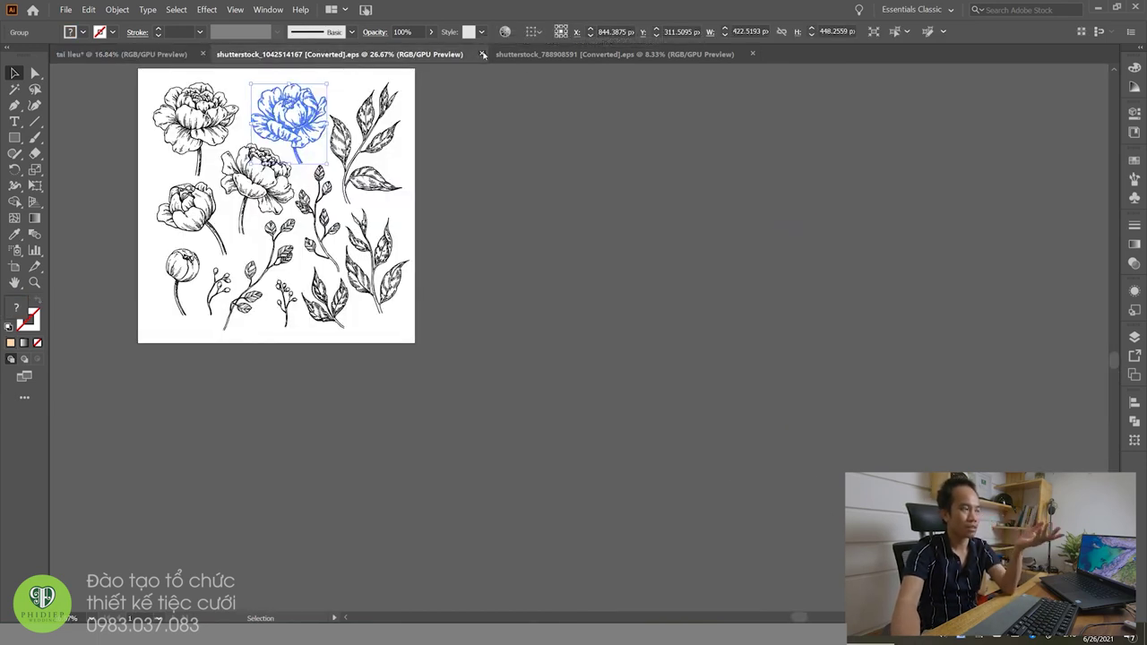
{"action": "left_click", "coordinate": [474, 55]}
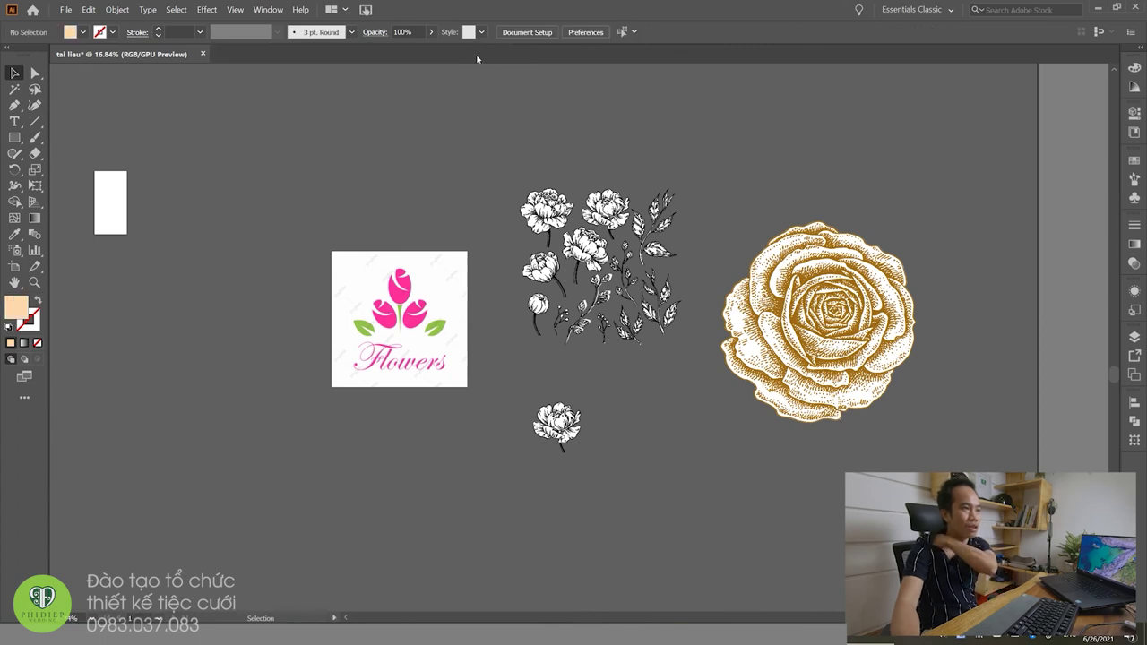
Step: Reposition the gold rose, then undo to clear the borrowed flower artwork
{"action": "left_click", "coordinate": [623, 273]}
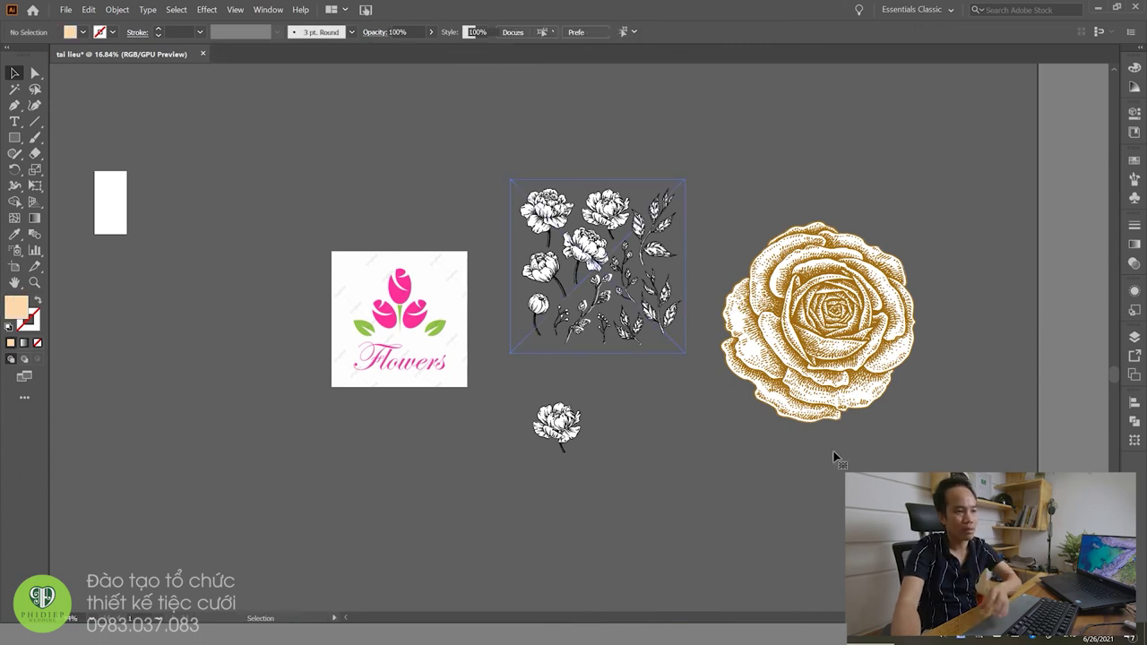
{"action": "left_click_drag", "start_coordinate": [845, 336], "coordinate": [755, 442]}
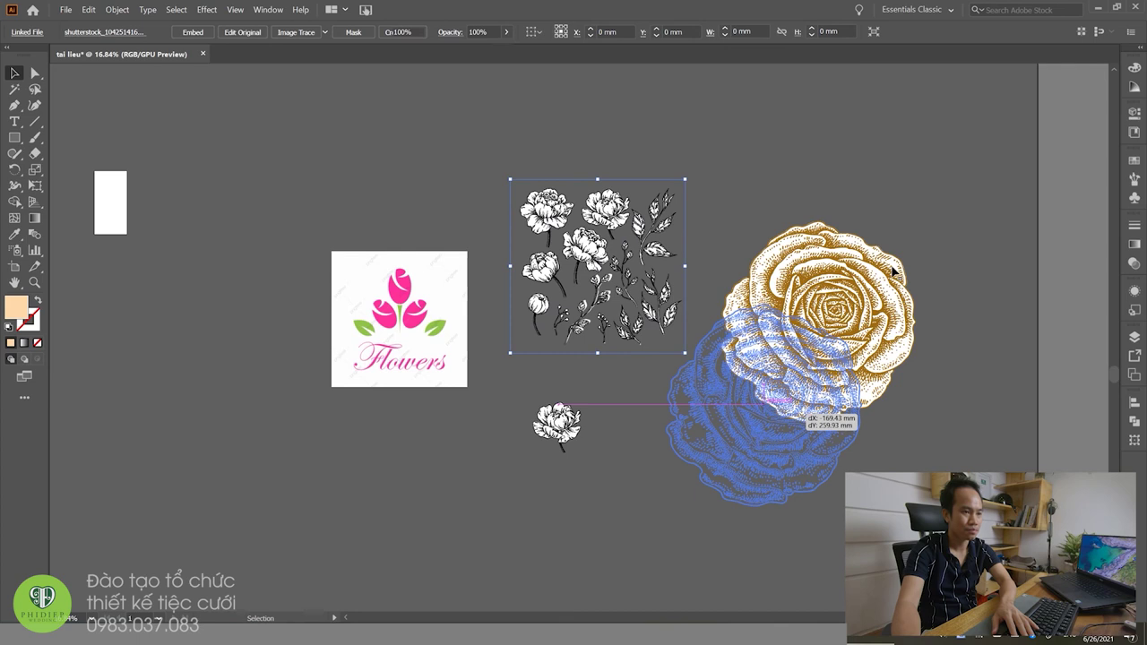
{"action": "left_click_drag", "start_coordinate": [729, 381], "coordinate": [764, 384]}
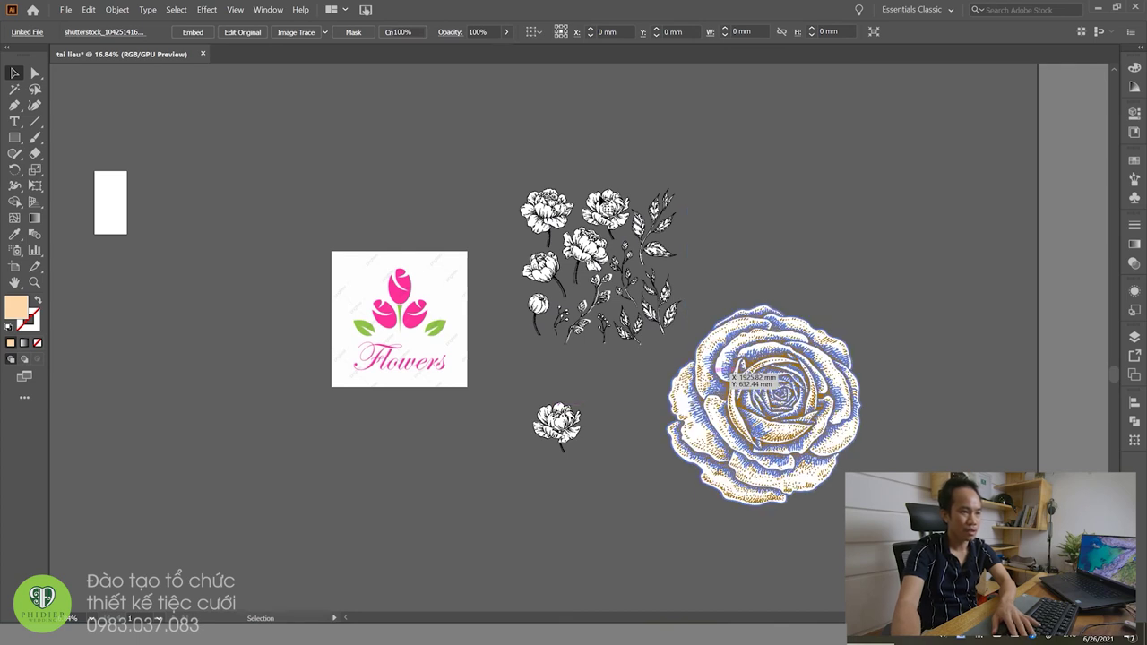
{"action": "key", "text": "ctrl+z"}
{"action": "key", "text": "ctrl+z"}
{"action": "key", "text": "ctrl+z"}
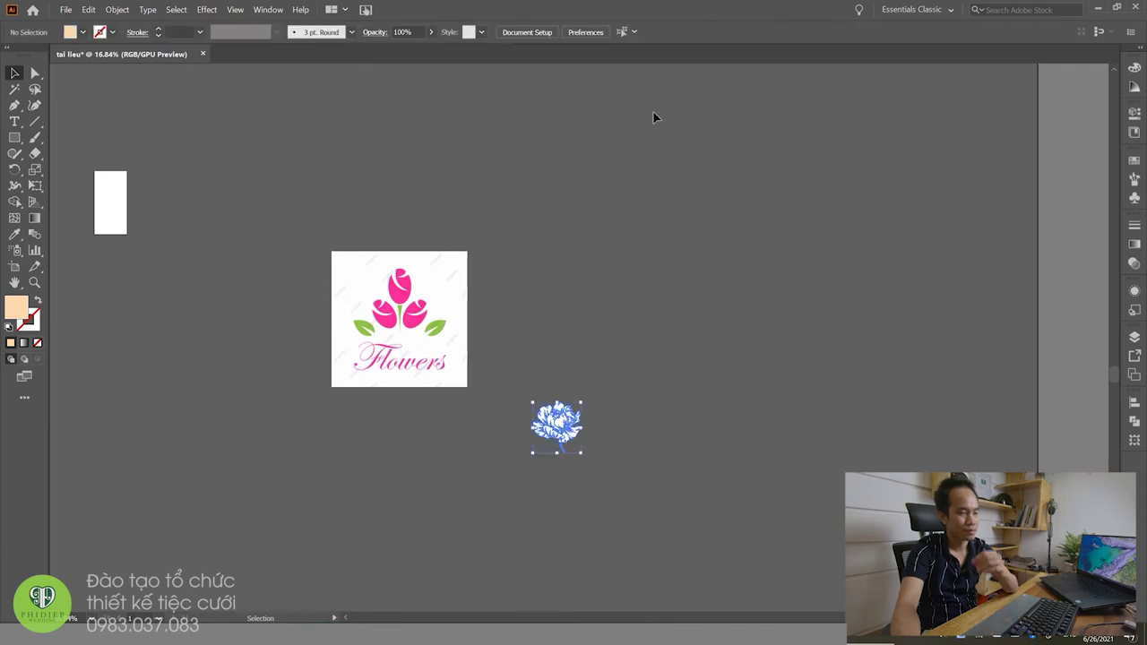
{"action": "key", "text": "ctrl+z"}
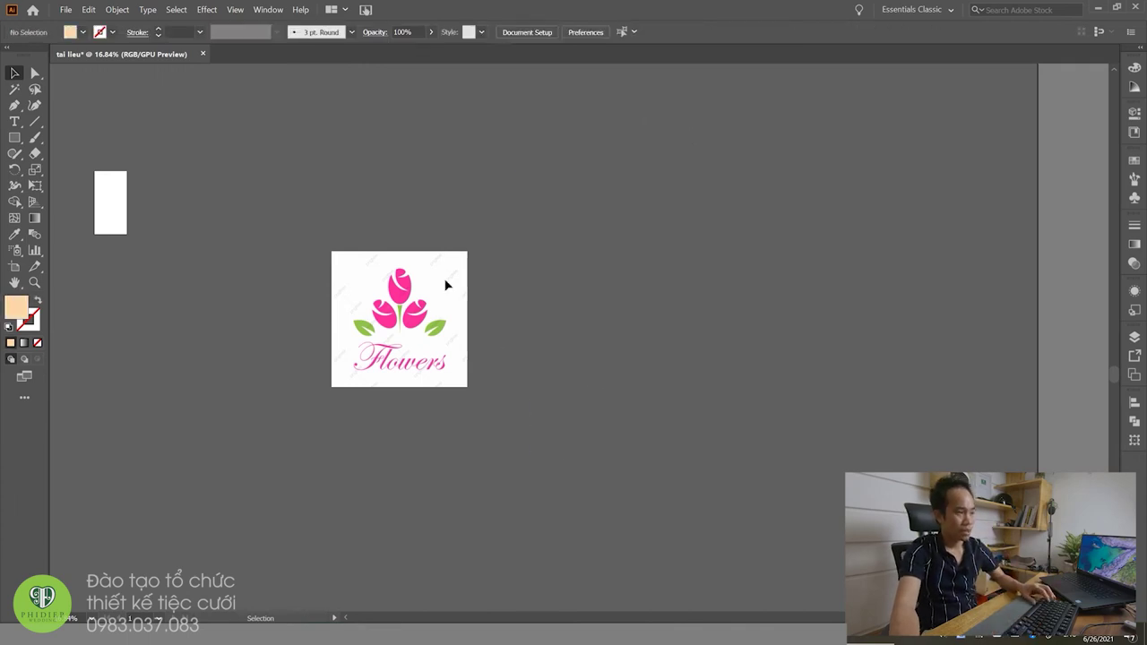
{"action": "key", "text": "z"}
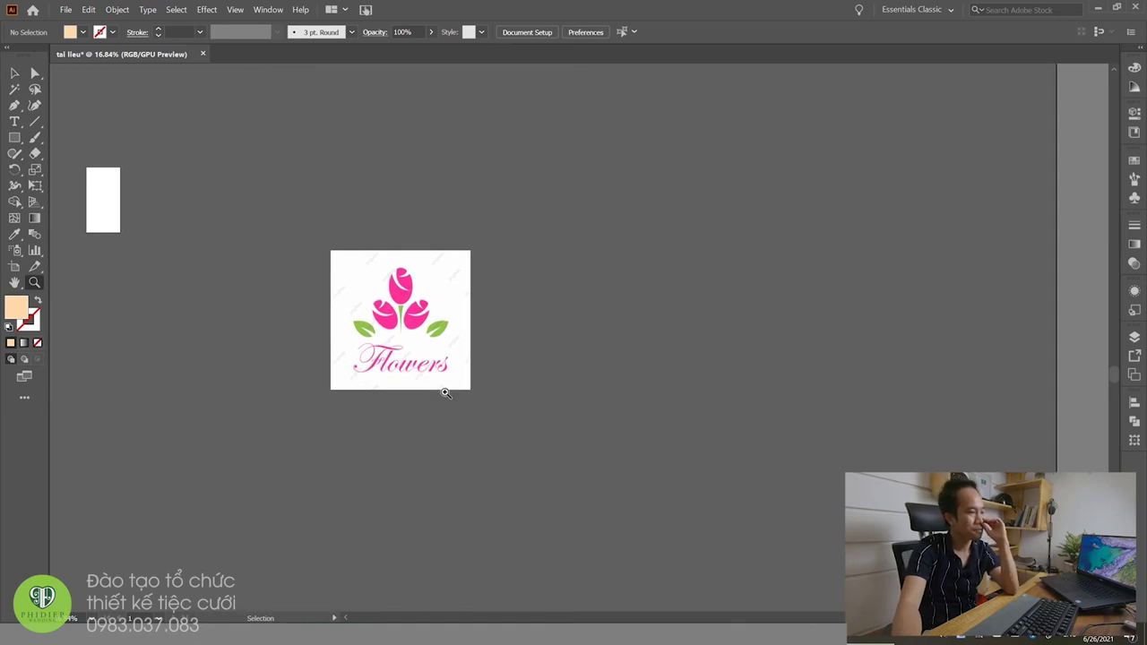
{"action": "left_click_drag", "start_coordinate": [369, 294], "coordinate": [421, 332]}
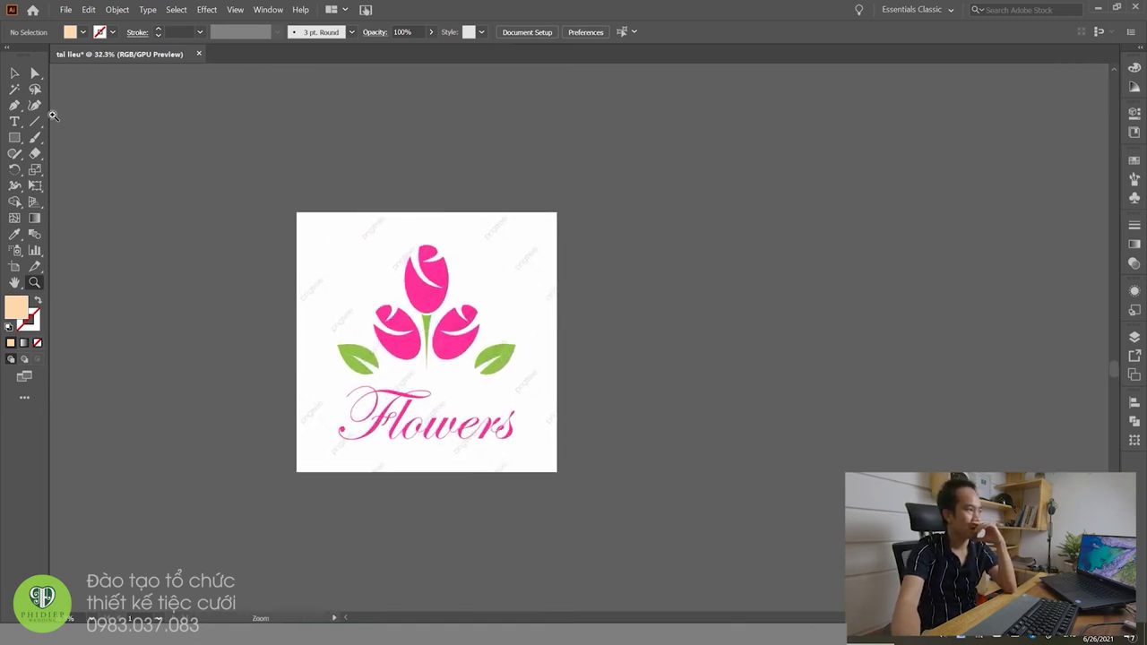
{"action": "key", "text": "shift+grave"}
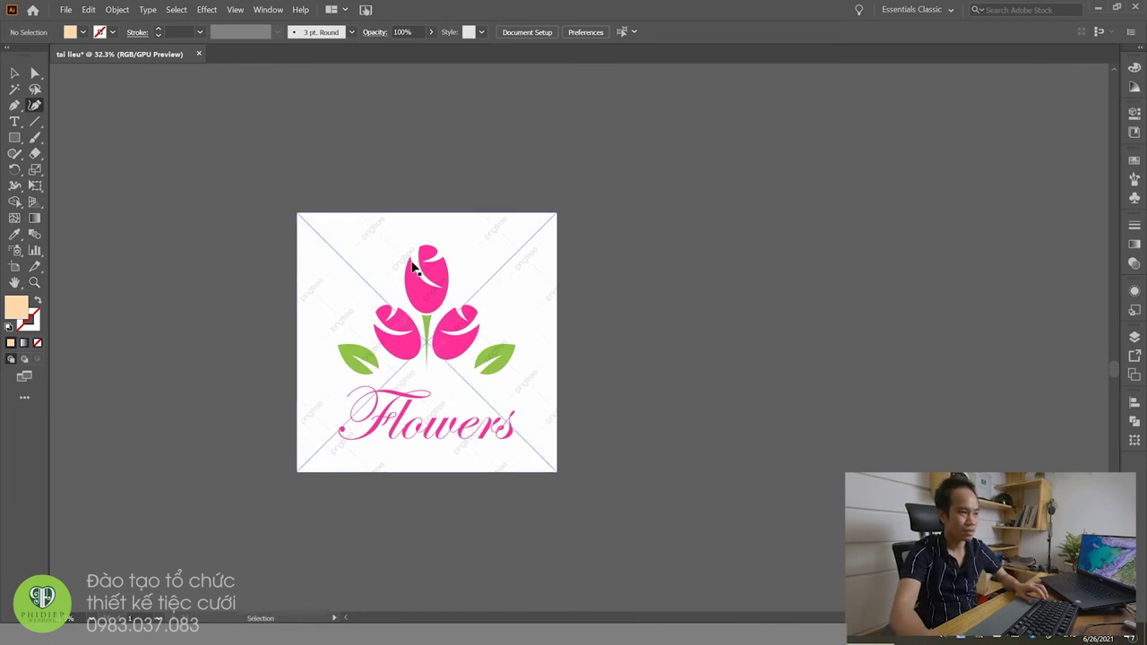
{"action": "key", "text": "ctrl+equal"}
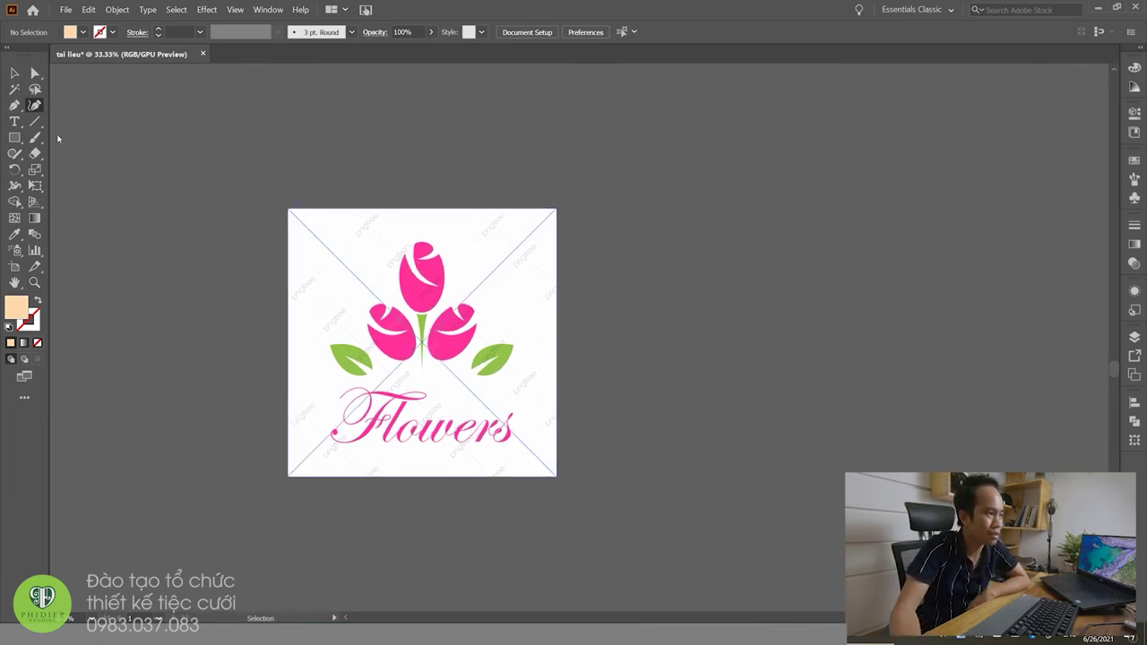
{"action": "key", "text": "ctrl+equal"}
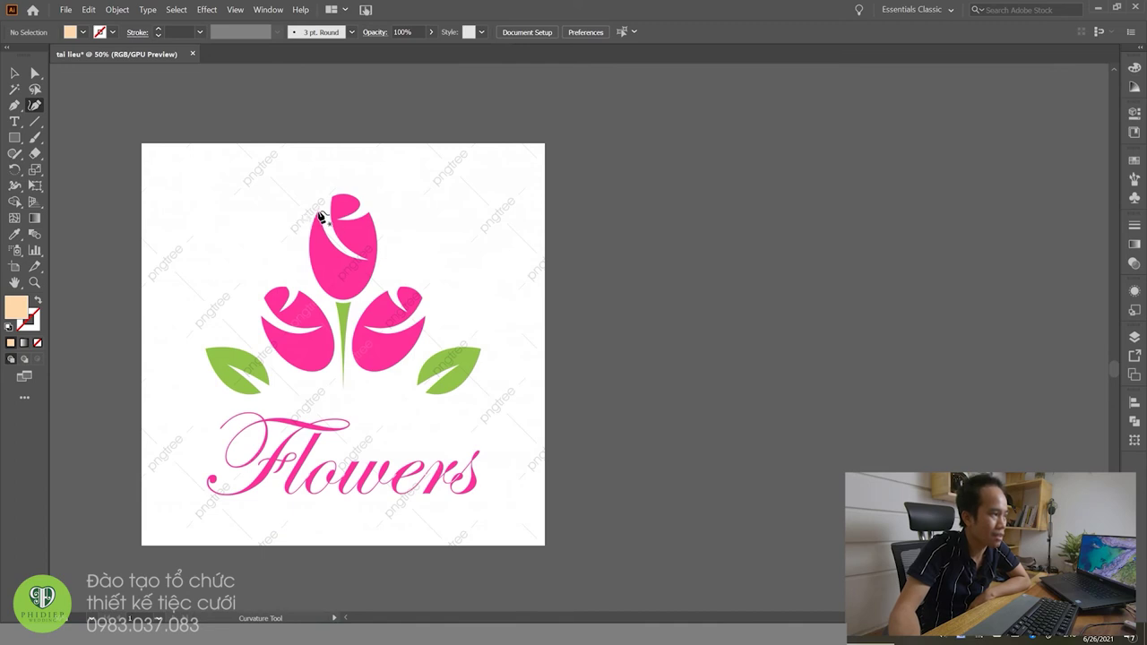
{"action": "left_click", "coordinate": [330, 254]}
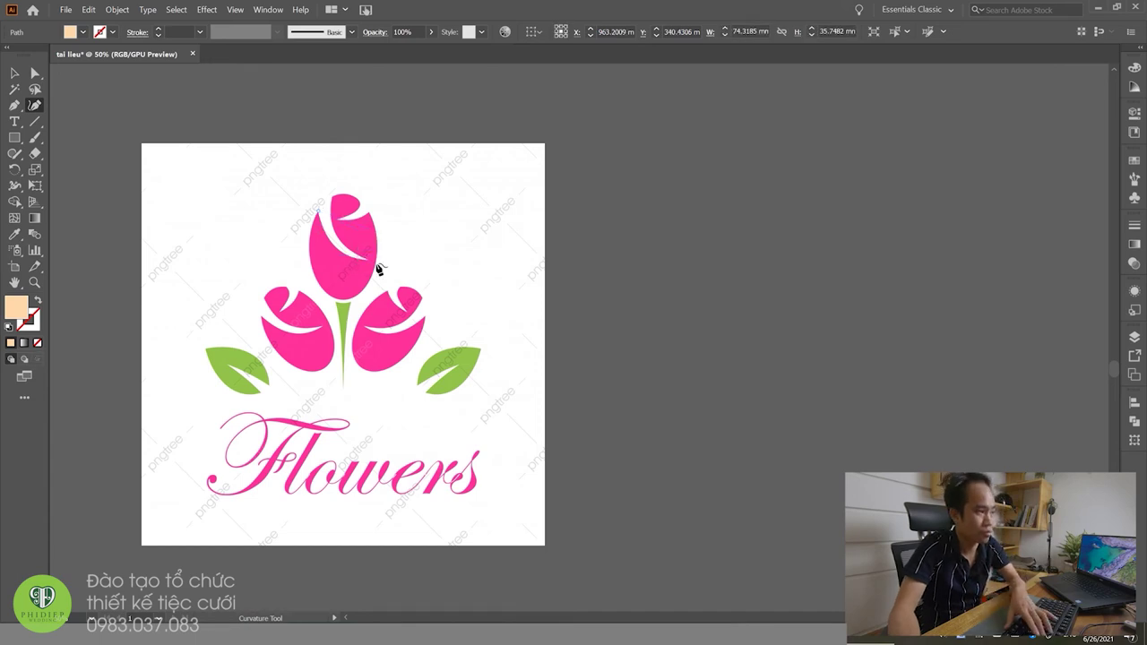
{"action": "key", "text": "ctrl+z"}
{"action": "left_click", "coordinate": [319, 211]}
{"action": "left_click", "coordinate": [388, 243]}
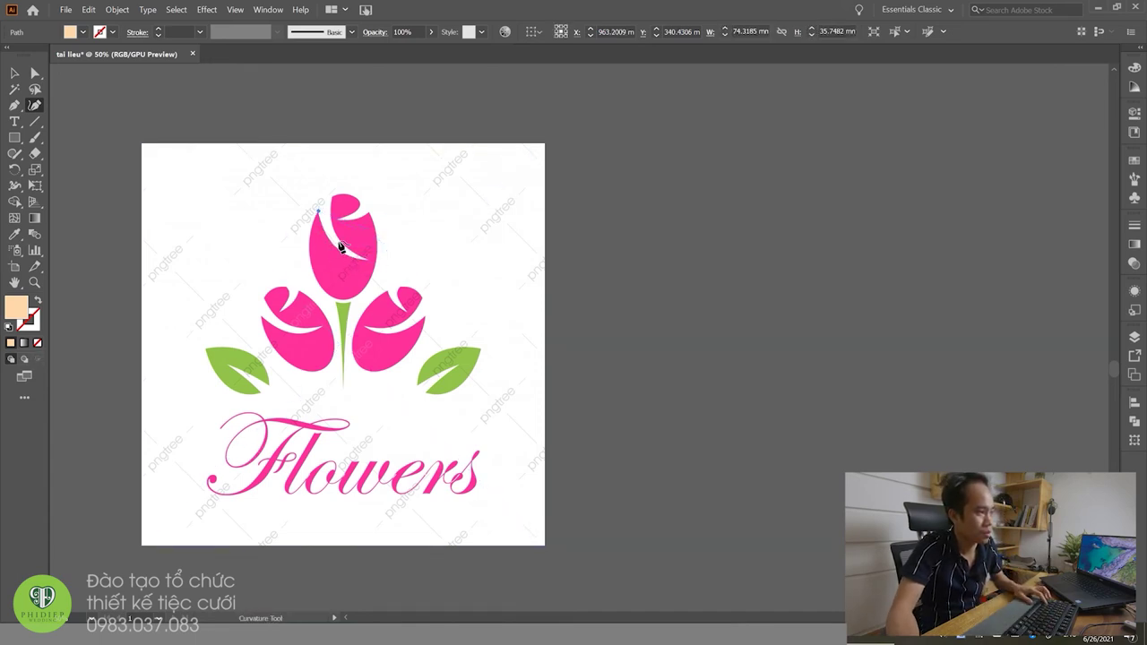
{"action": "key", "text": "ctrl+z"}
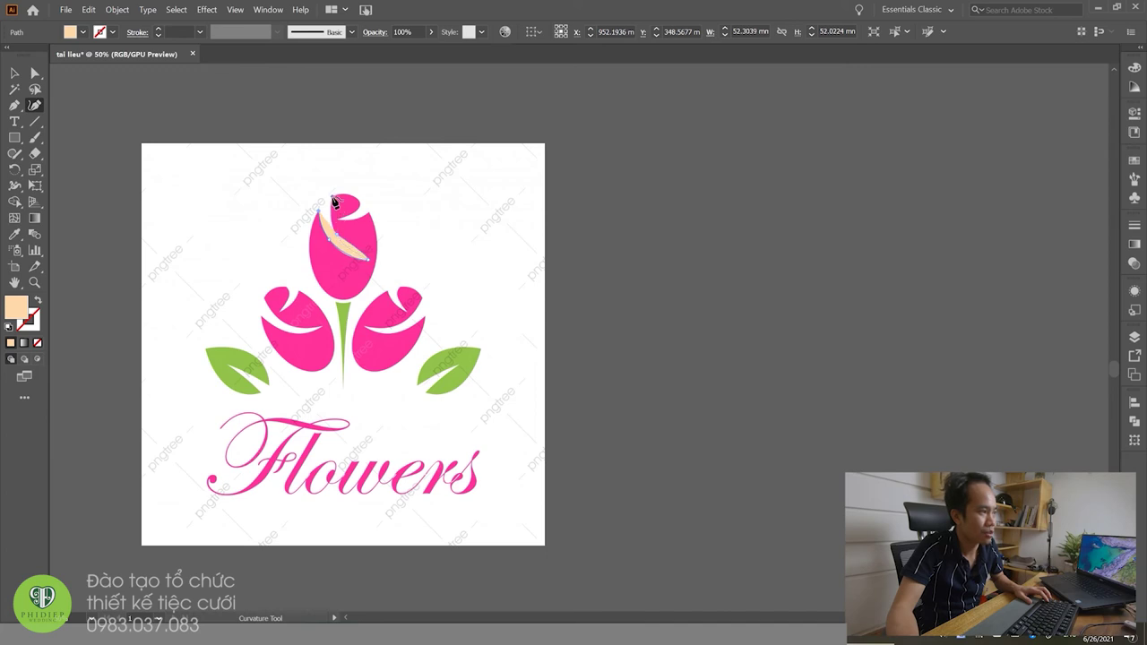
{"action": "key", "text": "v"}
{"action": "left_click", "coordinate": [468, 303]}
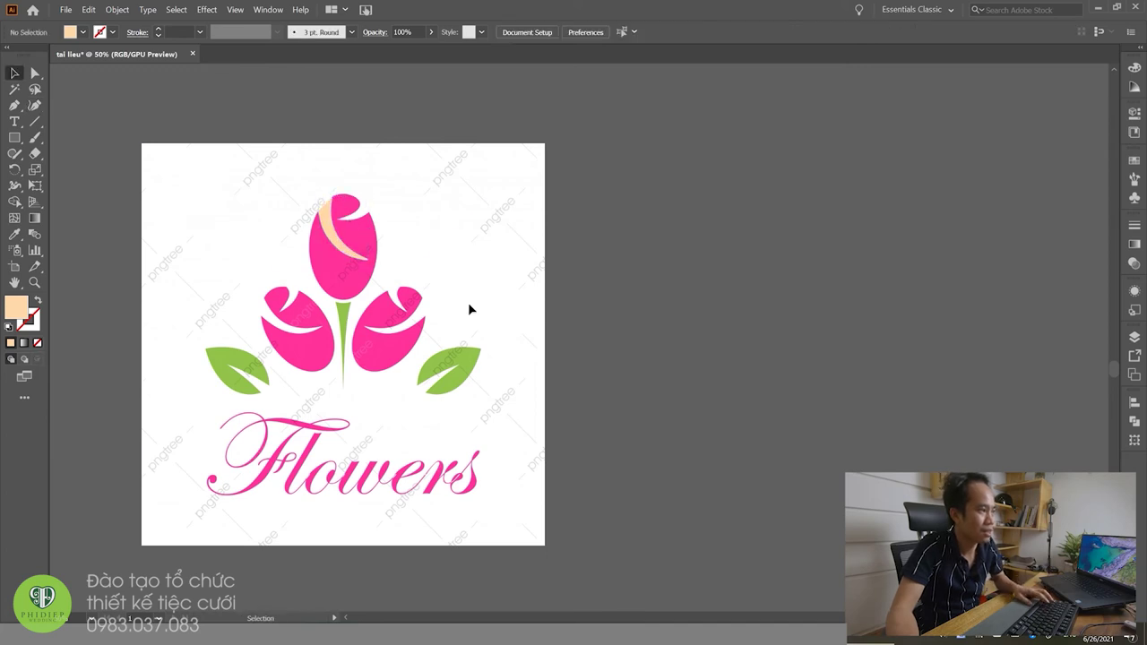
{"action": "left_click", "coordinate": [348, 251]}
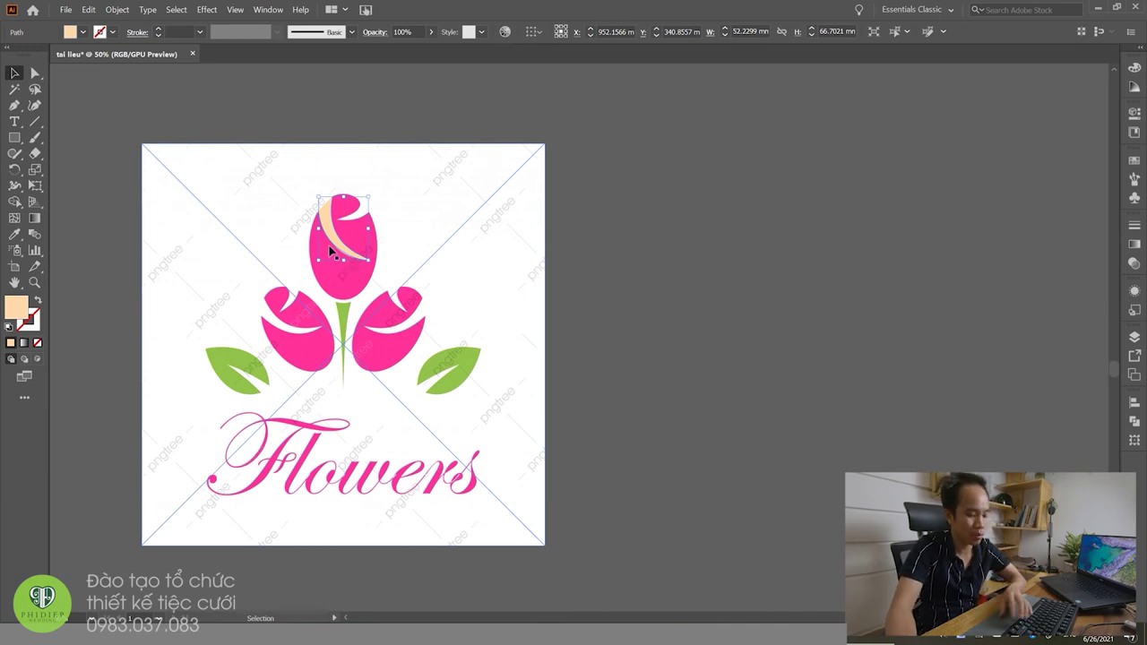
{"action": "left_click", "coordinate": [35, 105]}
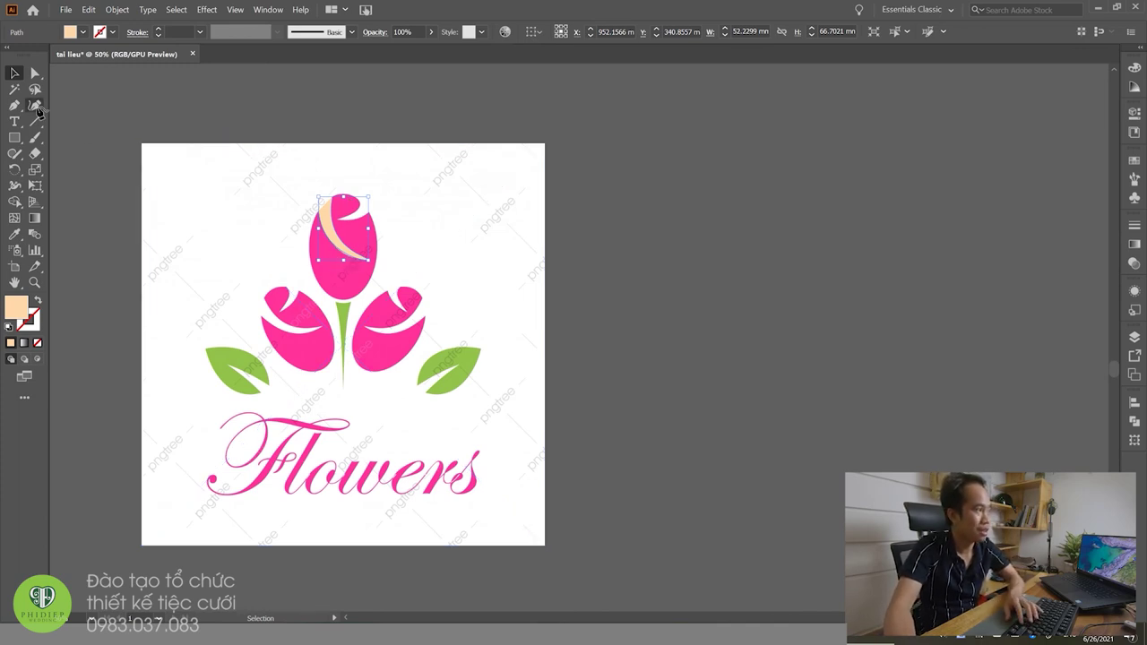
{"action": "left_click", "coordinate": [618, 303]}
{"action": "left_click", "coordinate": [521, 390]}
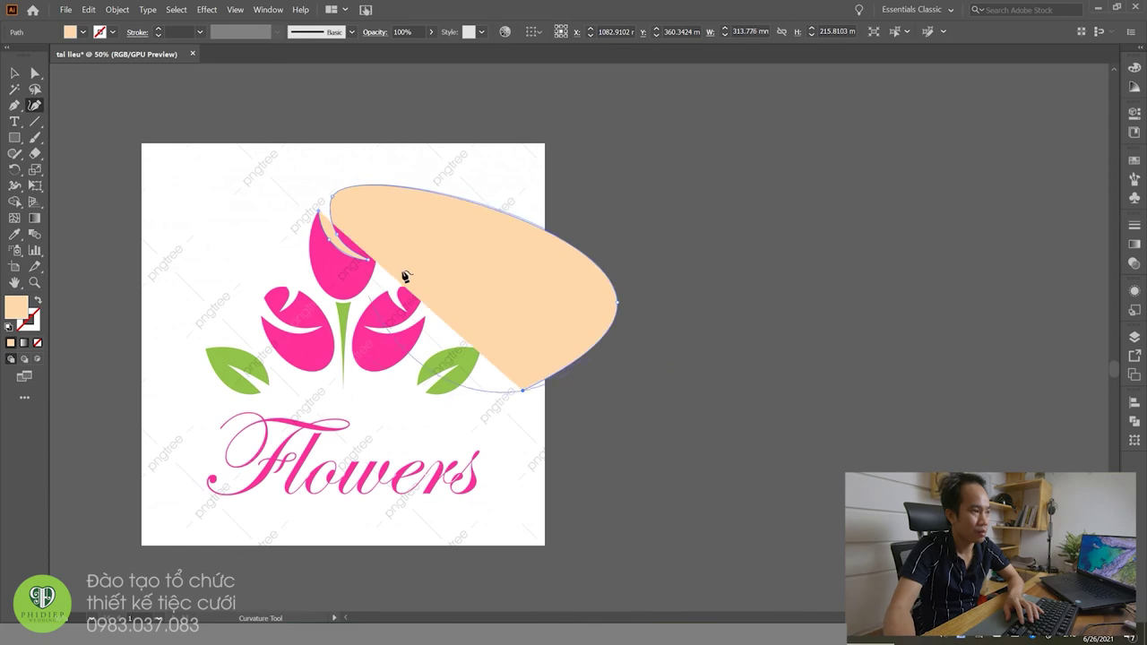
{"action": "left_click", "coordinate": [412, 265]}
{"action": "left_click", "coordinate": [454, 370]}
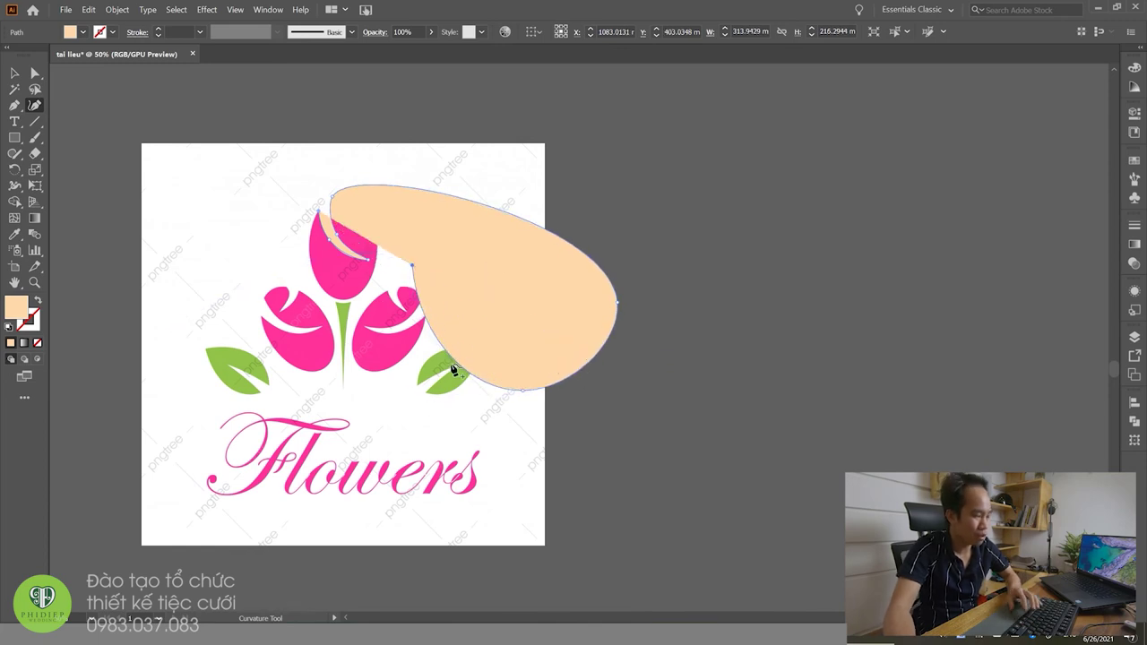
{"action": "left_click", "coordinate": [37, 303]}
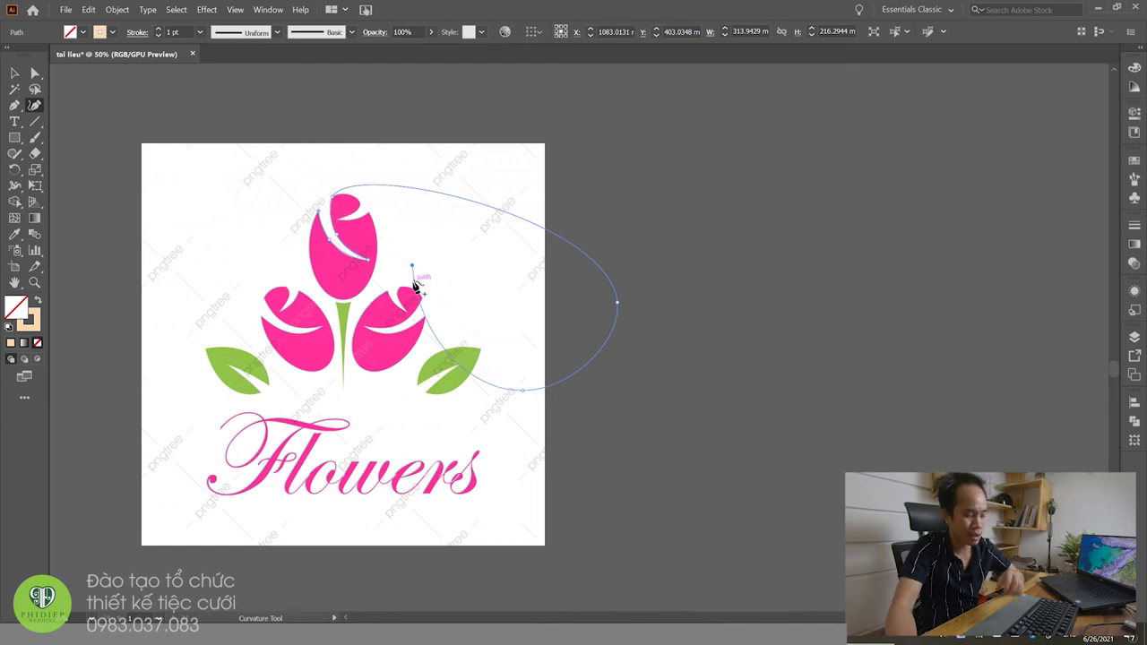
{"action": "key", "text": "Escape"}
{"action": "key", "text": "ctrl+z"}
{"action": "key", "text": "ctrl+z"}
{"action": "key", "text": "ctrl+z"}
{"action": "key", "text": "ctrl+z"}
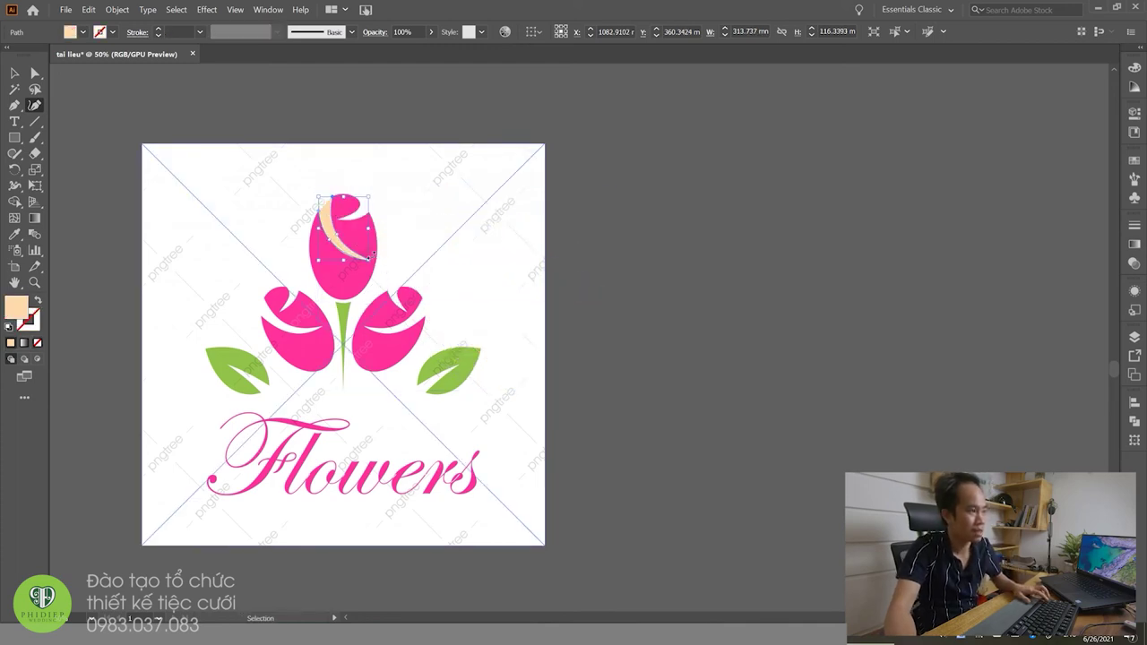
{"action": "key", "text": "ctrl"}
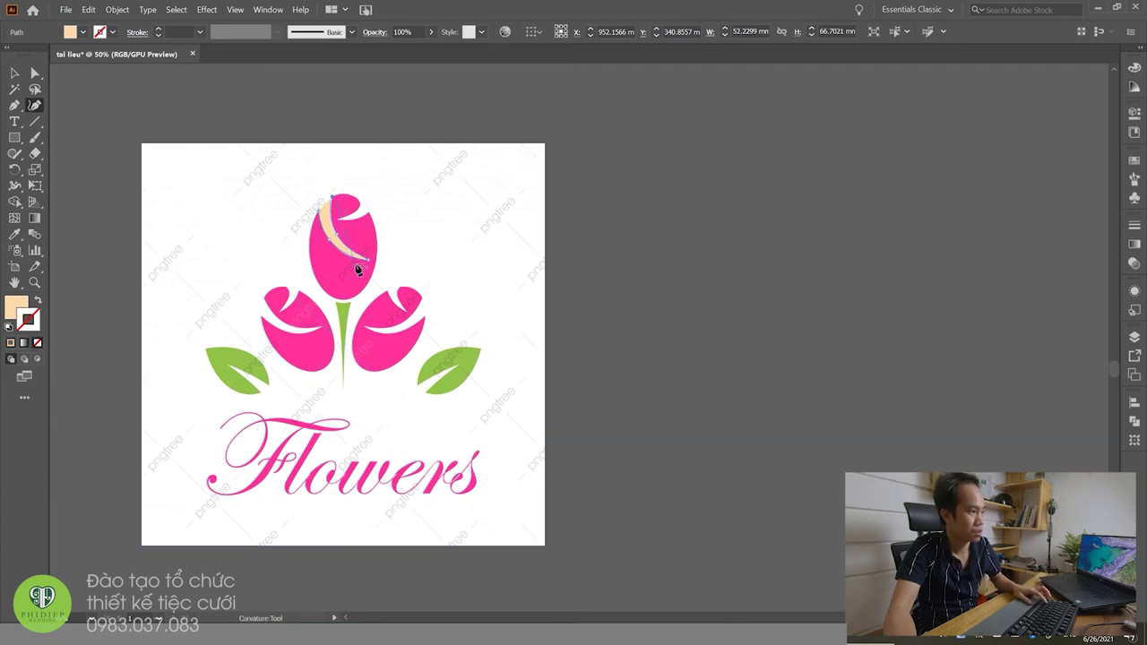
{"action": "key", "text": "ctrl+z"}
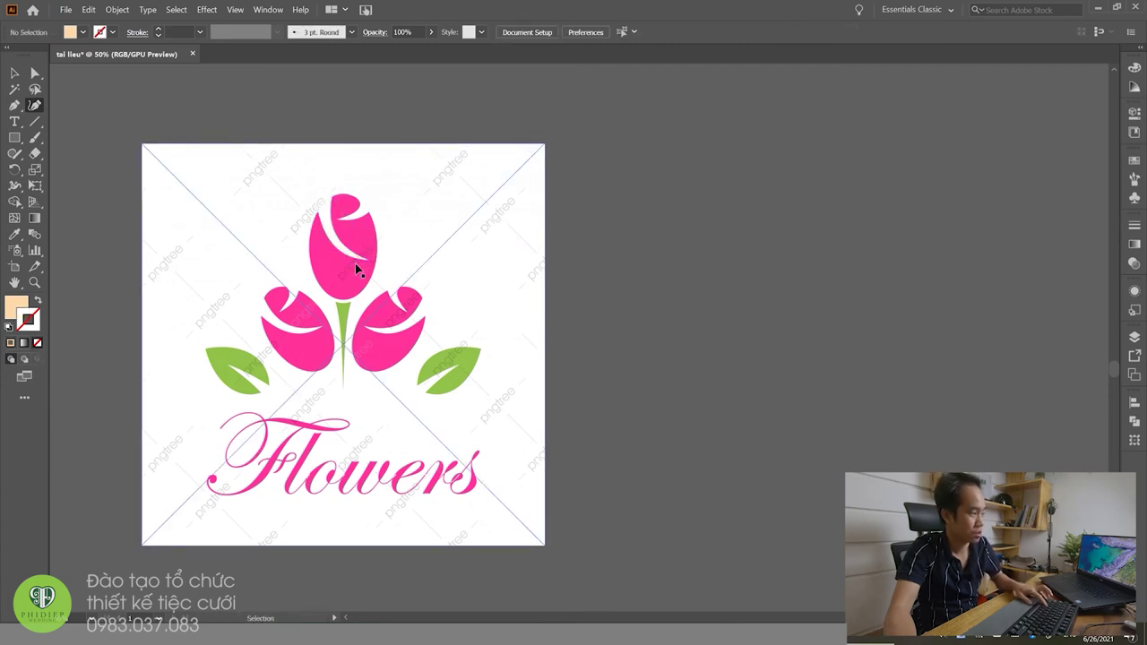
Step: With an unfilled peach stroke, place five Curvature points around the top tulip bud and its notch
{"action": "key", "text": "shift+x"}
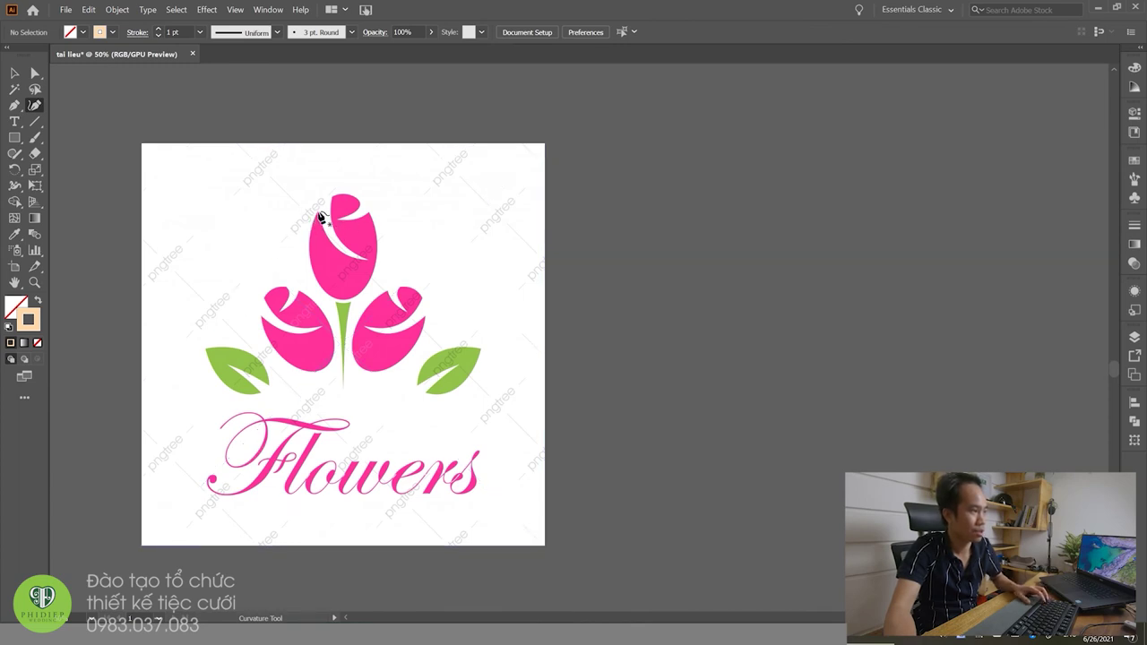
{"action": "left_click", "coordinate": [319, 212]}
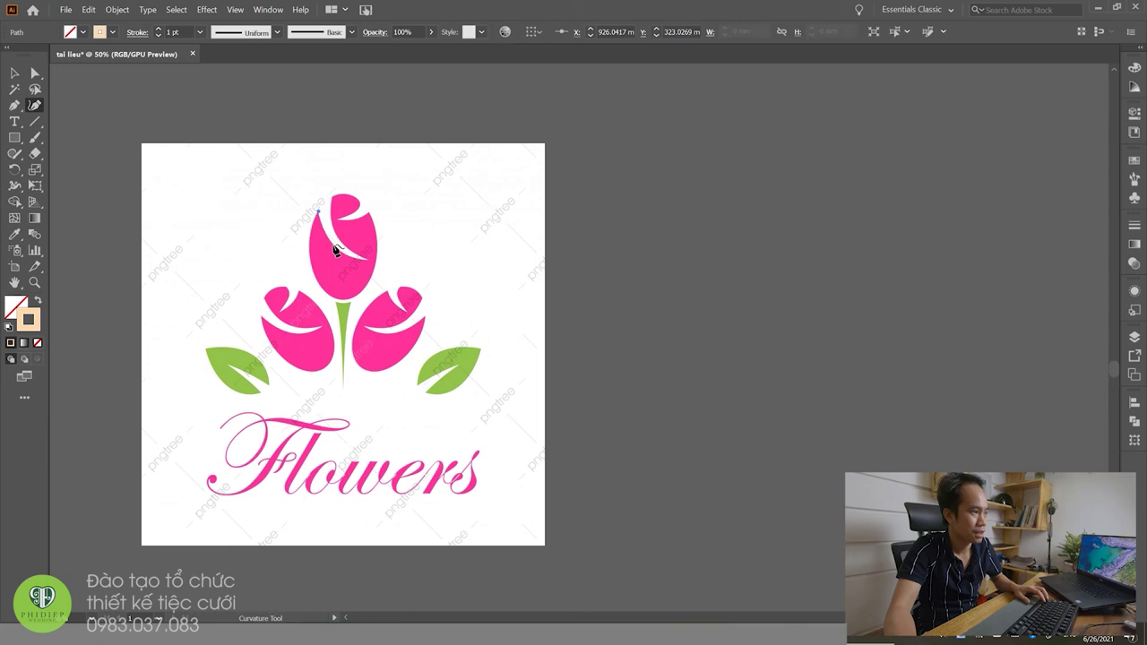
{"action": "left_click", "coordinate": [359, 265]}
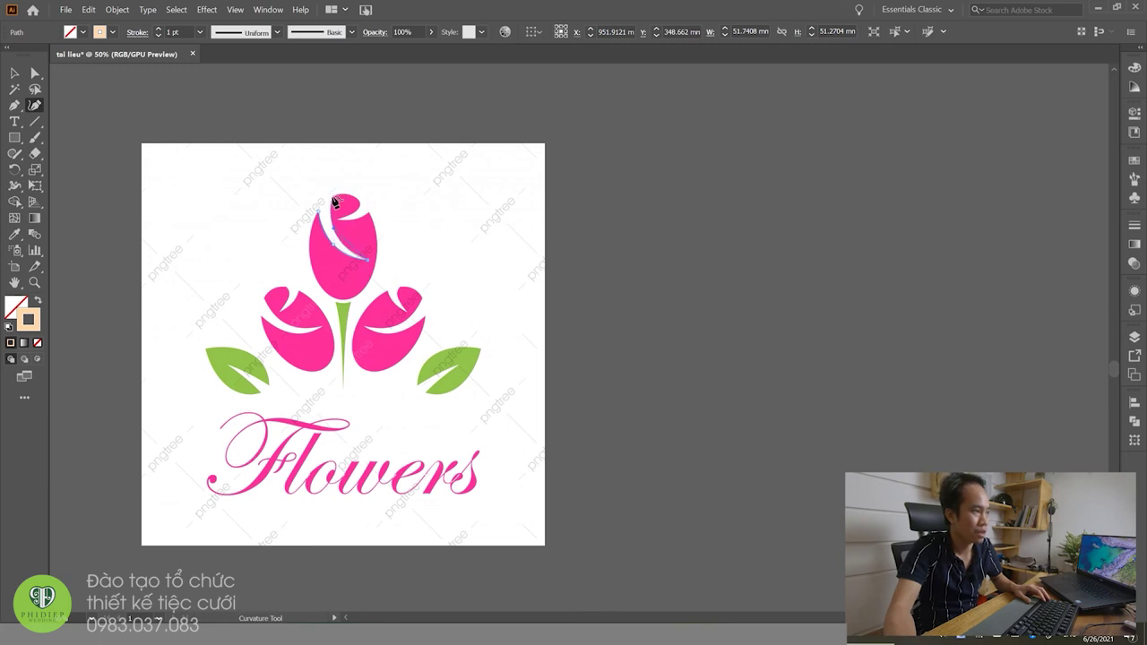
{"action": "left_click", "coordinate": [362, 206]}
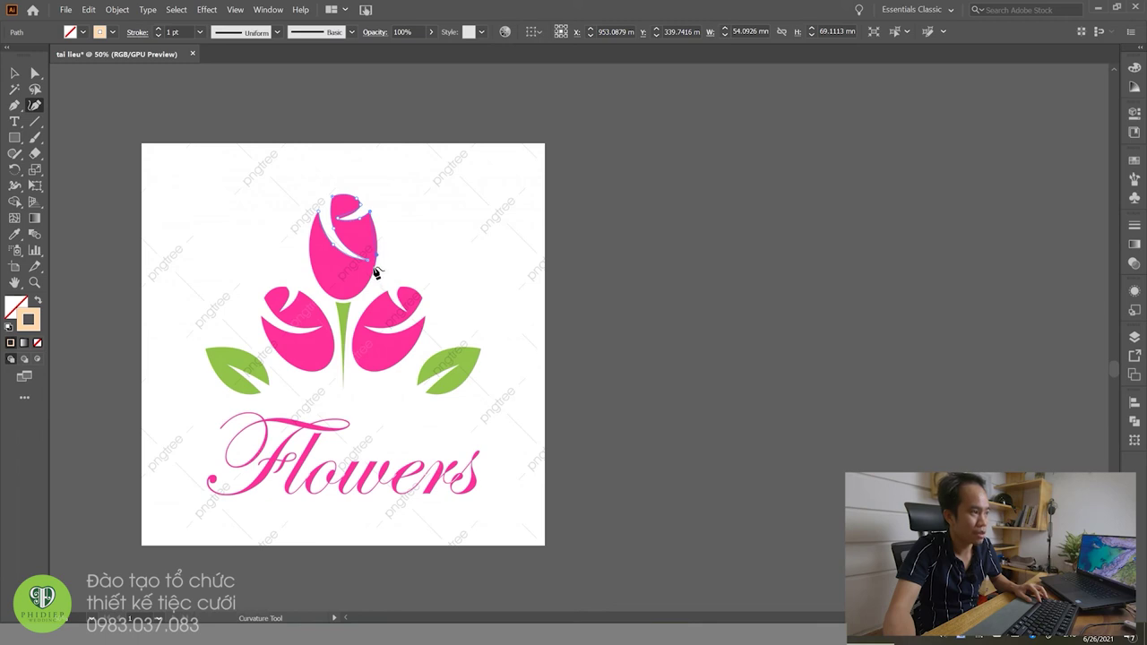
{"action": "left_click", "coordinate": [350, 306]}
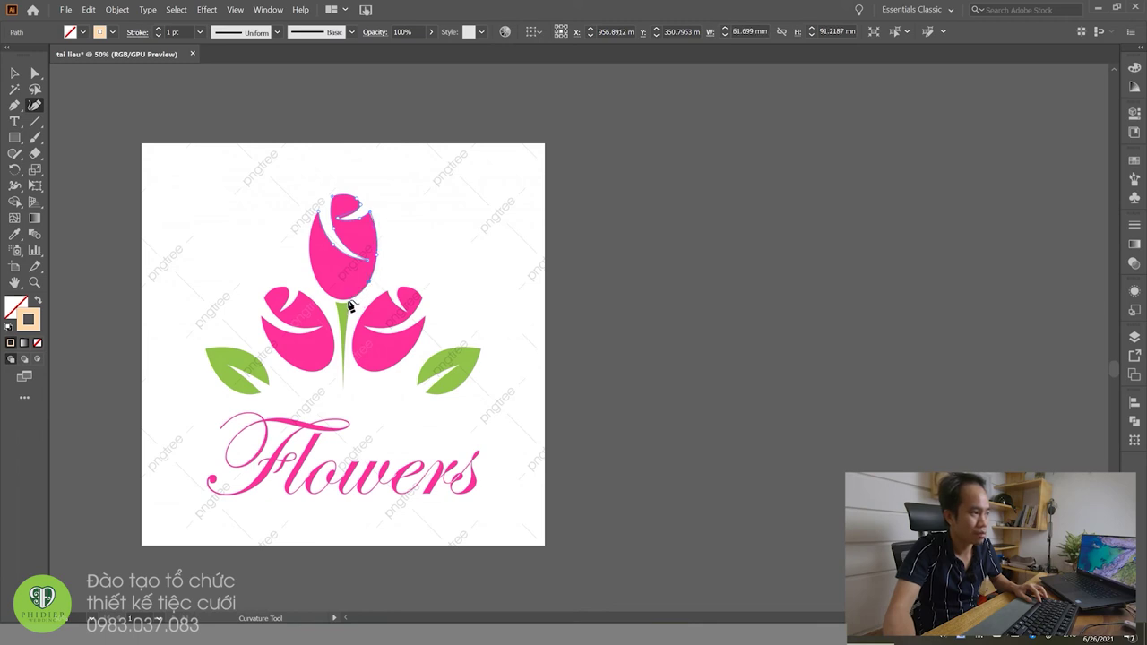
{"action": "left_click", "coordinate": [318, 280]}
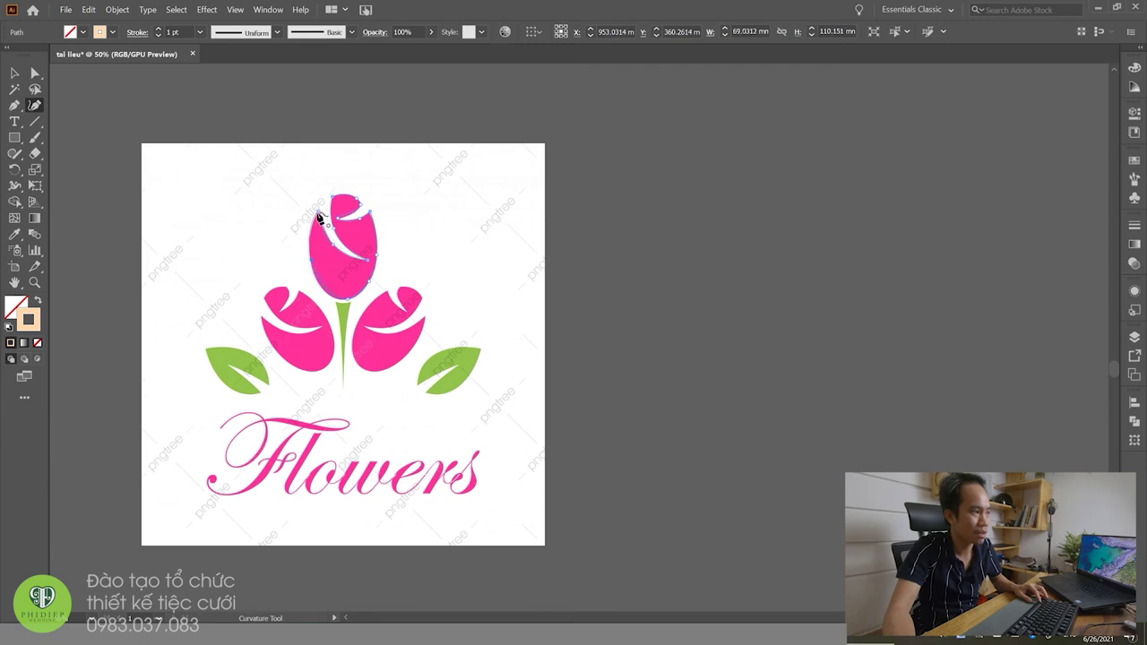
{"action": "key", "text": "ctrl+shift+a"}
{"action": "key", "text": "z"}
{"action": "left_click_drag", "start_coordinate": [355, 221], "coordinate": [431, 350]}
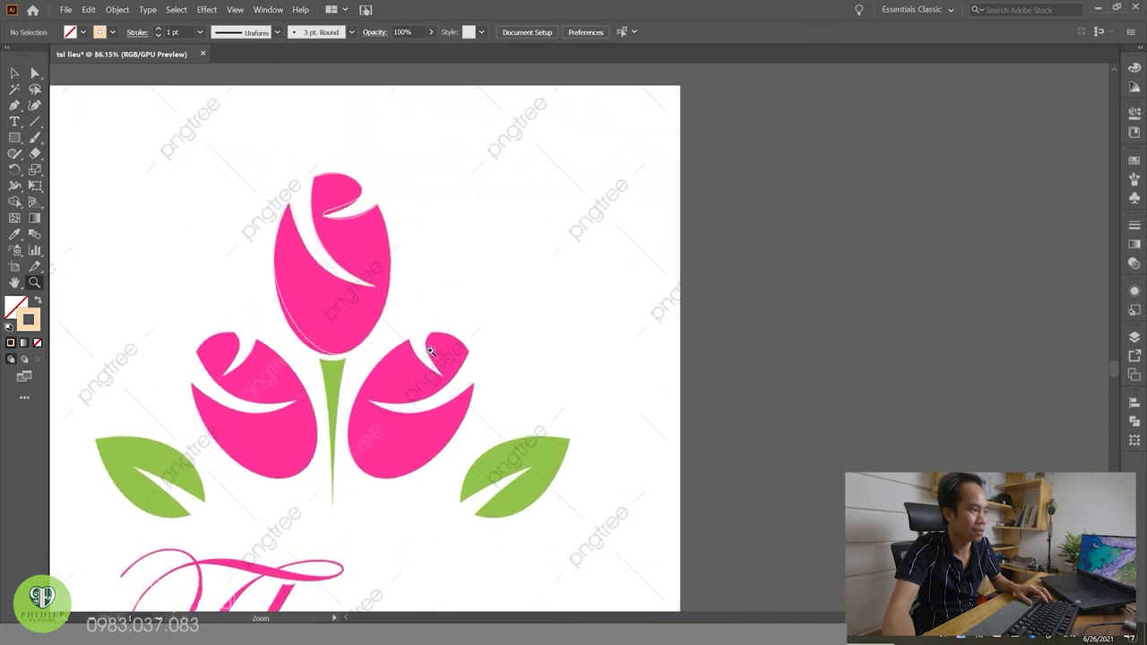
Step: Zoom to 200% on the top bud and select its traced outline
{"action": "mouse_move", "coordinate": [304, 247]}
{"action": "left_mouse_down"}
{"action": "mouse_move", "coordinate": [379, 349]}
{"action": "mouse_move", "coordinate": [415, 340]}
{"action": "left_mouse_up"}
{"action": "left_click", "coordinate": [397, 295], "text": "ctrl"}
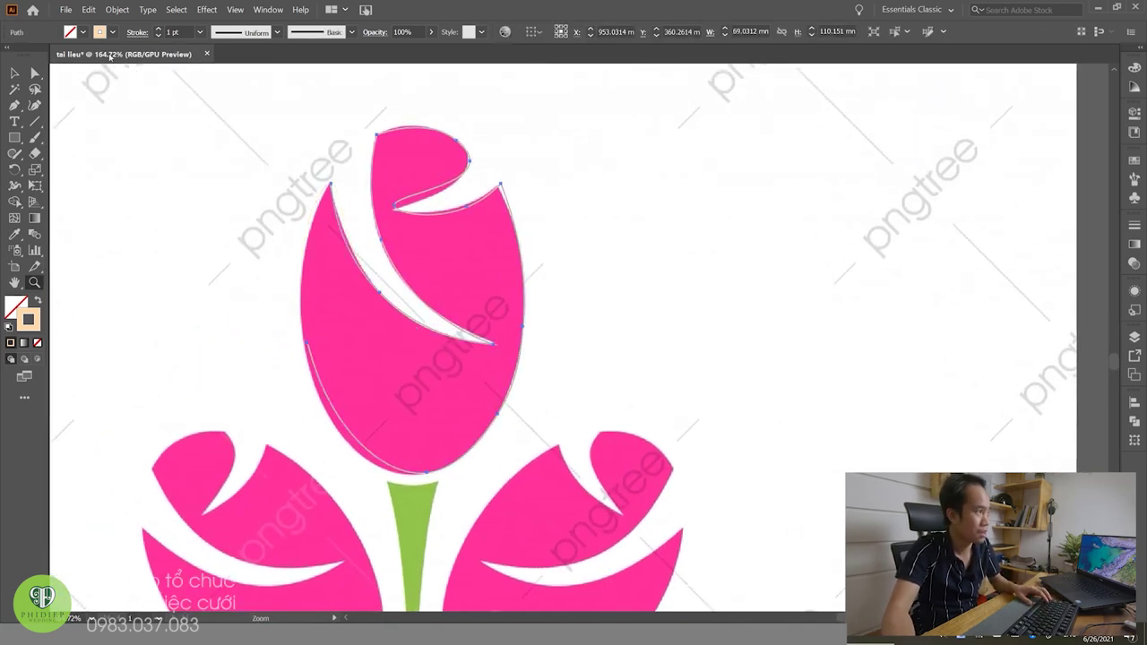
{"action": "left_click", "coordinate": [35, 105]}
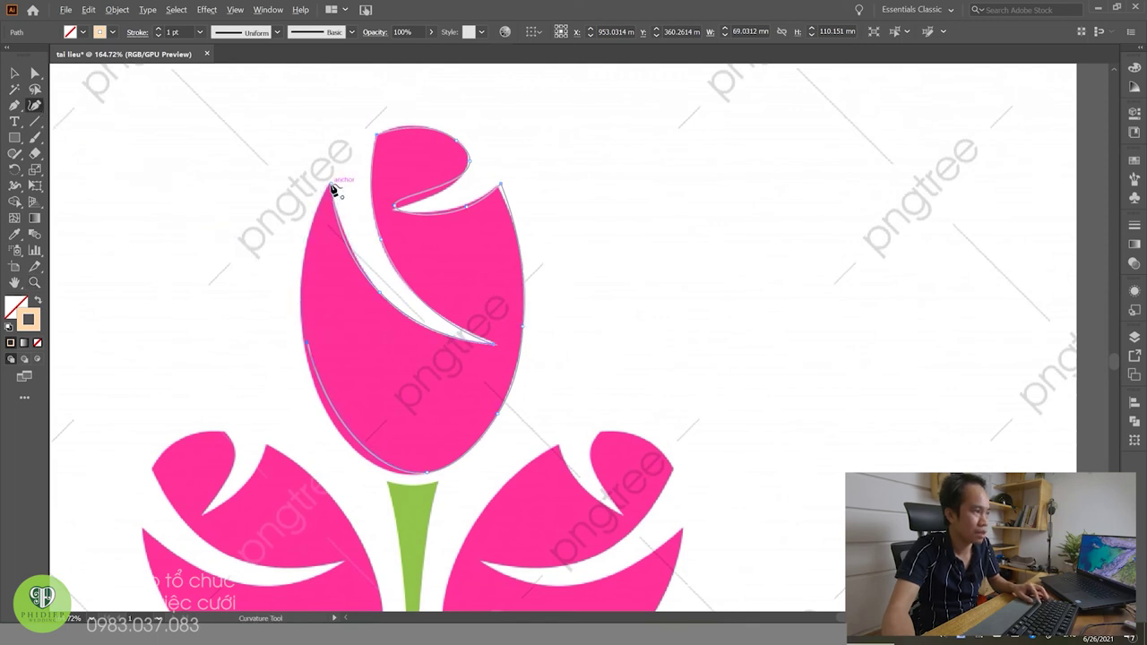
{"action": "key", "text": "v"}
{"action": "left_click", "coordinate": [493, 433]}
{"action": "left_click_drag", "start_coordinate": [492, 433], "coordinate": [529, 358]}
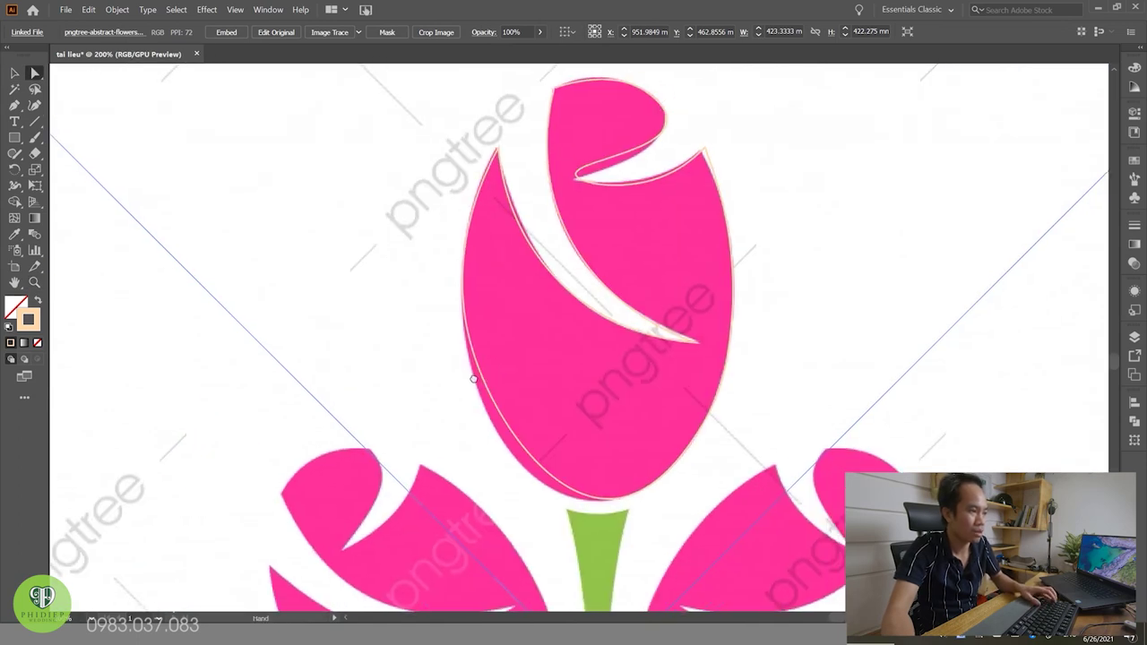
{"action": "left_click", "coordinate": [449, 388]}
Step: Adjust the bud outline's anchors to fit the reference, making the inner curl a sharp corner
{"action": "key", "text": "a"}
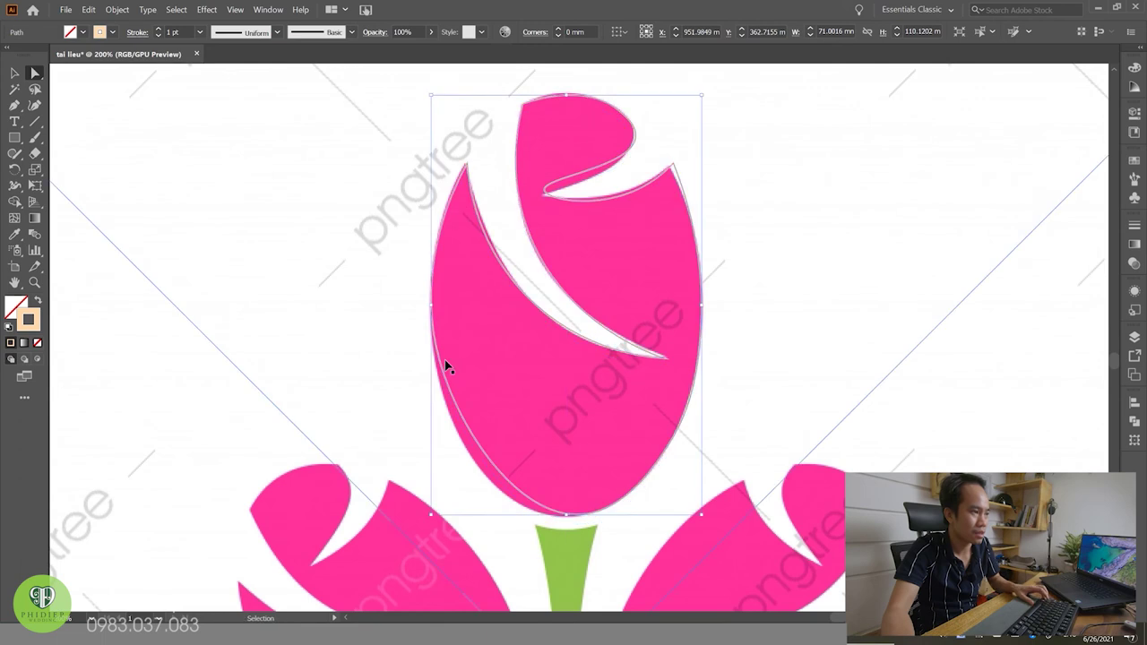
{"action": "left_click", "coordinate": [438, 358]}
{"action": "left_click_drag", "start_coordinate": [438, 358], "coordinate": [437, 368]}
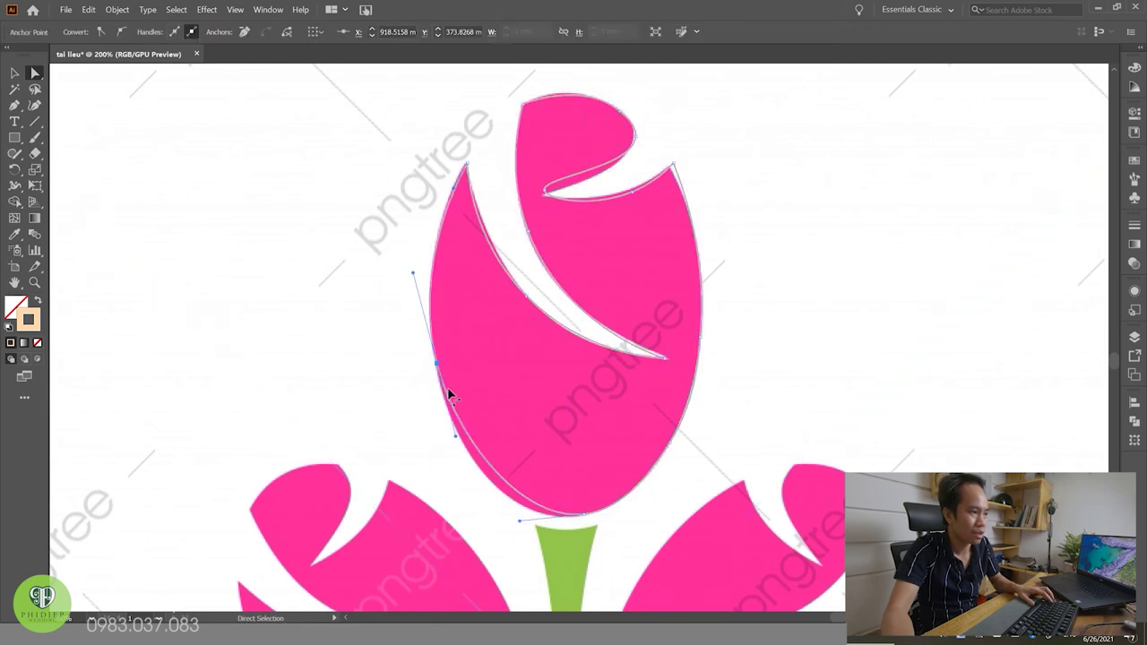
{"action": "left_click_drag", "start_coordinate": [456, 439], "coordinate": [456, 458]}
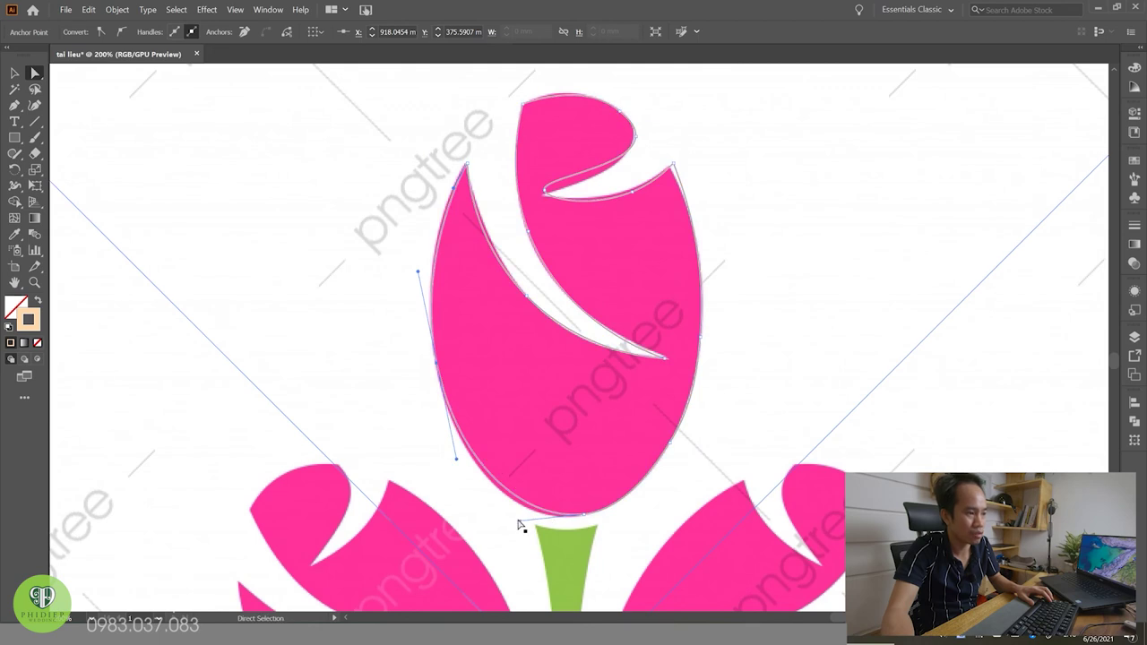
{"action": "left_click_drag", "start_coordinate": [518, 520], "coordinate": [503, 523]}
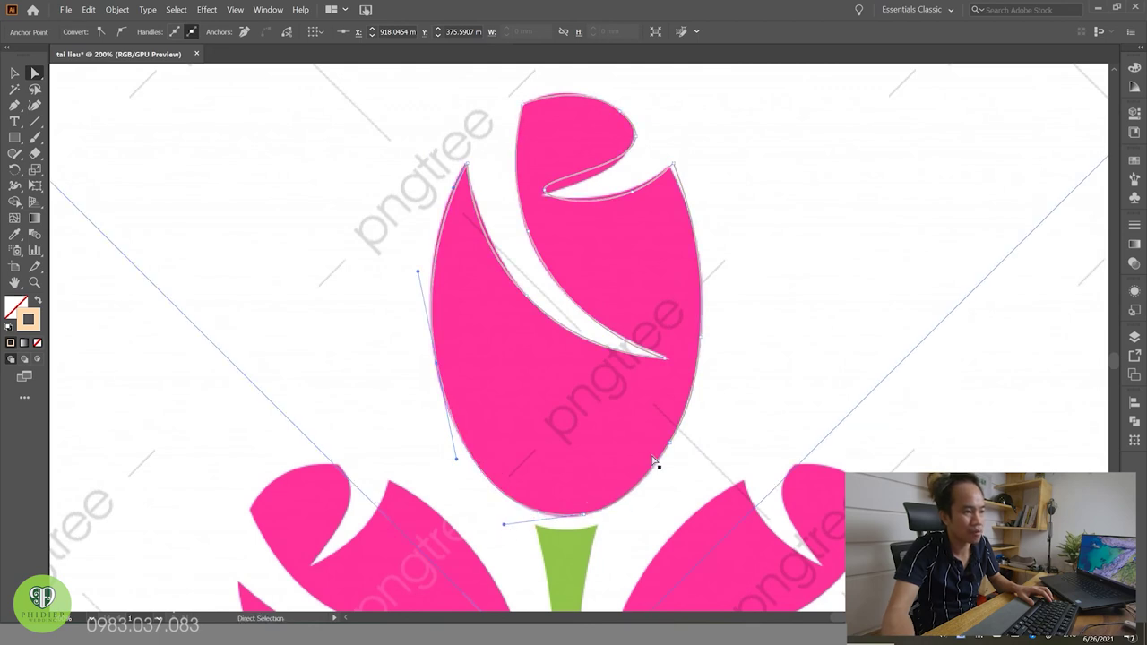
{"action": "left_click", "coordinate": [546, 193]}
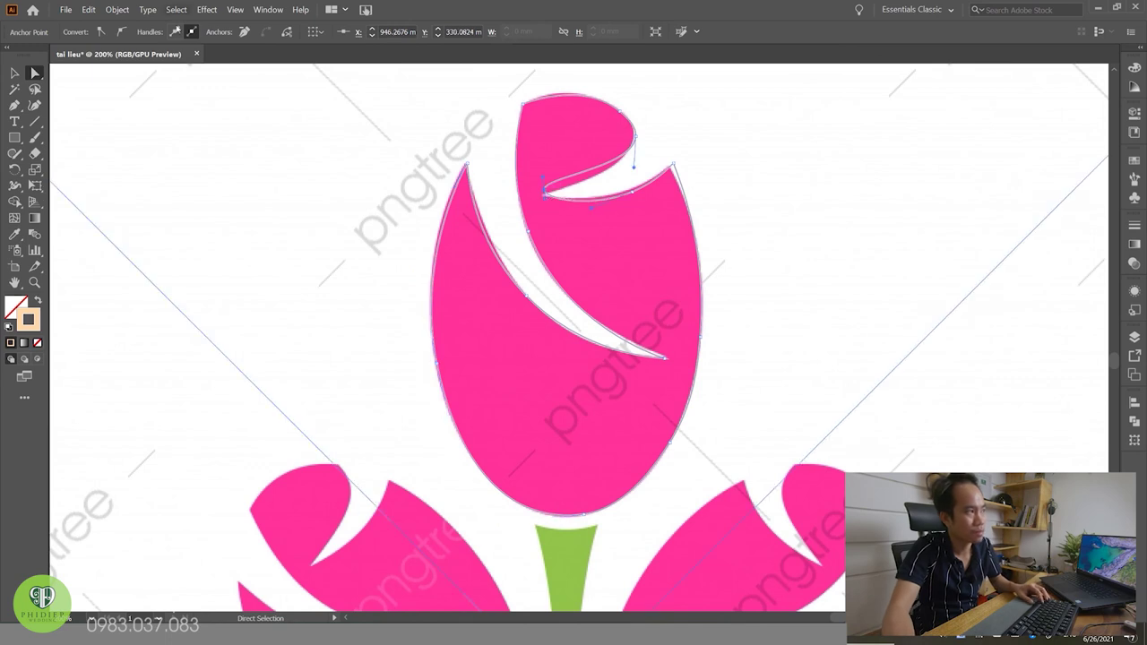
{"action": "left_click", "coordinate": [120, 38]}
{"action": "left_click_drag", "start_coordinate": [546, 193], "coordinate": [544, 194]}
{"action": "left_click_drag", "start_coordinate": [633, 198], "coordinate": [669, 167]}
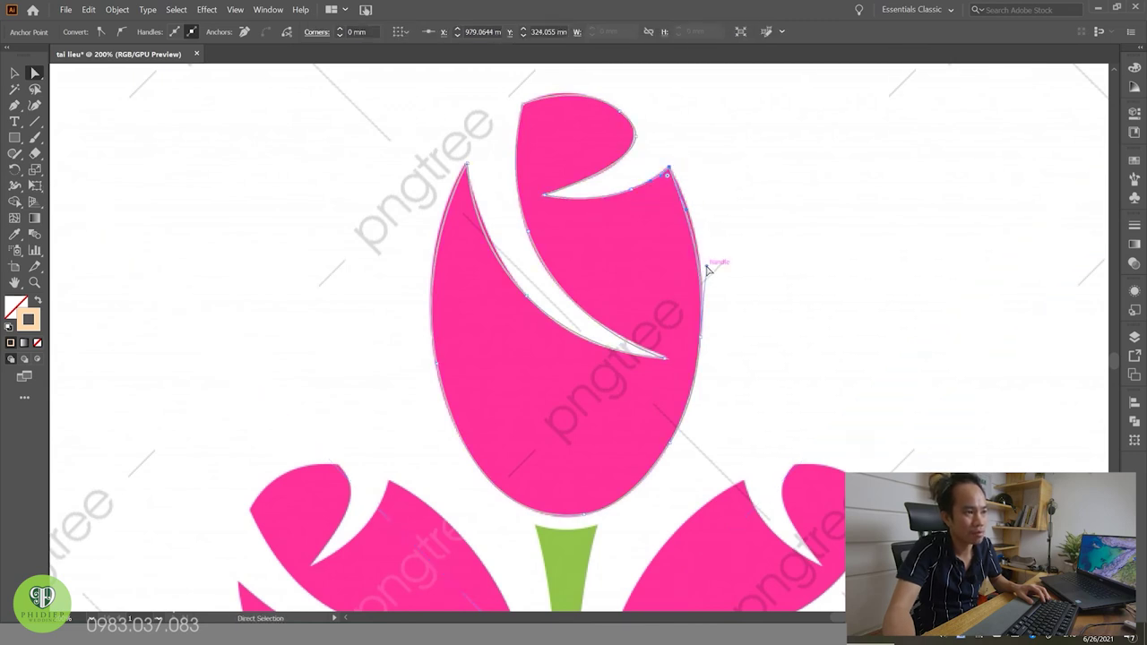
{"action": "left_click_drag", "start_coordinate": [708, 248], "coordinate": [711, 245]}
Step: Fit the whole artboard in view and select the traced top tulip outline
{"action": "key", "text": "ctrl+0"}
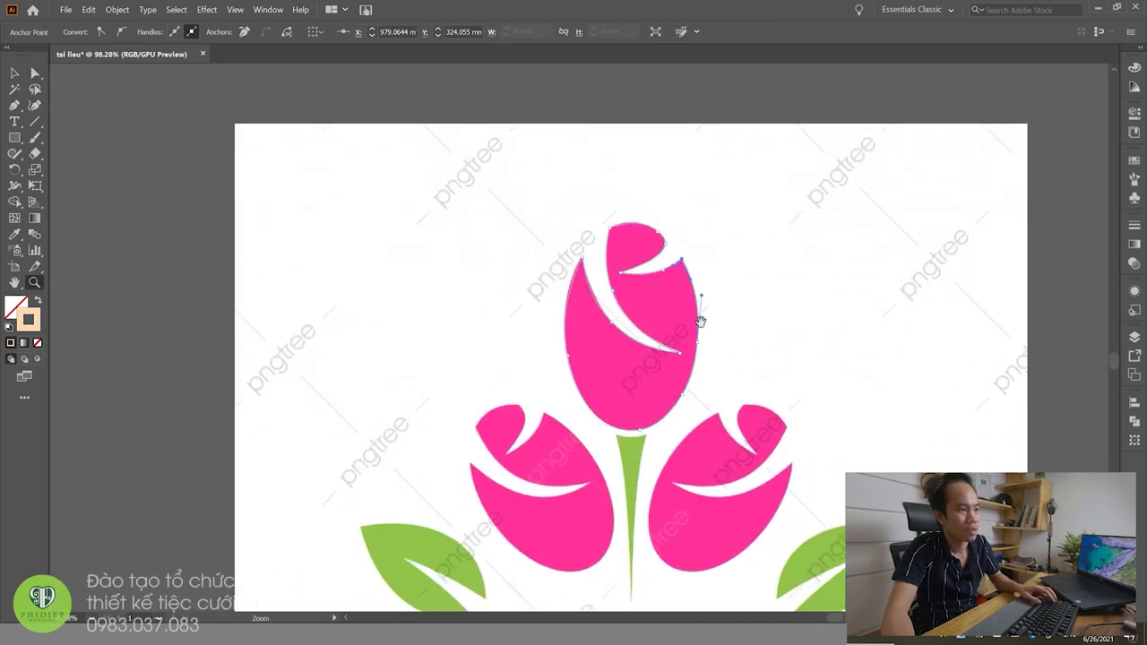
{"action": "left_click", "coordinate": [655, 332]}
{"action": "left_click", "coordinate": [621, 317]}
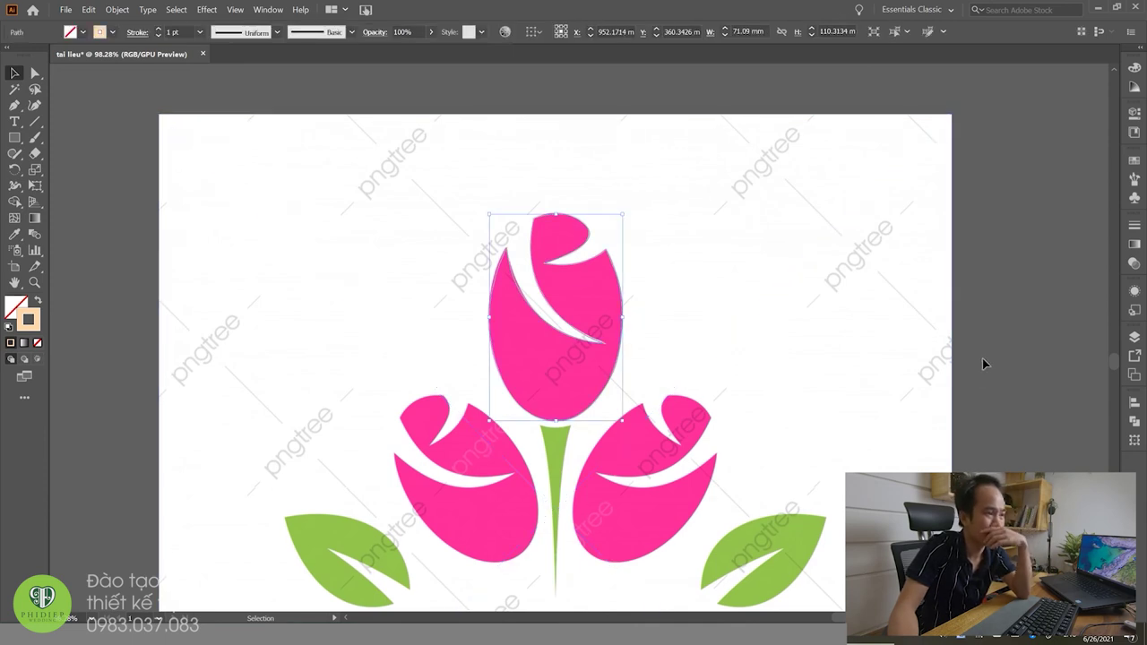
{"action": "left_click", "coordinate": [977, 362]}
{"action": "left_click", "coordinate": [621, 329]}
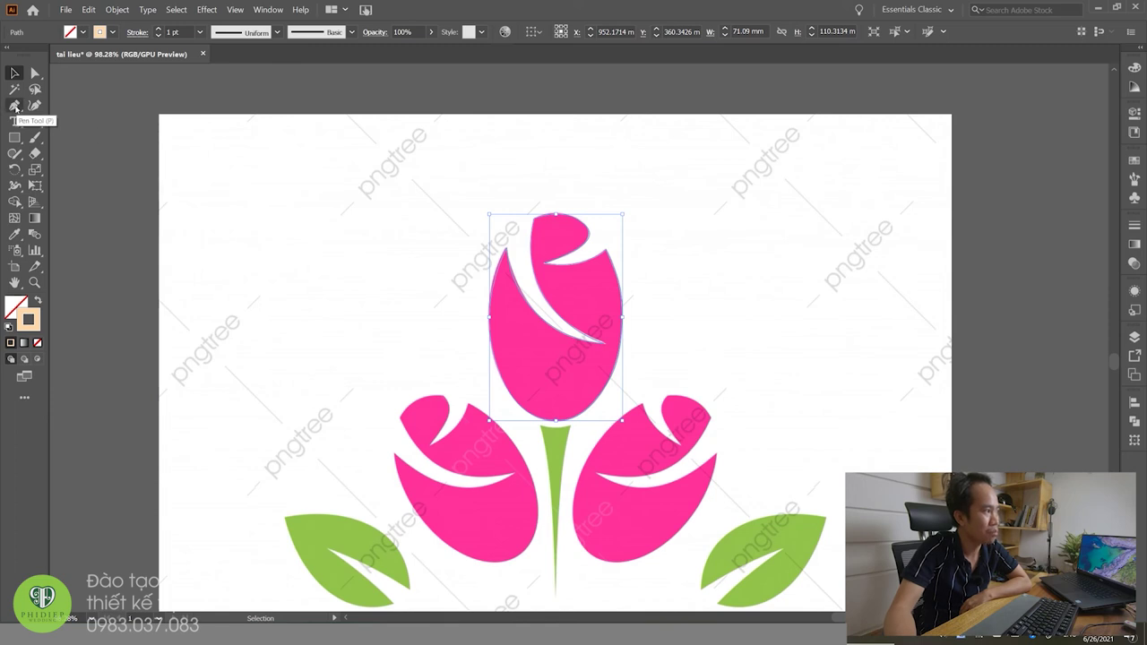
Step: Start a Pen outline on the right tulip bud with sharp corners at the petal notch
{"action": "left_click", "coordinate": [16, 106]}
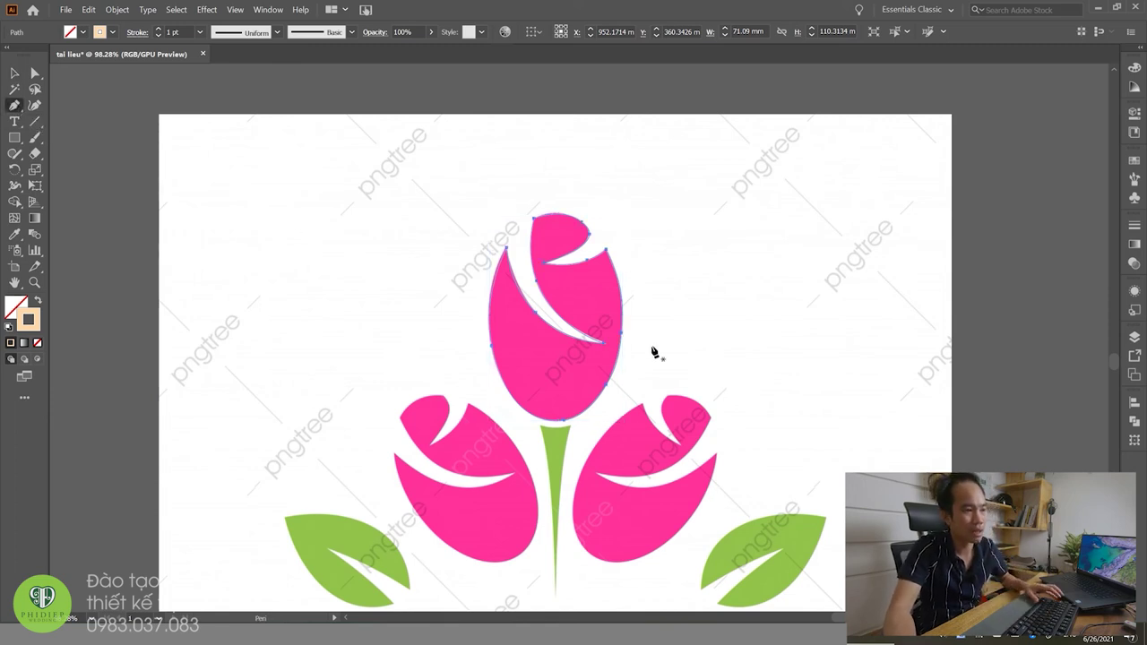
{"action": "scroll", "coordinate": [712, 312], "scroll_direction": "down", "scroll_amount": 1}
{"action": "scroll", "coordinate": [712, 312], "scroll_direction": "right", "scroll_amount": 1}
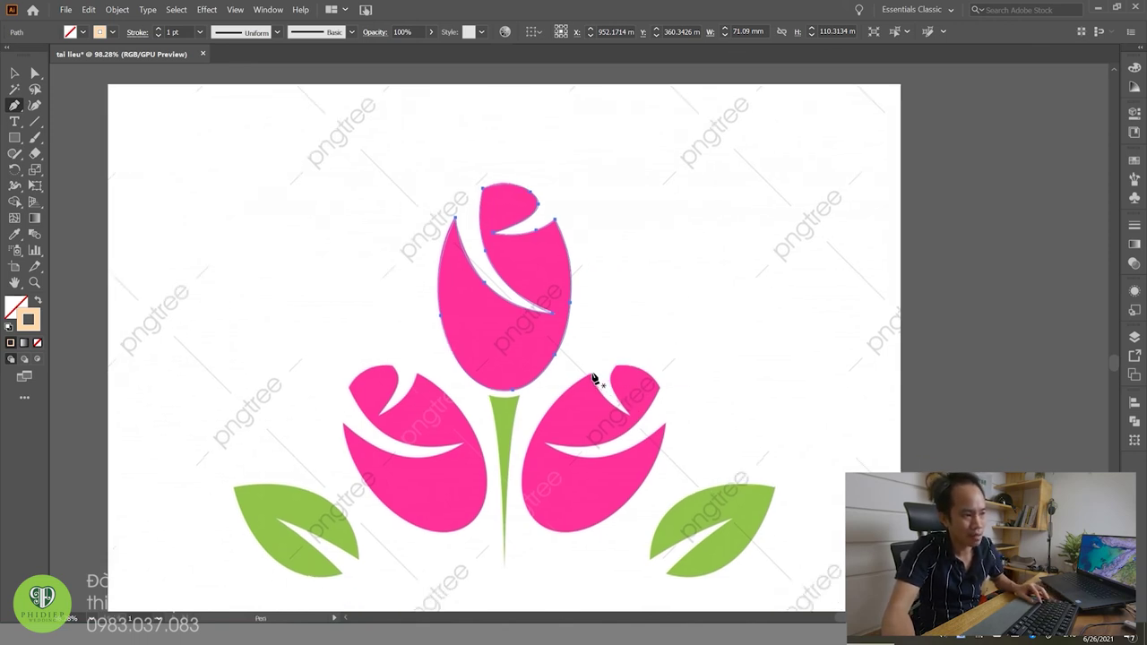
{"action": "left_click", "coordinate": [592, 377]}
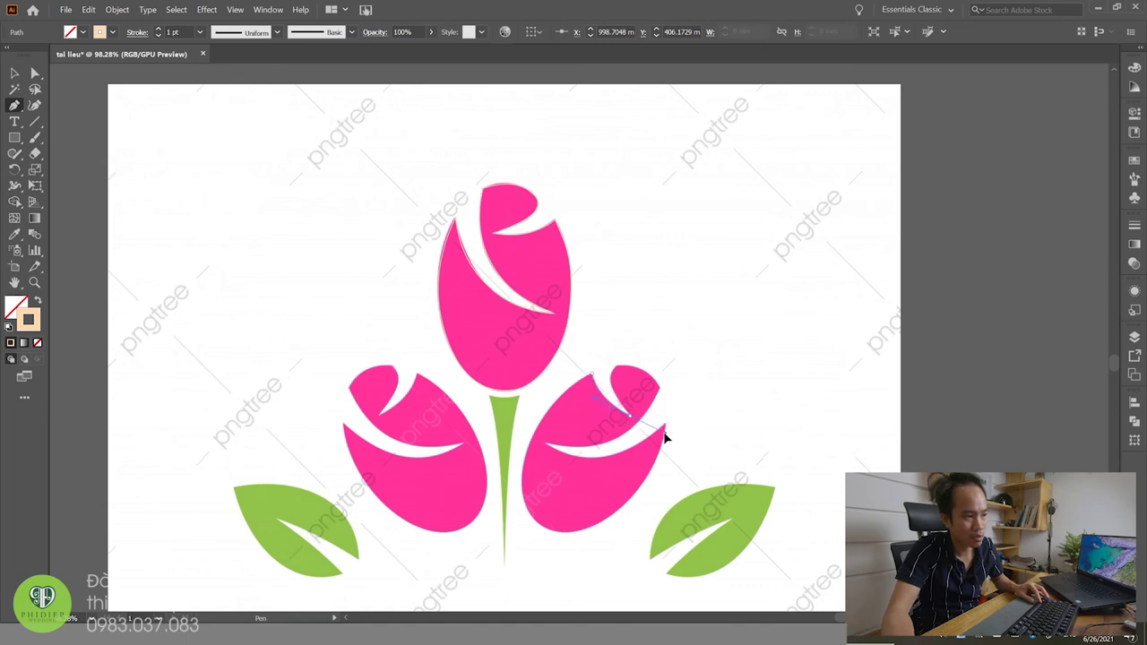
{"action": "left_click", "coordinate": [665, 431]}
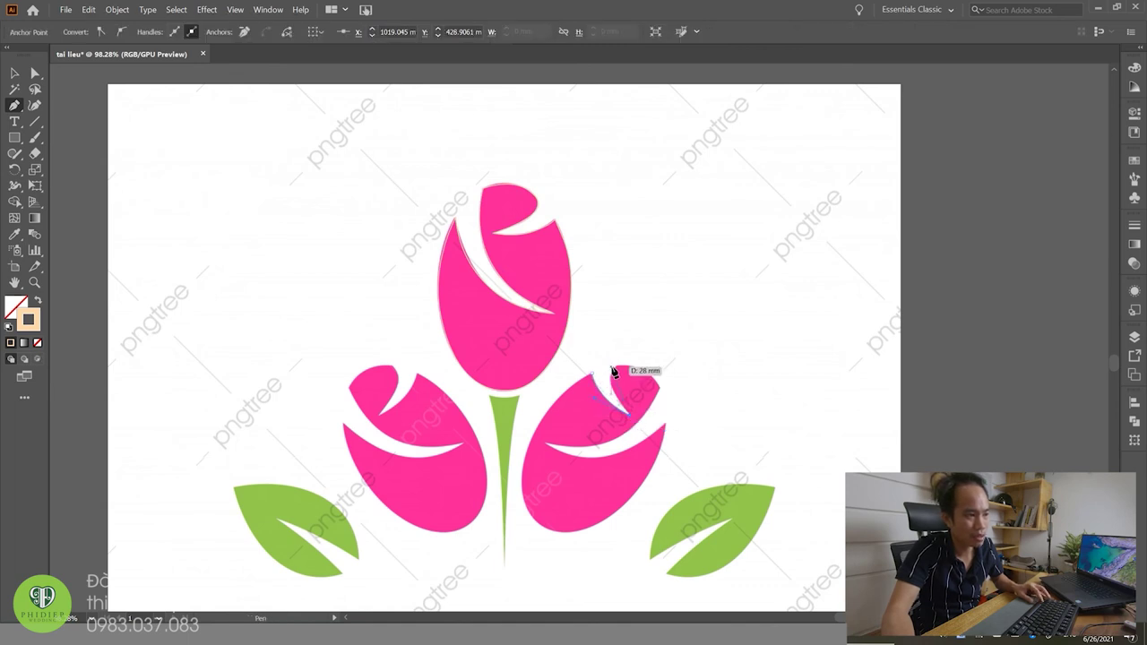
{"action": "mouse_move", "coordinate": [618, 371]}
{"action": "left_mouse_down"}
{"action": "mouse_move", "coordinate": [654, 362]}
{"action": "mouse_move", "coordinate": [634, 350]}
{"action": "left_mouse_up"}
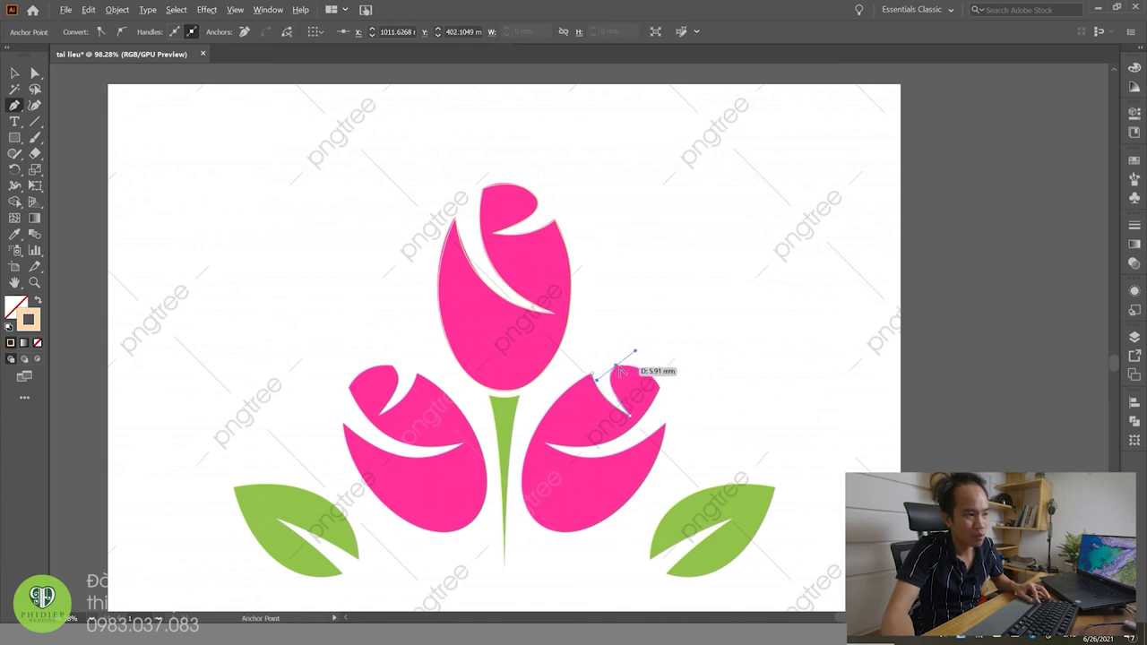
{"action": "left_click", "coordinate": [620, 369]}
{"action": "left_click", "coordinate": [655, 375]}
{"action": "left_click", "coordinate": [659, 388]}
Step: Continue the outline along the white petal gap and rounded bottom, closing it on the left edge
{"action": "left_click", "coordinate": [548, 447]}
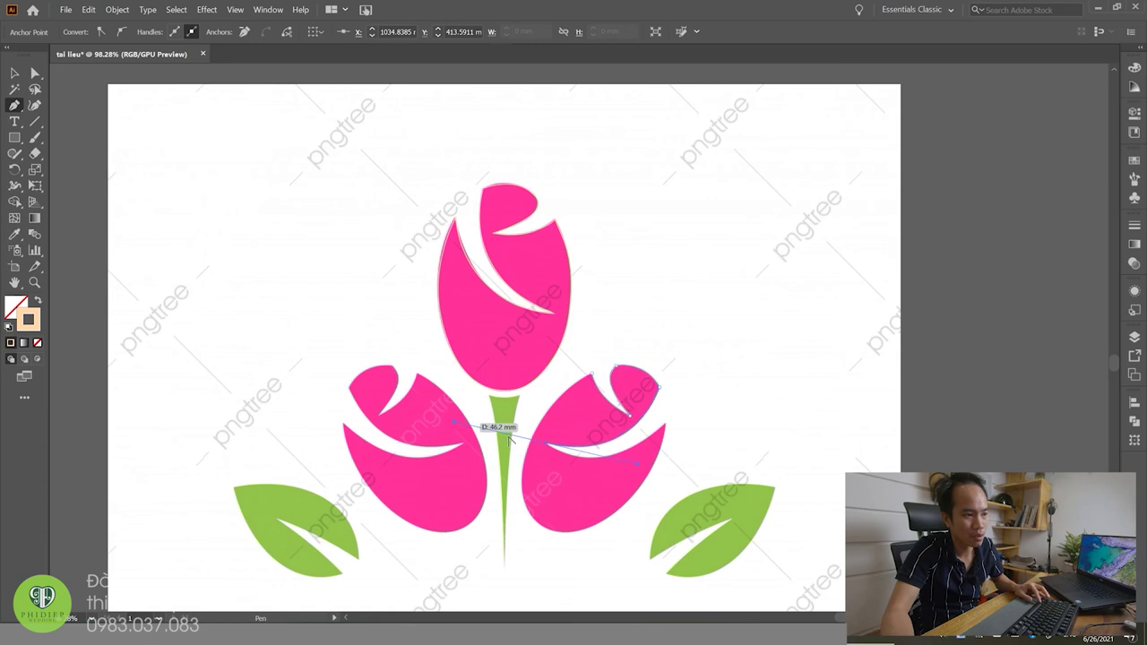
{"action": "left_click", "coordinate": [549, 445]}
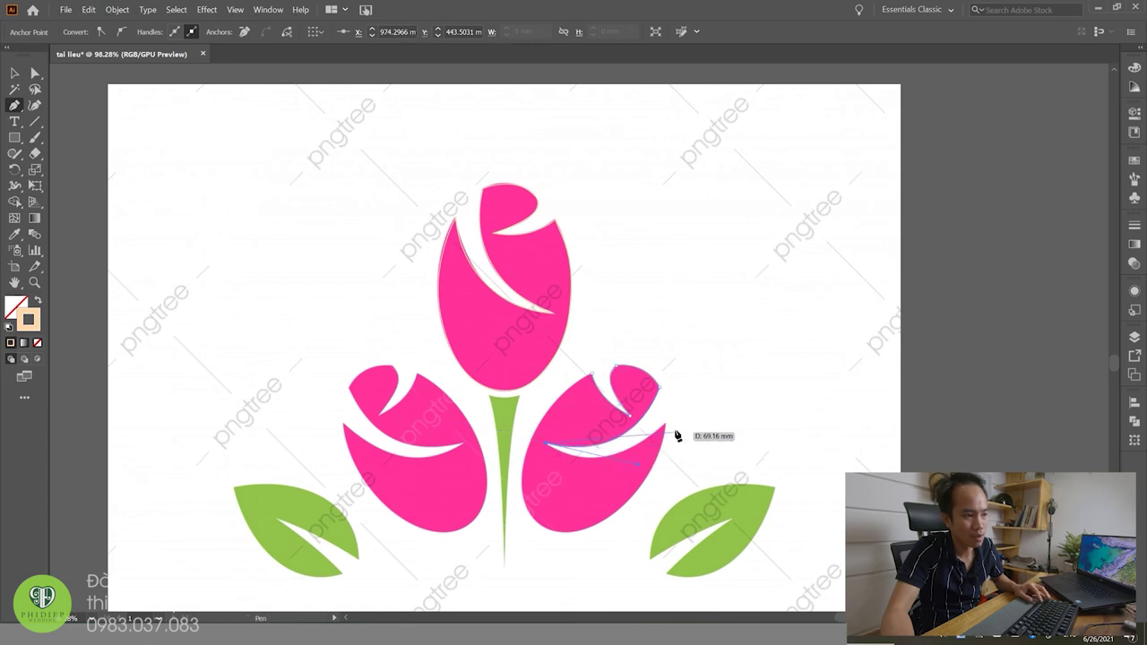
{"action": "left_click_drag", "start_coordinate": [664, 427], "coordinate": [743, 361]}
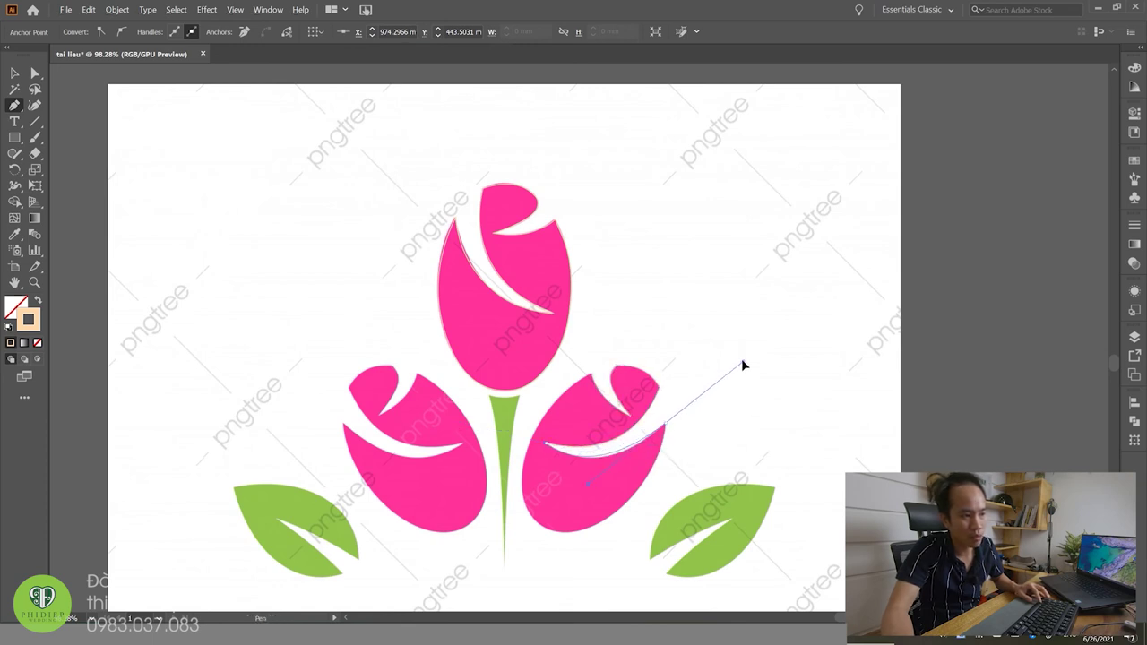
{"action": "left_click", "coordinate": [664, 424]}
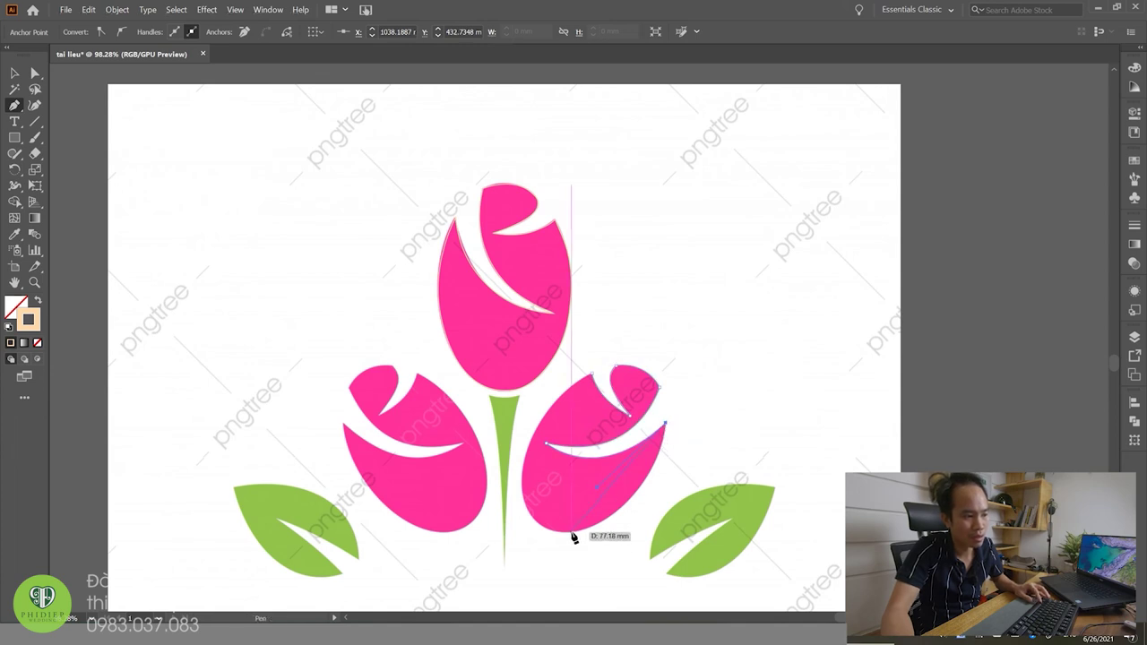
{"action": "left_click_drag", "start_coordinate": [609, 518], "coordinate": [553, 562]}
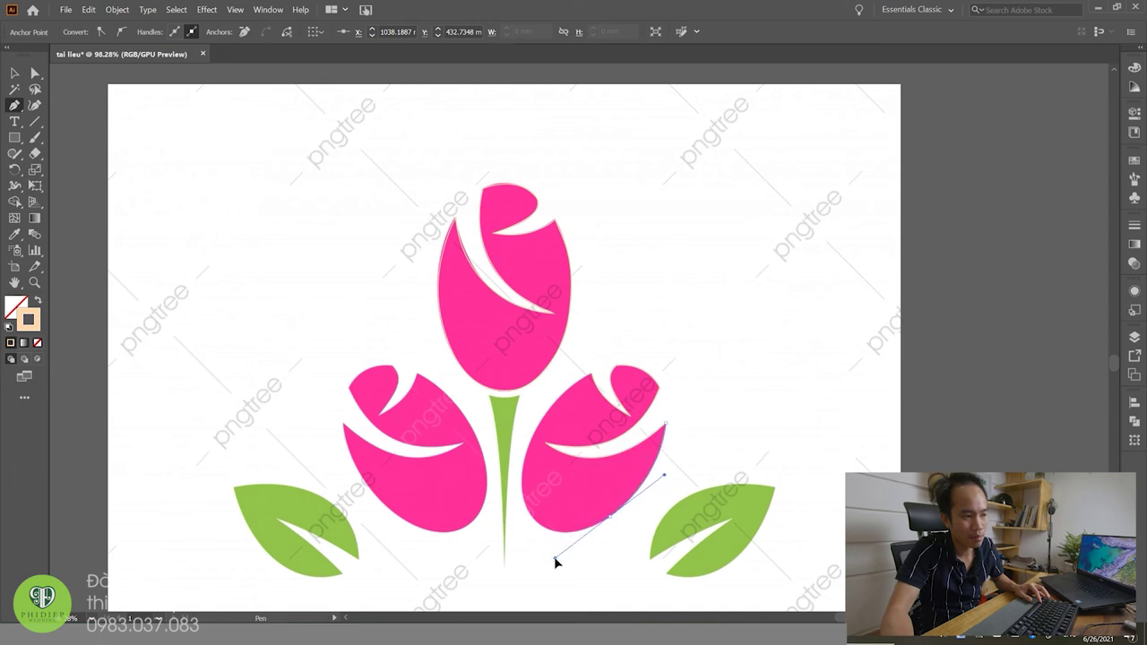
{"action": "left_click", "coordinate": [523, 485]}
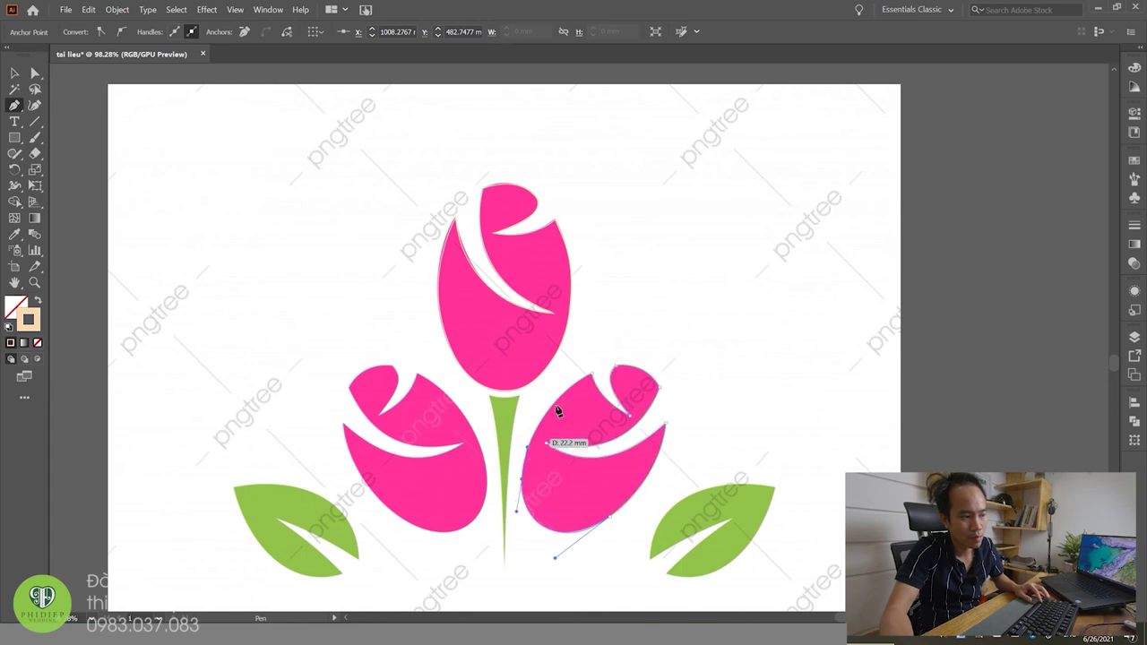
{"action": "key", "text": "ctrl"}
{"action": "left_click_drag", "start_coordinate": [543, 527], "coordinate": [525, 518]}
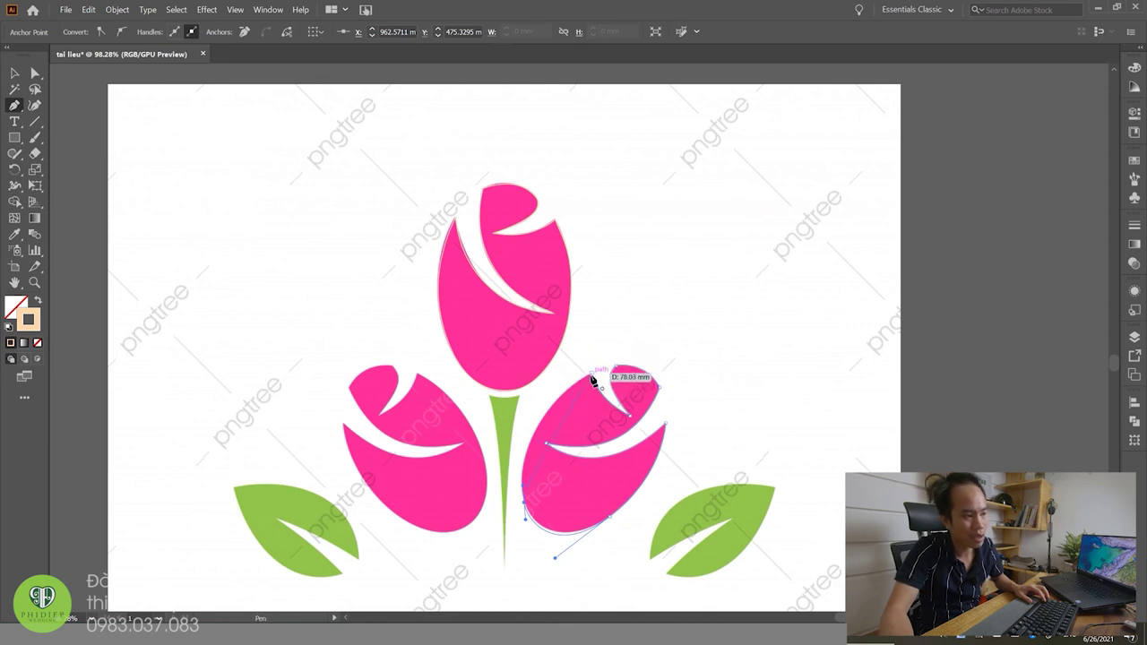
{"action": "left_click_drag", "start_coordinate": [592, 380], "coordinate": [665, 326]}
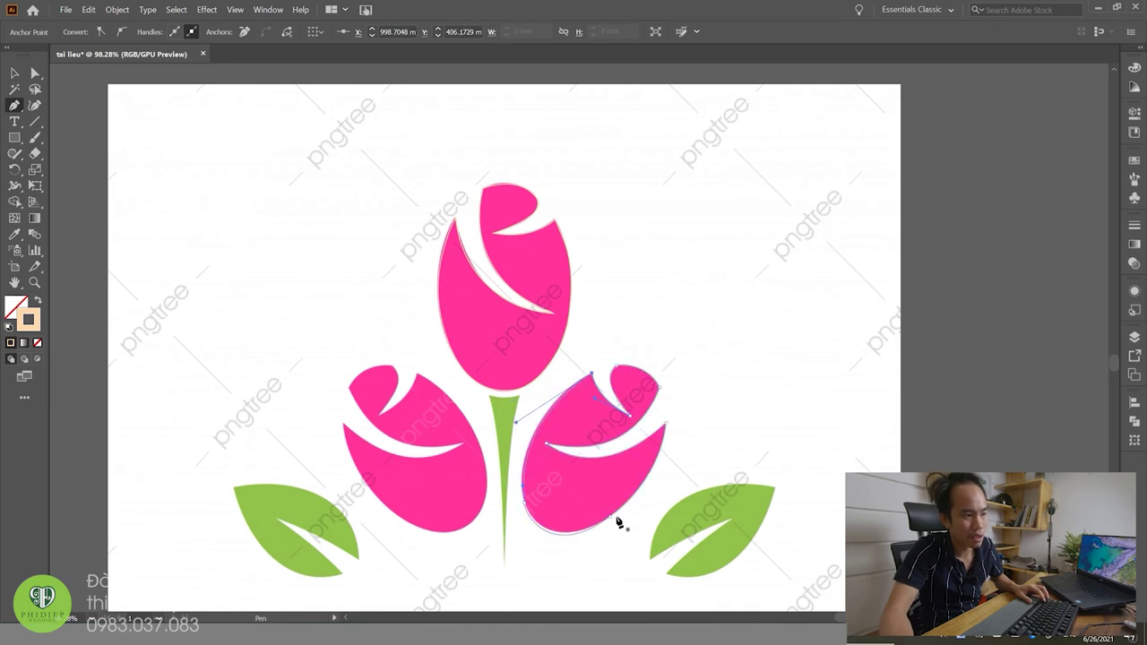
{"action": "key", "text": "a"}
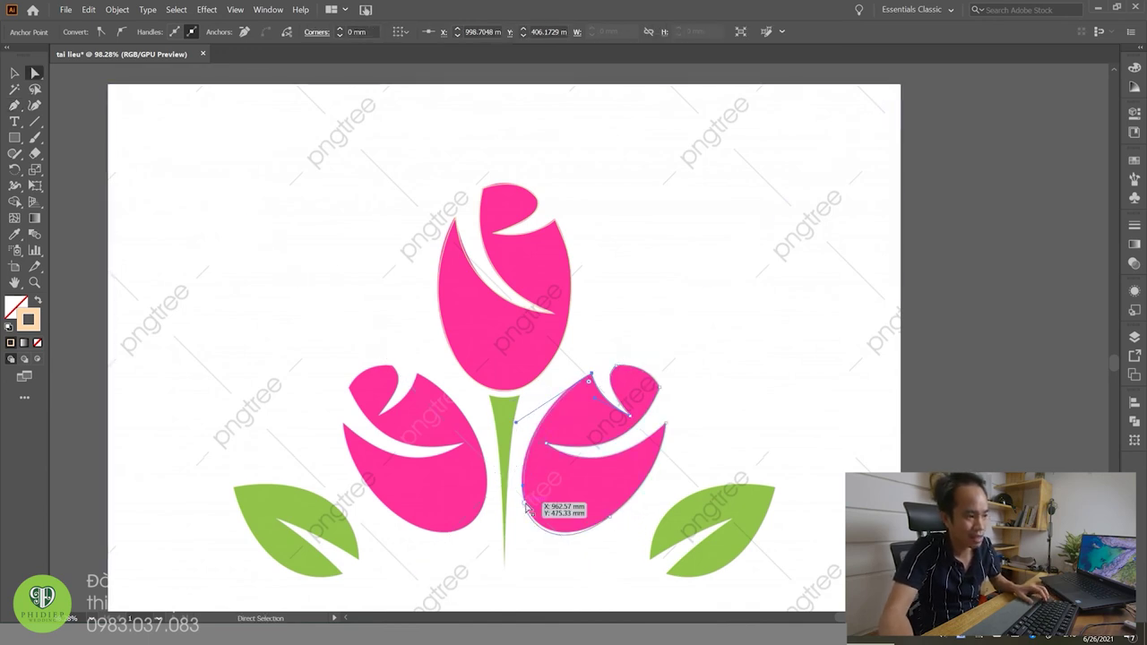
Step: Drag the lower-left and bottom anchor handles so the outline hugs the bud, then deselect
{"action": "left_click", "coordinate": [527, 507]}
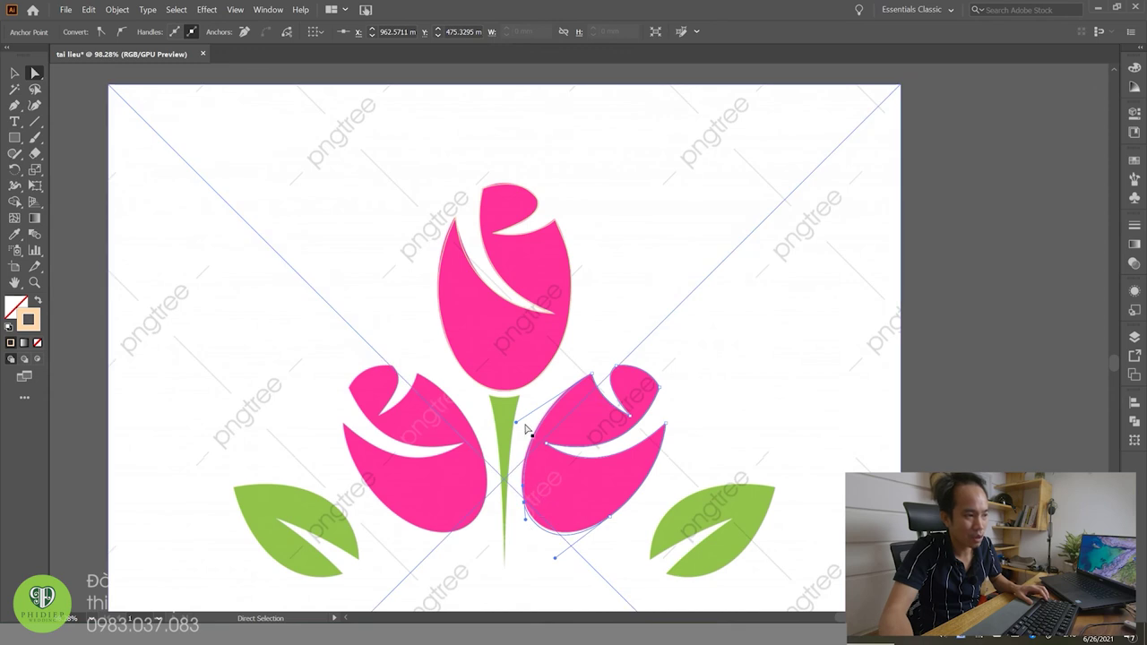
{"action": "left_click_drag", "start_coordinate": [516, 421], "coordinate": [517, 415]}
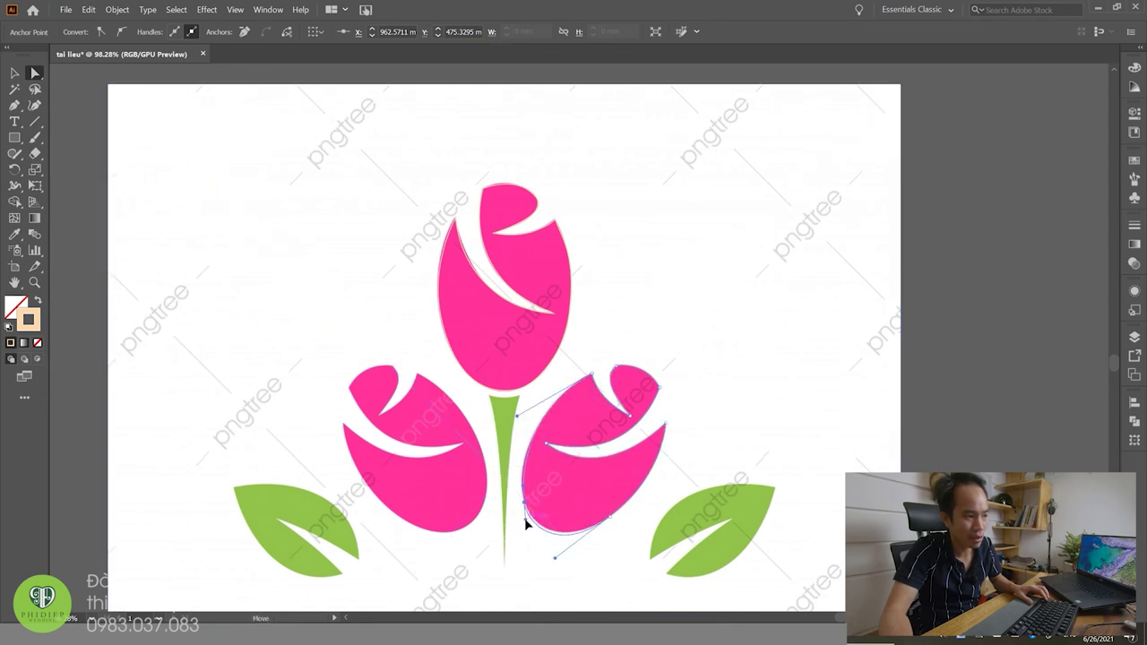
{"action": "left_click", "coordinate": [556, 558]}
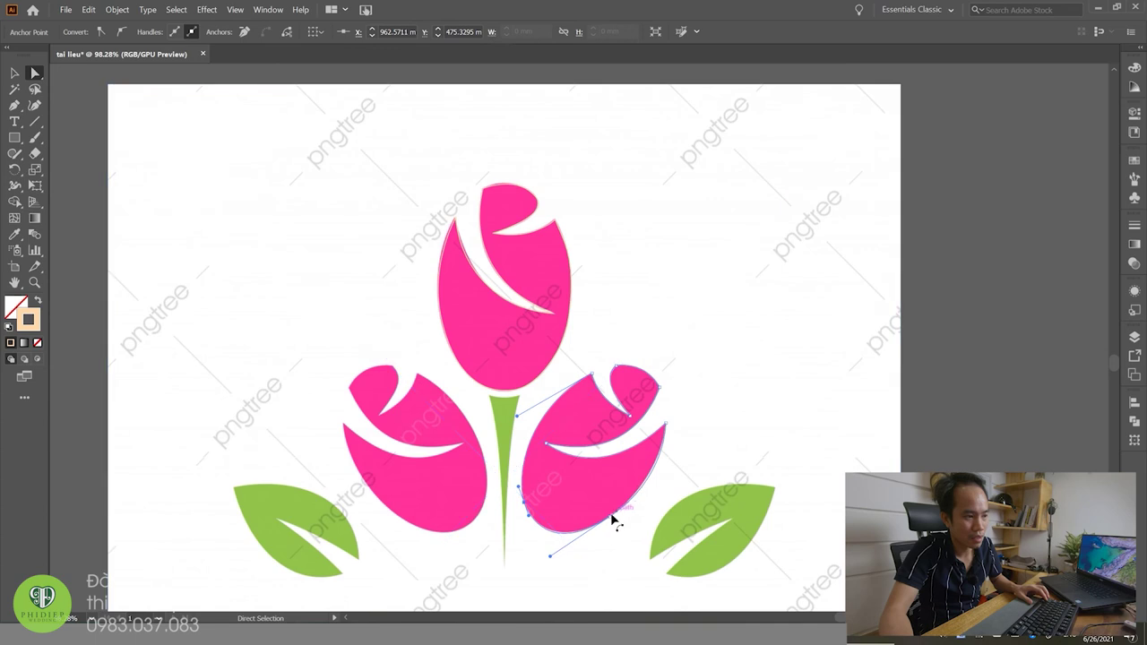
{"action": "left_click_drag", "start_coordinate": [663, 480], "coordinate": [664, 484]}
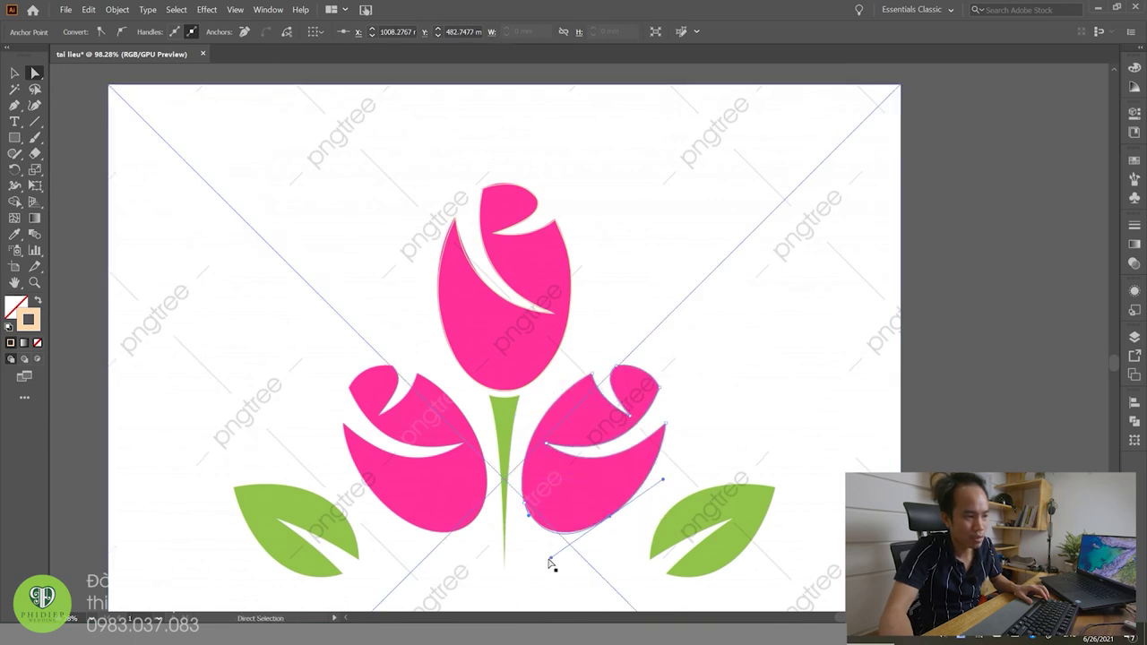
{"action": "left_click_drag", "start_coordinate": [550, 558], "coordinate": [554, 554]}
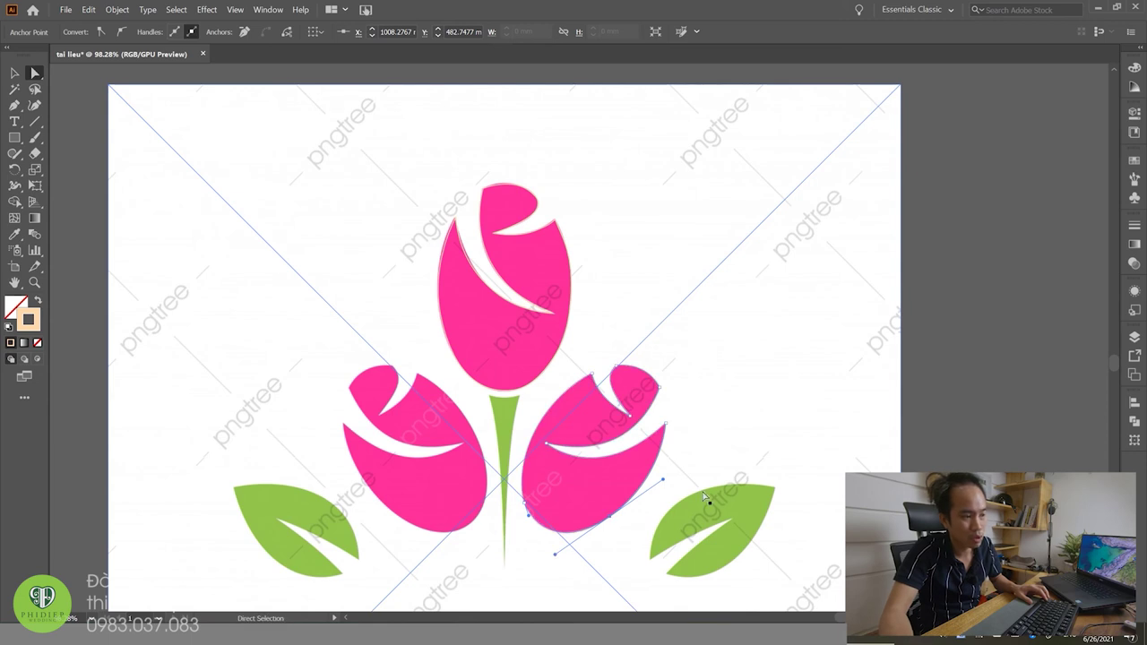
{"action": "left_click_drag", "start_coordinate": [740, 484], "coordinate": [684, 468]}
{"action": "key", "text": "v"}
{"action": "key", "text": "ctrl+shift+a"}
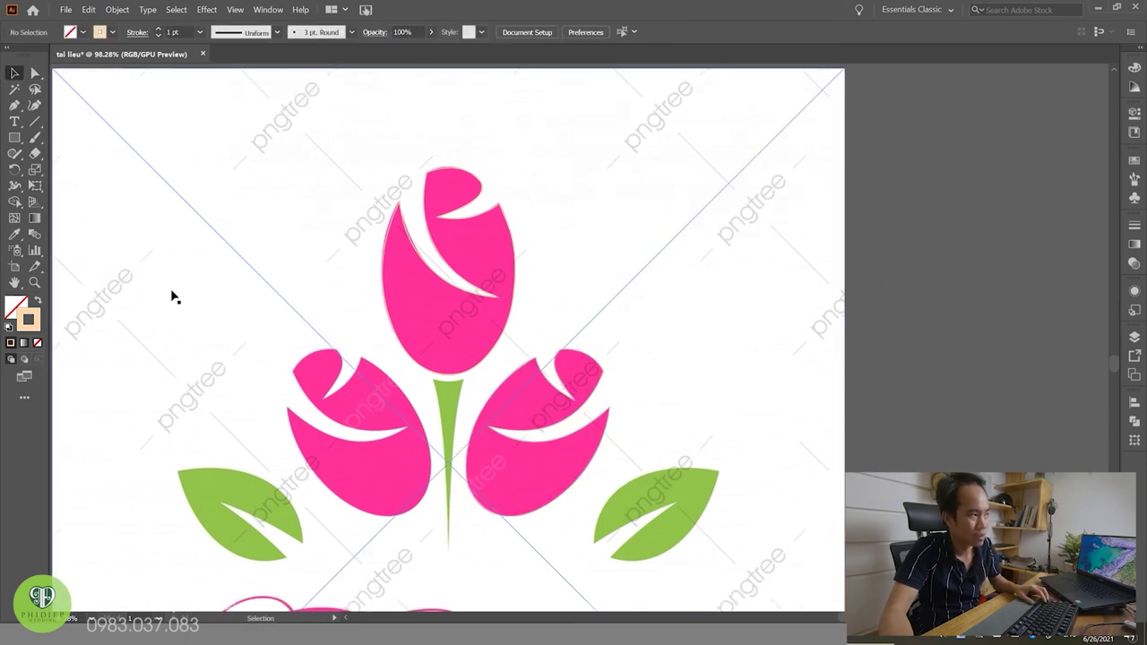
Step: Begin tracing the right green leaf with the Pen Tool, curving anchors along its upper edge
{"action": "left_click", "coordinate": [15, 106]}
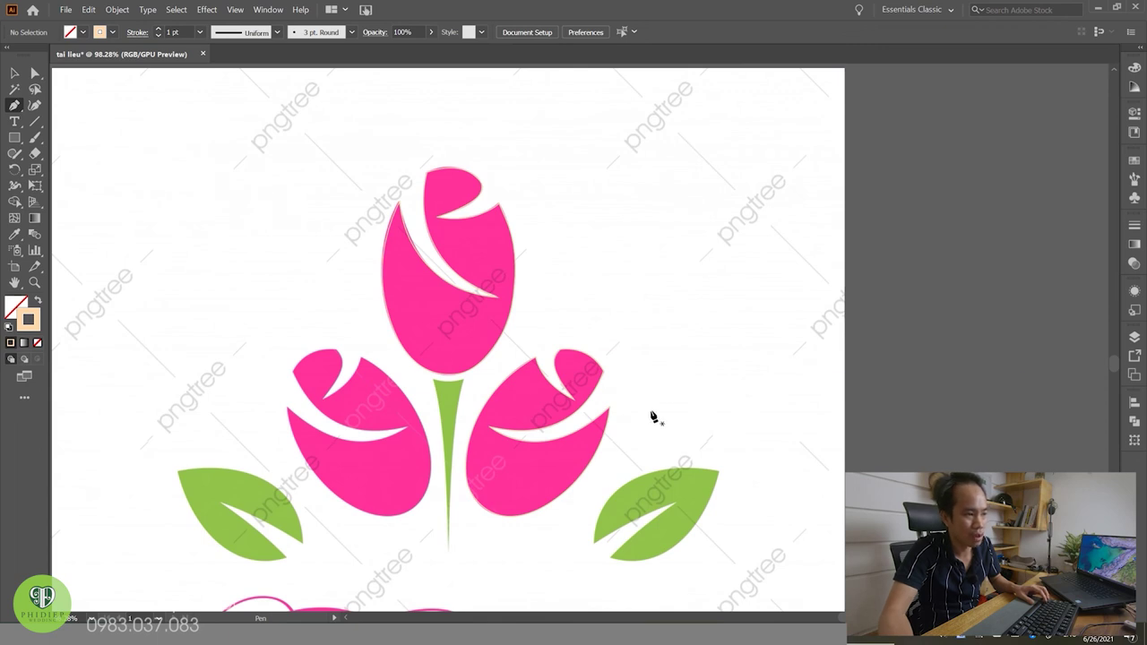
{"action": "left_click", "coordinate": [594, 544]}
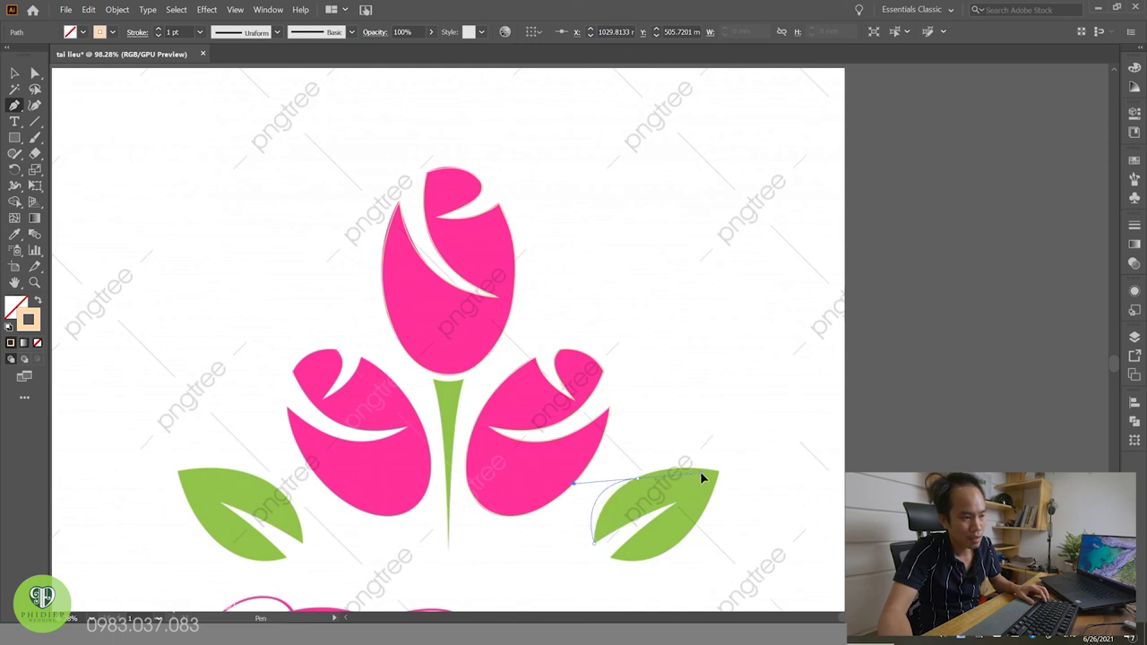
{"action": "left_click_drag", "start_coordinate": [700, 472], "coordinate": [695, 478]}
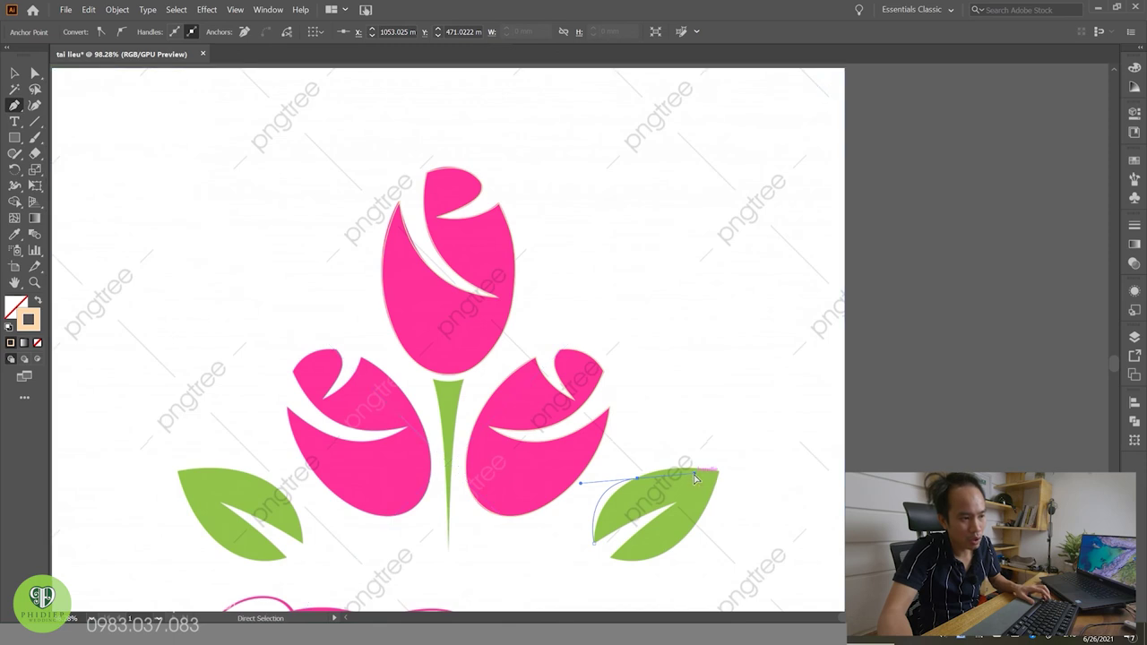
{"action": "left_click_drag", "start_coordinate": [694, 478], "coordinate": [668, 474]}
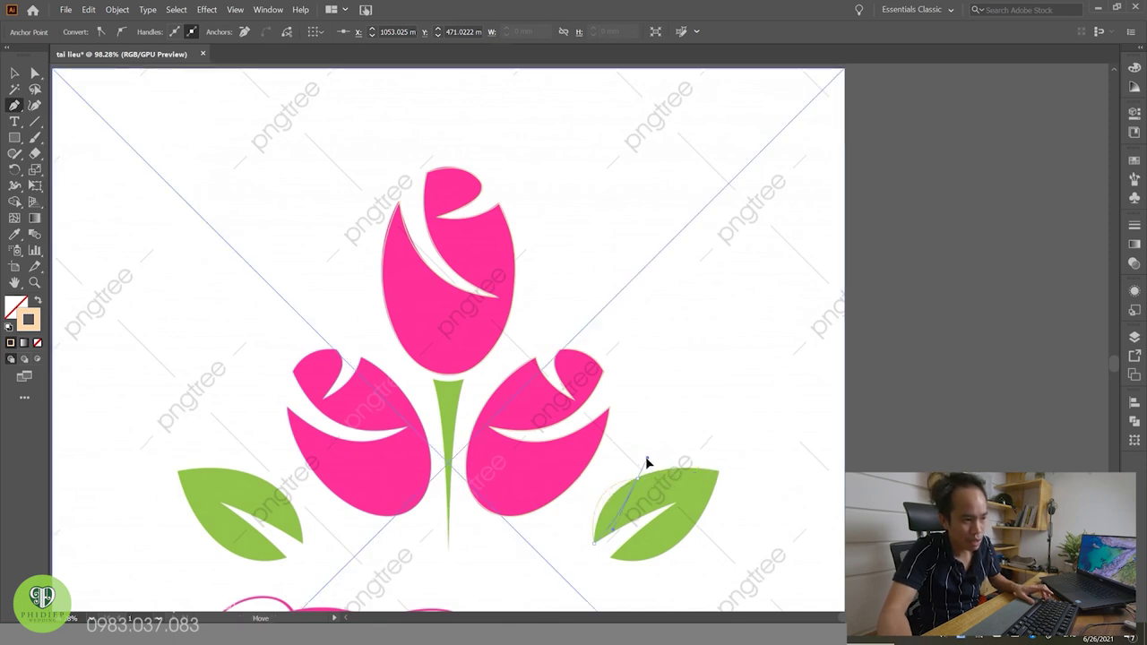
{"action": "left_click_drag", "start_coordinate": [676, 459], "coordinate": [662, 475]}
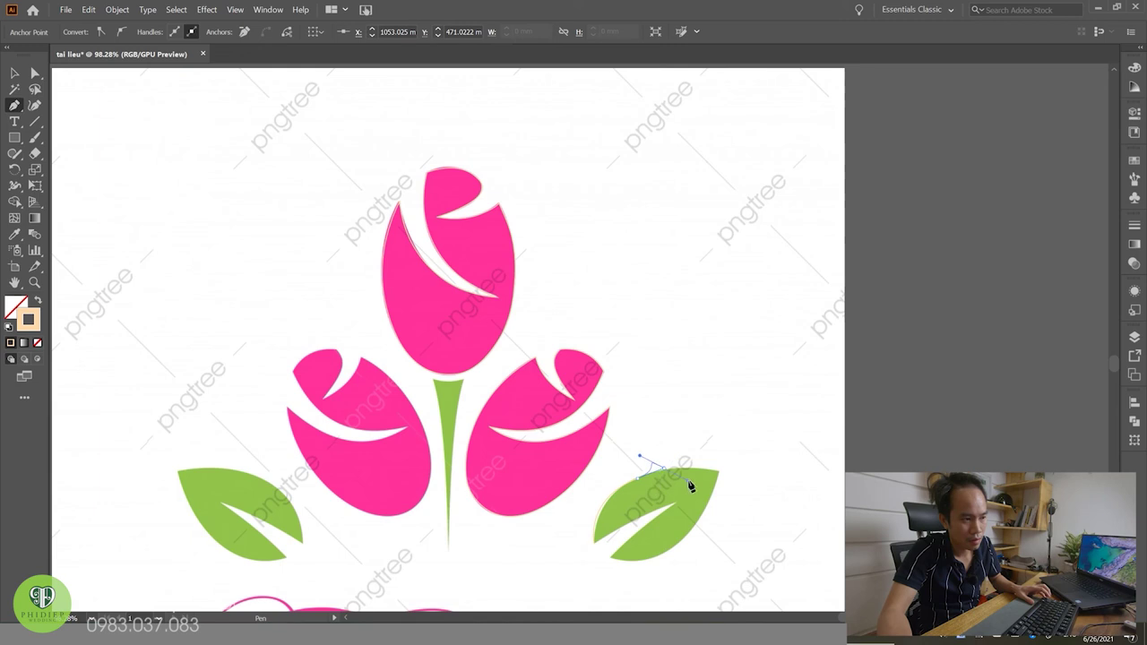
{"action": "left_click_drag", "start_coordinate": [665, 469], "coordinate": [667, 473]}
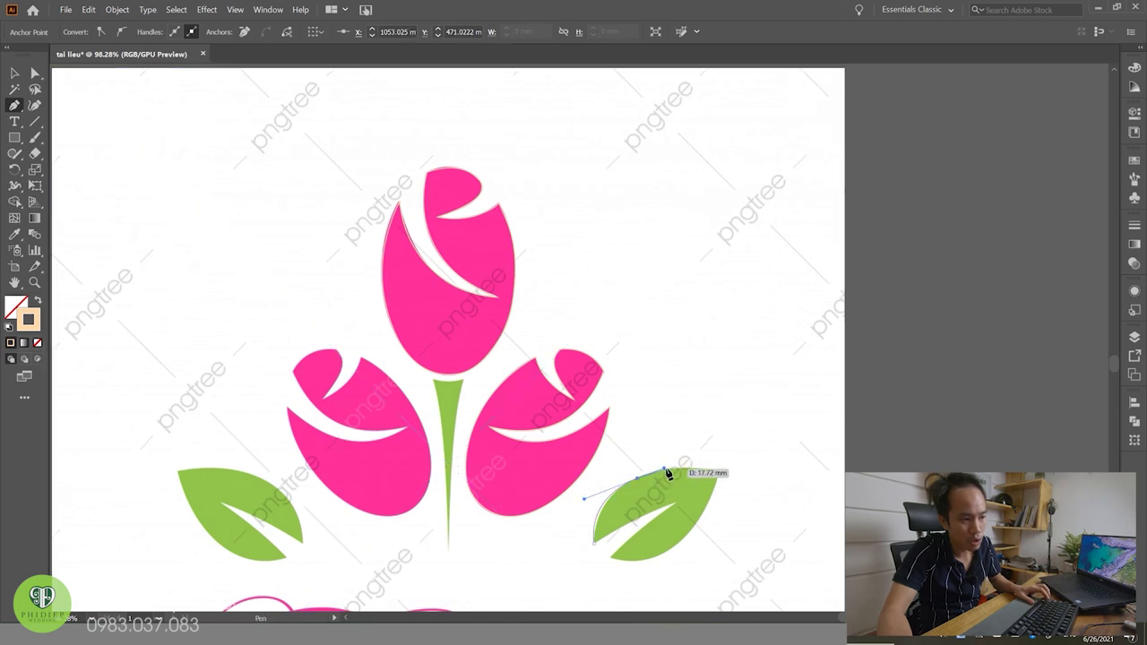
{"action": "left_click_drag", "start_coordinate": [700, 508], "coordinate": [696, 488]}
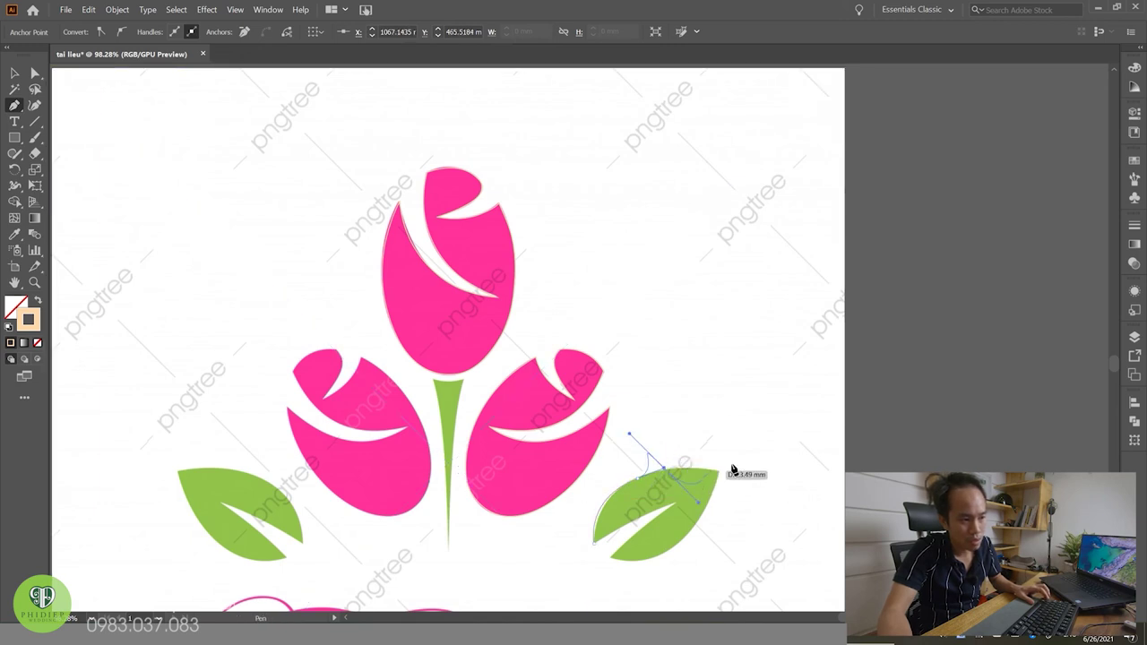
{"action": "left_click_drag", "start_coordinate": [725, 491], "coordinate": [713, 475]}
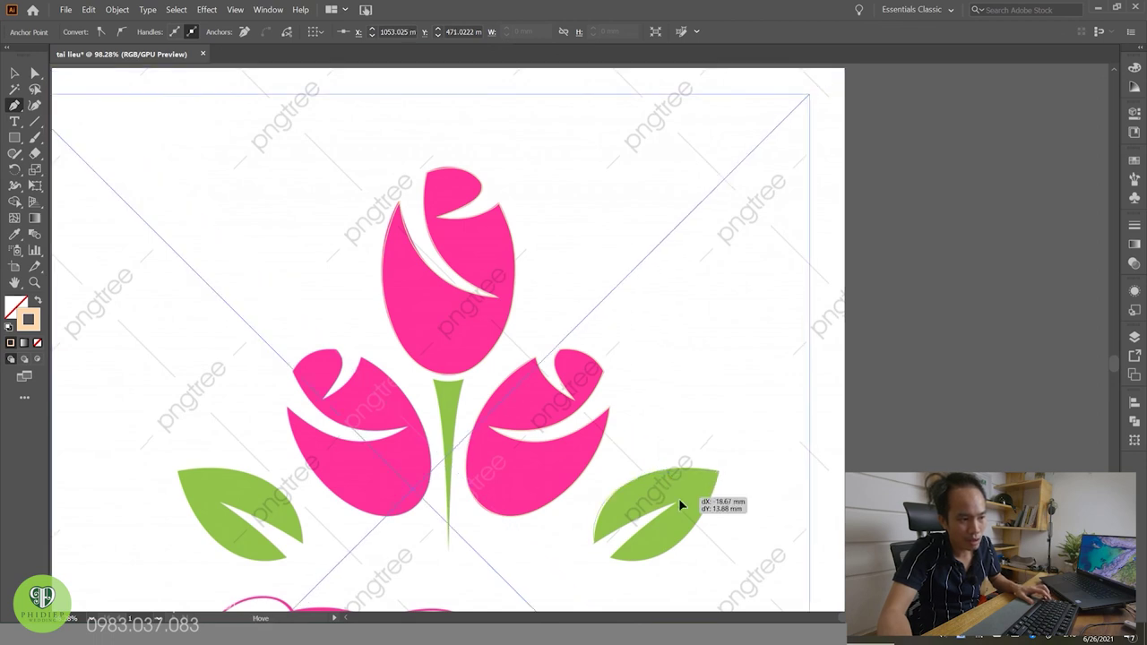
{"action": "mouse_move", "coordinate": [684, 492]}
{"action": "left_mouse_down"}
{"action": "mouse_move", "coordinate": [652, 495]}
{"action": "mouse_move", "coordinate": [706, 461]}
{"action": "left_mouse_up"}
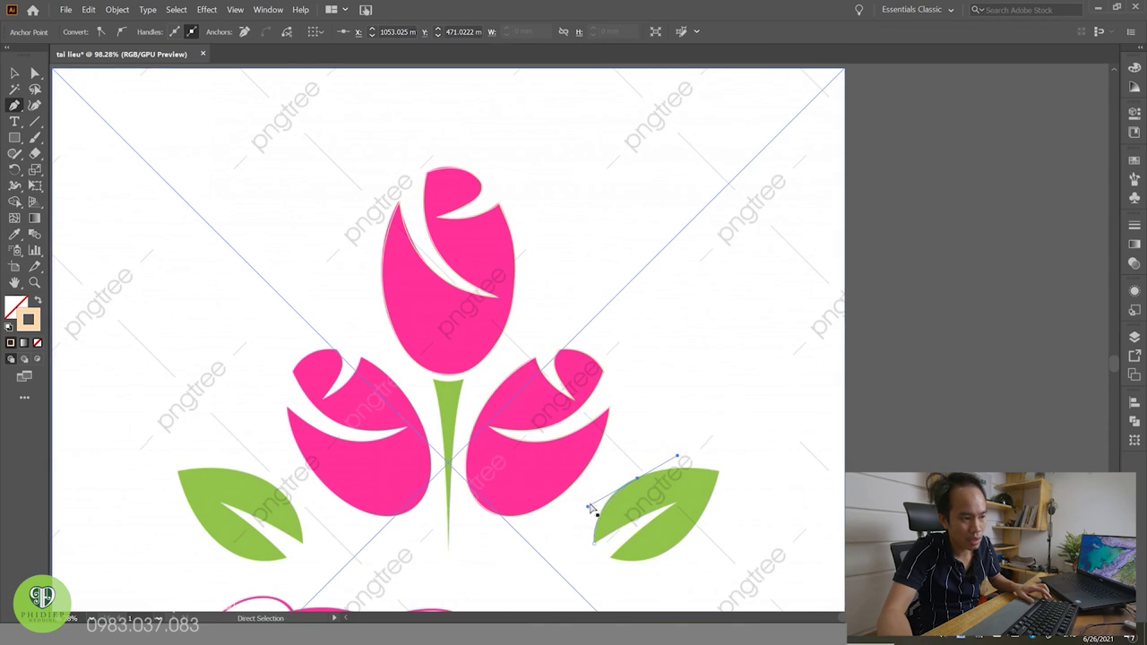
Step: Carry the leaf outline around its right tip and back along the lower edge
{"action": "left_click_drag", "start_coordinate": [596, 500], "coordinate": [718, 480]}
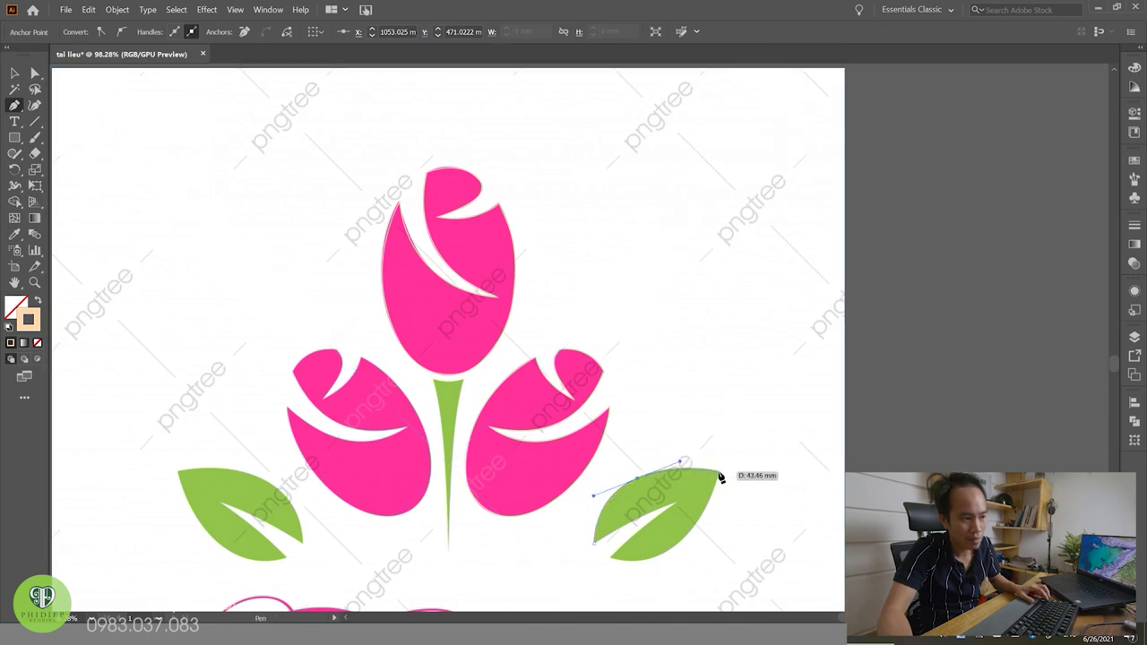
{"action": "left_click_drag", "start_coordinate": [719, 473], "coordinate": [678, 548]}
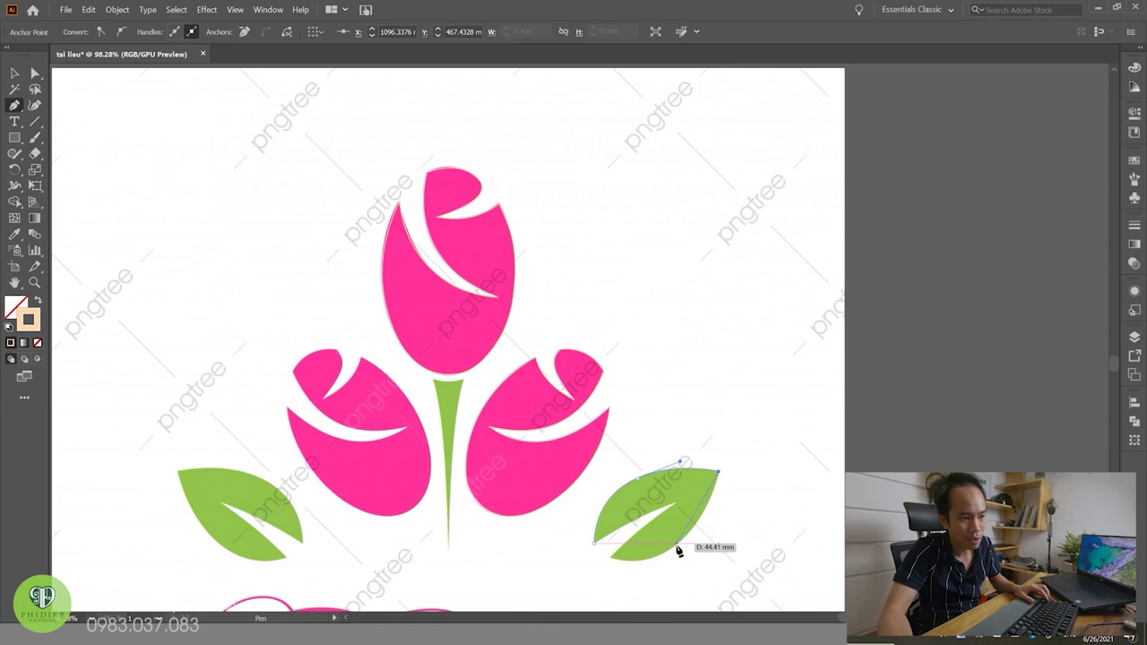
{"action": "left_click_drag", "start_coordinate": [678, 551], "coordinate": [677, 548]}
{"action": "left_click_drag", "start_coordinate": [605, 571], "coordinate": [638, 586]}
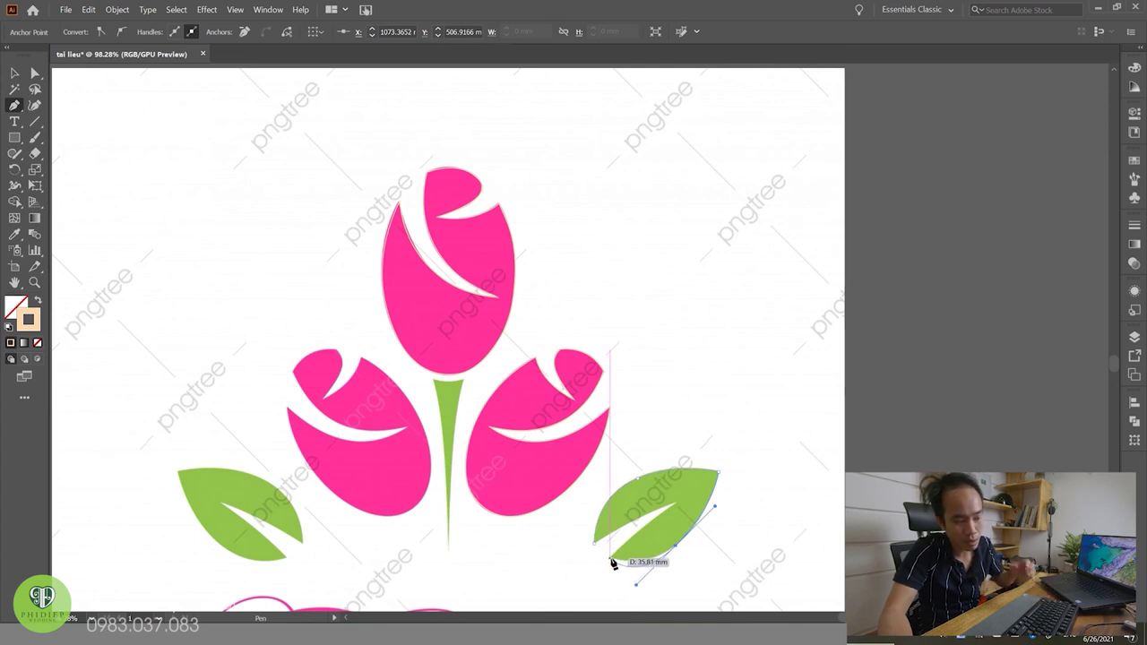
{"action": "left_click", "coordinate": [613, 562]}
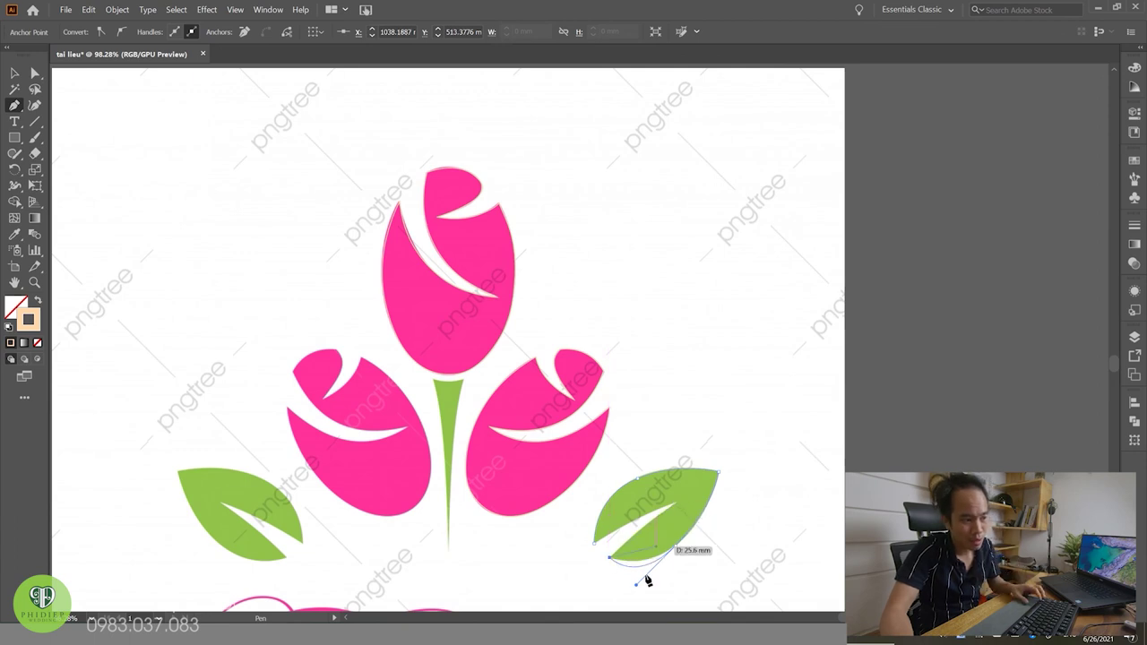
{"action": "left_click", "coordinate": [683, 509], "text": "ctrl"}
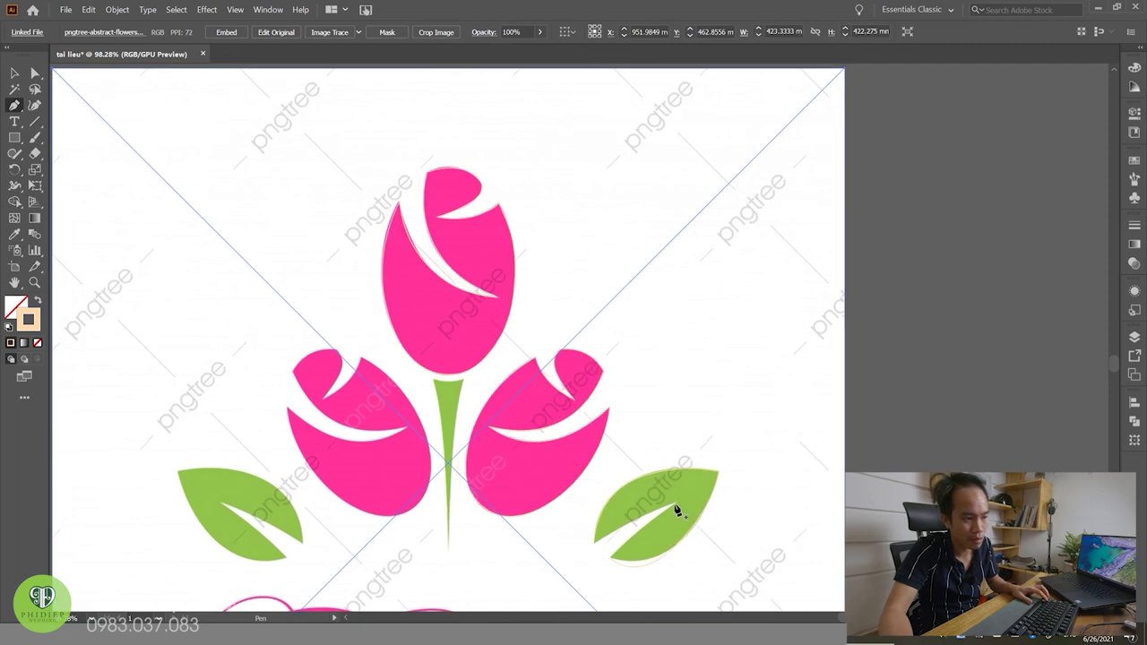
Step: Redraw the final leaf segment with a curve to close the outline, then deselect it
{"action": "left_click_drag", "start_coordinate": [675, 545], "coordinate": [657, 543]}
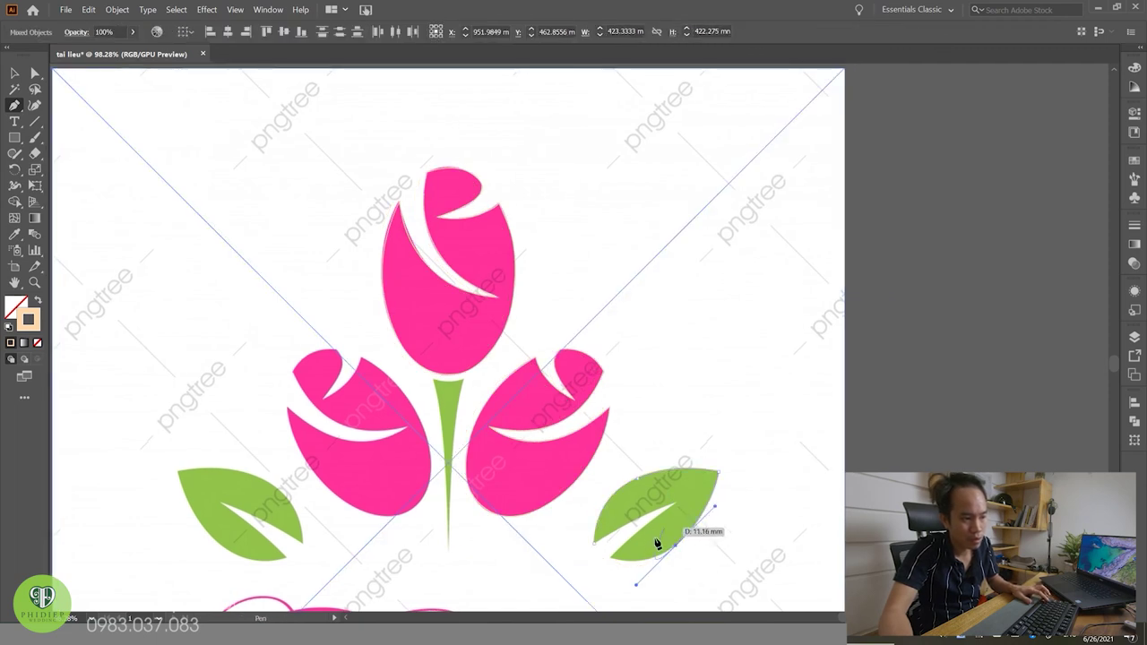
{"action": "left_click", "coordinate": [611, 558]}
{"action": "key", "text": "ctrl+shift+a"}
{"action": "left_click", "coordinate": [674, 507]}
{"action": "left_click_drag", "start_coordinate": [592, 543], "coordinate": [571, 565]}
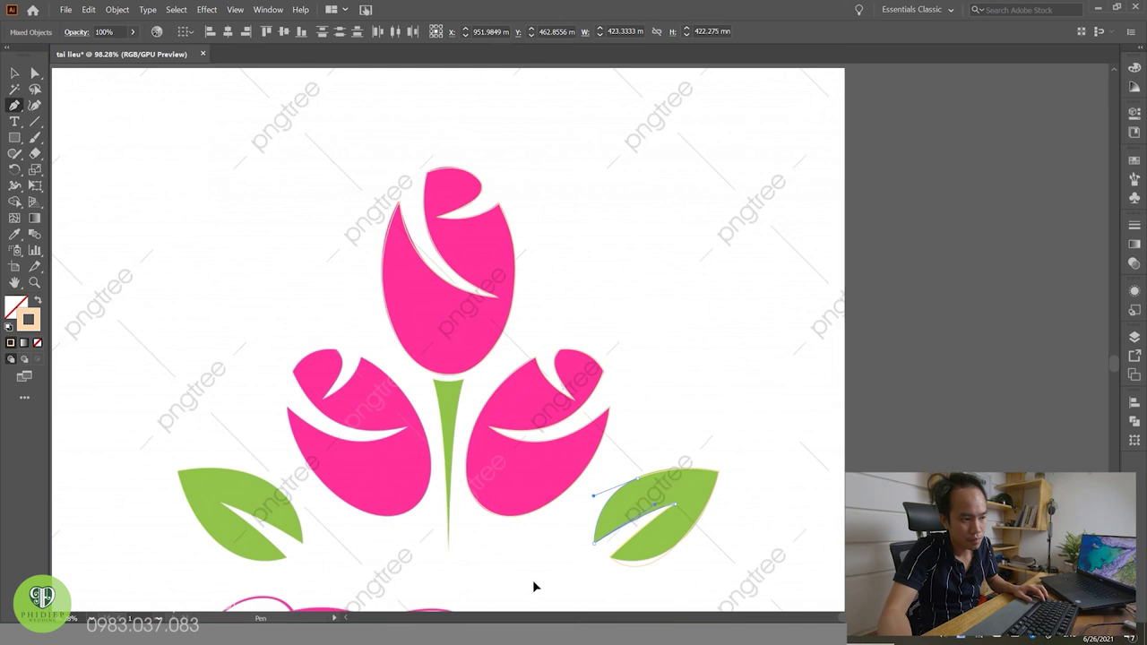
{"action": "key", "text": "v"}
{"action": "key", "text": "ctrl+shift+a"}
{"action": "left_click_drag", "start_coordinate": [722, 555], "coordinate": [737, 530]}
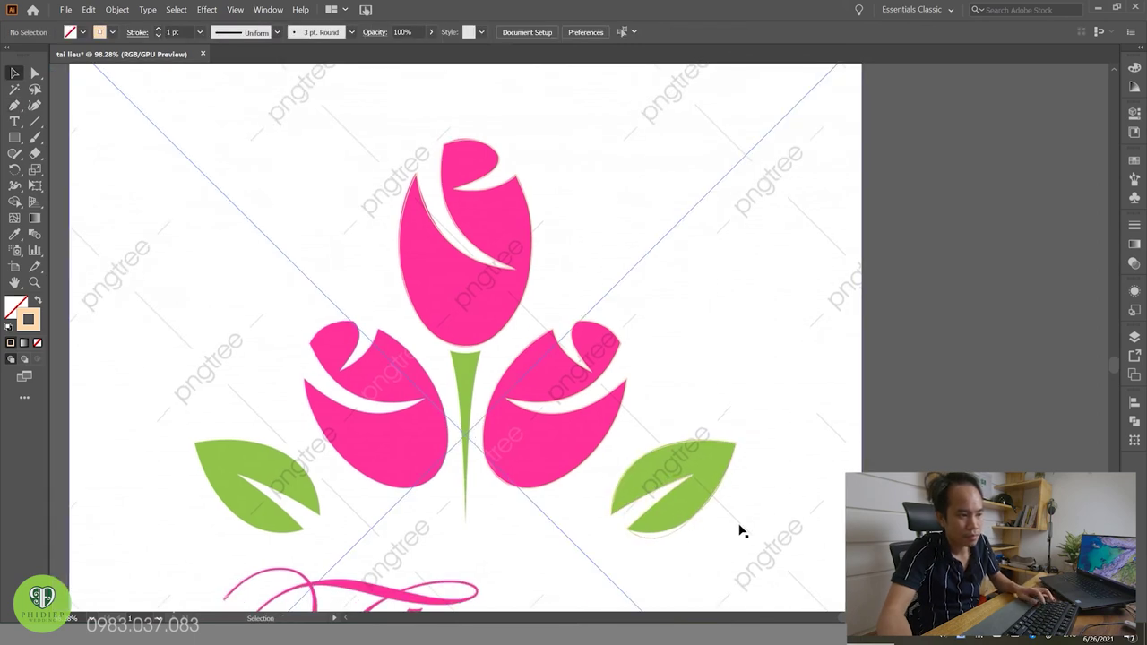
Step: Drag the leaf's lower anchors with Direct Selection to reshape its lower edge
{"action": "key", "text": "a"}
{"action": "left_click", "coordinate": [635, 538]}
{"action": "left_click_drag", "start_coordinate": [634, 538], "coordinate": [663, 551]}
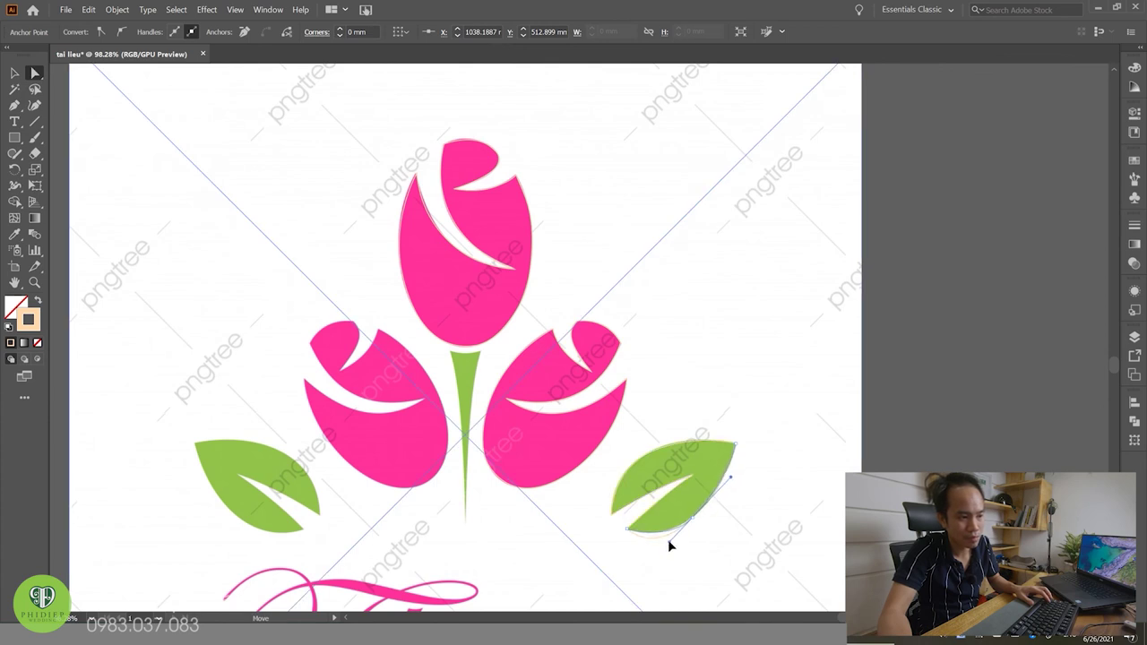
{"action": "left_click_drag", "start_coordinate": [669, 545], "coordinate": [670, 542]}
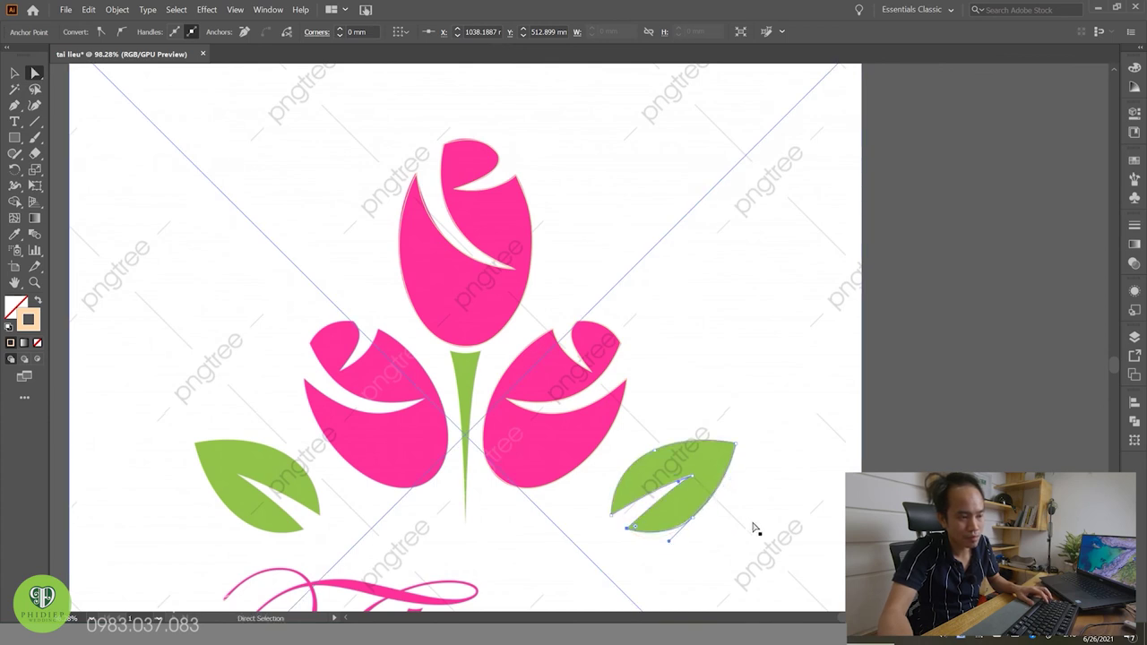
{"action": "key", "text": "v"}
{"action": "left_click", "coordinate": [789, 502]}
{"action": "scroll", "coordinate": [815, 451], "scroll_direction": "down", "scroll_amount": 2}
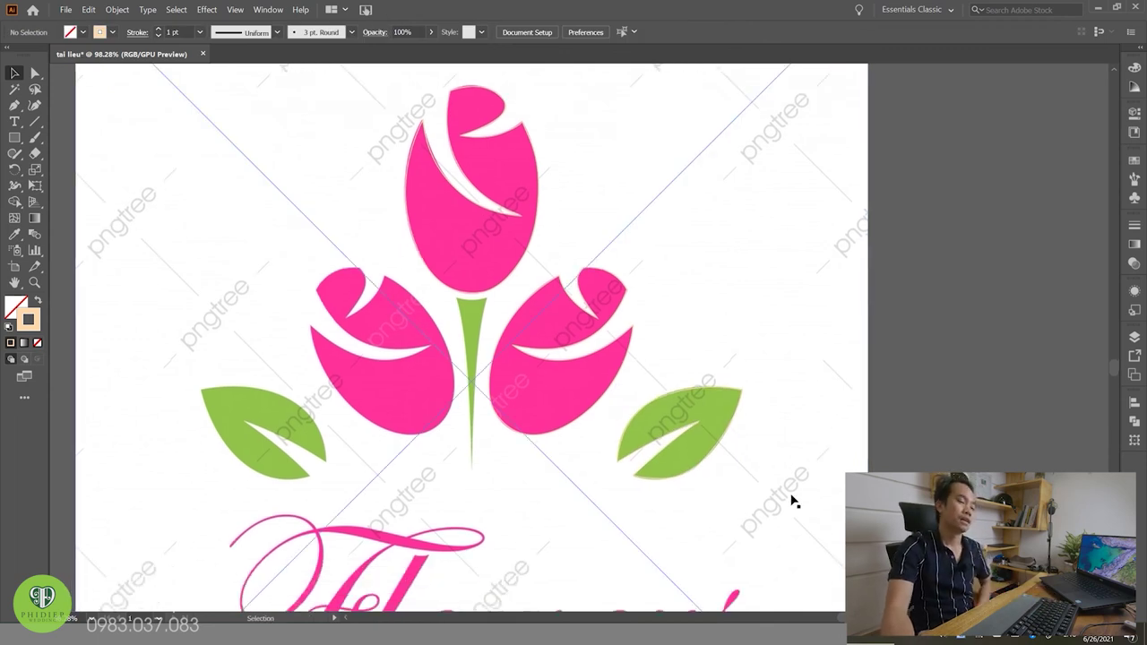
Step: Reselect the right leaf and adjust the lower-right anchor's curve to match the reference
{"action": "left_click", "coordinate": [736, 423]}
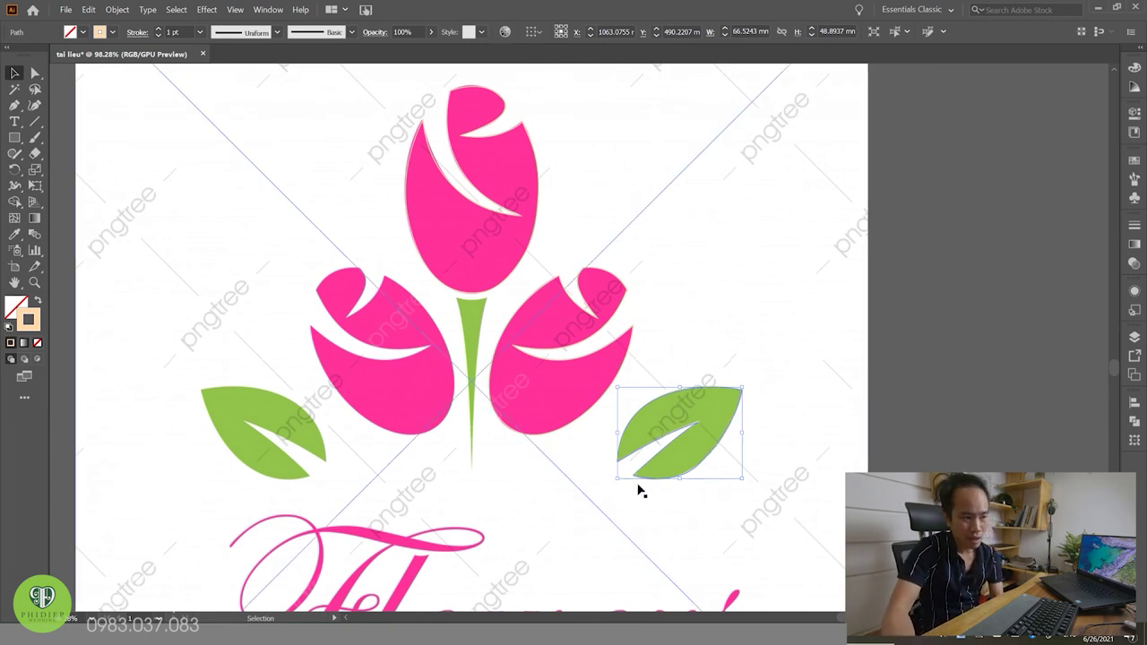
{"action": "left_click", "coordinate": [780, 446]}
{"action": "left_click", "coordinate": [726, 438]}
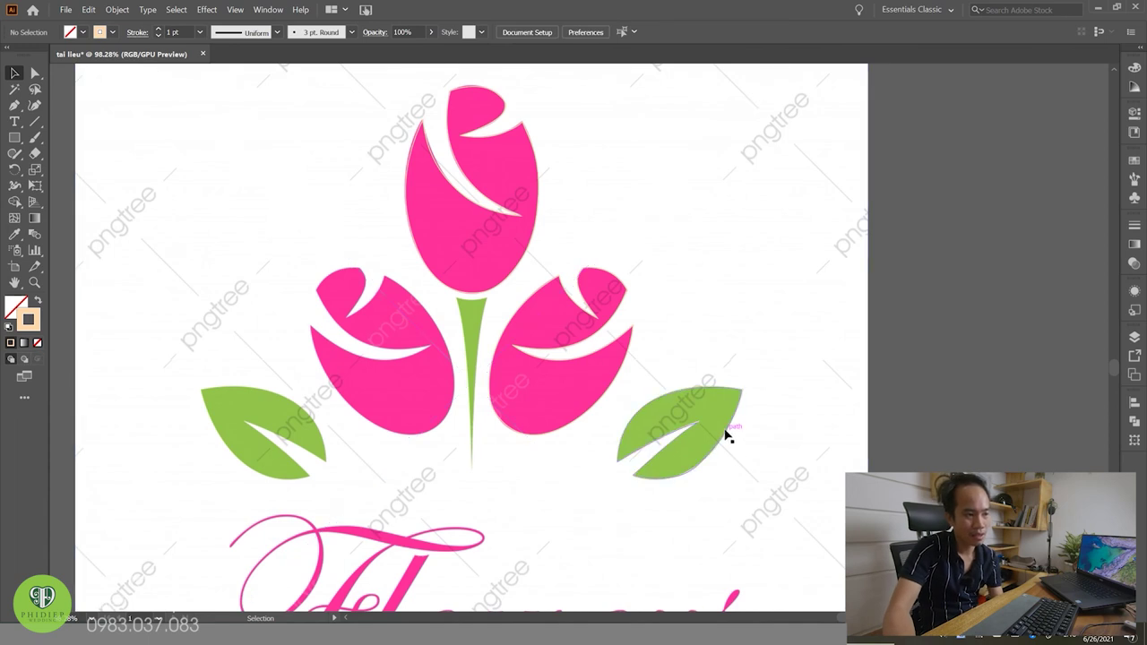
{"action": "key", "text": "a"}
{"action": "left_click", "coordinate": [701, 468]}
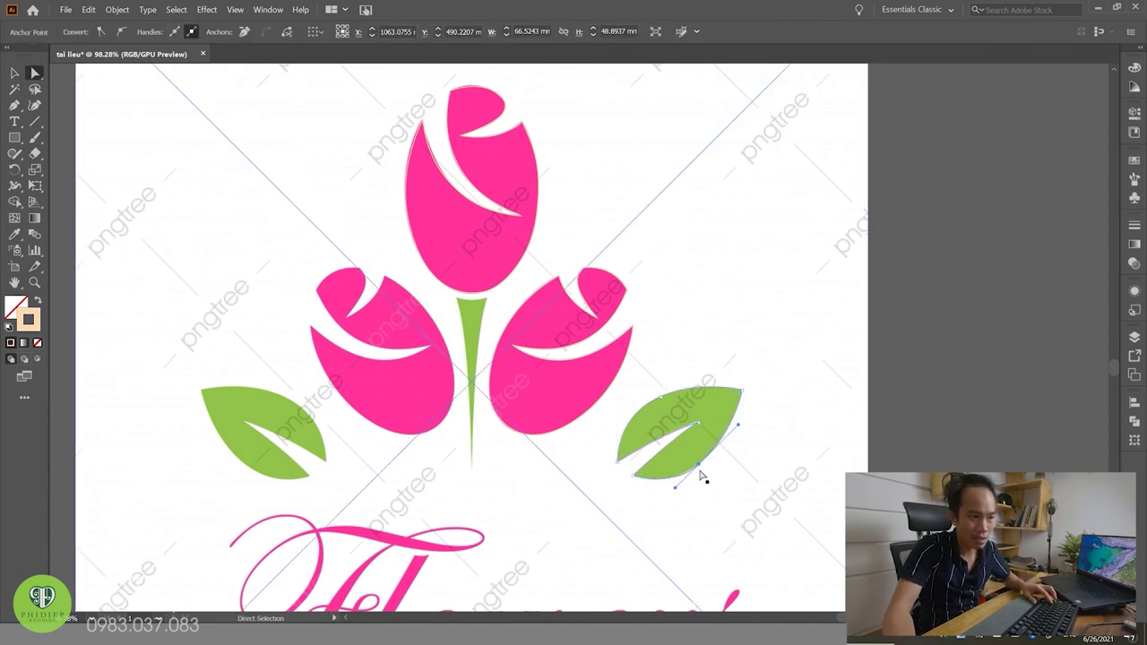
{"action": "left_click_drag", "start_coordinate": [739, 425], "coordinate": [743, 428]}
Step: Scroll the view to bring the Flowers lettering into position
{"action": "key", "text": "v"}
{"action": "scroll", "coordinate": [699, 448], "scroll_direction": "down", "scroll_amount": 1}
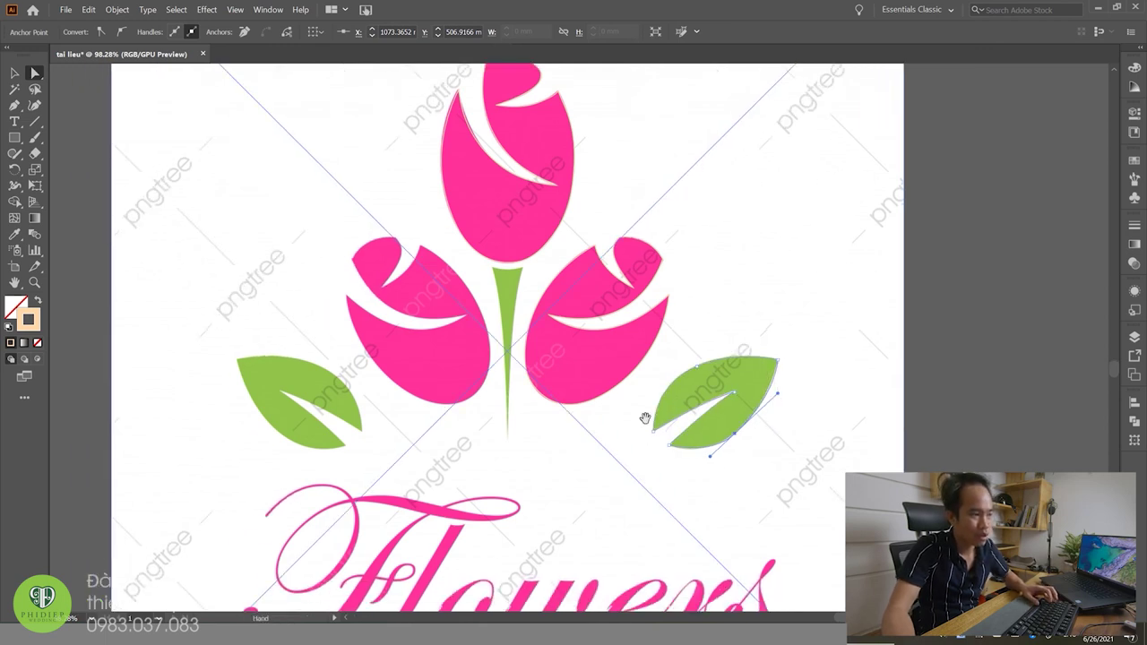
{"action": "scroll", "coordinate": [605, 457], "scroll_direction": "down", "scroll_amount": 3}
{"action": "scroll", "coordinate": [627, 413], "scroll_direction": "down", "scroll_amount": 1}
{"action": "scroll", "coordinate": [645, 374], "scroll_direction": "up", "scroll_amount": 2}
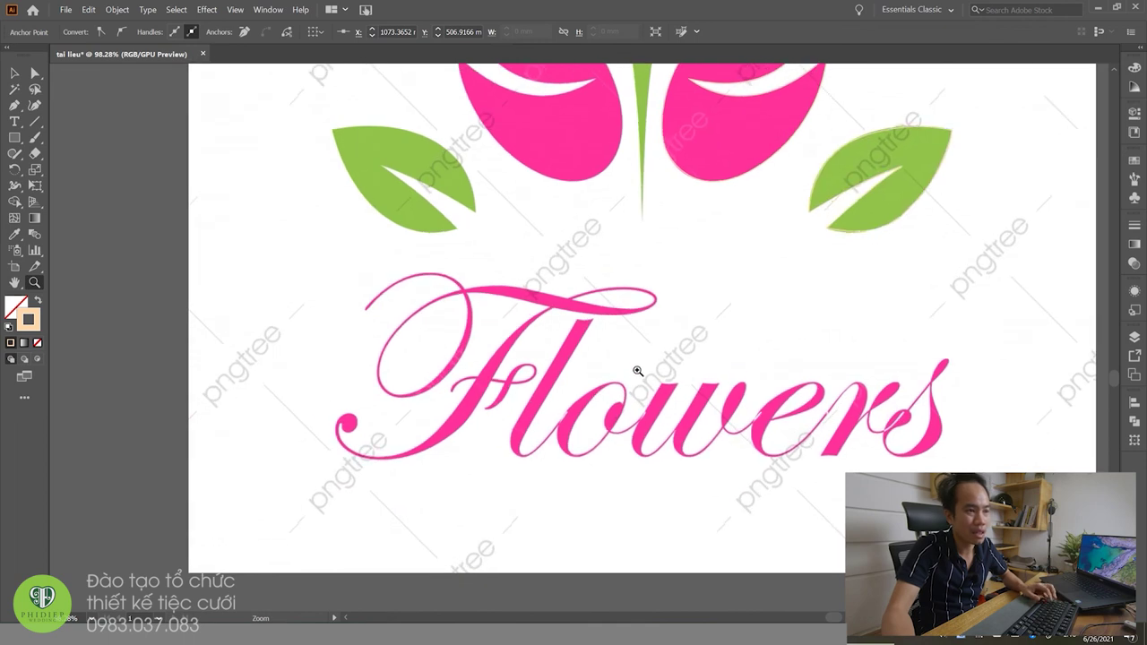
{"action": "scroll", "coordinate": [636, 381], "scroll_direction": "up", "scroll_amount": 2}
{"action": "scroll", "coordinate": [625, 388], "scroll_direction": "down", "scroll_amount": 2}
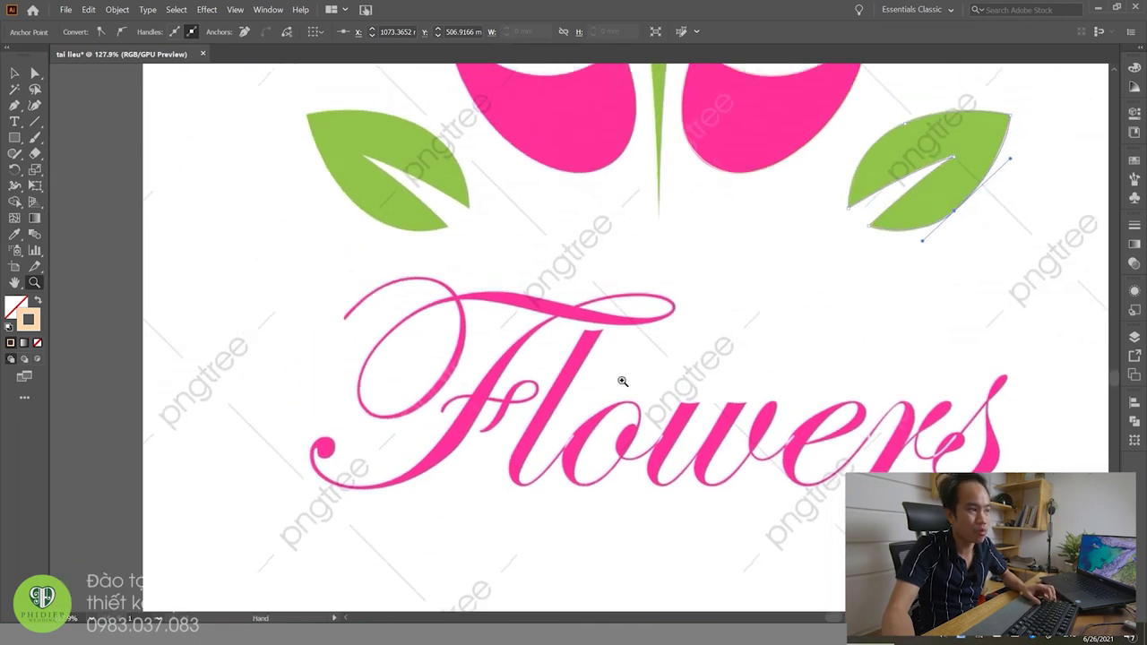
{"action": "scroll", "coordinate": [622, 379], "scroll_direction": "up", "scroll_amount": 1}
{"action": "scroll", "coordinate": [673, 425], "scroll_direction": "up", "scroll_amount": 1}
{"action": "scroll", "coordinate": [609, 377], "scroll_direction": "up", "scroll_amount": 2}
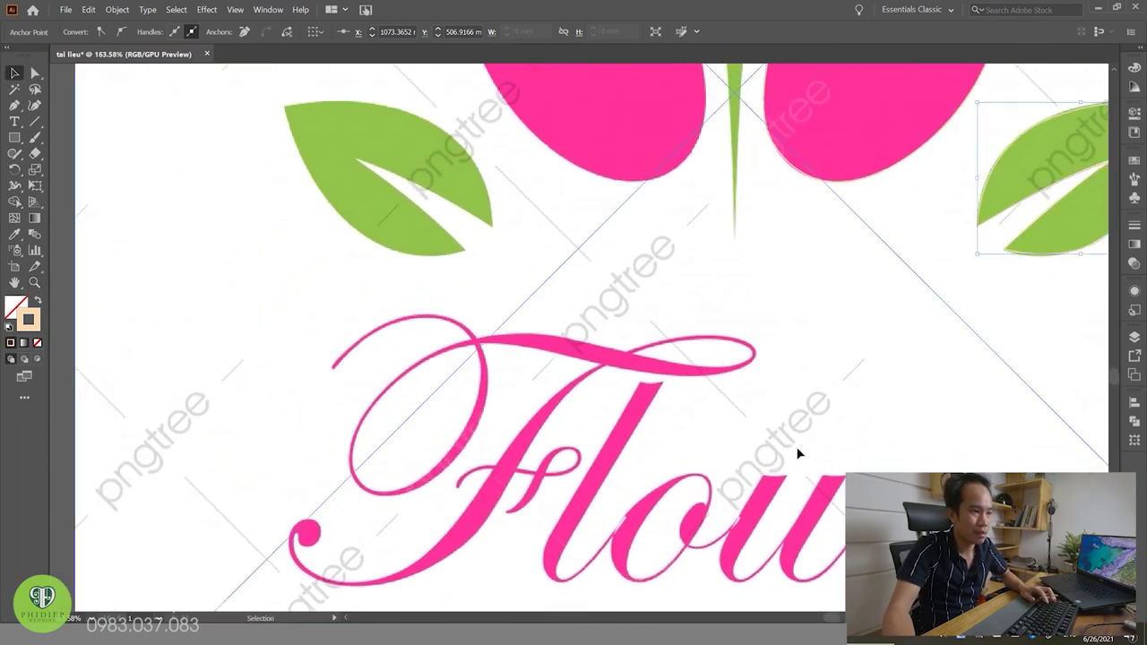
{"action": "key", "text": "v"}
{"action": "left_click", "coordinate": [799, 457]}
{"action": "scroll", "coordinate": [699, 385], "scroll_direction": "down", "scroll_amount": 1}
Step: Start a Pen path at the F's swash tail, curving up the diagonal stroke to a sharp corner
{"action": "key", "text": "p"}
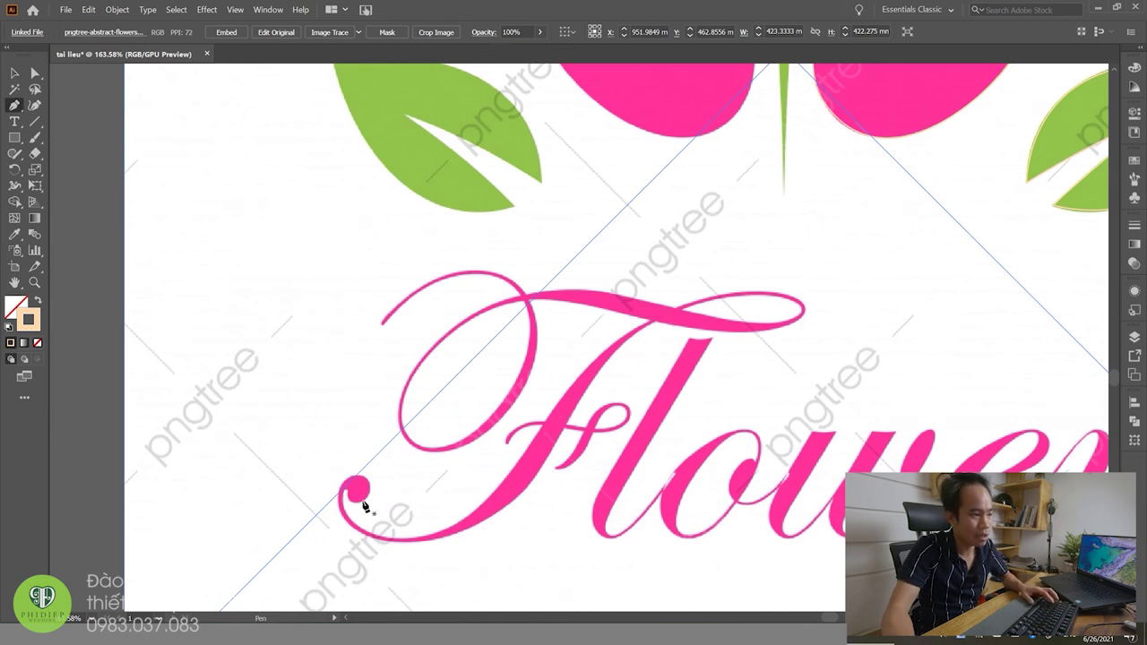
{"action": "left_click", "coordinate": [346, 523]}
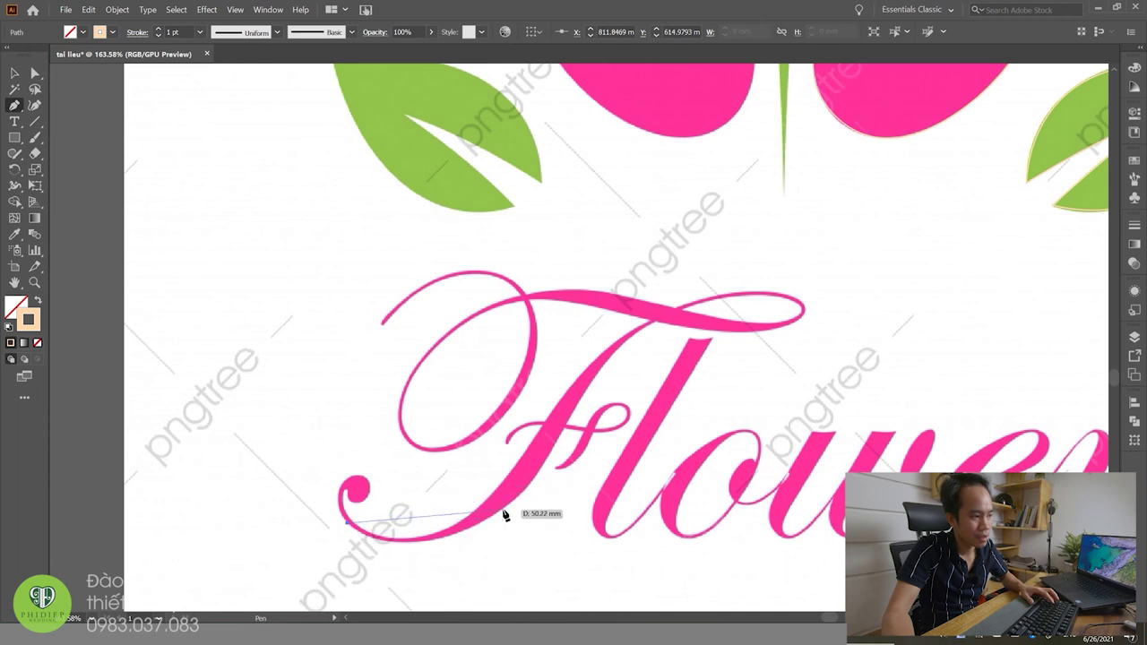
{"action": "left_click_drag", "start_coordinate": [550, 462], "coordinate": [670, 322]}
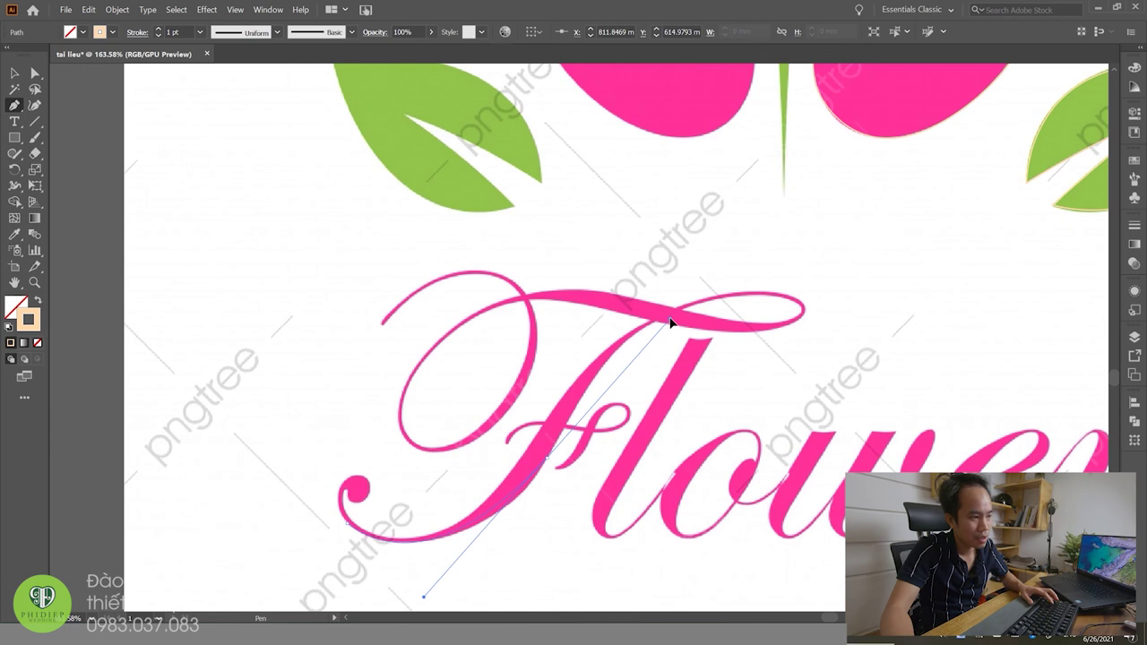
{"action": "key", "text": "ctrl"}
{"action": "mouse_move", "coordinate": [671, 322]}
{"action": "left_mouse_down"}
{"action": "mouse_move", "coordinate": [628, 369]}
{"action": "mouse_move", "coordinate": [656, 325]}
{"action": "left_mouse_up"}
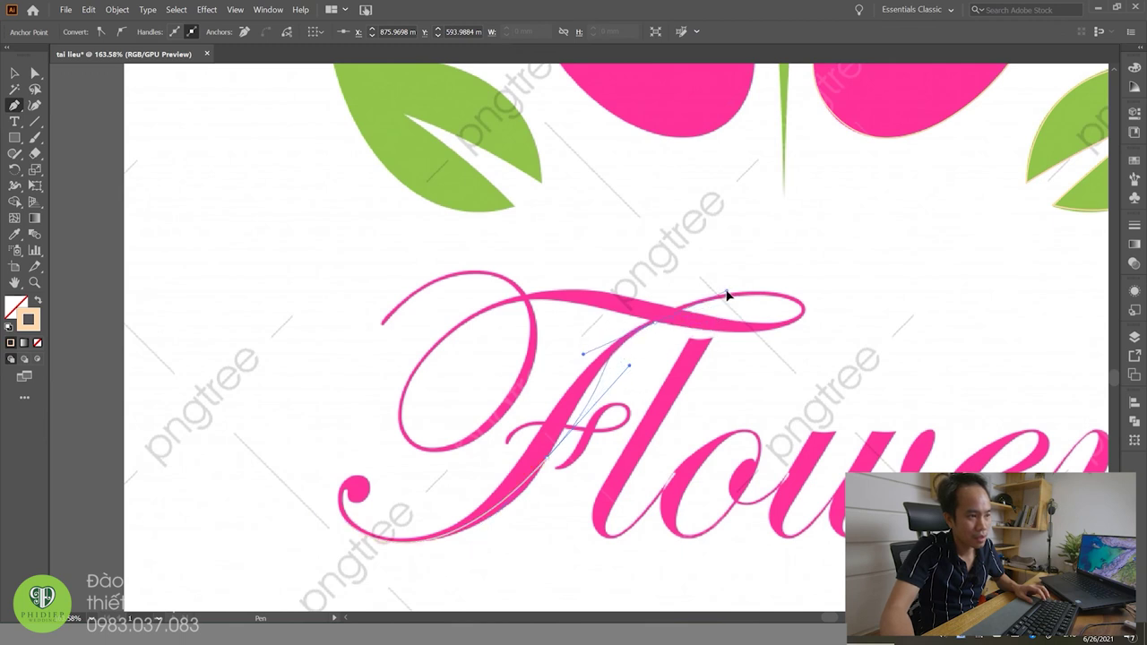
{"action": "left_click_drag", "start_coordinate": [724, 294], "coordinate": [723, 292]}
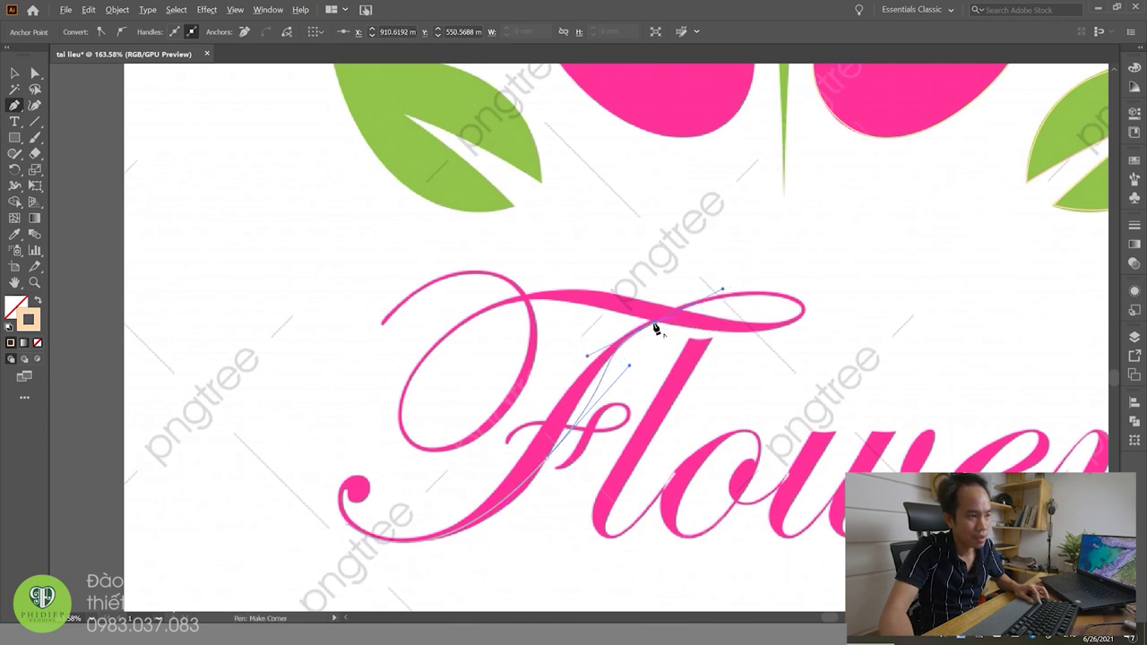
{"action": "mouse_move", "coordinate": [559, 396]}
{"action": "left_mouse_down"}
{"action": "mouse_move", "coordinate": [558, 435]}
{"action": "mouse_move", "coordinate": [507, 475]}
{"action": "left_mouse_up"}
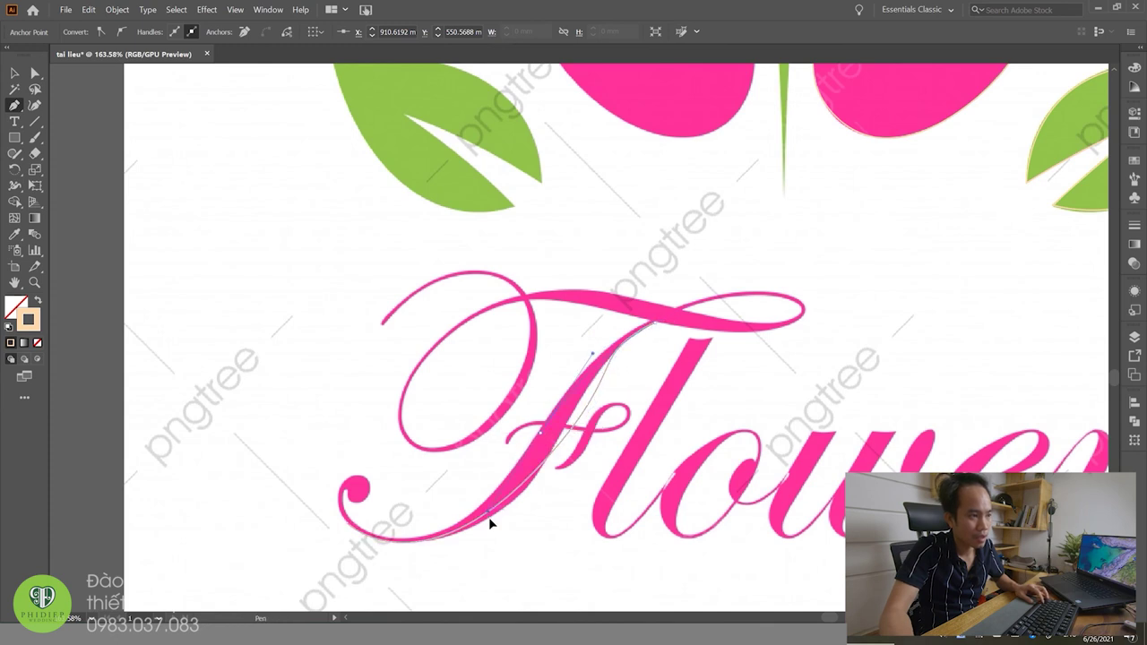
Step: Add anchors back down the F stroke and along its lower swash, then select the path
{"action": "left_click", "coordinate": [486, 529]}
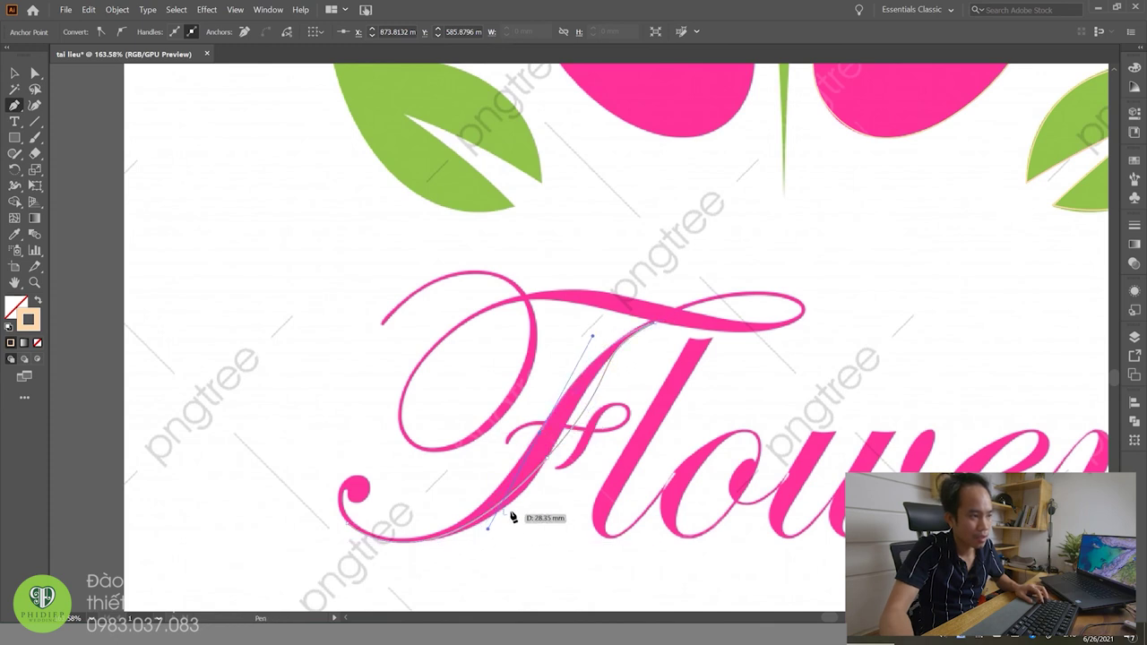
{"action": "left_click_drag", "start_coordinate": [489, 533], "coordinate": [504, 509]}
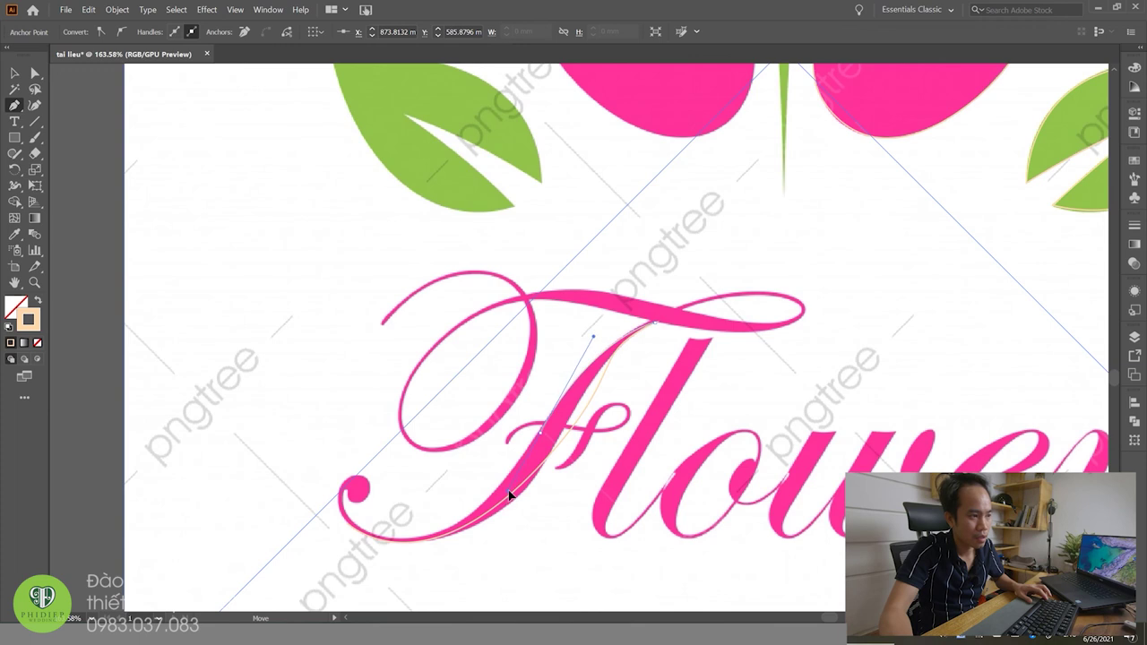
{"action": "left_click_drag", "start_coordinate": [347, 522], "coordinate": [246, 499]}
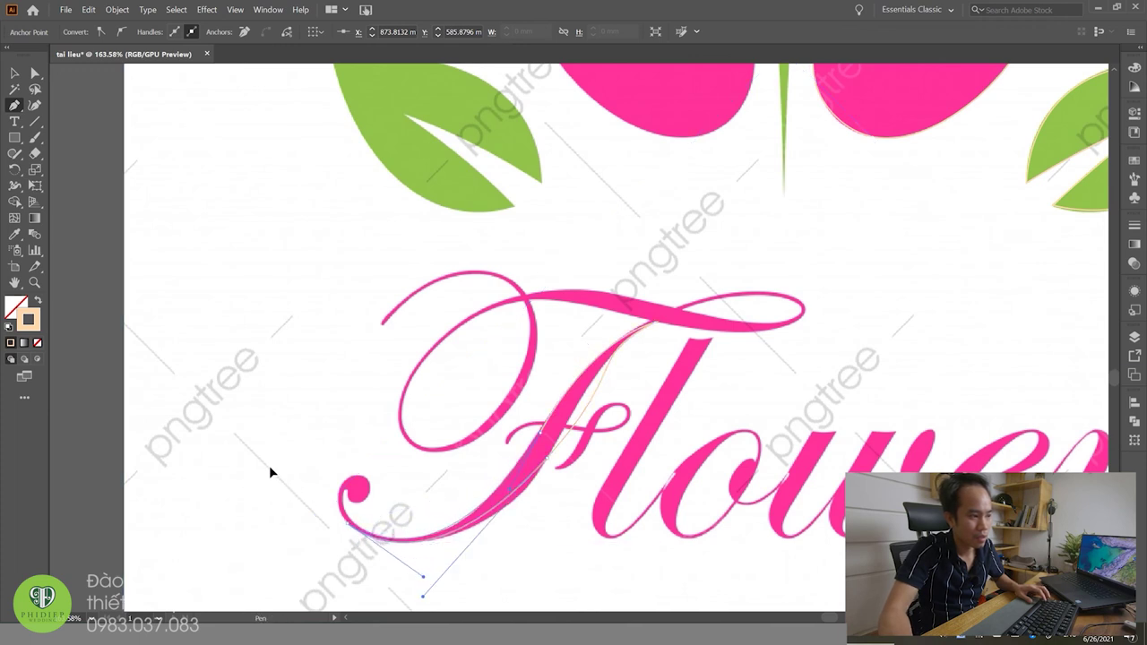
{"action": "key", "text": "v"}
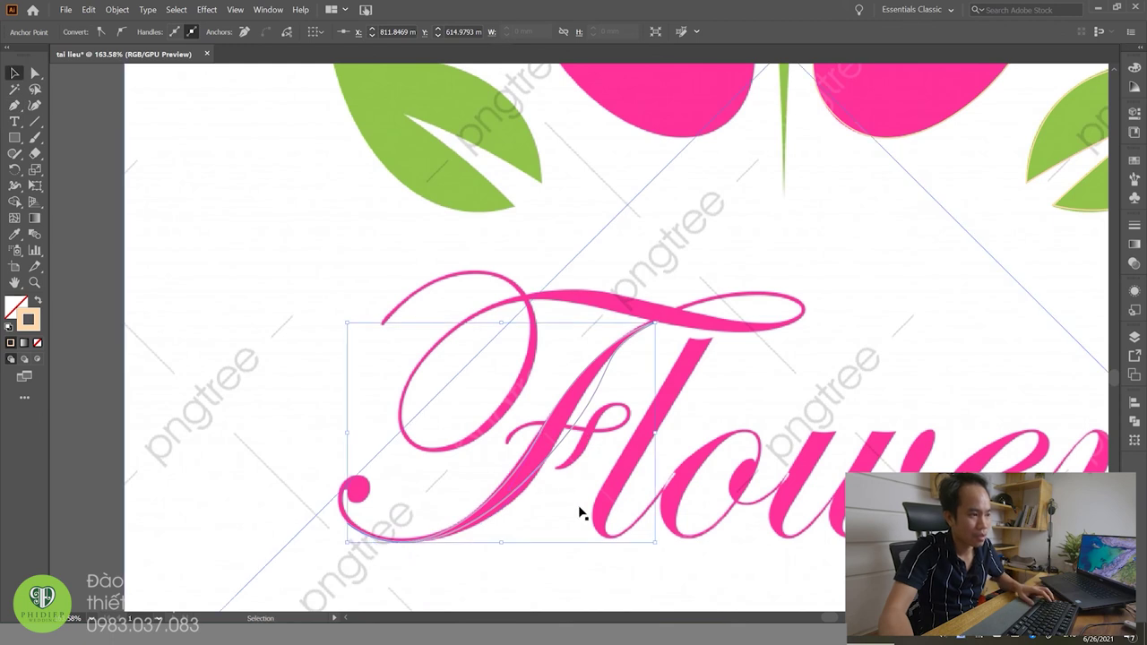
{"action": "key", "text": "a"}
{"action": "left_click", "coordinate": [557, 460]}
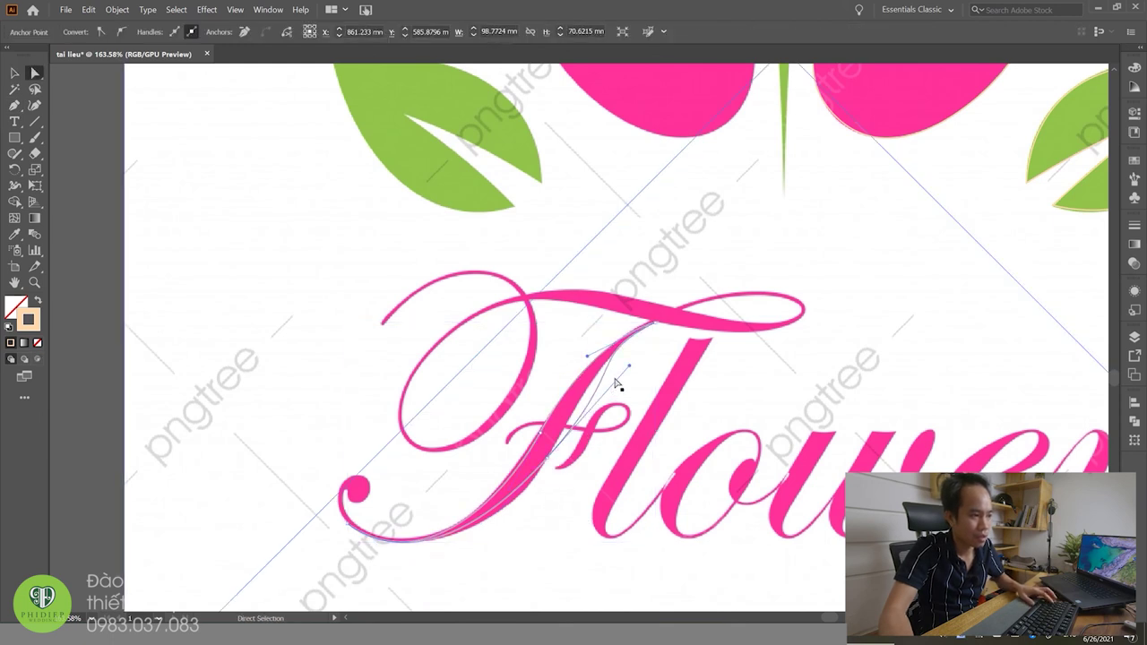
Step: Drag the F's diagonal-stroke anchors and handles to hug the pink reference letter
{"action": "mouse_move", "coordinate": [629, 366]}
{"action": "left_mouse_down"}
{"action": "mouse_move", "coordinate": [576, 419]}
{"action": "mouse_move", "coordinate": [598, 354]}
{"action": "left_mouse_up"}
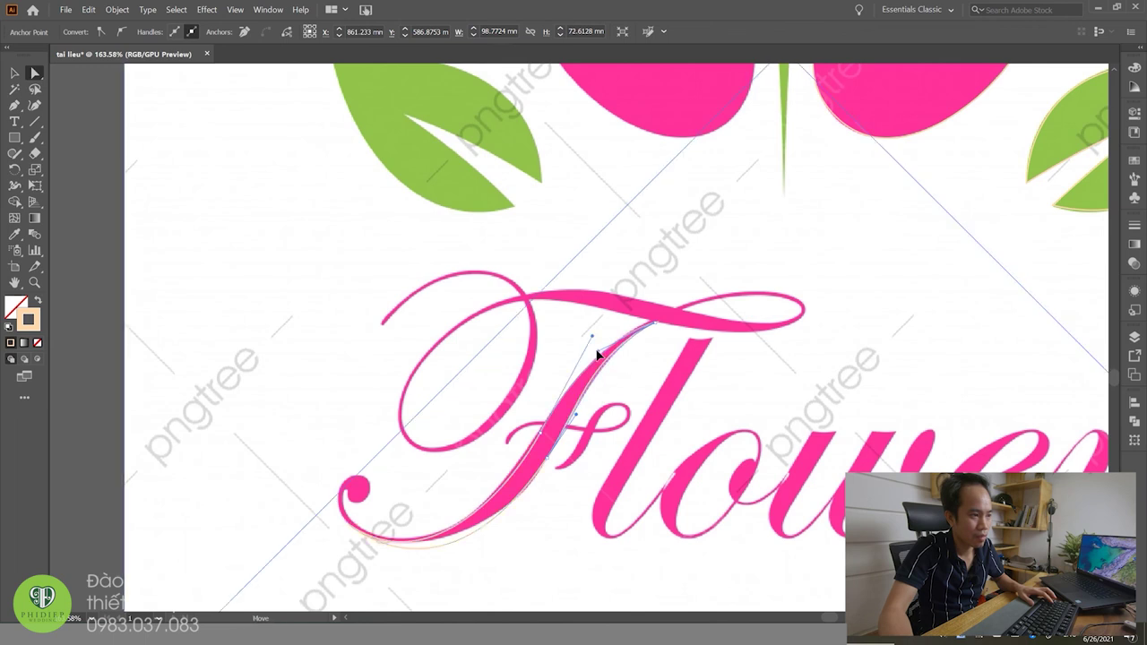
{"action": "left_click_drag", "start_coordinate": [598, 354], "coordinate": [601, 357]}
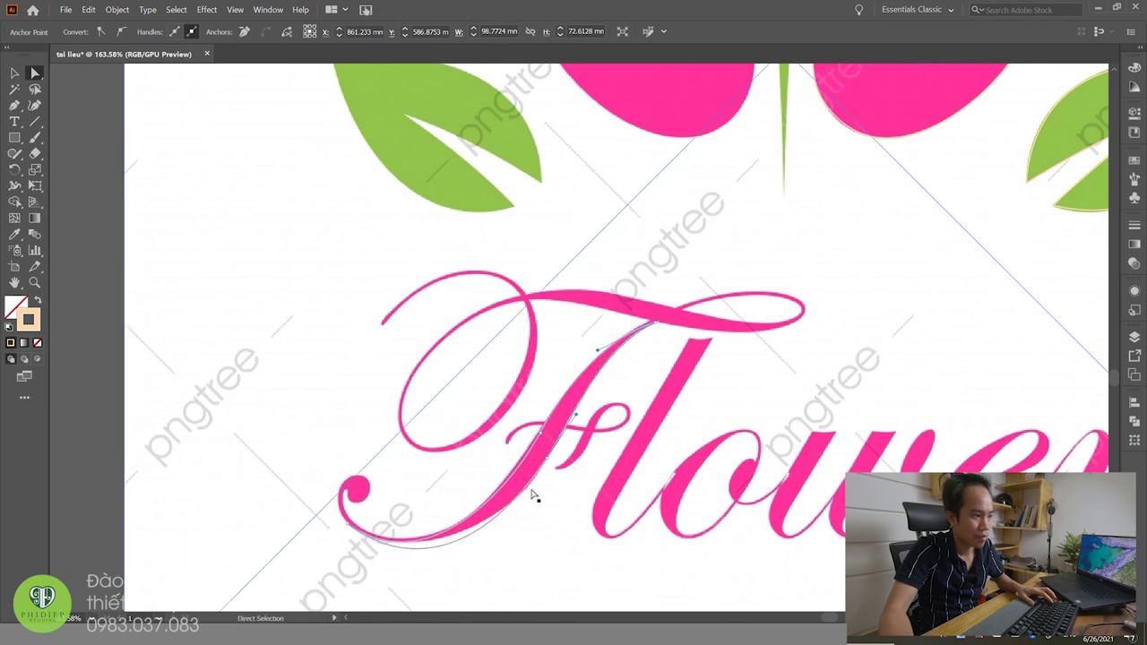
{"action": "left_click_drag", "start_coordinate": [549, 462], "coordinate": [458, 542]}
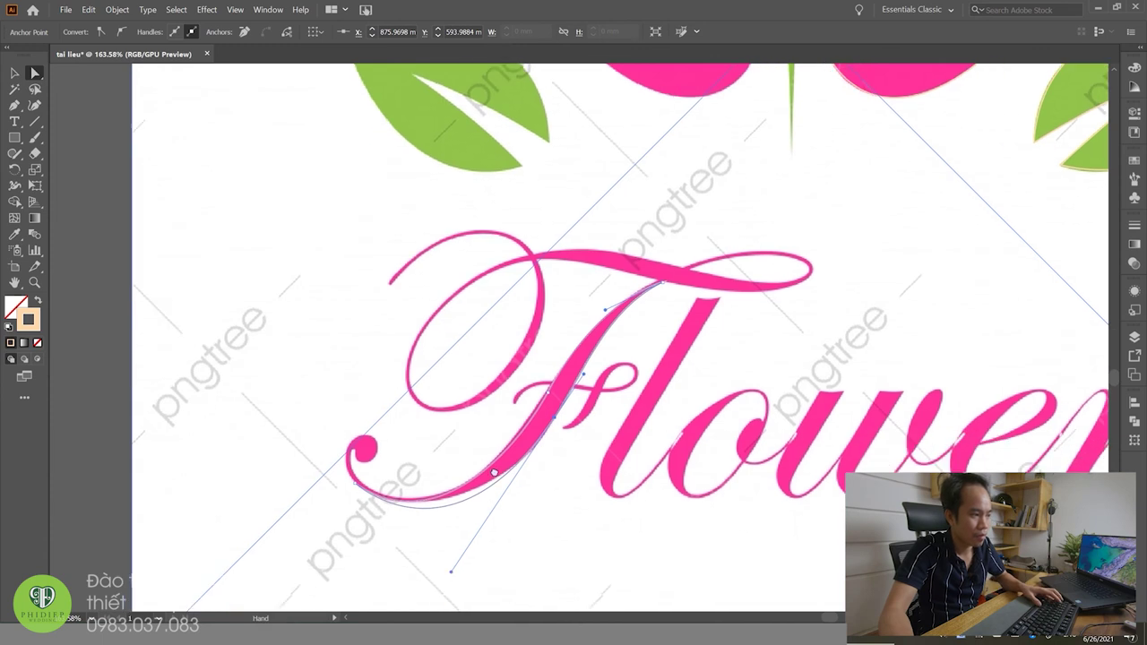
{"action": "left_click_drag", "start_coordinate": [458, 542], "coordinate": [478, 517]}
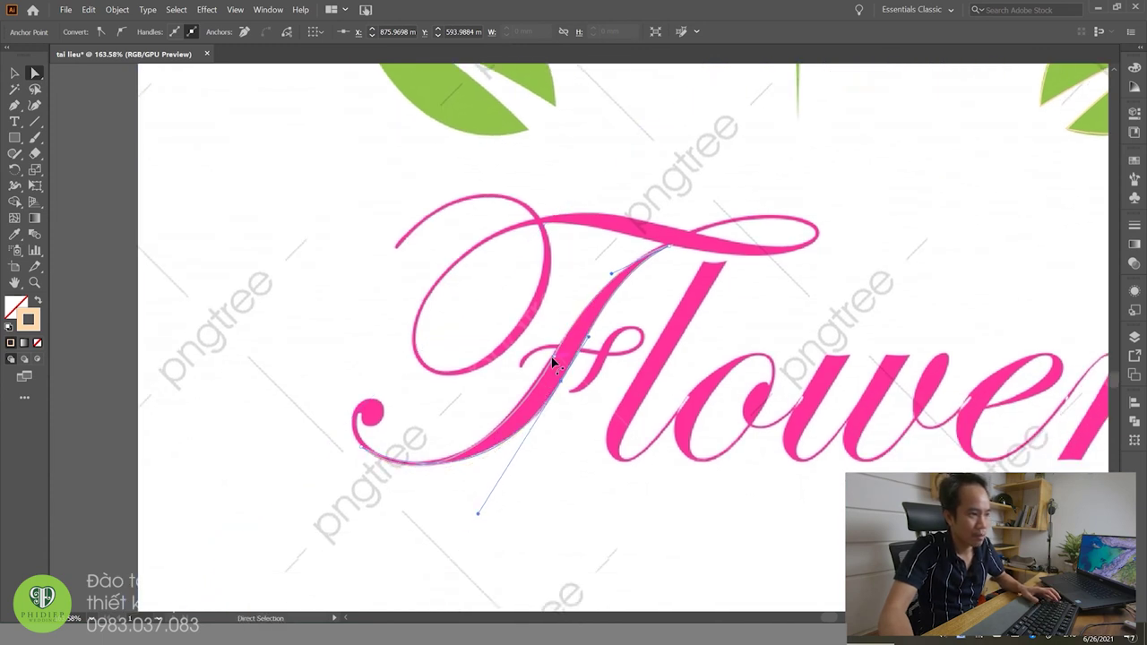
{"action": "mouse_move", "coordinate": [544, 397]}
{"action": "left_mouse_down"}
{"action": "mouse_move", "coordinate": [524, 417]}
{"action": "mouse_move", "coordinate": [532, 397]}
{"action": "left_mouse_up"}
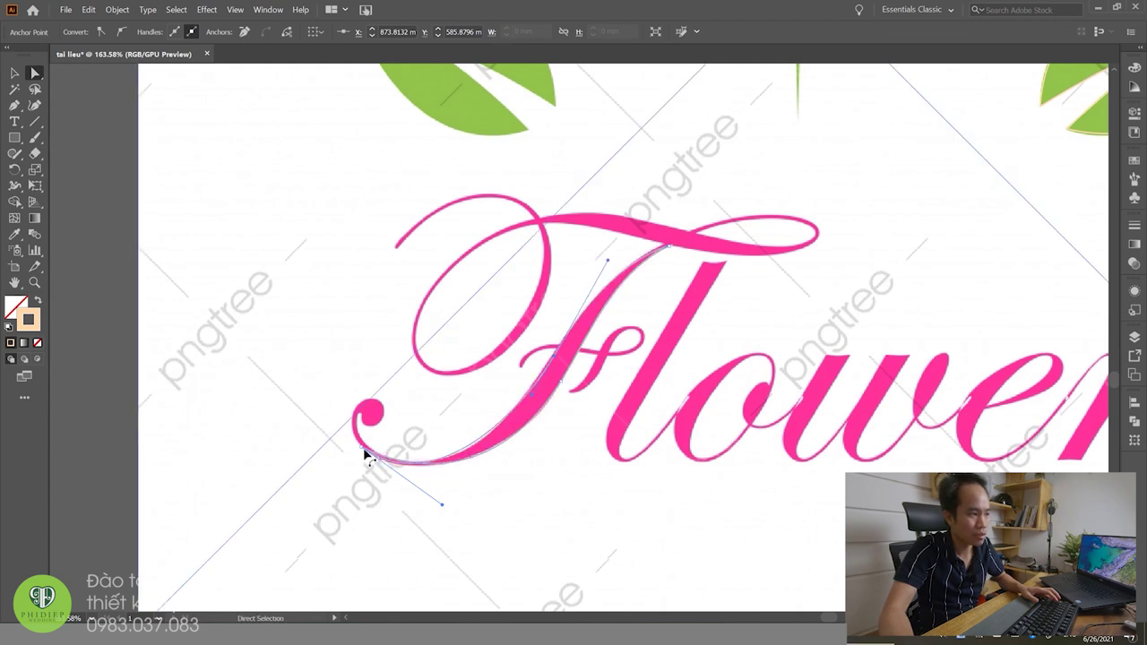
{"action": "left_click_drag", "start_coordinate": [563, 384], "coordinate": [561, 391]}
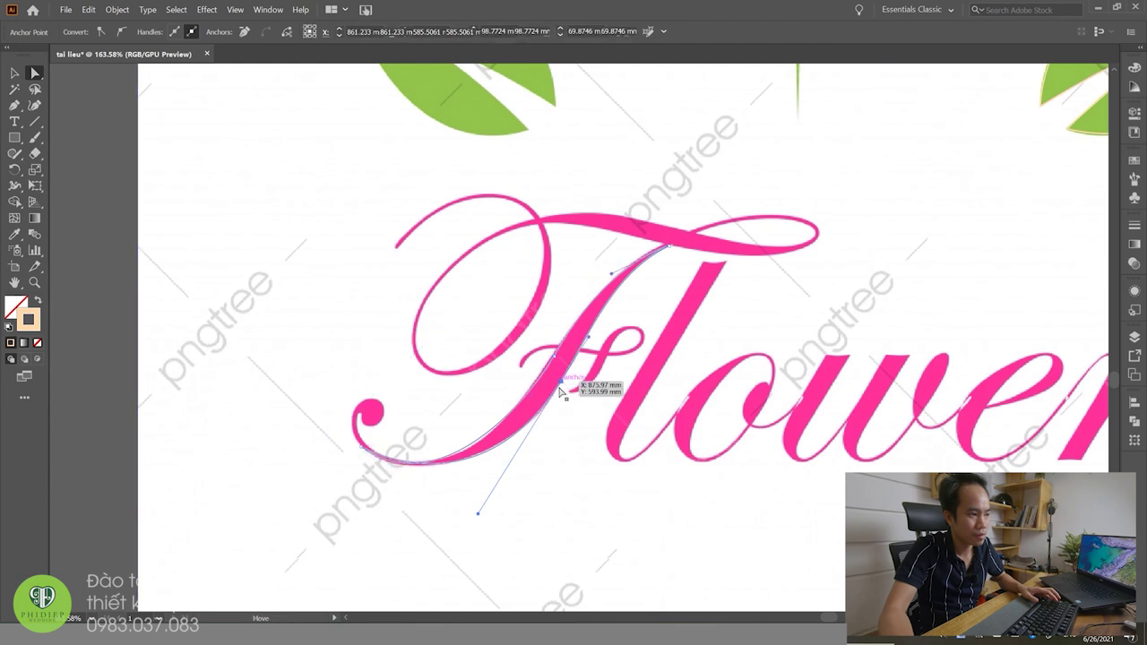
{"action": "mouse_move", "coordinate": [478, 514]}
{"action": "left_mouse_down"}
{"action": "mouse_move", "coordinate": [448, 525]}
{"action": "mouse_move", "coordinate": [480, 510]}
{"action": "left_mouse_up"}
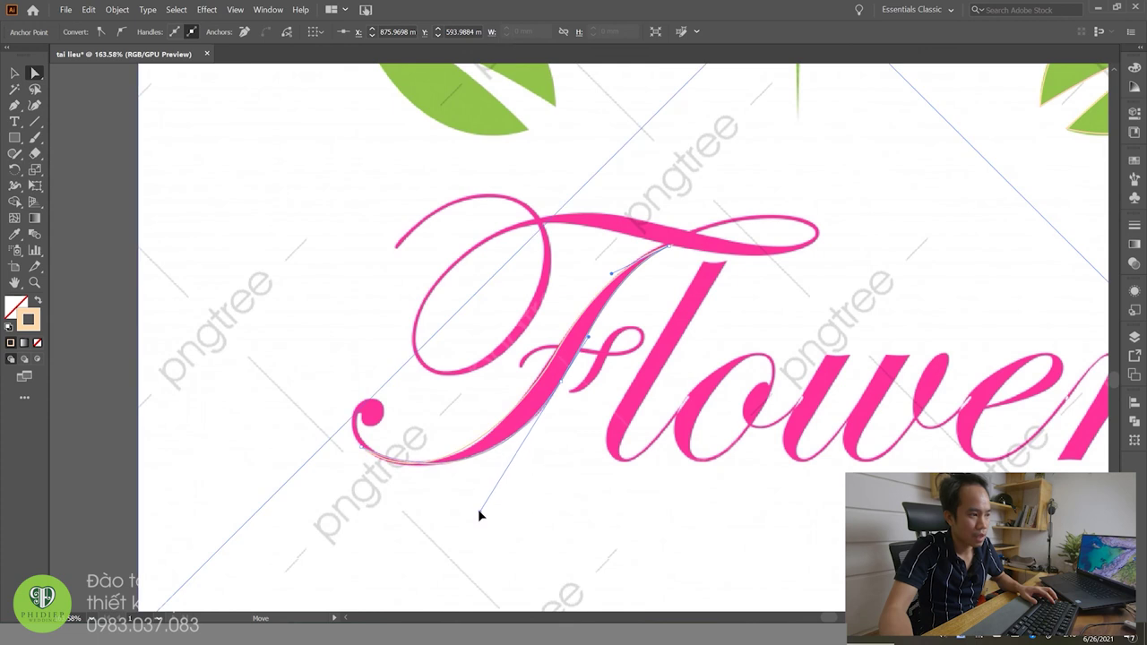
Step: Refit the lower-left swash anchor and handle, zooming in on the F's base
{"action": "left_click", "coordinate": [455, 458]}
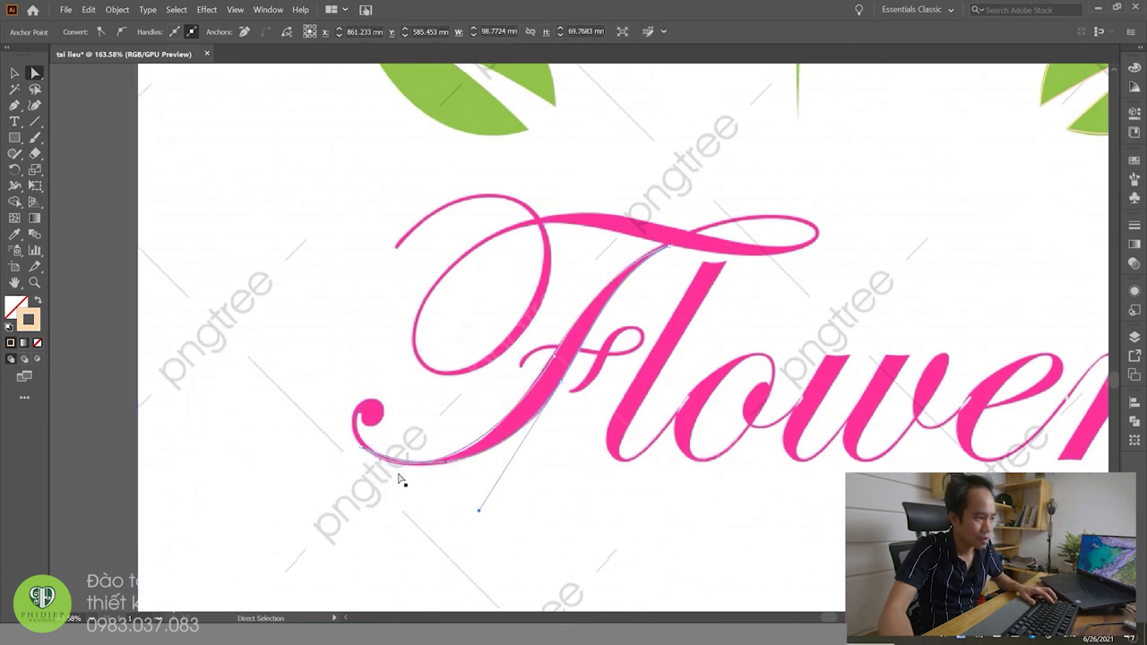
{"action": "left_click_drag", "start_coordinate": [365, 454], "coordinate": [362, 452]}
{"action": "mouse_move", "coordinate": [440, 505]}
{"action": "left_mouse_down"}
{"action": "mouse_move", "coordinate": [430, 487]}
{"action": "mouse_move", "coordinate": [473, 491]}
{"action": "mouse_move", "coordinate": [474, 514]}
{"action": "left_mouse_up"}
{"action": "key", "text": "z"}
{"action": "left_click_drag", "start_coordinate": [507, 375], "coordinate": [561, 474]}
{"action": "key", "text": "a"}
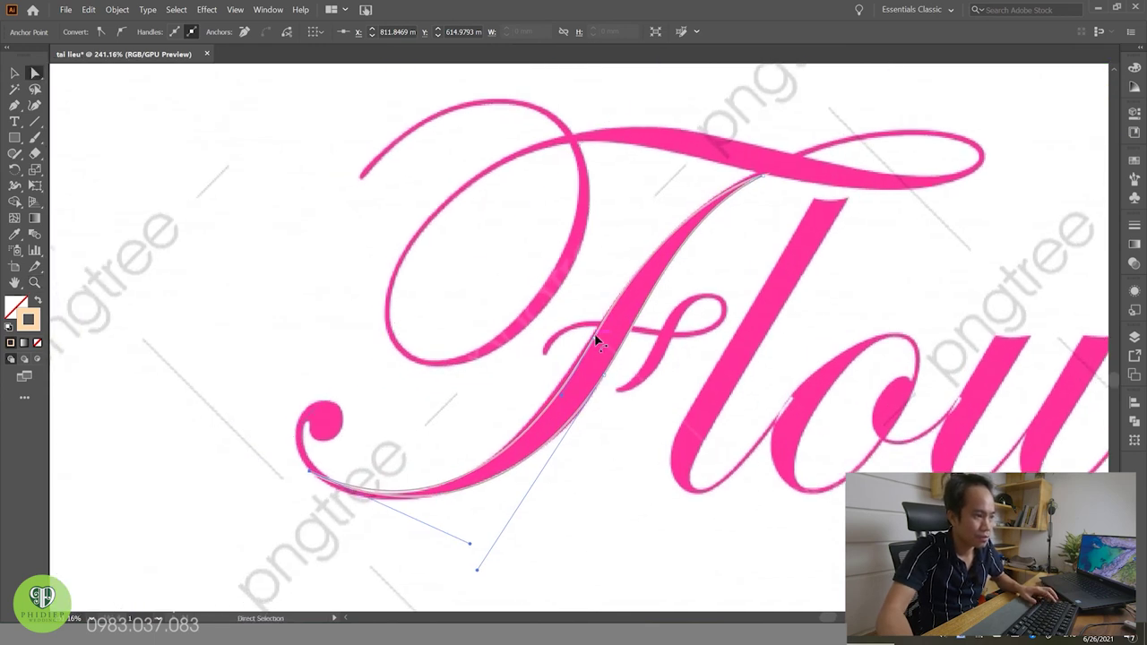
{"action": "left_click_drag", "start_coordinate": [593, 338], "coordinate": [562, 394]}
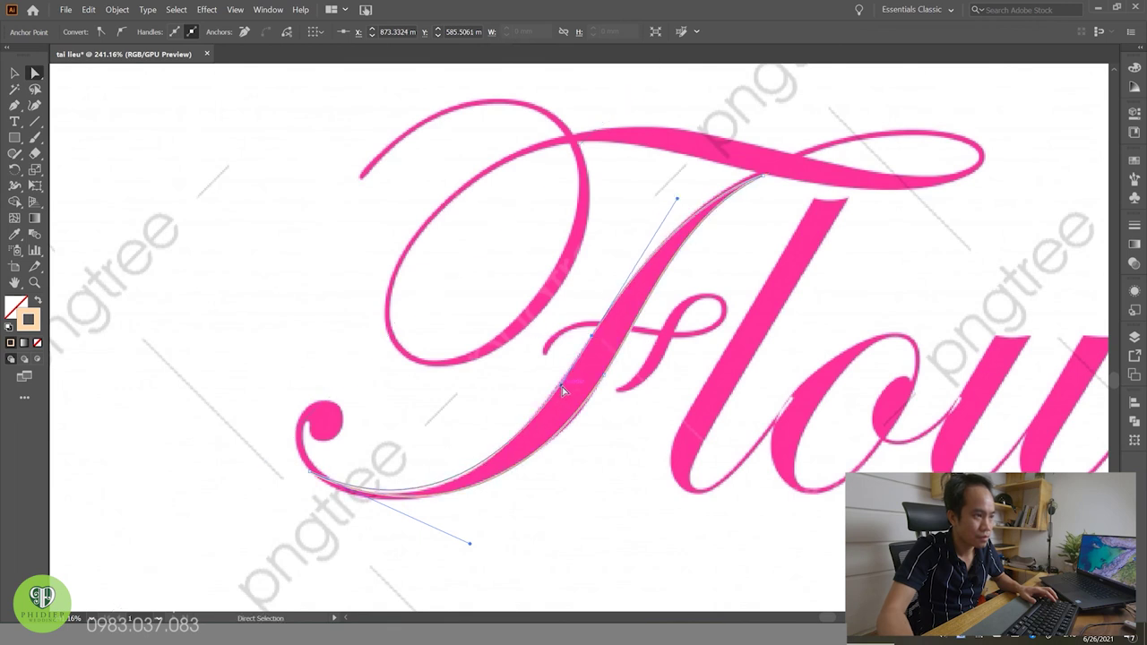
{"action": "key", "text": "z"}
{"action": "scroll", "coordinate": [549, 412], "scroll_direction": "down", "scroll_amount": 2}
{"action": "scroll", "coordinate": [549, 412], "scroll_direction": "left", "scroll_amount": 2}
{"action": "left_click_drag", "start_coordinate": [549, 411], "coordinate": [584, 481]}
{"action": "key", "text": "a"}
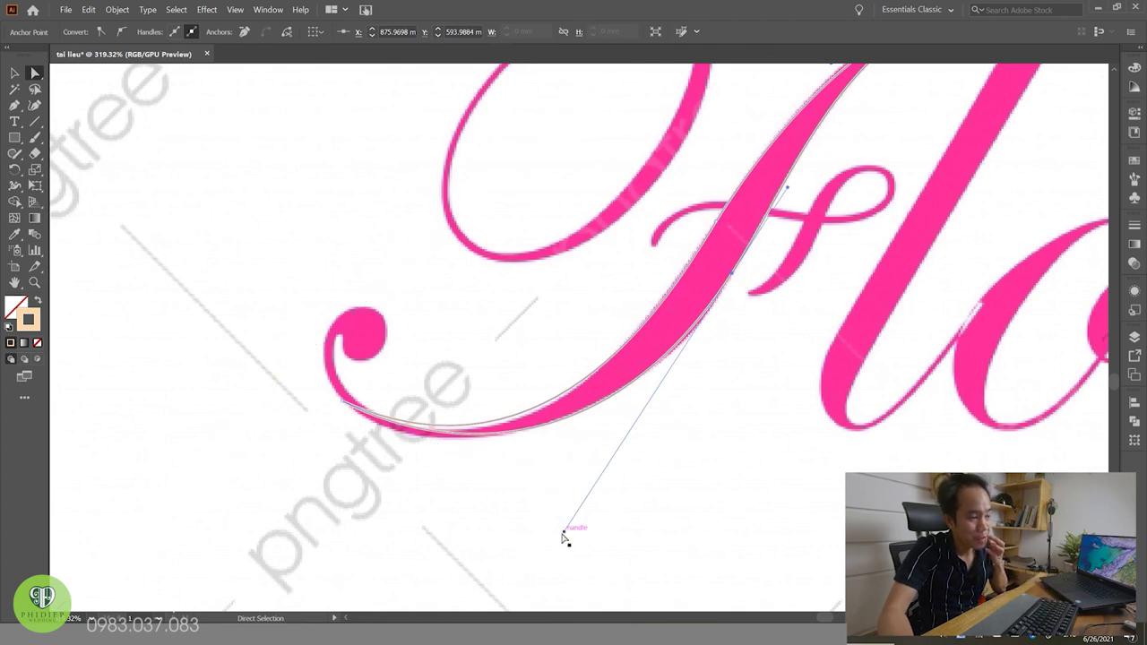
Step: Refine the swash handle, add an anchor on the lower curve, and shorten its handles
{"action": "left_click_drag", "start_coordinate": [564, 536], "coordinate": [551, 547]}
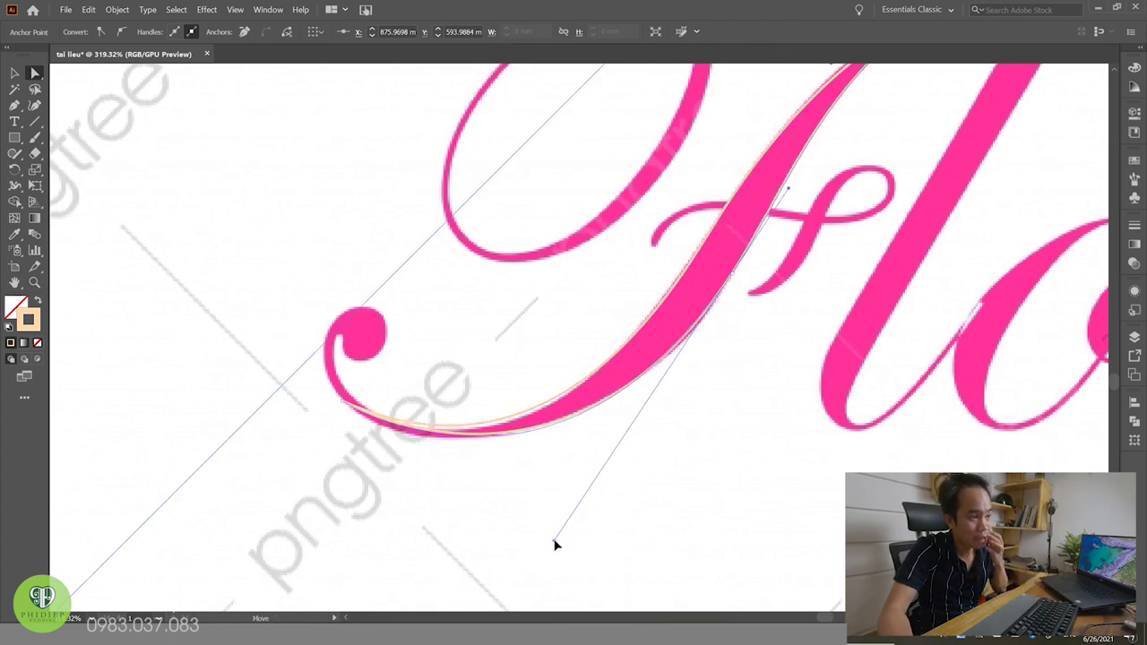
{"action": "left_click_drag", "start_coordinate": [750, 372], "coordinate": [681, 448]}
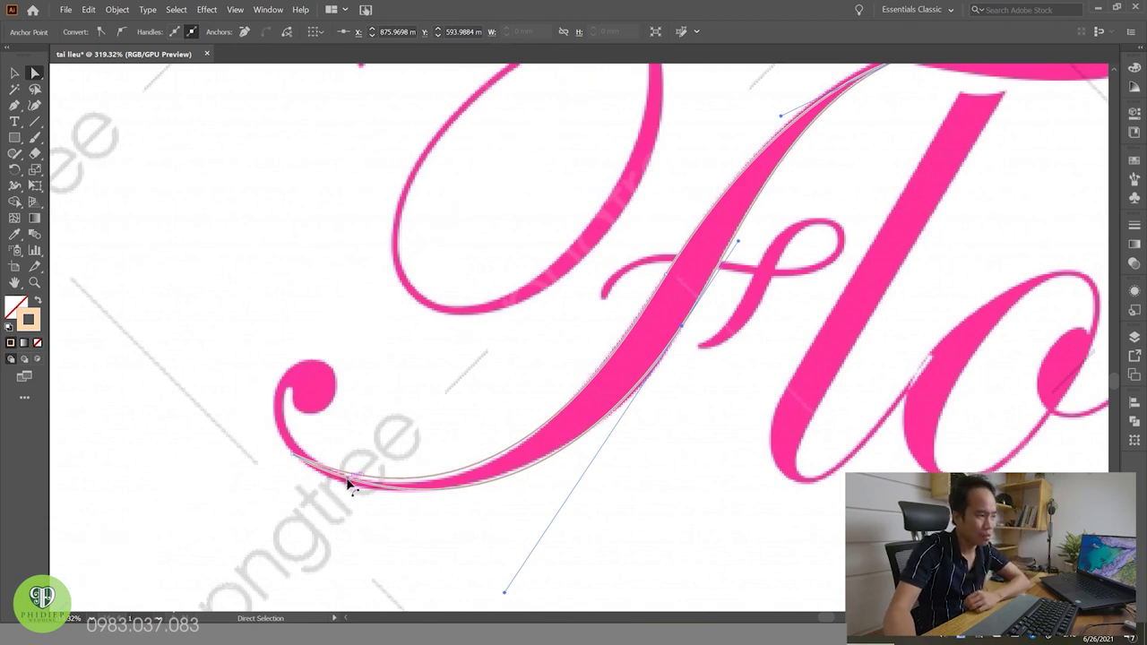
{"action": "key", "text": "plus"}
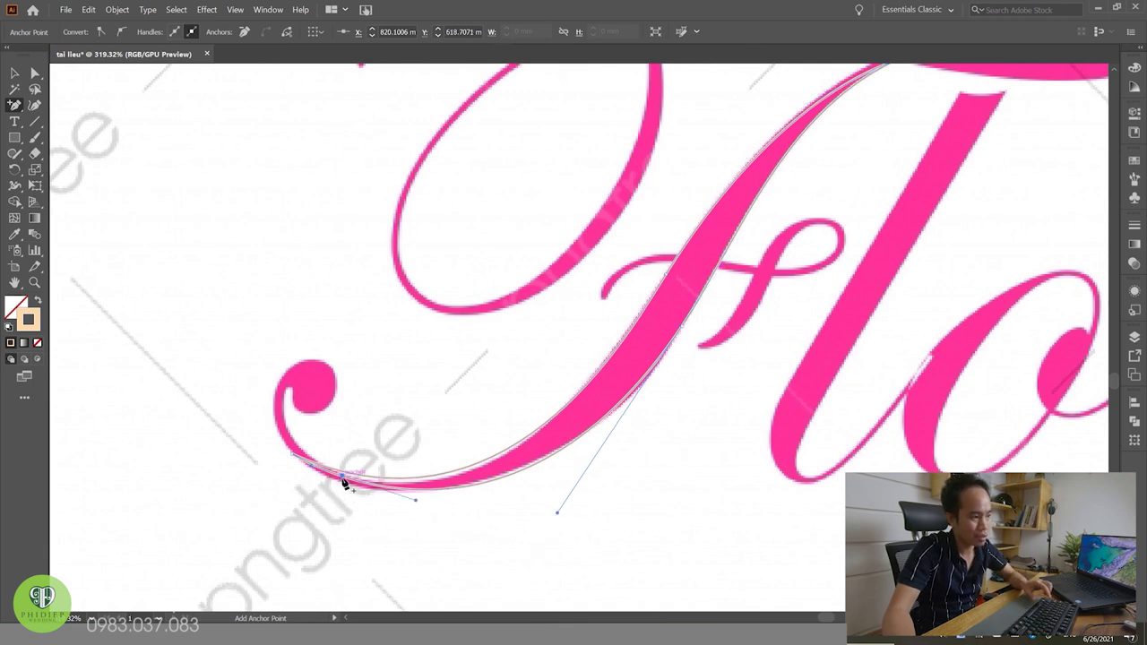
{"action": "key", "text": "a"}
{"action": "left_click_drag", "start_coordinate": [342, 481], "coordinate": [354, 486]}
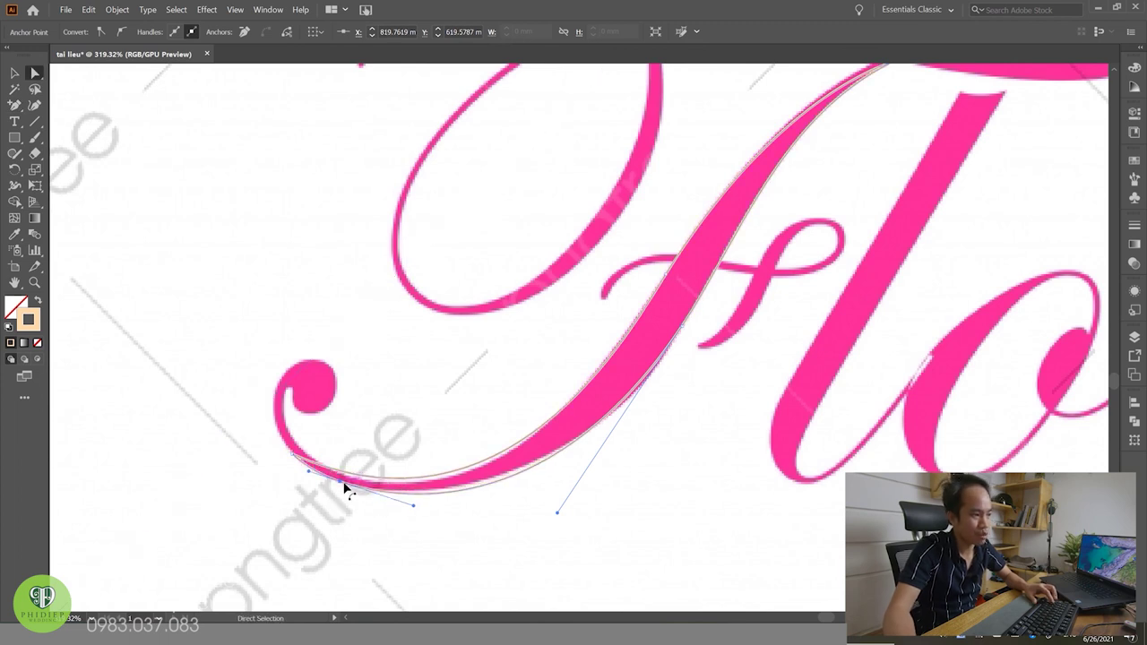
{"action": "left_click_drag", "start_coordinate": [344, 486], "coordinate": [345, 487]}
{"action": "left_click_drag", "start_coordinate": [418, 509], "coordinate": [410, 504]}
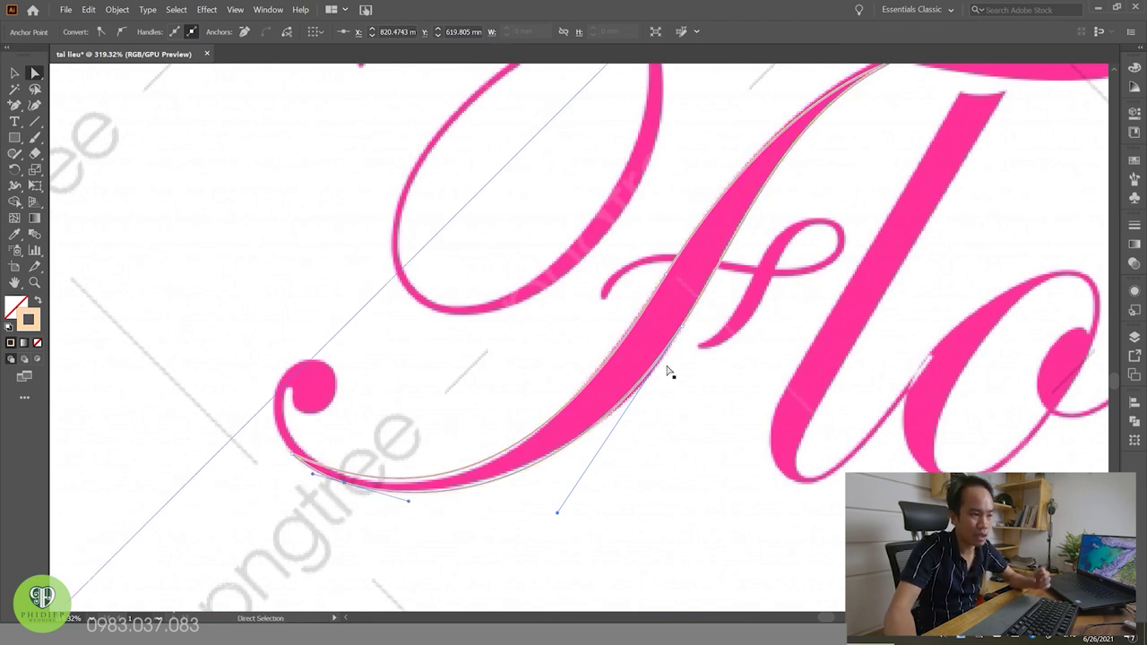
Step: Add a point on the F's lower curve and nudge it into place
{"action": "left_click_drag", "start_coordinate": [624, 469], "coordinate": [587, 481]}
{"action": "key", "text": "plus"}
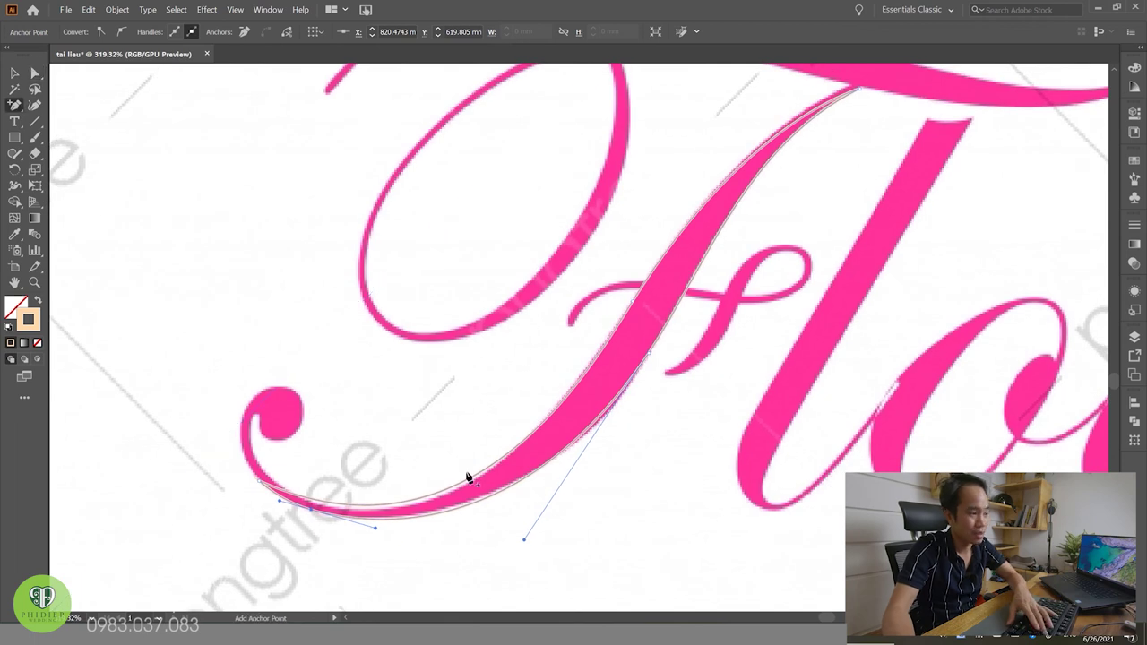
{"action": "left_click", "coordinate": [412, 507]}
{"action": "left_click_drag", "start_coordinate": [412, 508], "coordinate": [413, 510]}
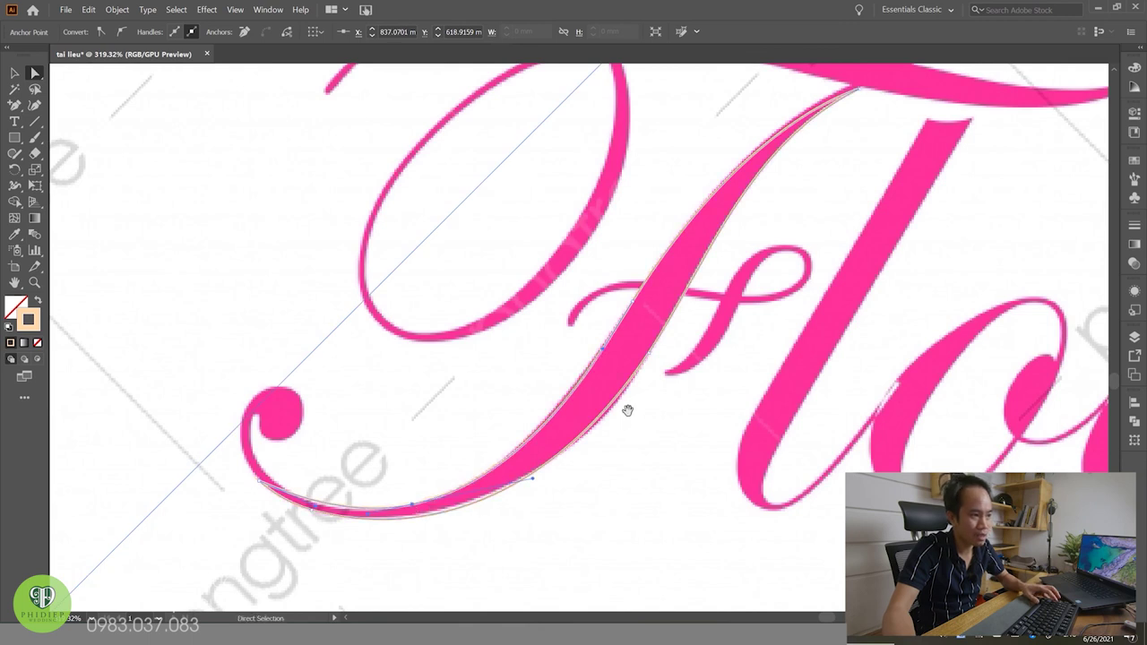
{"action": "scroll", "coordinate": [628, 423], "scroll_direction": "up", "scroll_amount": 2}
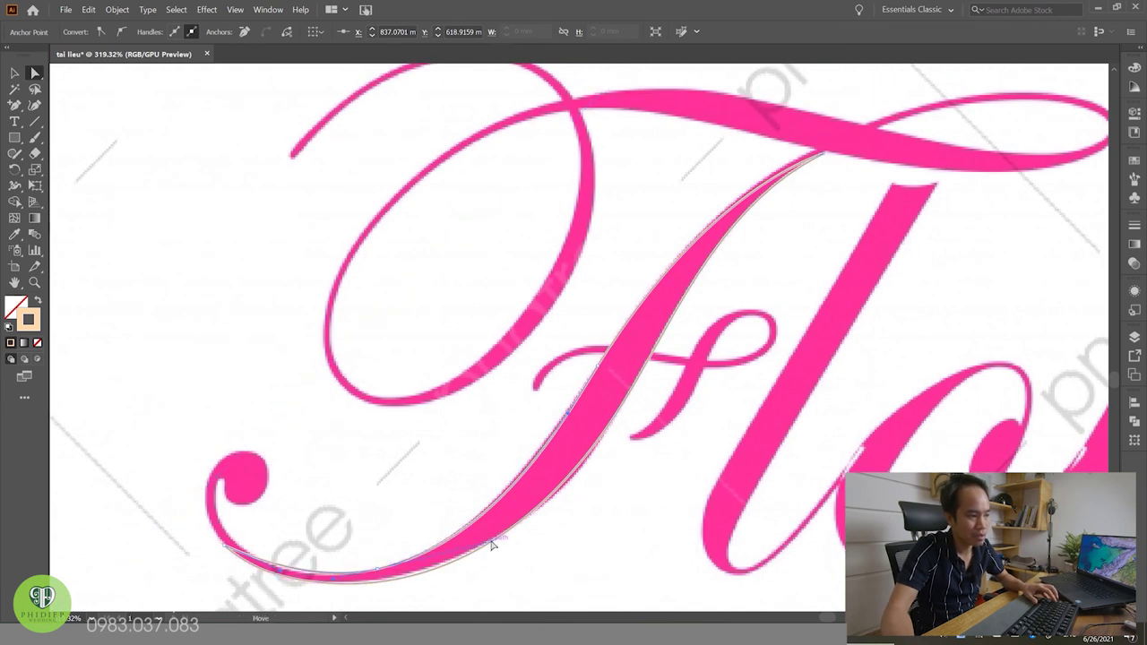
{"action": "left_click_drag", "start_coordinate": [622, 384], "coordinate": [593, 398]}
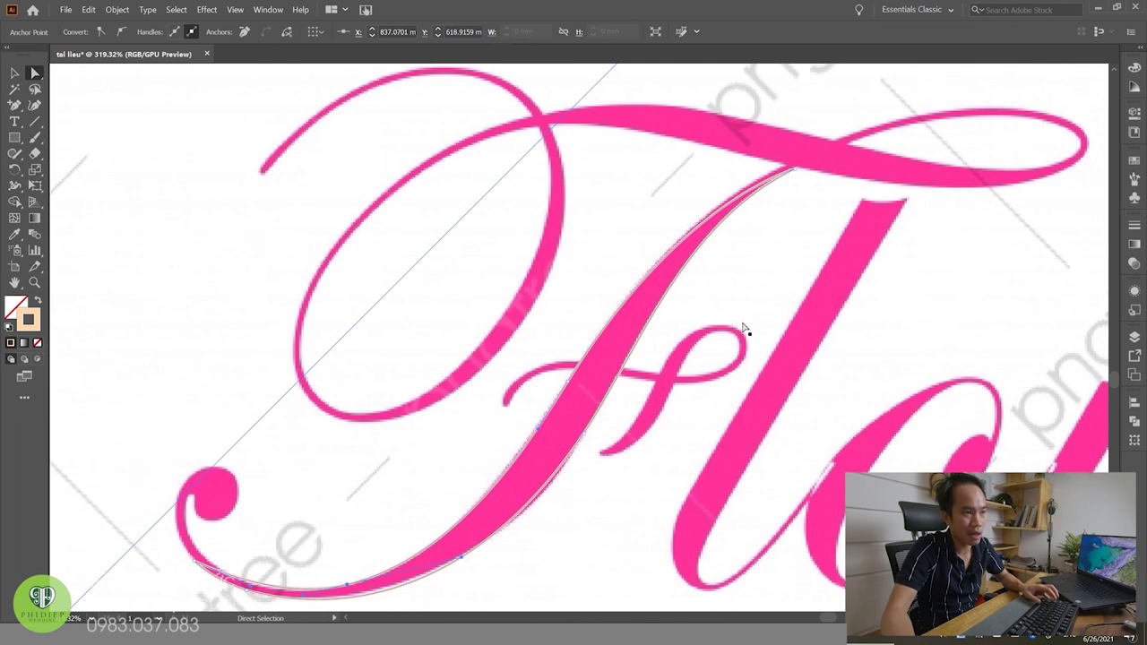
Step: Add a point on the upper F stroke, delete the bottom anchor, and reshape the curve segment
{"action": "key", "text": "plus"}
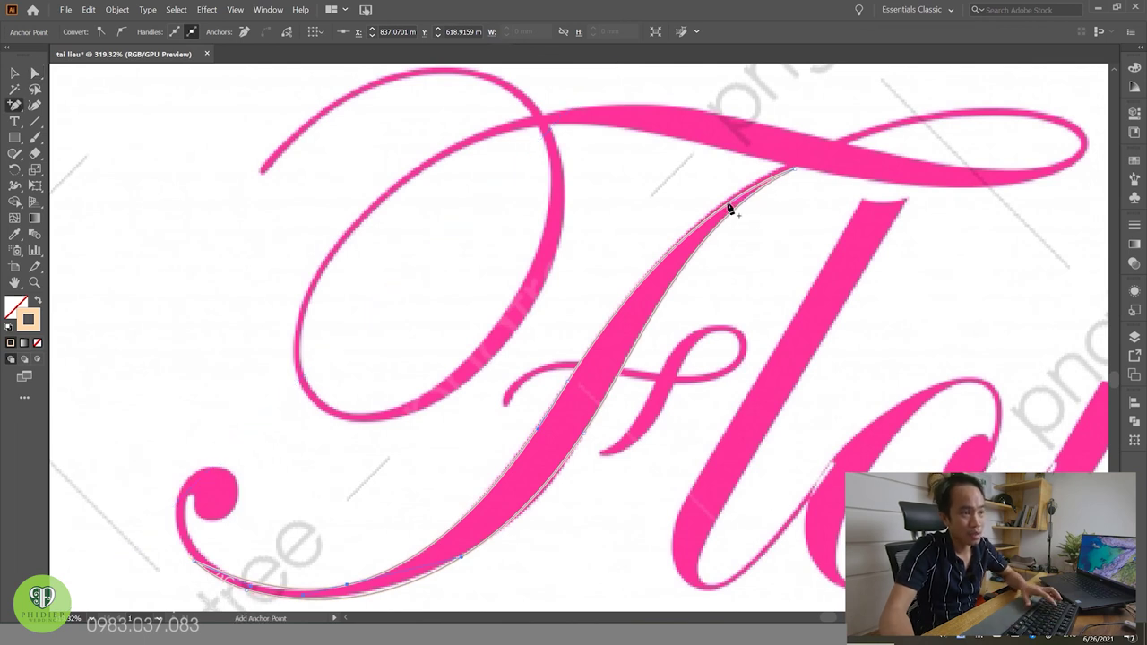
{"action": "left_click", "coordinate": [733, 212]}
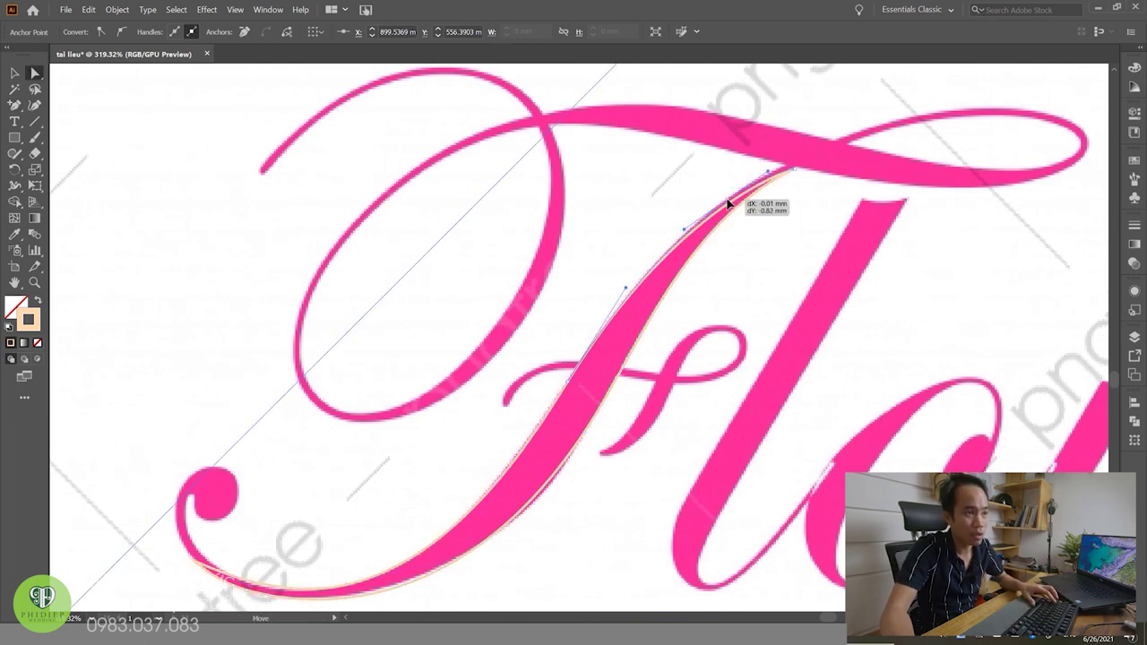
{"action": "left_click_drag", "start_coordinate": [711, 363], "coordinate": [738, 319]}
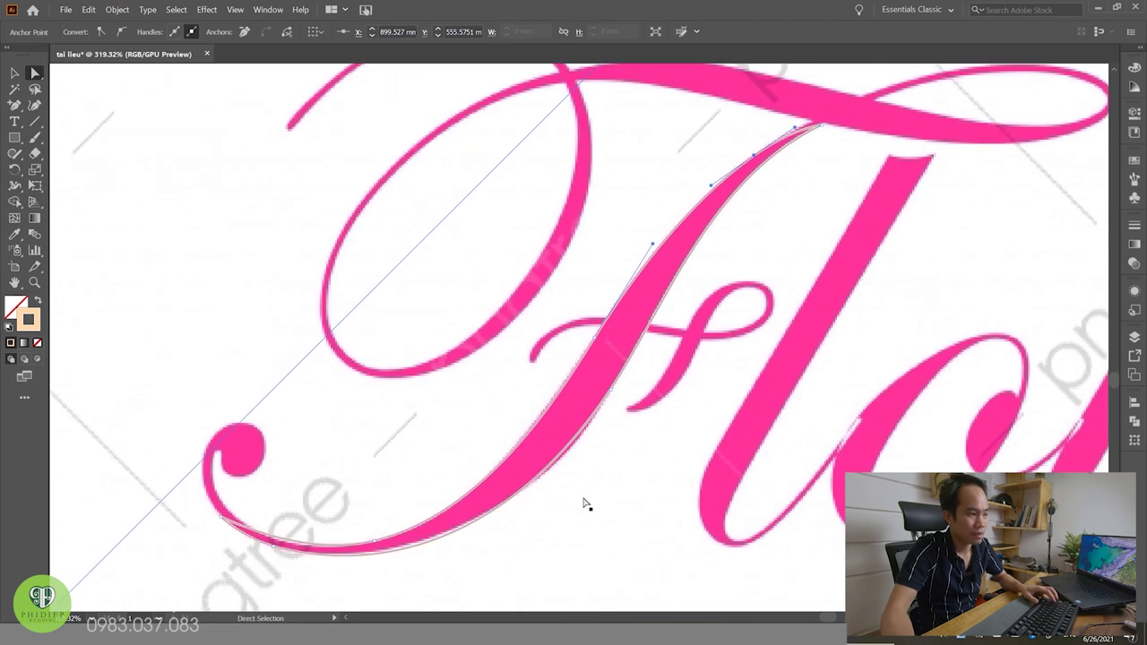
{"action": "left_click_drag", "start_coordinate": [616, 402], "coordinate": [491, 577]}
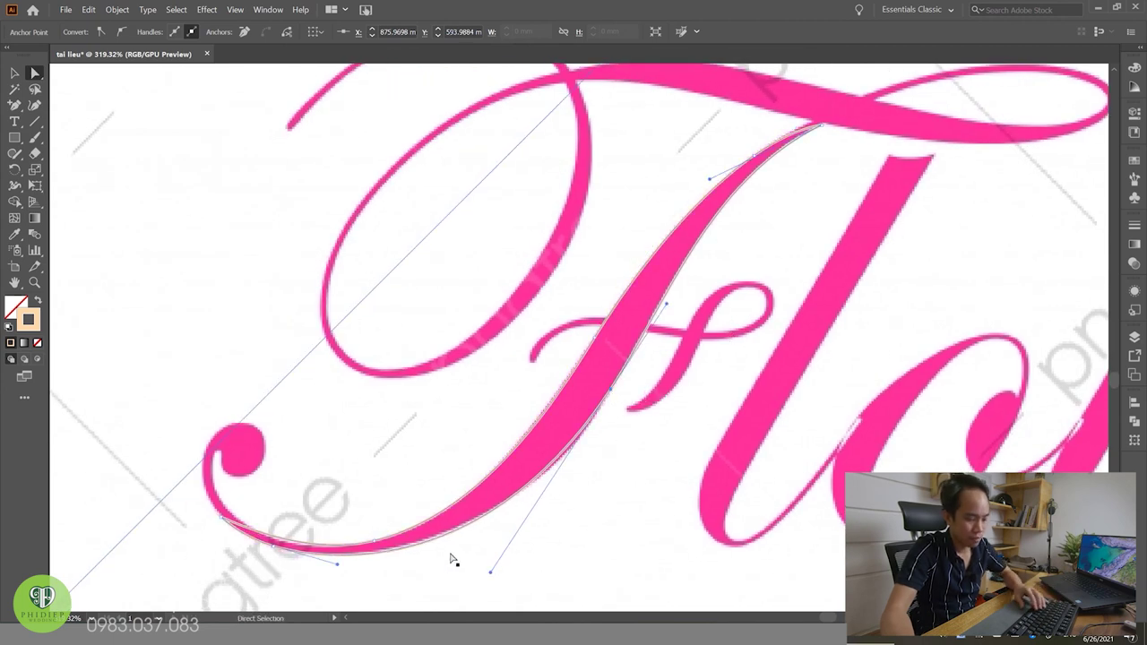
{"action": "key", "text": "p"}
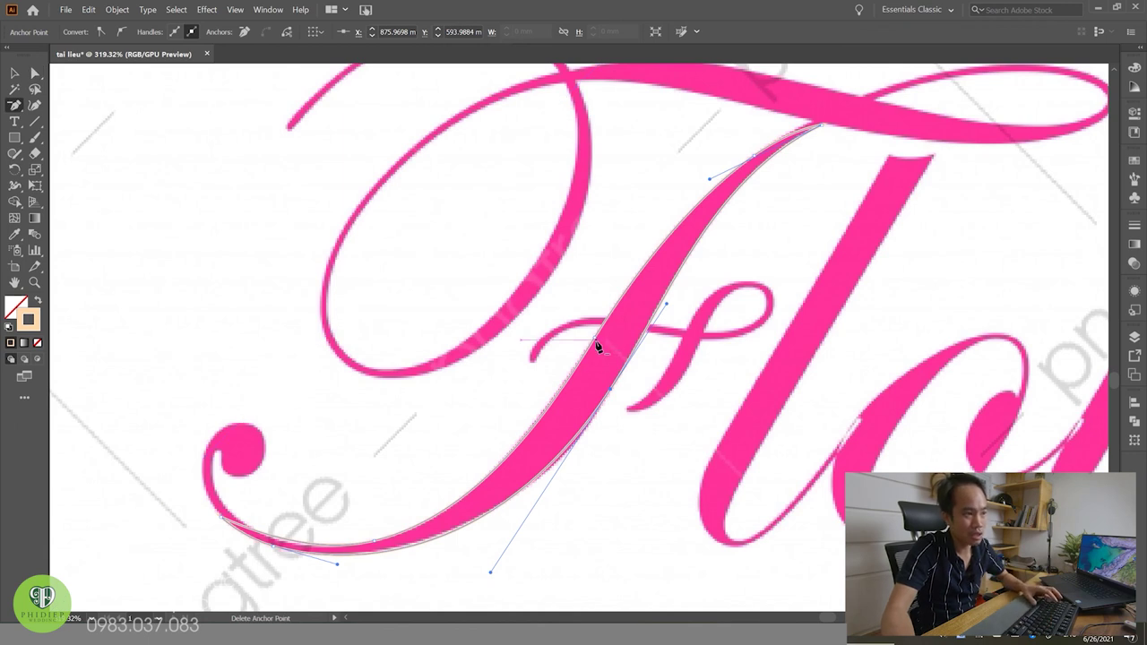
{"action": "left_click", "coordinate": [376, 547]}
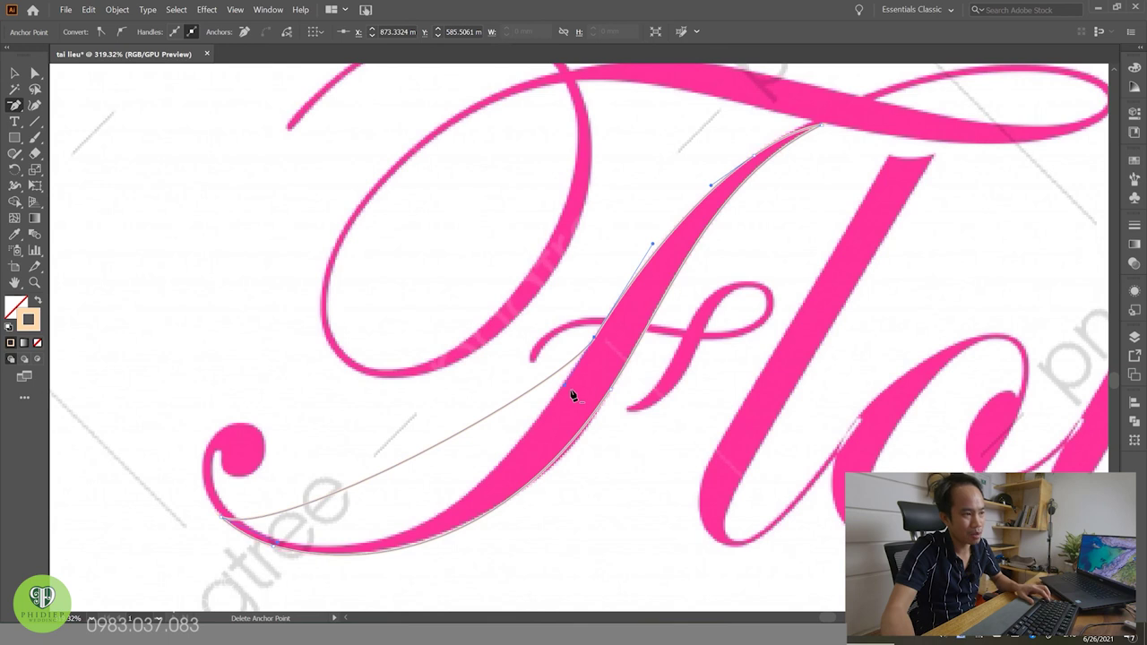
{"action": "left_click_drag", "start_coordinate": [574, 395], "coordinate": [436, 593]}
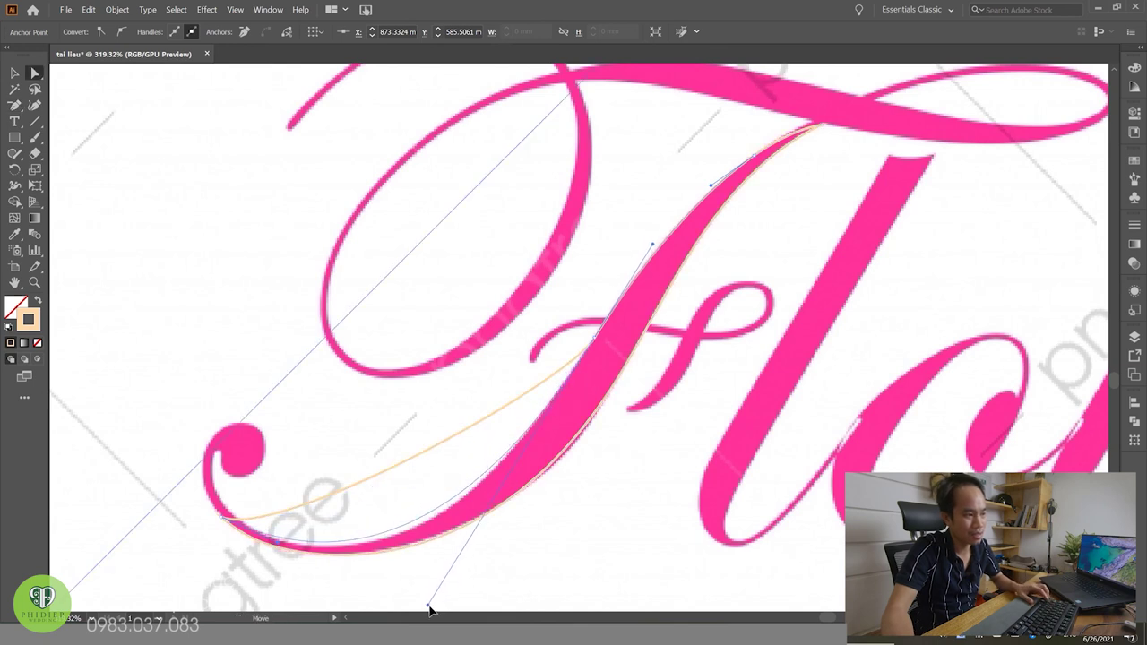